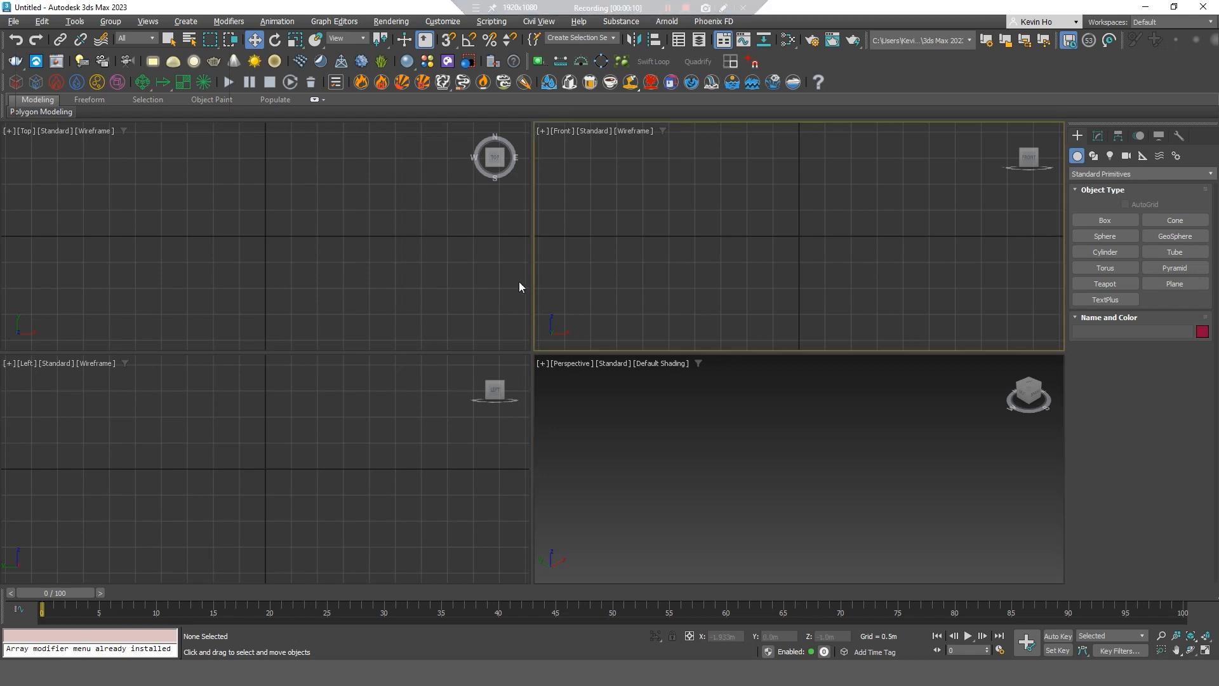
{"action": "left_click", "coordinate": [635, 393]}
{"action": "left_click", "coordinate": [734, 261]}
{"action": "left_click", "coordinate": [424, 283]}
{"action": "left_click", "coordinate": [422, 436]}
{"action": "left_click", "coordinate": [790, 438]}
{"action": "left_click", "coordinate": [719, 247]}
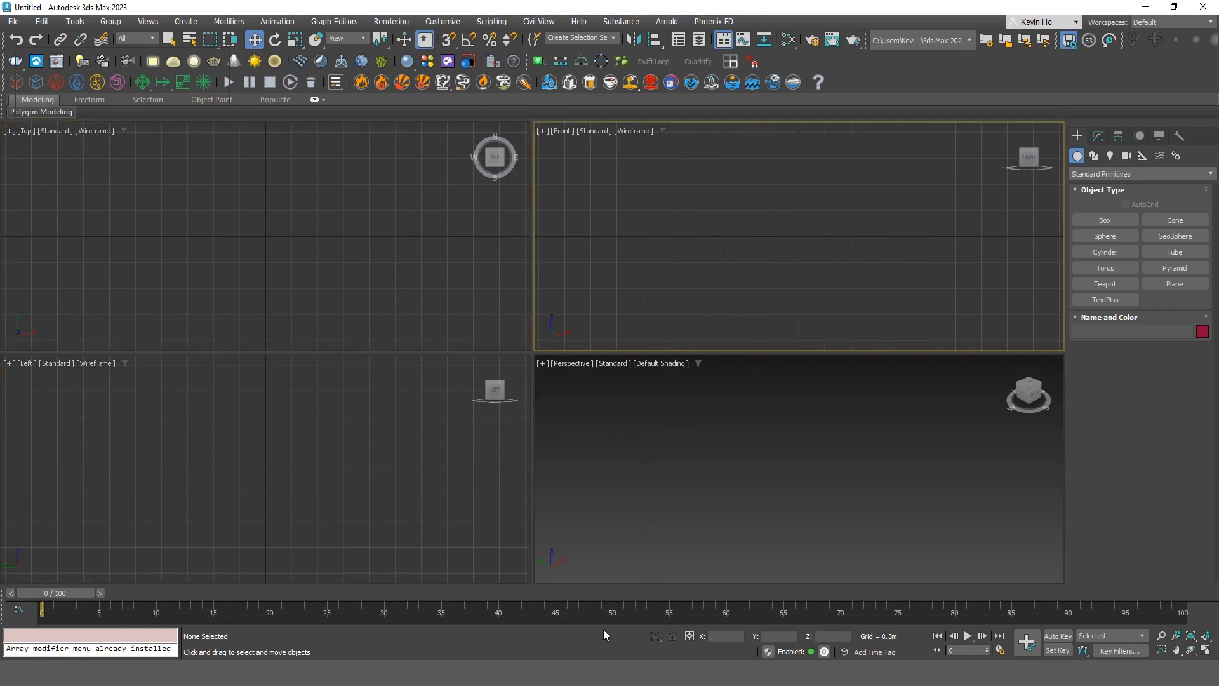
Switch to Chrome and review the SPM Hose Installation Animation video on YouTube as a reference.
{"action": "mouse_move", "coordinate": [398, 673]}
{"action": "left_click", "coordinate": [466, 619]}
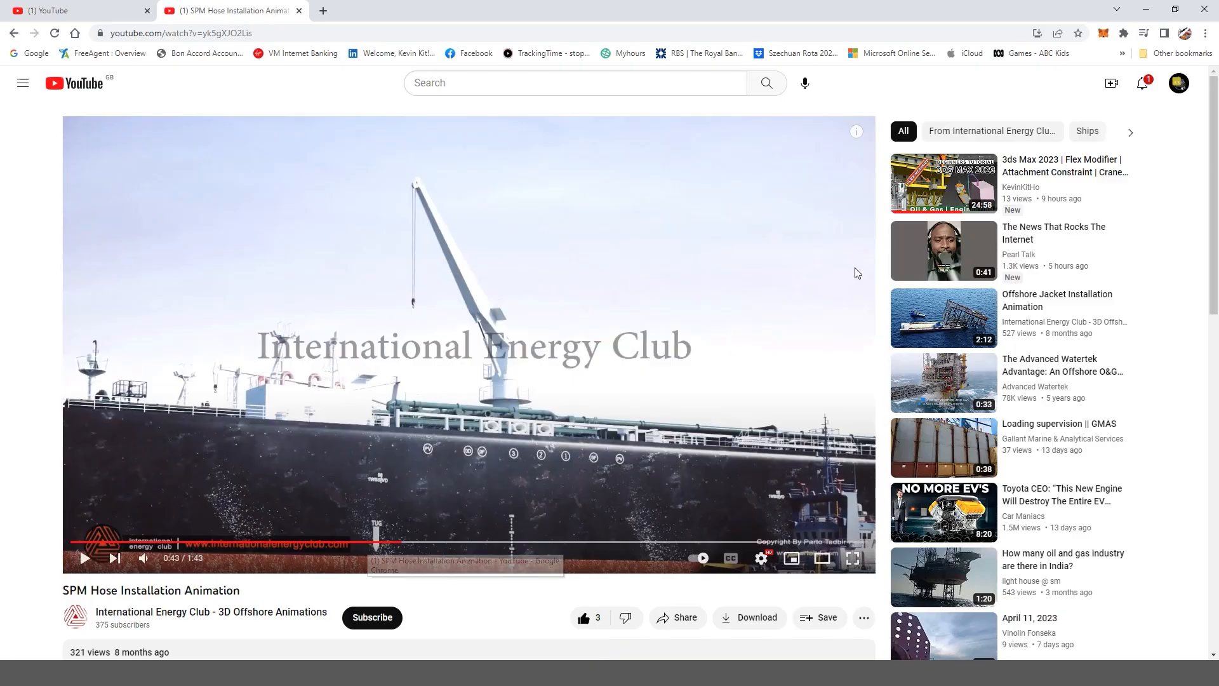
{"action": "left_click", "coordinate": [116, 6]}
{"action": "left_click", "coordinate": [185, 10]}
{"action": "left_click", "coordinate": [149, 11]}
Browse the Google image results for "umbilical offshore", enlarging the Offshore Construction Specialists umbilical and flexible flowline lay photos.
{"action": "key", "text": "alt+Tab"}
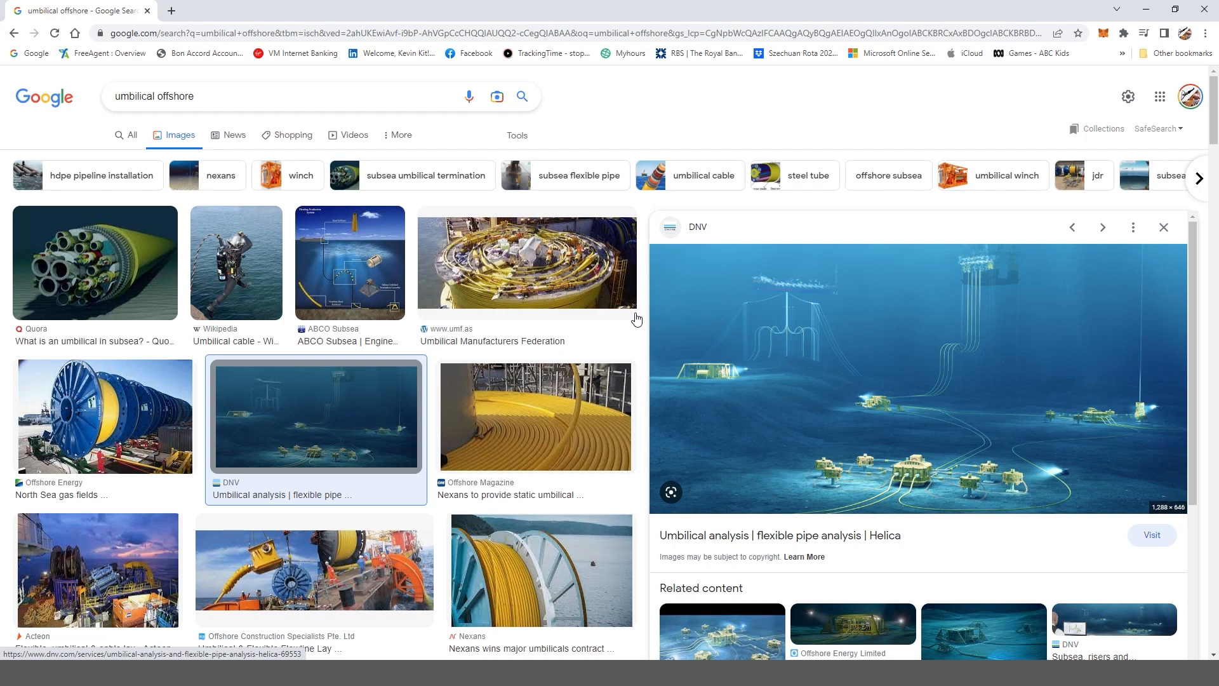
{"action": "scroll", "coordinate": [550, 351], "scroll_direction": "down", "scroll_amount": 2}
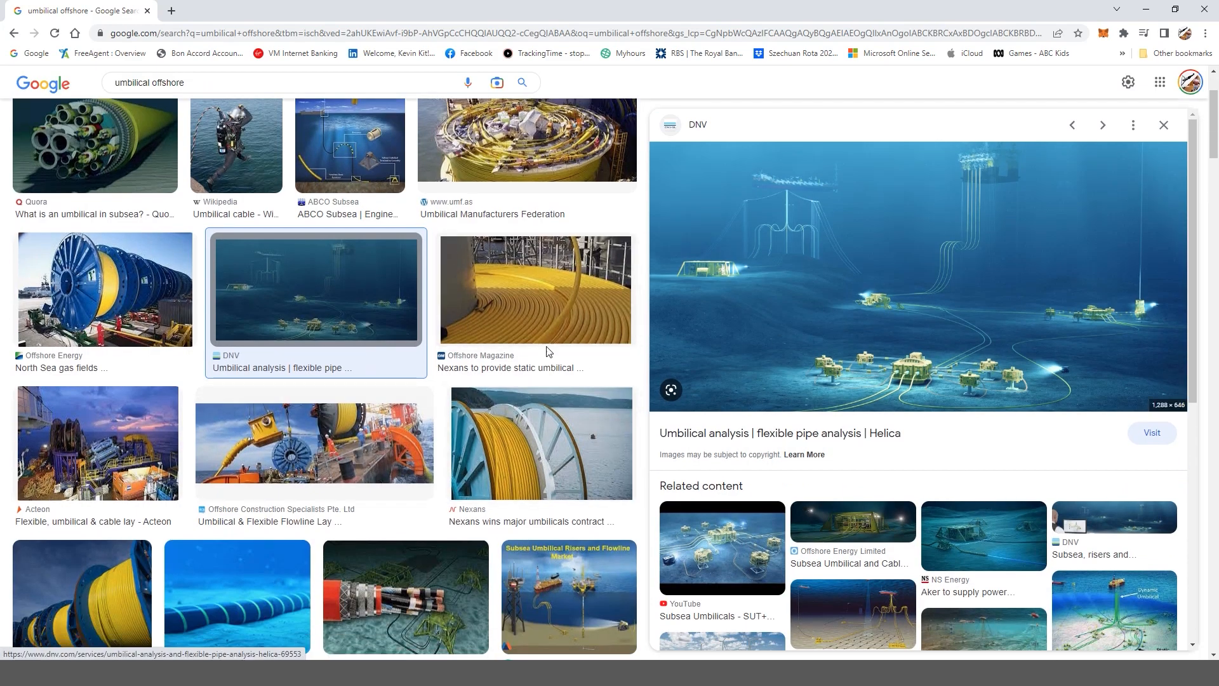
{"action": "scroll", "coordinate": [184, 353], "scroll_direction": "down", "scroll_amount": 2}
{"action": "left_click", "coordinate": [315, 314]}
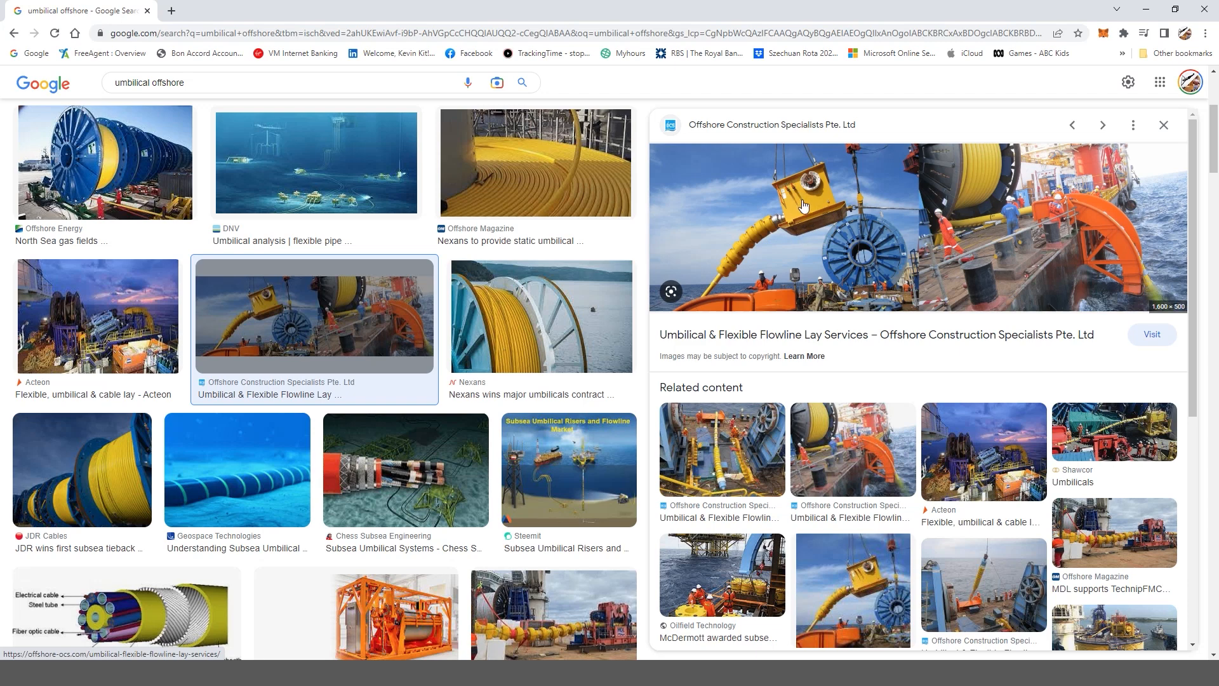
{"action": "left_click", "coordinate": [748, 400]}
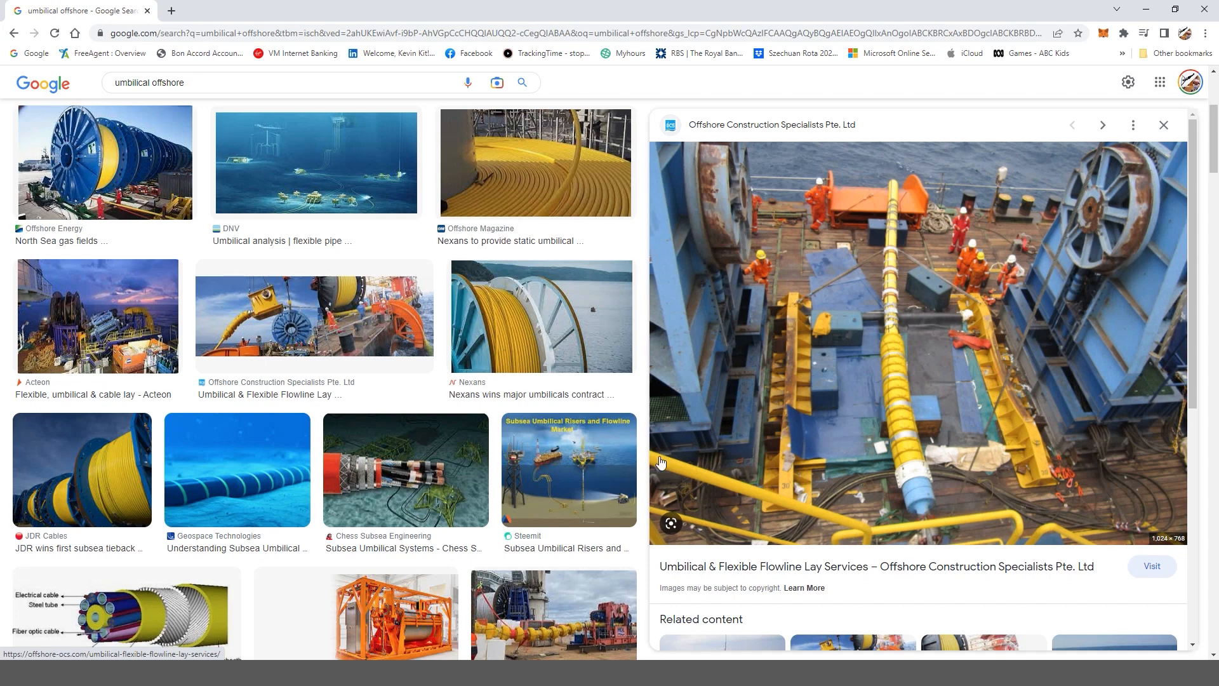
{"action": "scroll", "coordinate": [410, 450], "scroll_direction": "down", "scroll_amount": 2}
{"action": "scroll", "coordinate": [409, 451], "scroll_direction": "down", "scroll_amount": 6}
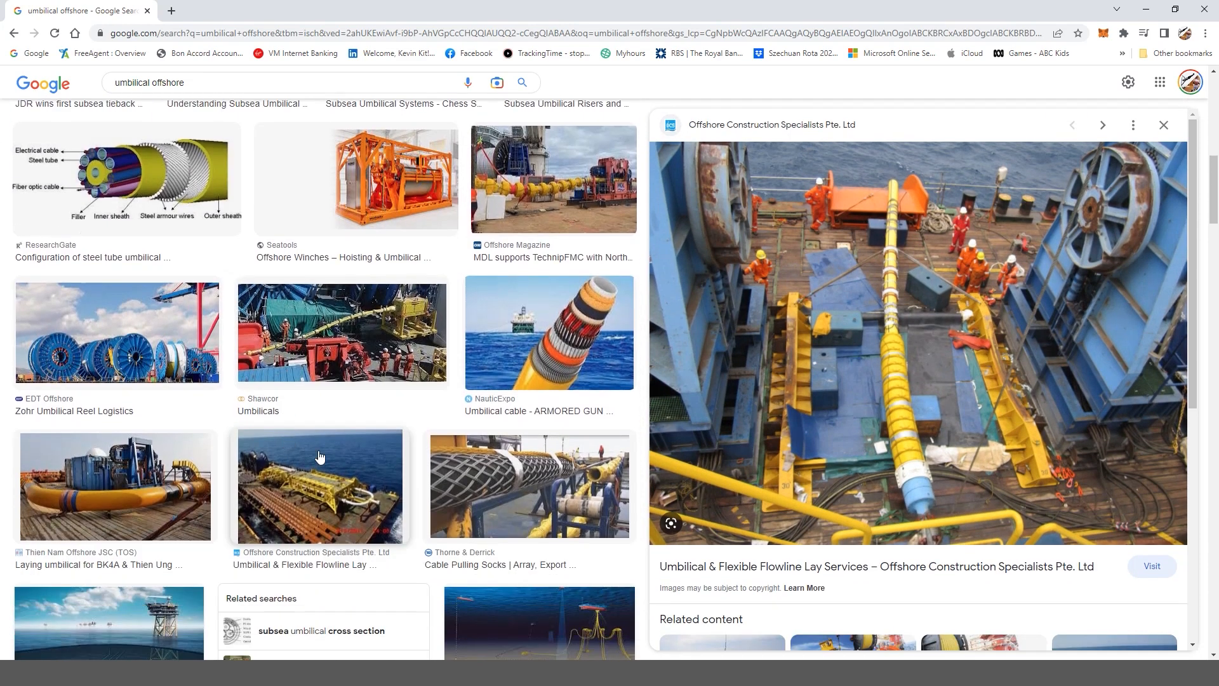
{"action": "scroll", "coordinate": [366, 462], "scroll_direction": "down", "scroll_amount": 2}
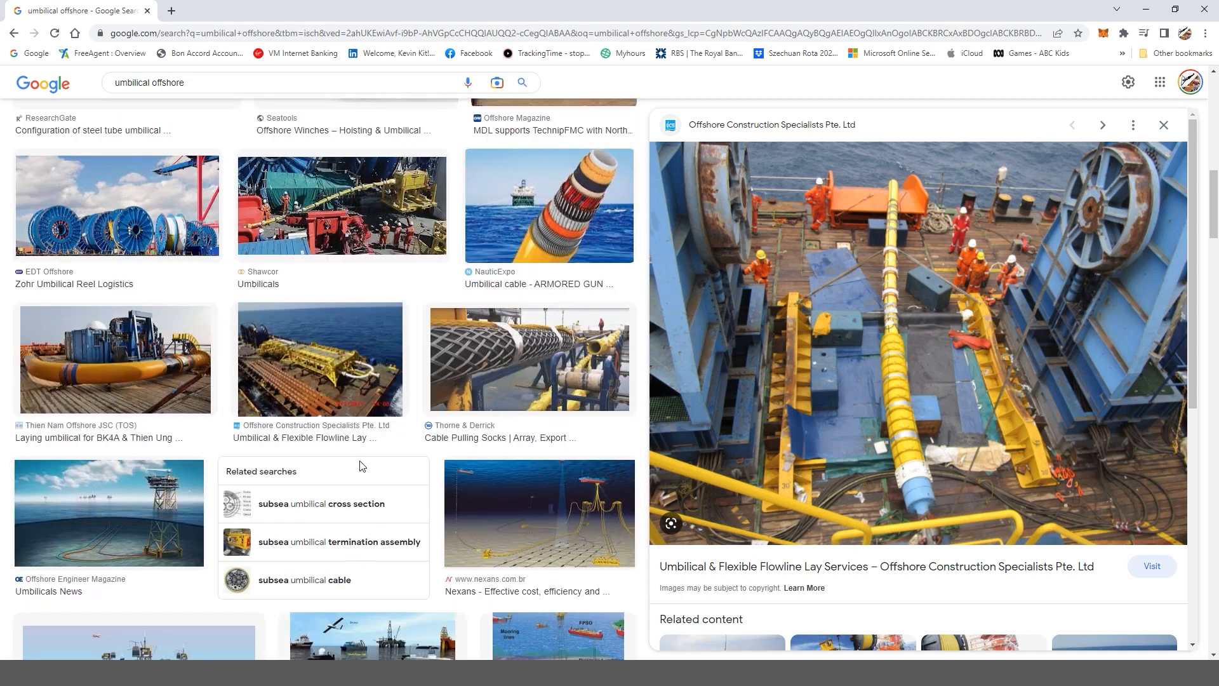
{"action": "scroll", "coordinate": [321, 478], "scroll_direction": "down", "scroll_amount": 5}
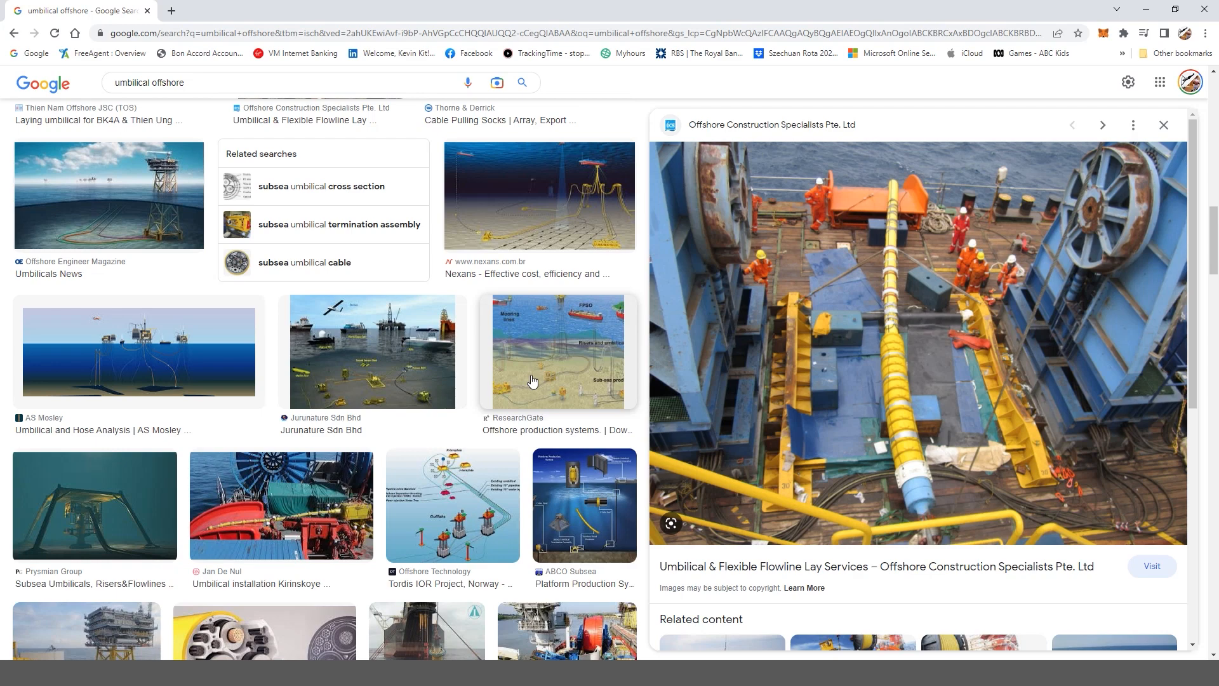
{"action": "scroll", "coordinate": [558, 335], "scroll_direction": "down", "scroll_amount": 3}
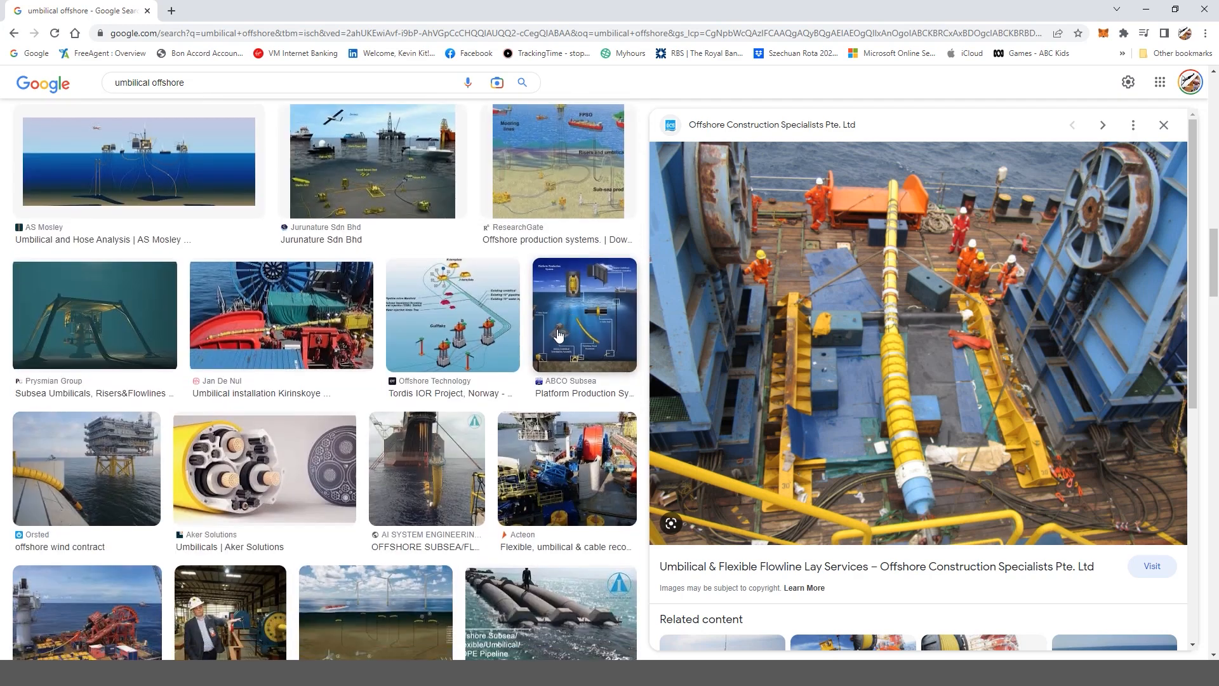
{"action": "scroll", "coordinate": [558, 334], "scroll_direction": "down", "scroll_amount": 2}
{"action": "scroll", "coordinate": [499, 571], "scroll_direction": "up", "scroll_amount": 9}
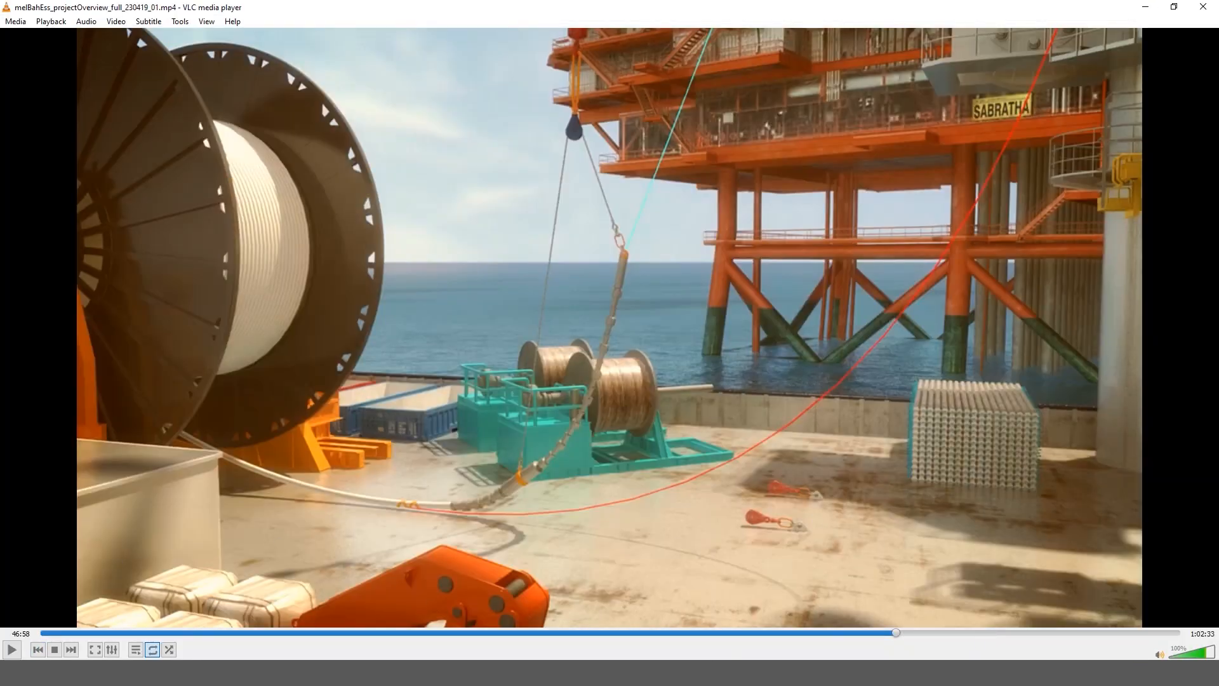
Switch to VLC, mute the project overview animation, and play it through the crane lift of the flexible line before pausing it.
{"action": "left_click", "coordinate": [1157, 655]}
{"action": "key", "text": "space"}
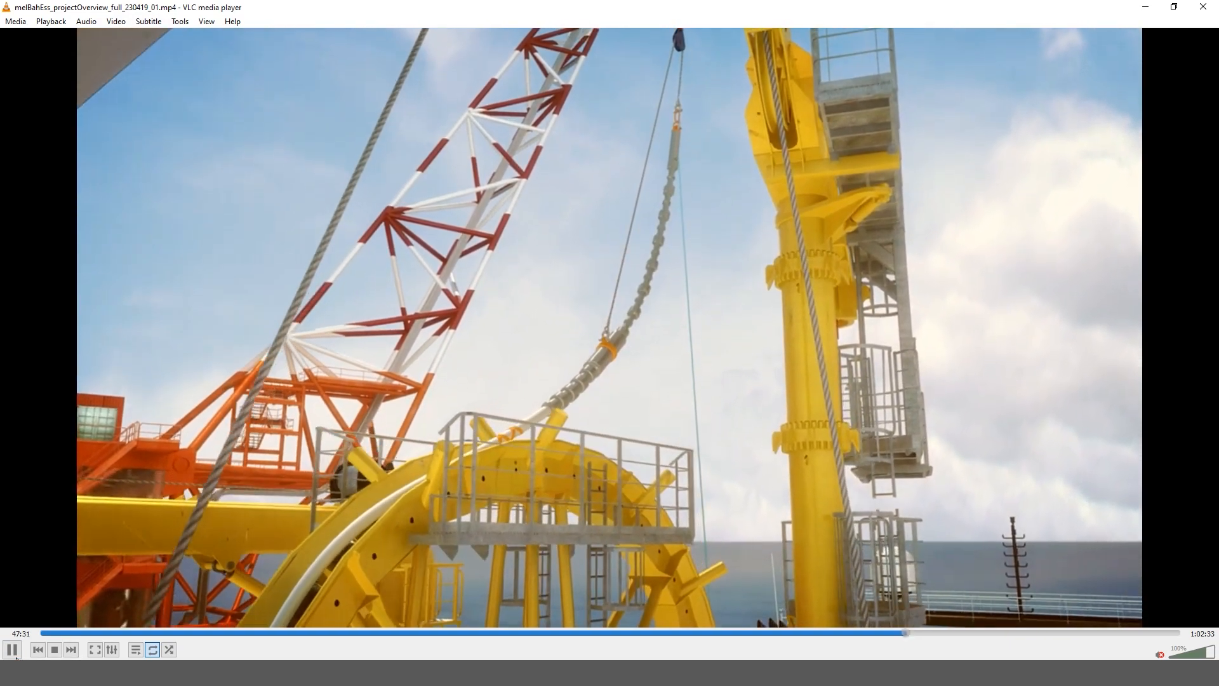
{"action": "left_click", "coordinate": [14, 650]}
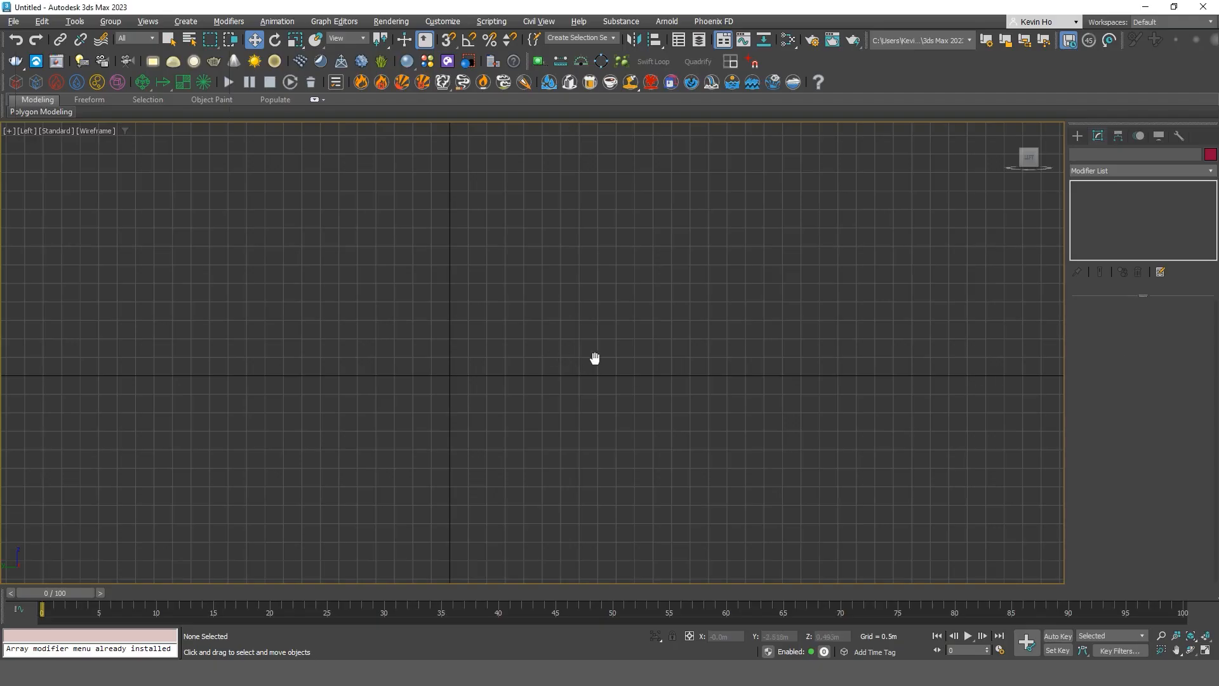
{"action": "scroll", "coordinate": [552, 330], "scroll_direction": "down", "scroll_amount": 3}
{"action": "middle_click_drag", "start_coordinate": [560, 316], "coordinate": [568, 421]}
{"action": "scroll", "coordinate": [539, 390], "scroll_direction": "up", "scroll_amount": 4}
{"action": "scroll", "coordinate": [539, 390], "scroll_direction": "up", "scroll_amount": 4}
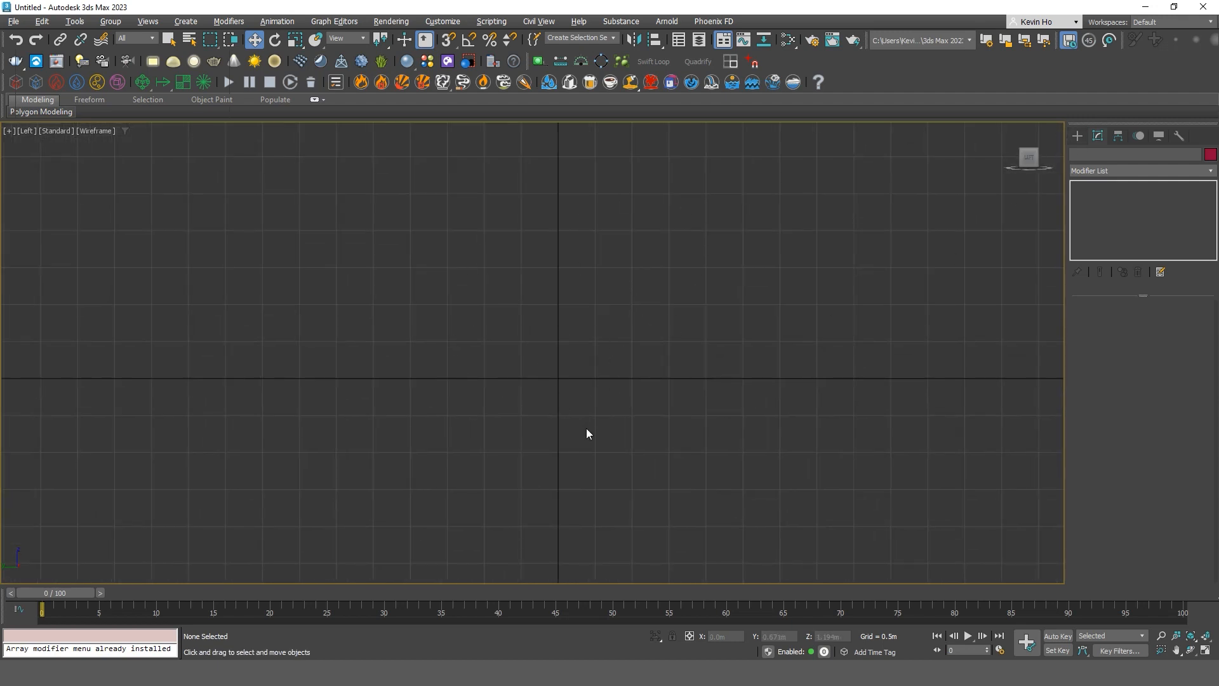
{"action": "scroll", "coordinate": [651, 356], "scroll_direction": "down", "scroll_amount": 4}
{"action": "middle_click_drag", "start_coordinate": [675, 376], "coordinate": [493, 360]}
{"action": "scroll", "coordinate": [523, 352], "scroll_direction": "down", "scroll_amount": 2}
{"action": "middle_click_drag", "start_coordinate": [539, 343], "coordinate": [578, 405]}
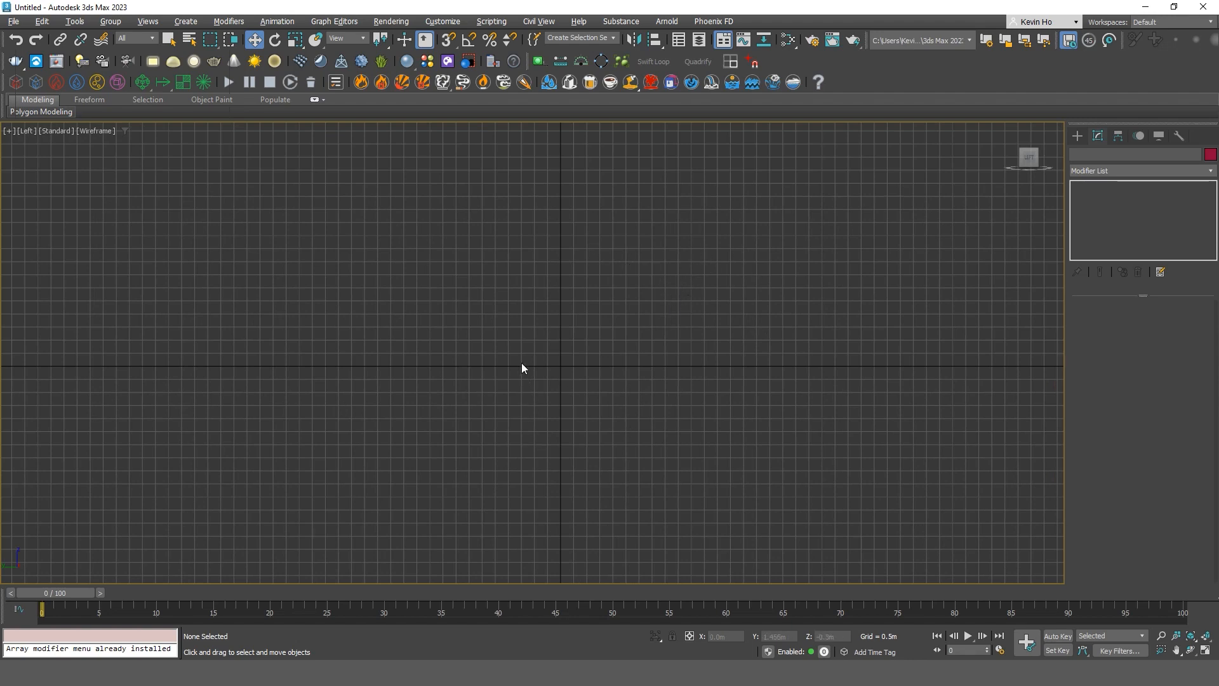
Draw a straight horizontal spline about 31 m long across the Left view with the Line tool.
{"action": "left_click", "coordinate": [1076, 136]}
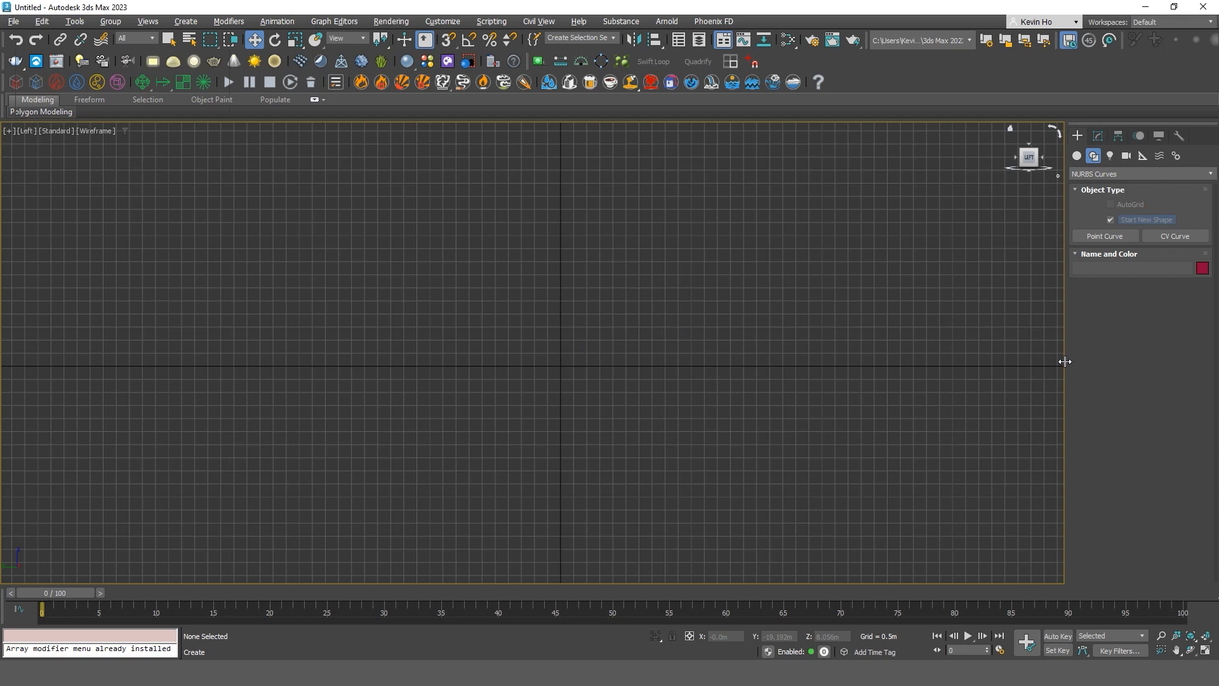
{"action": "left_click", "coordinate": [1075, 157]}
{"action": "left_click", "coordinate": [1092, 159]}
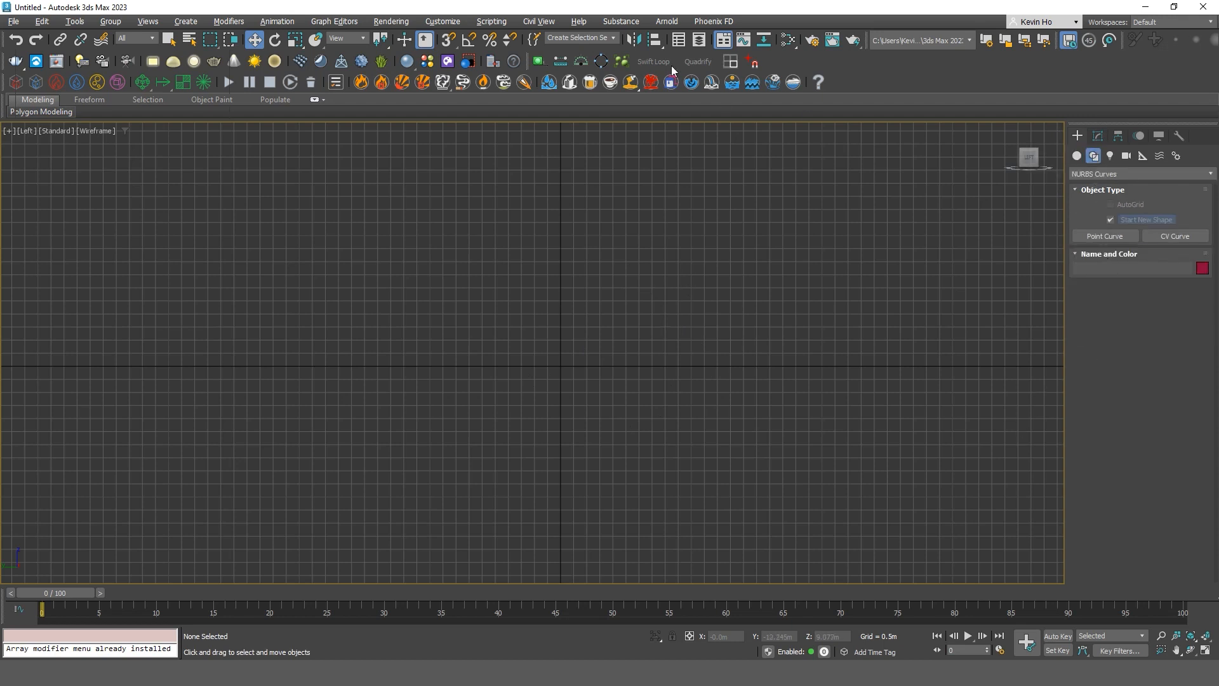
{"action": "left_click", "coordinate": [698, 41]}
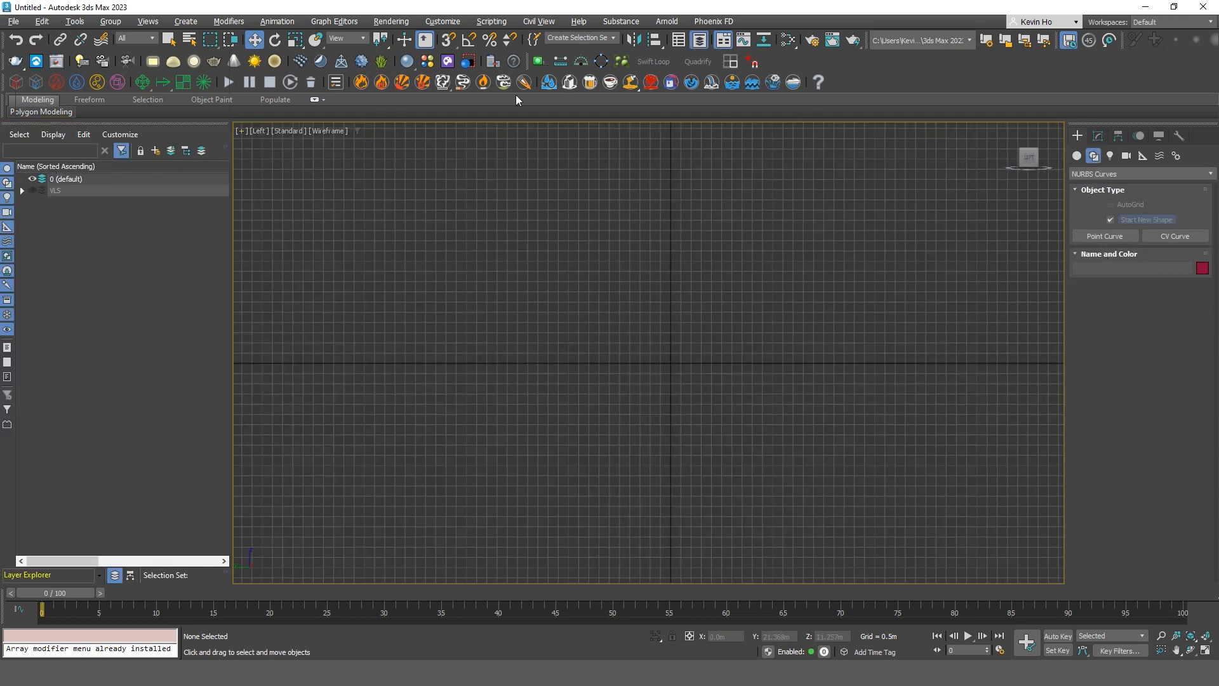
{"action": "left_click", "coordinate": [698, 41]}
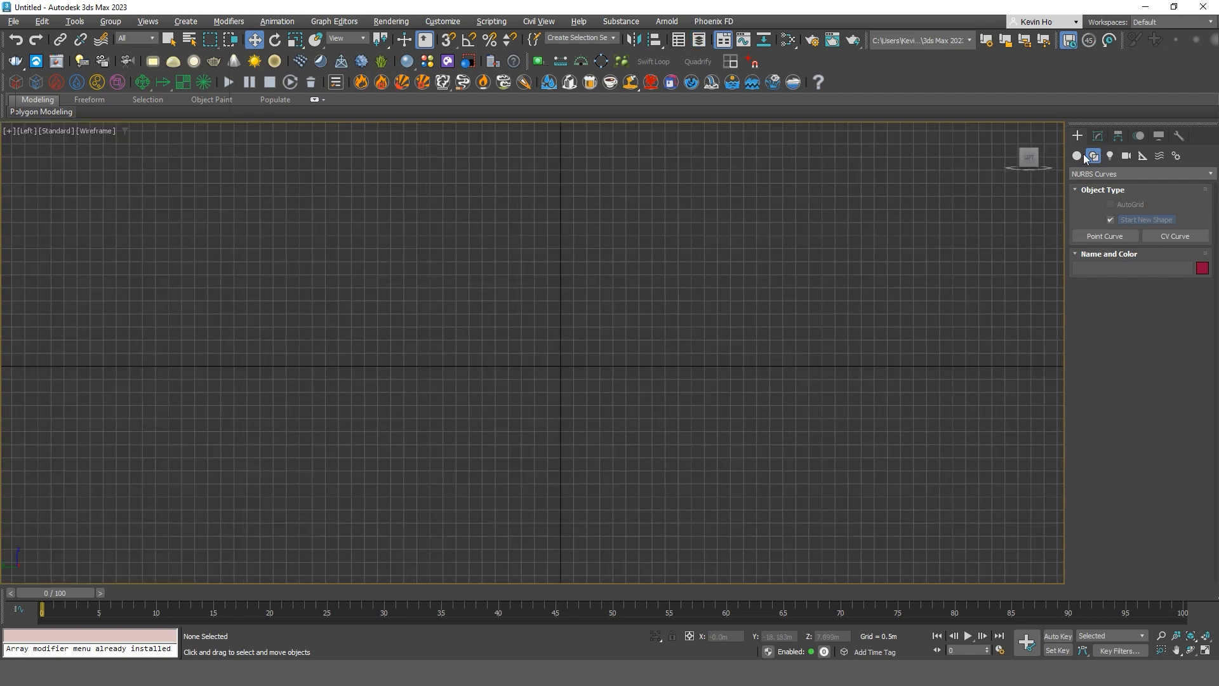
{"action": "left_click", "coordinate": [1117, 173]}
{"action": "left_click", "coordinate": [1092, 187]}
{"action": "left_click", "coordinate": [1105, 237]}
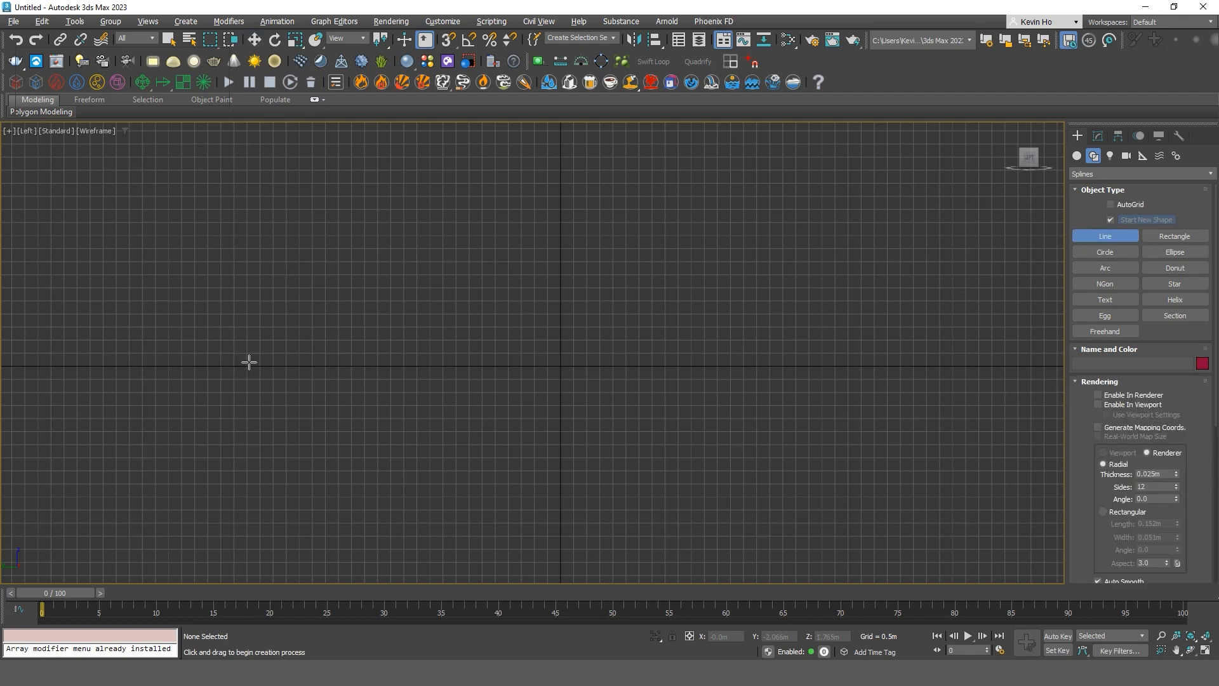
{"action": "left_click", "coordinate": [247, 361]}
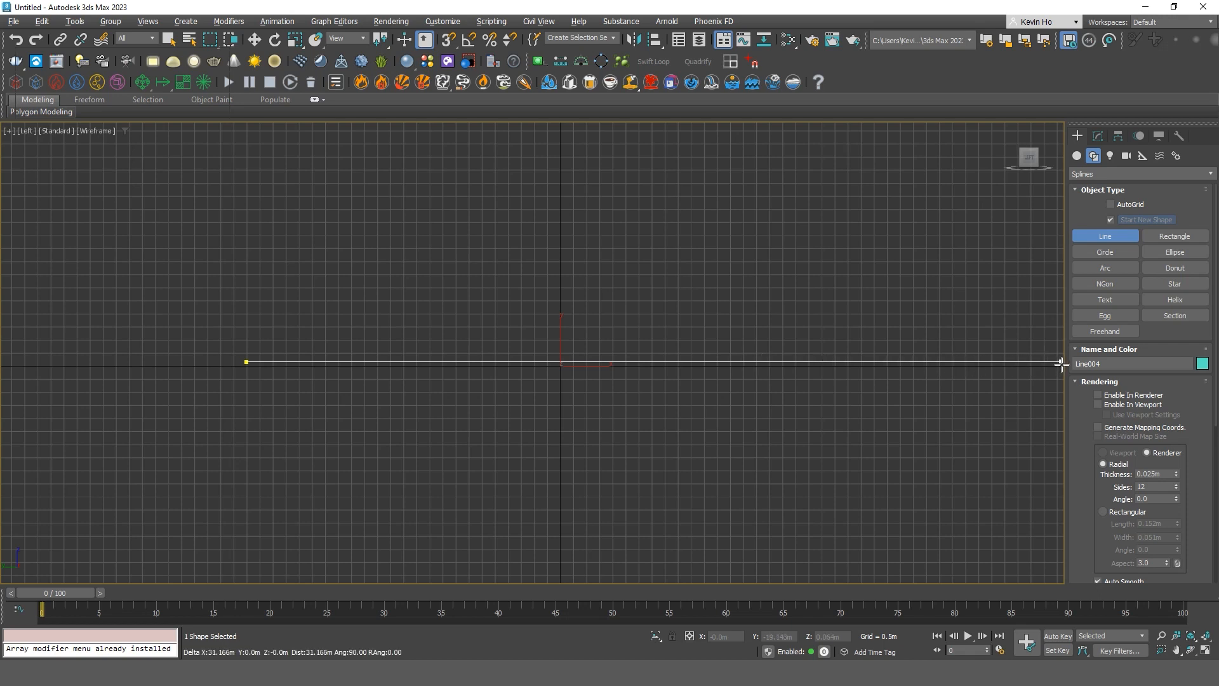
{"action": "left_click", "coordinate": [1062, 365], "text": "shift"}
{"action": "middle_click_drag", "start_coordinate": [984, 371], "coordinate": [720, 396]}
{"action": "right_click", "coordinate": [876, 412]}
{"action": "middle_click_drag", "start_coordinate": [553, 375], "coordinate": [603, 362]}
{"action": "key", "text": "w"}
{"action": "middle_click_drag", "start_coordinate": [724, 374], "coordinate": [794, 351]}
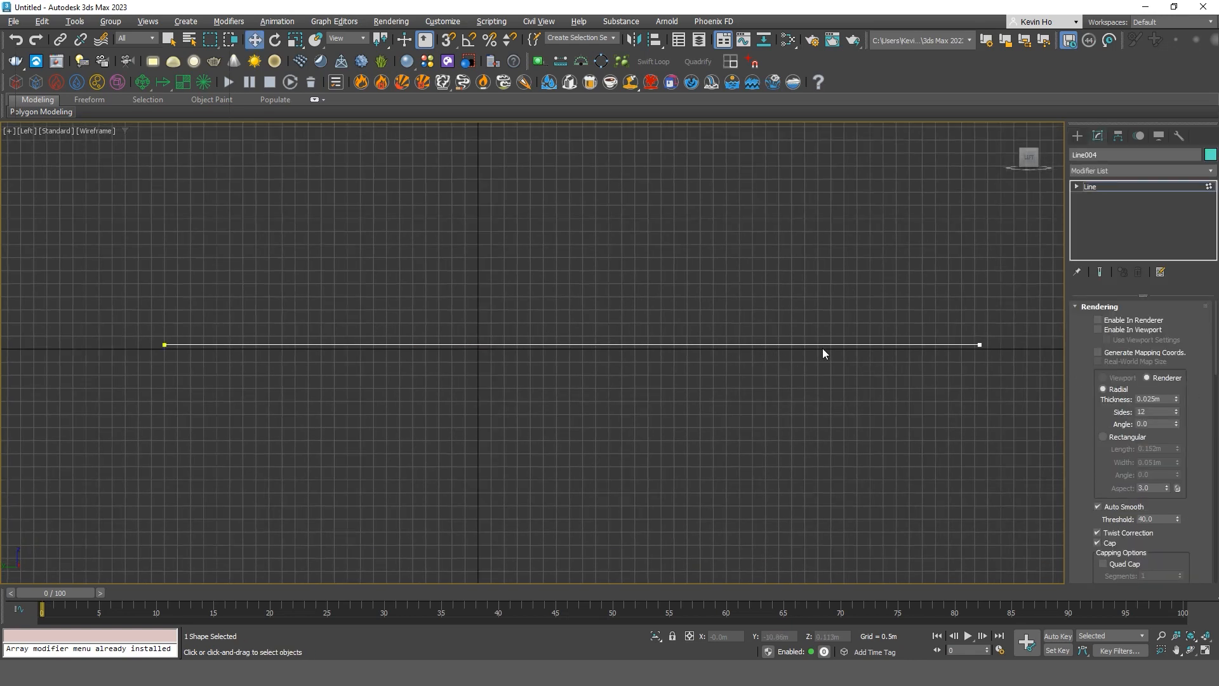
Switch to a maximized Perspective view with the whole line in sight.
{"action": "key", "text": "alt+w"}
{"action": "right_click", "coordinate": [752, 492]}
{"action": "key", "text": "alt+w"}
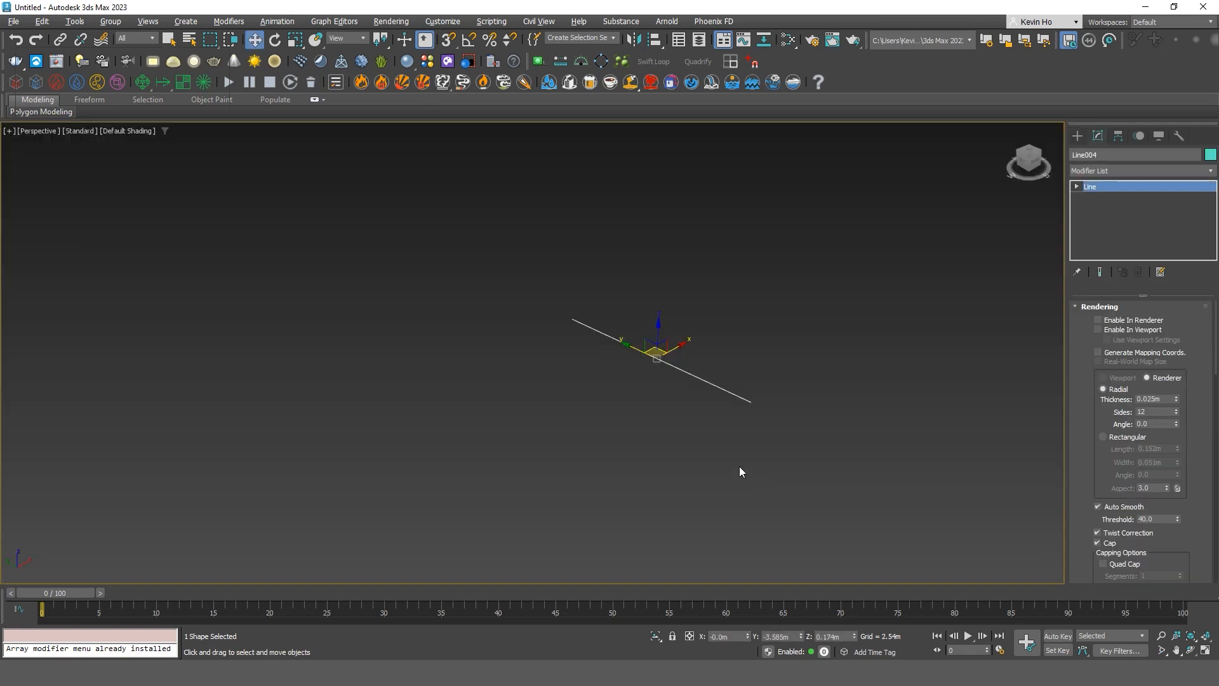
{"action": "scroll", "coordinate": [582, 375], "scroll_direction": "down", "scroll_amount": 4}
{"action": "scroll", "coordinate": [566, 331], "scroll_direction": "up", "scroll_amount": 2}
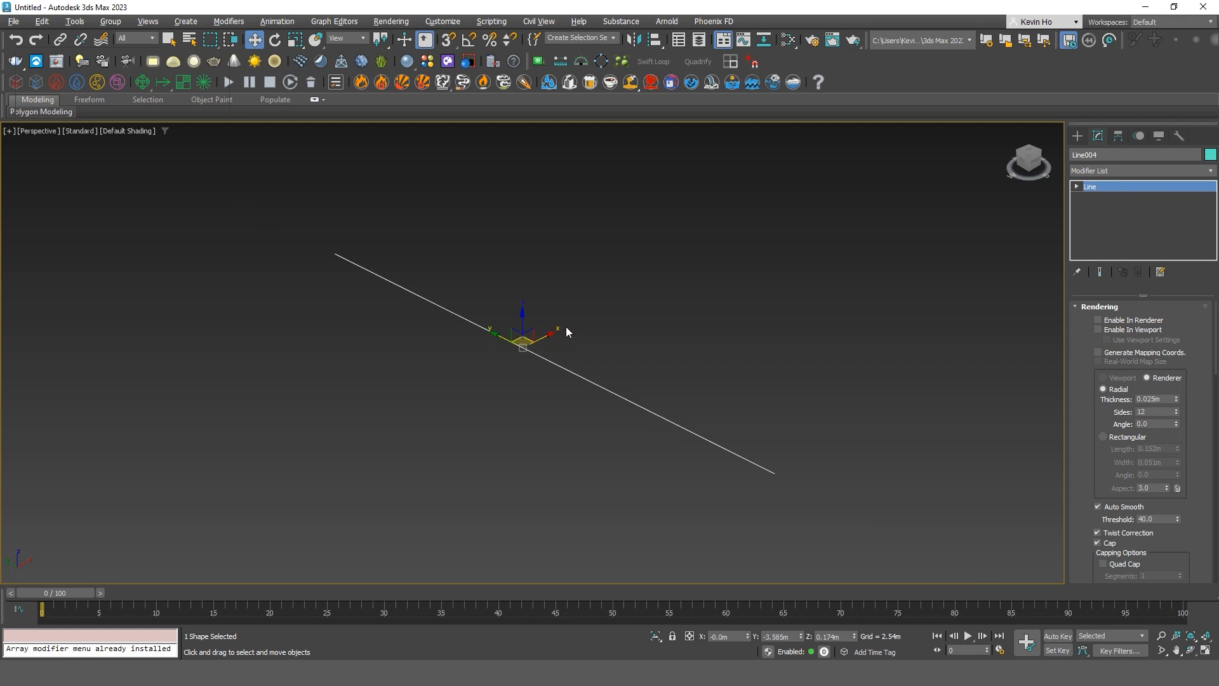
{"action": "middle_click_drag", "start_coordinate": [718, 395], "coordinate": [672, 383]}
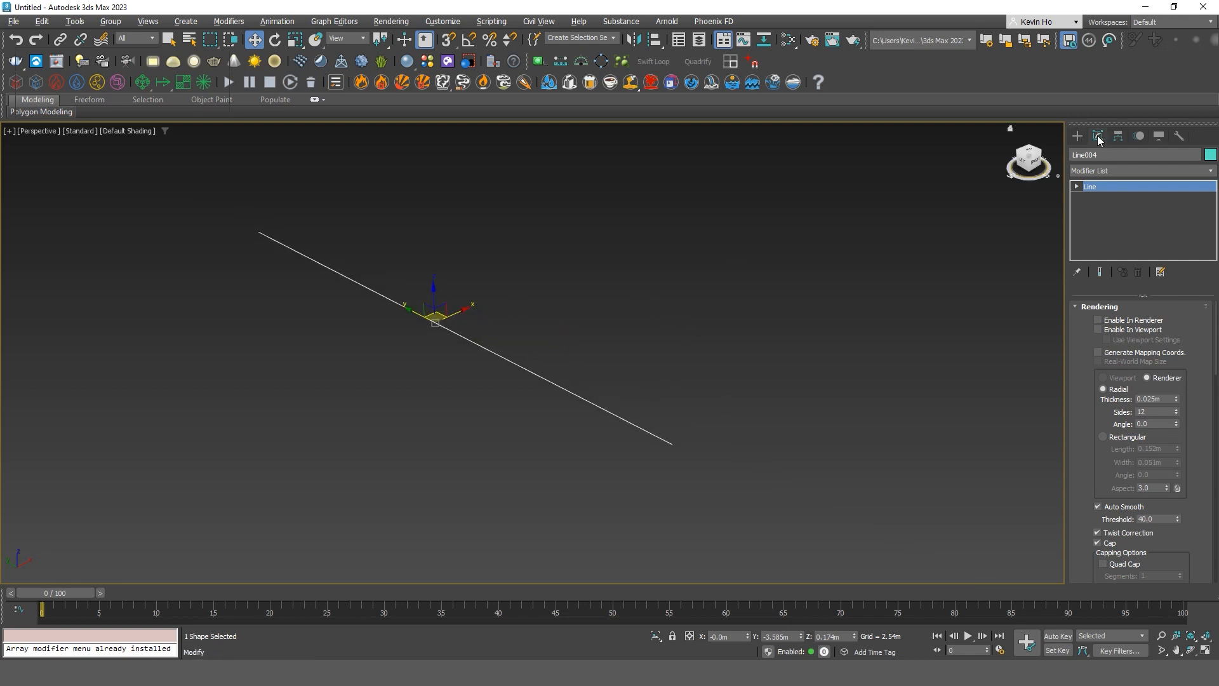
Try rendering the line with thickness in both renderer and viewport, inspect it, and turn both options off again.
{"action": "left_click_drag", "start_coordinate": [1082, 430], "coordinate": [1083, 490]}
{"action": "left_click", "coordinate": [1110, 329]}
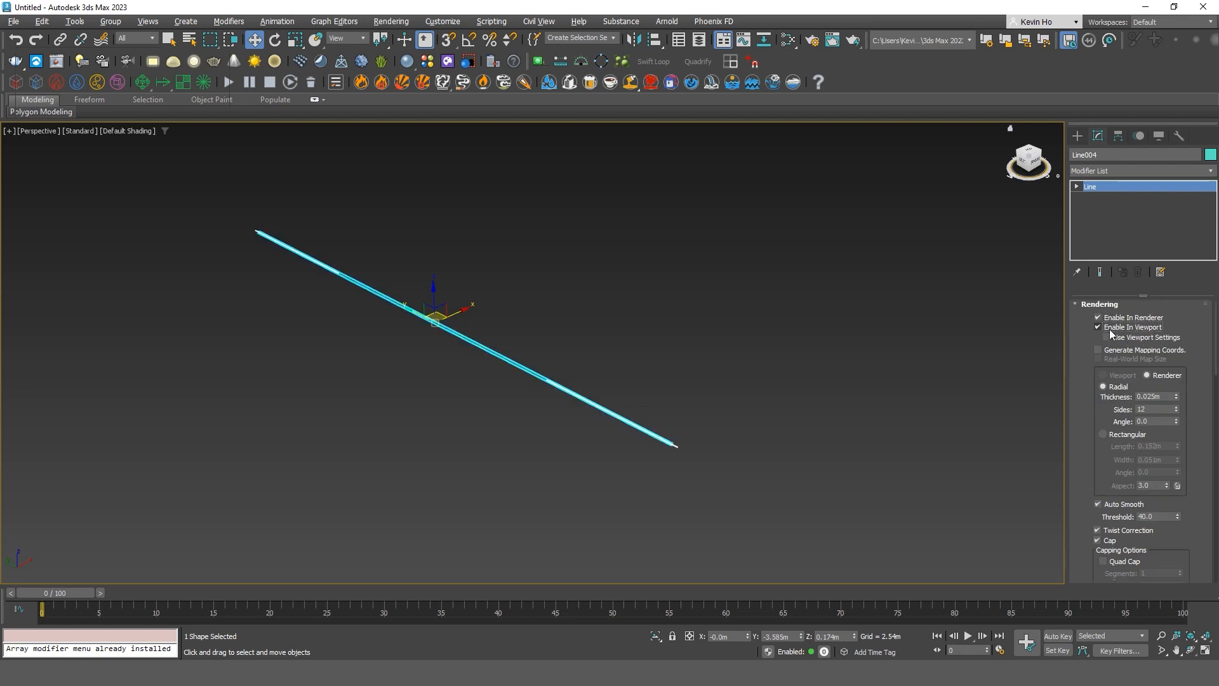
{"action": "scroll", "coordinate": [565, 440], "scroll_direction": "up", "scroll_amount": 4}
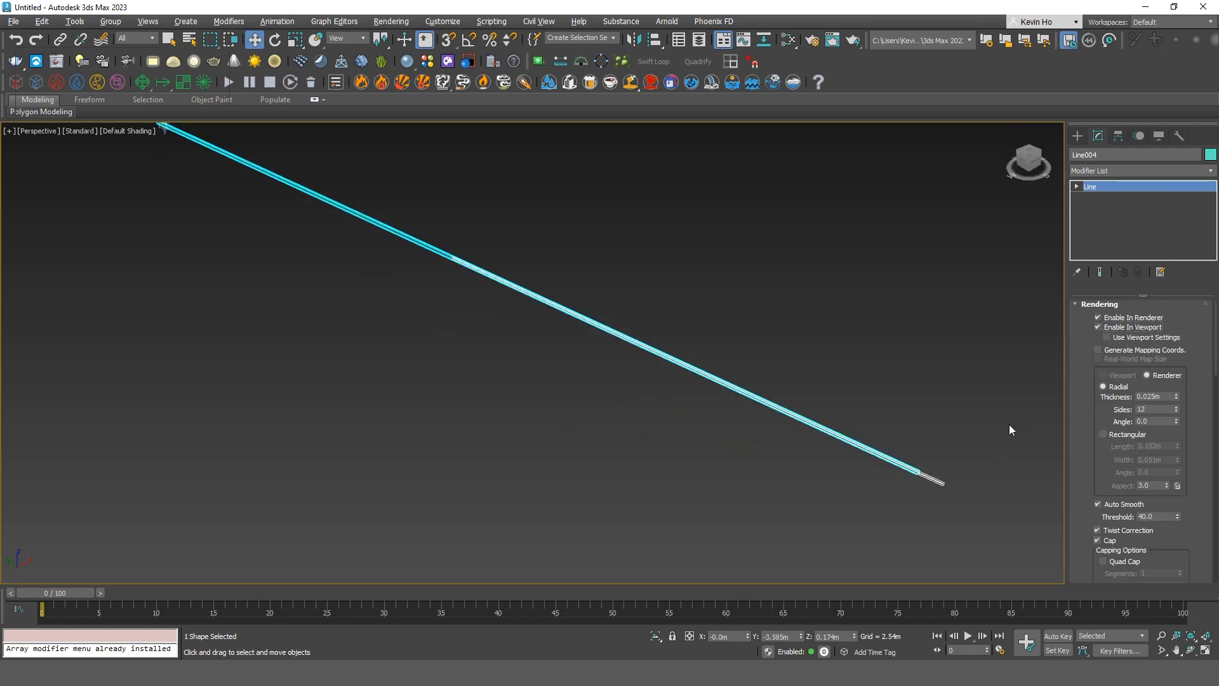
{"action": "scroll", "coordinate": [903, 470], "scroll_direction": "up", "scroll_amount": 3}
{"action": "scroll", "coordinate": [865, 485], "scroll_direction": "down", "scroll_amount": 2}
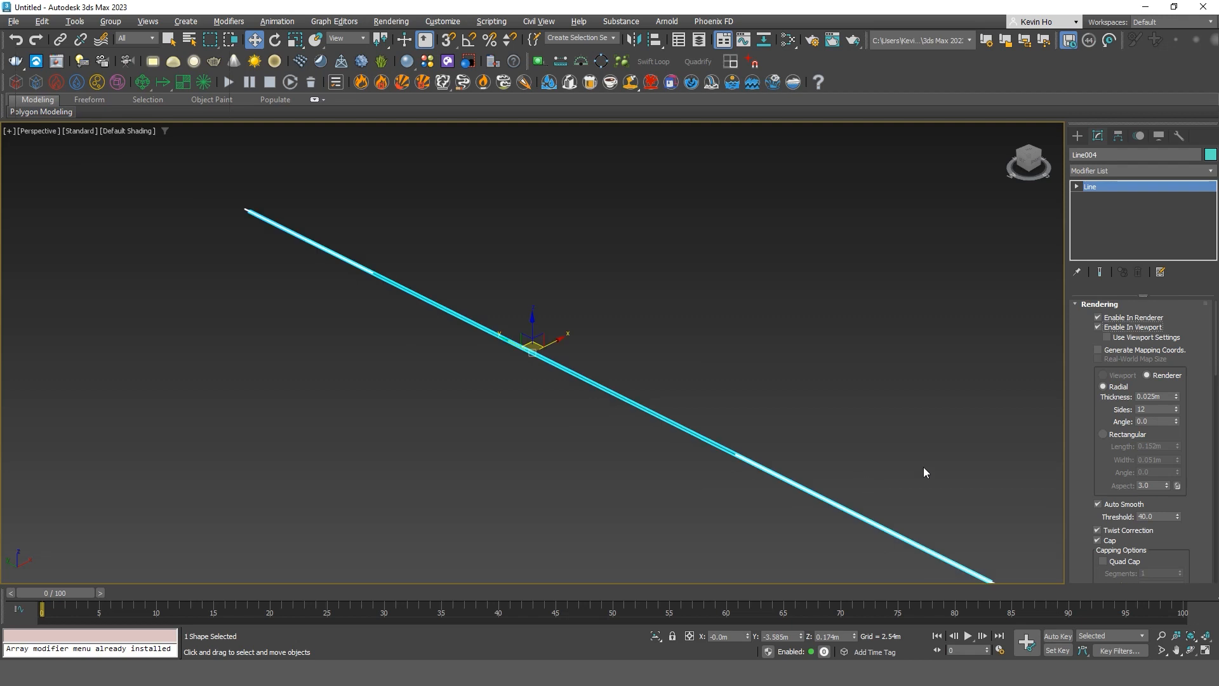
{"action": "left_click", "coordinate": [1098, 327]}
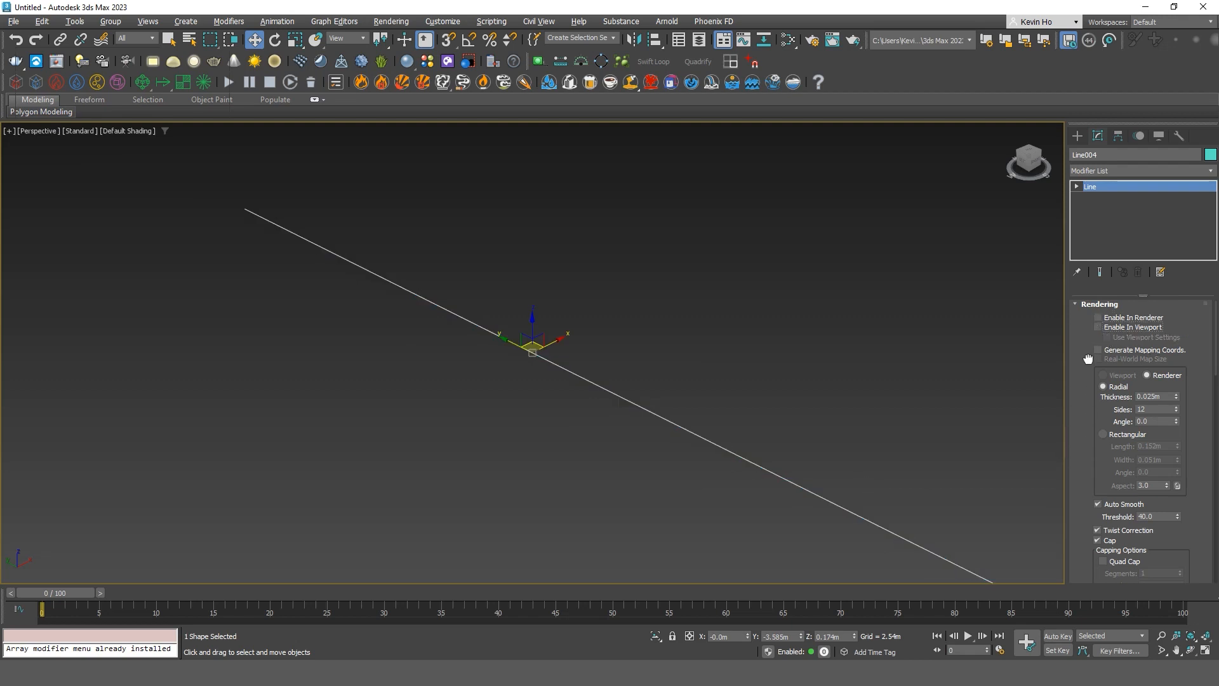
Set the line's interpolation to 20 steps and turn off Optimize.
{"action": "scroll", "coordinate": [1088, 342], "scroll_direction": "down", "scroll_amount": 5}
{"action": "scroll", "coordinate": [1136, 413], "scroll_direction": "down", "scroll_amount": 5}
{"action": "type", "text": "20"}
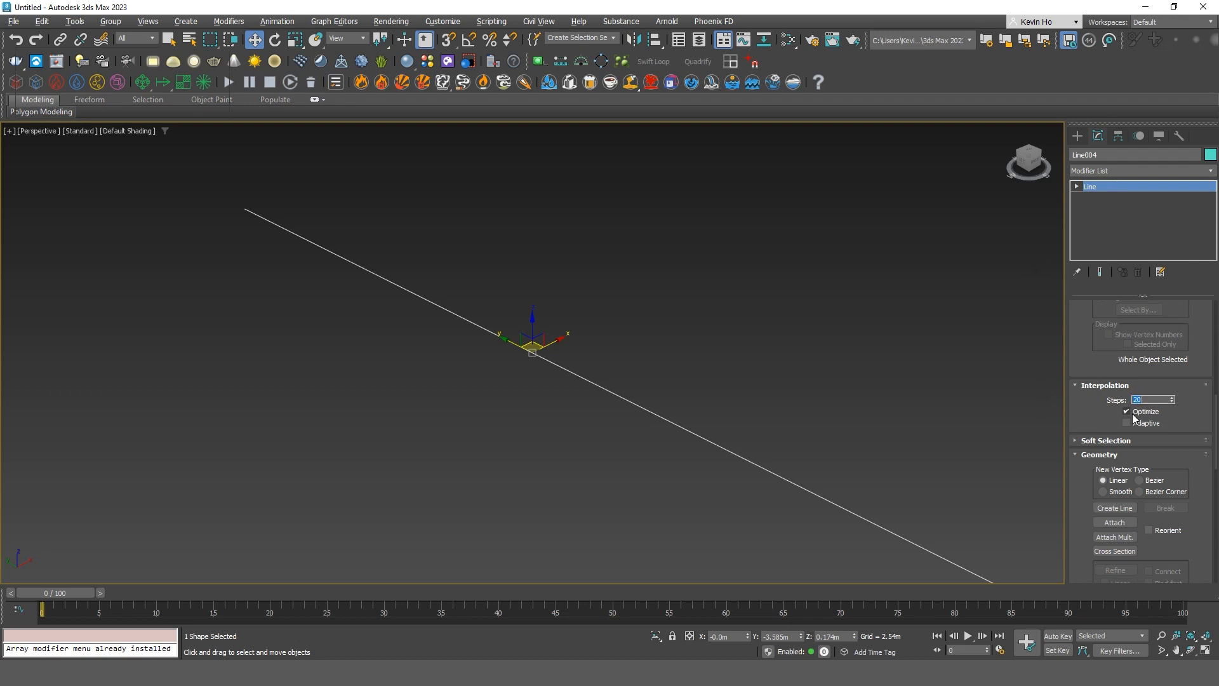
{"action": "left_click", "coordinate": [1134, 411]}
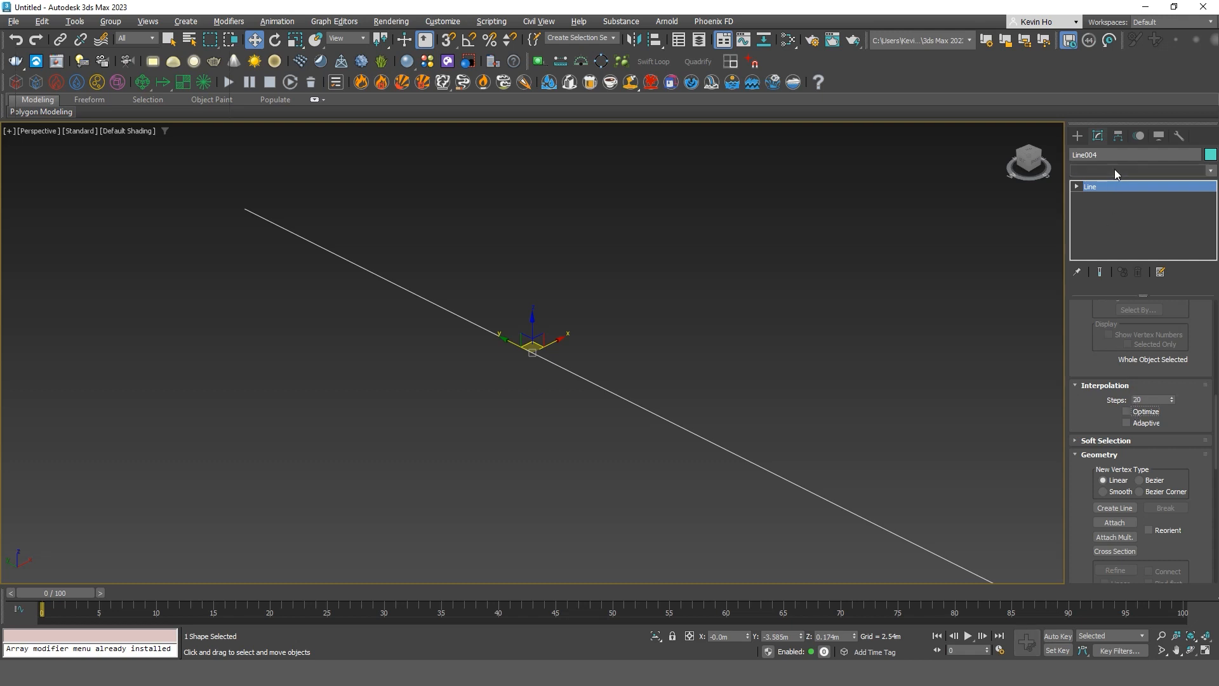
Examine the line's end vertices at vertex level and return to the whole object.
{"action": "key", "text": "1"}
{"action": "middle_click_drag", "start_coordinate": [546, 295], "coordinate": [242, 247]}
{"action": "scroll", "coordinate": [242, 247], "scroll_direction": "down", "scroll_amount": 3}
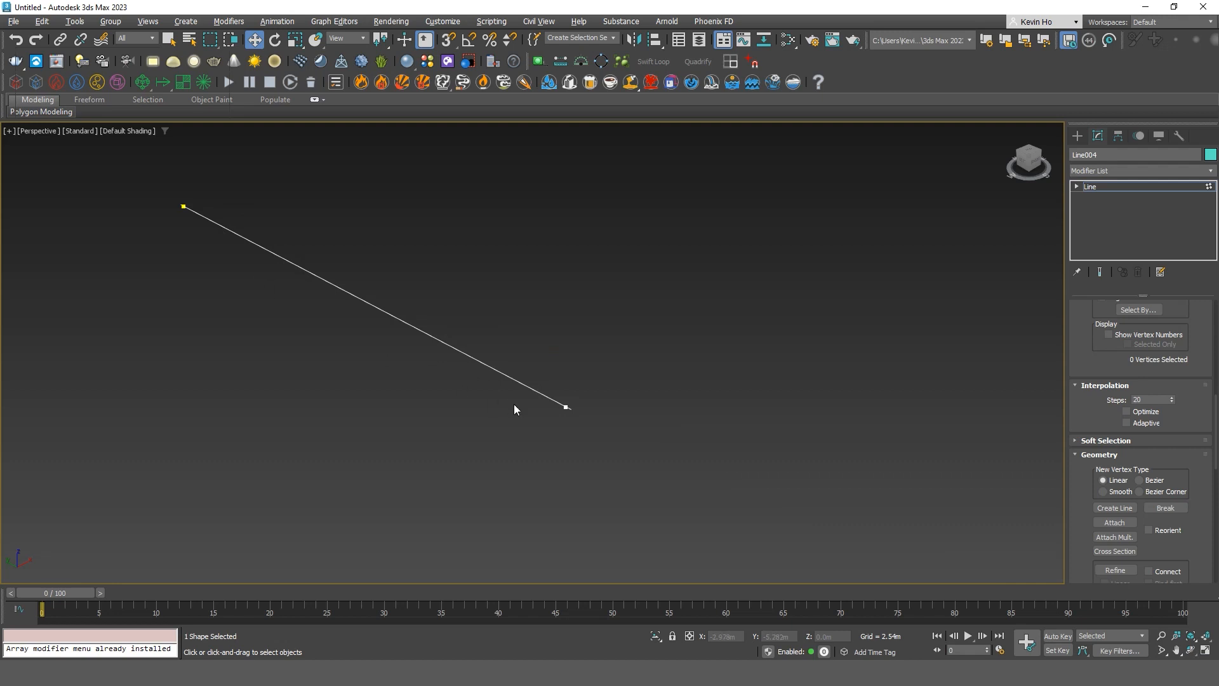
{"action": "middle_click_drag", "start_coordinate": [380, 306], "coordinate": [485, 359]}
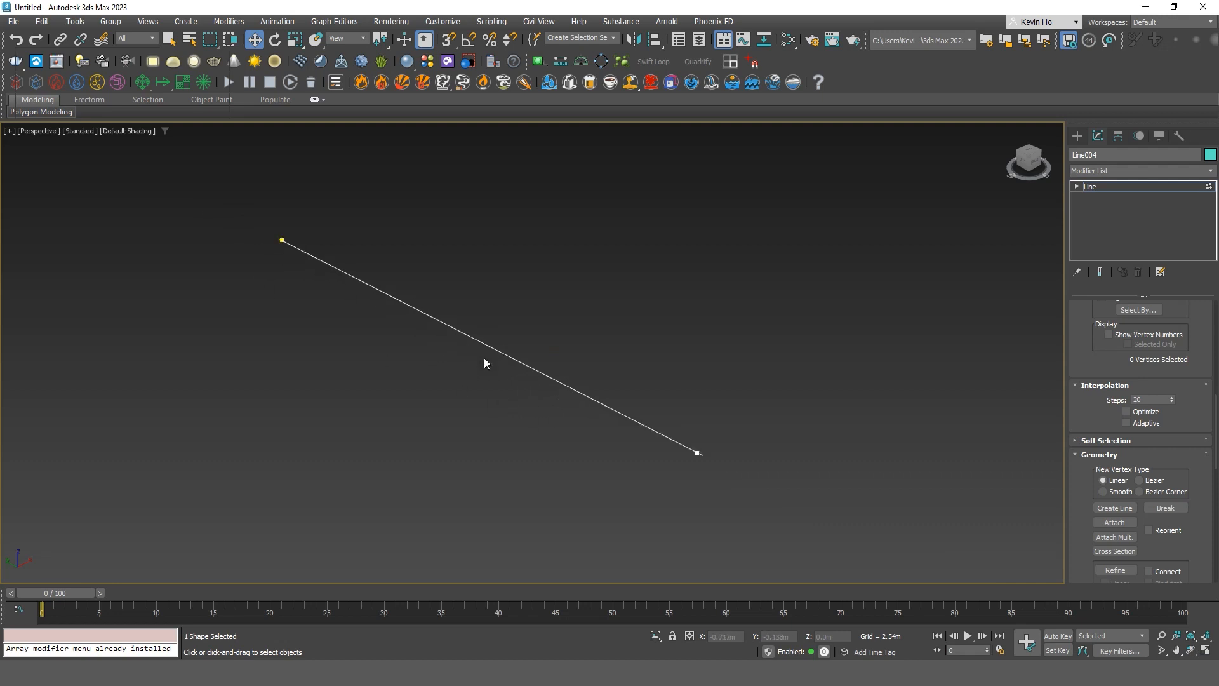
{"action": "left_click", "coordinate": [1075, 188]}
Add a Normalize Spline modifier to the line and show its knots.
{"action": "left_click", "coordinate": [1106, 173]}
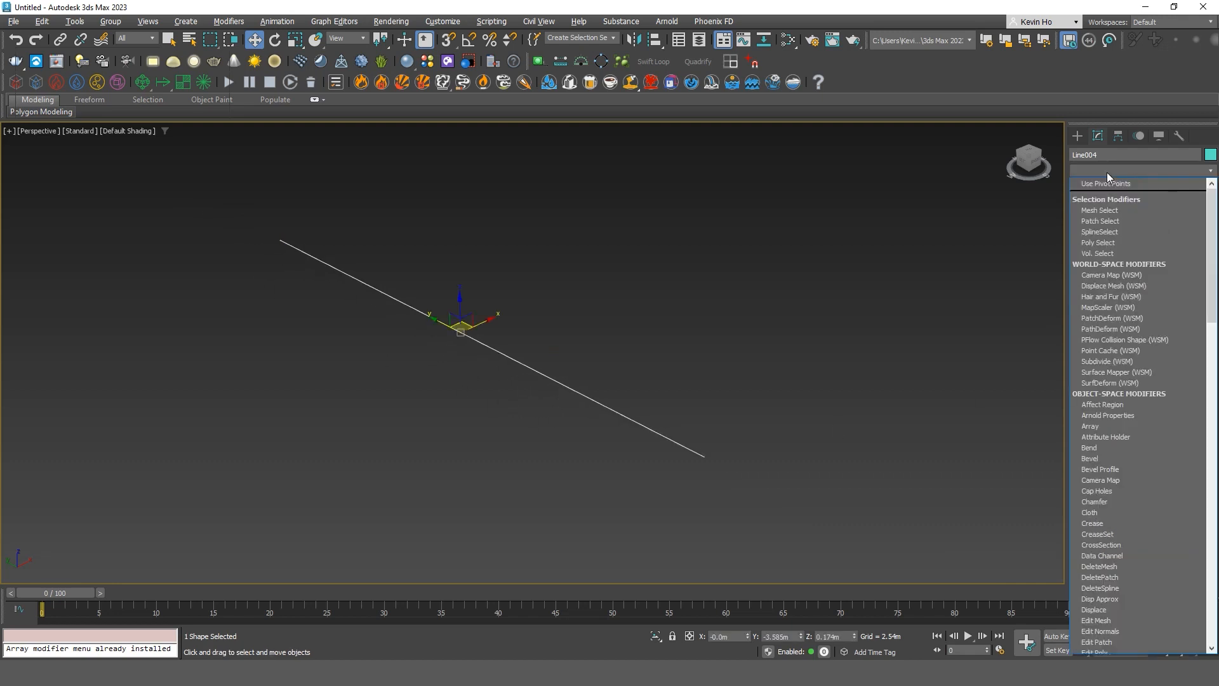
{"action": "key", "text": "n"}
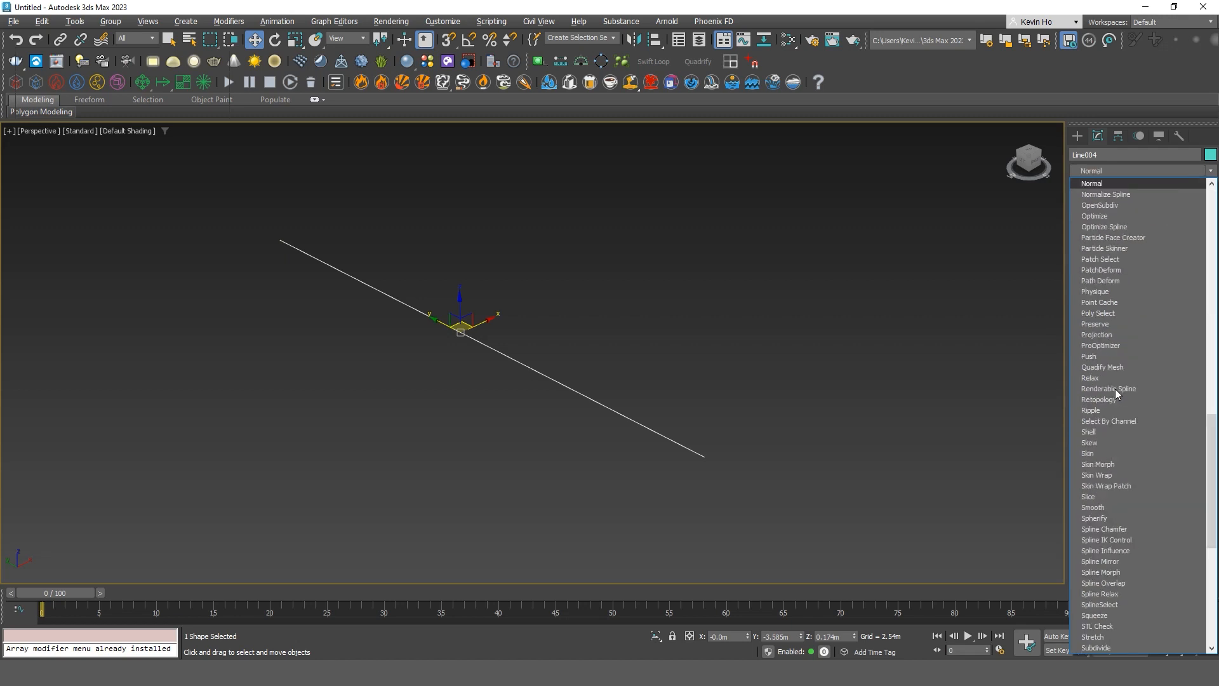
{"action": "key", "text": "Down"}
{"action": "key", "text": "Return"}
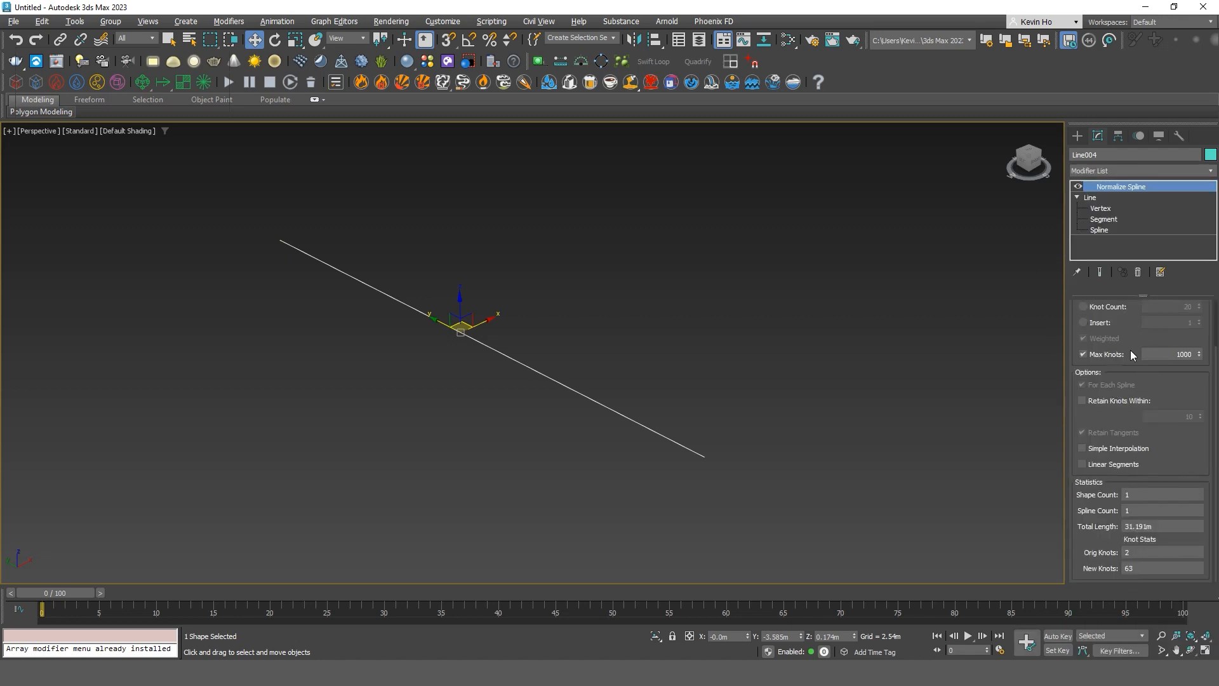
{"action": "left_click_drag", "start_coordinate": [1131, 310], "coordinate": [1129, 362]}
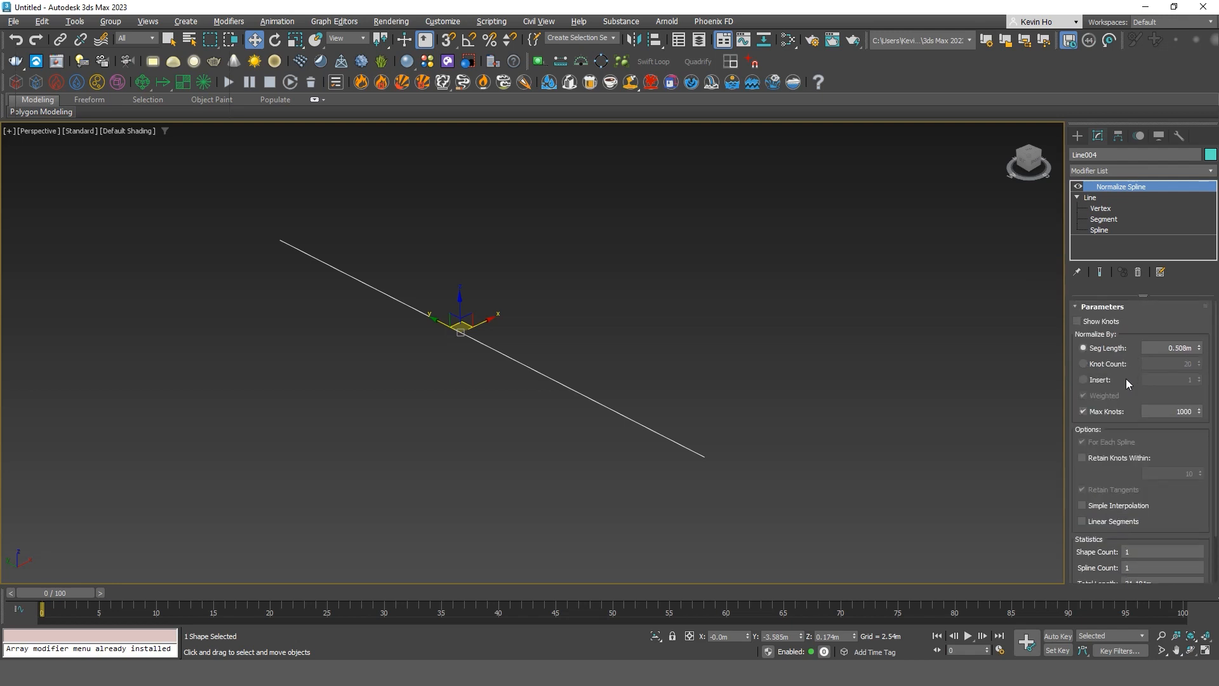
{"action": "middle_click_drag", "start_coordinate": [508, 378], "coordinate": [510, 388]}
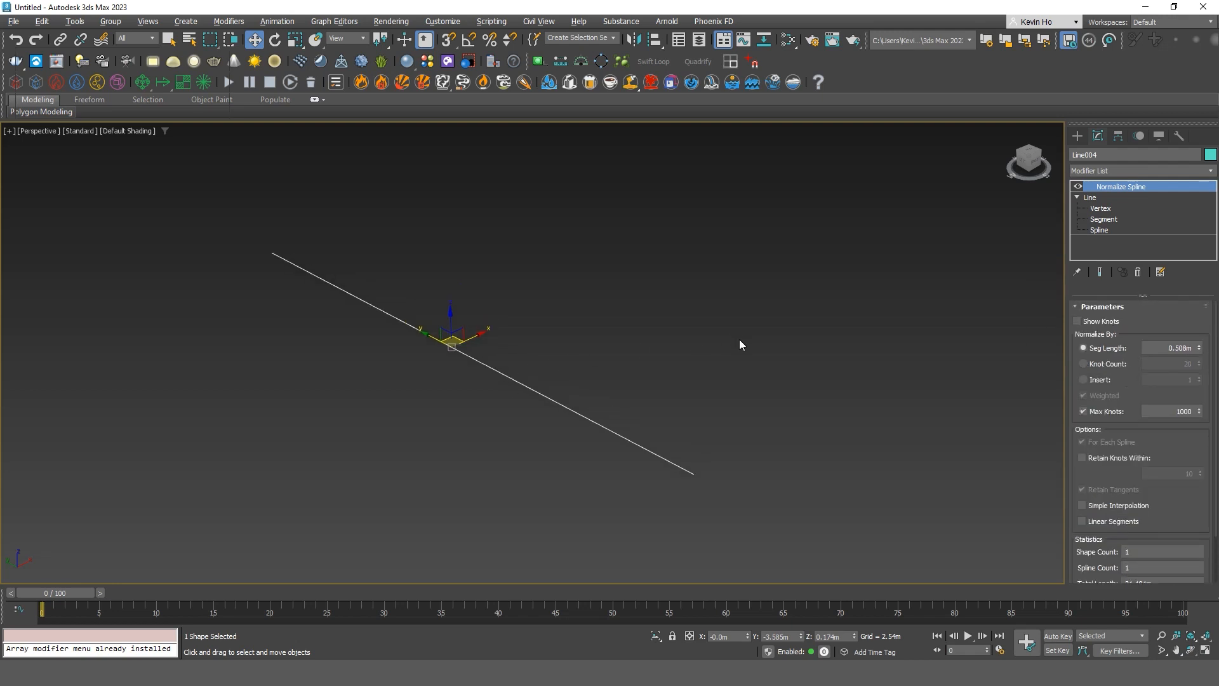
{"action": "left_click", "coordinate": [1099, 322]}
{"action": "scroll", "coordinate": [768, 360], "scroll_direction": "up", "scroll_amount": 3}
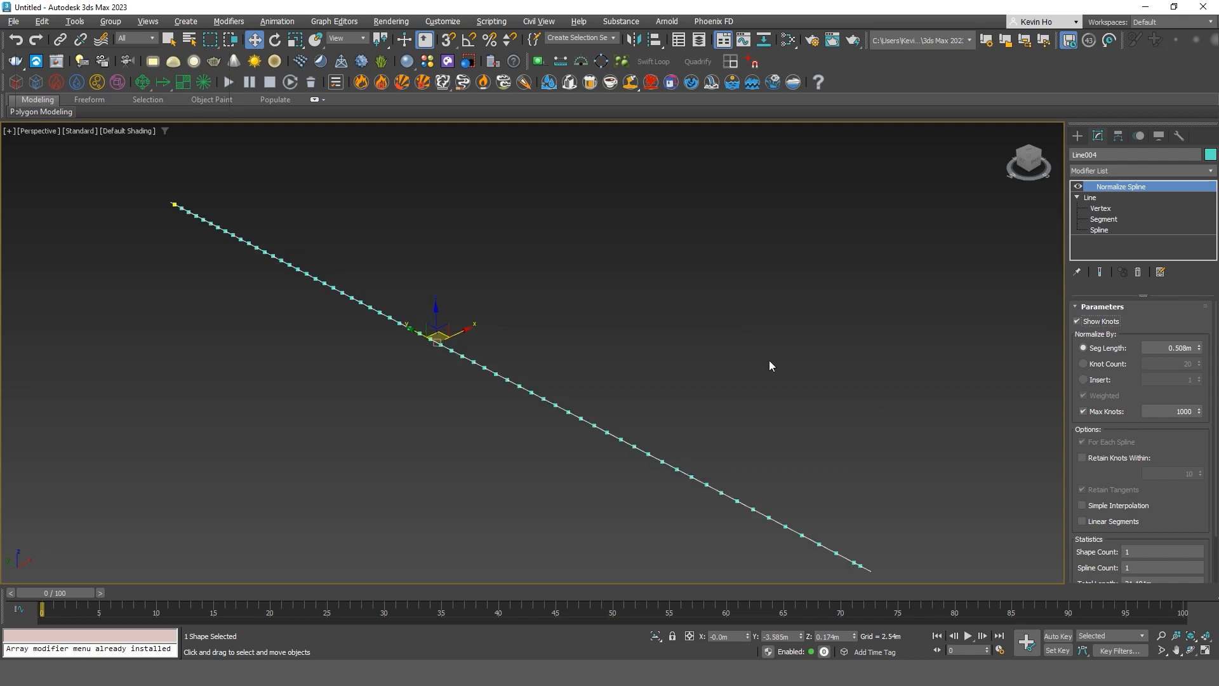
Normalize the spline by knot count with 5 knots and inspect the spacing in the Top and Perspective views.
{"action": "left_click", "coordinate": [1096, 368]}
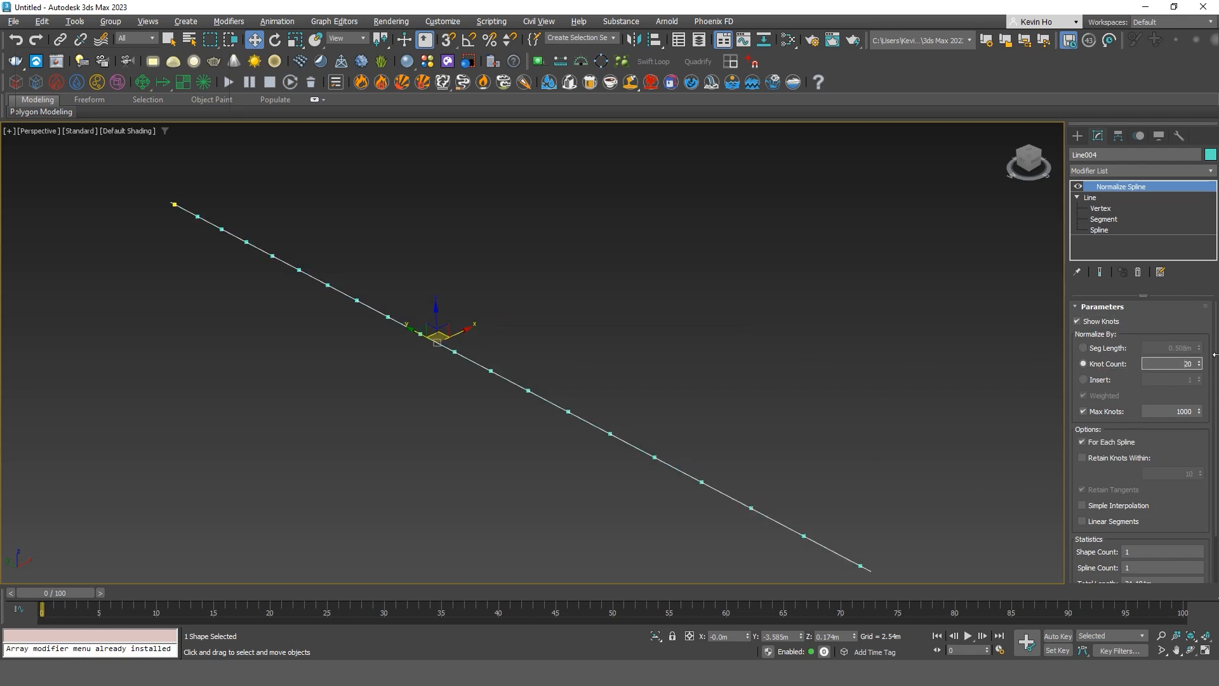
{"action": "key", "text": "alt+w"}
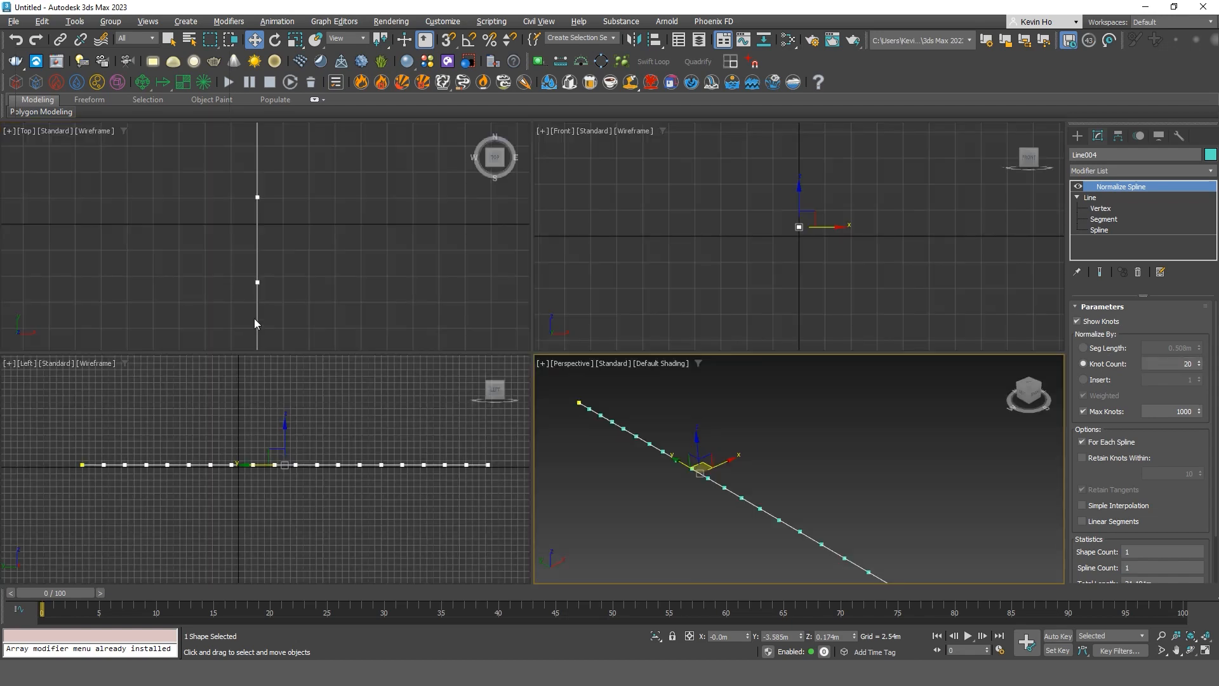
{"action": "key", "text": "alt+w"}
{"action": "scroll", "coordinate": [534, 417], "scroll_direction": "down", "scroll_amount": 2}
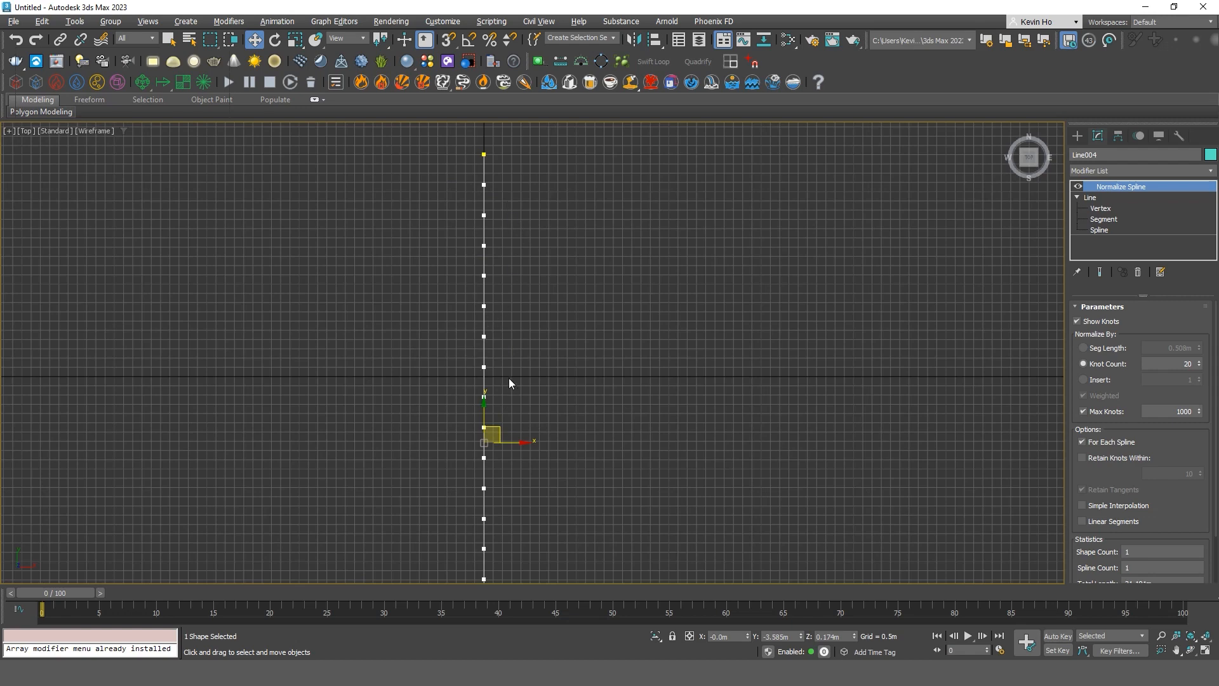
{"action": "middle_click_drag", "start_coordinate": [617, 247], "coordinate": [545, 135]}
{"action": "scroll", "coordinate": [541, 213], "scroll_direction": "down", "scroll_amount": 2}
{"action": "middle_click_drag", "start_coordinate": [542, 210], "coordinate": [576, 221]}
{"action": "scroll", "coordinate": [576, 221], "scroll_direction": "down", "scroll_amount": 2}
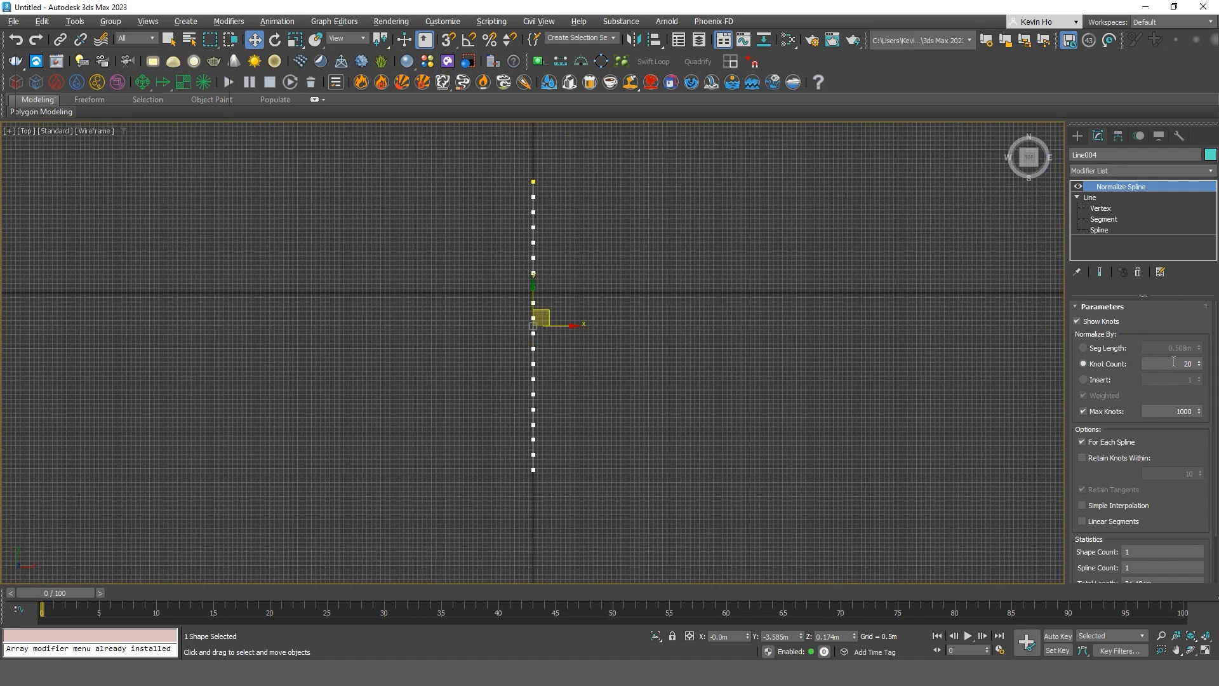
{"action": "left_click_drag", "start_coordinate": [1178, 363], "coordinate": [1215, 376]}
{"action": "type", "text": "5"}
{"action": "key", "text": "Return"}
{"action": "middle_click_drag", "start_coordinate": [525, 339], "coordinate": [547, 352]}
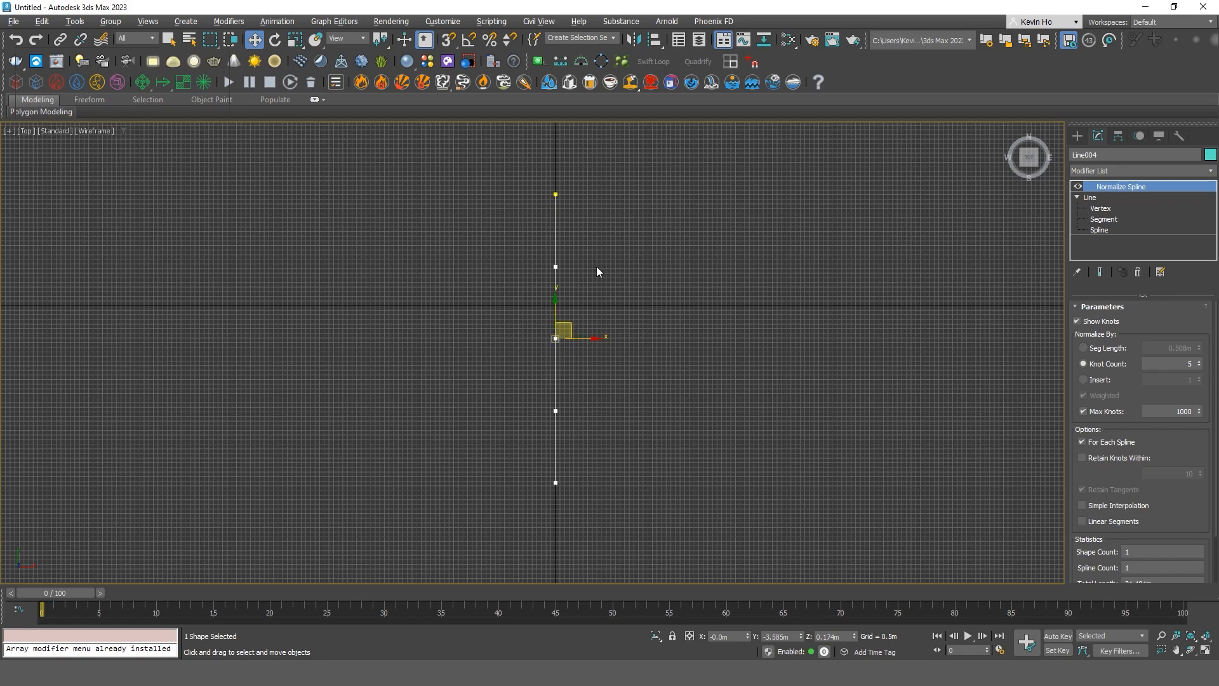
{"action": "key", "text": "alt+w"}
{"action": "key", "text": "alt+w"}
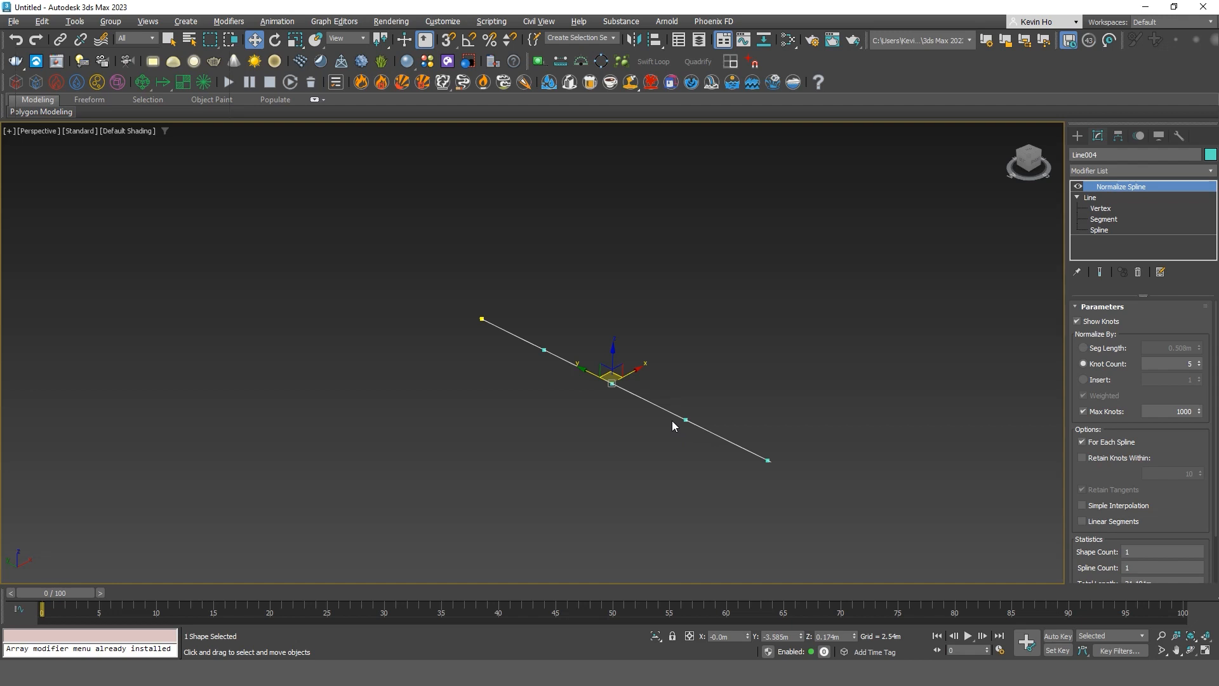
{"action": "middle_click_drag", "start_coordinate": [716, 396], "coordinate": [745, 401]}
{"action": "scroll", "coordinate": [832, 442], "scroll_direction": "up", "scroll_amount": 3}
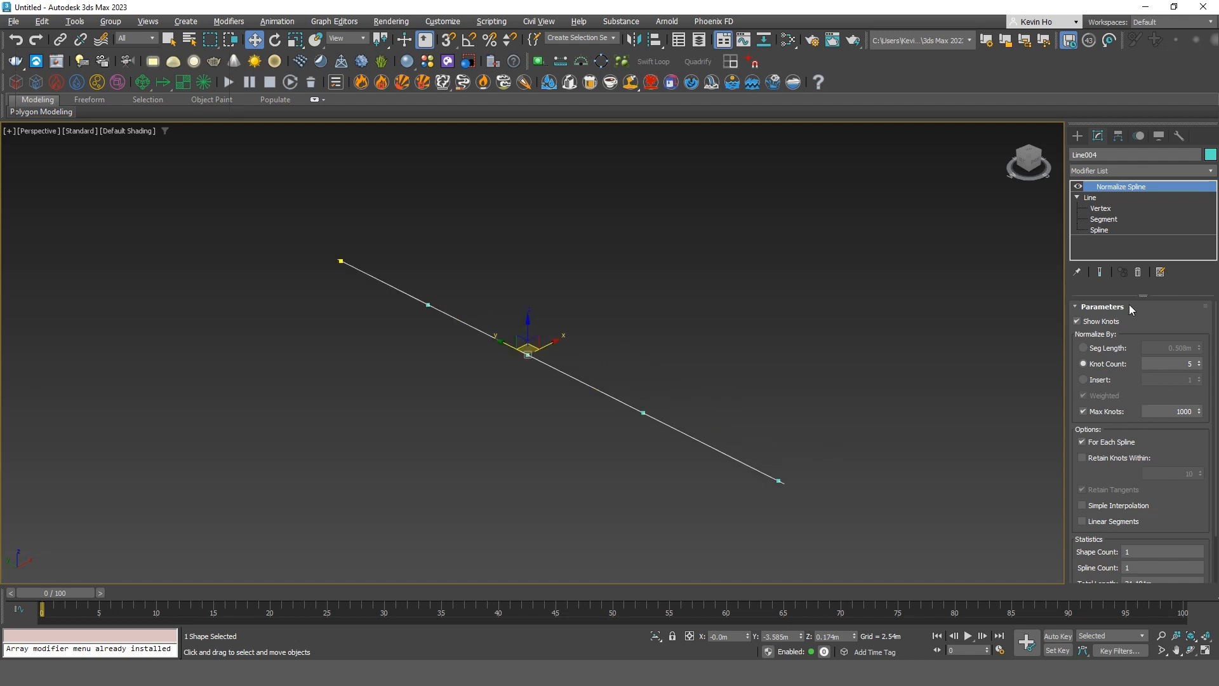
Return to the base Line level and enable its thickness in both renderer and viewport.
{"action": "left_click", "coordinate": [1075, 198]}
{"action": "left_click", "coordinate": [1076, 197]}
{"action": "left_click", "coordinate": [1096, 198]}
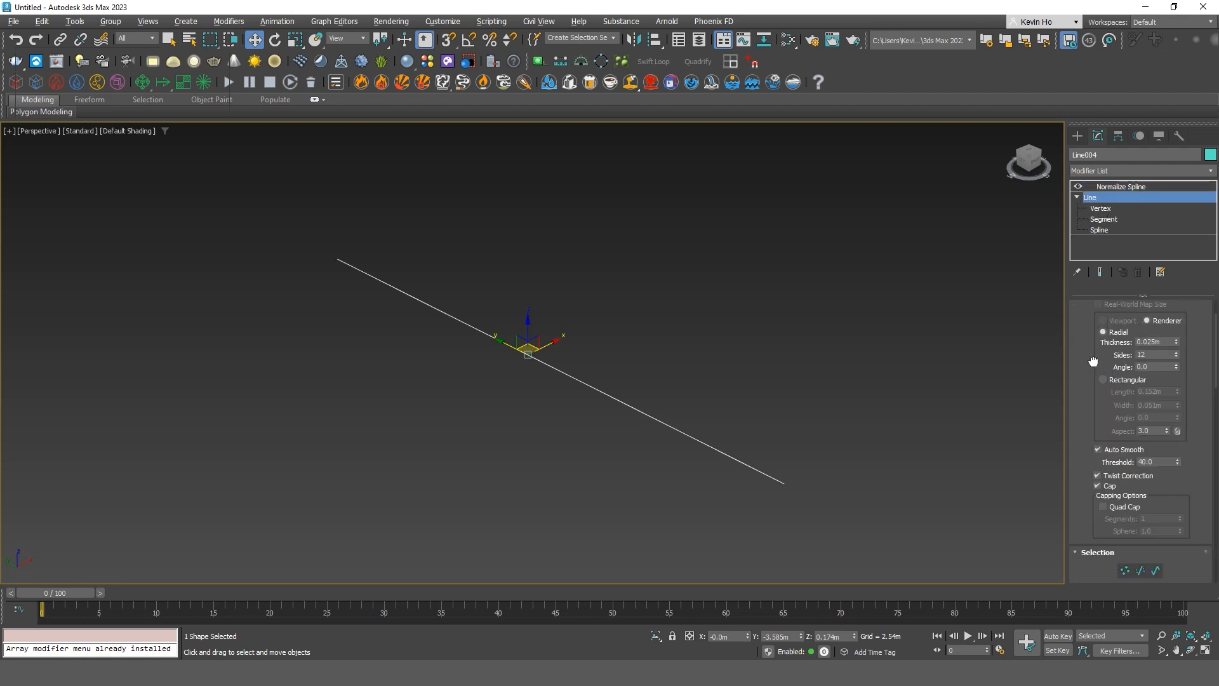
{"action": "scroll", "coordinate": [1092, 361], "scroll_direction": "up", "scroll_amount": 2}
{"action": "left_click", "coordinate": [1108, 325]}
Inspect the rendered line up close in a maximized Top view with default shading instead of wireframe.
{"action": "scroll", "coordinate": [703, 423], "scroll_direction": "up", "scroll_amount": 5}
{"action": "scroll", "coordinate": [529, 436], "scroll_direction": "up", "scroll_amount": 5}
{"action": "scroll", "coordinate": [561, 345], "scroll_direction": "down", "scroll_amount": 3}
{"action": "key", "text": "z"}
{"action": "key", "text": "alt+w"}
{"action": "middle_click", "coordinate": [292, 181]}
{"action": "key", "text": "alt+w"}
{"action": "scroll", "coordinate": [500, 317], "scroll_direction": "up", "scroll_amount": 10}
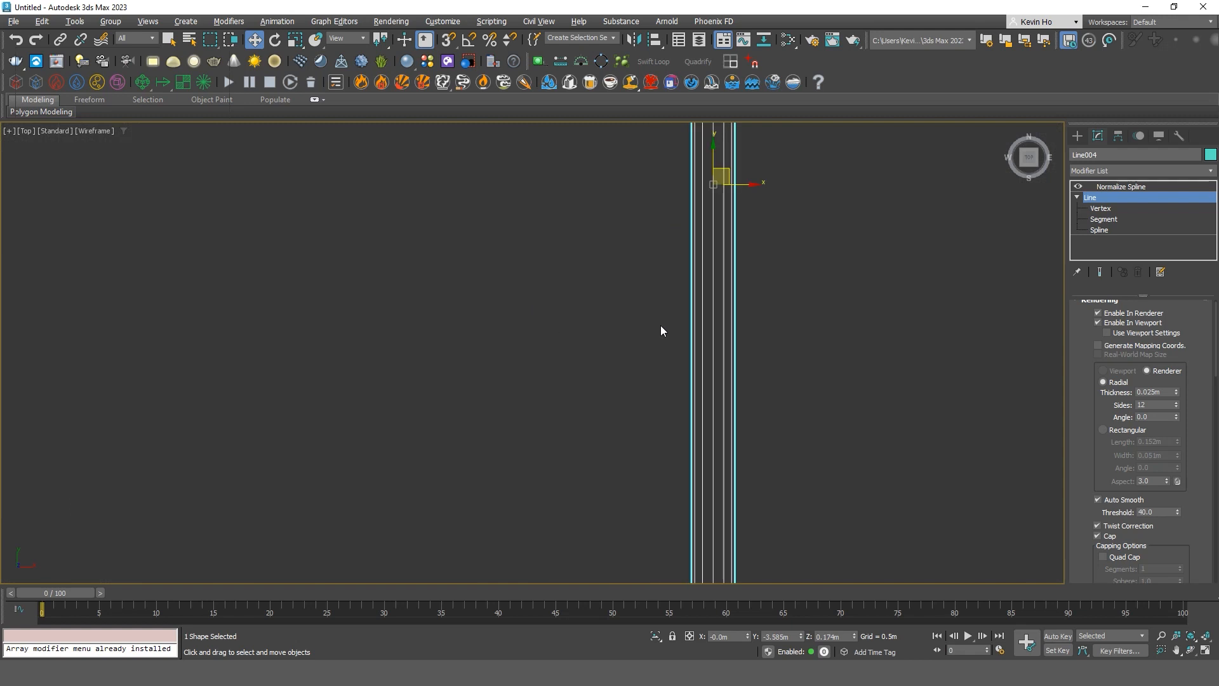
{"action": "key", "text": "F3"}
{"action": "scroll", "coordinate": [982, 275], "scroll_direction": "down", "scroll_amount": 4}
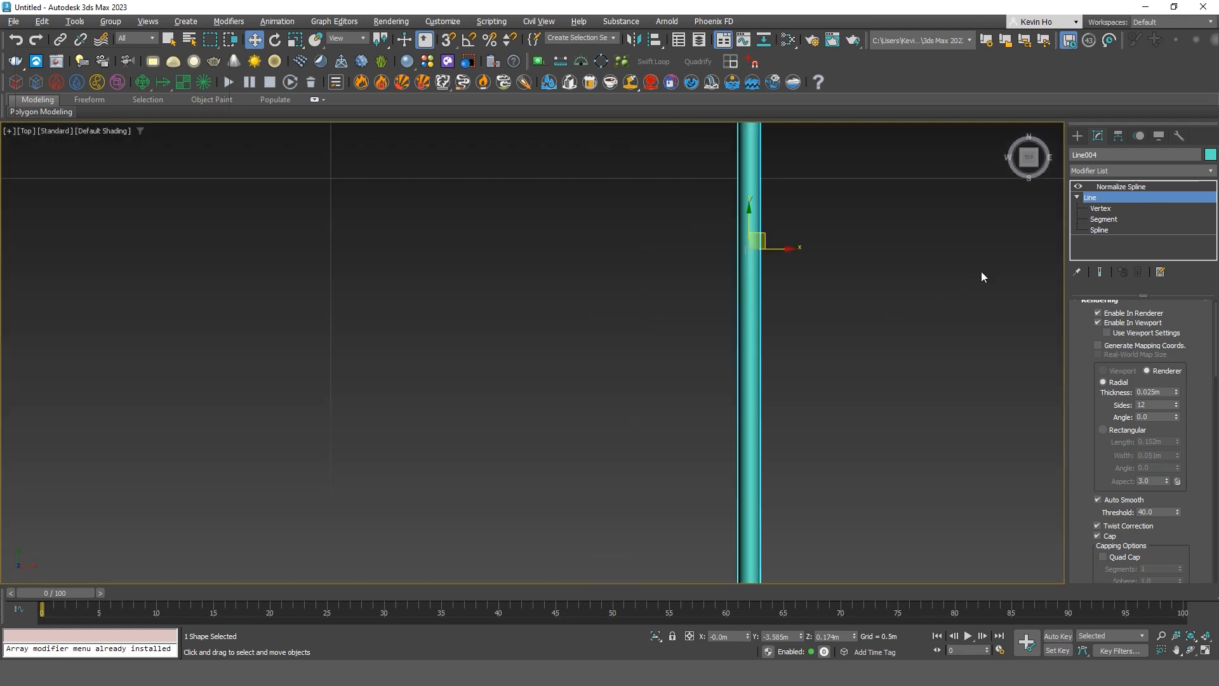
Change the line's object color to green from the 3ds Max palette.
{"action": "left_click", "coordinate": [1210, 155]}
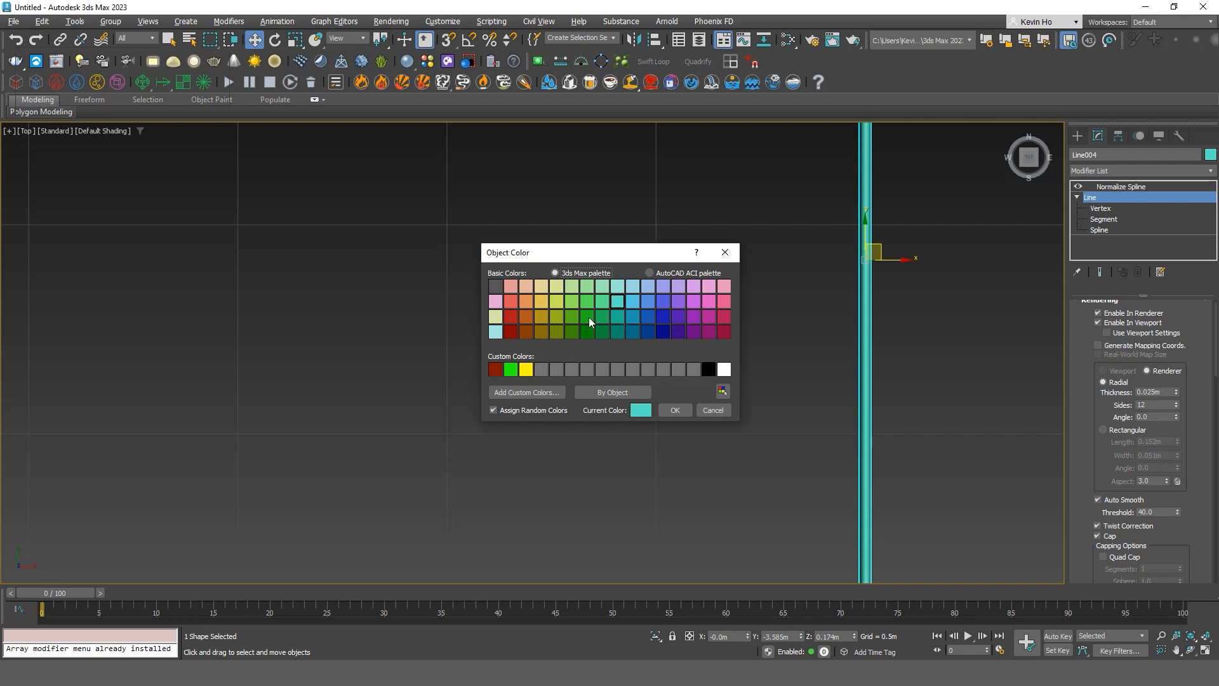
{"action": "left_click", "coordinate": [586, 317]}
{"action": "left_click", "coordinate": [674, 409]}
{"action": "middle_click_drag", "start_coordinate": [894, 417], "coordinate": [668, 386]}
{"action": "scroll", "coordinate": [664, 368], "scroll_direction": "down", "scroll_amount": 5}
{"action": "middle_click_drag", "start_coordinate": [817, 364], "coordinate": [799, 335]}
Set the line's radial thickness to 0.1 m and display edged faces in the Top view.
{"action": "left_click", "coordinate": [1161, 391]}
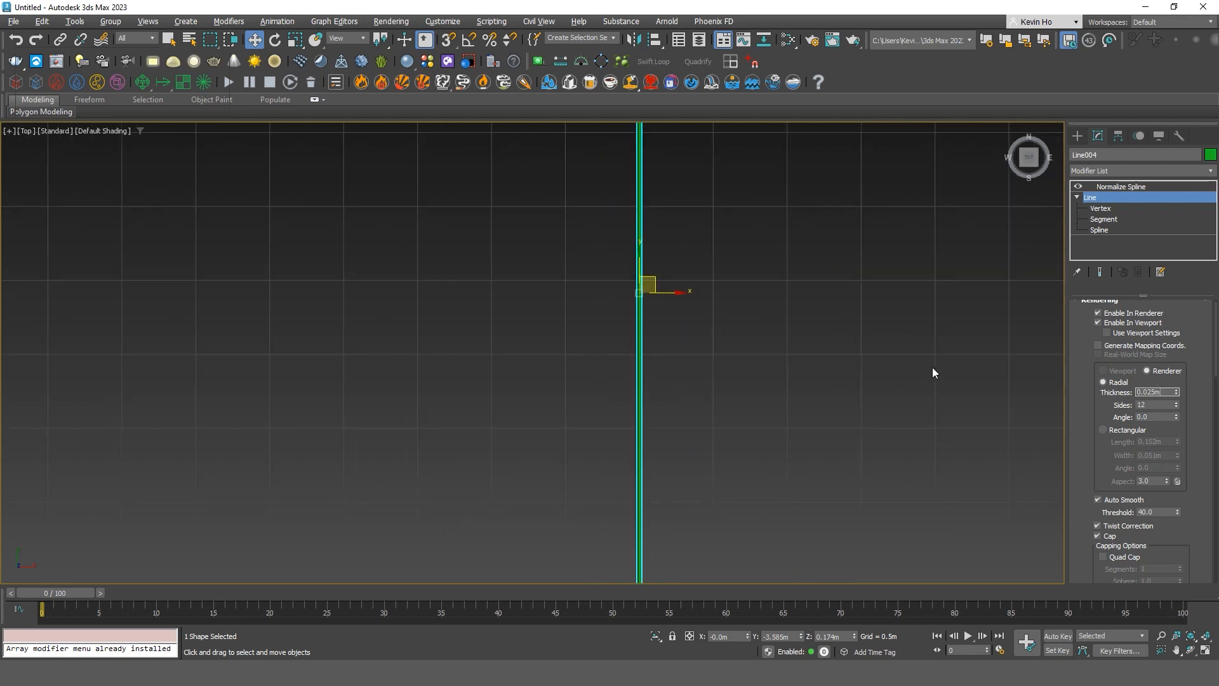
{"action": "type", "text": "0.1m"}
{"action": "key", "text": "Return"}
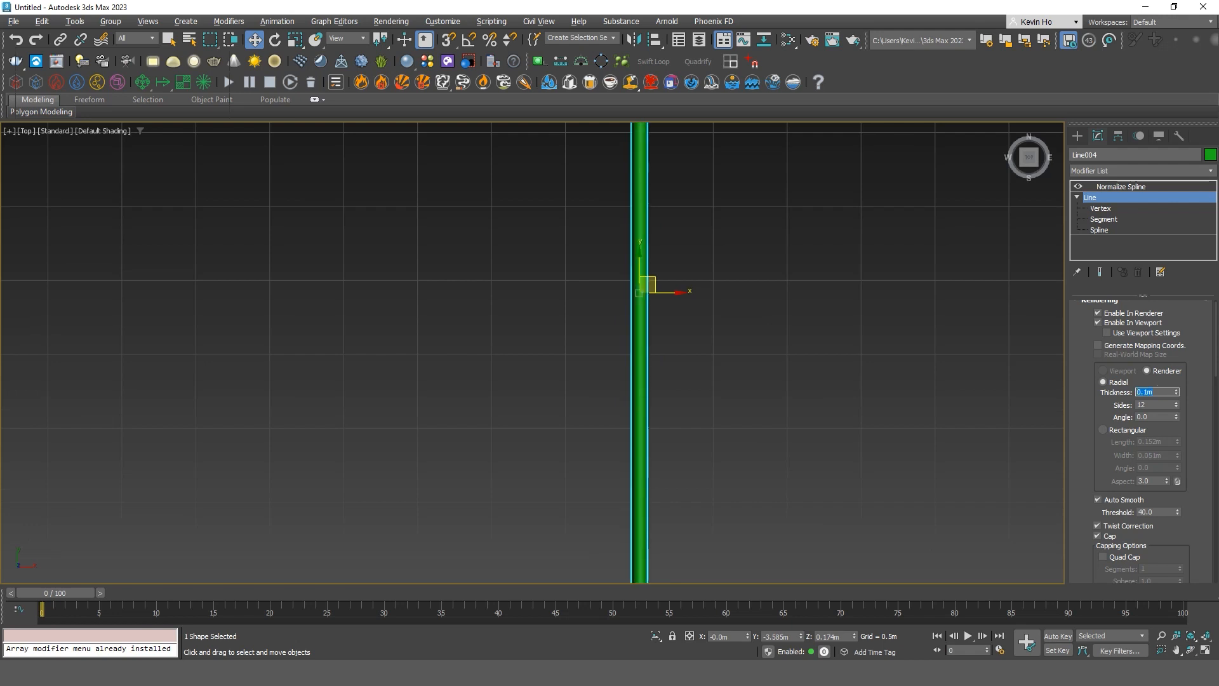
{"action": "middle_click_drag", "start_coordinate": [576, 404], "coordinate": [513, 421]}
{"action": "key", "text": "F4"}
{"action": "scroll", "coordinate": [585, 417], "scroll_direction": "up", "scroll_amount": 2}
{"action": "scroll", "coordinate": [586, 418], "scroll_direction": "down", "scroll_amount": 4}
{"action": "scroll", "coordinate": [582, 313], "scroll_direction": "up", "scroll_amount": 2}
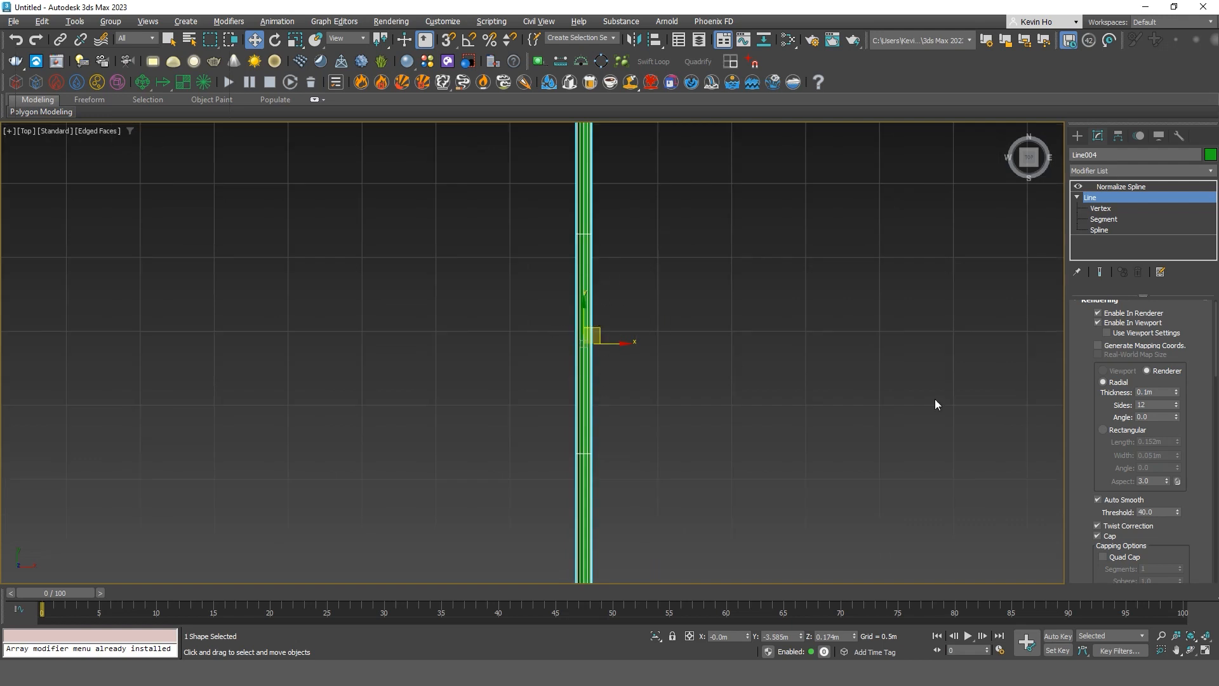
Try 40 interpolation steps on the line and inspect its segmentation along the length.
{"action": "scroll", "coordinate": [1089, 457], "scroll_direction": "down", "scroll_amount": 5}
{"action": "scroll", "coordinate": [1092, 368], "scroll_direction": "down", "scroll_amount": 4}
{"action": "type", "text": "40"}
{"action": "key", "text": "Return"}
{"action": "scroll", "coordinate": [680, 362], "scroll_direction": "down", "scroll_amount": 5}
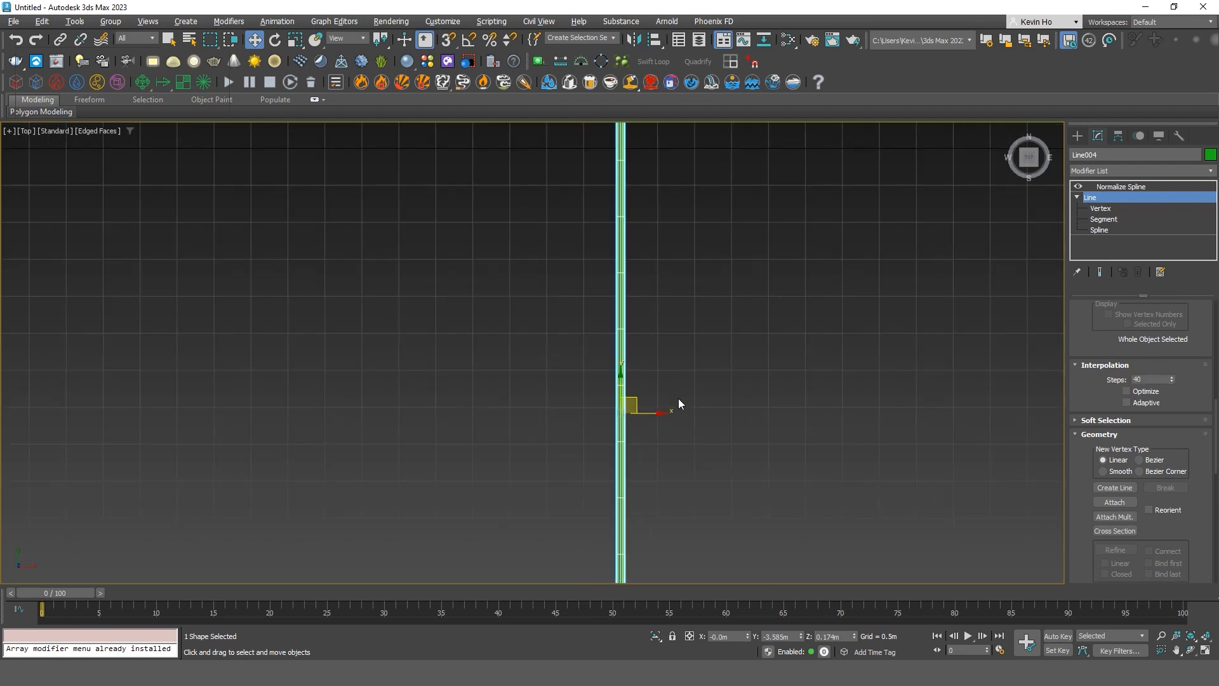
{"action": "middle_click_drag", "start_coordinate": [663, 344], "coordinate": [648, 392]}
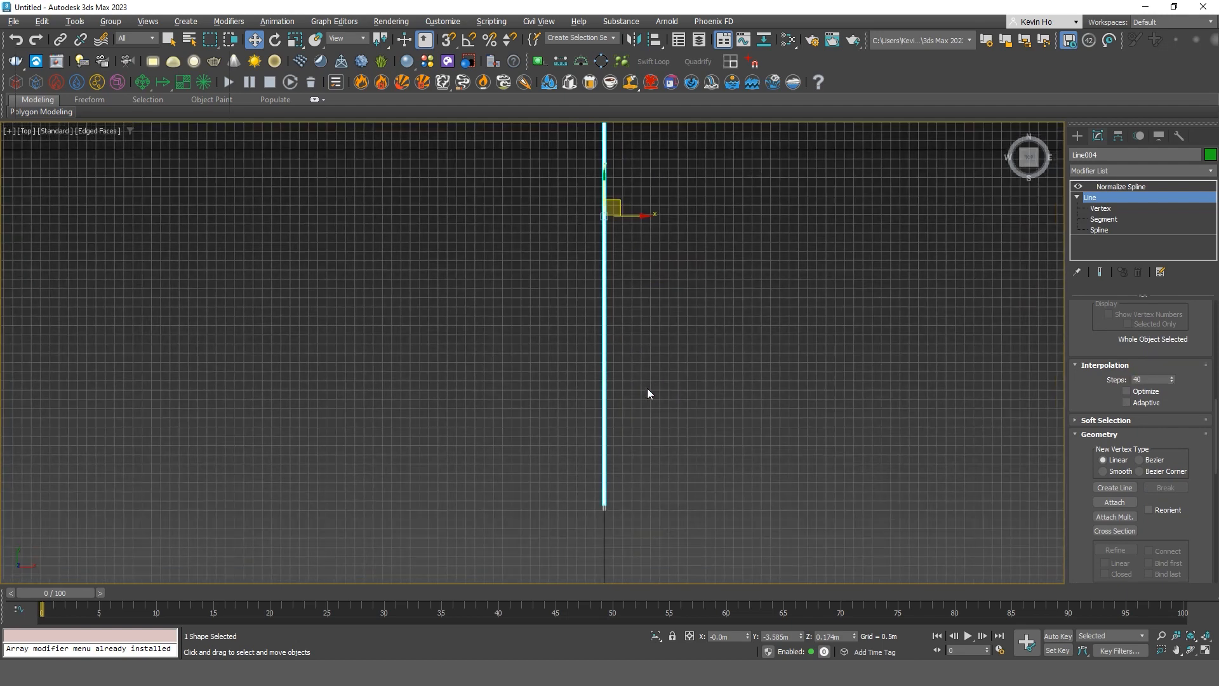
{"action": "middle_click_drag", "start_coordinate": [861, 433], "coordinate": [798, 489]}
Try the line with Optimize on, turn it off again, and set the interpolation to 20 steps.
{"action": "left_click", "coordinate": [1126, 391]}
{"action": "scroll", "coordinate": [539, 332], "scroll_direction": "up", "scroll_amount": 5}
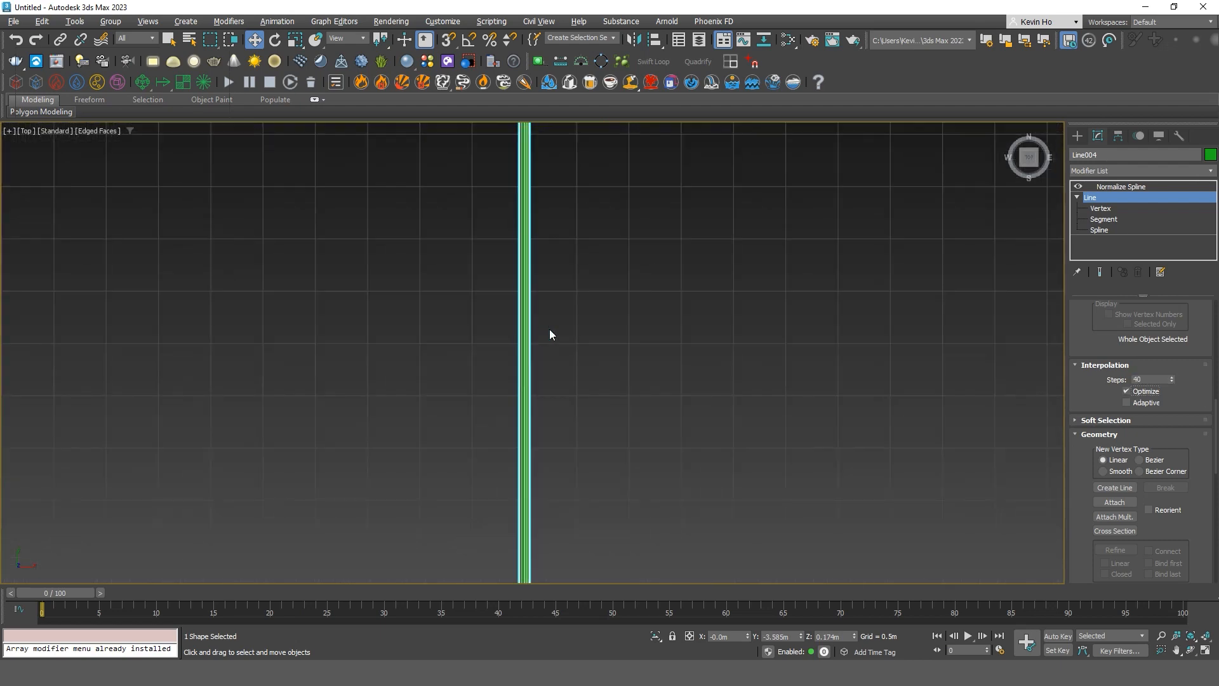
{"action": "left_click", "coordinate": [1126, 391]}
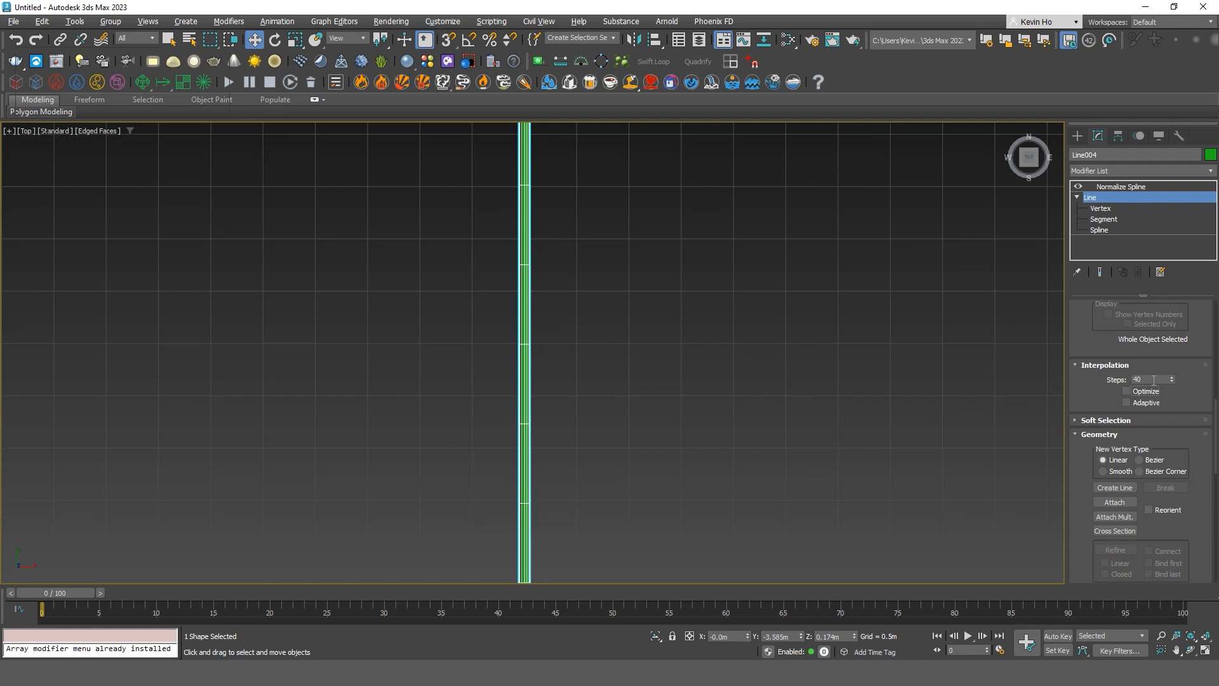
{"action": "left_click_drag", "start_coordinate": [1145, 379], "coordinate": [1020, 389]}
{"action": "middle_click_drag", "start_coordinate": [718, 397], "coordinate": [702, 401]}
{"action": "scroll", "coordinate": [703, 402], "scroll_direction": "down", "scroll_amount": 6}
Return to a maximized Perspective view of the line and make Normalize Spline the active modifier in its stack.
{"action": "key", "text": "alt+w"}
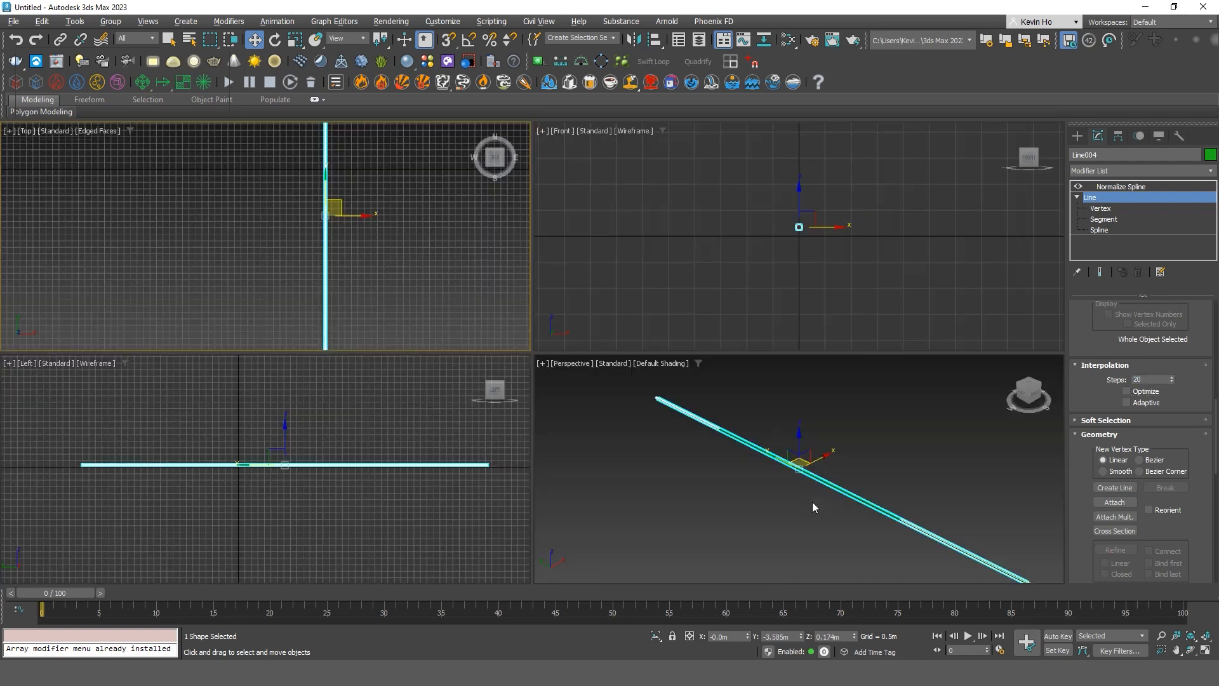
{"action": "middle_click", "coordinate": [813, 502]}
{"action": "key", "text": "alt+w"}
{"action": "middle_click_drag", "start_coordinate": [693, 456], "coordinate": [560, 342]}
{"action": "middle_click_drag", "start_coordinate": [763, 325], "coordinate": [773, 350]}
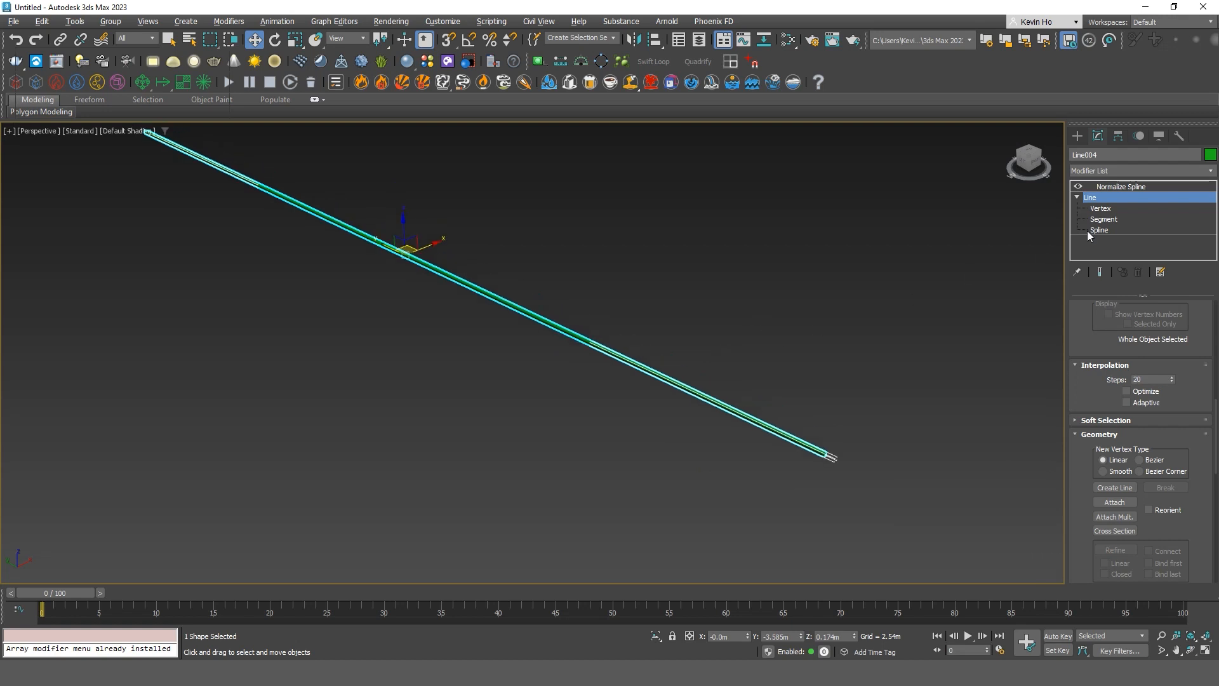
{"action": "left_click", "coordinate": [1129, 188]}
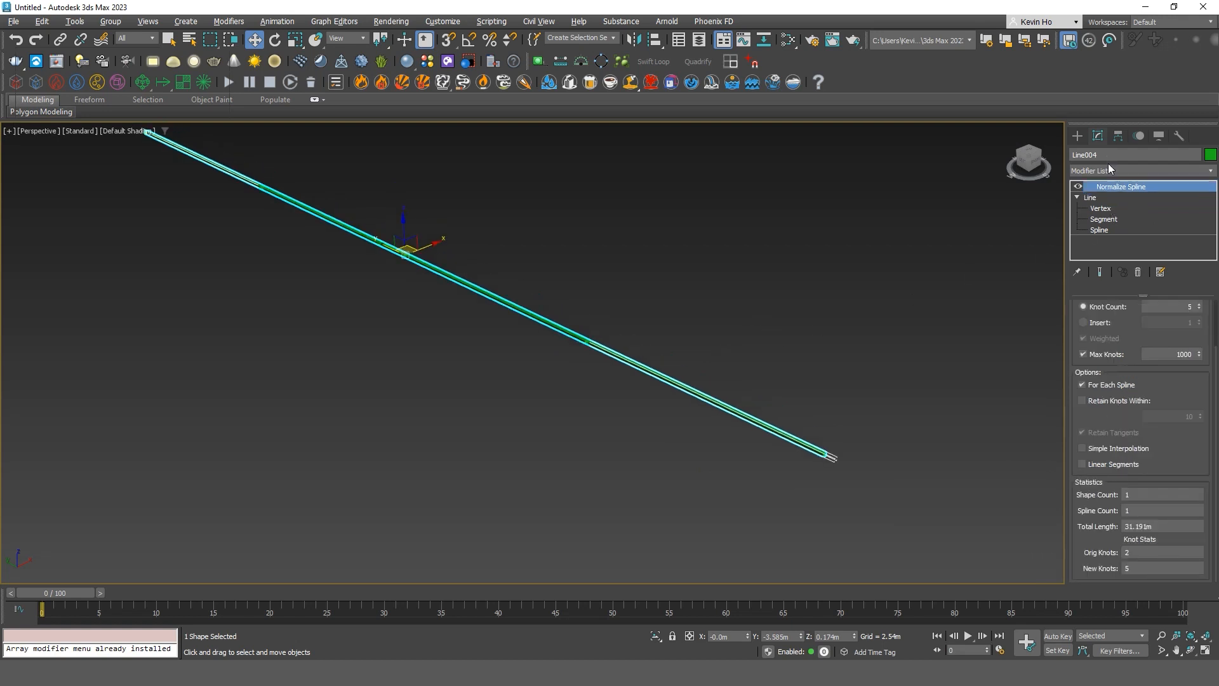
{"action": "left_click", "coordinate": [1128, 171]}
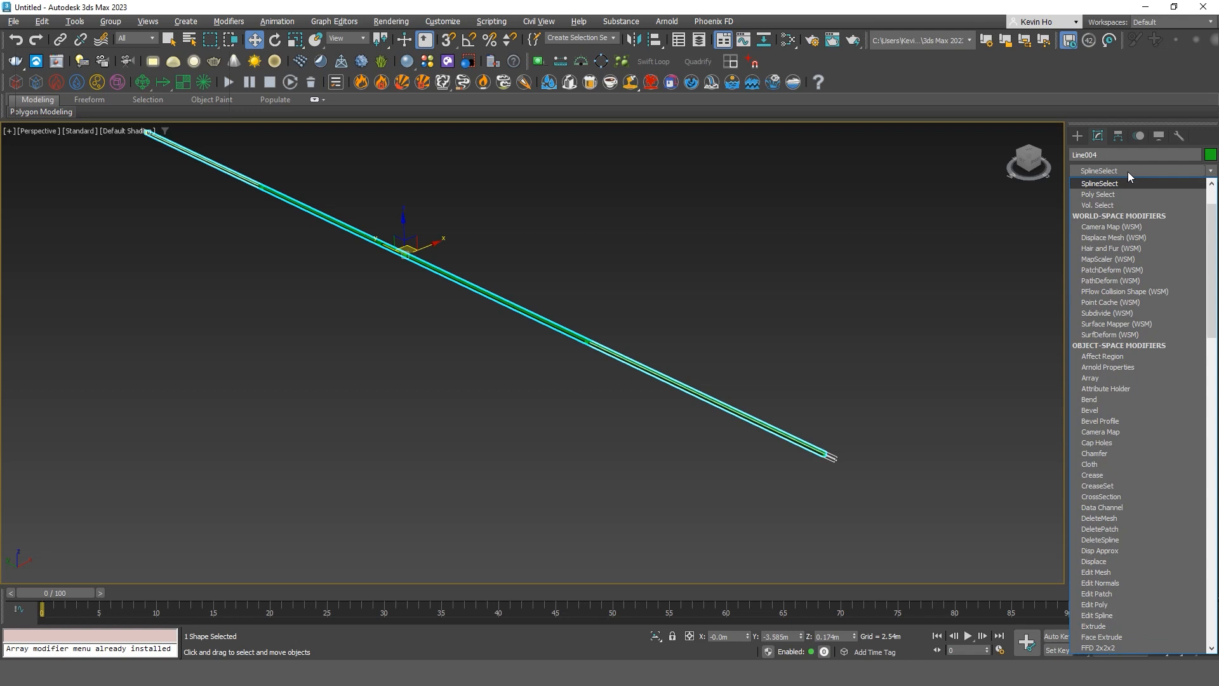
{"action": "scroll", "coordinate": [1129, 328], "scroll_direction": "up", "scroll_amount": 2}
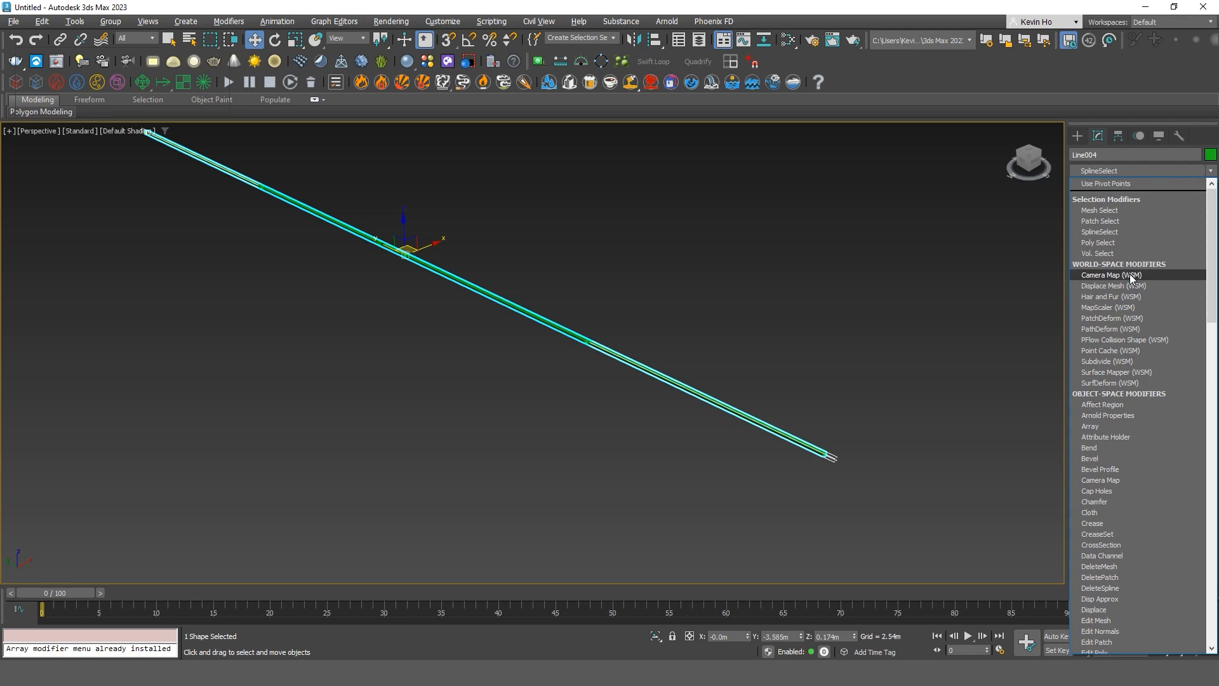
{"action": "left_click", "coordinate": [833, 5]}
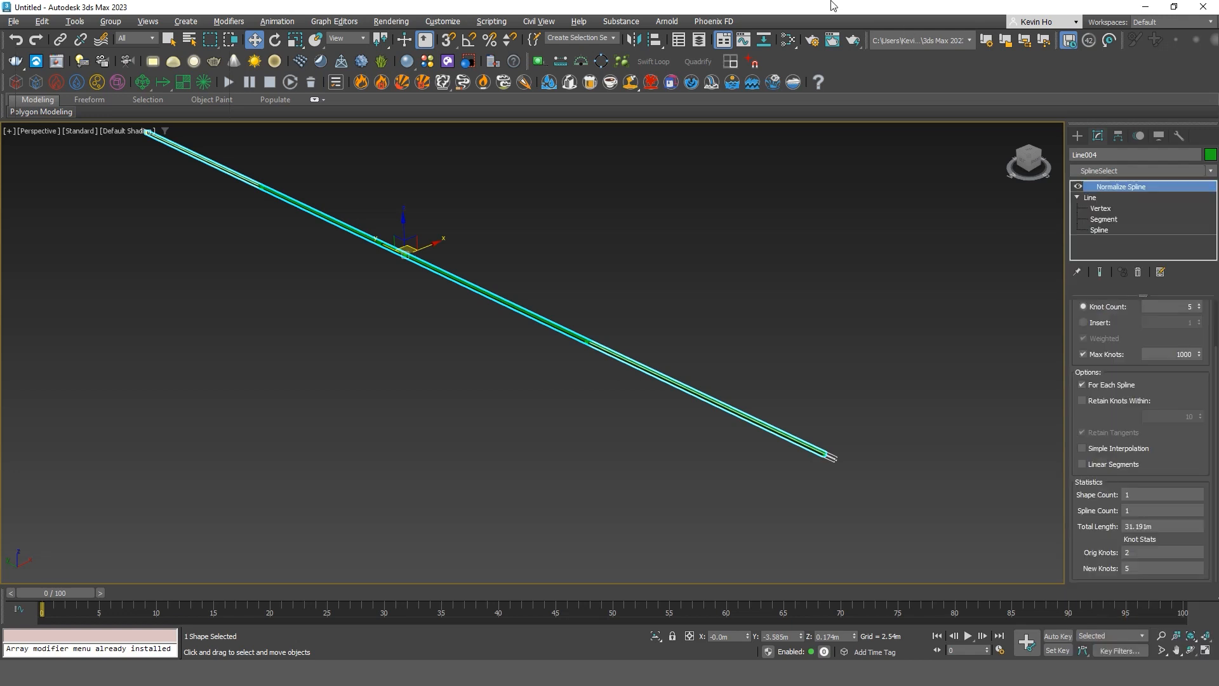
{"action": "left_click", "coordinate": [1154, 171]}
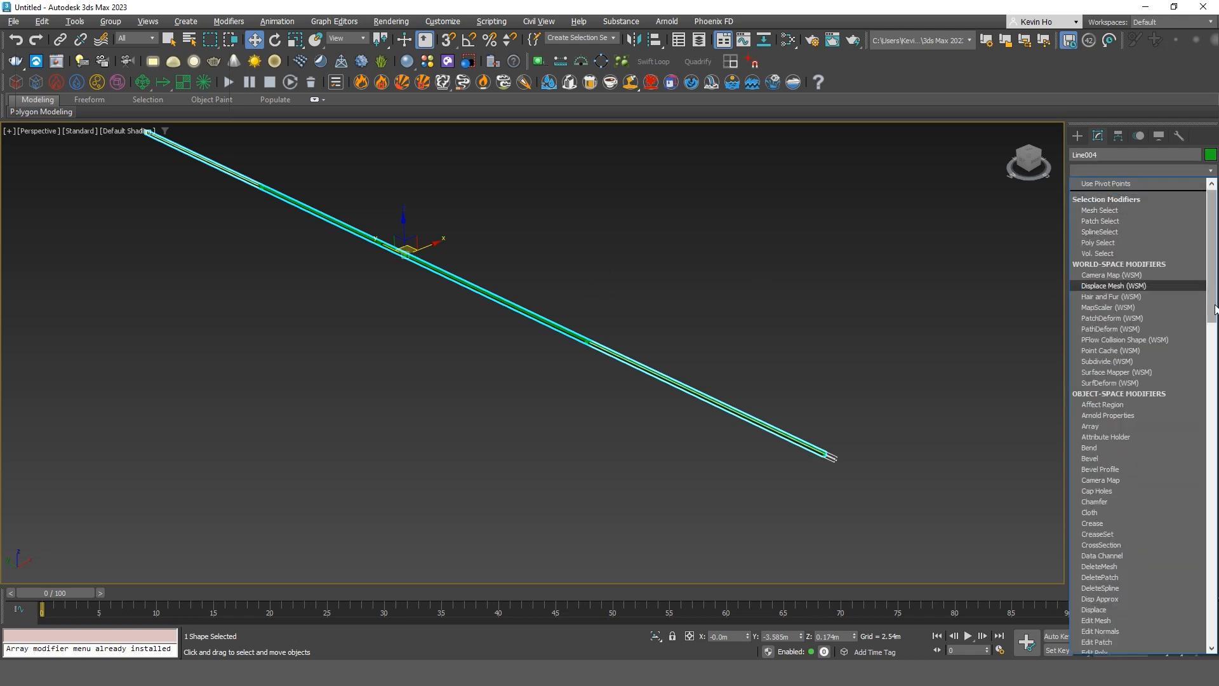
{"action": "scroll", "coordinate": [1215, 309], "scroll_direction": "down", "scroll_amount": 3}
{"action": "left_click_drag", "start_coordinate": [1215, 310], "coordinate": [1158, 685]}
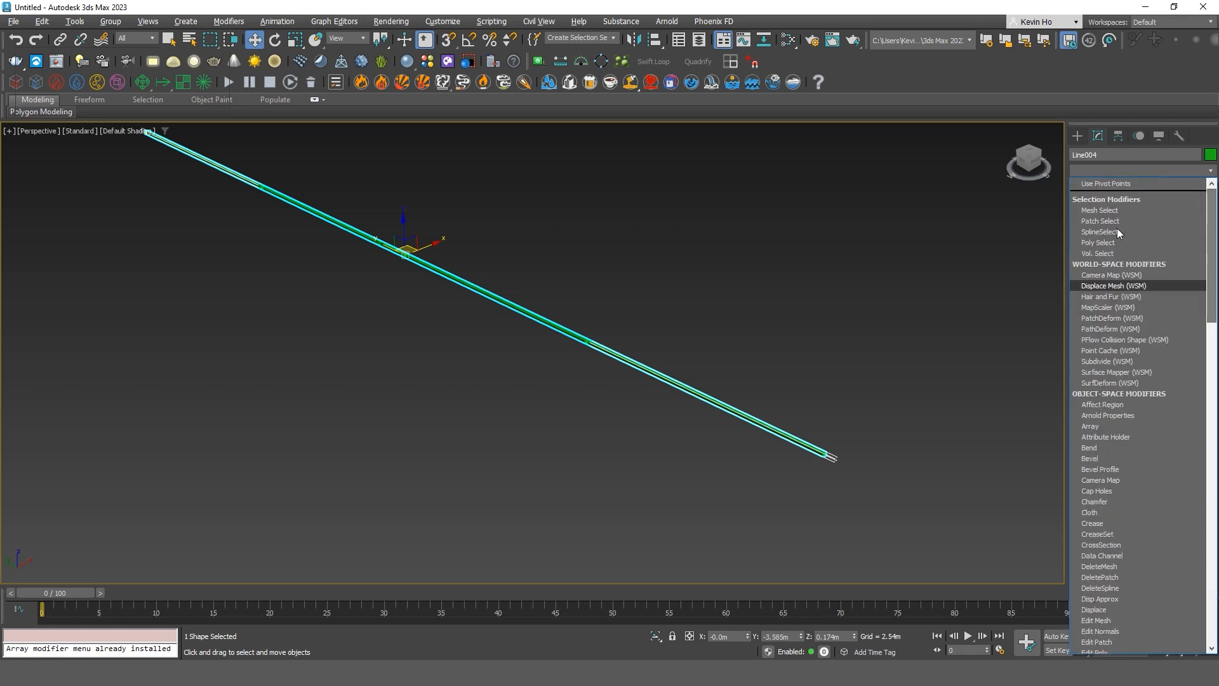
{"action": "left_click", "coordinate": [855, 6]}
{"action": "right_click", "coordinate": [636, 321]}
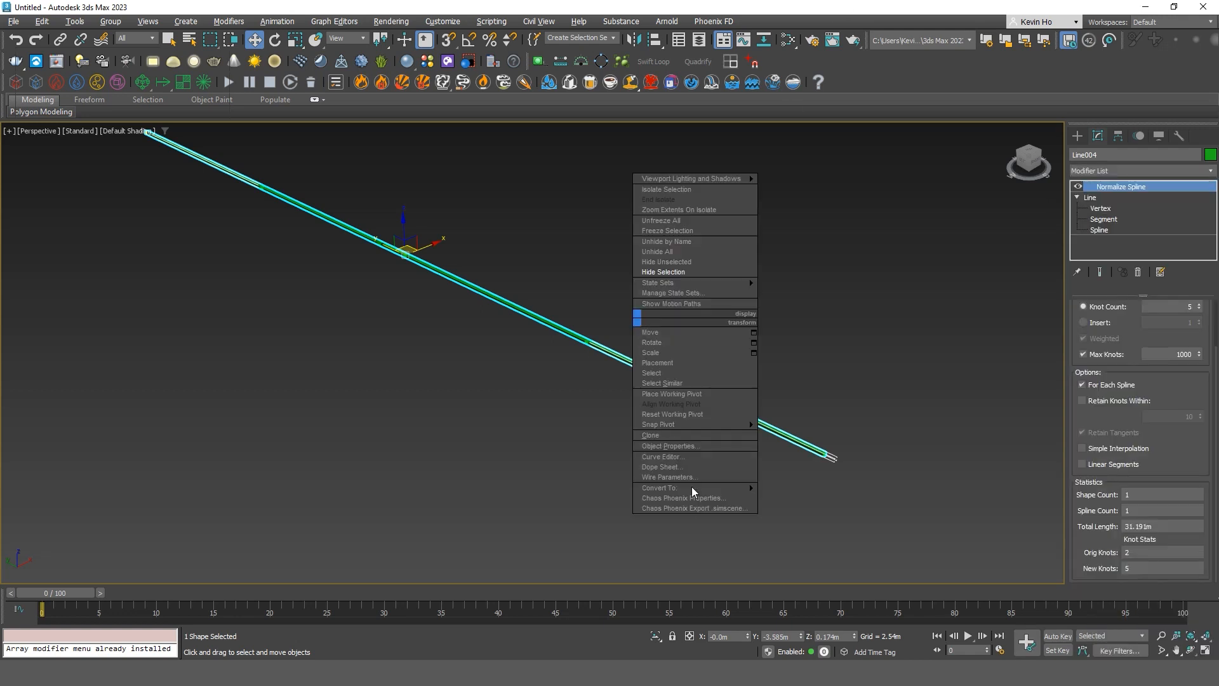
{"action": "mouse_move", "coordinate": [729, 486]}
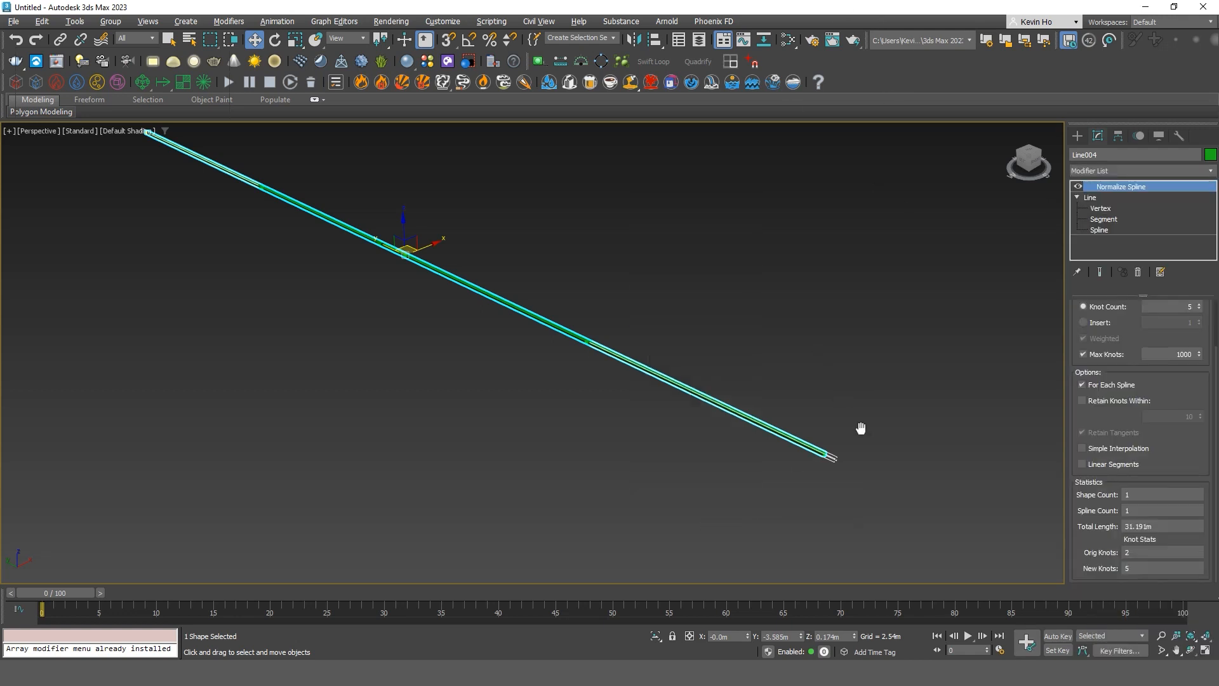
{"action": "key", "text": "z"}
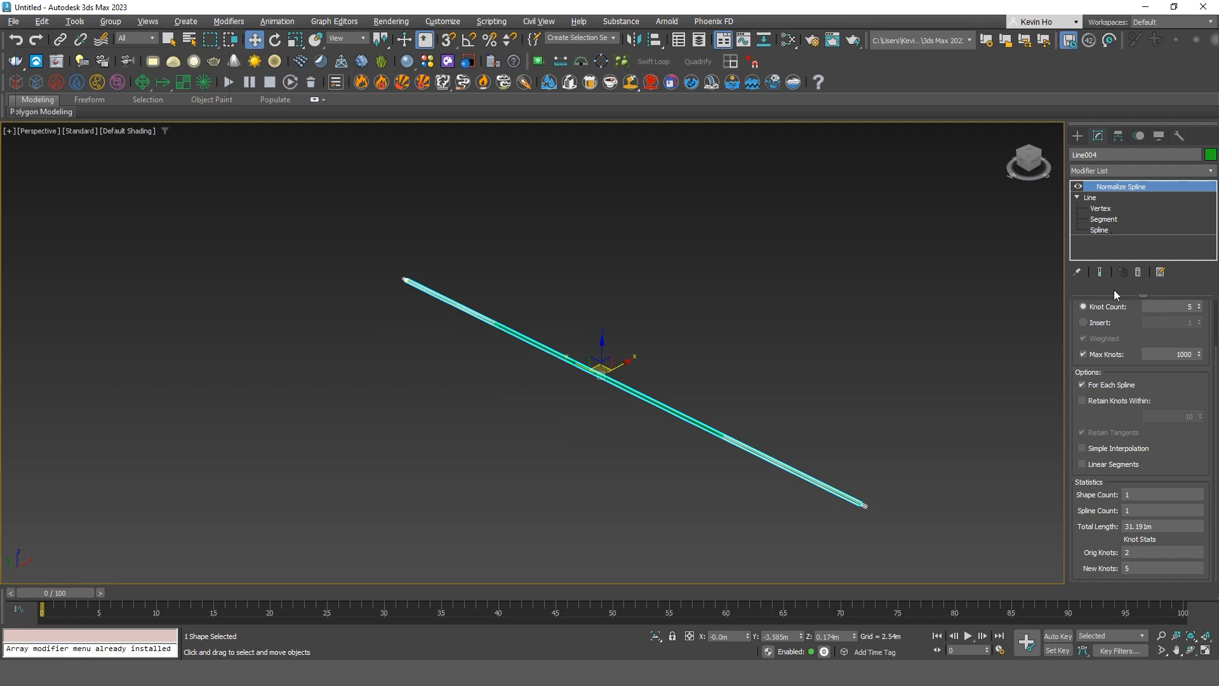
Convert the normalized line to an Editable Spline.
{"action": "scroll", "coordinate": [669, 406], "scroll_direction": "up", "scroll_amount": 4}
{"action": "scroll", "coordinate": [867, 426], "scroll_direction": "down", "scroll_amount": 3}
{"action": "middle_click_drag", "start_coordinate": [687, 366], "coordinate": [568, 303]}
{"action": "scroll", "coordinate": [568, 305], "scroll_direction": "down", "scroll_amount": 3}
{"action": "right_click", "coordinate": [558, 271]}
{"action": "mouse_move", "coordinate": [676, 443]}
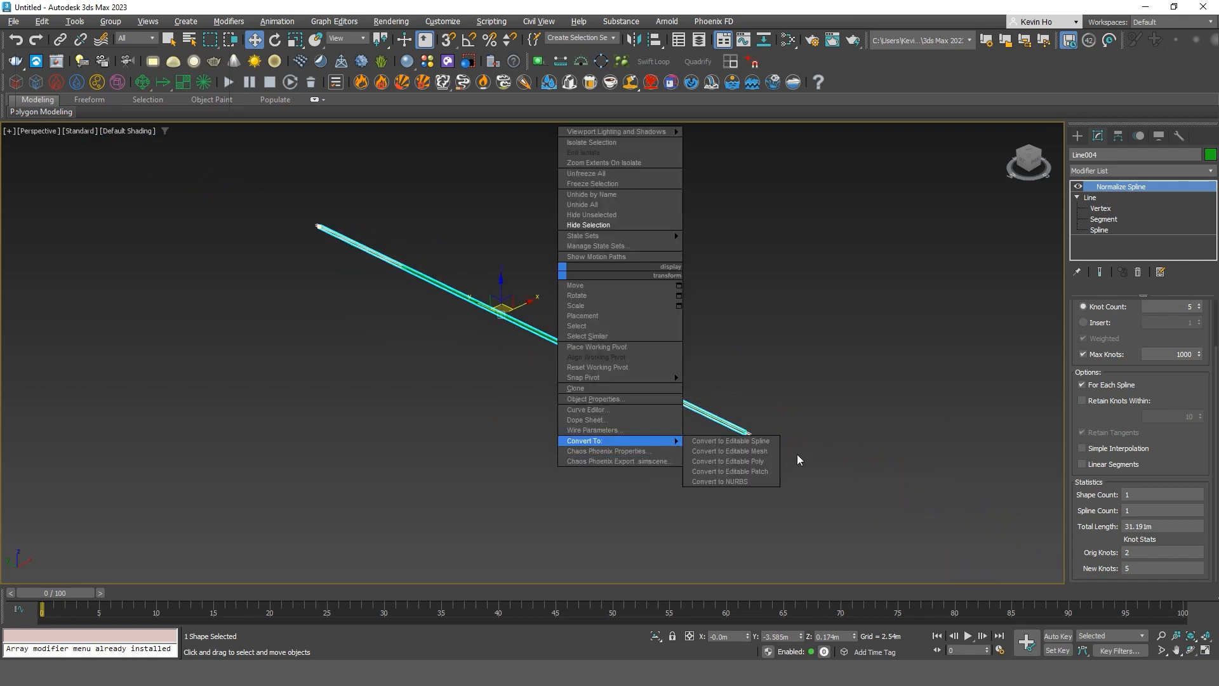
{"action": "left_click", "coordinate": [761, 444]}
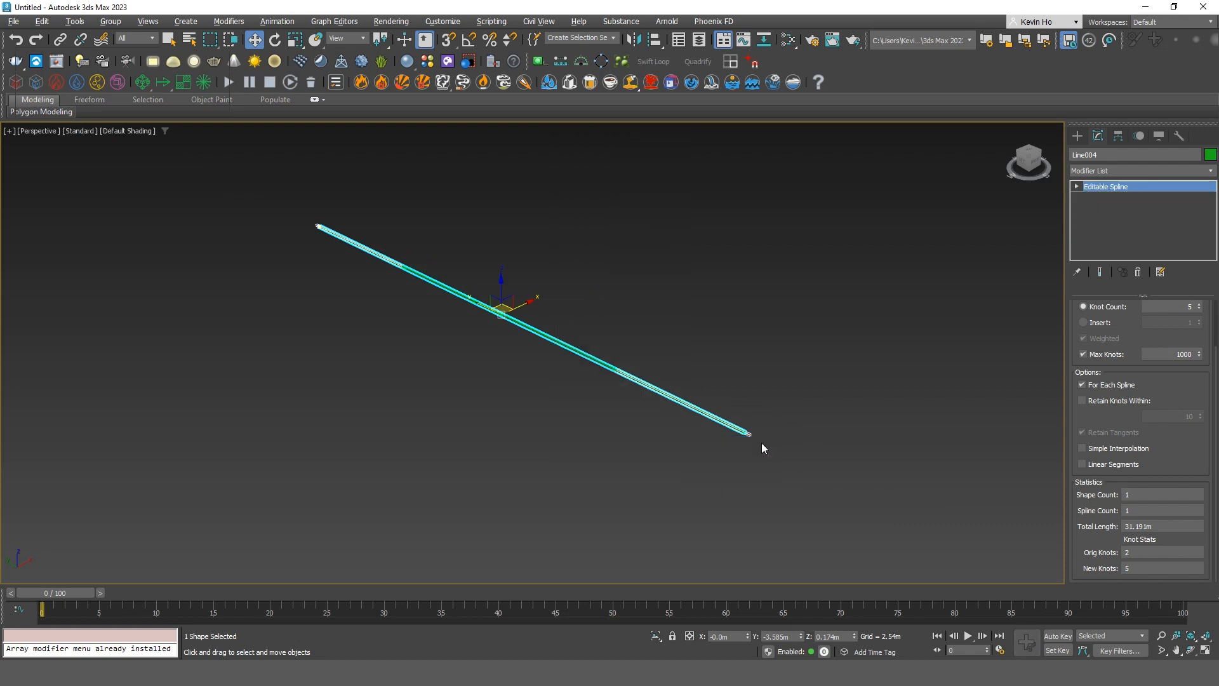
Examine the editable spline's vertices along its length and its rendering and interpolation settings.
{"action": "middle_click_drag", "start_coordinate": [523, 343], "coordinate": [509, 368], "text": "alt"}
{"action": "scroll", "coordinate": [497, 311], "scroll_direction": "up", "scroll_amount": 5}
{"action": "scroll", "coordinate": [498, 311], "scroll_direction": "down", "scroll_amount": 5}
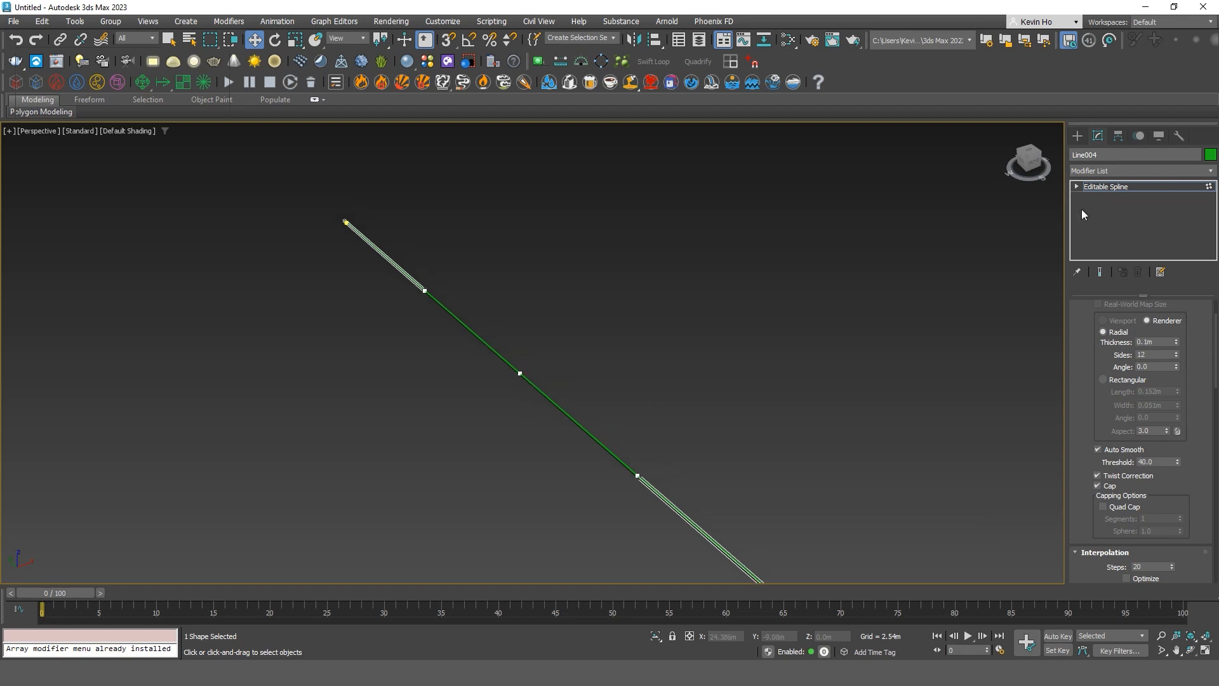
{"action": "scroll", "coordinate": [1089, 413], "scroll_direction": "down", "scroll_amount": 5}
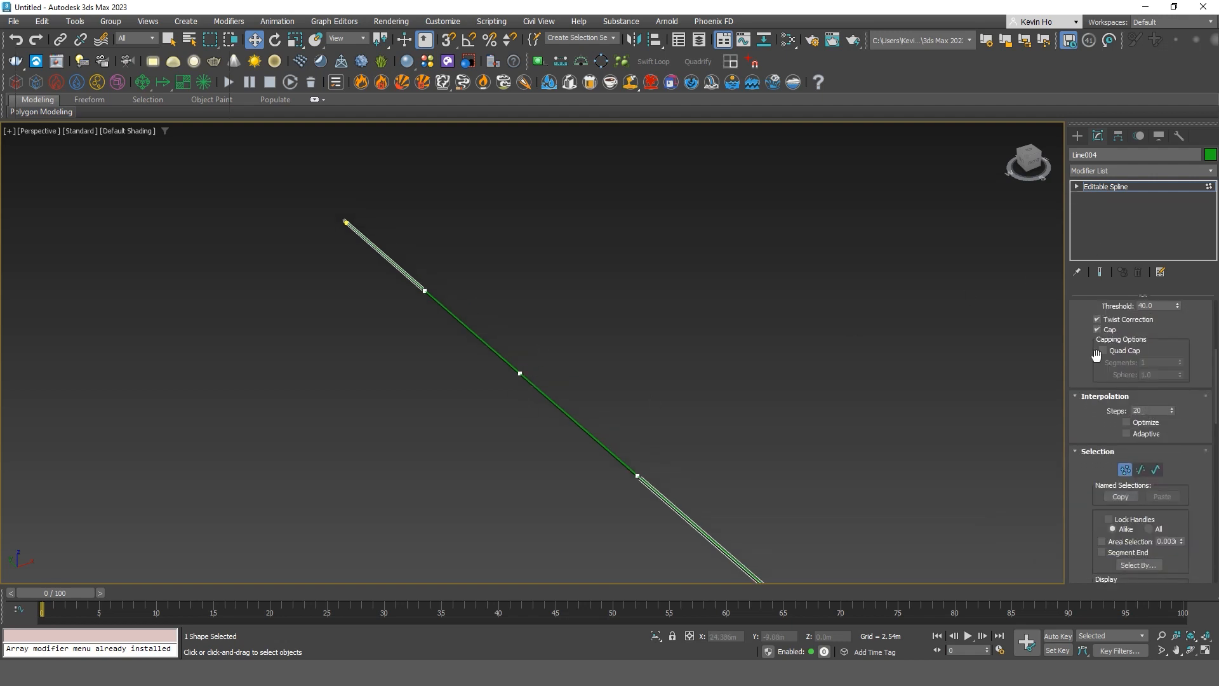
{"action": "scroll", "coordinate": [1084, 304], "scroll_direction": "up", "scroll_amount": 6}
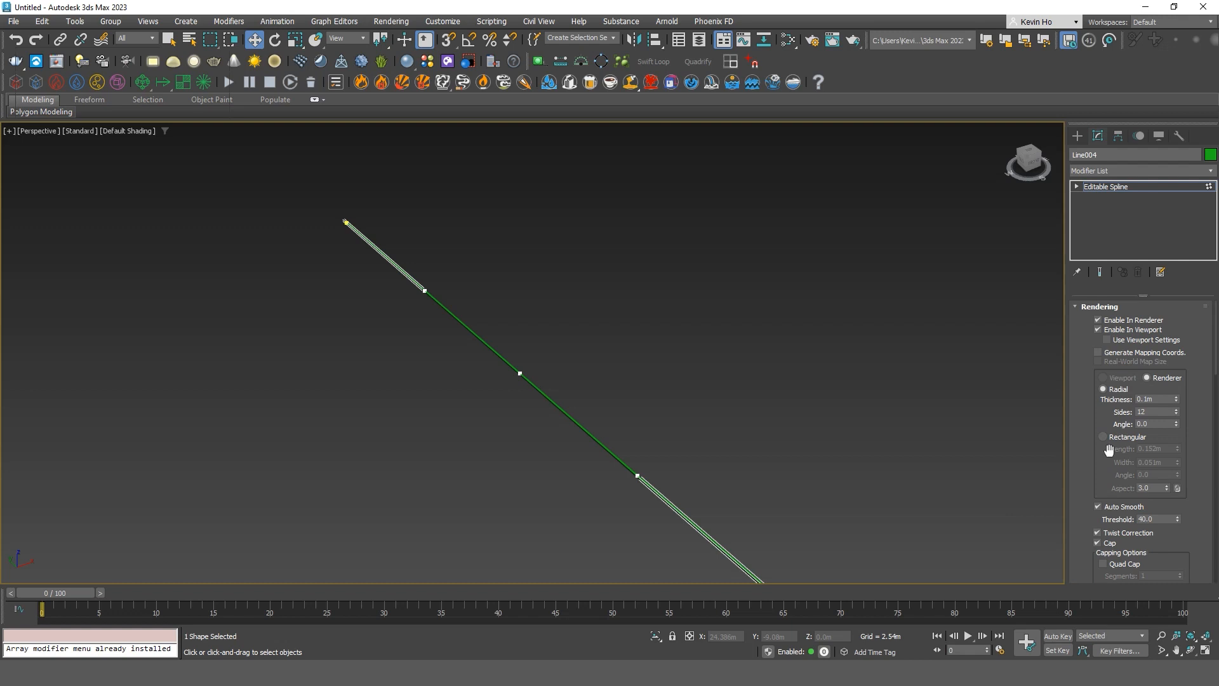
{"action": "middle_click_drag", "start_coordinate": [798, 444], "coordinate": [687, 354]}
{"action": "scroll", "coordinate": [684, 354], "scroll_direction": "down", "scroll_amount": 1}
{"action": "key", "text": "1"}
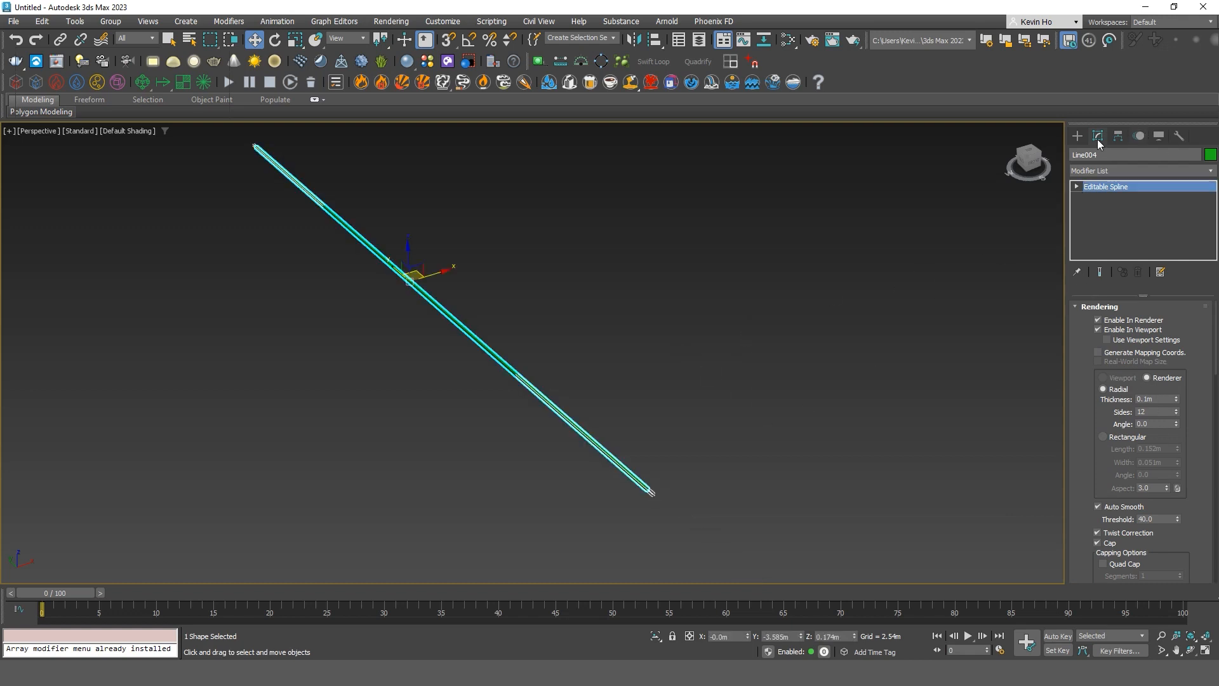
{"action": "left_click", "coordinate": [1076, 135]}
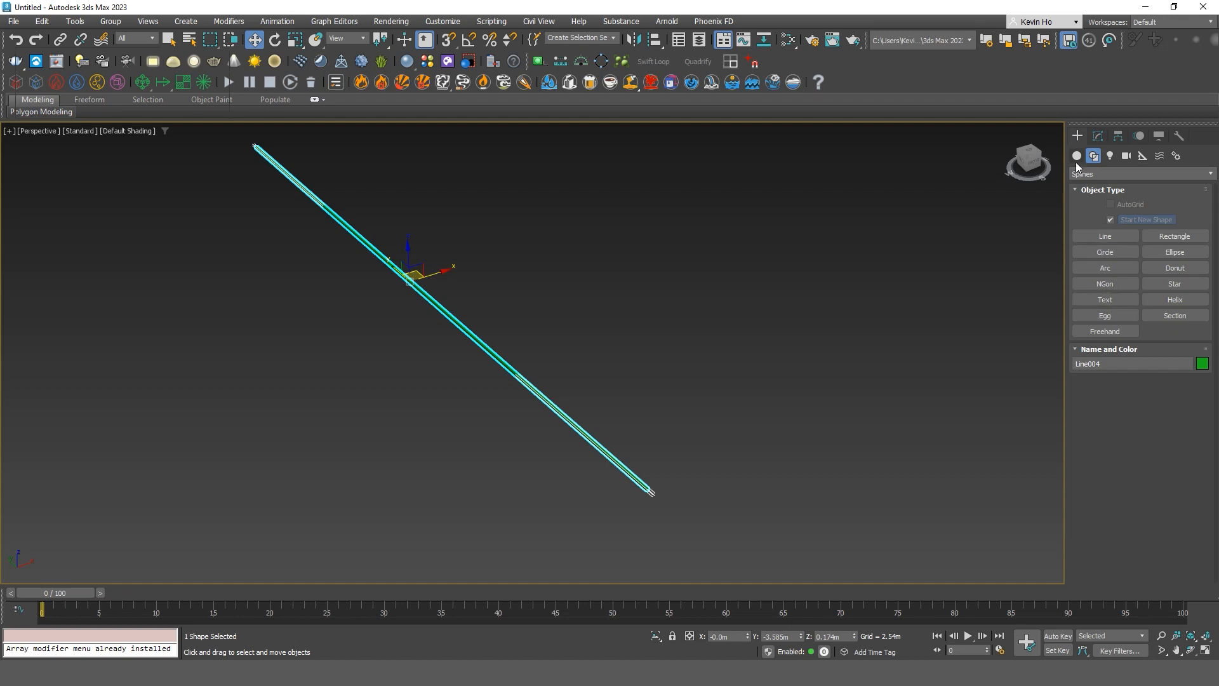
{"action": "left_click", "coordinate": [1098, 135]}
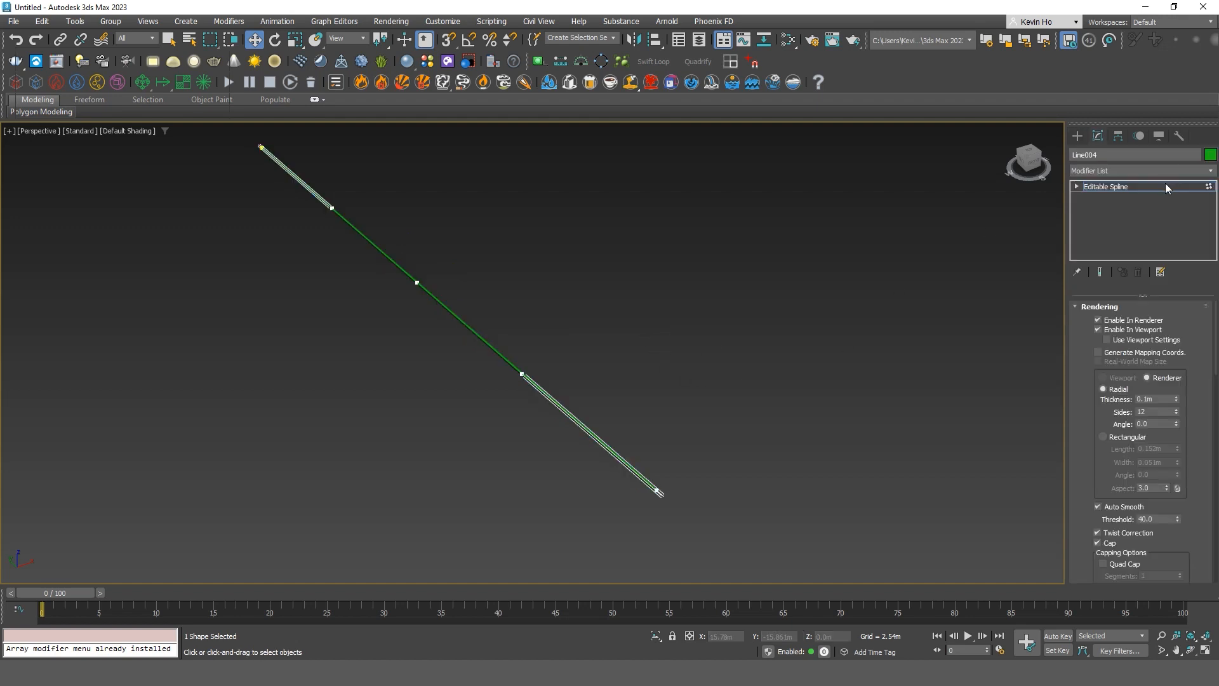
Enter vertex level on the editable spline, select its vertices, and show its end in a maximized Left view.
{"action": "left_click", "coordinate": [1076, 186]}
{"action": "left_click", "coordinate": [1100, 197]}
{"action": "scroll", "coordinate": [814, 517], "scroll_direction": "down", "scroll_amount": 2}
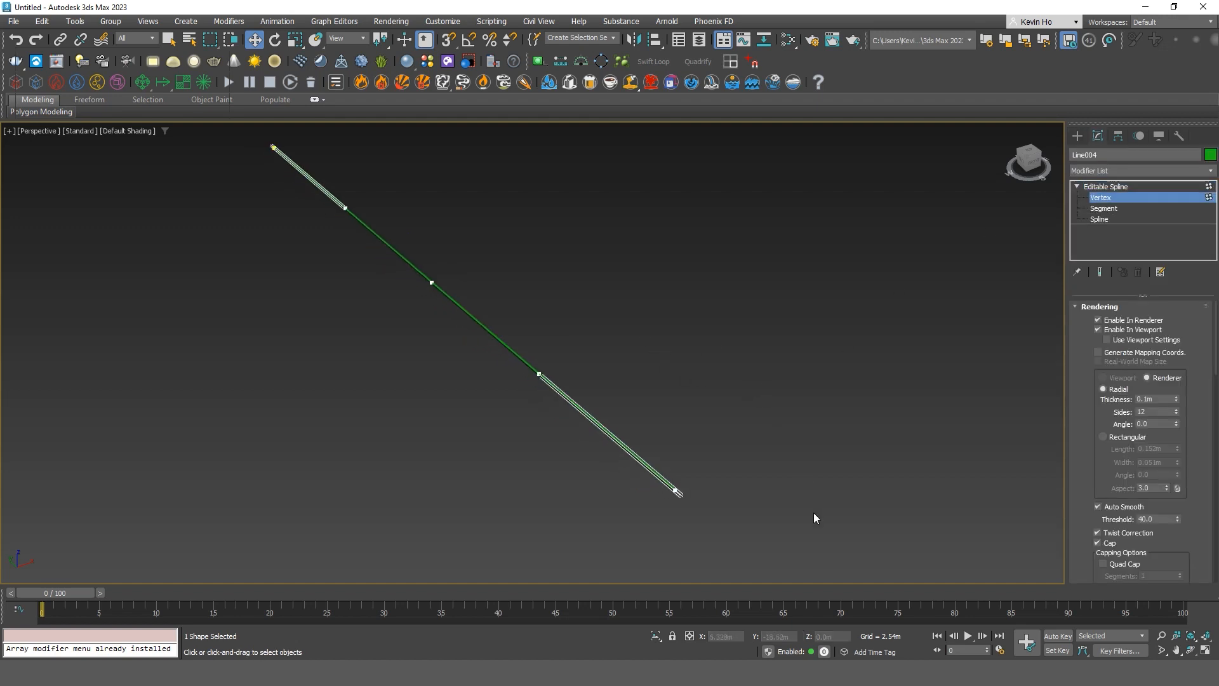
{"action": "left_click_drag", "start_coordinate": [818, 531], "coordinate": [376, 247]}
{"action": "key", "text": "alt+w"}
{"action": "middle_click", "coordinate": [411, 487]}
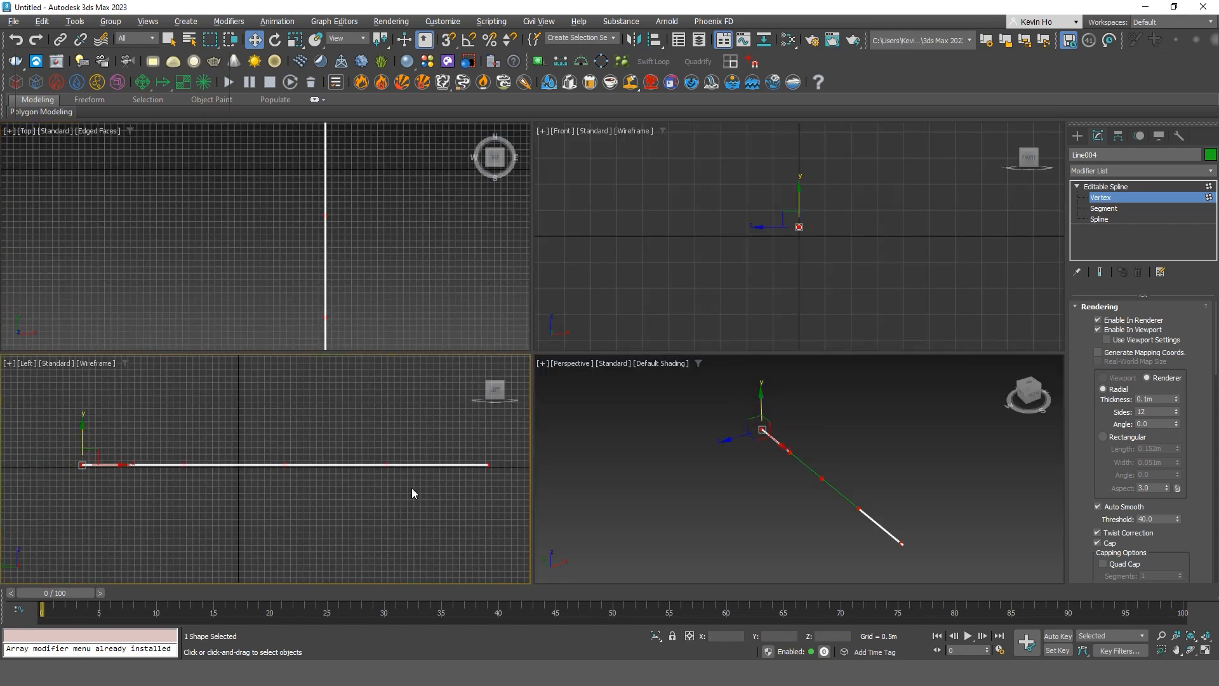
{"action": "key", "text": "alt+w"}
{"action": "middle_click_drag", "start_coordinate": [303, 327], "coordinate": [577, 305]}
{"action": "scroll", "coordinate": [433, 333], "scroll_direction": "up", "scroll_amount": 3}
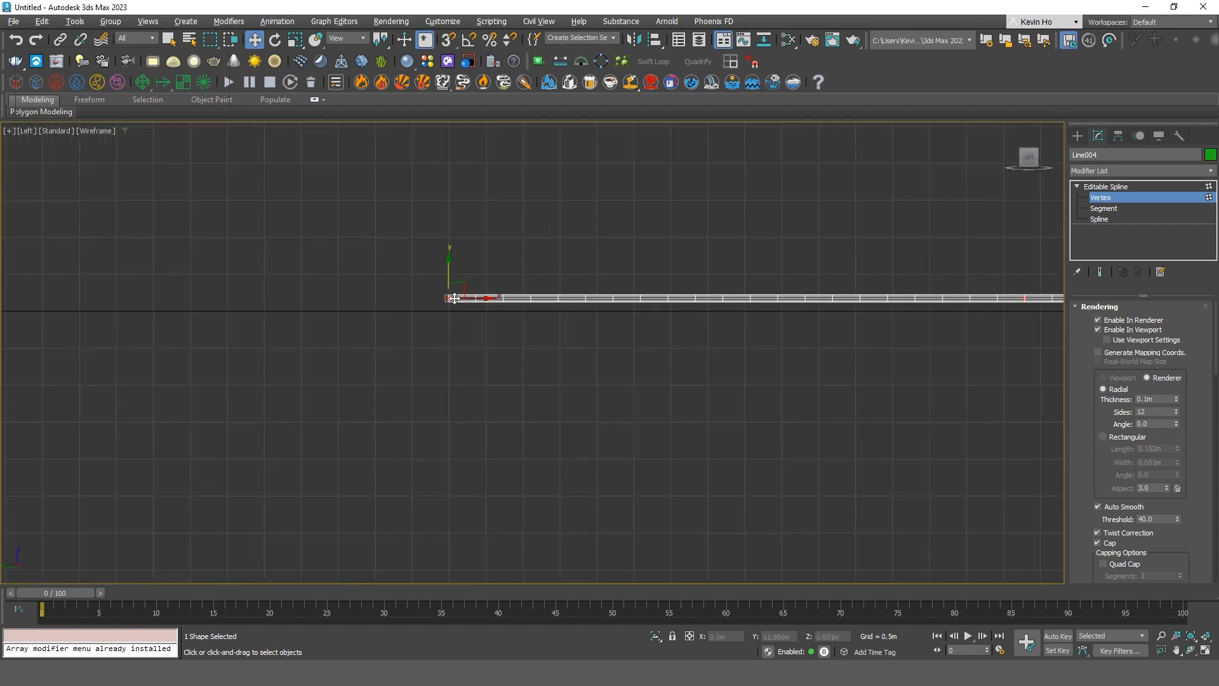
Check the end vertex's type and convert all of the spline's vertices to Bezier.
{"action": "left_click_drag", "start_coordinate": [392, 251], "coordinate": [550, 380]}
{"action": "right_click", "coordinate": [420, 265]}
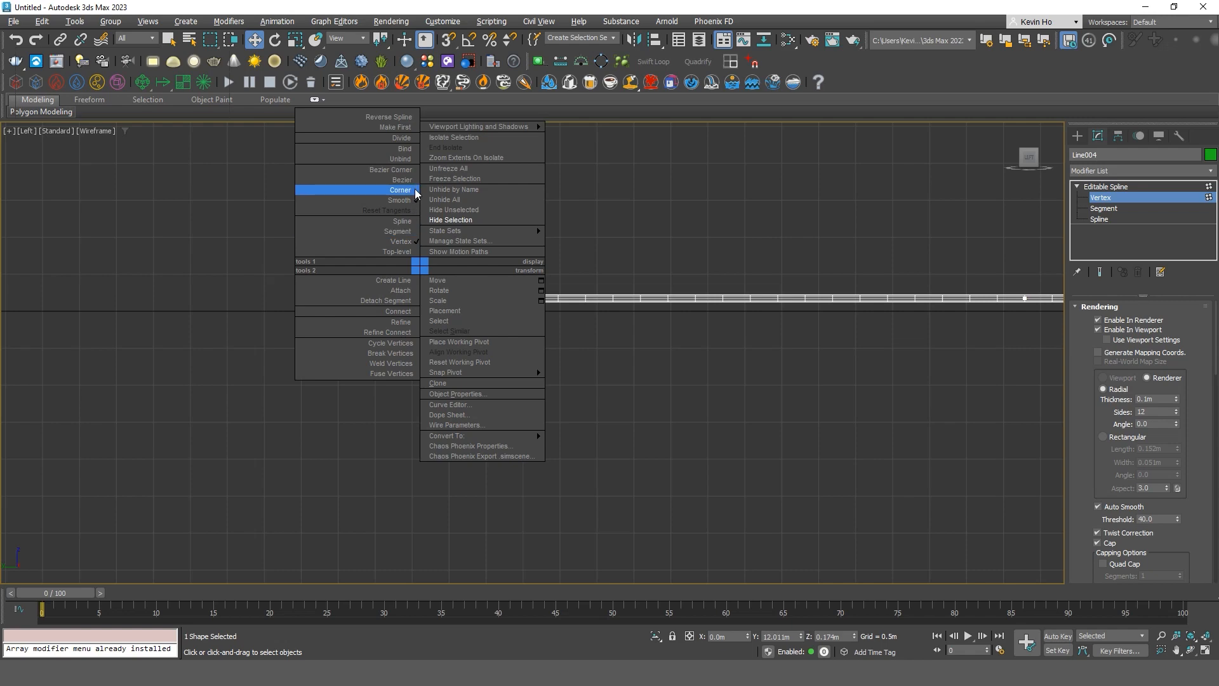
{"action": "left_click", "coordinate": [692, 223]}
{"action": "scroll", "coordinate": [526, 291], "scroll_direction": "down", "scroll_amount": 3}
{"action": "middle_click_drag", "start_coordinate": [733, 297], "coordinate": [528, 305]}
{"action": "scroll", "coordinate": [529, 304], "scroll_direction": "down", "scroll_amount": 3}
{"action": "left_click_drag", "start_coordinate": [267, 212], "coordinate": [1012, 411]}
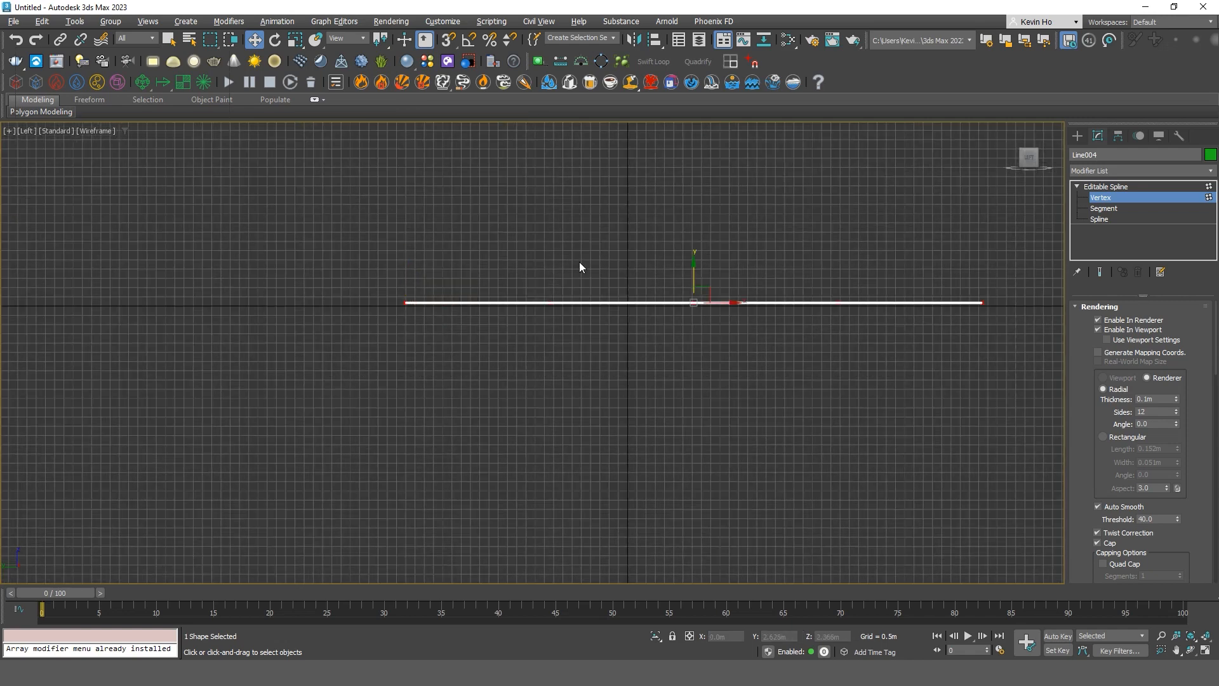
{"action": "right_click", "coordinate": [579, 262]}
{"action": "left_click", "coordinate": [564, 182]}
Set the vertices at both ends of the spline to Bezier Corner.
{"action": "left_click_drag", "start_coordinate": [292, 253], "coordinate": [455, 363]}
{"action": "right_click", "coordinate": [955, 280]}
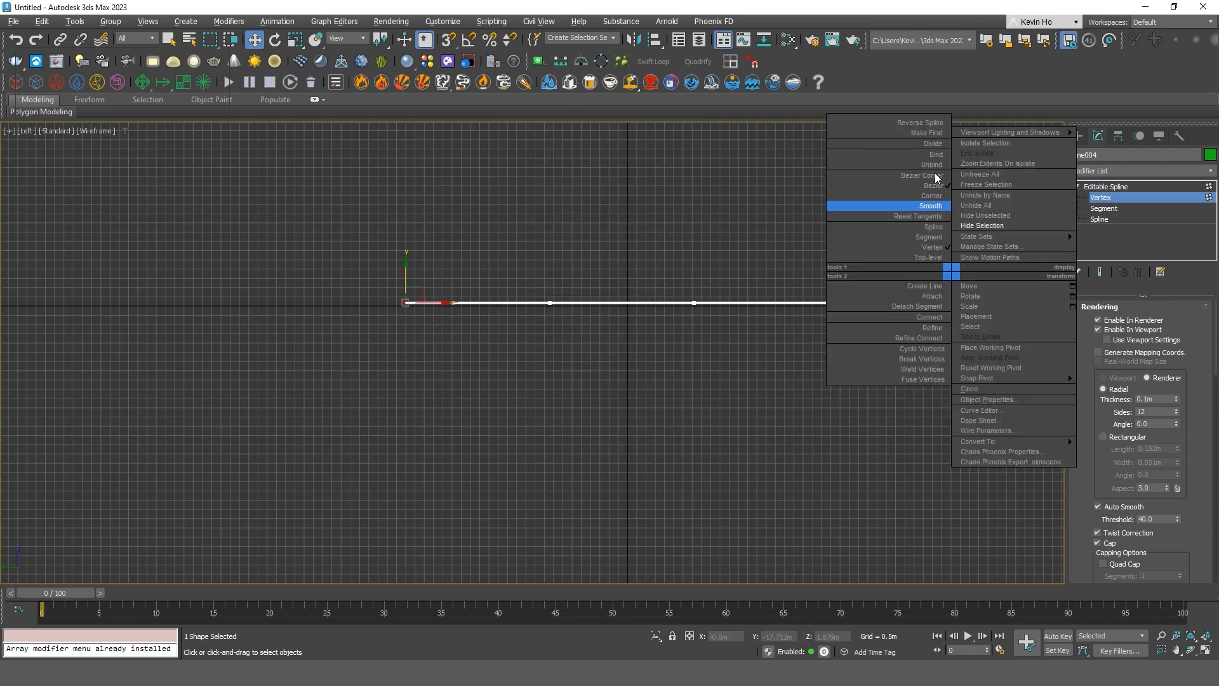
{"action": "left_click", "coordinate": [915, 156]}
{"action": "left_click", "coordinate": [982, 303]}
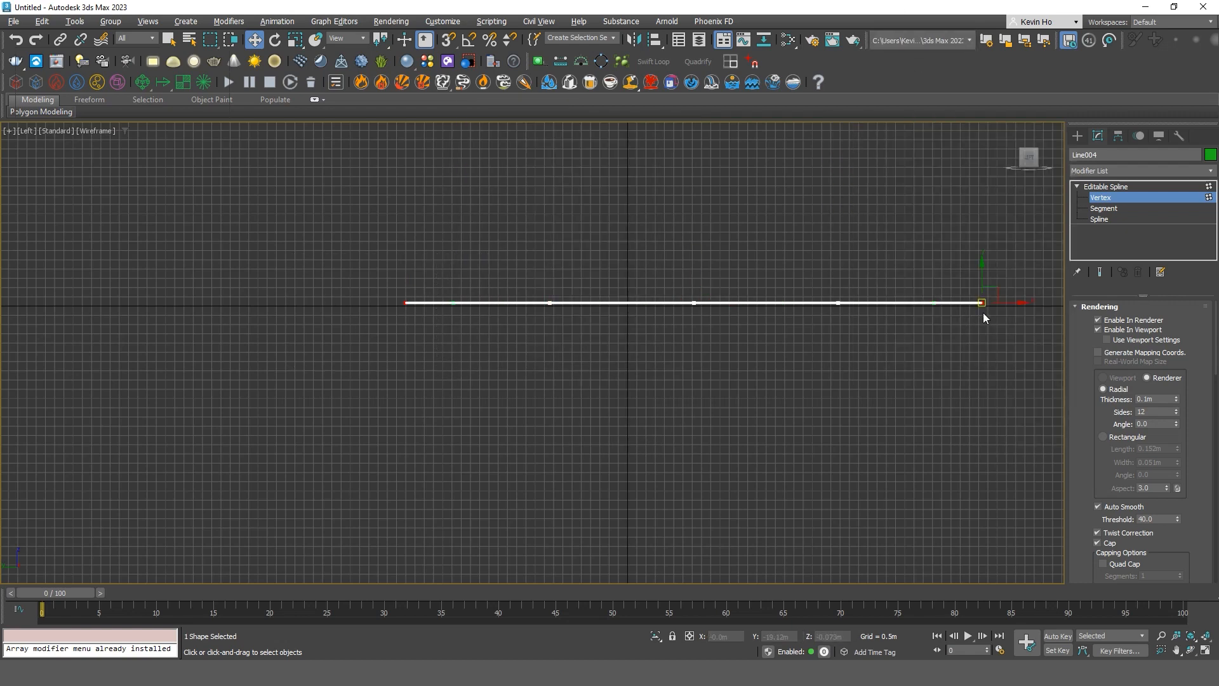
{"action": "right_click", "coordinate": [978, 315]}
{"action": "left_click", "coordinate": [959, 216]}
{"action": "scroll", "coordinate": [969, 300], "scroll_direction": "up", "scroll_amount": 2}
{"action": "middle_click_drag", "start_coordinate": [969, 300], "coordinate": [825, 310]}
{"action": "scroll", "coordinate": [806, 322], "scroll_direction": "down", "scroll_amount": 3}
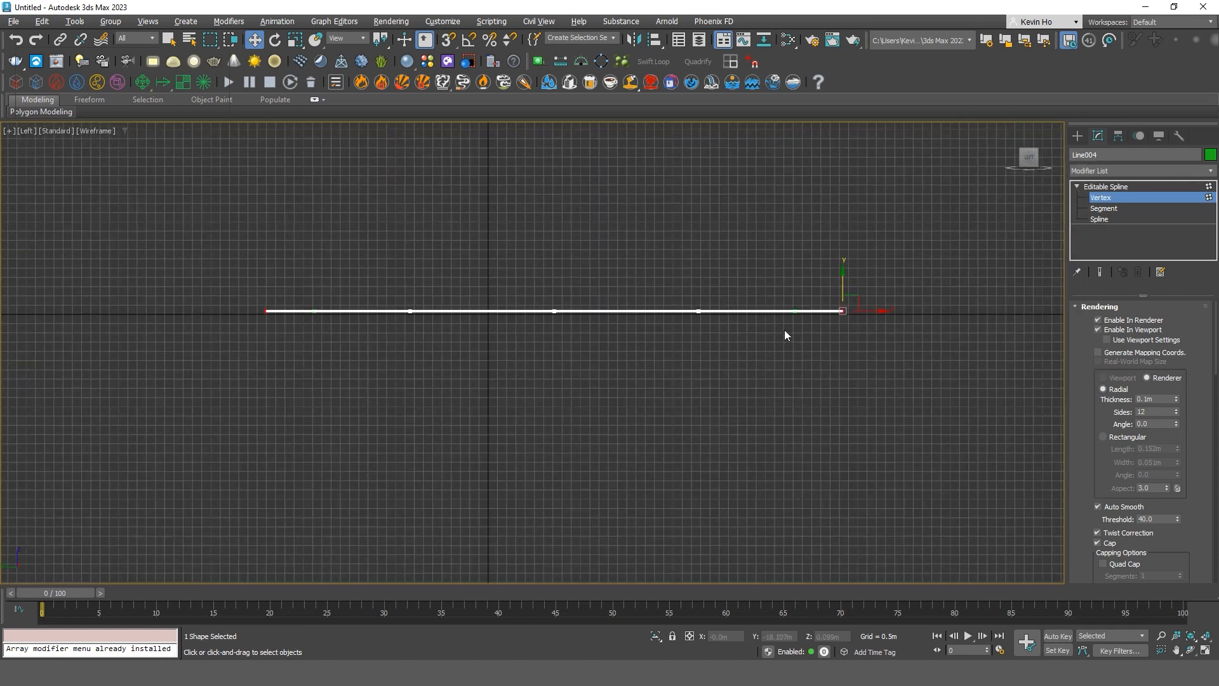
Try bending the spline by moving its second-to-last vertex downward, and undo the change.
{"action": "left_click", "coordinate": [735, 310]}
{"action": "scroll", "coordinate": [730, 322], "scroll_direction": "up", "scroll_amount": 2}
{"action": "scroll", "coordinate": [730, 322], "scroll_direction": "up", "scroll_amount": 2}
{"action": "scroll", "coordinate": [730, 299], "scroll_direction": "up", "scroll_amount": 2}
{"action": "scroll", "coordinate": [741, 294], "scroll_direction": "down", "scroll_amount": 2}
{"action": "scroll", "coordinate": [741, 287], "scroll_direction": "up", "scroll_amount": 2}
{"action": "middle_click_drag", "start_coordinate": [748, 293], "coordinate": [730, 335]}
{"action": "scroll", "coordinate": [701, 342], "scroll_direction": "up", "scroll_amount": 2}
{"action": "scroll", "coordinate": [670, 344], "scroll_direction": "down", "scroll_amount": 2}
{"action": "scroll", "coordinate": [579, 353], "scroll_direction": "down", "scroll_amount": 2}
{"action": "left_click_drag", "start_coordinate": [625, 321], "coordinate": [637, 384]}
{"action": "key", "text": "ctrl+z"}
{"action": "key", "text": "ctrl+z"}
{"action": "key", "text": "ctrl+z"}
Return to a maximized Perspective view and leave vertex editing of the spline.
{"action": "key", "text": "alt+w"}
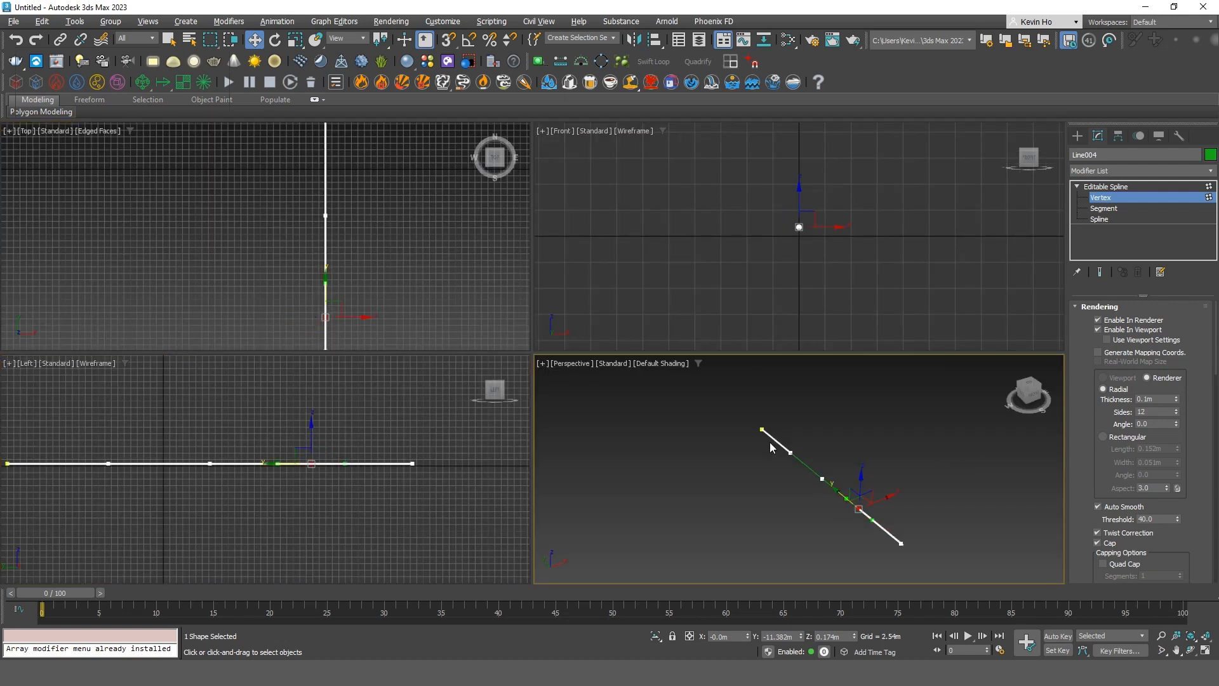
{"action": "key", "text": "alt+w"}
{"action": "middle_click_drag", "start_coordinate": [771, 447], "coordinate": [714, 405], "text": "alt"}
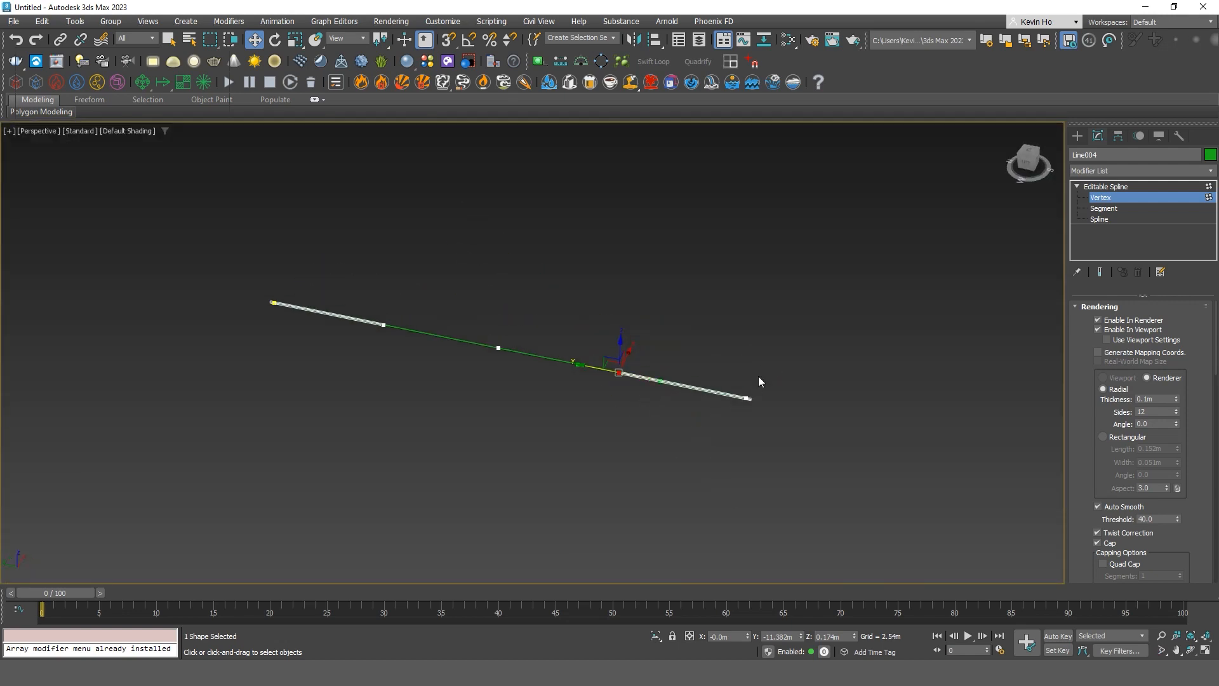
{"action": "left_click", "coordinate": [1138, 184]}
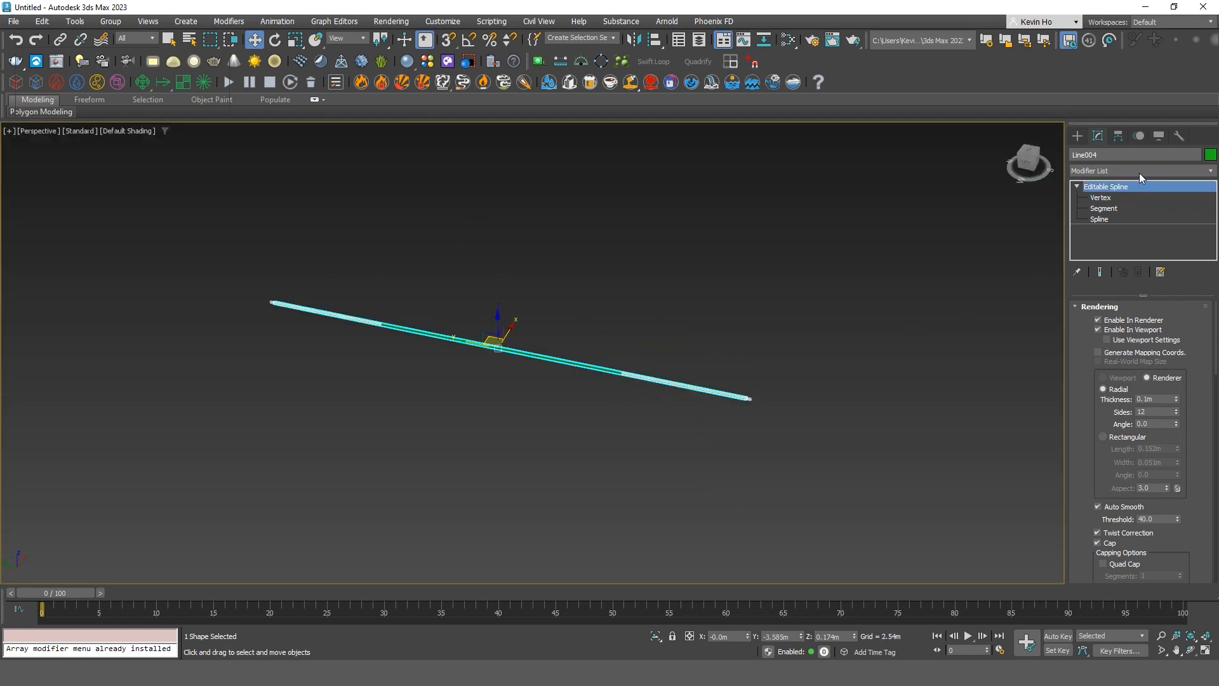
Create a cylinder of about 0.44 m radius and 2.25 m height beside the line's end in the Left view.
{"action": "left_click", "coordinate": [1077, 136]}
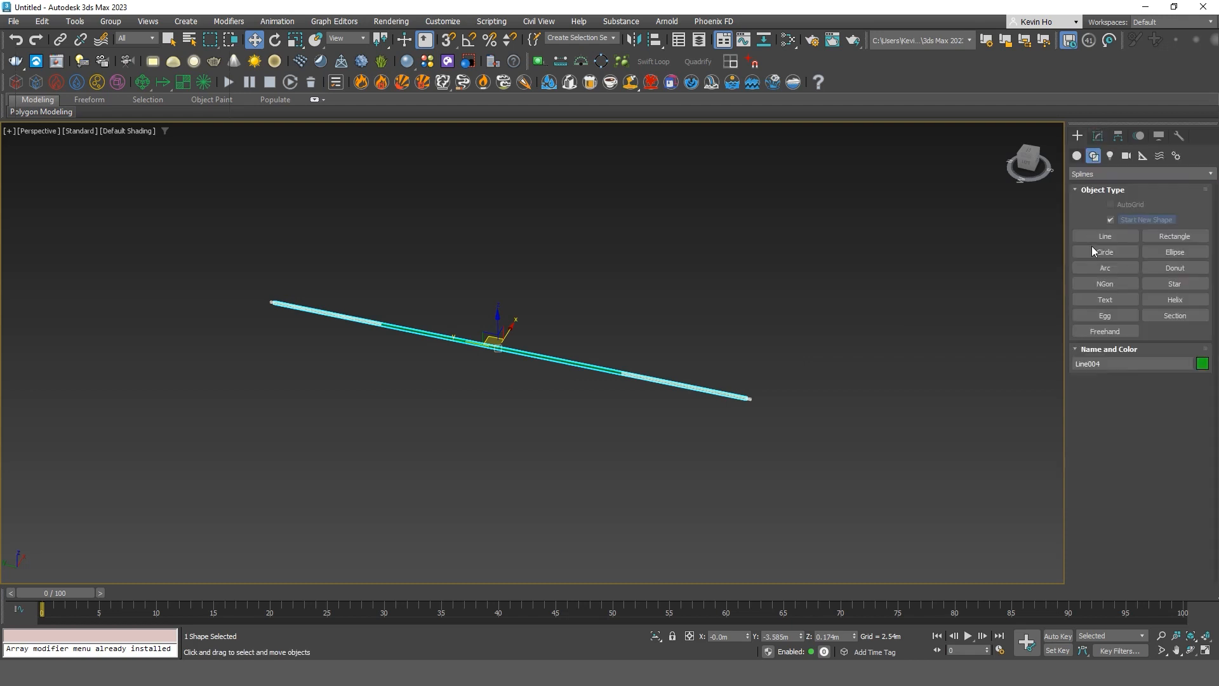
{"action": "left_click", "coordinate": [1074, 157]}
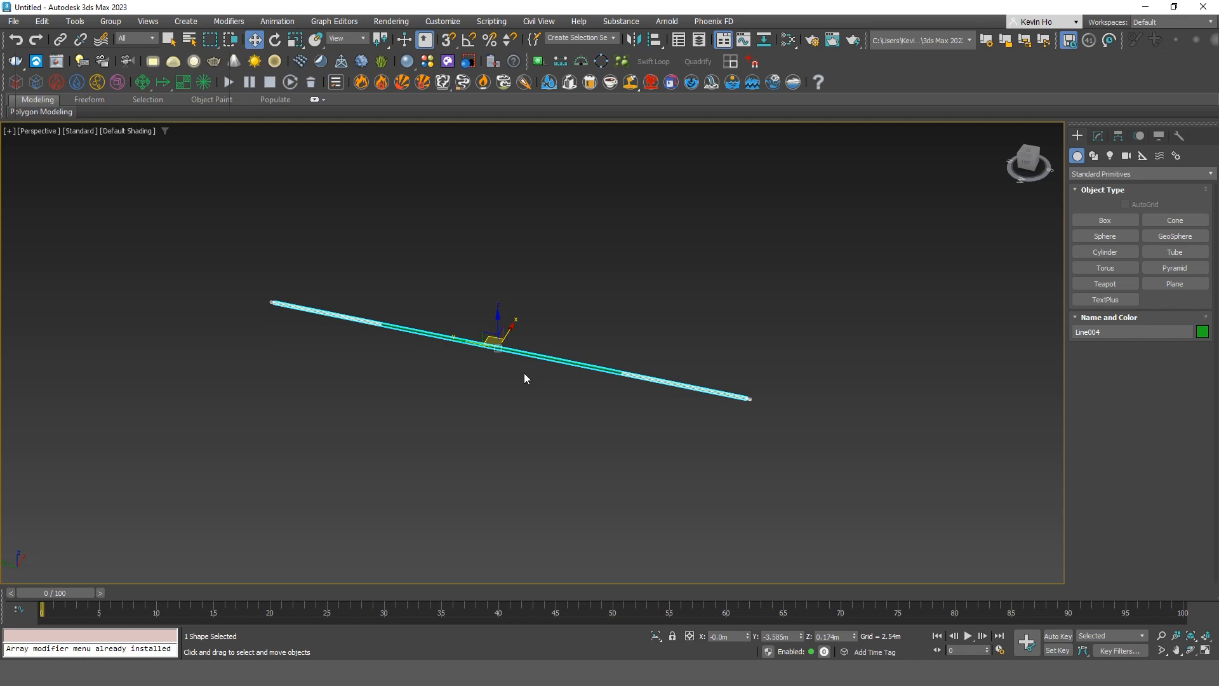
{"action": "left_click", "coordinate": [1110, 253]}
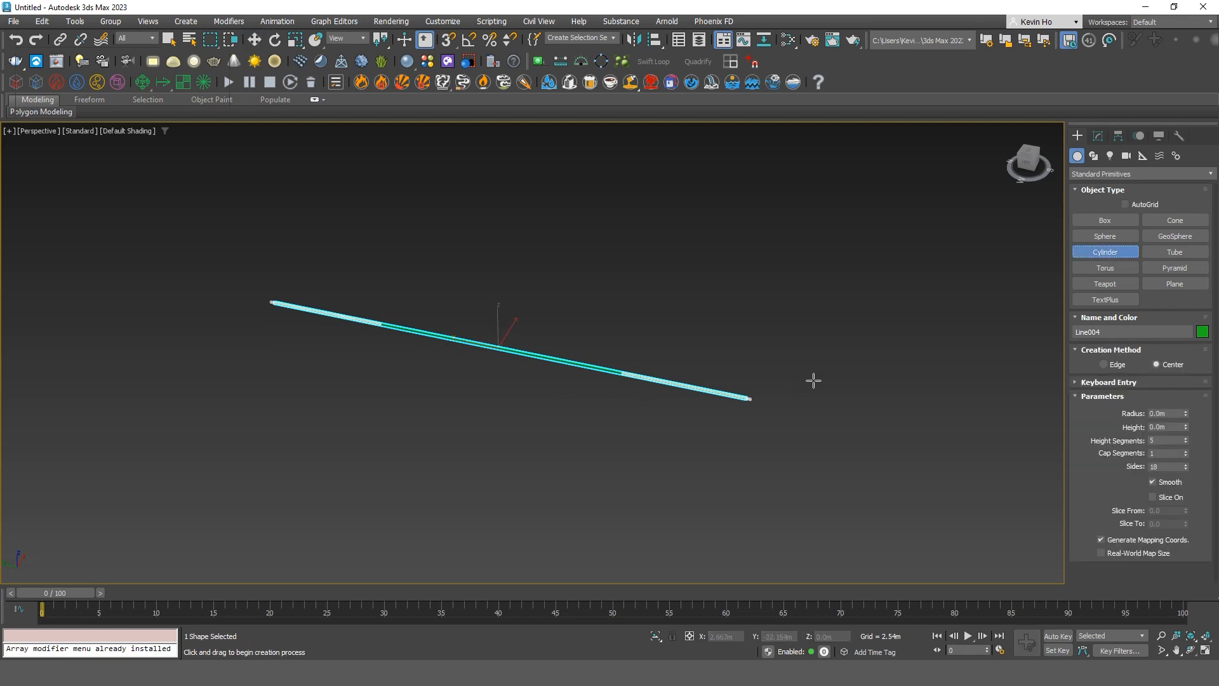
{"action": "key", "text": "alt+w"}
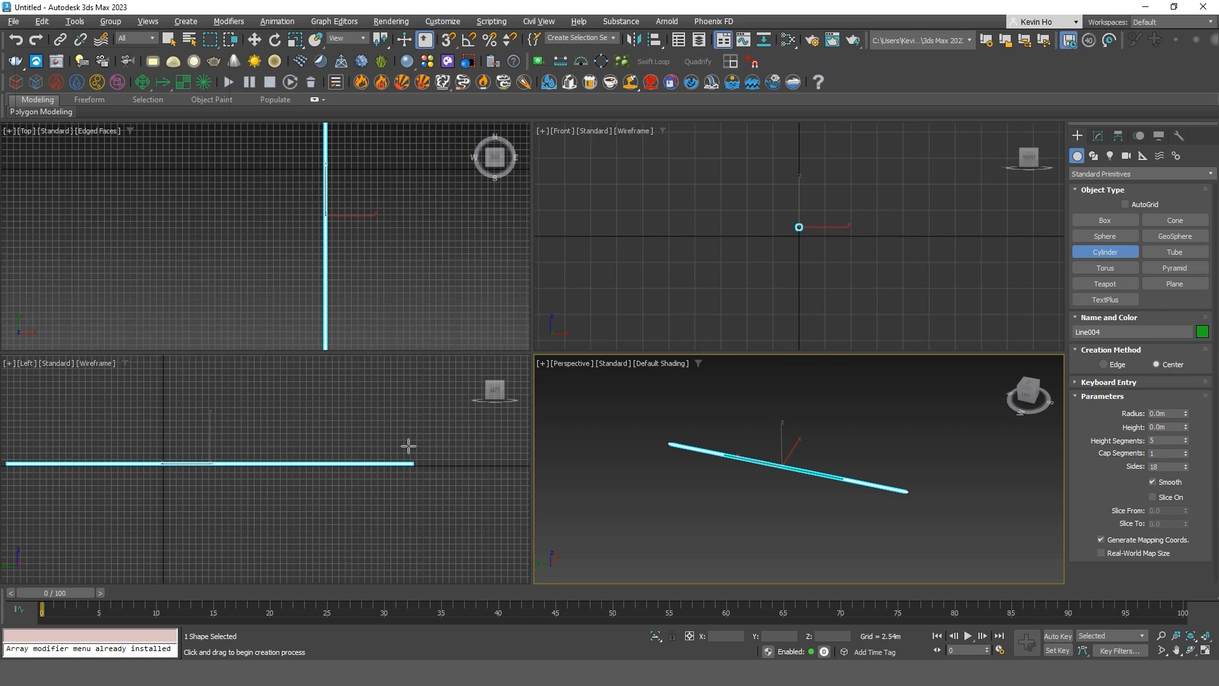
{"action": "scroll", "coordinate": [406, 444], "scroll_direction": "up", "scroll_amount": 1}
{"action": "key", "text": "alt+w"}
{"action": "scroll", "coordinate": [436, 332], "scroll_direction": "up", "scroll_amount": 3}
{"action": "left_click_drag", "start_coordinate": [564, 342], "coordinate": [574, 362]}
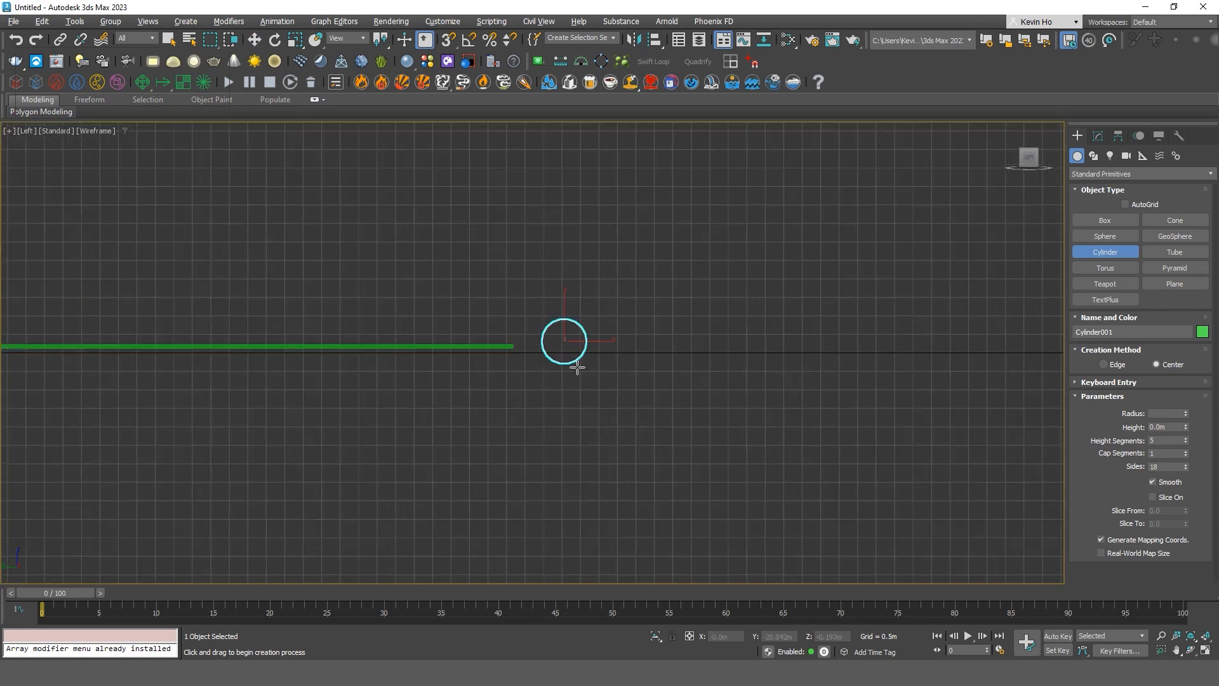
{"action": "left_click", "coordinate": [559, 283]}
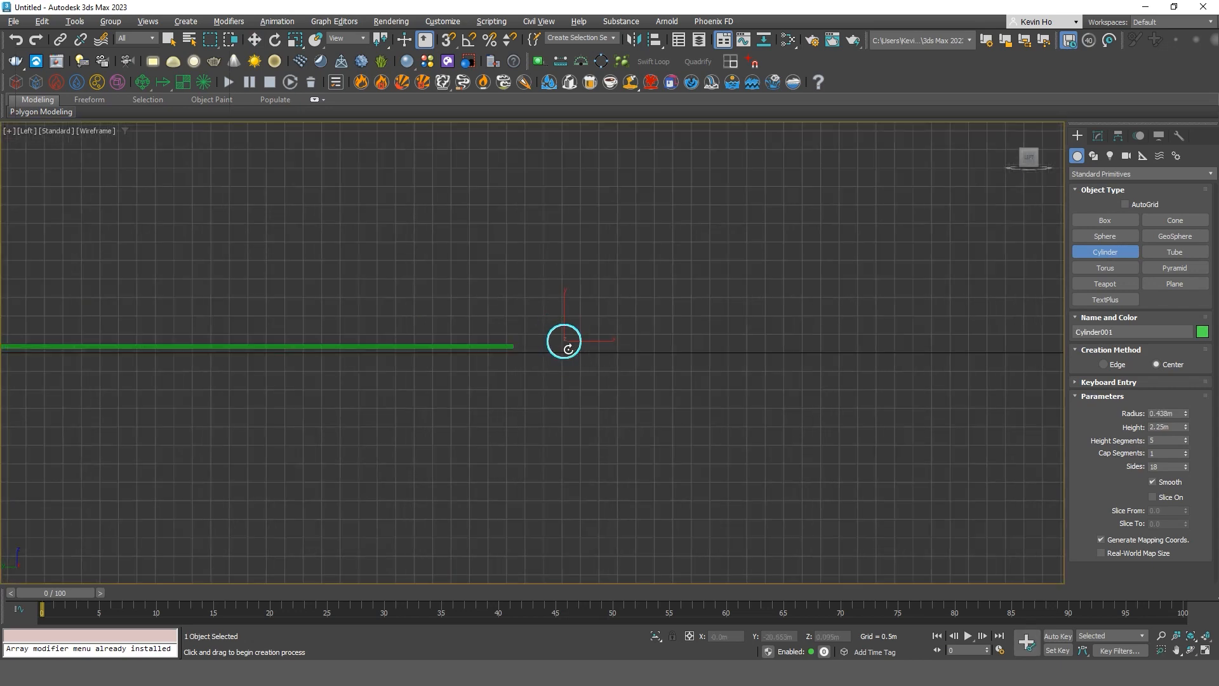
Rotate the cylinder 90 degrees with angle snap so it lies parallel to the line.
{"action": "scroll", "coordinate": [562, 341], "scroll_direction": "up", "scroll_amount": 2}
{"action": "key", "text": "e"}
{"action": "left_click_drag", "start_coordinate": [600, 339], "coordinate": [524, 348]}
{"action": "key", "text": "a"}
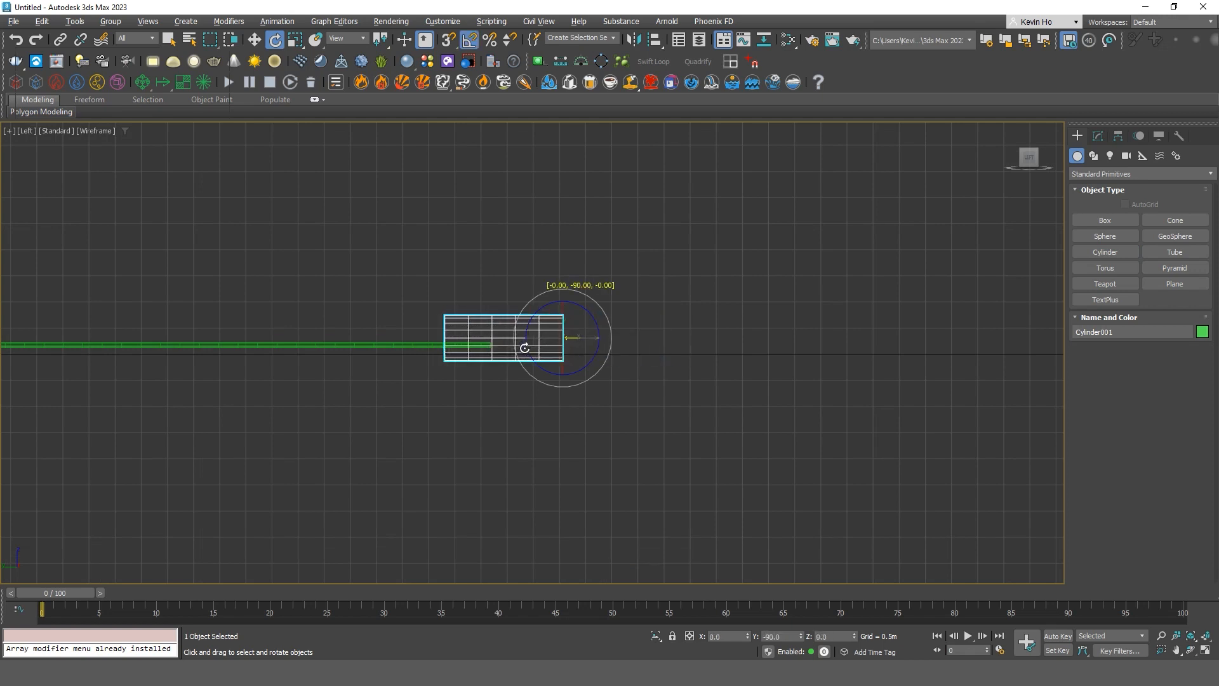
Reduce the cylinder's height segments to 1 and move it clear of the line's end.
{"action": "left_click", "coordinate": [1097, 136]}
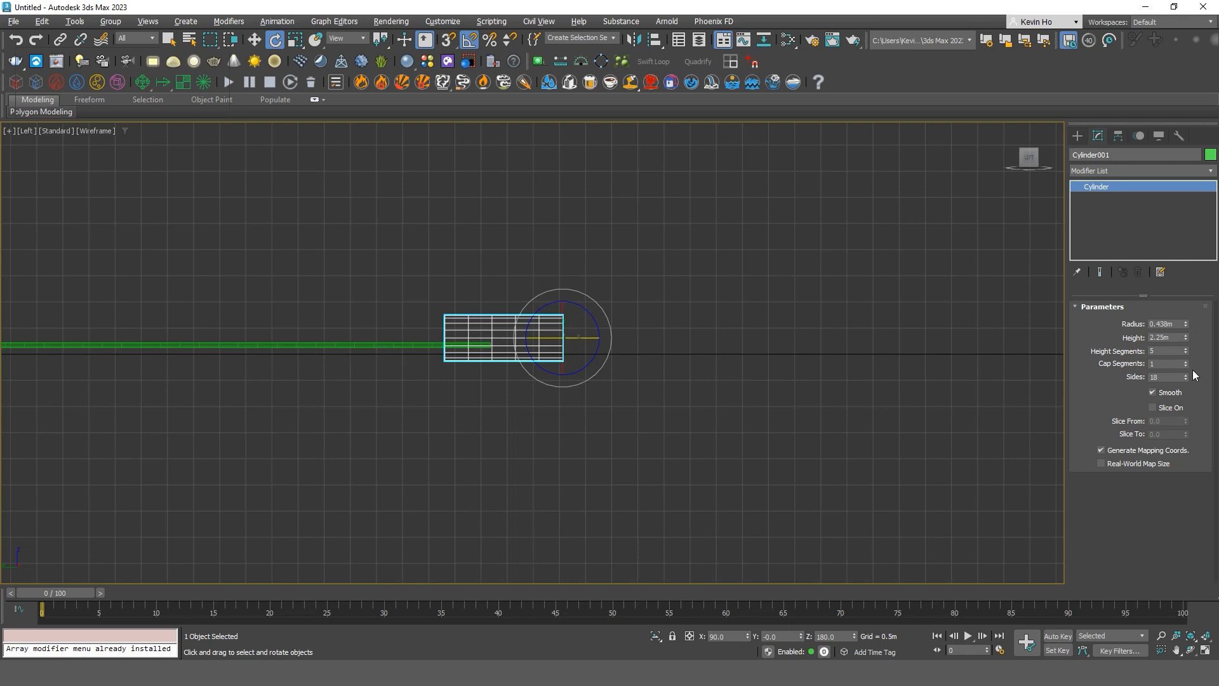
{"action": "left_click_drag", "start_coordinate": [1188, 371], "coordinate": [1188, 393]}
{"action": "key", "text": "w"}
{"action": "left_click_drag", "start_coordinate": [588, 334], "coordinate": [719, 357]}
{"action": "scroll", "coordinate": [627, 347], "scroll_direction": "up", "scroll_amount": 2}
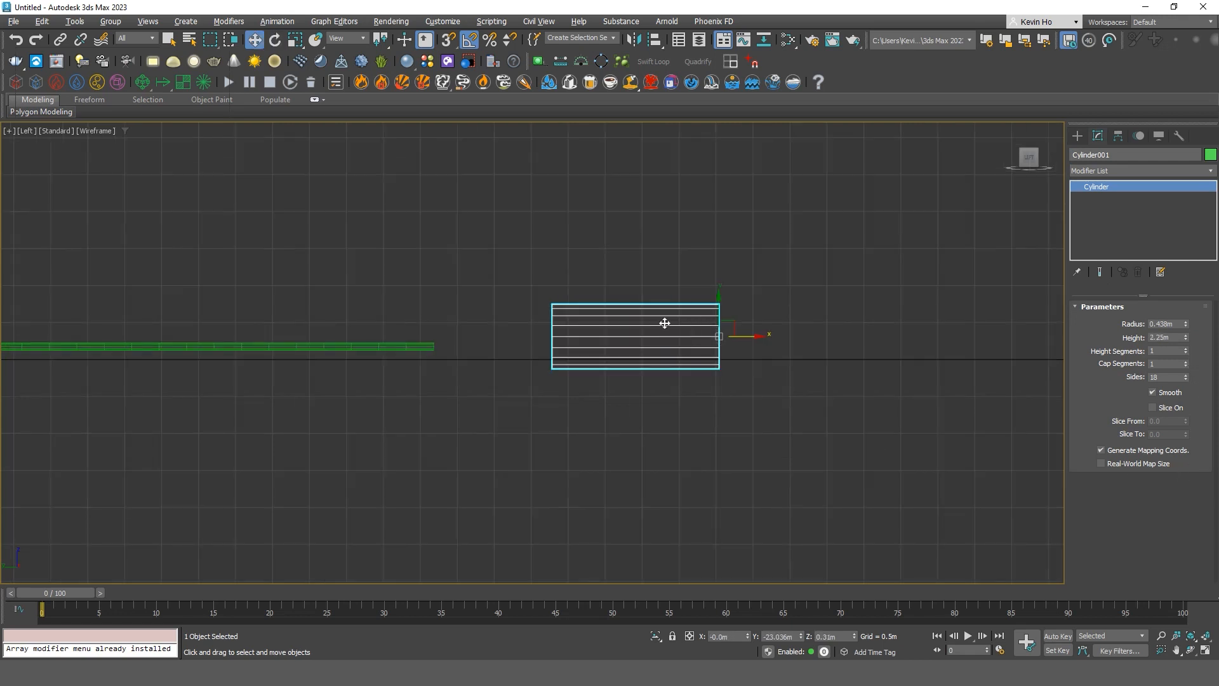
Rename the cylinder as "Cylinder001 - CP".
{"action": "scroll", "coordinate": [601, 362], "scroll_direction": "down", "scroll_amount": 2}
{"action": "middle_click_drag", "start_coordinate": [642, 358], "coordinate": [707, 414]}
{"action": "middle_click_drag", "start_coordinate": [557, 421], "coordinate": [634, 445]}
{"action": "scroll", "coordinate": [499, 453], "scroll_direction": "down", "scroll_amount": 2}
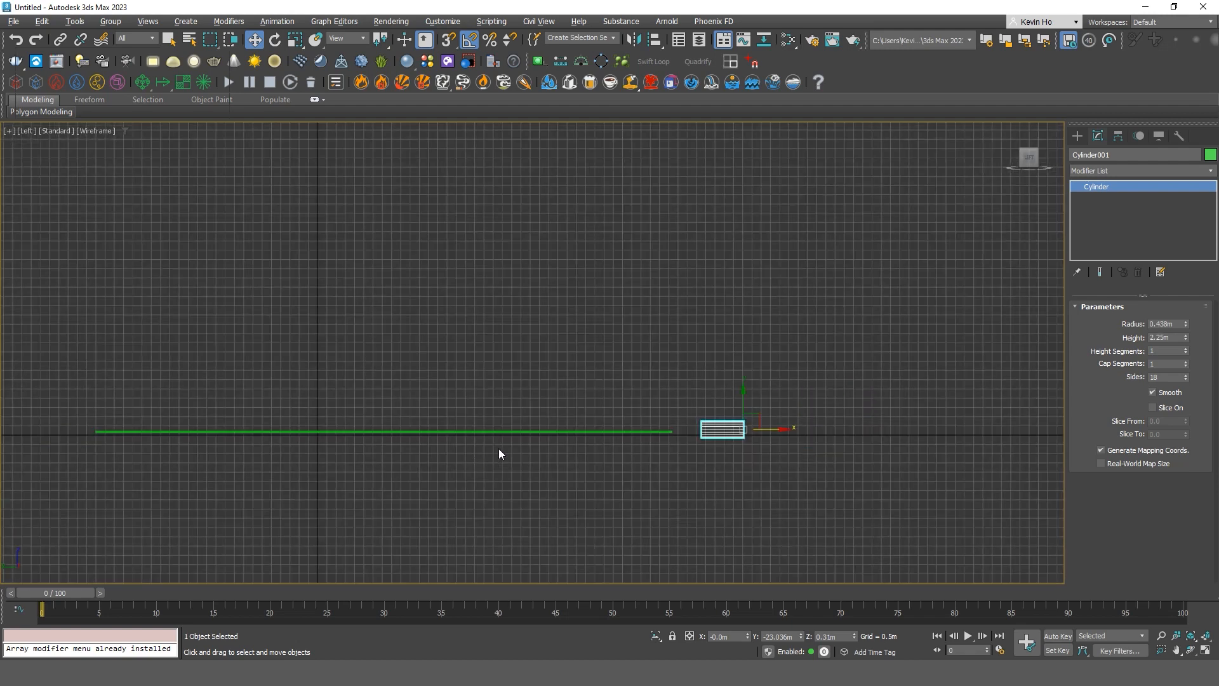
{"action": "scroll", "coordinate": [703, 422], "scroll_direction": "up", "scroll_amount": 1}
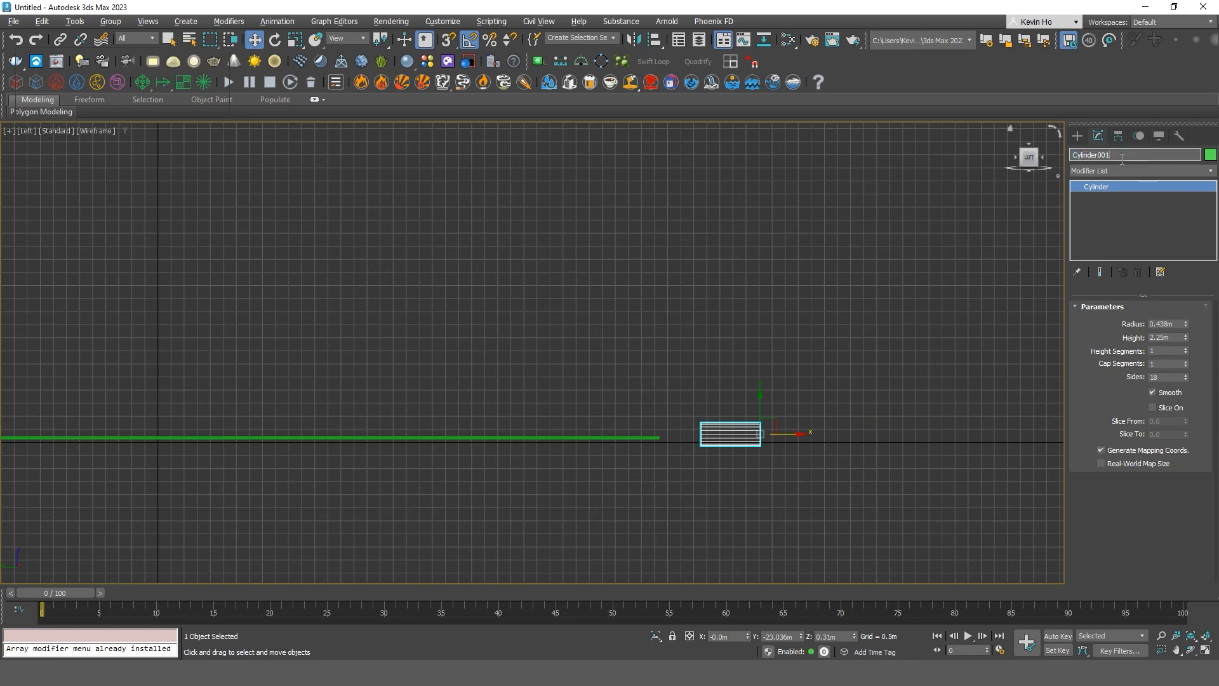
{"action": "key", "text": "Return"}
Align the cylinder to the line in X and Y position, pivot point to pivot point.
{"action": "scroll", "coordinate": [705, 436], "scroll_direction": "up", "scroll_amount": 1}
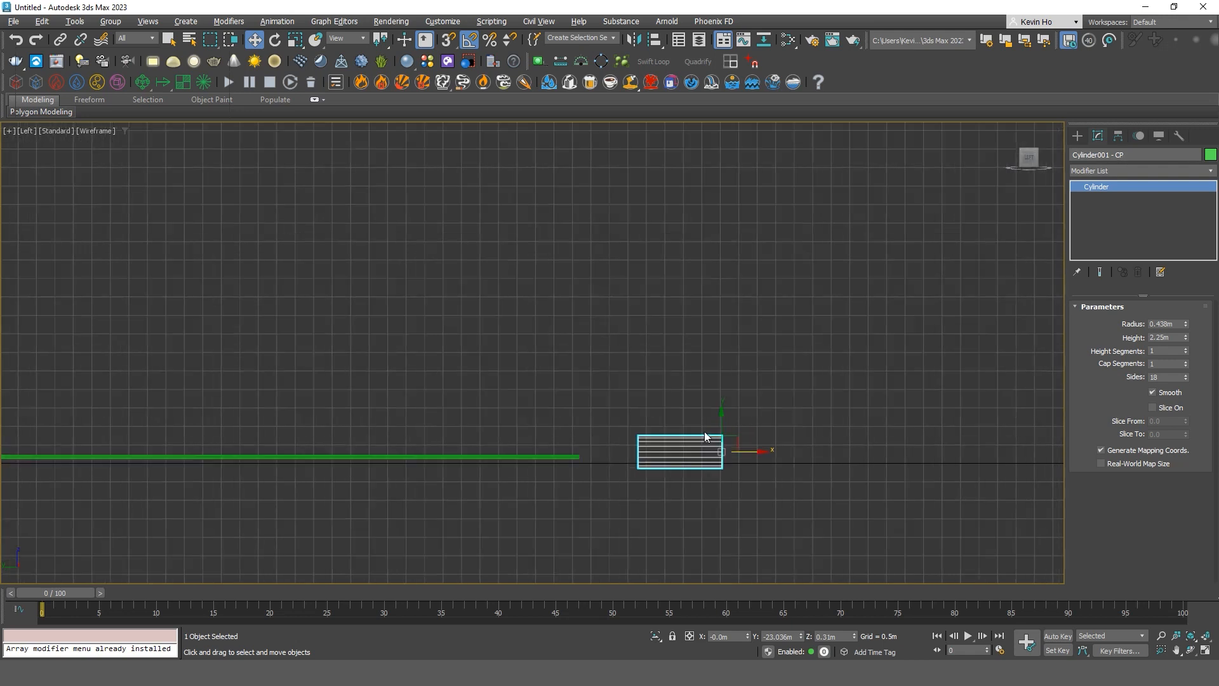
{"action": "left_click", "coordinate": [654, 40]}
{"action": "left_click", "coordinate": [546, 457]}
{"action": "left_click", "coordinate": [635, 311]}
{"action": "left_click", "coordinate": [577, 312]}
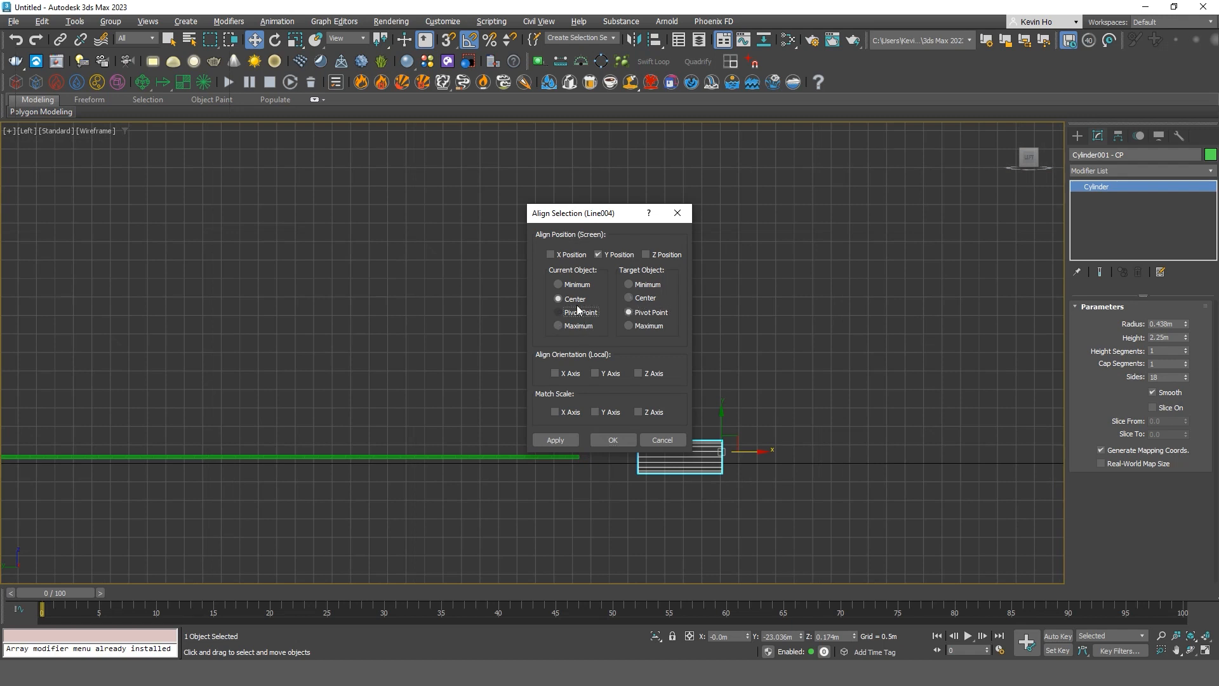
{"action": "left_click", "coordinate": [558, 254]}
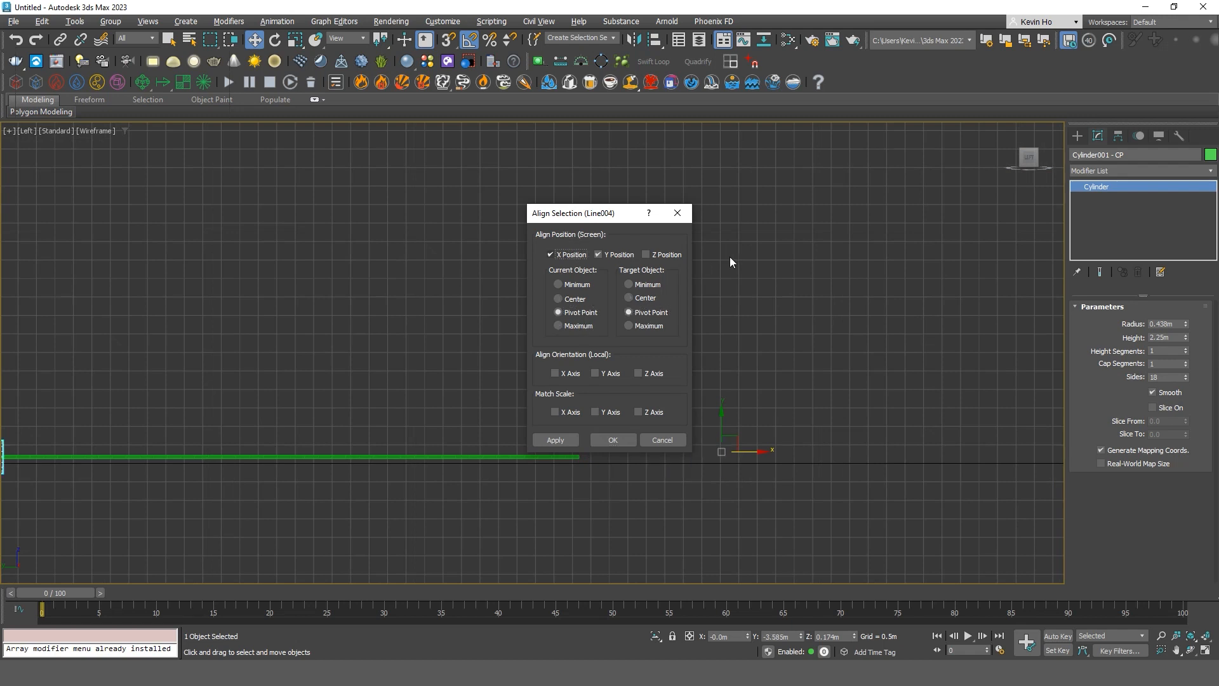
{"action": "left_click", "coordinate": [614, 440]}
Move the cylinder along the line's axis and snap its base to the line's end.
{"action": "left_click_drag", "start_coordinate": [57, 454], "coordinate": [854, 547]}
{"action": "key", "text": "e"}
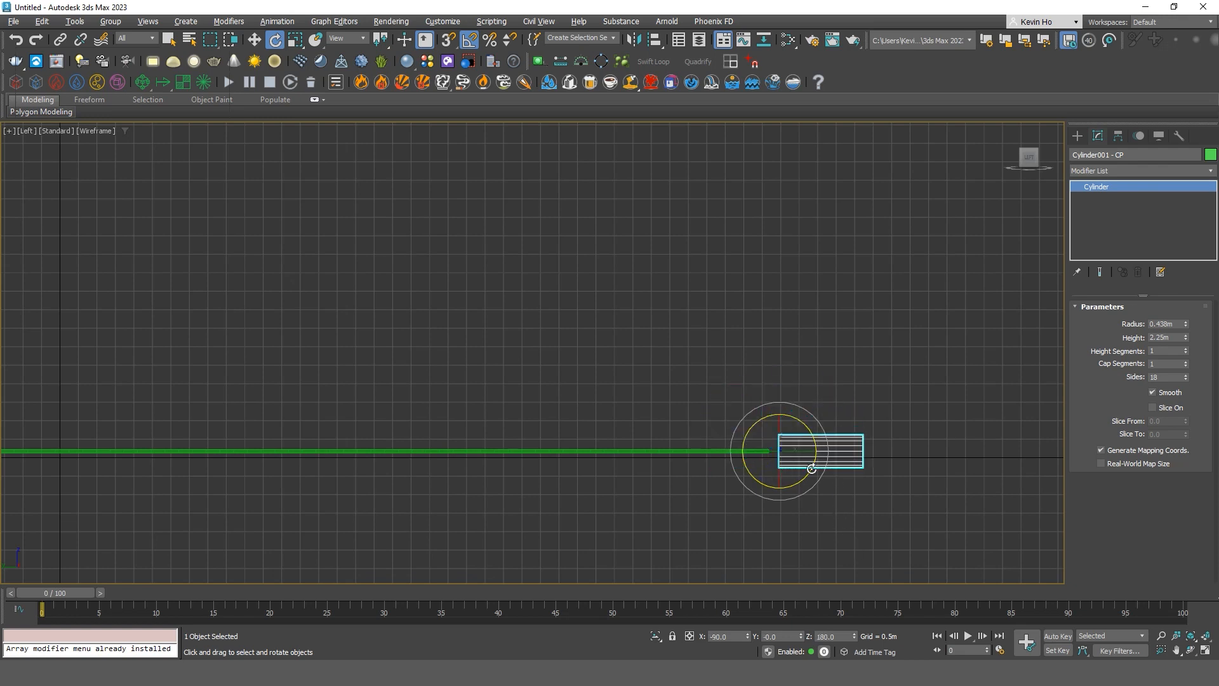
{"action": "scroll", "coordinate": [811, 469], "scroll_direction": "up", "scroll_amount": 5}
{"action": "key", "text": "w"}
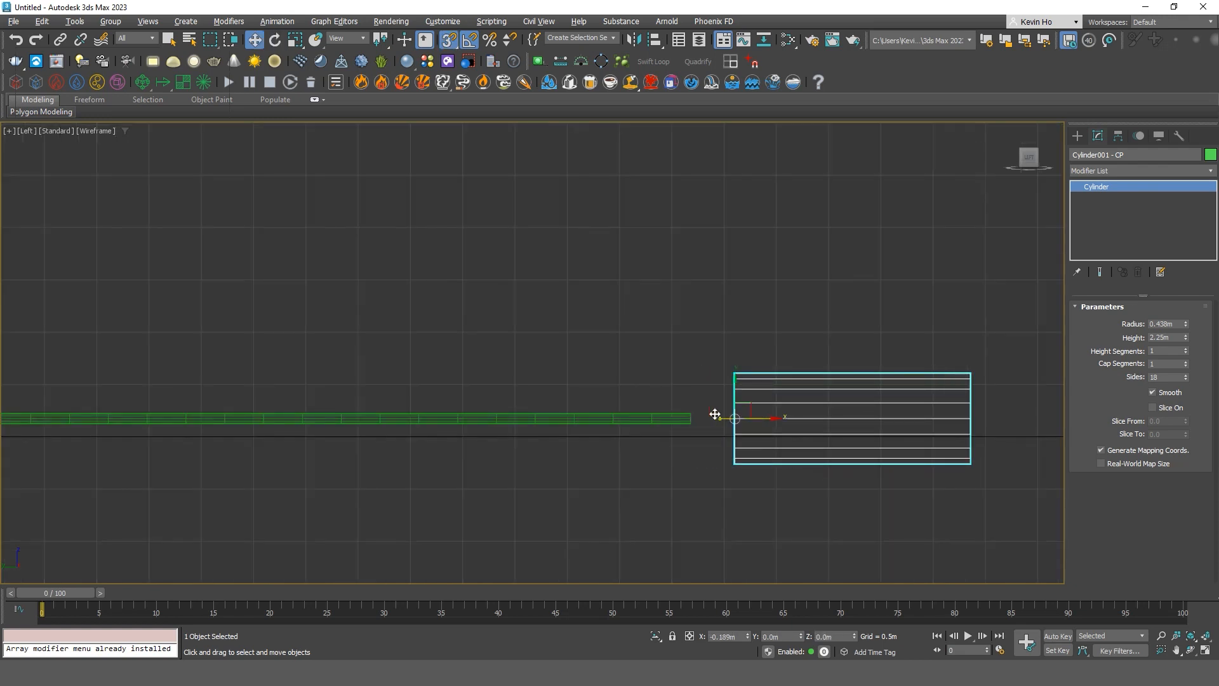
{"action": "left_click_drag", "start_coordinate": [717, 414], "coordinate": [689, 415]}
{"action": "key", "text": "s"}
Set the cylinder's height to 1 m and its radius to 0.25 m.
{"action": "middle_click_drag", "start_coordinate": [715, 416], "coordinate": [666, 375]}
{"action": "key", "text": "alt+w"}
{"action": "middle_click_drag", "start_coordinate": [770, 468], "coordinate": [721, 448]}
{"action": "key", "text": "alt+w"}
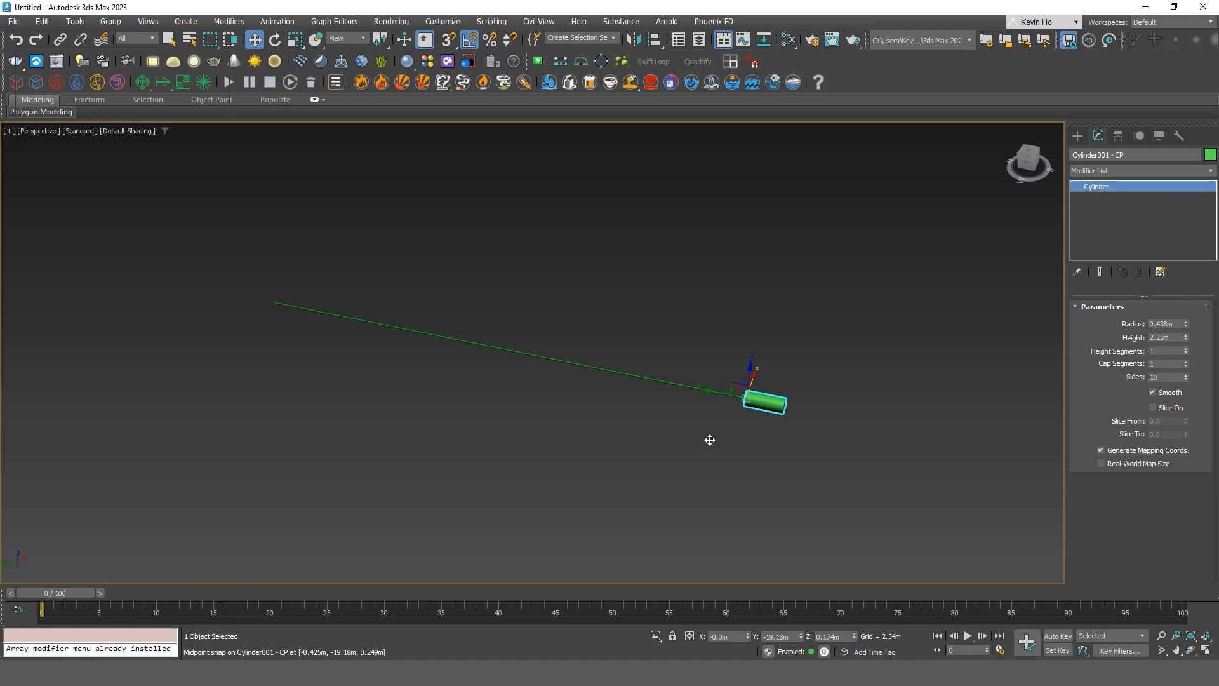
{"action": "key", "text": "z"}
{"action": "middle_click_drag", "start_coordinate": [778, 383], "coordinate": [678, 405], "text": "alt"}
{"action": "scroll", "coordinate": [692, 400], "scroll_direction": "down", "scroll_amount": 2}
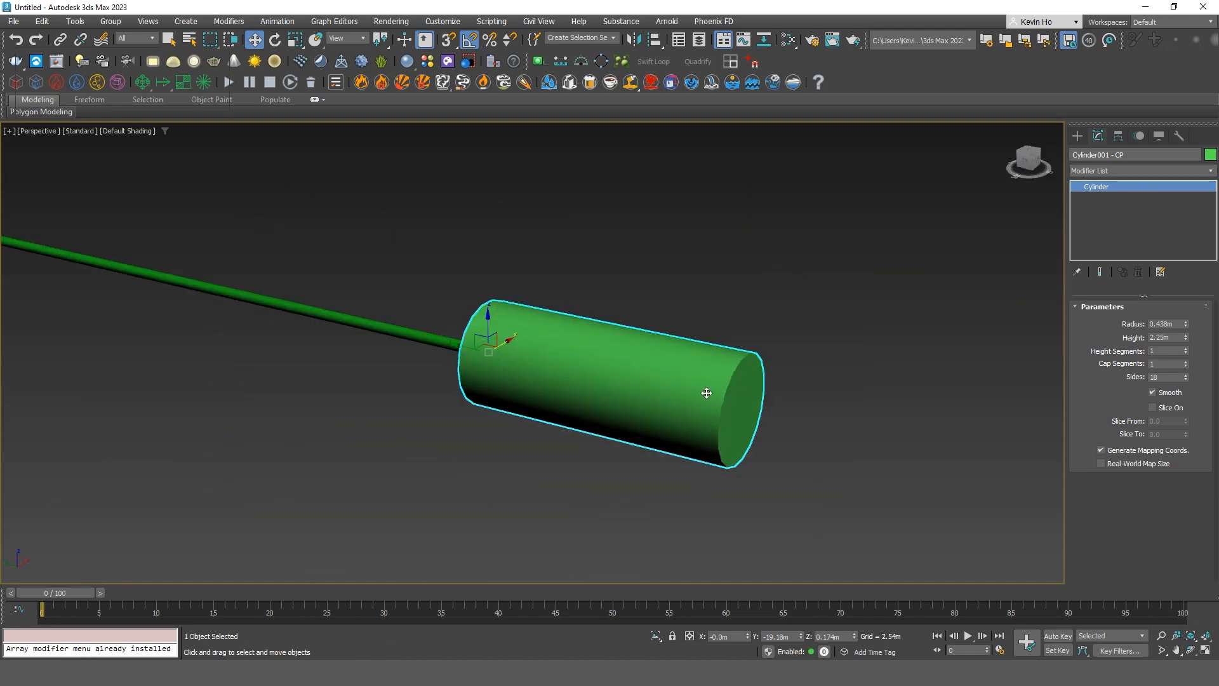
{"action": "scroll", "coordinate": [706, 393], "scroll_direction": "down", "scroll_amount": 3}
{"action": "mouse_move", "coordinate": [1186, 338]}
{"action": "left_mouse_down"}
{"action": "mouse_move", "coordinate": [1186, 362]}
{"action": "mouse_move", "coordinate": [1173, 337]}
{"action": "left_mouse_up"}
{"action": "type", "text": "1"}
{"action": "key", "text": "Return"}
{"action": "key", "text": "shift+Tab"}
{"action": "type", "text": ".25"}
{"action": "key", "text": "Return"}
Apply the Spline IK Control modifier to the line.
{"action": "middle_click_drag", "start_coordinate": [838, 406], "coordinate": [821, 381], "text": "alt"}
{"action": "left_click", "coordinate": [822, 383]}
{"action": "scroll", "coordinate": [820, 419], "scroll_direction": "down", "scroll_amount": 5}
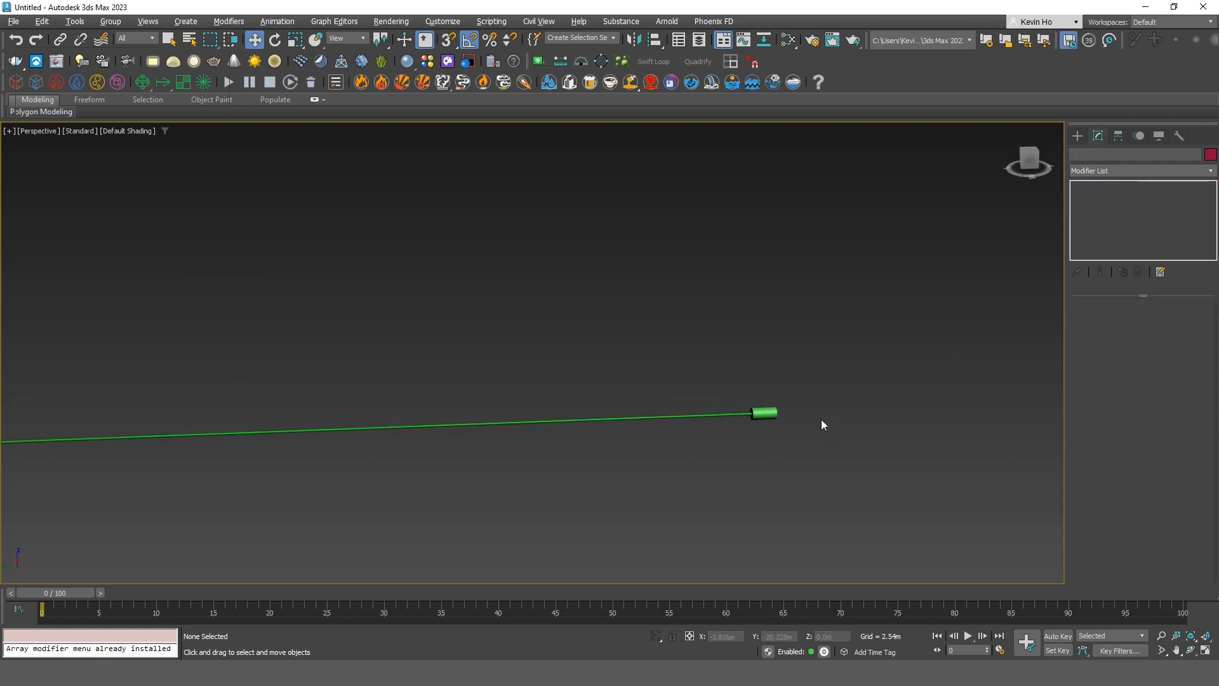
{"action": "scroll", "coordinate": [787, 433], "scroll_direction": "up", "scroll_amount": 5}
{"action": "scroll", "coordinate": [752, 451], "scroll_direction": "up", "scroll_amount": 4}
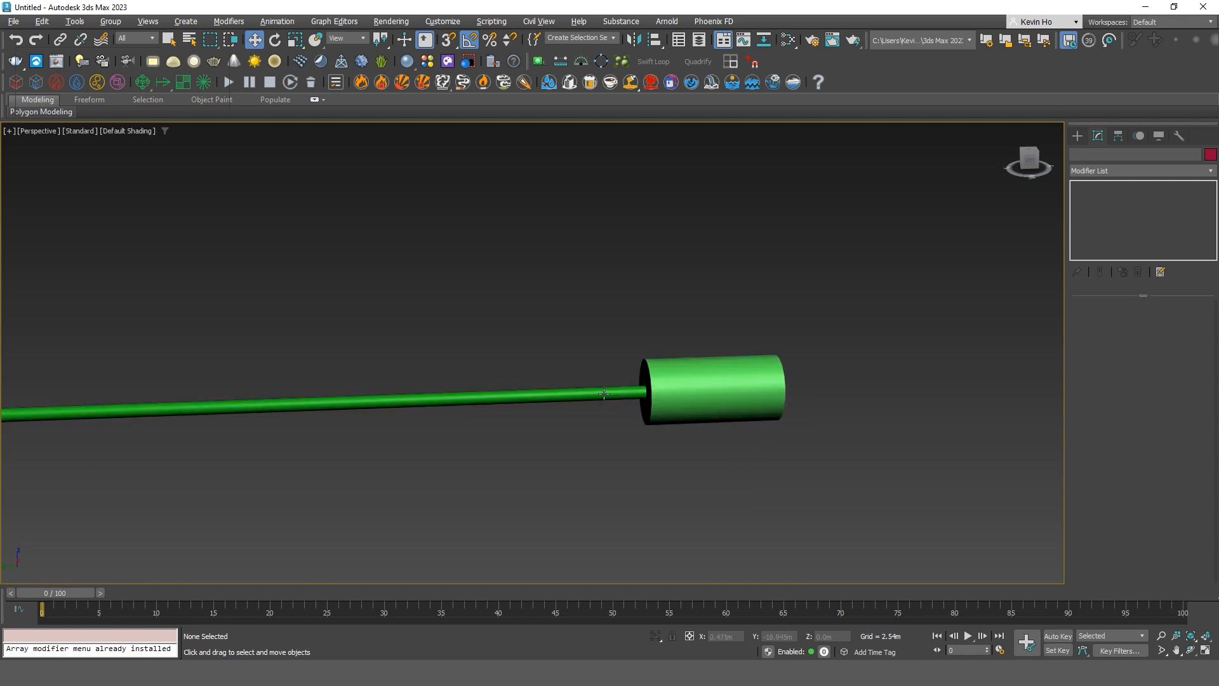
{"action": "left_click", "coordinate": [603, 394]}
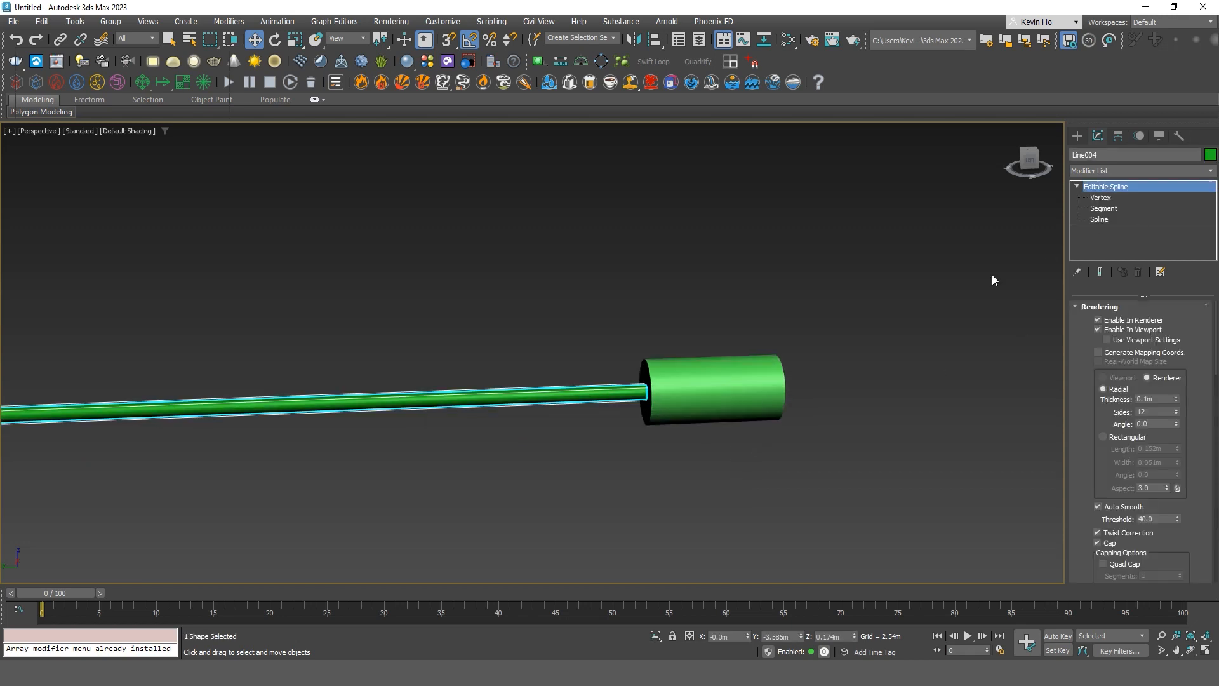
{"action": "left_click", "coordinate": [1152, 169]}
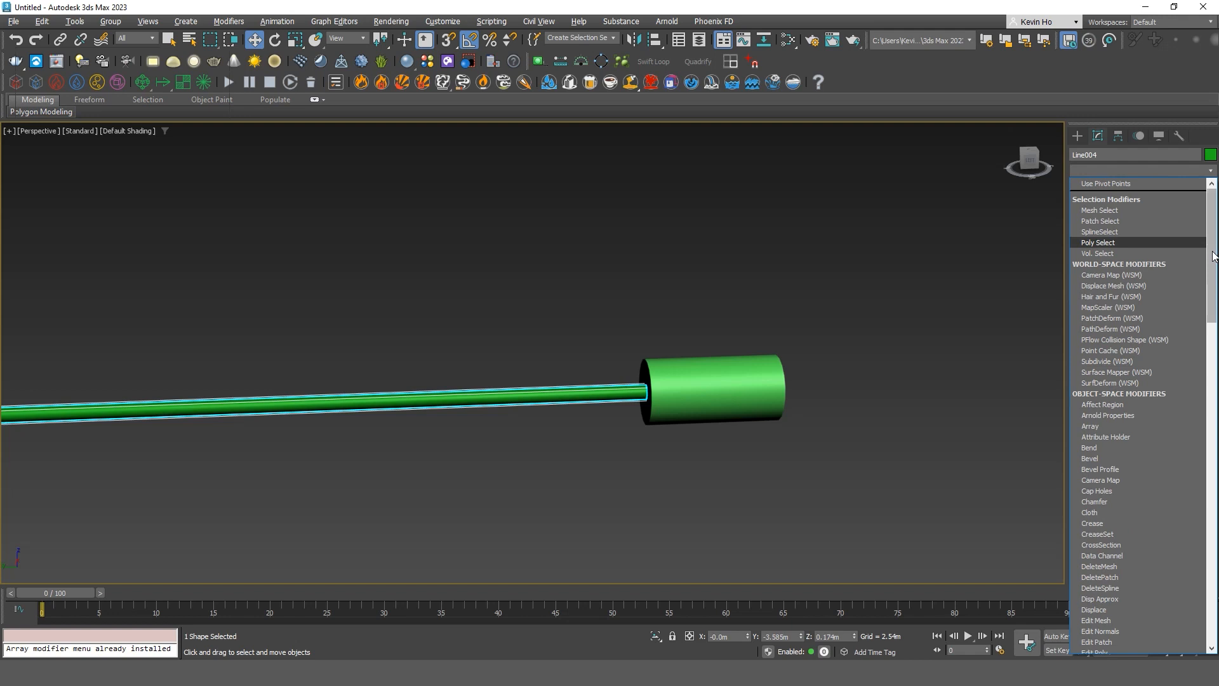
{"action": "left_click_drag", "start_coordinate": [1213, 256], "coordinate": [1187, 619]}
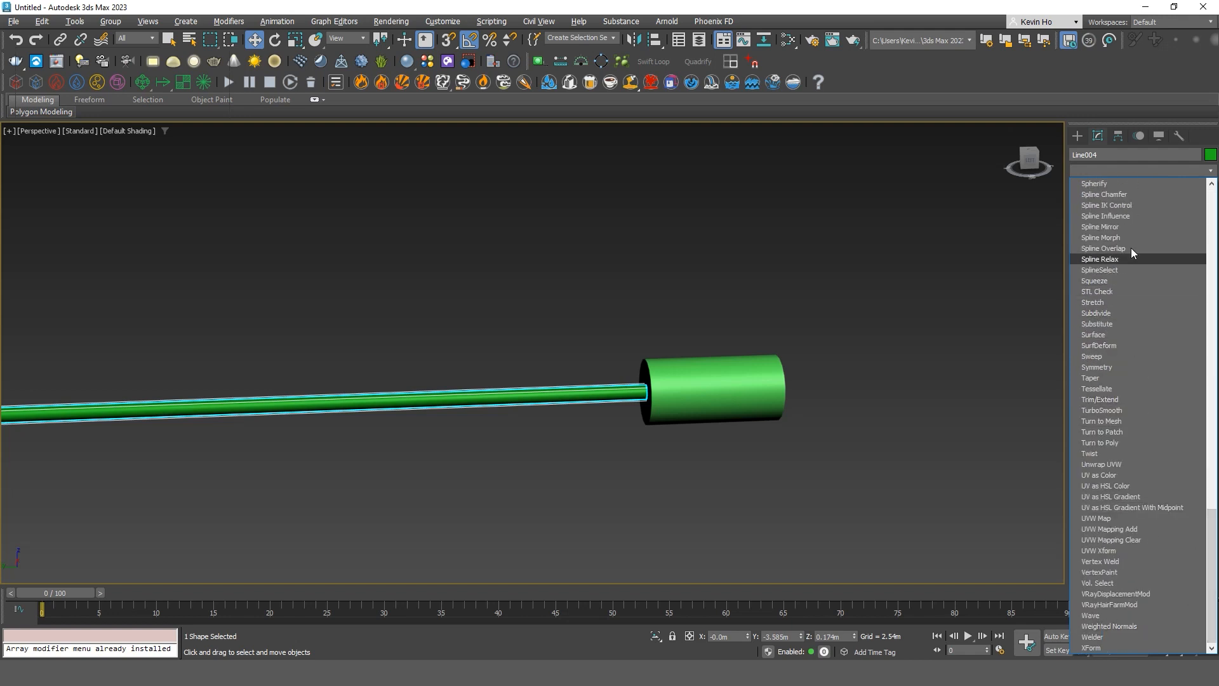
{"action": "left_click", "coordinate": [1126, 205]}
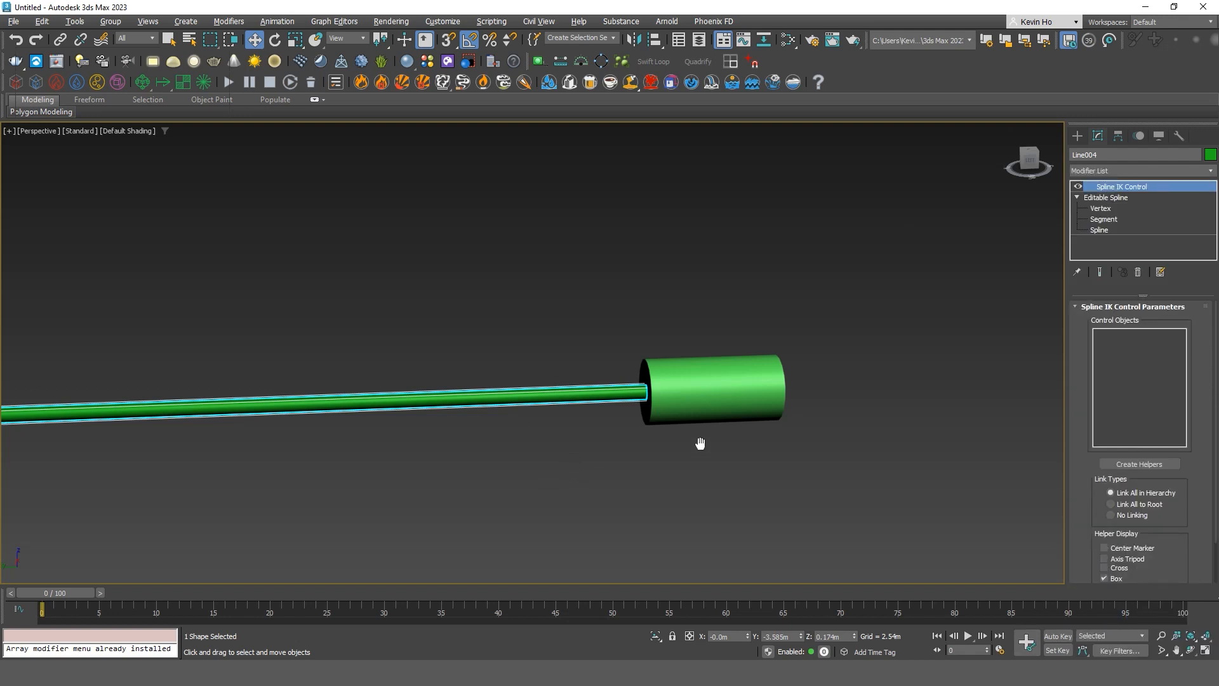
Create the Spline IK control helpers for all of the line's knots.
{"action": "middle_click_drag", "start_coordinate": [649, 447], "coordinate": [809, 429]}
{"action": "scroll", "coordinate": [677, 455], "scroll_direction": "down", "scroll_amount": 5}
{"action": "middle_click_drag", "start_coordinate": [665, 444], "coordinate": [872, 426]}
{"action": "scroll", "coordinate": [1189, 520], "scroll_direction": "down", "scroll_amount": 2}
{"action": "scroll", "coordinate": [1188, 506], "scroll_direction": "up", "scroll_amount": 2}
{"action": "scroll", "coordinate": [1184, 444], "scroll_direction": "down", "scroll_amount": 3}
{"action": "scroll", "coordinate": [1180, 382], "scroll_direction": "up", "scroll_amount": 2}
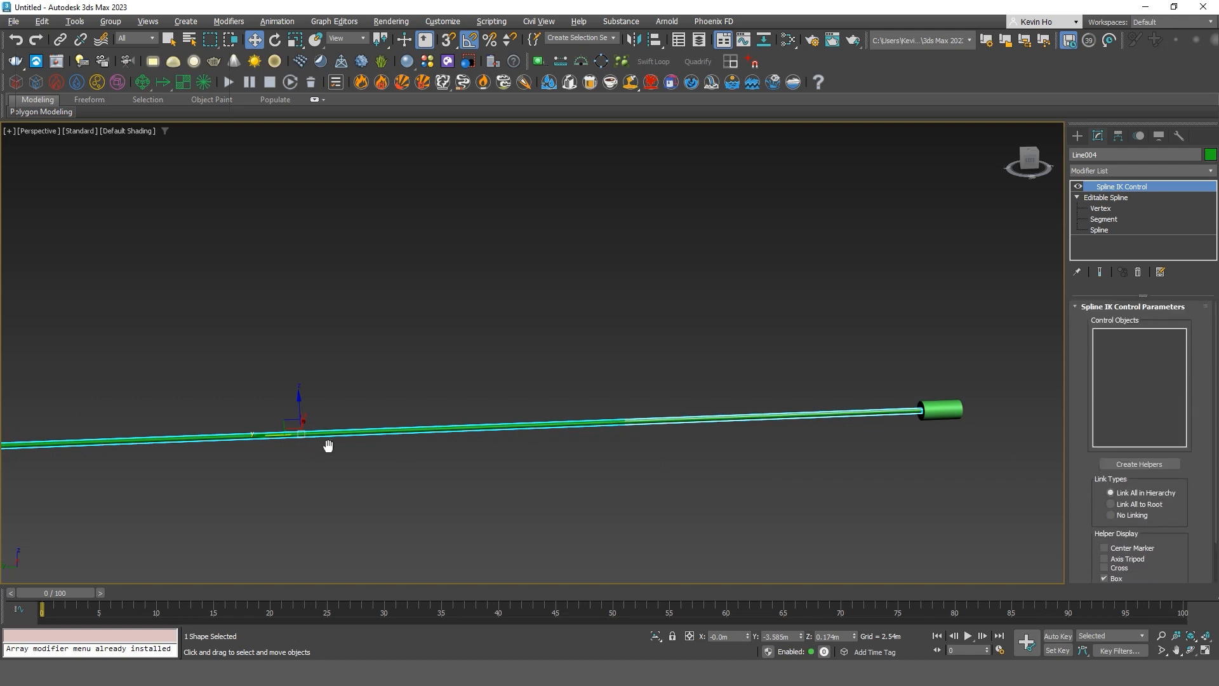
{"action": "middle_click_drag", "start_coordinate": [317, 451], "coordinate": [421, 440]}
{"action": "scroll", "coordinate": [359, 414], "scroll_direction": "down", "scroll_amount": 3}
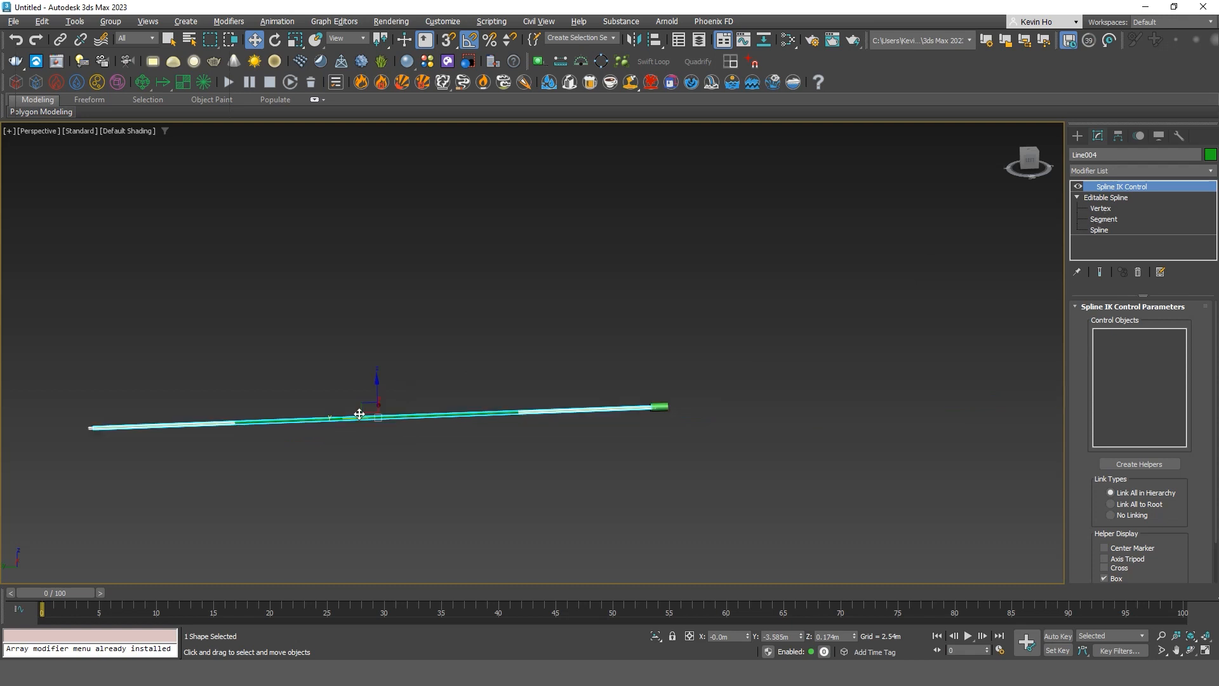
{"action": "left_click", "coordinate": [1139, 464]}
Set the Spline IK helper size to 40, keeping only the Box helper shape displayed without Cross.
{"action": "scroll", "coordinate": [514, 419], "scroll_direction": "up", "scroll_amount": 5}
{"action": "key", "text": "alt+w"}
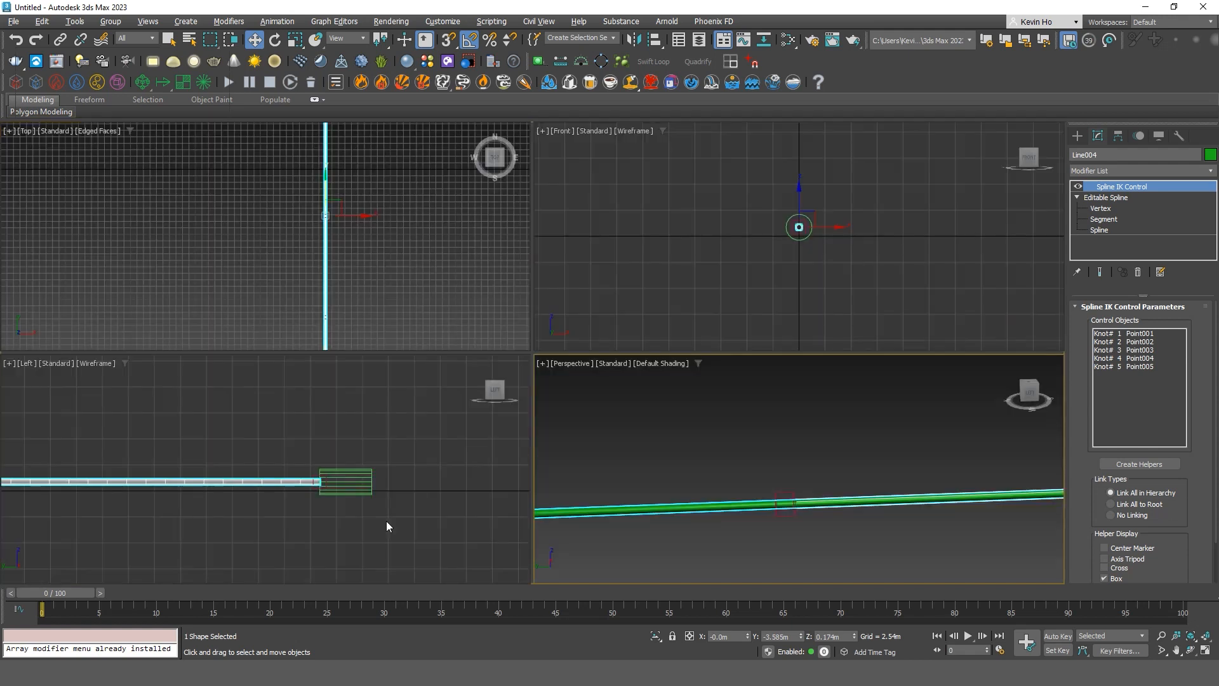
{"action": "key", "text": "alt+w"}
{"action": "scroll", "coordinate": [631, 369], "scroll_direction": "up", "scroll_amount": 3}
{"action": "scroll", "coordinate": [631, 369], "scroll_direction": "down", "scroll_amount": 3}
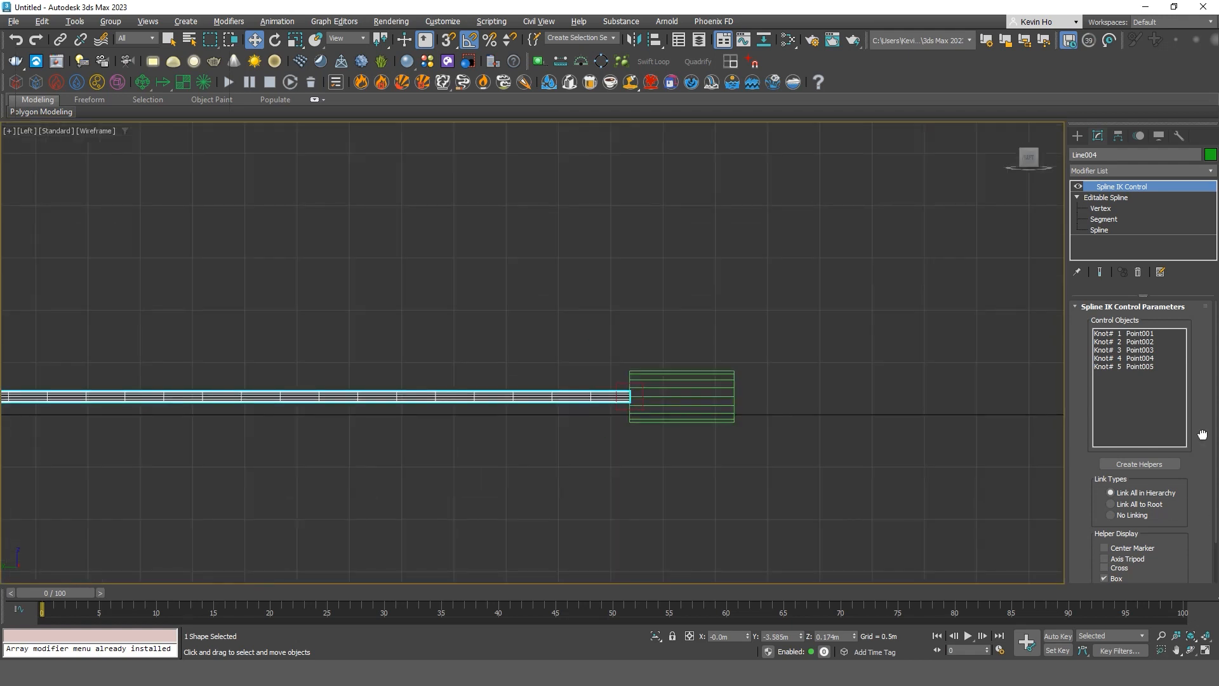
{"action": "scroll", "coordinate": [1202, 434], "scroll_direction": "down", "scroll_amount": 2}
{"action": "left_click", "coordinate": [1122, 521]}
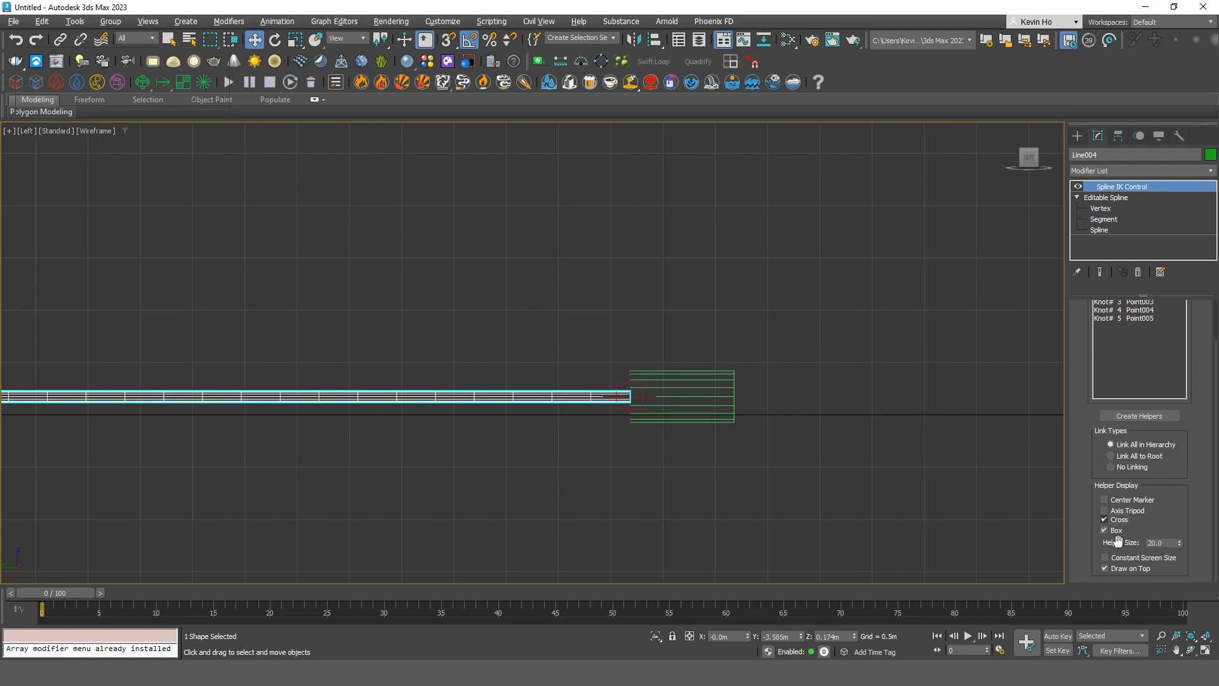
{"action": "left_click", "coordinate": [1122, 520]}
{"action": "double_click", "coordinate": [1165, 543]}
{"action": "middle_click_drag", "start_coordinate": [603, 479], "coordinate": [733, 457]}
{"action": "scroll", "coordinate": [732, 463], "scroll_direction": "down", "scroll_amount": 2}
{"action": "middle_click_drag", "start_coordinate": [582, 432], "coordinate": [588, 443]}
{"action": "scroll", "coordinate": [589, 443], "scroll_direction": "down", "scroll_amount": 3}
{"action": "middle_click_drag", "start_coordinate": [283, 434], "coordinate": [522, 419]}
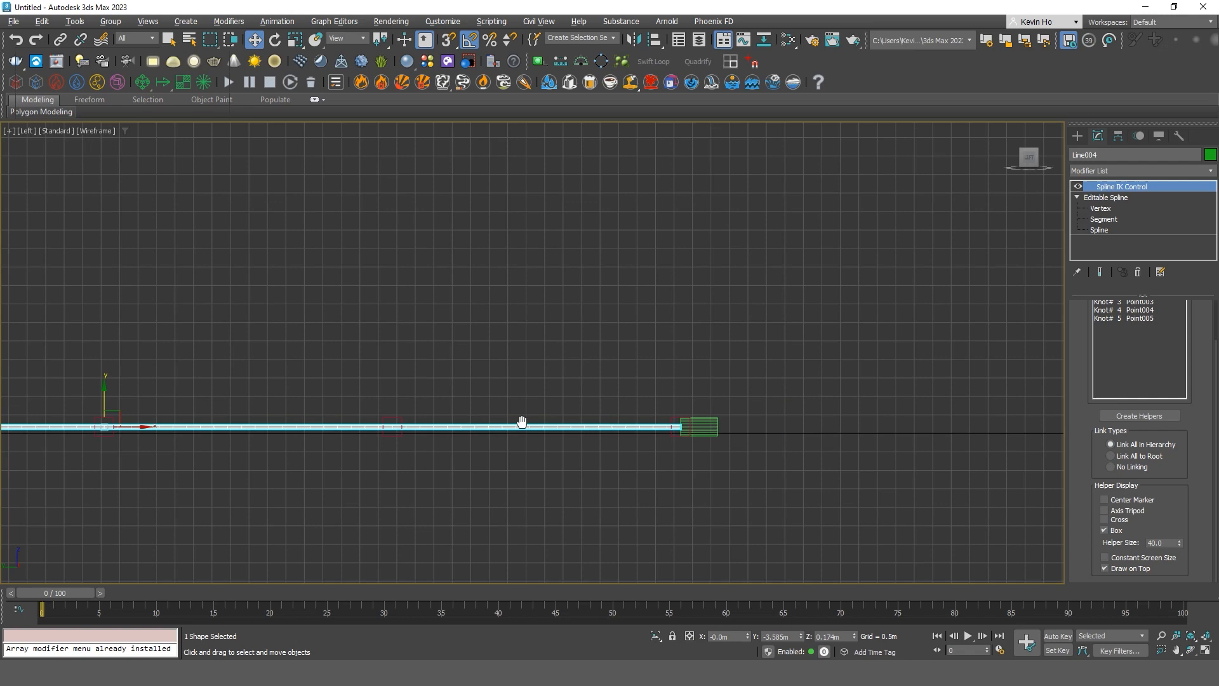
{"action": "left_click", "coordinate": [478, 353]}
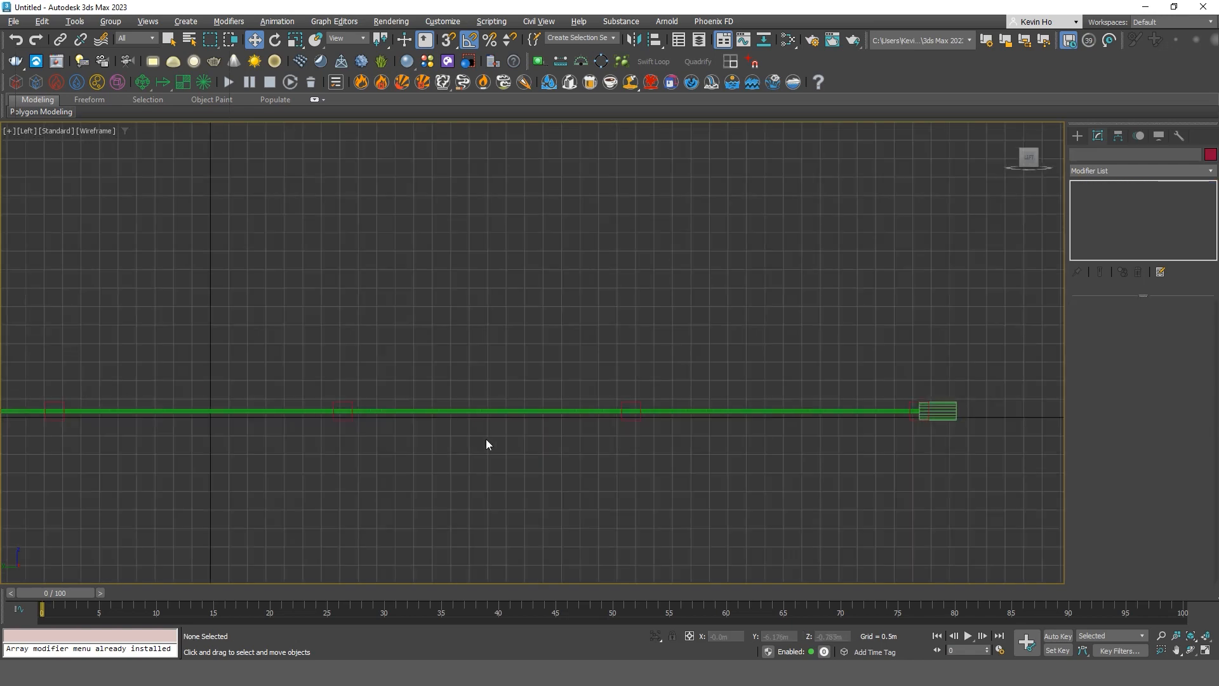
Link the point helper at the line's cylinder end to the cylinder as its parent.
{"action": "middle_click_drag", "start_coordinate": [660, 420], "coordinate": [623, 428]}
{"action": "scroll", "coordinate": [623, 429], "scroll_direction": "down", "scroll_amount": 2}
{"action": "scroll", "coordinate": [829, 418], "scroll_direction": "up", "scroll_amount": 4}
{"action": "left_click", "coordinate": [773, 419]}
{"action": "left_click", "coordinate": [60, 40]}
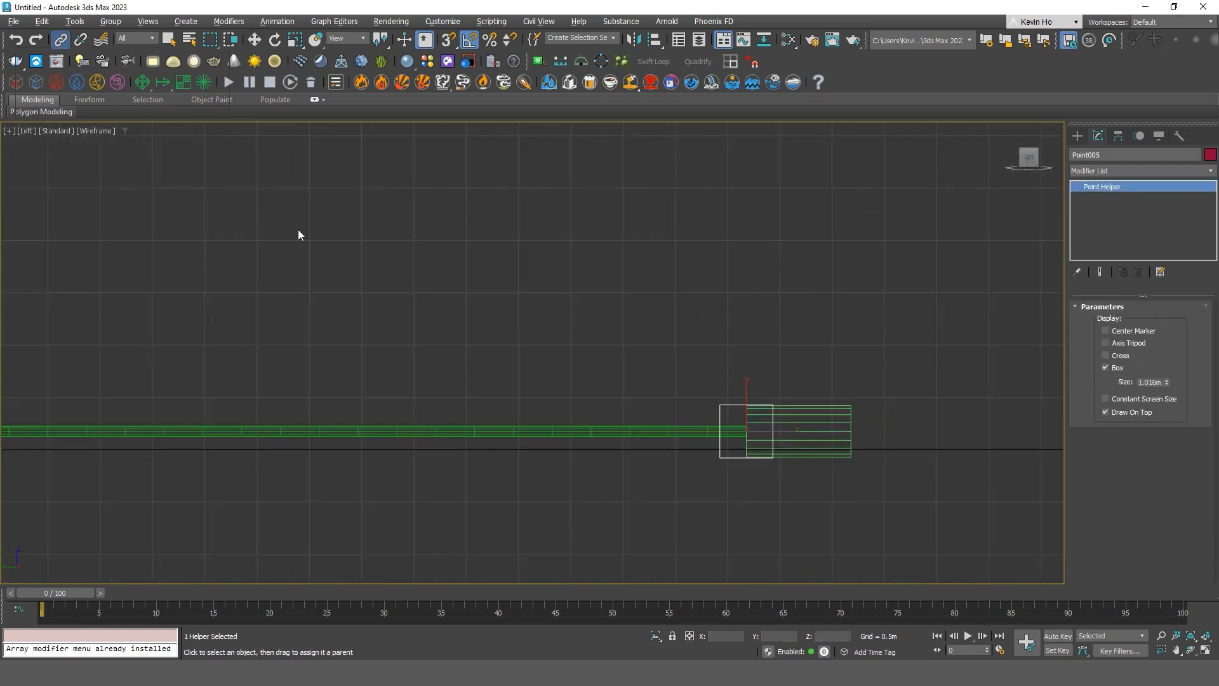
{"action": "left_click_drag", "start_coordinate": [728, 411], "coordinate": [798, 425]}
{"action": "scroll", "coordinate": [852, 453], "scroll_direction": "down", "scroll_amount": 1}
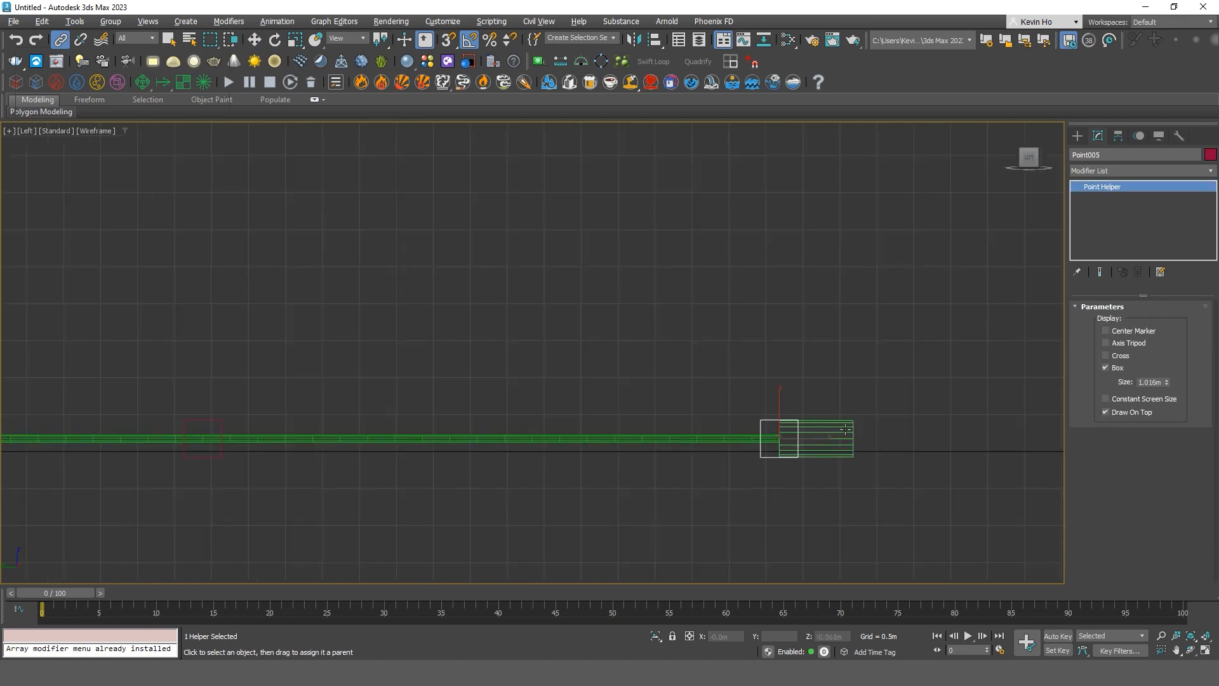
{"action": "left_click", "coordinate": [845, 436]}
{"action": "scroll", "coordinate": [846, 436], "scroll_direction": "down", "scroll_amount": 1}
{"action": "left_click", "coordinate": [846, 437]}
{"action": "key", "text": "w"}
Save the scene as 003_SplineIKAnimatingCable.max.
{"action": "scroll", "coordinate": [851, 441], "scroll_direction": "down", "scroll_amount": 4}
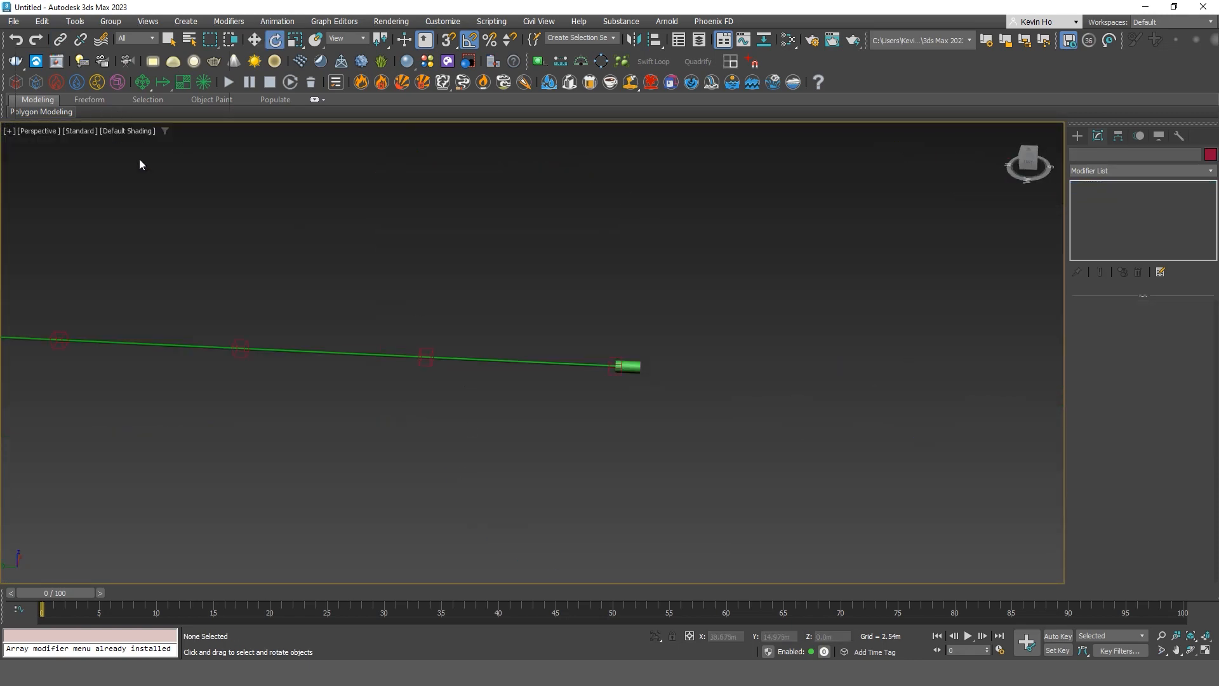
{"action": "middle_click_drag", "start_coordinate": [331, 219], "coordinate": [497, 255]}
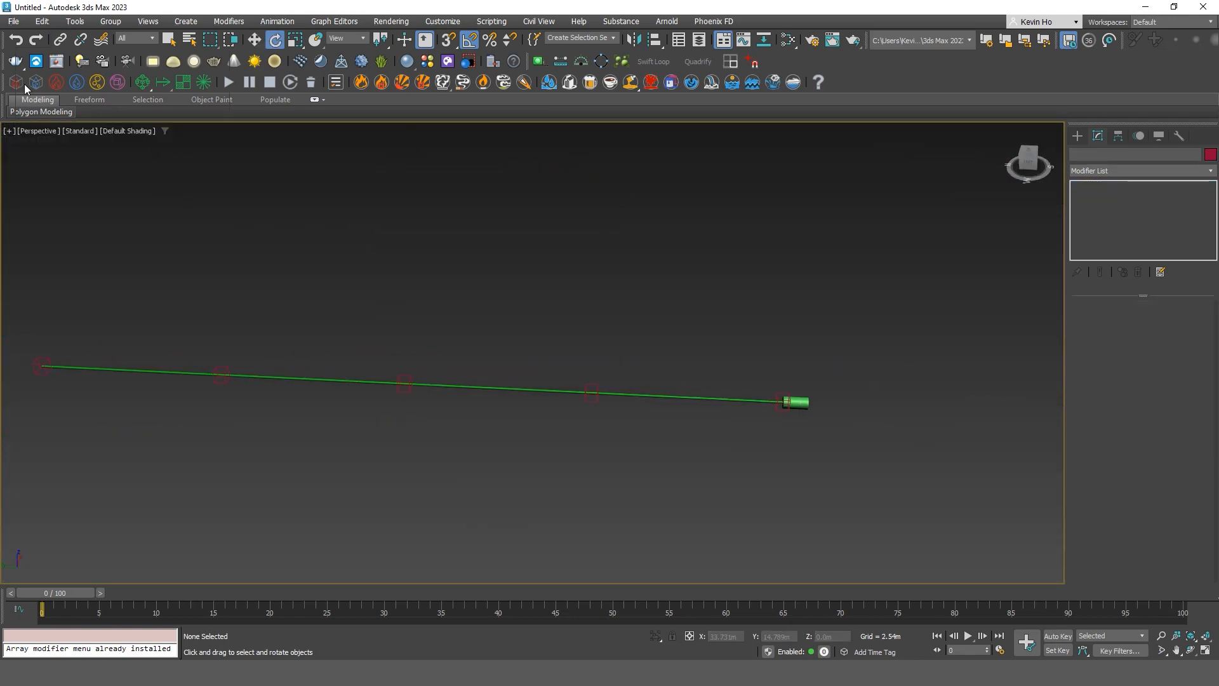
{"action": "left_click", "coordinate": [19, 23]}
{"action": "left_click", "coordinate": [55, 147]}
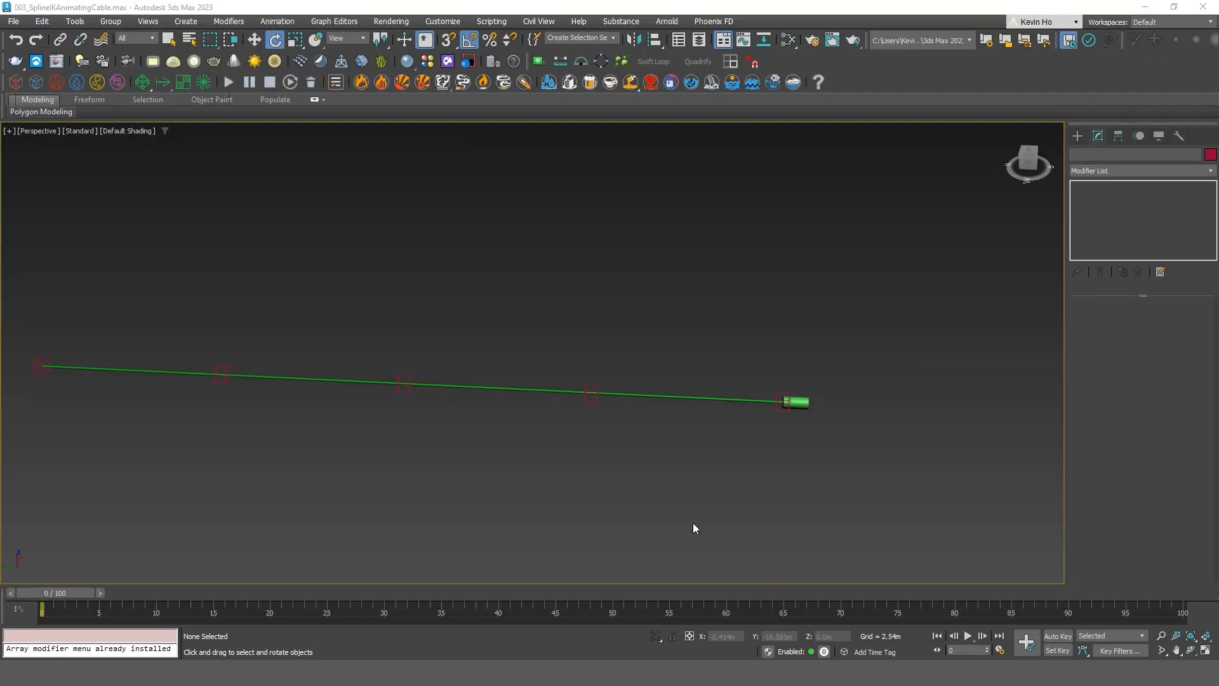
{"action": "scroll", "coordinate": [637, 455], "scroll_direction": "down", "scroll_amount": 6}
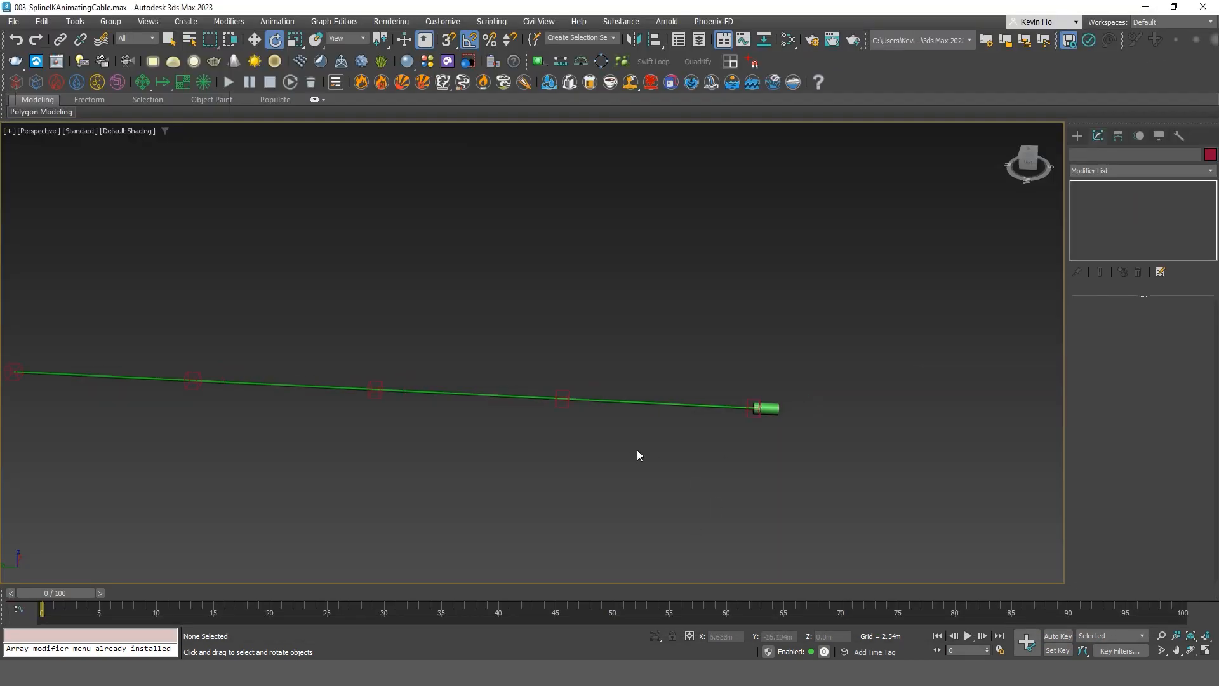
{"action": "middle_click_drag", "start_coordinate": [652, 477], "coordinate": [758, 456]}
{"action": "scroll", "coordinate": [713, 489], "scroll_direction": "up", "scroll_amount": 3}
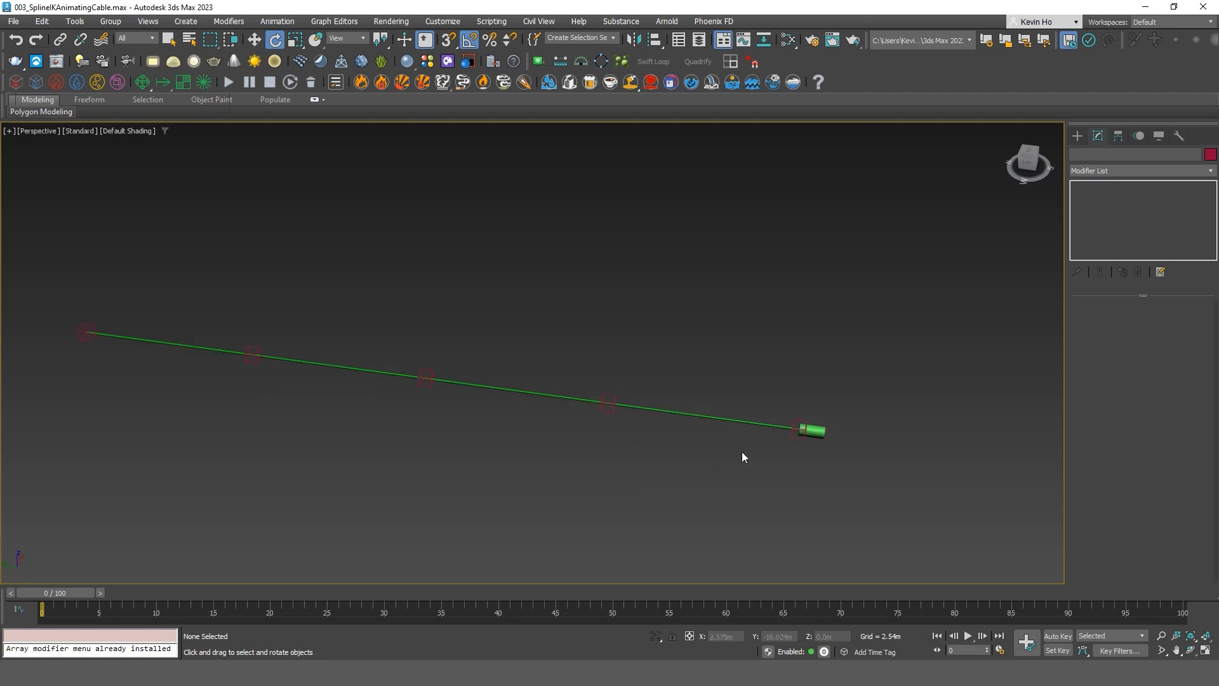
{"action": "middle_click_drag", "start_coordinate": [786, 318], "coordinate": [734, 332]}
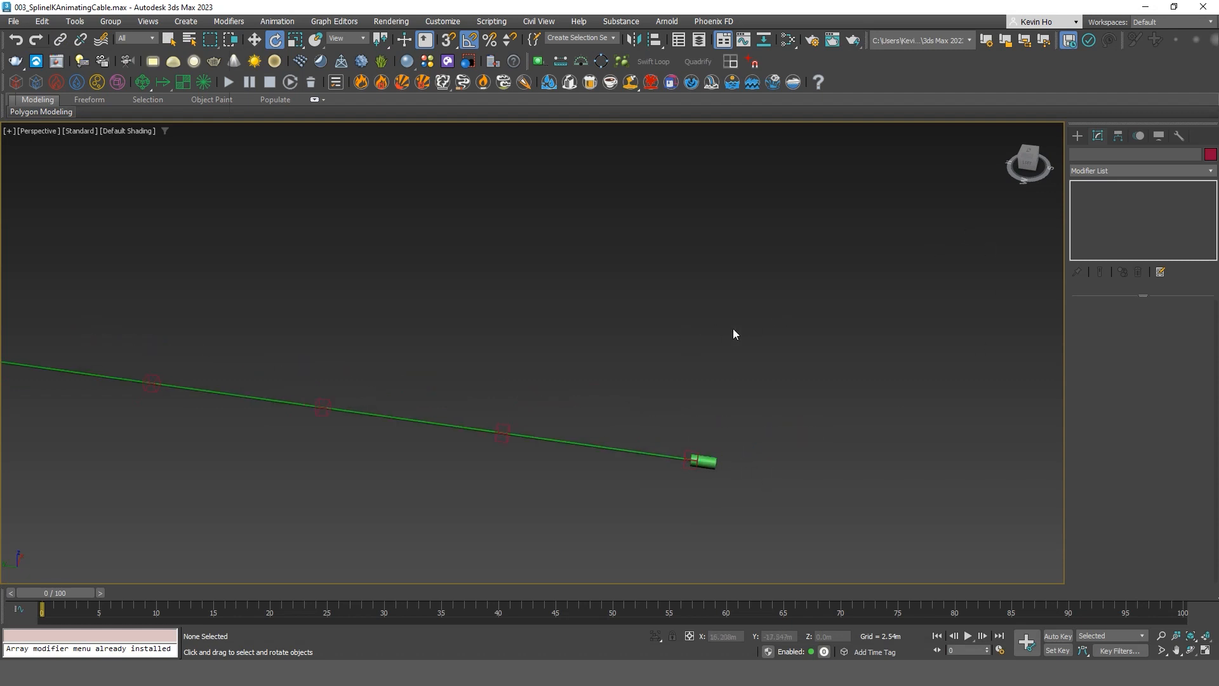
{"action": "scroll", "coordinate": [579, 476], "scroll_direction": "down", "scroll_amount": 4}
{"action": "left_click", "coordinate": [608, 465]}
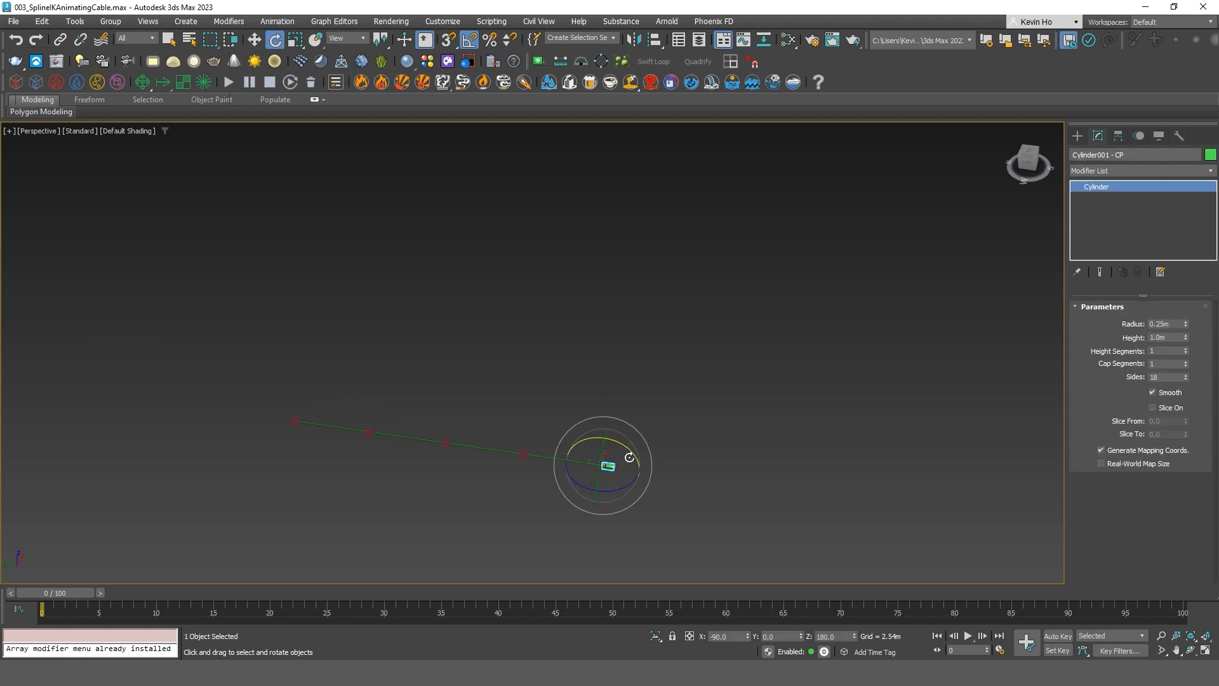
{"action": "middle_click_drag", "start_coordinate": [703, 381], "coordinate": [552, 379]}
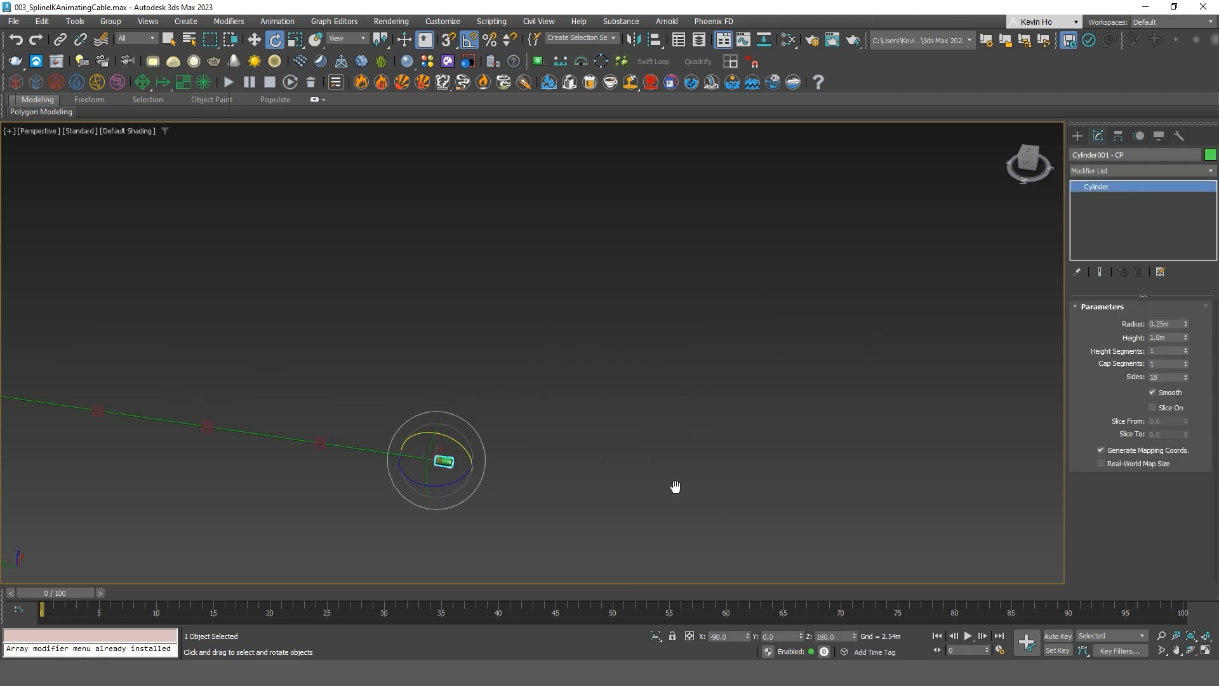
{"action": "middle_click_drag", "start_coordinate": [674, 485], "coordinate": [614, 450]}
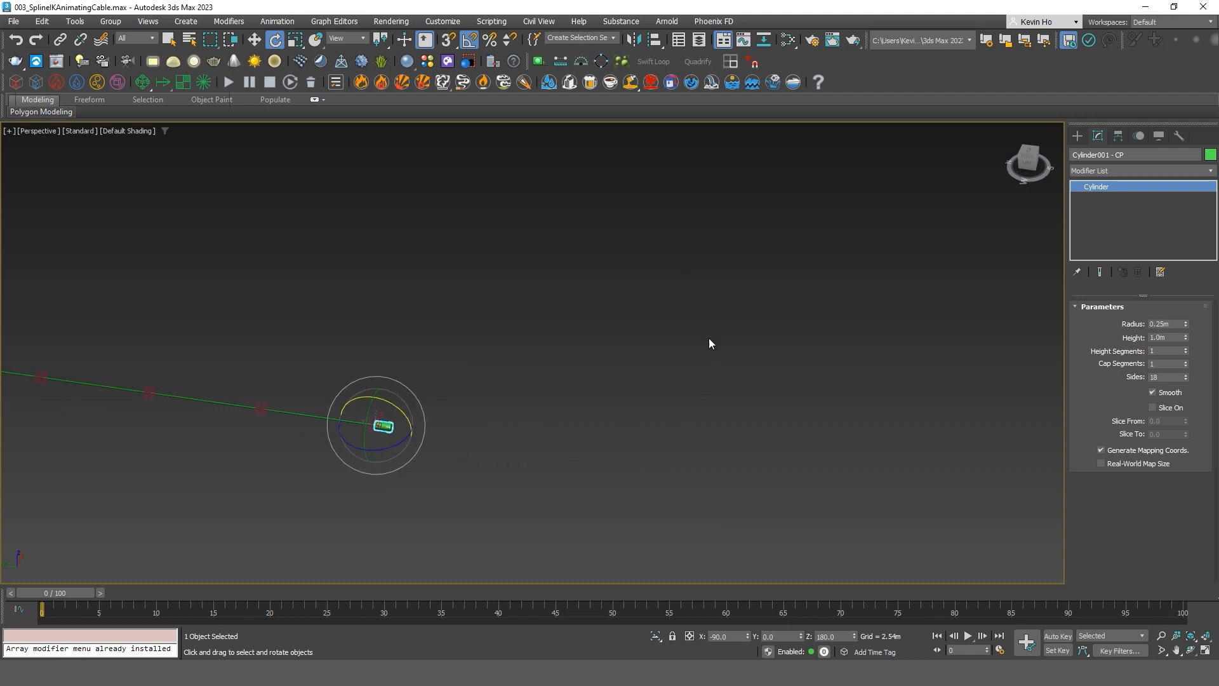
{"action": "middle_click_drag", "start_coordinate": [495, 415], "coordinate": [689, 397]}
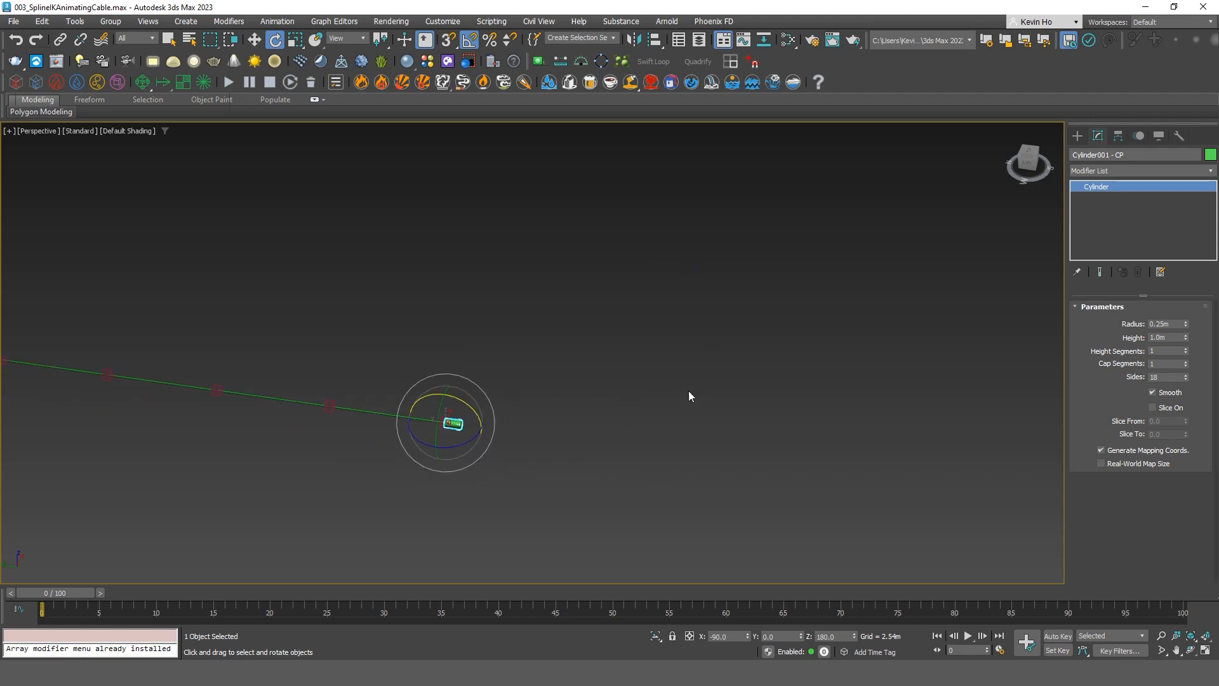
Open the Layer Explorer and make the VLS layer visible.
{"action": "left_click", "coordinate": [699, 40]}
{"action": "left_click", "coordinate": [574, 203]}
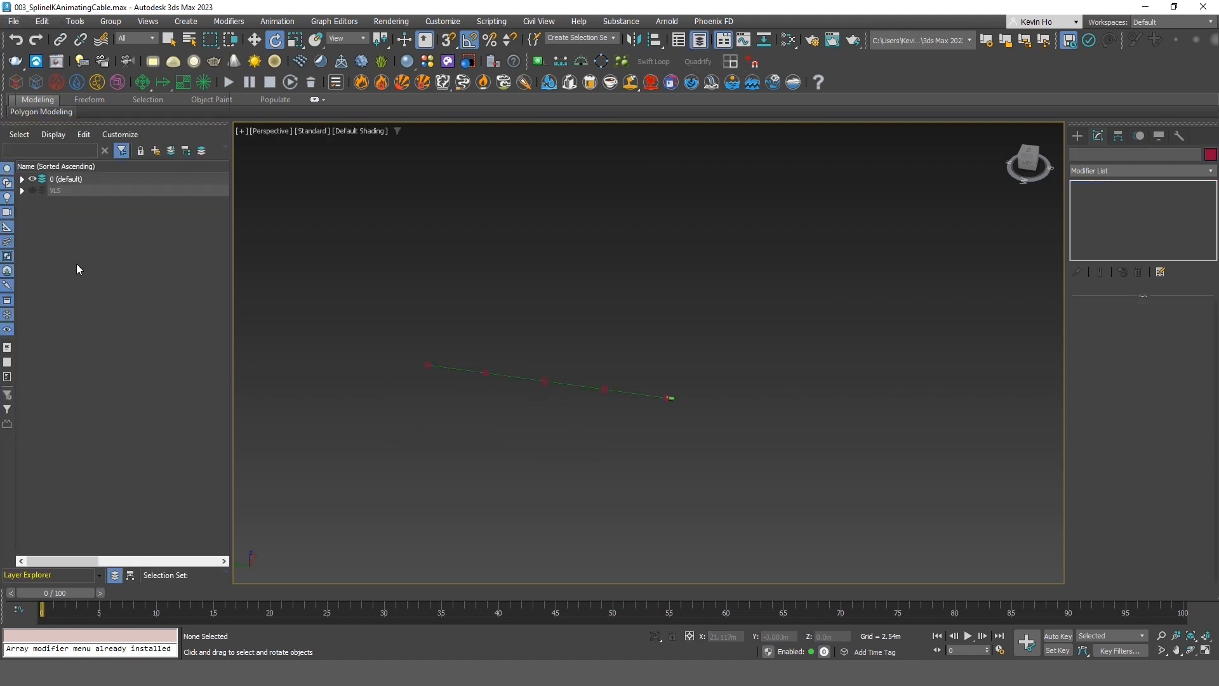
{"action": "left_click", "coordinate": [32, 191]}
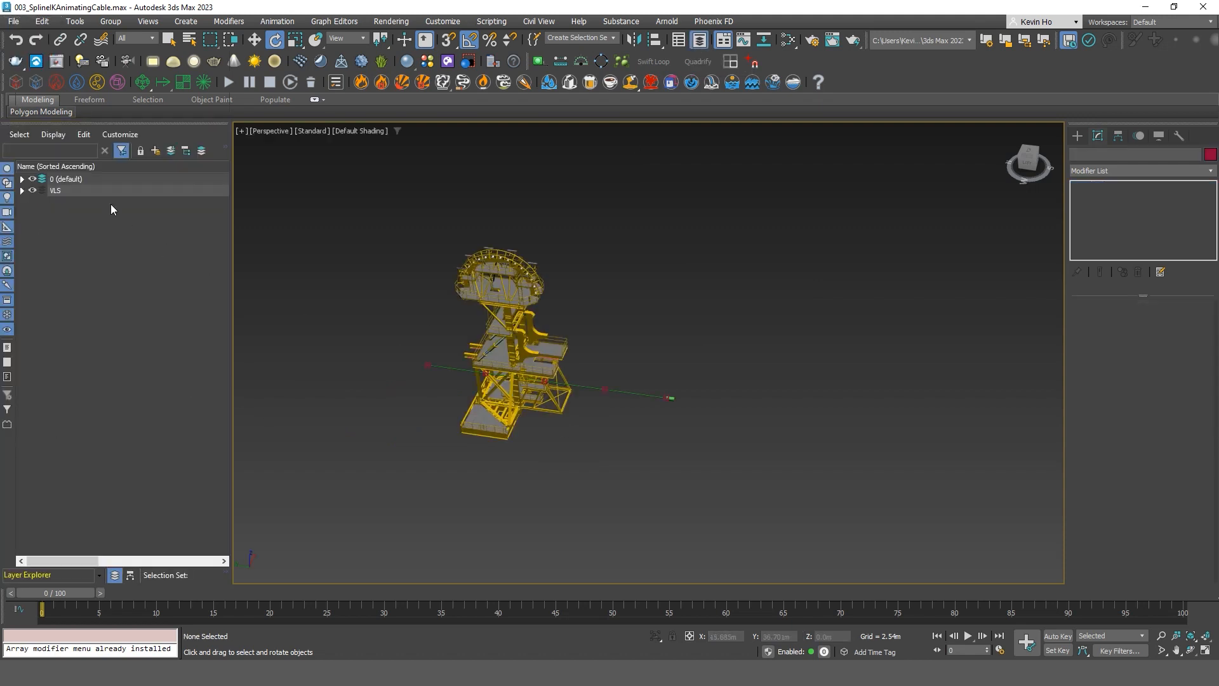
Move the control cylinder along the Y axis past the tower, to about Y 12.18 m.
{"action": "left_click", "coordinate": [674, 400]}
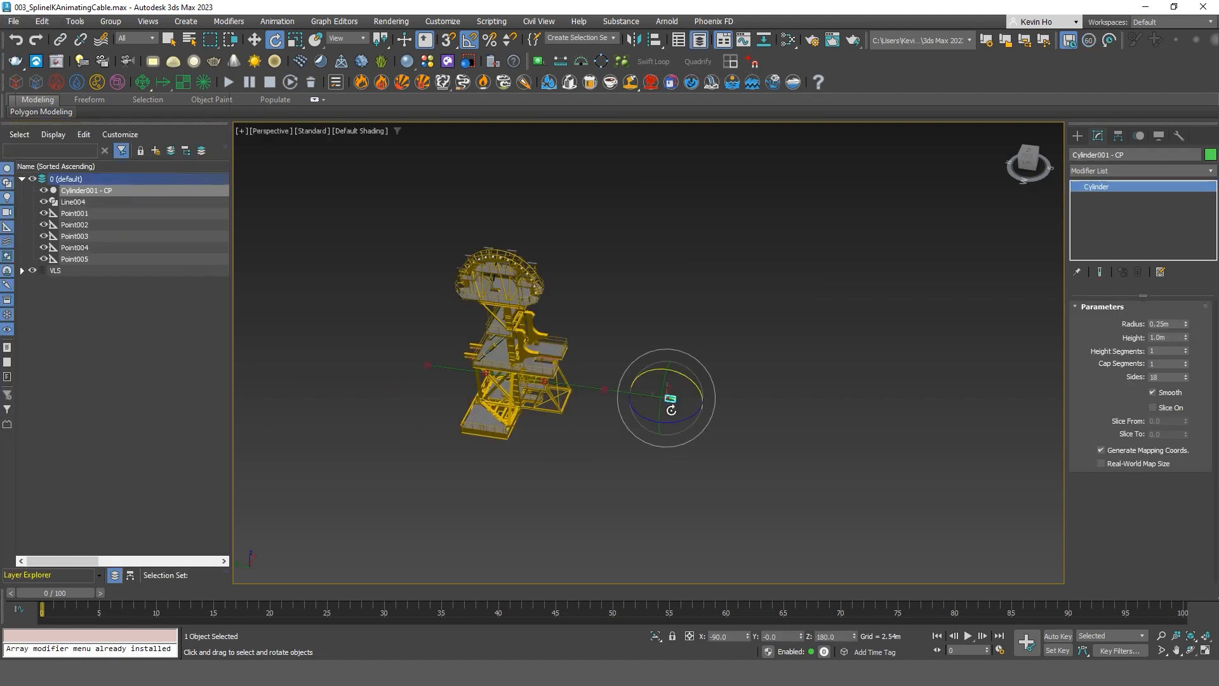
{"action": "scroll", "coordinate": [669, 408], "scroll_direction": "up", "scroll_amount": 4}
{"action": "key", "text": "w"}
{"action": "left_click_drag", "start_coordinate": [637, 389], "coordinate": [304, 320]}
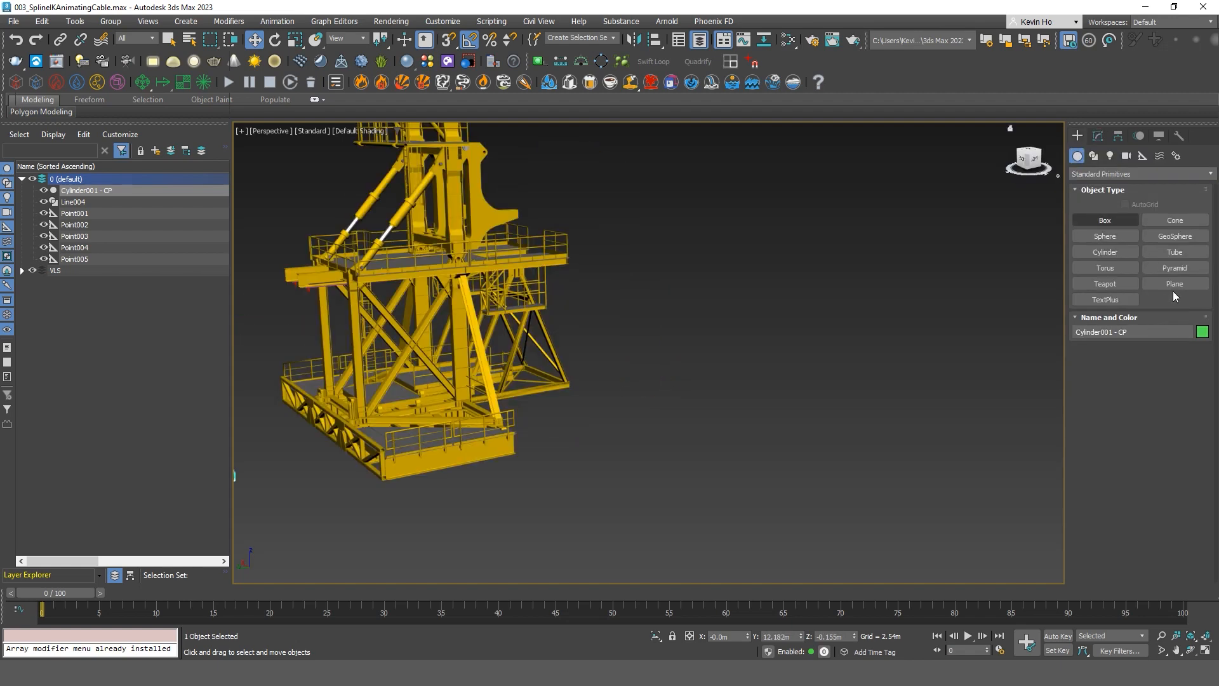
Create a plane about 24.1 m long and 18.6 m wide beside the tower and move it under the tower.
{"action": "left_click", "coordinate": [1172, 287]}
{"action": "left_click_drag", "start_coordinate": [619, 448], "coordinate": [1217, 453]}
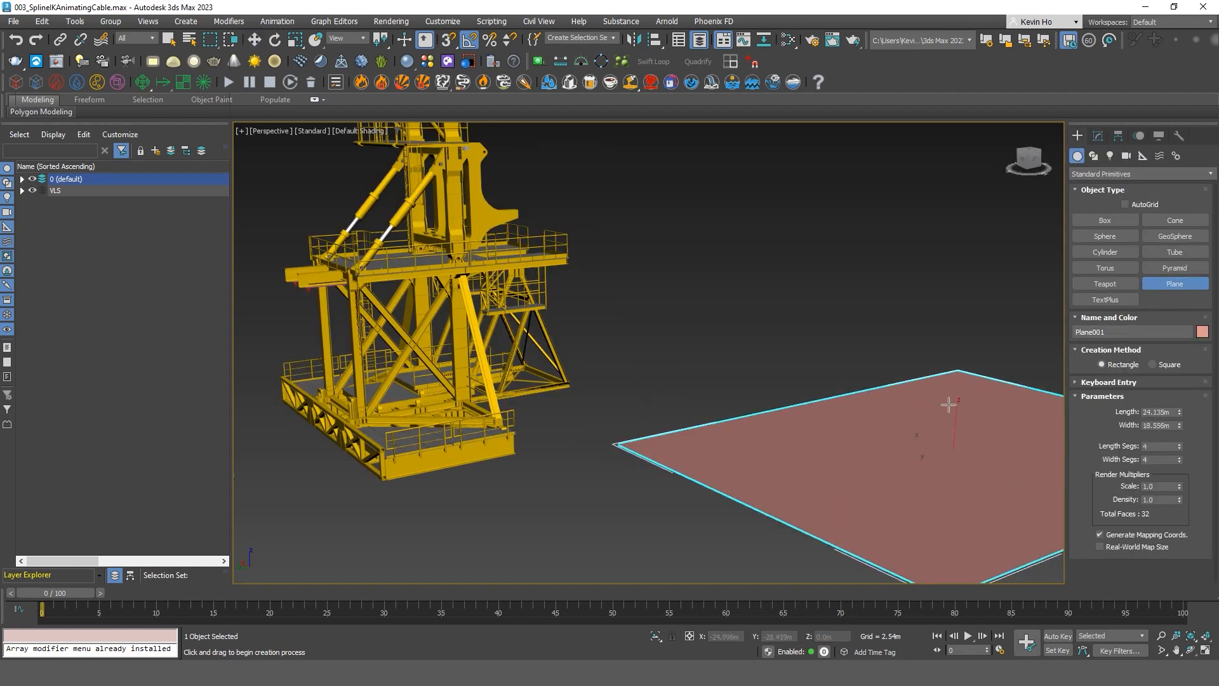
{"action": "middle_click_drag", "start_coordinate": [868, 310], "coordinate": [637, 295]}
{"action": "key", "text": "w"}
{"action": "left_click_drag", "start_coordinate": [686, 428], "coordinate": [93, 501]}
Copy the plane down to about Z -6.65 m, and move the copy along Y to about -13.70 m.
{"action": "middle_click_drag", "start_coordinate": [354, 463], "coordinate": [743, 479]}
{"action": "middle_click_drag", "start_coordinate": [634, 506], "coordinate": [508, 495], "text": "alt"}
{"action": "left_click_drag", "start_coordinate": [499, 416], "coordinate": [505, 538], "text": "shift"}
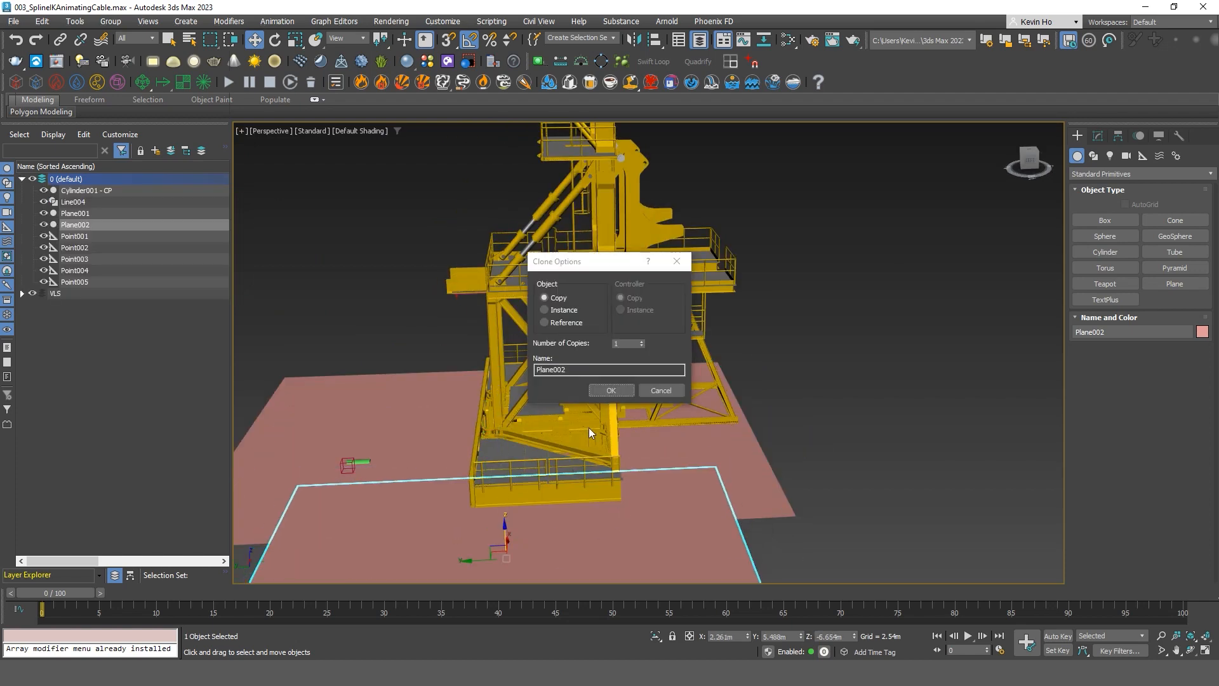
{"action": "left_click", "coordinate": [618, 392]}
{"action": "middle_click_drag", "start_coordinate": [560, 537], "coordinate": [549, 441]}
{"action": "left_click_drag", "start_coordinate": [465, 470], "coordinate": [791, 468]}
{"action": "mouse_move", "coordinate": [792, 468]}
{"action": "middle_mouse_down", "text": "alt"}
{"action": "mouse_move", "coordinate": [797, 444]}
{"action": "mouse_move", "coordinate": [830, 490]}
{"action": "mouse_move", "coordinate": [778, 451]}
{"action": "middle_mouse_up", "text": "alt"}
{"action": "left_click_drag", "start_coordinate": [834, 449], "coordinate": [881, 455]}
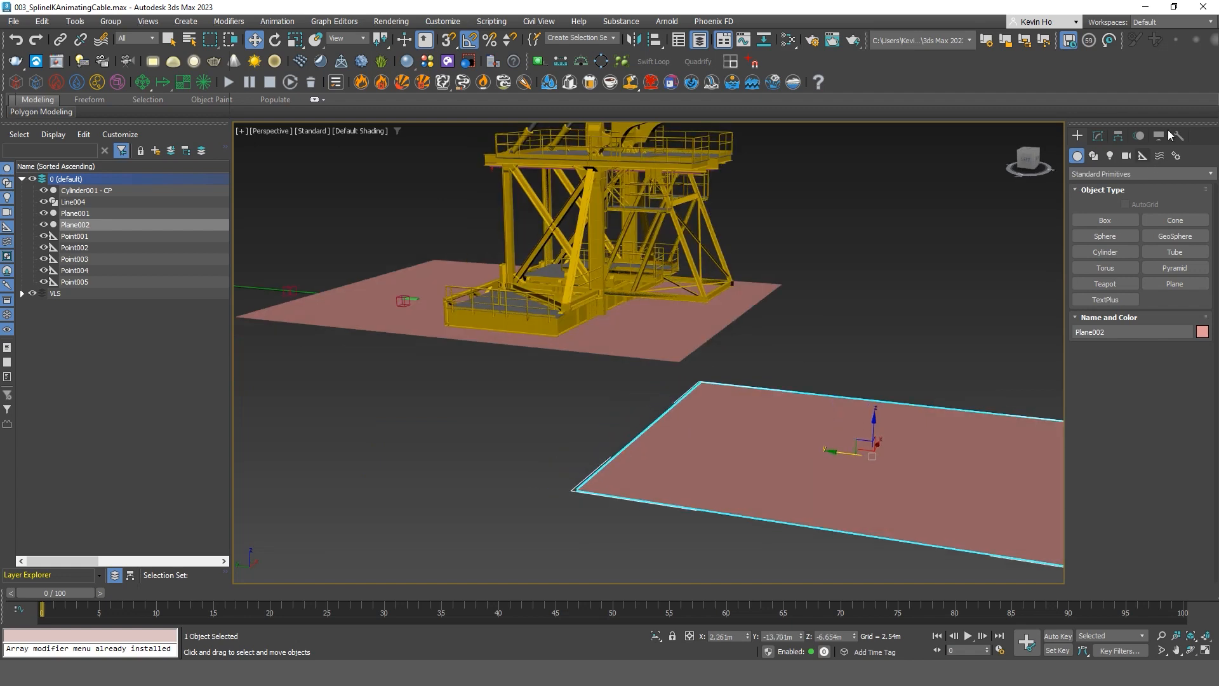
Change the lower plane's object color to light blue.
{"action": "left_click", "coordinate": [1097, 135]}
{"action": "left_click", "coordinate": [1211, 155]}
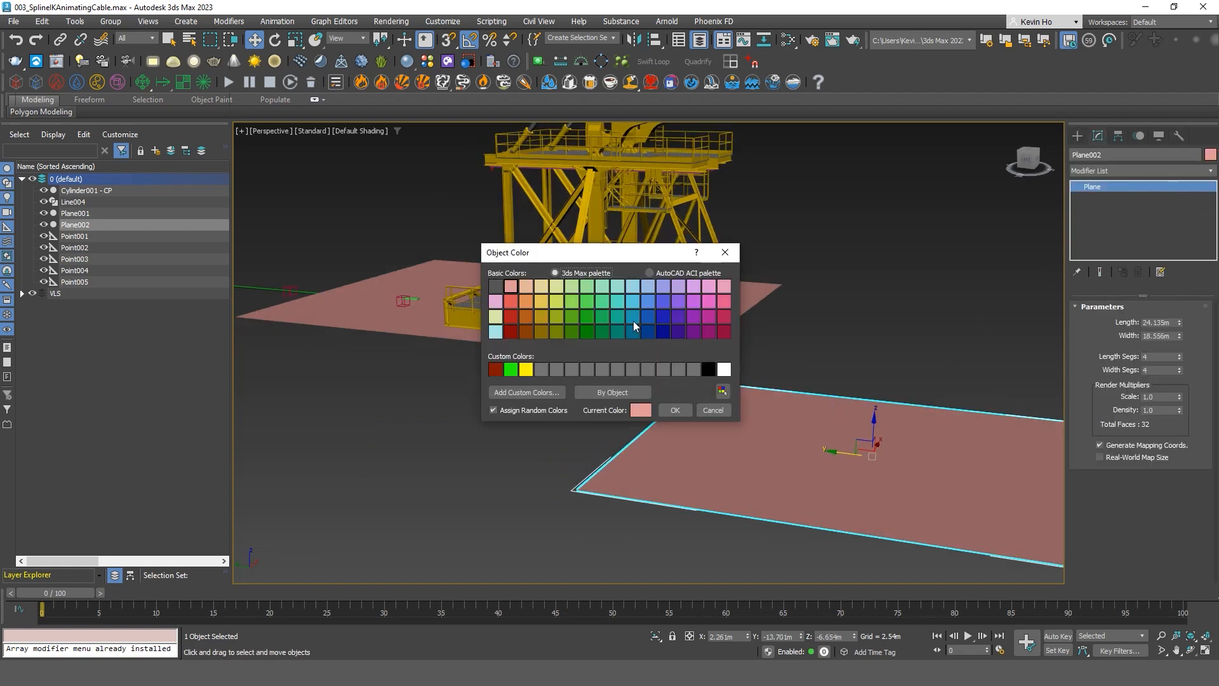
{"action": "left_click", "coordinate": [631, 300]}
{"action": "left_click", "coordinate": [675, 409]}
Make the lower plane see-through in its object properties and deselect it.
{"action": "right_click", "coordinate": [838, 393]}
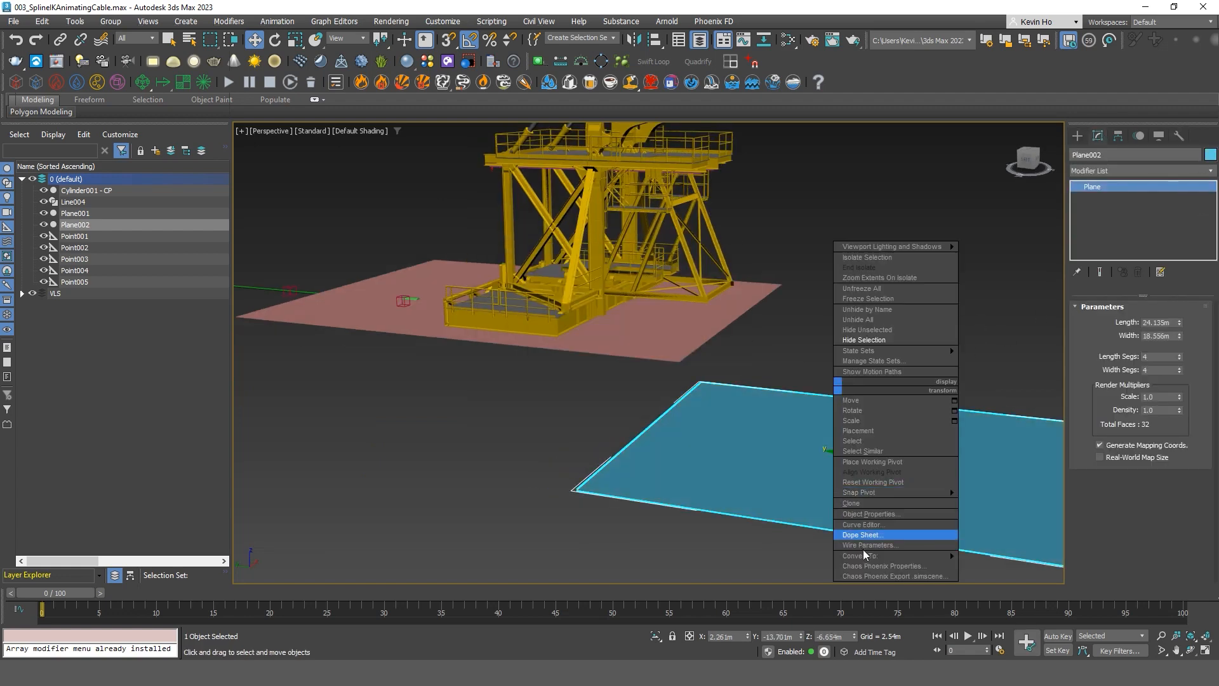
{"action": "left_click", "coordinate": [869, 513]}
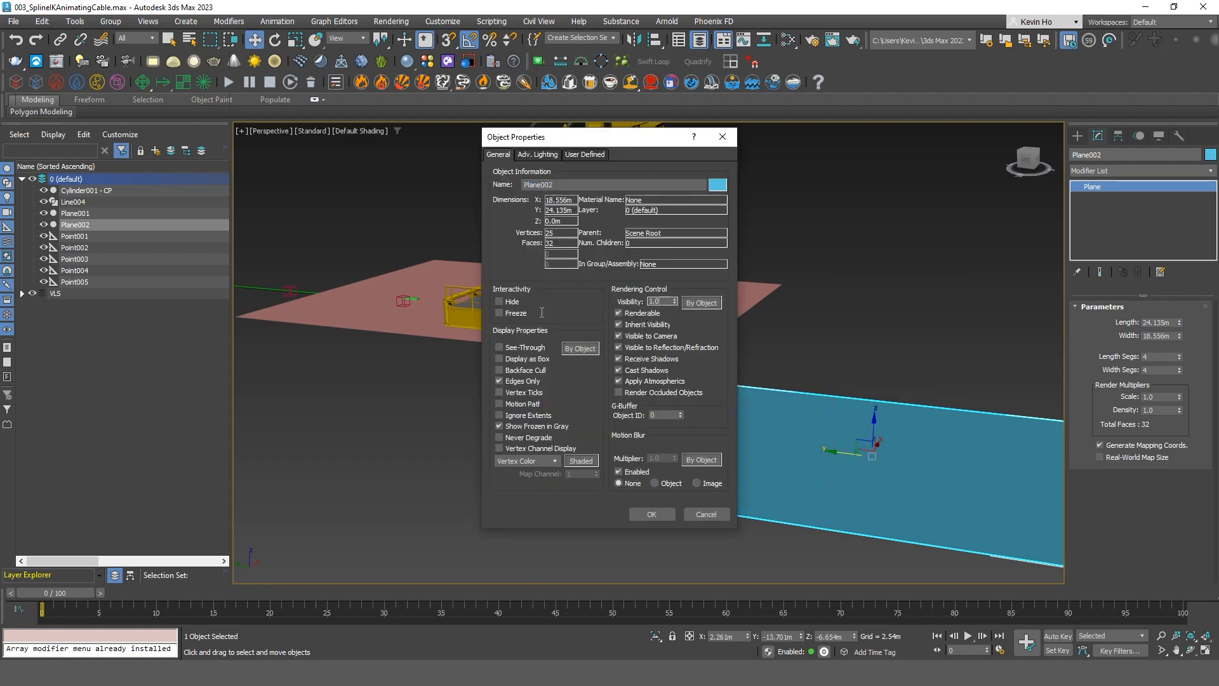
{"action": "left_click", "coordinate": [645, 513]}
{"action": "middle_click_drag", "start_coordinate": [724, 419], "coordinate": [782, 481], "text": "alt"}
{"action": "left_click", "coordinate": [851, 301]}
{"action": "scroll", "coordinate": [678, 374], "scroll_direction": "down", "scroll_amount": 5}
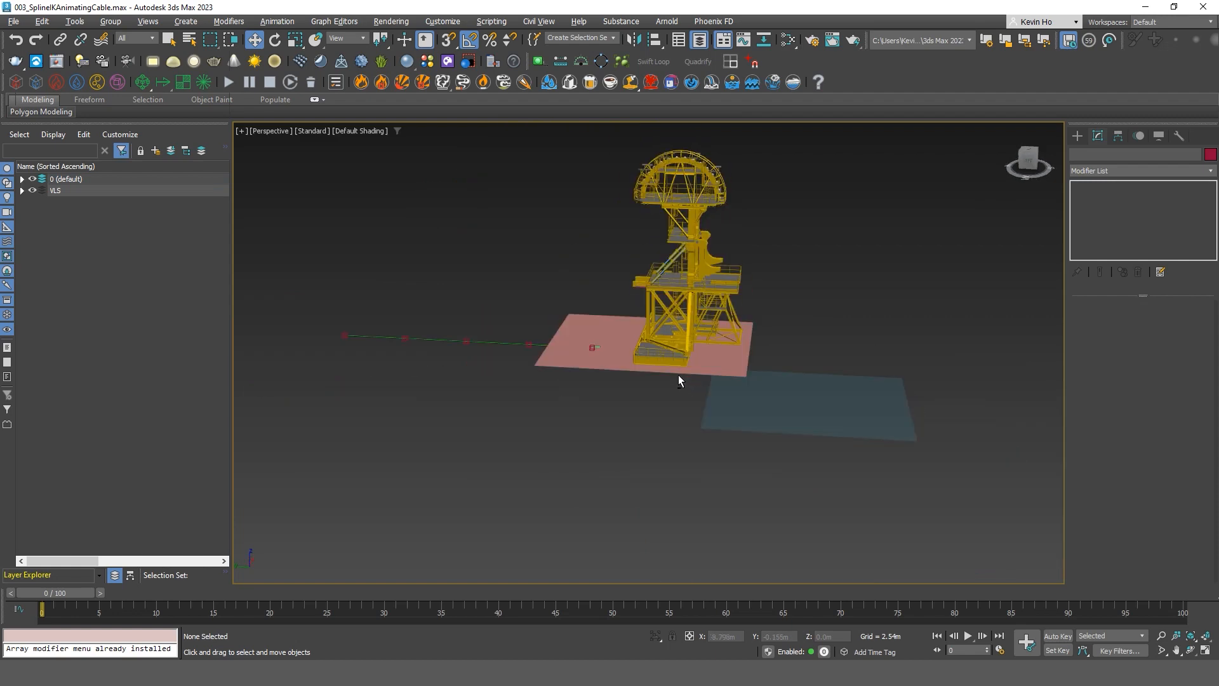
Raise the control cylinder along Z to about 0.22 m so it sits on the upper plane.
{"action": "middle_click_drag", "start_coordinate": [678, 374], "coordinate": [562, 375], "text": "alt"}
{"action": "scroll", "coordinate": [650, 325], "scroll_direction": "up", "scroll_amount": 8}
{"action": "scroll", "coordinate": [650, 324], "scroll_direction": "up", "scroll_amount": 4}
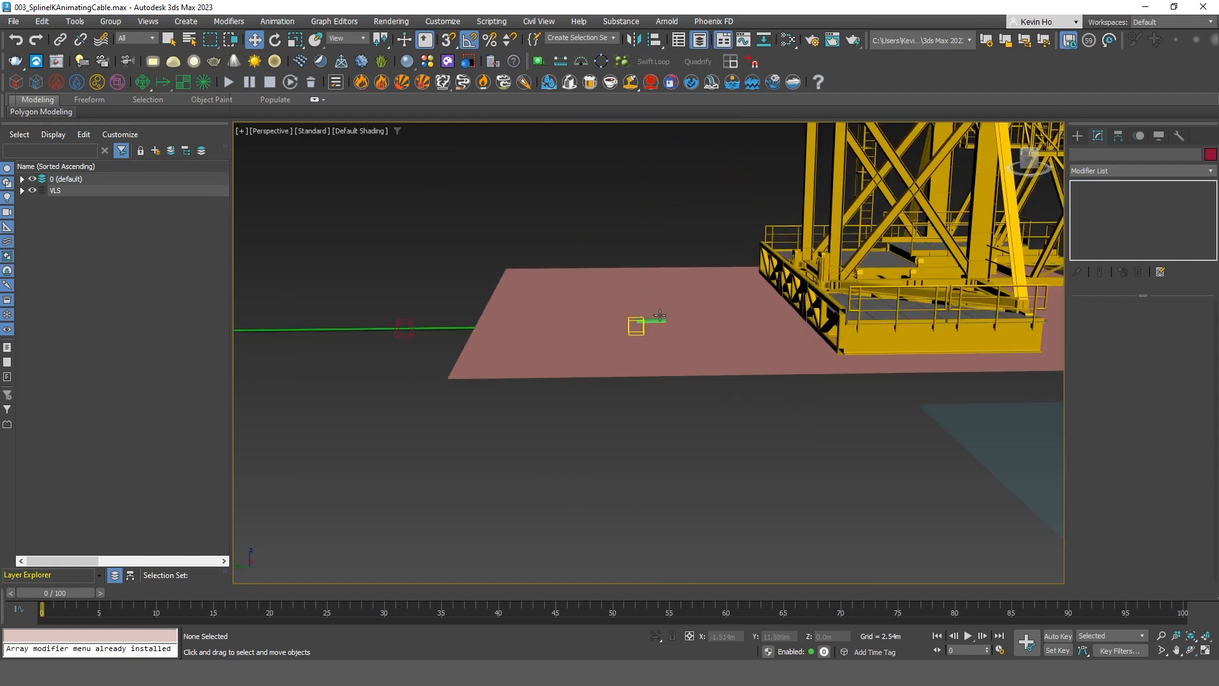
{"action": "left_click", "coordinate": [645, 322]}
{"action": "scroll", "coordinate": [626, 305], "scroll_direction": "up", "scroll_amount": 4}
{"action": "left_click_drag", "start_coordinate": [626, 305], "coordinate": [636, 275]}
{"action": "scroll", "coordinate": [508, 355], "scroll_direction": "down", "scroll_amount": 3}
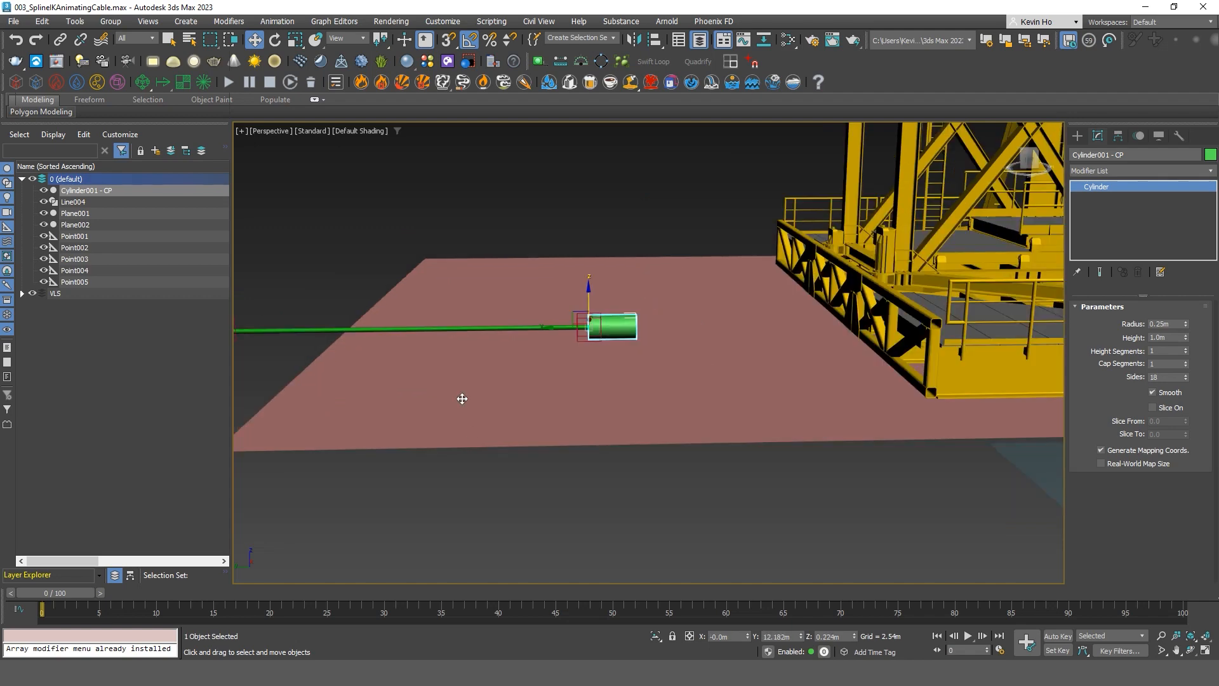
Convert the upper plane under the tower to an Editable Poly.
{"action": "left_click", "coordinate": [596, 399]}
{"action": "scroll", "coordinate": [584, 317], "scroll_direction": "up", "scroll_amount": 3}
{"action": "right_click", "coordinate": [584, 317]}
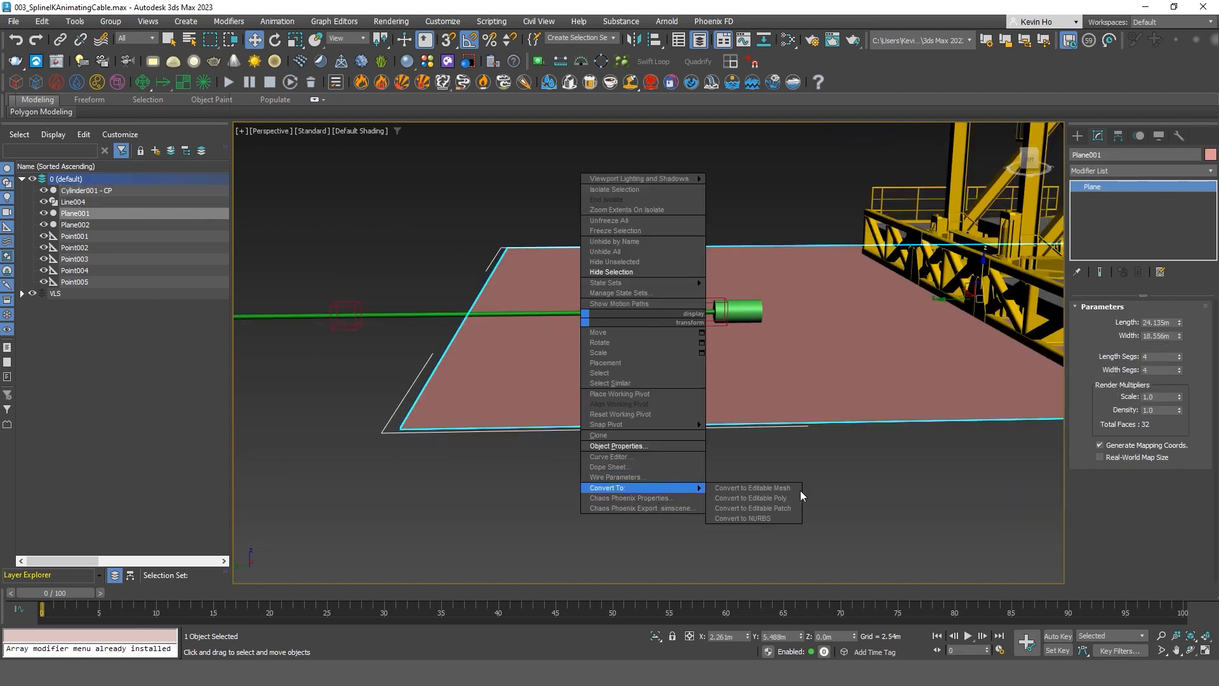
{"action": "left_click", "coordinate": [749, 497]}
Extend the upper plane beyond the hose's far end by moving its five edge vertices along Y to about 56.47 m.
{"action": "middle_click_drag", "start_coordinate": [539, 463], "coordinate": [534, 494], "text": "alt"}
{"action": "key", "text": "1"}
{"action": "left_click_drag", "start_coordinate": [426, 230], "coordinate": [424, 229]}
{"action": "scroll", "coordinate": [493, 412], "scroll_direction": "down", "scroll_amount": 4}
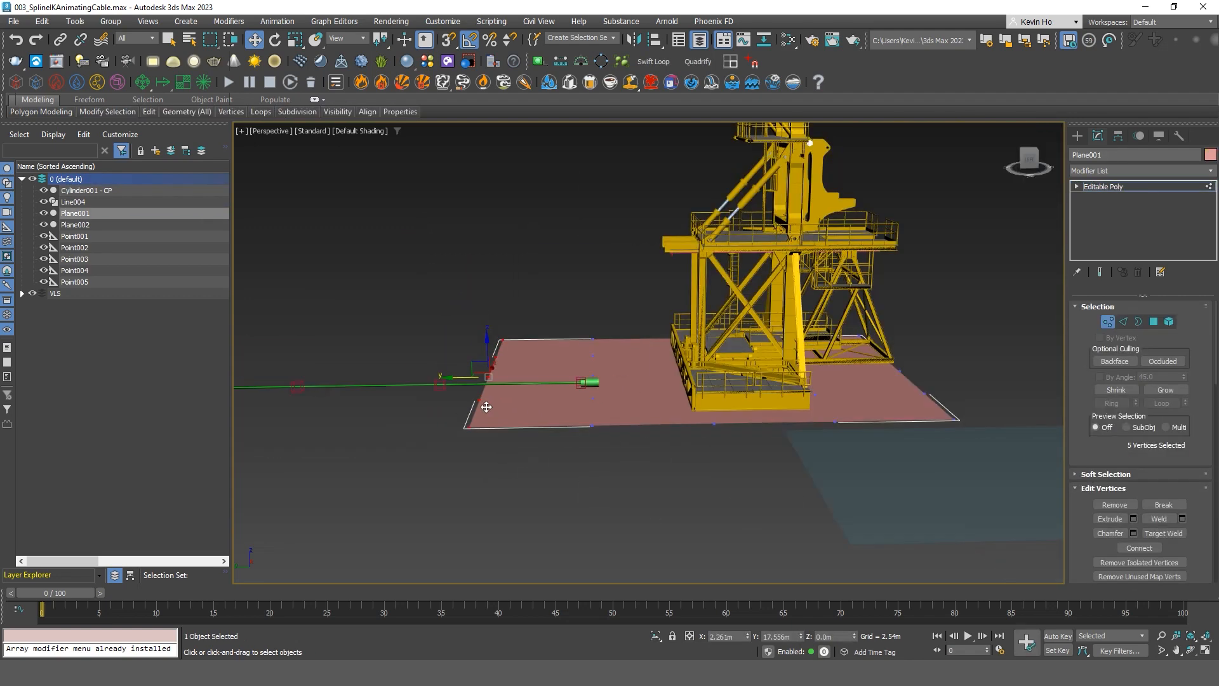
{"action": "left_click_drag", "start_coordinate": [452, 387], "coordinate": [127, 415]}
{"action": "middle_click_drag", "start_coordinate": [295, 411], "coordinate": [629, 399]}
{"action": "left_click_drag", "start_coordinate": [392, 387], "coordinate": [302, 385]}
{"action": "middle_click_drag", "start_coordinate": [673, 402], "coordinate": [638, 421], "text": "alt"}
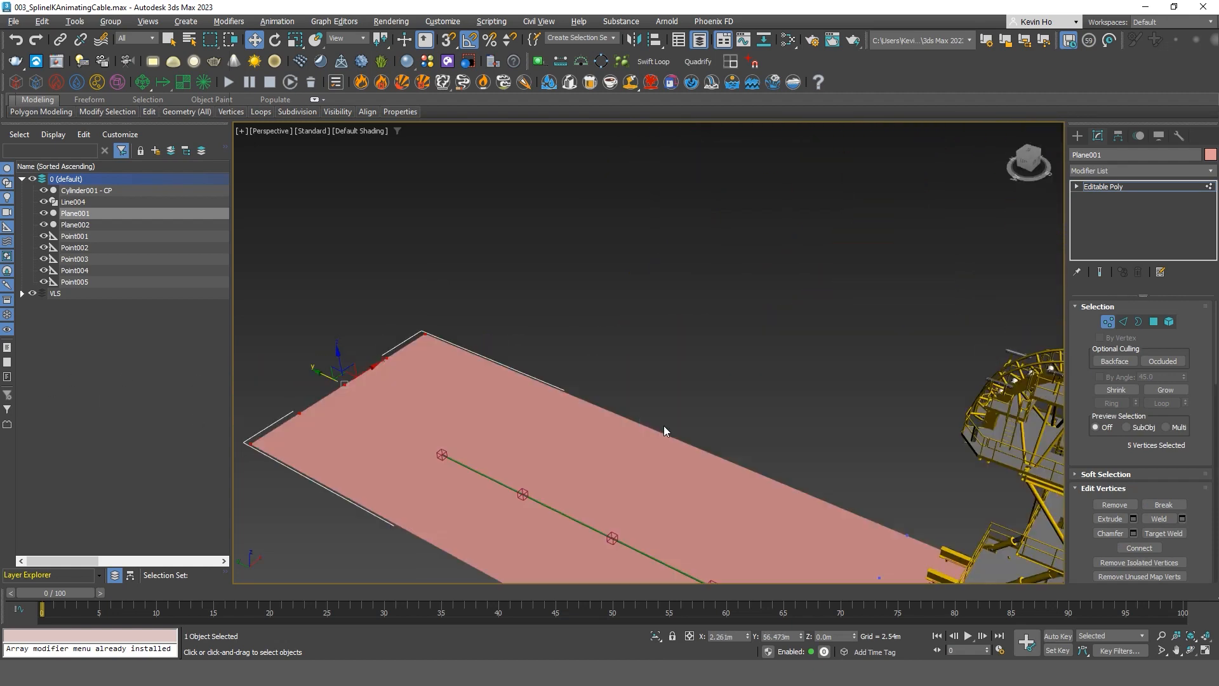
{"action": "key", "text": "1"}
Try raising the control cylinder to about Z 13.26 m beside the tower and undo the move.
{"action": "middle_click_drag", "start_coordinate": [745, 383], "coordinate": [914, 483], "text": "alt"}
{"action": "middle_click_drag", "start_coordinate": [915, 483], "coordinate": [661, 326]}
{"action": "scroll", "coordinate": [850, 380], "scroll_direction": "up", "scroll_amount": 3}
{"action": "left_click", "coordinate": [686, 353]}
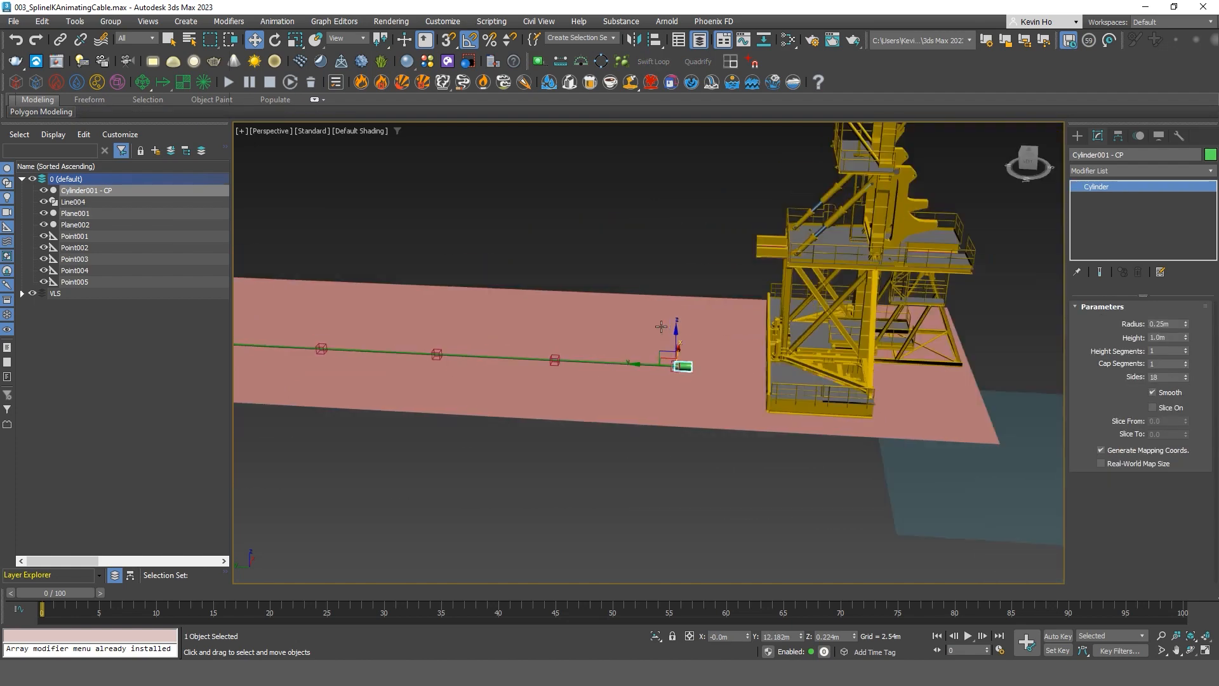
{"action": "left_click_drag", "start_coordinate": [676, 333], "coordinate": [676, 133]}
{"action": "middle_click_drag", "start_coordinate": [742, 313], "coordinate": [815, 200], "text": "alt"}
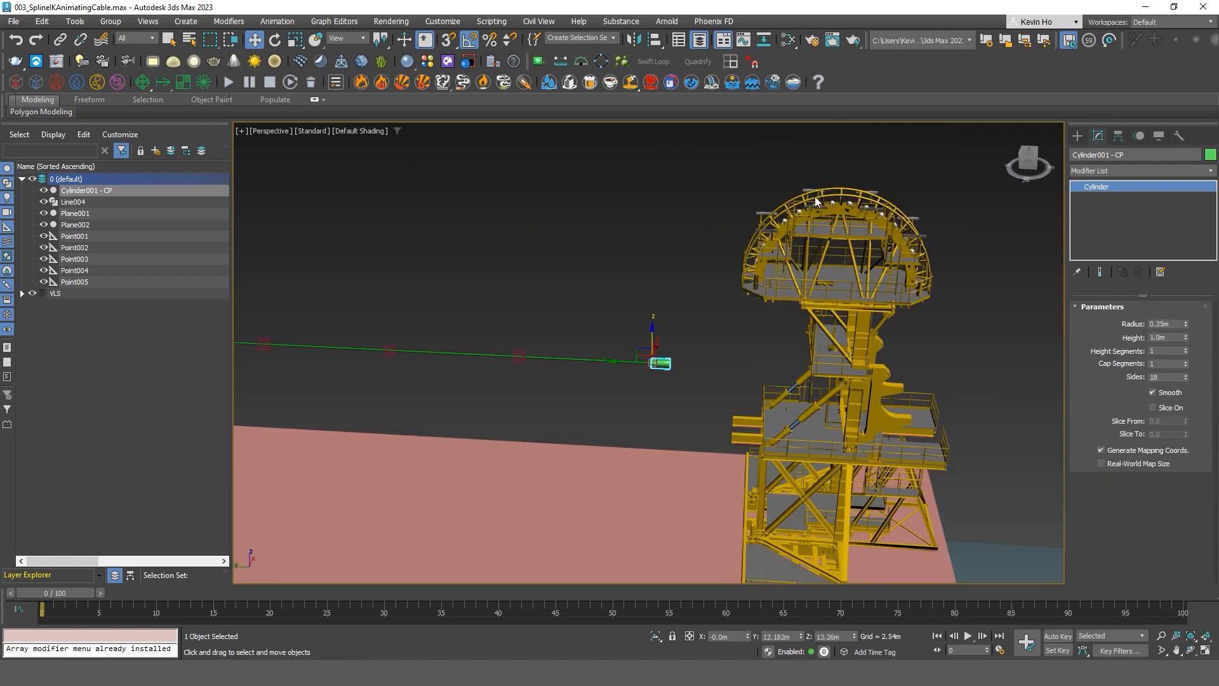
{"action": "middle_click_drag", "start_coordinate": [944, 308], "coordinate": [660, 223], "text": "alt"}
{"action": "key", "text": "ctrl+z"}
Move the control cylinder along X to about 2.33 m, in line with the tower's center, and check it in perspective.
{"action": "middle_click_drag", "start_coordinate": [681, 312], "coordinate": [657, 370], "text": "alt"}
{"action": "key", "text": "alt+w"}
{"action": "middle_click", "coordinate": [520, 287]}
{"action": "key", "text": "alt+w"}
{"action": "middle_click_drag", "start_coordinate": [519, 287], "coordinate": [516, 474]}
{"action": "scroll", "coordinate": [635, 489], "scroll_direction": "down", "scroll_amount": 6}
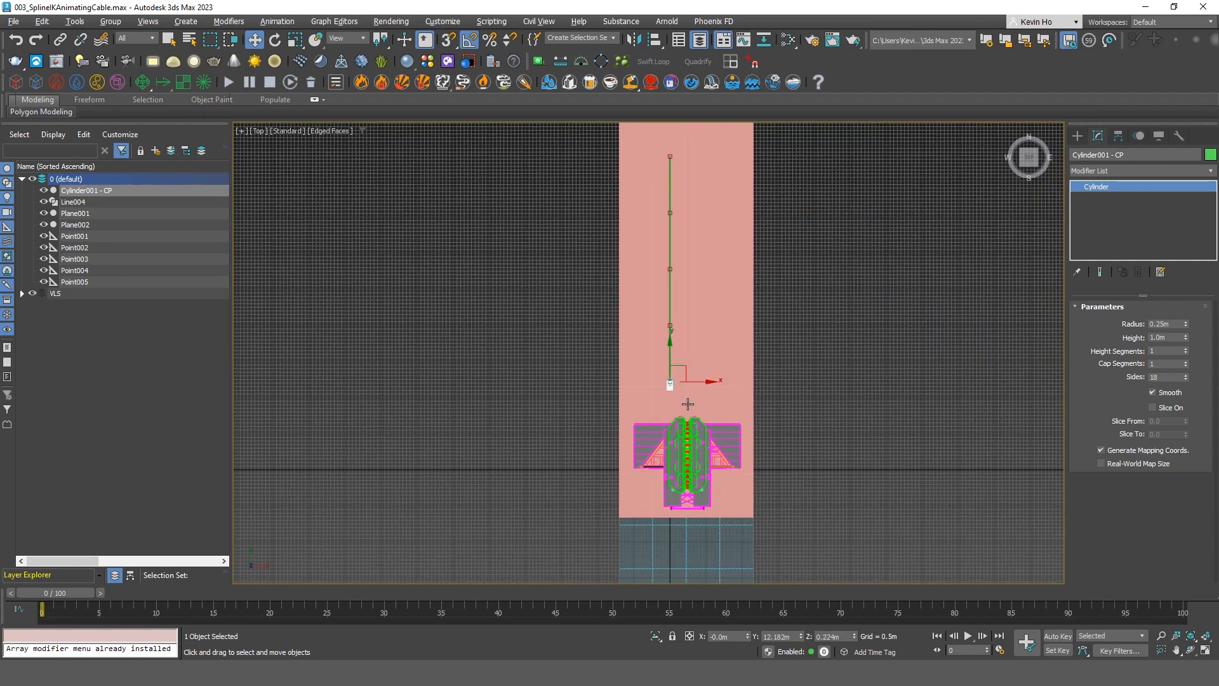
{"action": "scroll", "coordinate": [688, 405], "scroll_direction": "up", "scroll_amount": 6}
{"action": "left_click_drag", "start_coordinate": [672, 343], "coordinate": [719, 345]}
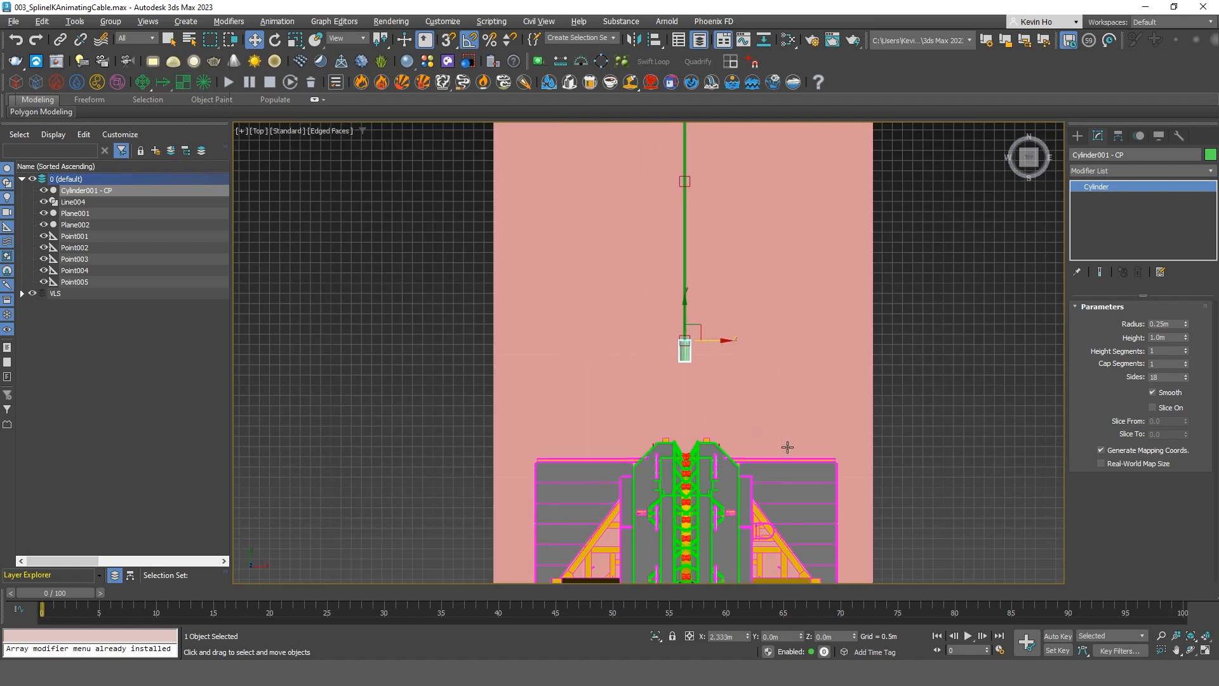
{"action": "key", "text": "alt+w"}
{"action": "middle_click", "coordinate": [800, 479]}
{"action": "key", "text": "alt+w"}
{"action": "middle_click_drag", "start_coordinate": [800, 479], "coordinate": [654, 341], "text": "alt"}
{"action": "scroll", "coordinate": [642, 383], "scroll_direction": "up", "scroll_amount": 3}
{"action": "scroll", "coordinate": [675, 295], "scroll_direction": "up", "scroll_amount": 3}
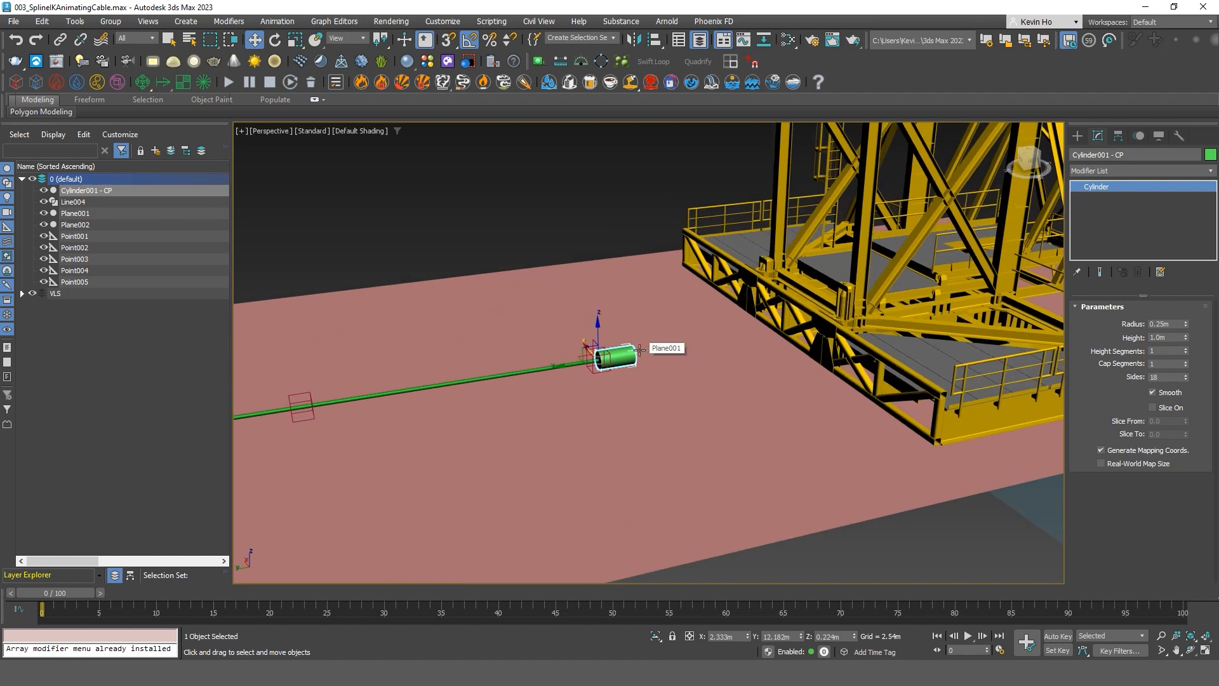
Switch to the Left view and create a new layer named PathFollow.
{"action": "key", "text": "alt+w"}
{"action": "key", "text": "alt+w"}
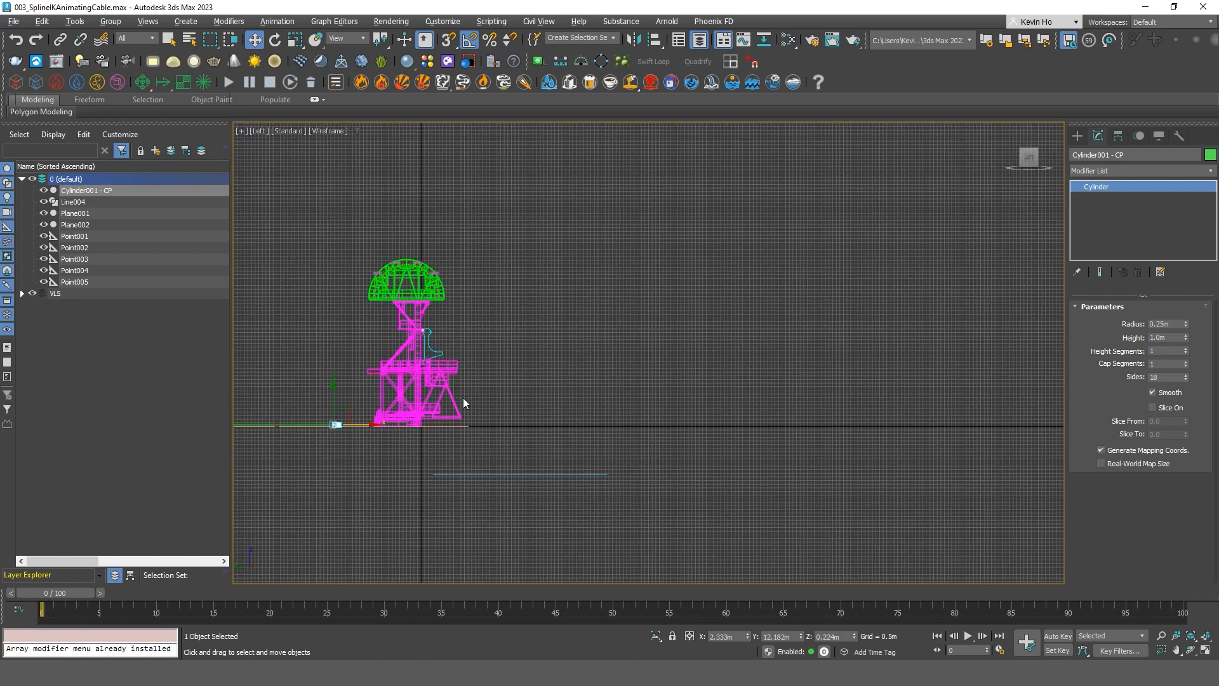
{"action": "scroll", "coordinate": [571, 320], "scroll_direction": "up", "scroll_amount": 2}
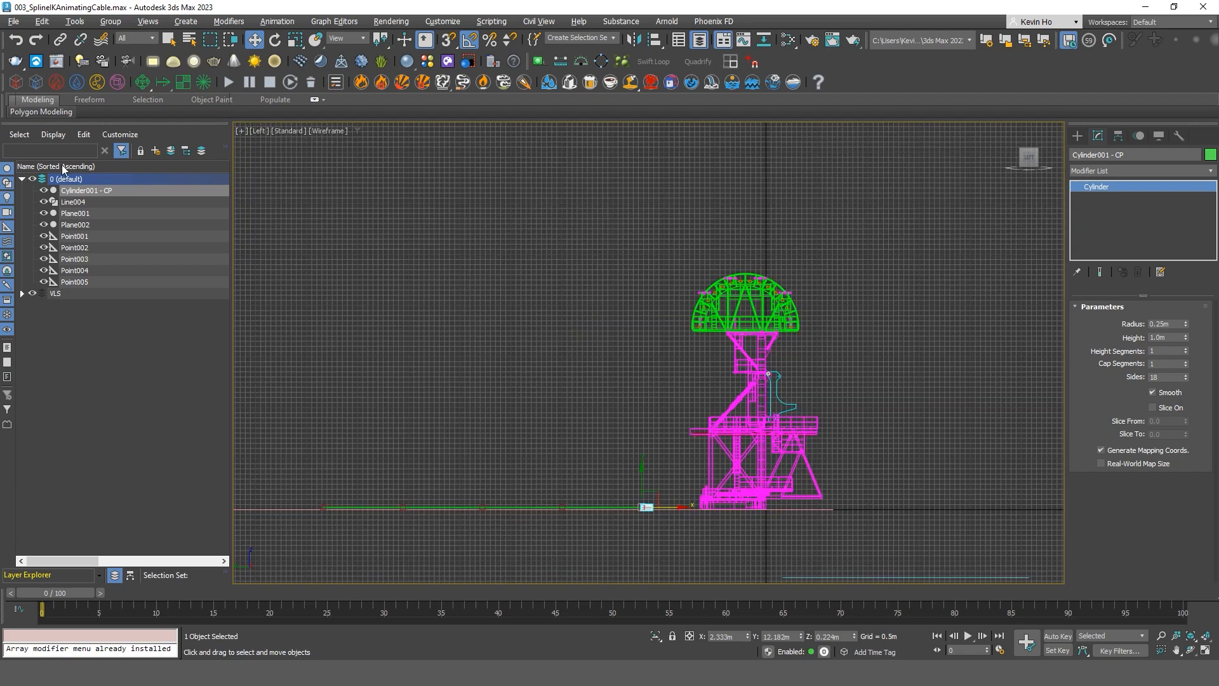
{"action": "left_click", "coordinate": [112, 375]}
{"action": "left_click", "coordinate": [155, 151]}
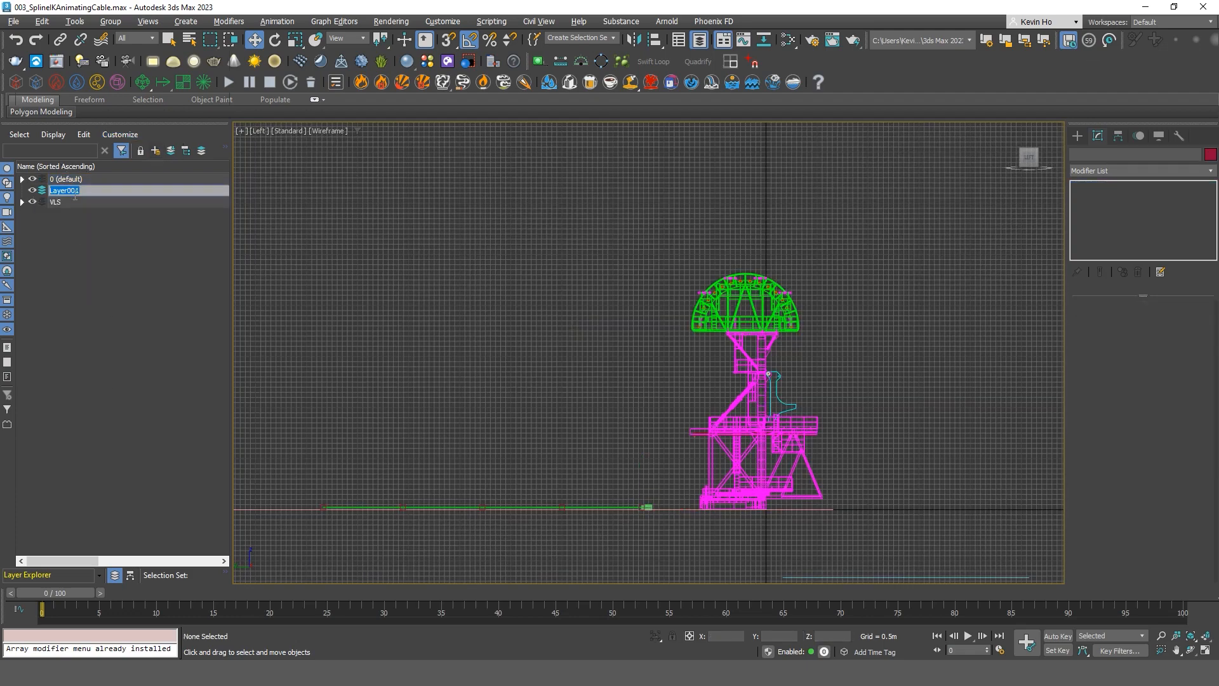
{"action": "type", "text": "PathFollow"}
{"action": "key", "text": "Return"}
Draw a seven-point NURBS Point Curve from the hose, up and over the tower's arch, down to its base and past the lower plane.
{"action": "middle_click_drag", "start_coordinate": [670, 506], "coordinate": [645, 511]}
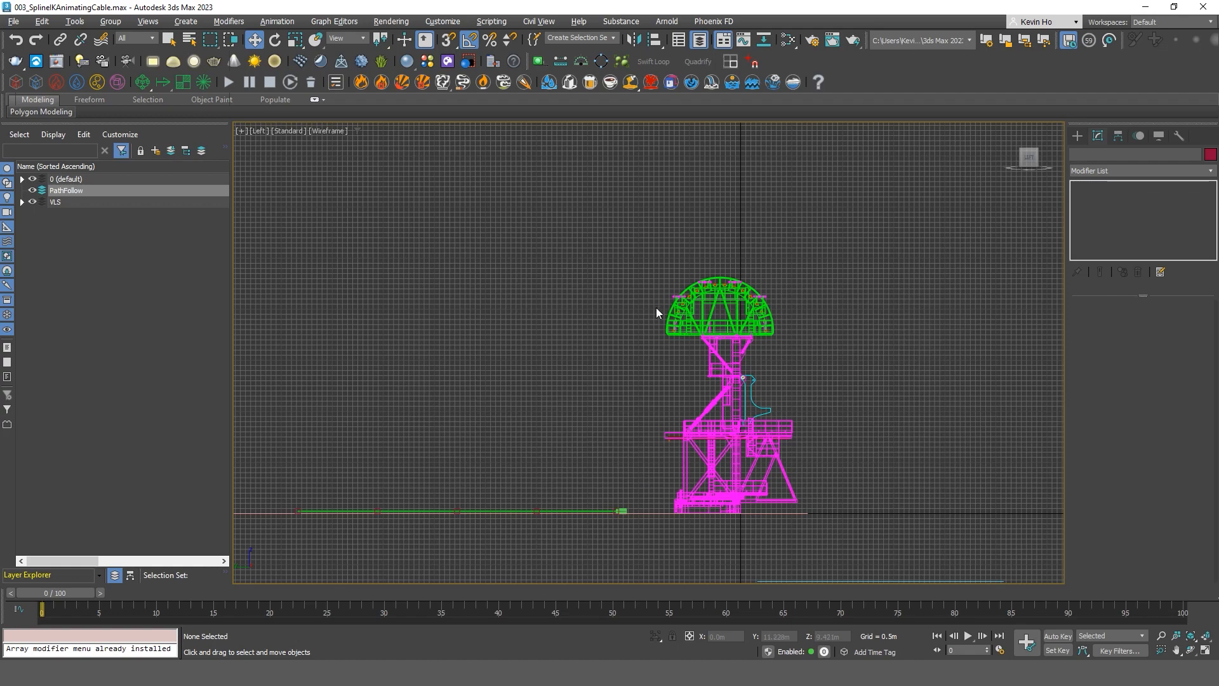
{"action": "middle_click_drag", "start_coordinate": [743, 426], "coordinate": [722, 345]}
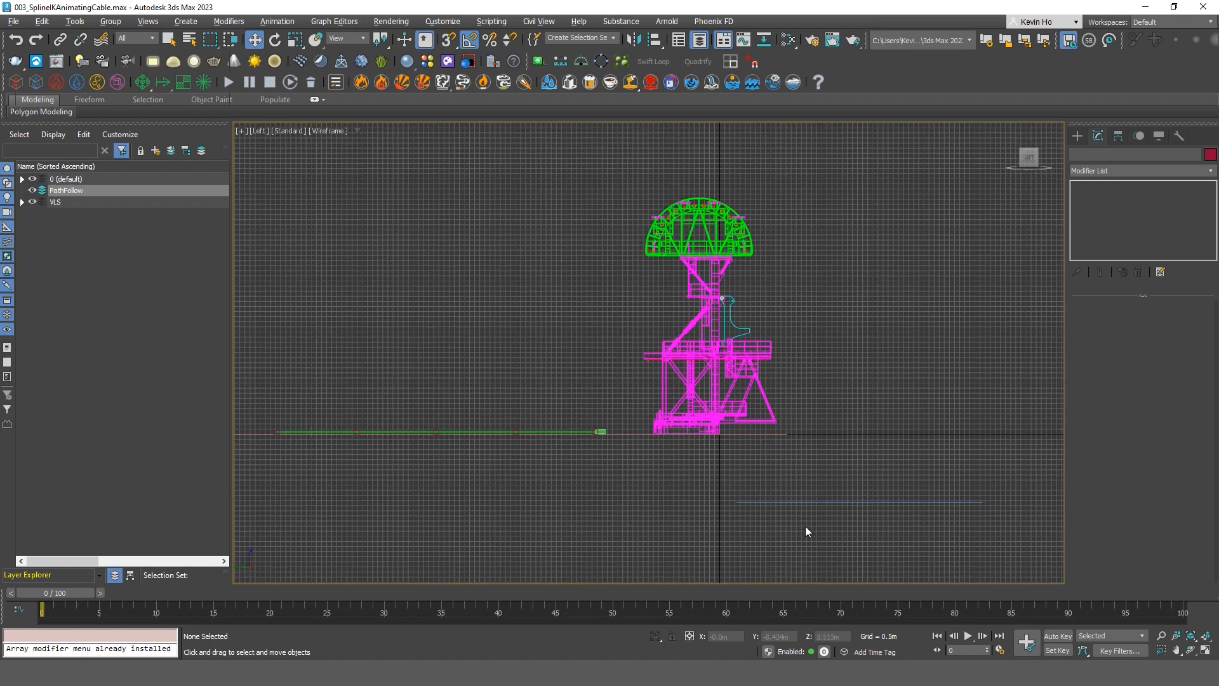
{"action": "left_click", "coordinate": [1081, 139]}
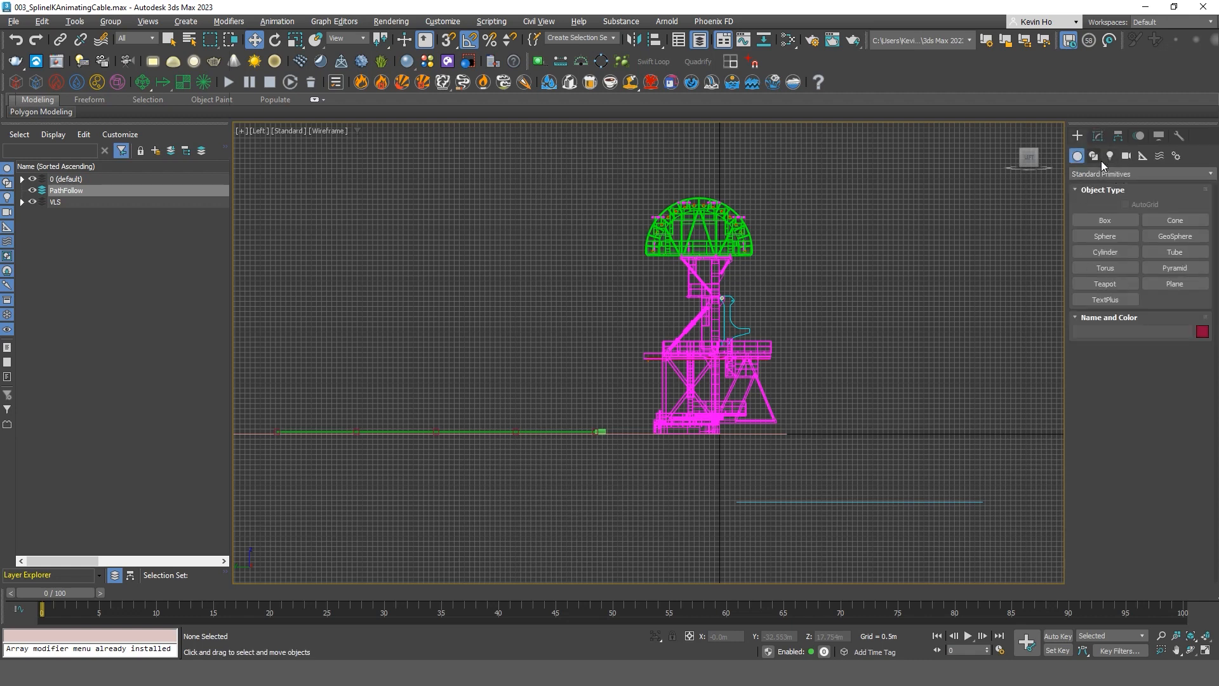
{"action": "left_click", "coordinate": [1093, 155]}
{"action": "left_click", "coordinate": [1115, 173]}
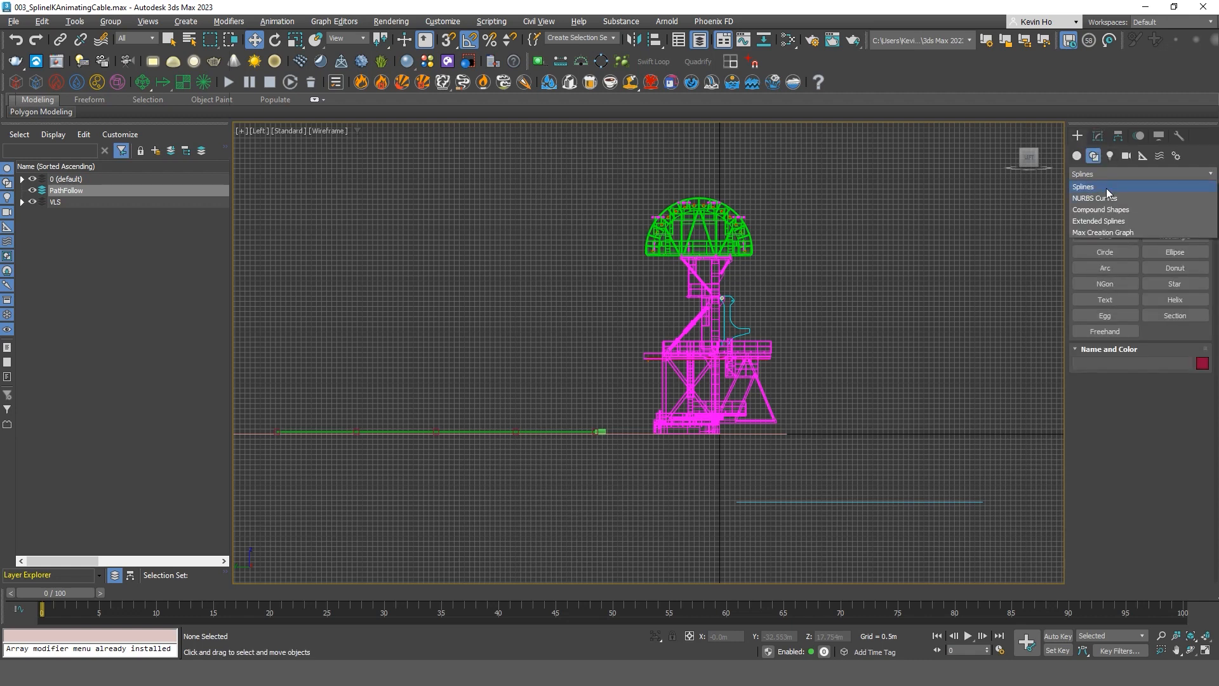
{"action": "left_click", "coordinate": [1111, 201]}
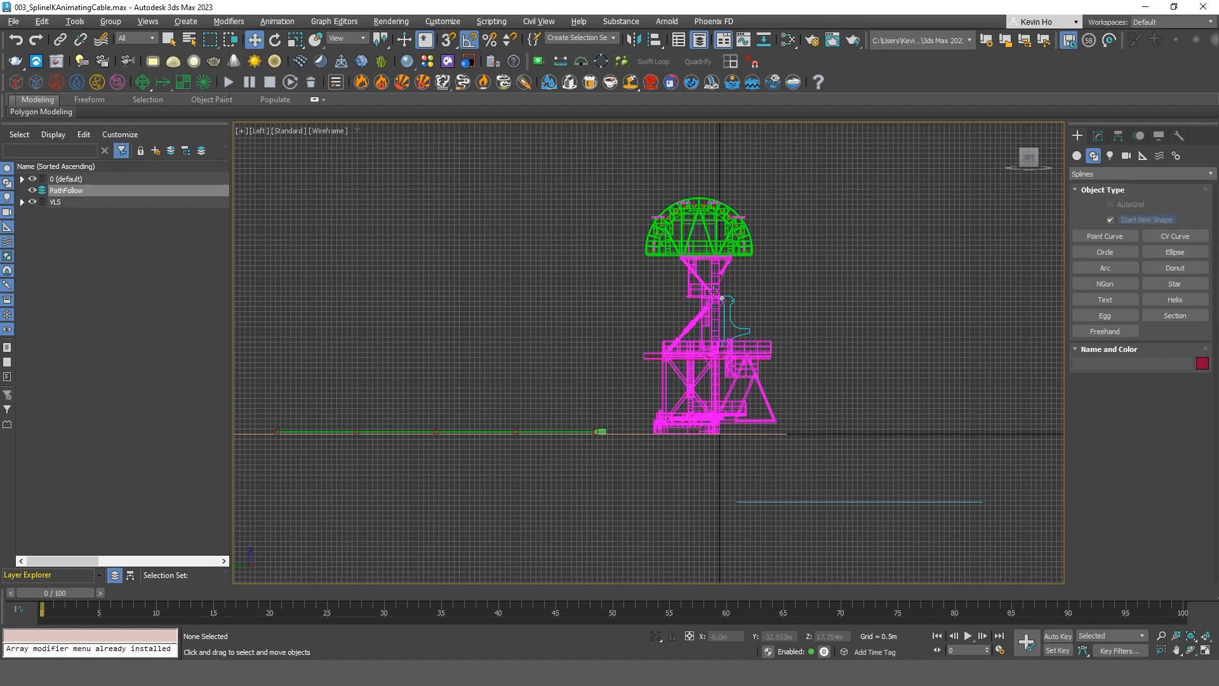
{"action": "middle_click_drag", "start_coordinate": [605, 422], "coordinate": [544, 436]}
{"action": "left_click", "coordinate": [1104, 236]}
{"action": "left_click", "coordinate": [355, 436]}
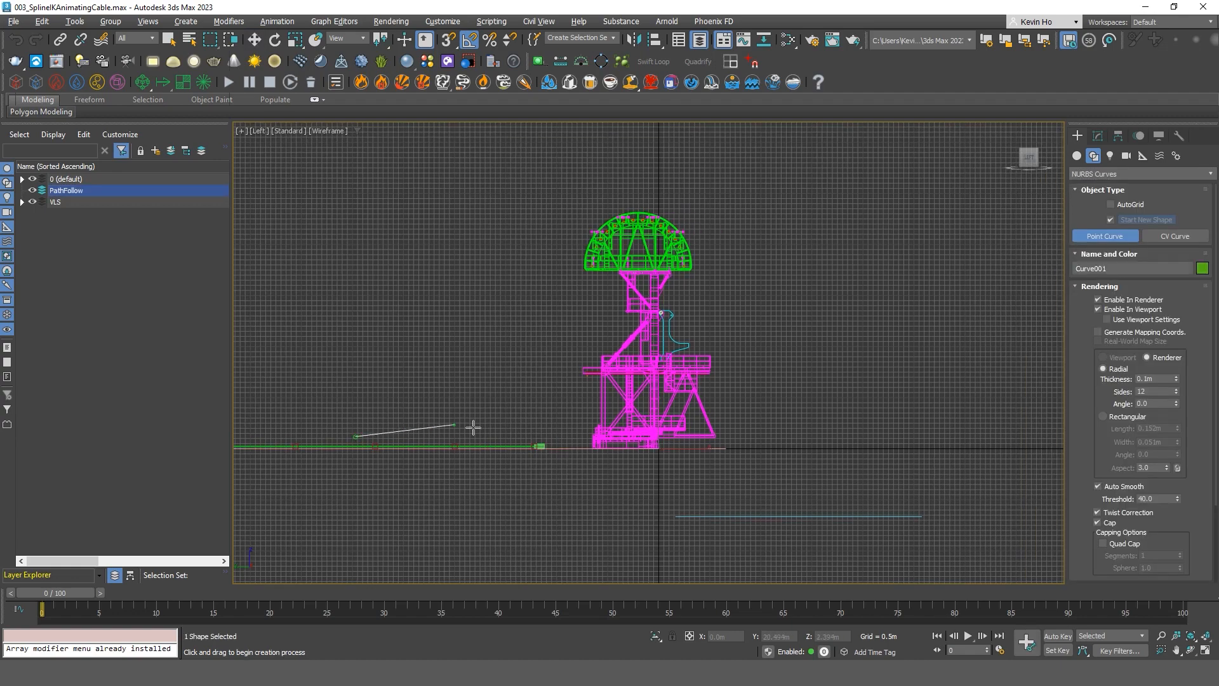
{"action": "left_click", "coordinate": [556, 435]}
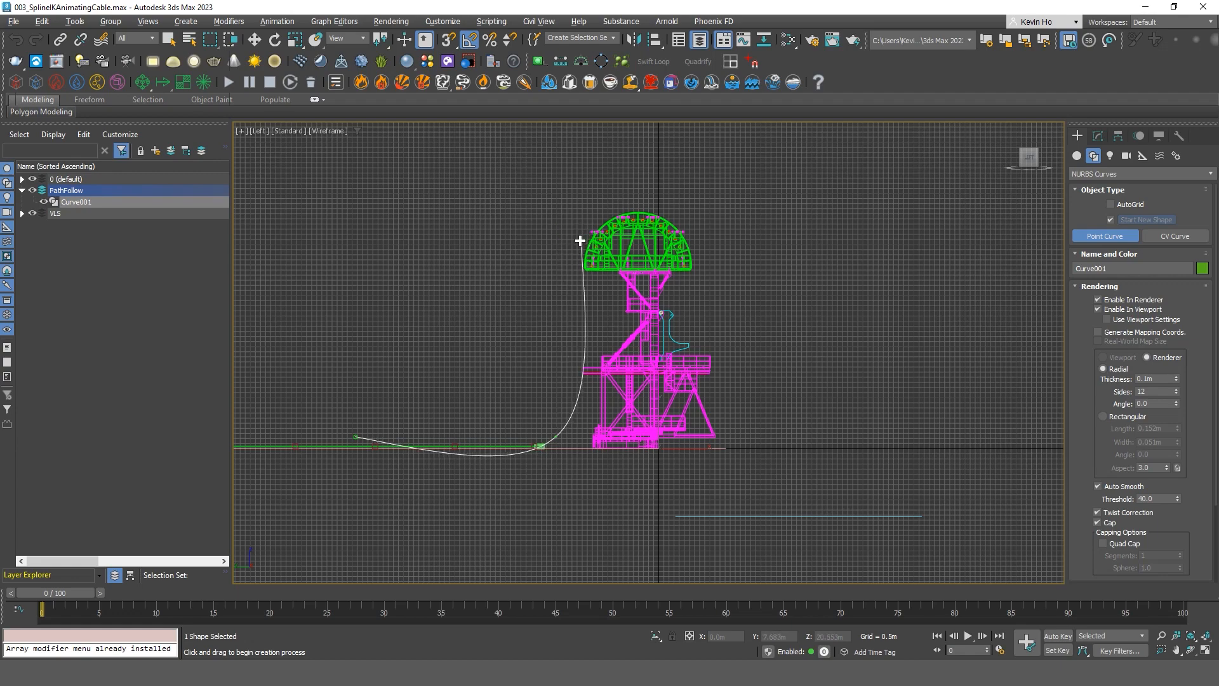
{"action": "left_click", "coordinate": [575, 207]}
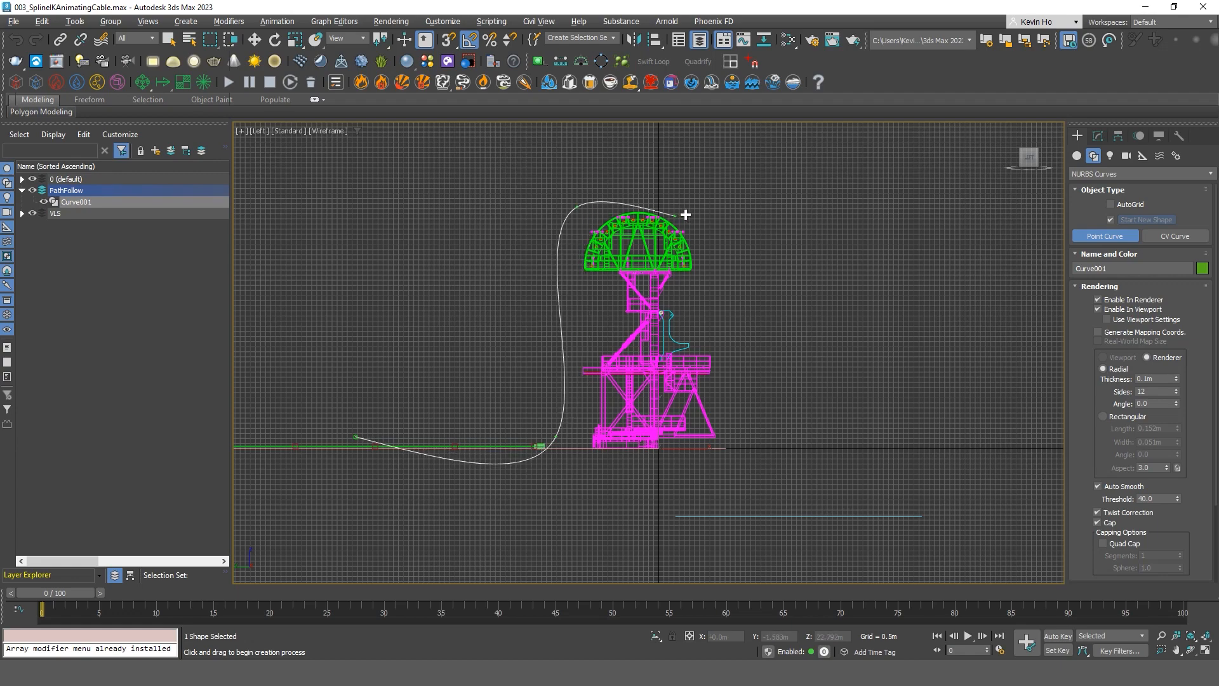
{"action": "left_click", "coordinate": [697, 207]}
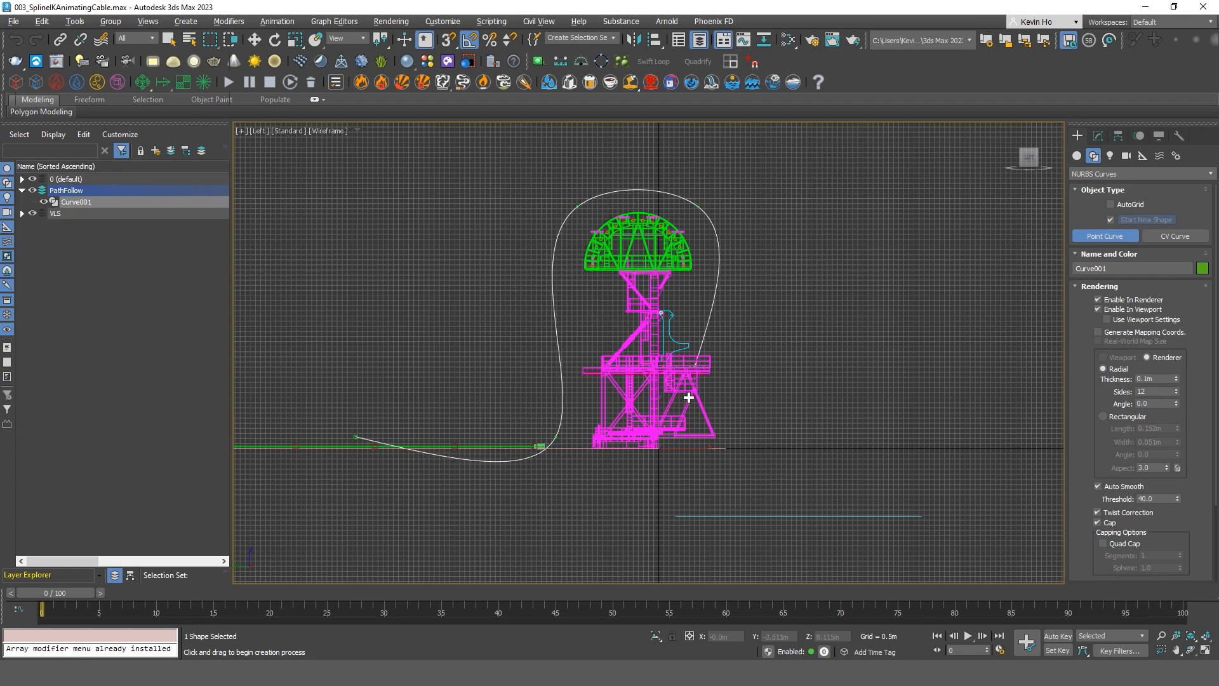
{"action": "left_click", "coordinate": [690, 434]}
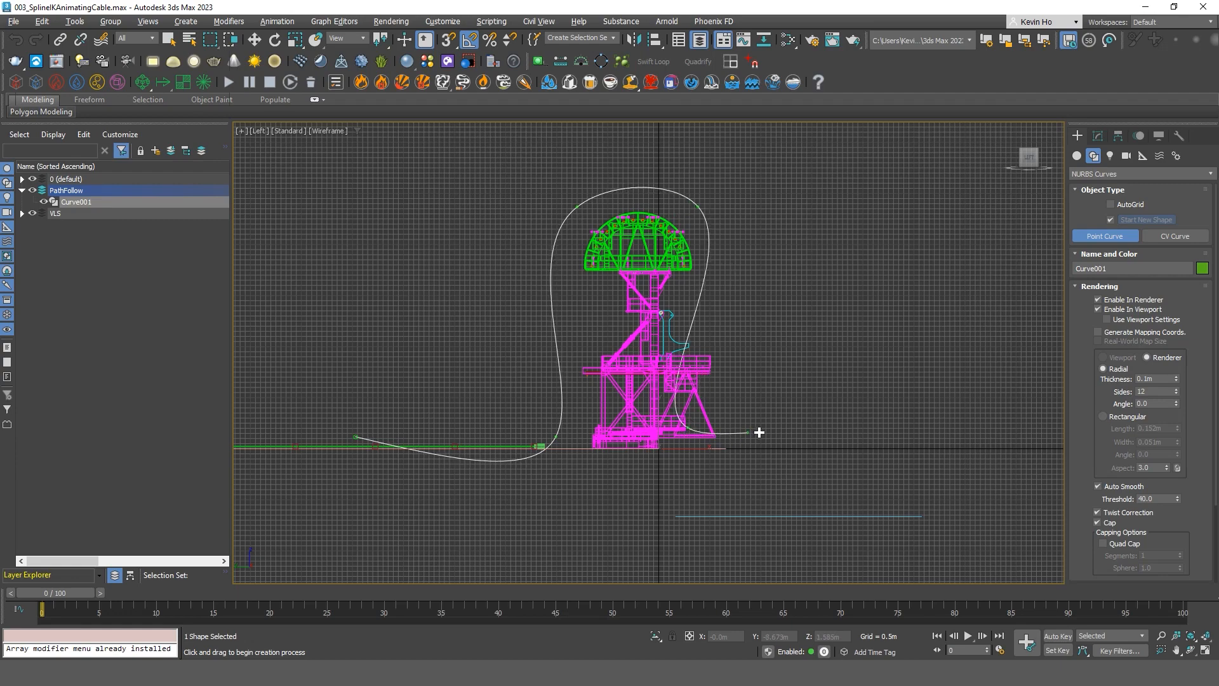
{"action": "left_click", "coordinate": [768, 434]}
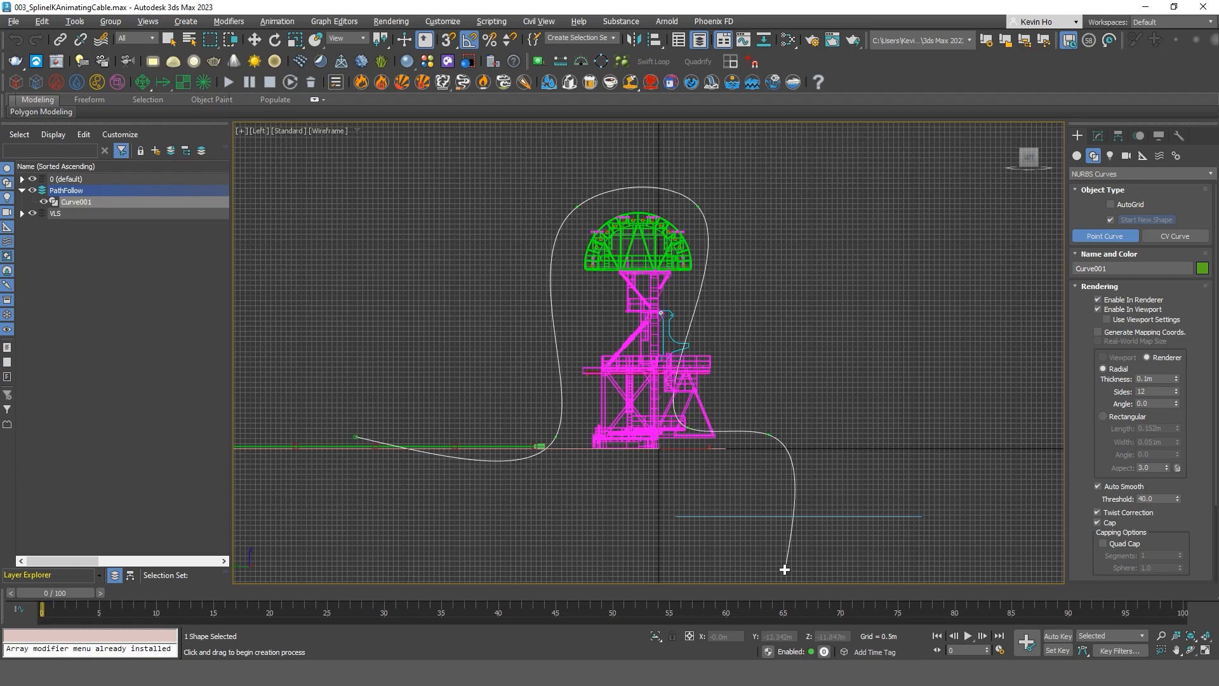
{"action": "left_click", "coordinate": [785, 569]}
{"action": "right_click", "coordinate": [784, 569]}
Edit the curve's points, placing the first at hose level farther from the tower and raising the second beside the tower.
{"action": "middle_click_drag", "start_coordinate": [803, 427], "coordinate": [799, 384]}
{"action": "key", "text": "1"}
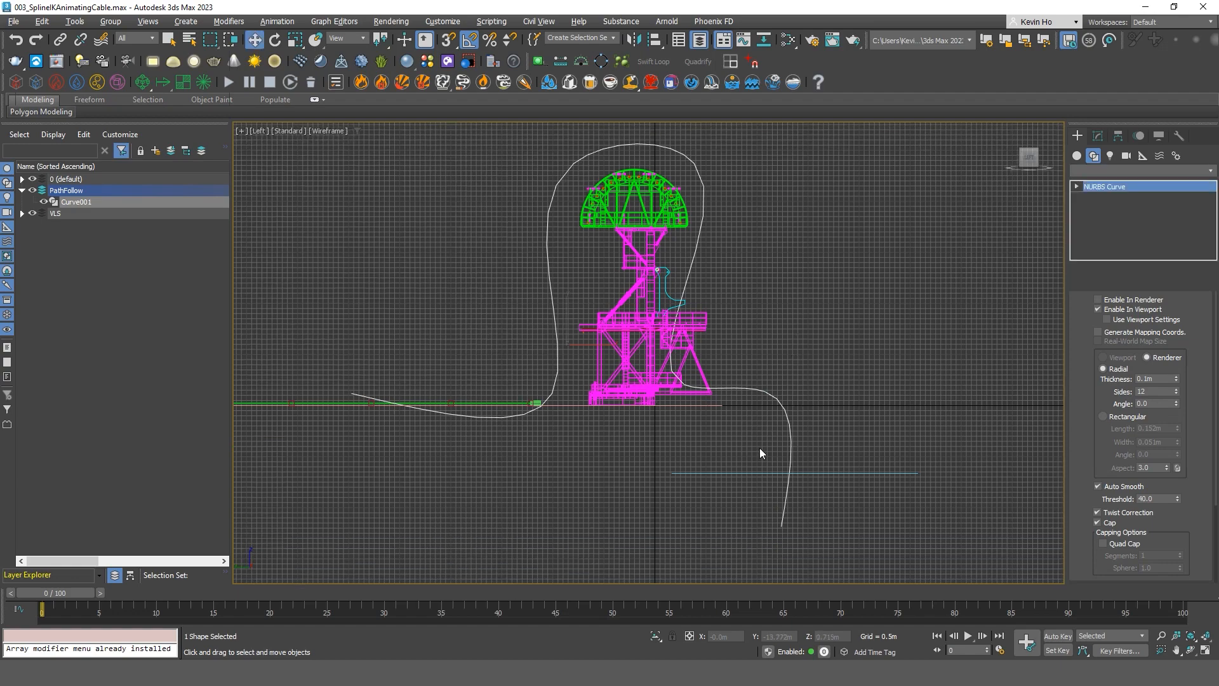
{"action": "left_click", "coordinate": [781, 526]}
{"action": "left_click", "coordinate": [351, 394]}
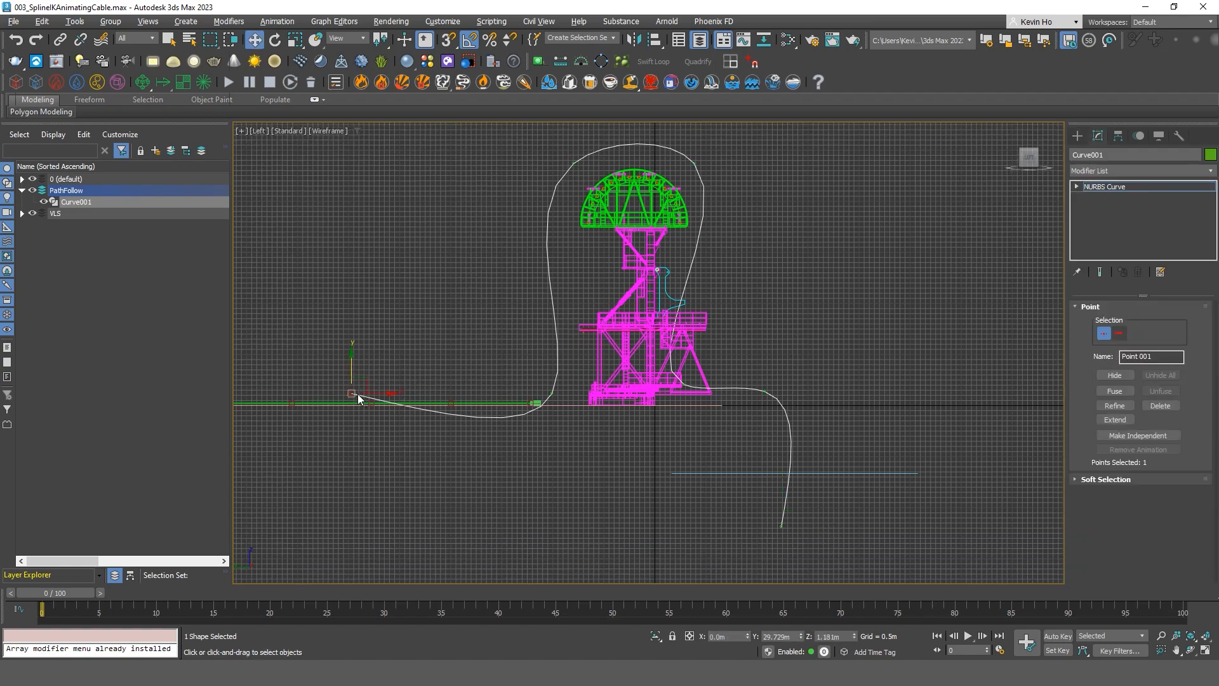
{"action": "scroll", "coordinate": [353, 400], "scroll_direction": "up", "scroll_amount": 3}
{"action": "left_click_drag", "start_coordinate": [342, 393], "coordinate": [343, 404]}
{"action": "left_click_drag", "start_coordinate": [626, 354], "coordinate": [629, 302]}
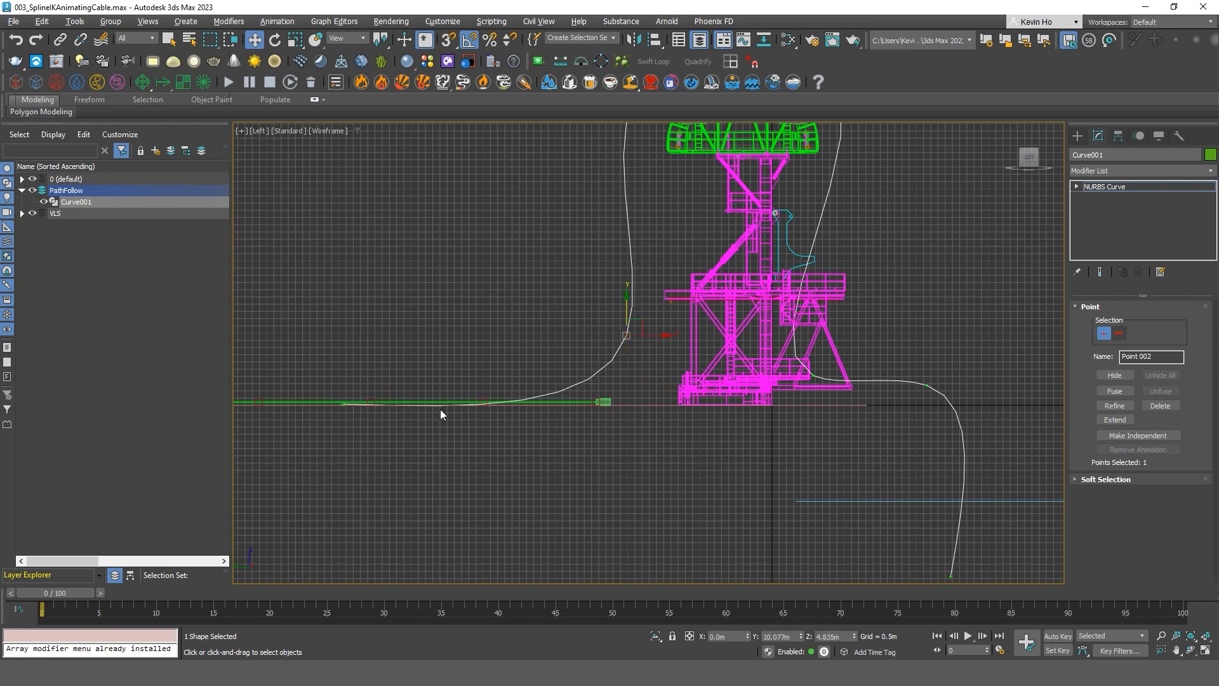
{"action": "left_click", "coordinate": [343, 404]}
{"action": "left_click_drag", "start_coordinate": [342, 404], "coordinate": [309, 397]}
{"action": "left_click", "coordinate": [627, 335]}
{"action": "left_click_drag", "start_coordinate": [628, 307], "coordinate": [633, 284]}
Move the curve's two upper points inward and down so the path follows the top of the tower's arch.
{"action": "middle_click_drag", "start_coordinate": [633, 280], "coordinate": [642, 492]}
{"action": "scroll", "coordinate": [632, 291], "scroll_direction": "down", "scroll_amount": 2}
{"action": "left_click_drag", "start_coordinate": [612, 240], "coordinate": [712, 367]}
{"action": "scroll", "coordinate": [641, 284], "scroll_direction": "up", "scroll_amount": 2}
{"action": "left_click_drag", "start_coordinate": [690, 284], "coordinate": [713, 321]}
{"action": "left_click", "coordinate": [832, 277]}
{"action": "left_click_drag", "start_coordinate": [844, 267], "coordinate": [753, 287]}
{"action": "left_click", "coordinate": [753, 297], "text": "ctrl"}
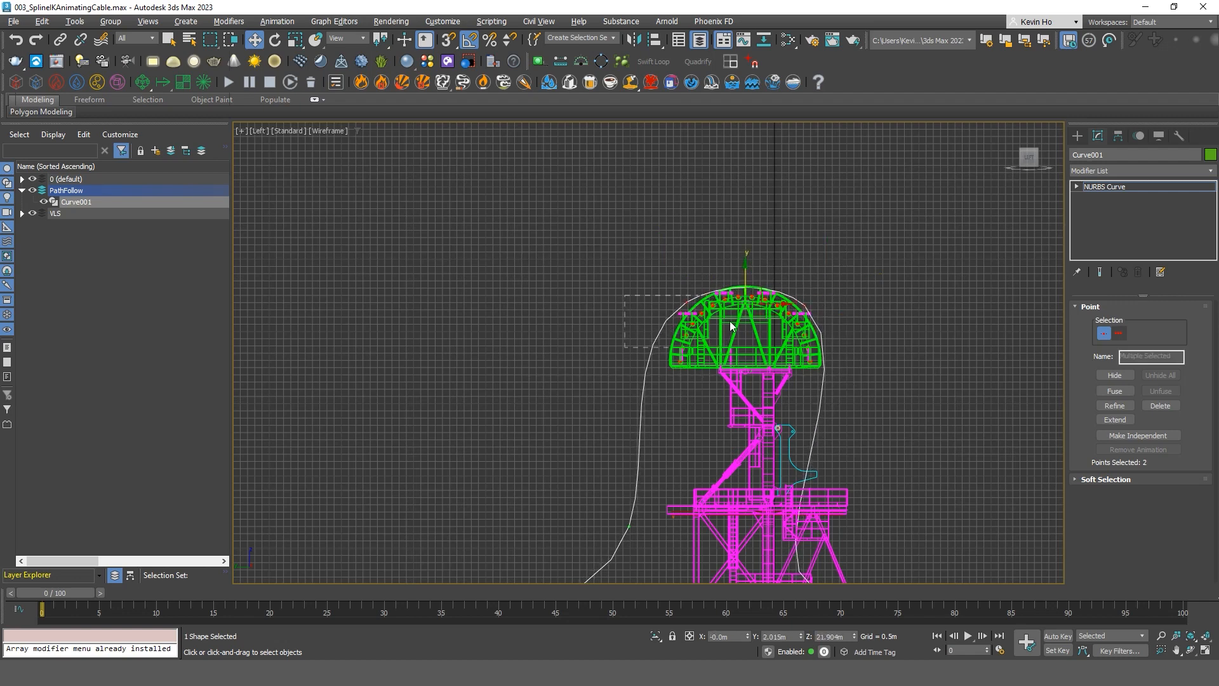
{"action": "left_click", "coordinate": [694, 301]}
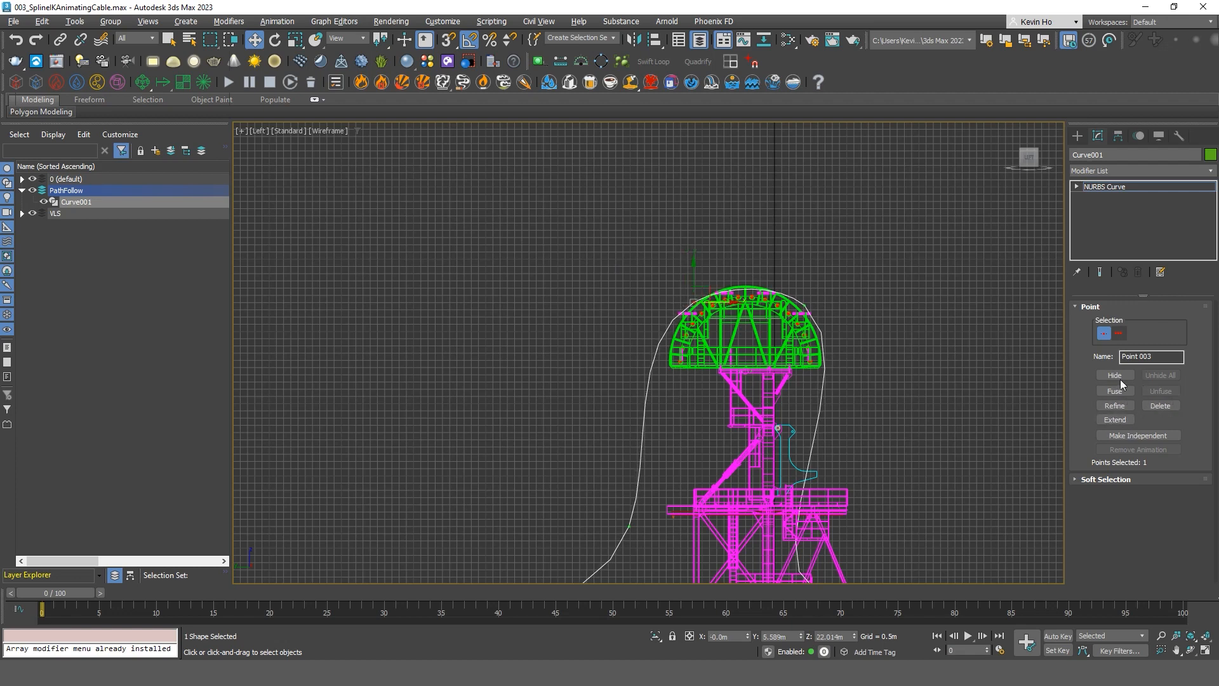
Refine the path curve with extra points on both sides below the arch, at the arch's crown and near the curve's lower end.
{"action": "left_click", "coordinate": [1115, 405]}
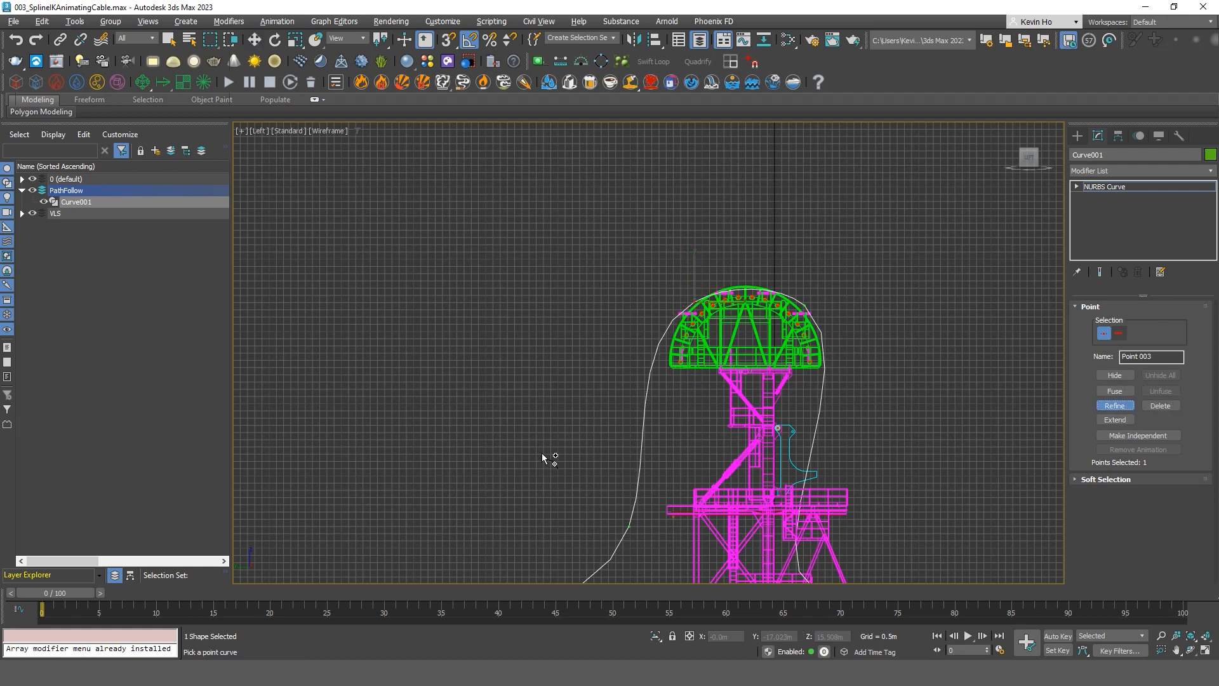
{"action": "middle_click_drag", "start_coordinate": [678, 408], "coordinate": [715, 334]}
{"action": "left_click", "coordinate": [683, 312]}
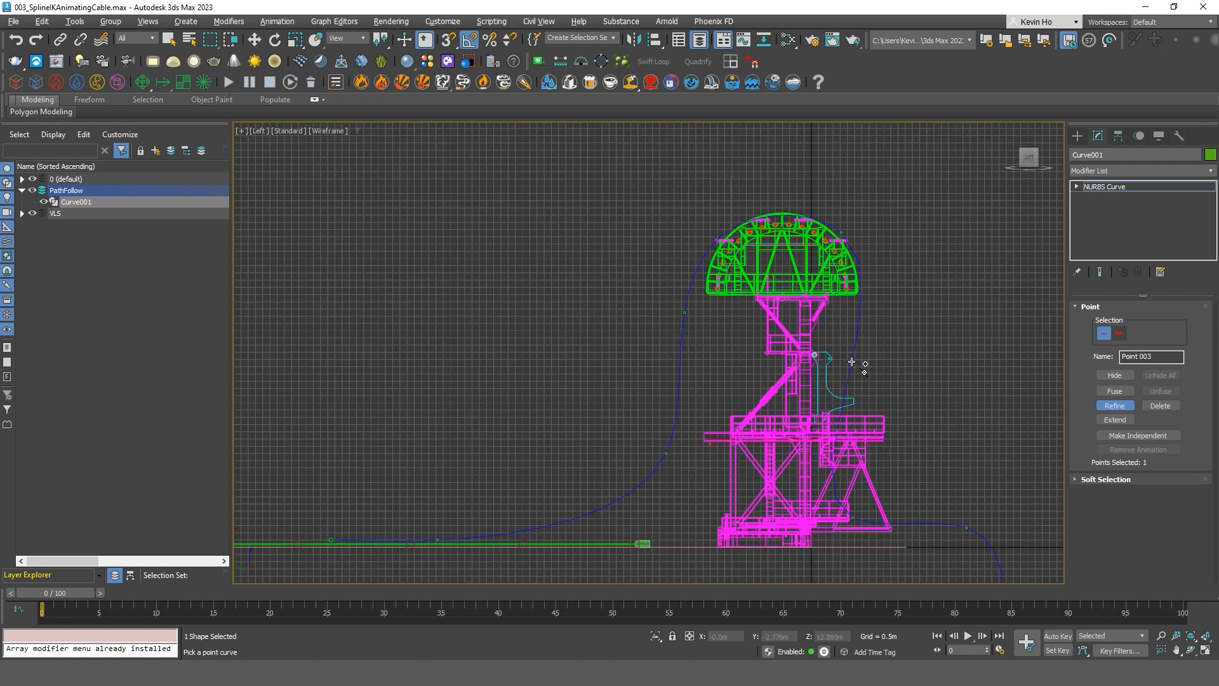
{"action": "left_click", "coordinate": [858, 331]}
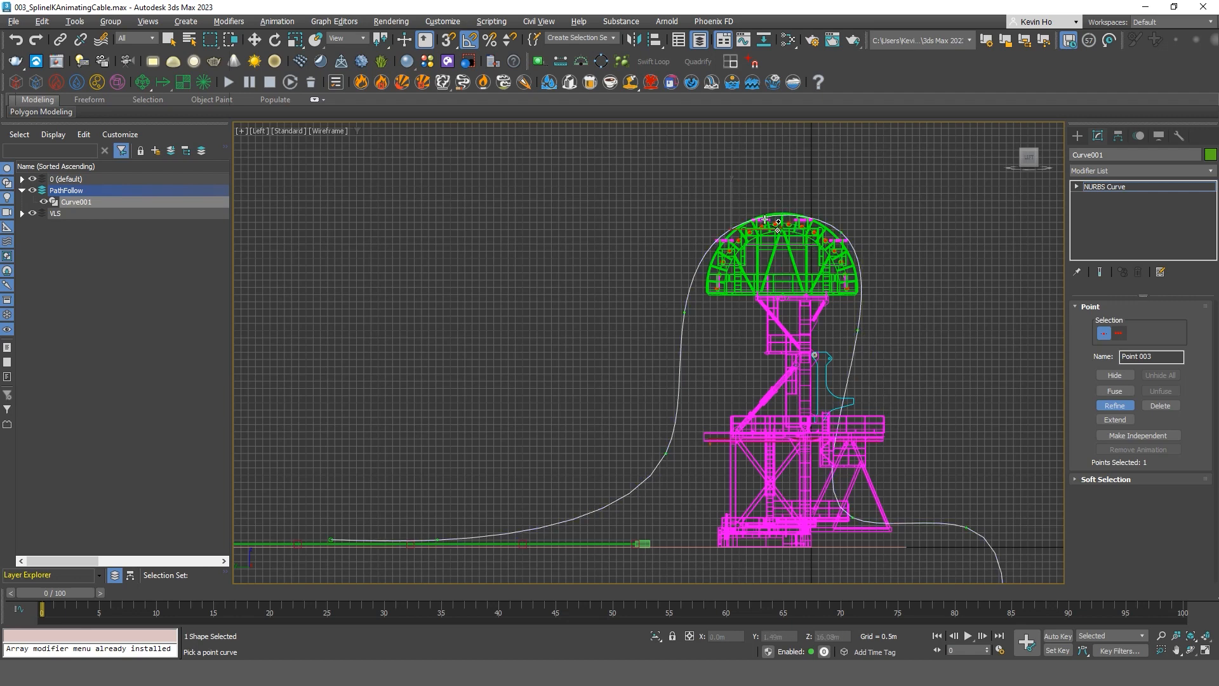
{"action": "middle_click_drag", "start_coordinate": [970, 580], "coordinate": [906, 411]}
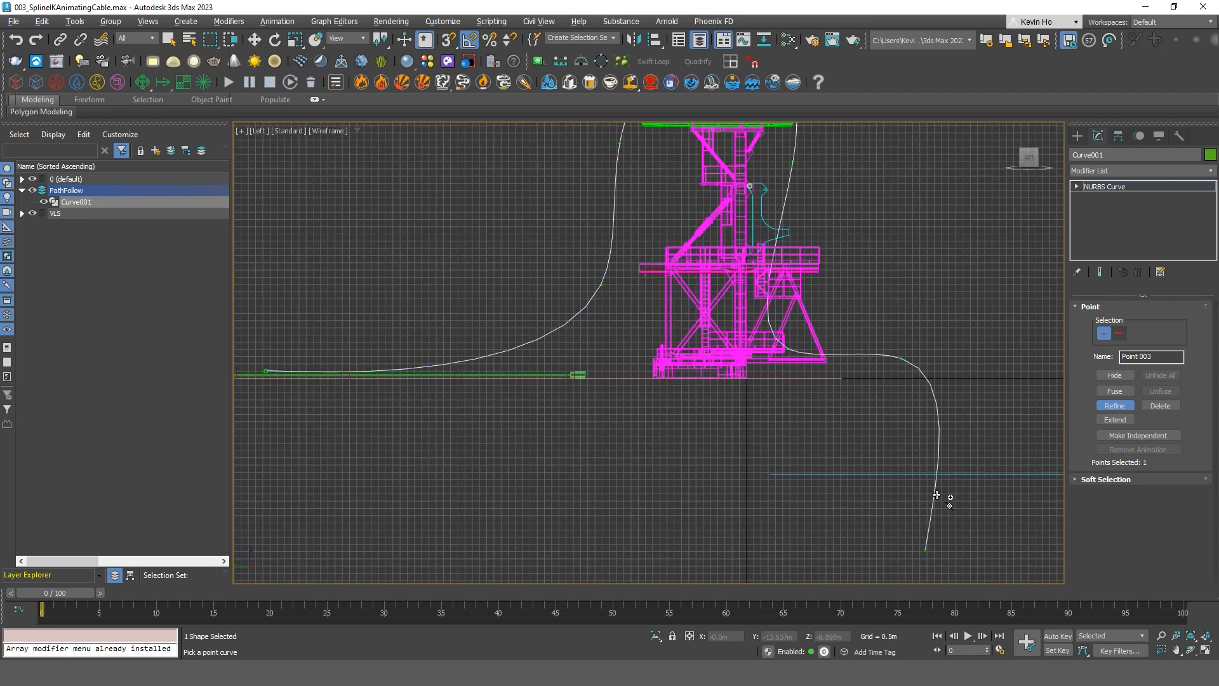
Shift the curve's lower end slightly outward and adjust the points on both arch shoulders so the path hugs the arch.
{"action": "key", "text": "w"}
{"action": "left_click_drag", "start_coordinate": [966, 550], "coordinate": [977, 551]}
{"action": "middle_click_drag", "start_coordinate": [786, 394], "coordinate": [826, 519]}
{"action": "scroll", "coordinate": [826, 519], "scroll_direction": "down", "scroll_amount": 2}
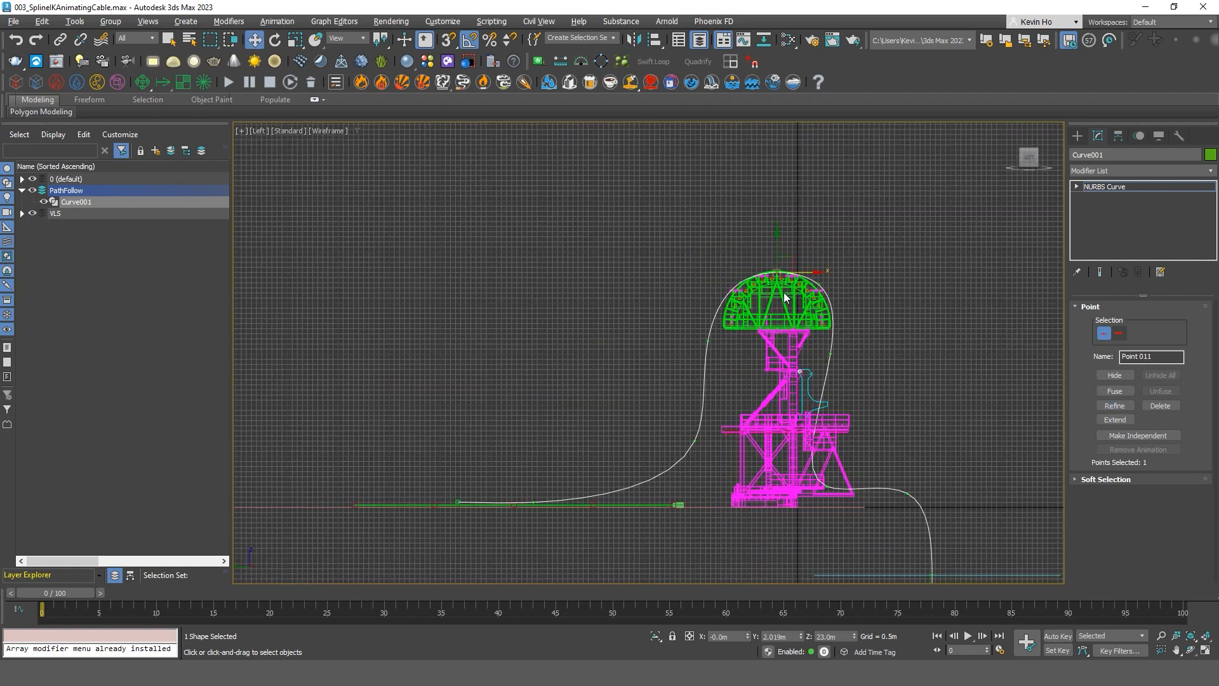
{"action": "scroll", "coordinate": [785, 295], "scroll_direction": "up", "scroll_amount": 3}
{"action": "left_click", "coordinate": [770, 249]}
{"action": "left_click", "coordinate": [858, 268]}
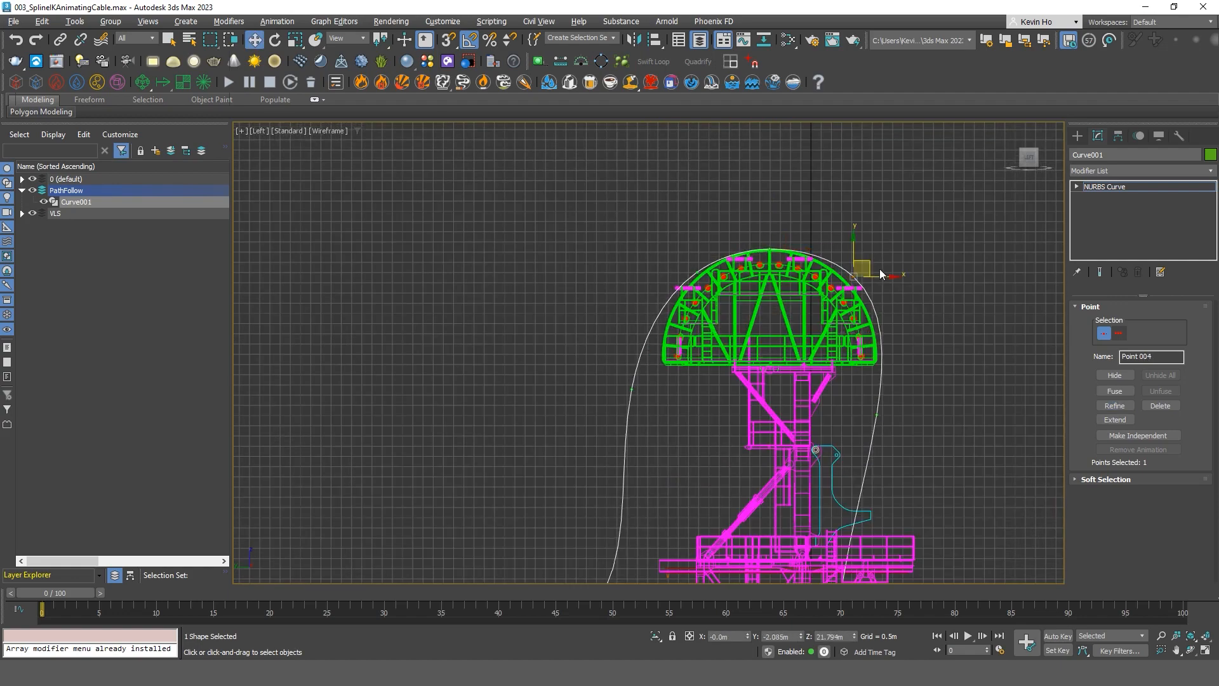
{"action": "left_click_drag", "start_coordinate": [864, 266], "coordinate": [867, 281]}
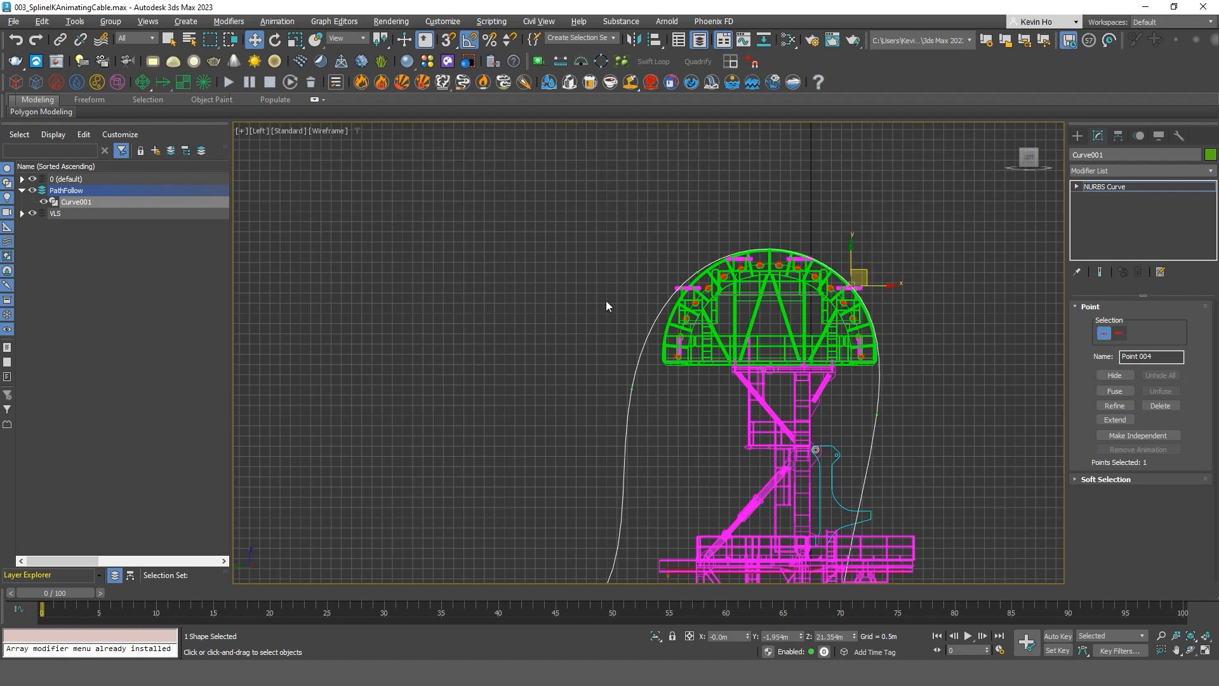
{"action": "left_click_drag", "start_coordinate": [690, 441], "coordinate": [691, 442]}
{"action": "left_click", "coordinate": [697, 271]}
{"action": "scroll", "coordinate": [692, 279], "scroll_direction": "up", "scroll_amount": 2}
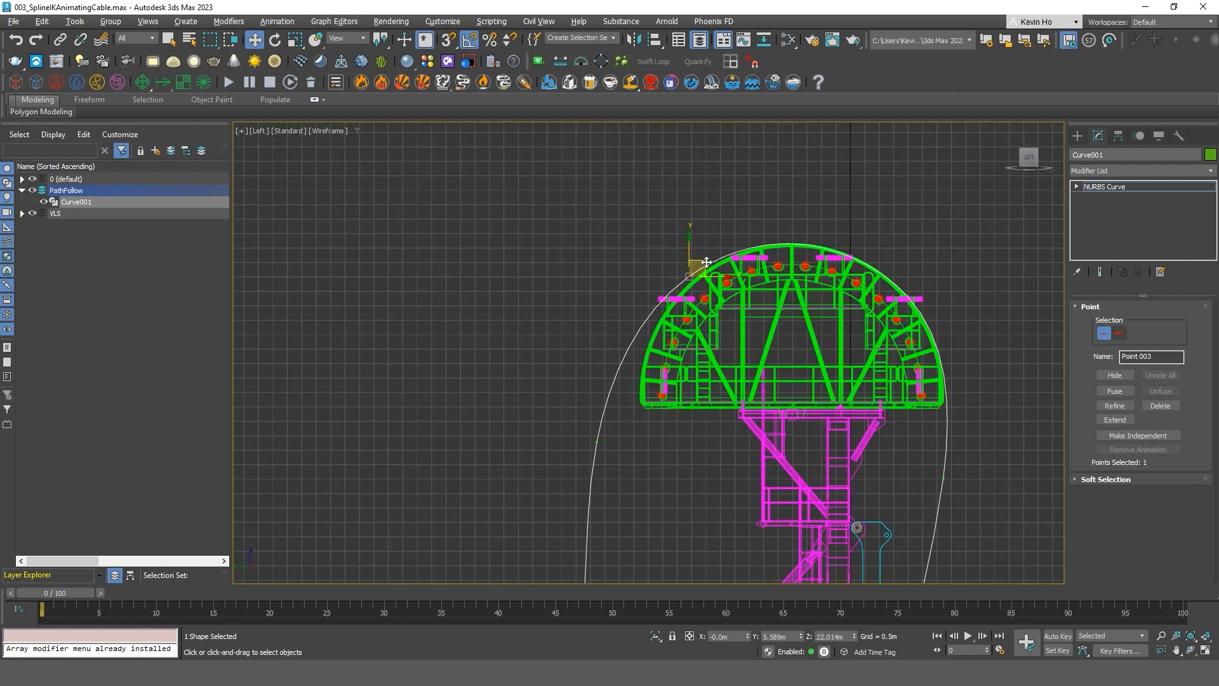
{"action": "left_click_drag", "start_coordinate": [684, 302], "coordinate": [681, 297]}
Move the added points on both sides of the tower in line with the outer edges of the arch.
{"action": "left_click_drag", "start_coordinate": [550, 430], "coordinate": [683, 515]}
{"action": "left_click_drag", "start_coordinate": [625, 445], "coordinate": [665, 447]}
{"action": "middle_click_drag", "start_coordinate": [970, 485], "coordinate": [880, 380]}
{"action": "left_click_drag", "start_coordinate": [898, 419], "coordinate": [820, 327]}
{"action": "left_click_drag", "start_coordinate": [885, 372], "coordinate": [885, 371]}
Move the curve's point at the tower base outward so the path descends clear of the platform.
{"action": "middle_click_drag", "start_coordinate": [855, 476], "coordinate": [801, 307]}
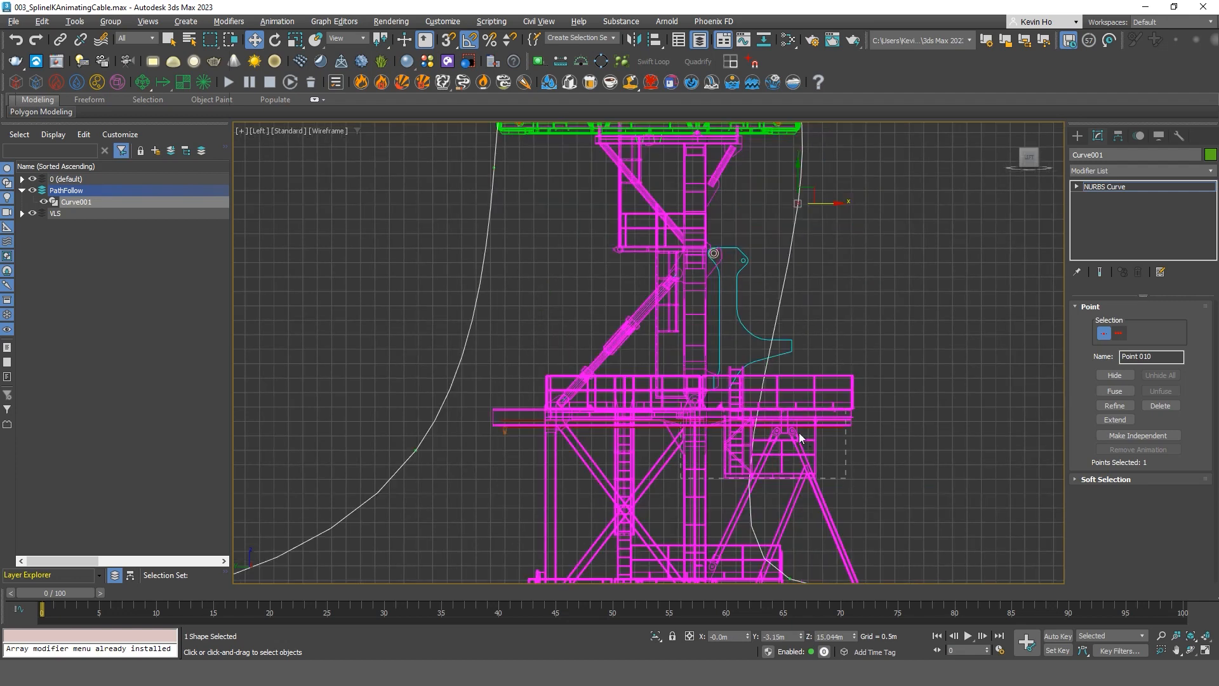
{"action": "left_click_drag", "start_coordinate": [804, 440], "coordinate": [845, 478]}
{"action": "middle_click_drag", "start_coordinate": [725, 469], "coordinate": [706, 414]}
{"action": "left_click_drag", "start_coordinate": [714, 427], "coordinate": [862, 564]}
{"action": "scroll", "coordinate": [833, 523], "scroll_direction": "down", "scroll_amount": 2}
{"action": "left_click_drag", "start_coordinate": [819, 522], "coordinate": [894, 535]}
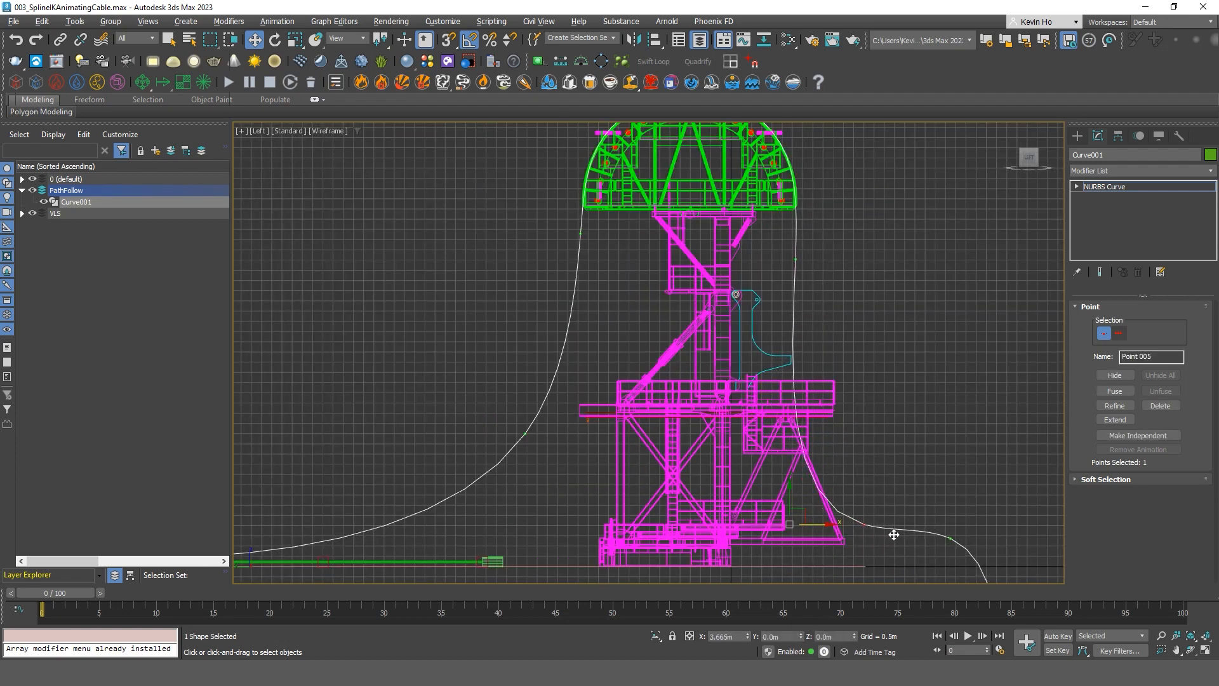
In the Top view, shift the whole curve sideways to line up with the hose and the tower's centre.
{"action": "key", "text": "alt+w"}
{"action": "middle_click", "coordinate": [886, 507]}
{"action": "key", "text": "alt+w"}
{"action": "scroll", "coordinate": [786, 388], "scroll_direction": "down", "scroll_amount": 4}
{"action": "middle_click_drag", "start_coordinate": [808, 419], "coordinate": [643, 376], "text": "alt"}
{"action": "key", "text": "alt+w"}
{"action": "middle_click", "coordinate": [516, 276]}
{"action": "key", "text": "alt+w"}
{"action": "scroll", "coordinate": [682, 353], "scroll_direction": "down", "scroll_amount": 5}
{"action": "left_click_drag", "start_coordinate": [703, 376], "coordinate": [720, 376]}
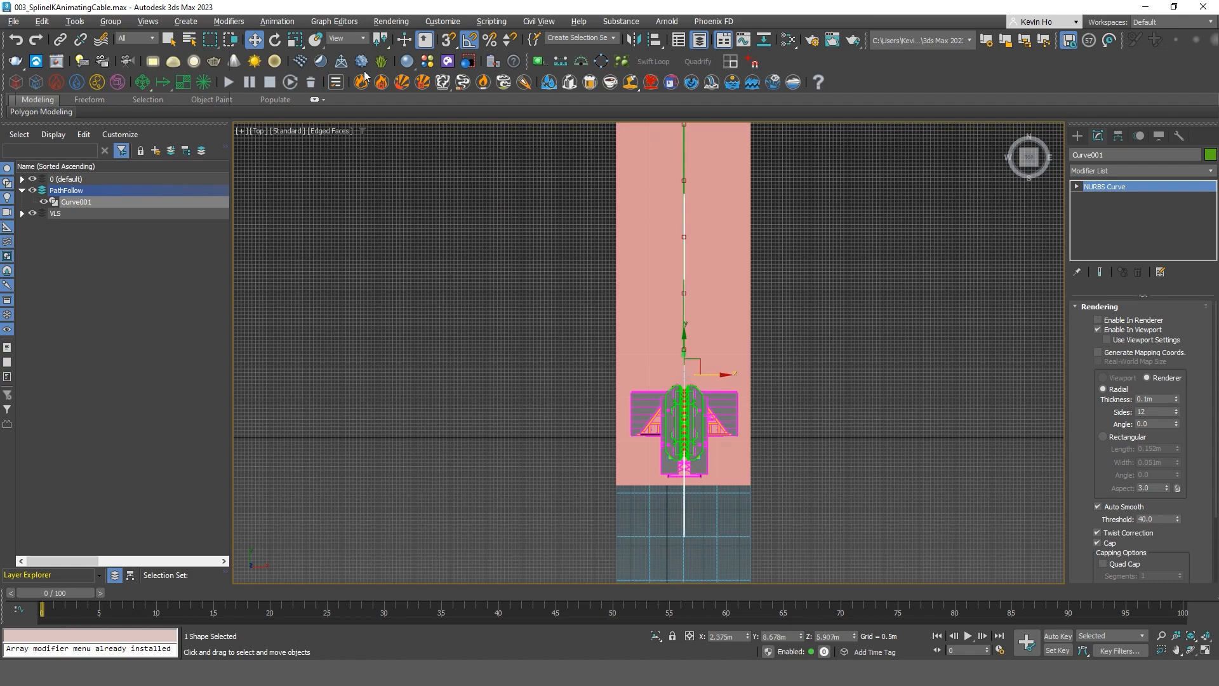
{"action": "right_click", "coordinate": [254, 40]}
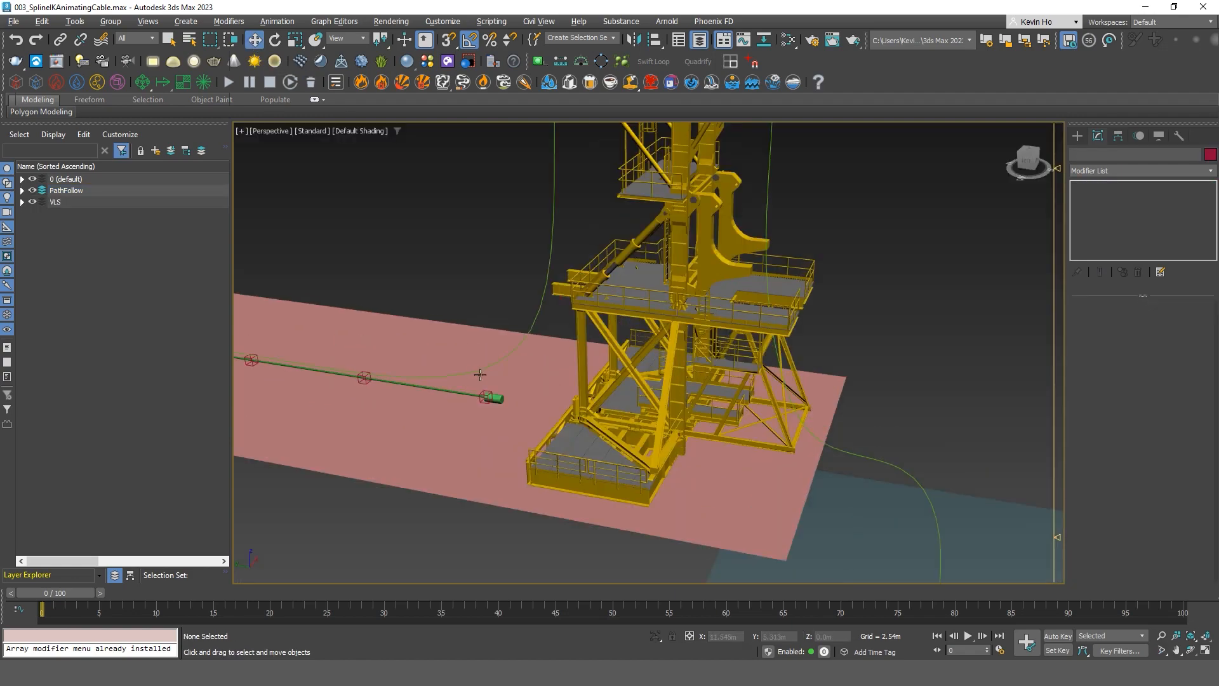
Move the path curve's first point back beyond the hose's far end in the Perspective view.
{"action": "middle_click_drag", "start_coordinate": [507, 380], "coordinate": [730, 424], "text": "alt"}
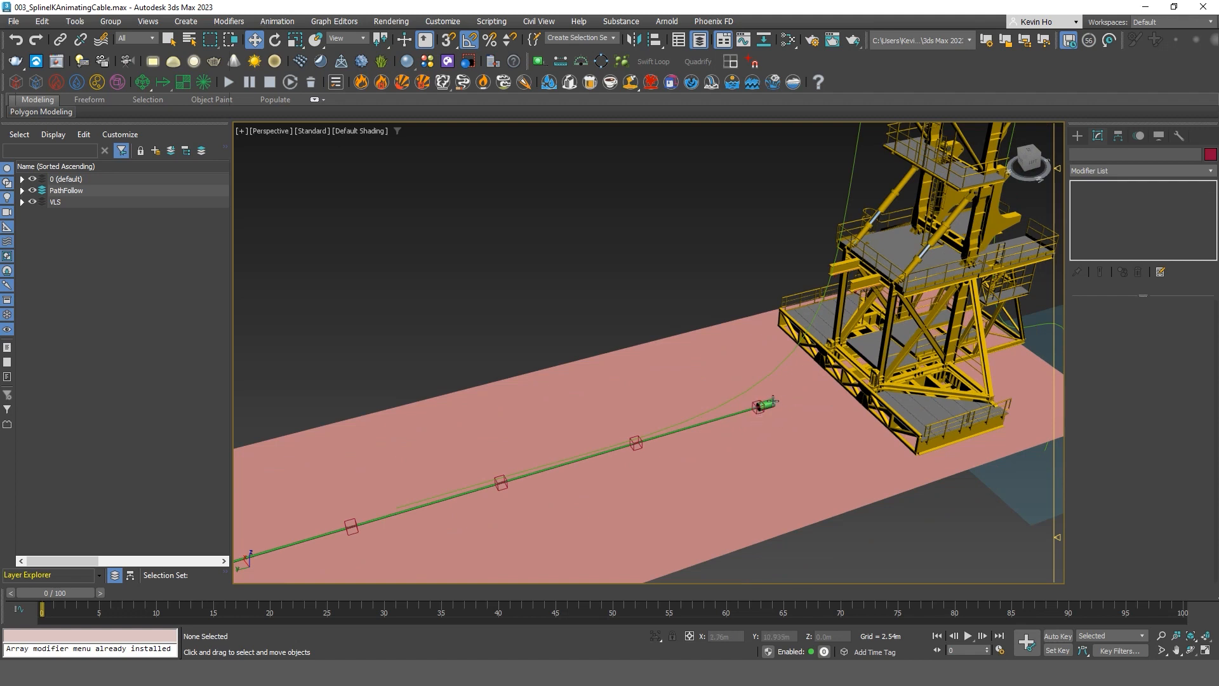
{"action": "left_click", "coordinate": [772, 414]}
{"action": "middle_click_drag", "start_coordinate": [773, 414], "coordinate": [806, 363], "text": "alt"}
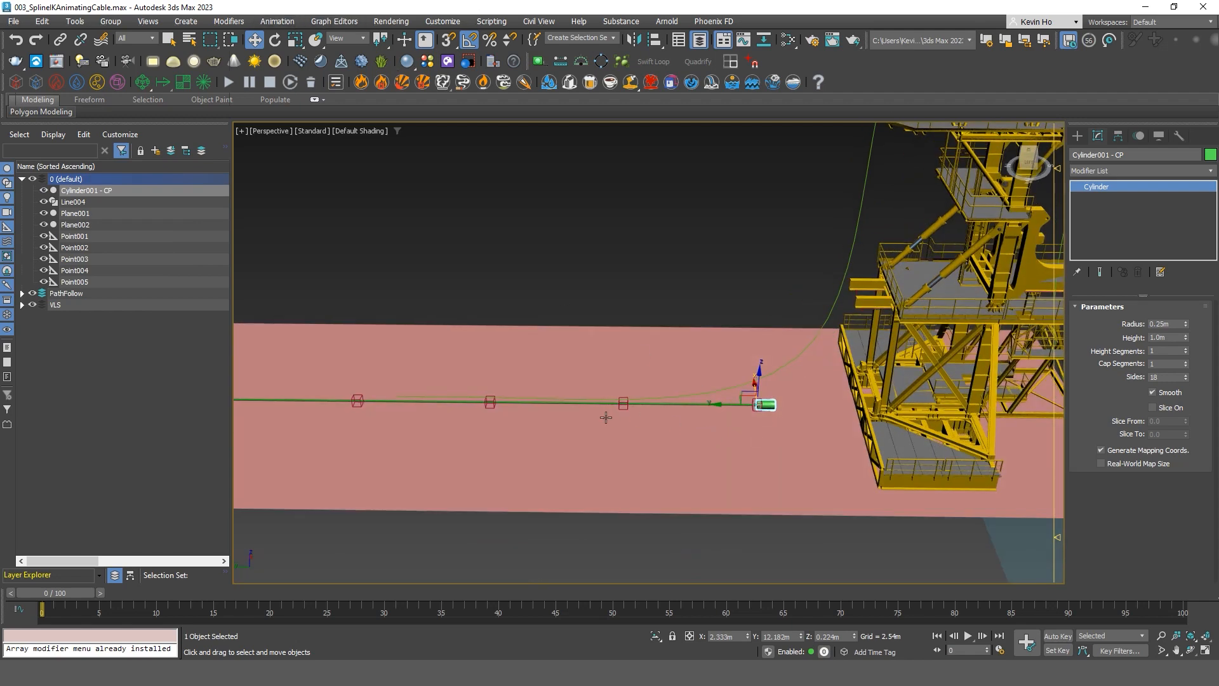
{"action": "middle_click_drag", "start_coordinate": [508, 429], "coordinate": [471, 460], "text": "alt"}
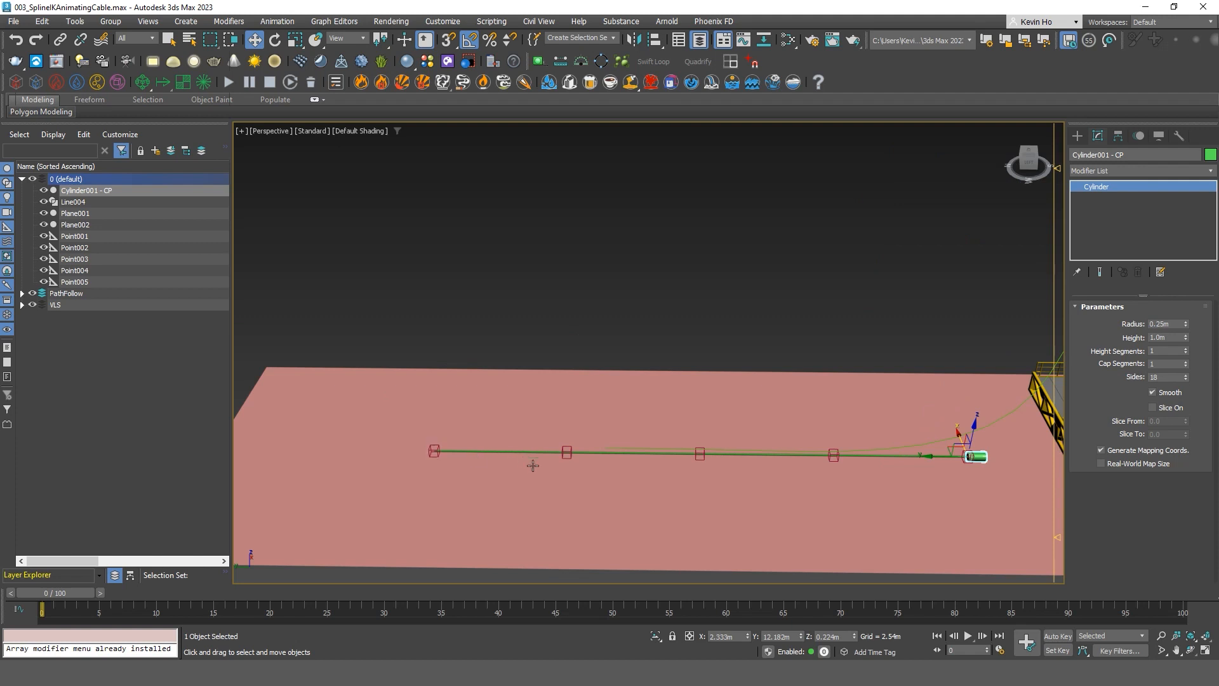
{"action": "scroll", "coordinate": [533, 465], "scroll_direction": "up", "scroll_amount": 3}
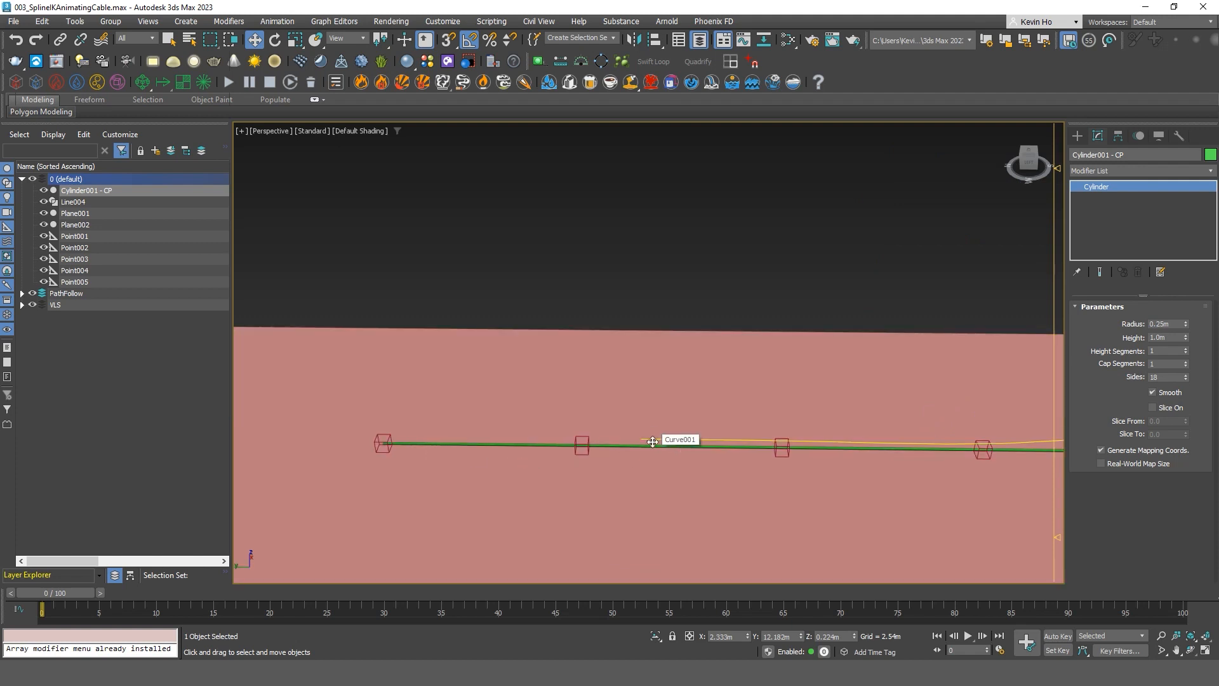
{"action": "left_click", "coordinate": [652, 441]}
{"action": "key", "text": "1"}
{"action": "left_click_drag", "start_coordinate": [611, 436], "coordinate": [283, 408]}
{"action": "key", "text": "1"}
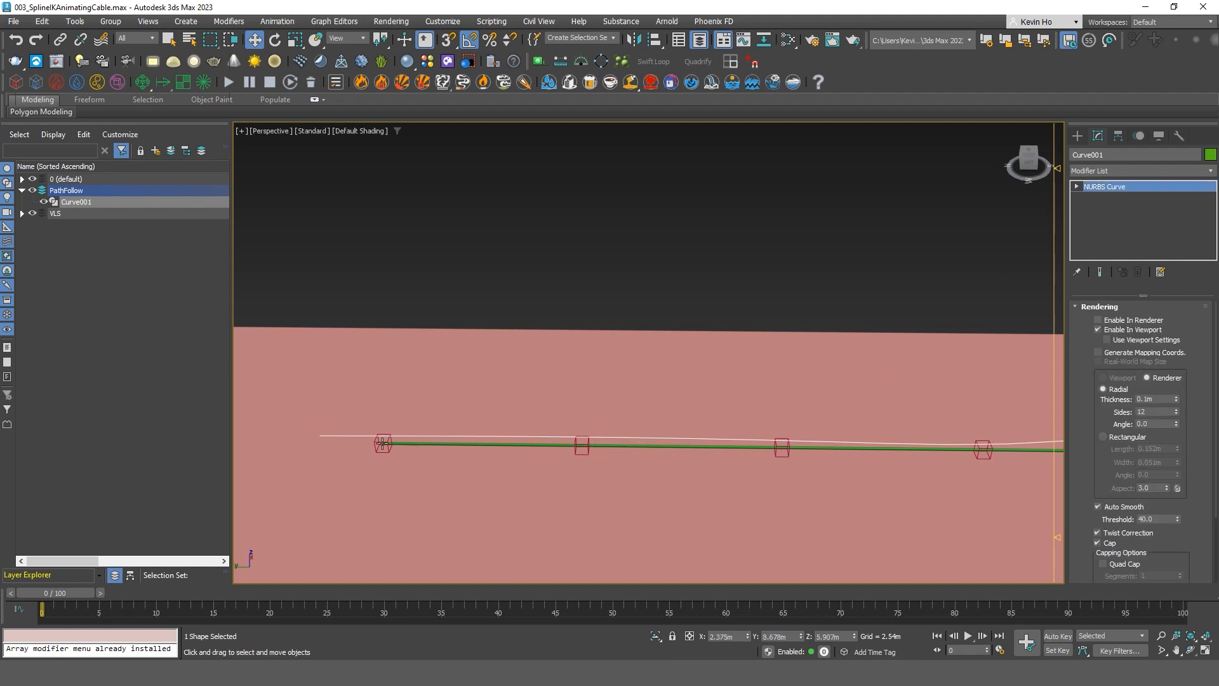
Apply a Path Constraint from helper Point005 at the hose's far end to Curve001 and scrub the timeline to preview it.
{"action": "left_click", "coordinate": [383, 442]}
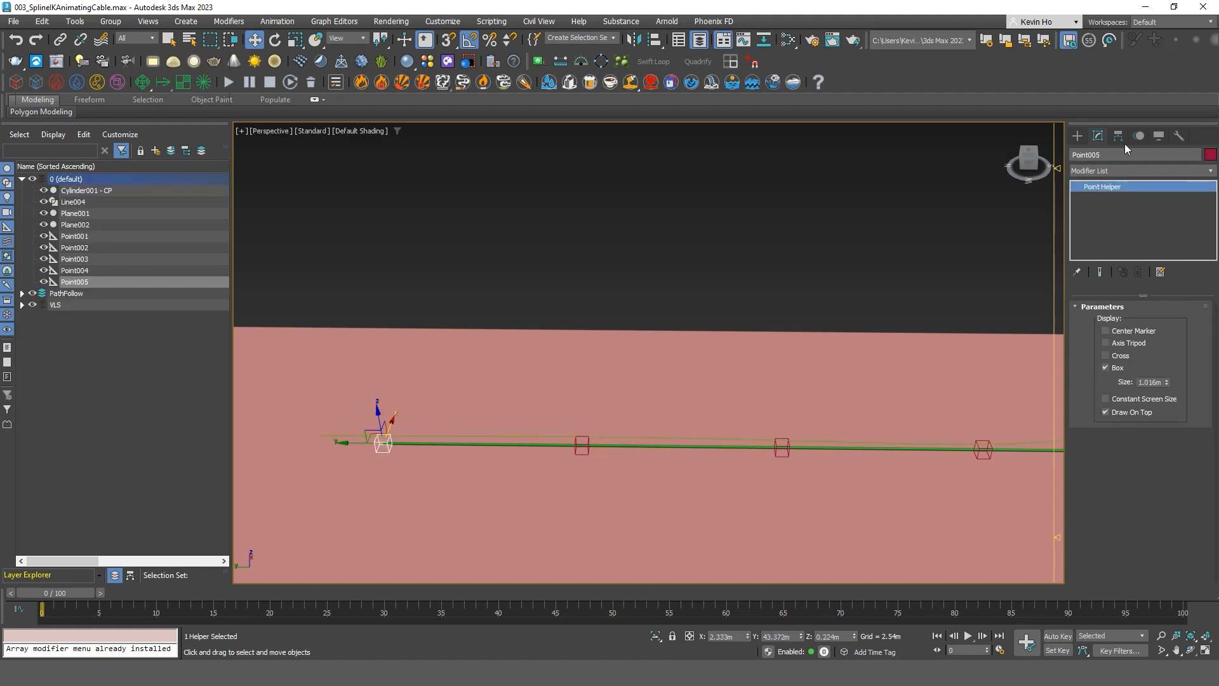
{"action": "left_click", "coordinate": [277, 21]}
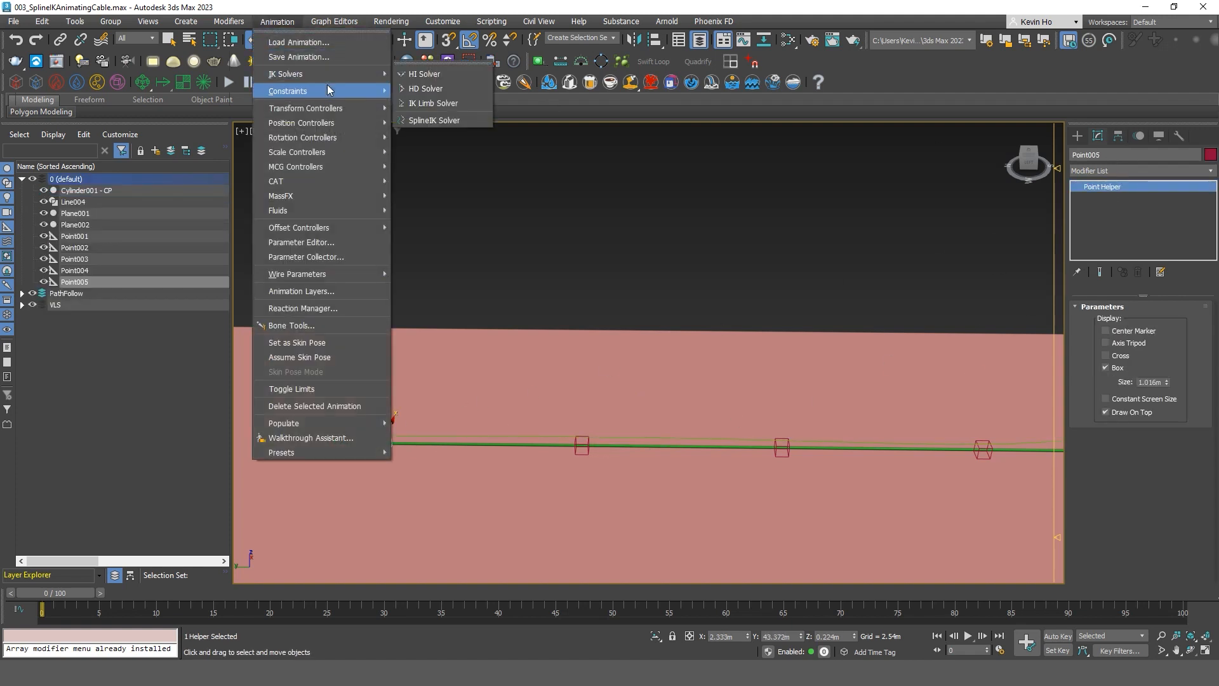
{"action": "mouse_move", "coordinate": [329, 91]}
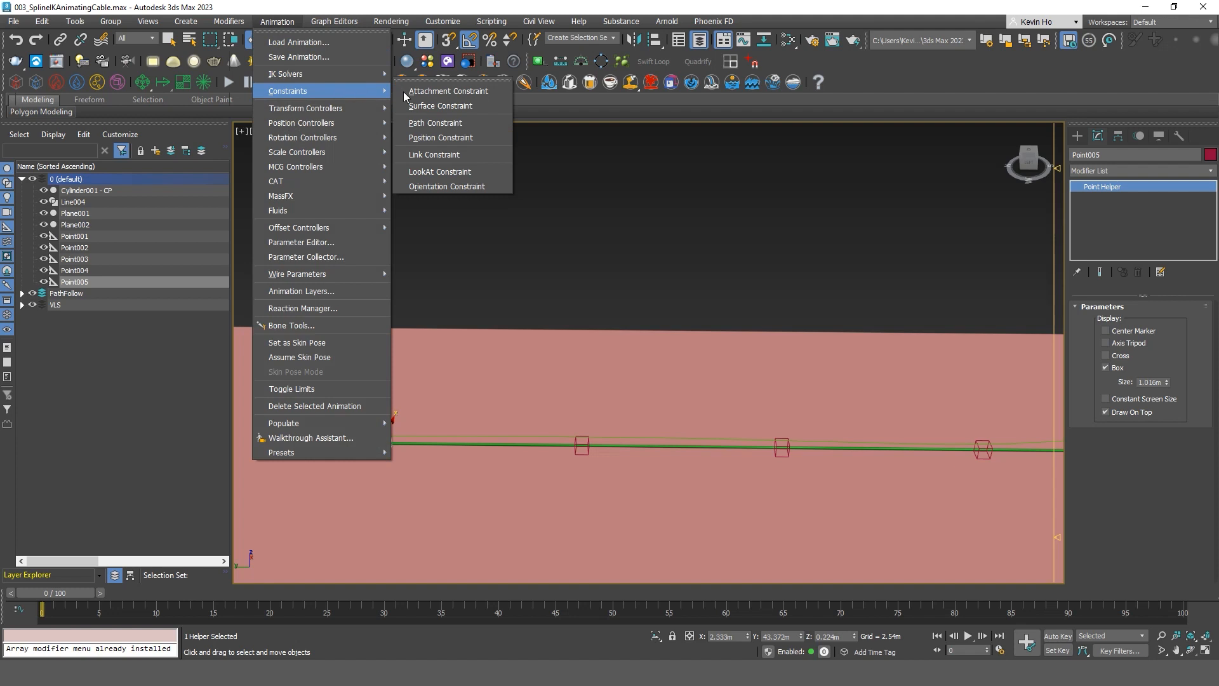
{"action": "left_click", "coordinate": [464, 124]}
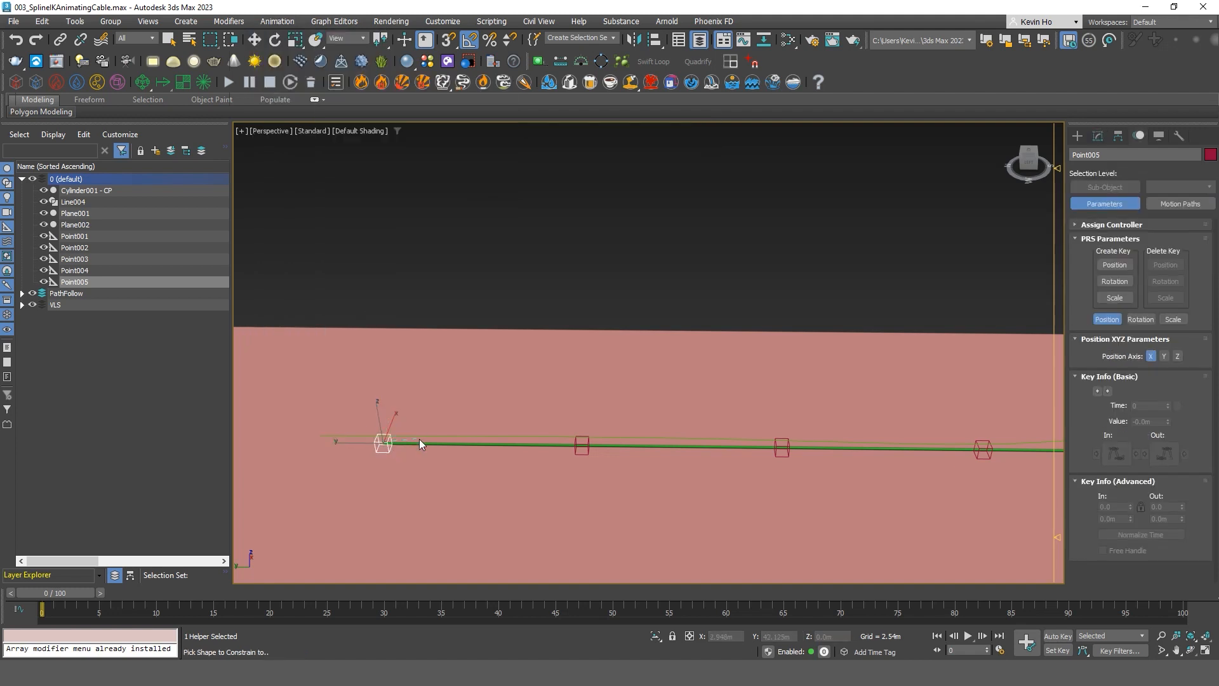
{"action": "left_click", "coordinate": [565, 446]}
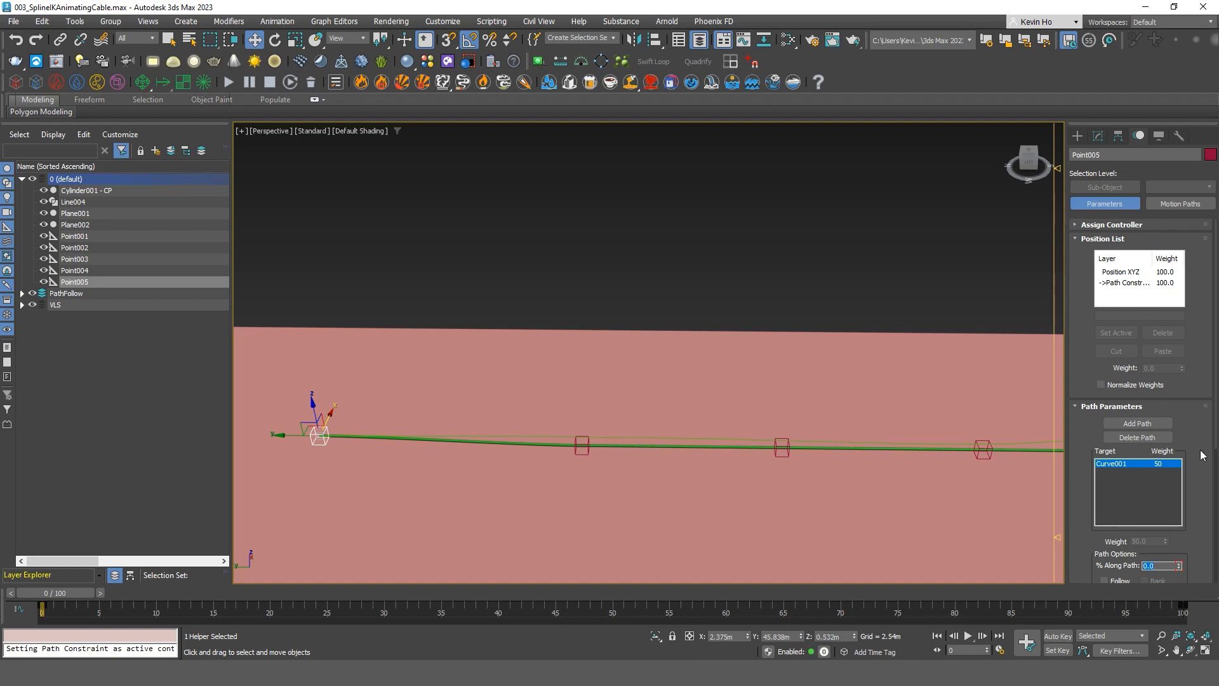
{"action": "scroll", "coordinate": [581, 528], "scroll_direction": "down", "scroll_amount": 5}
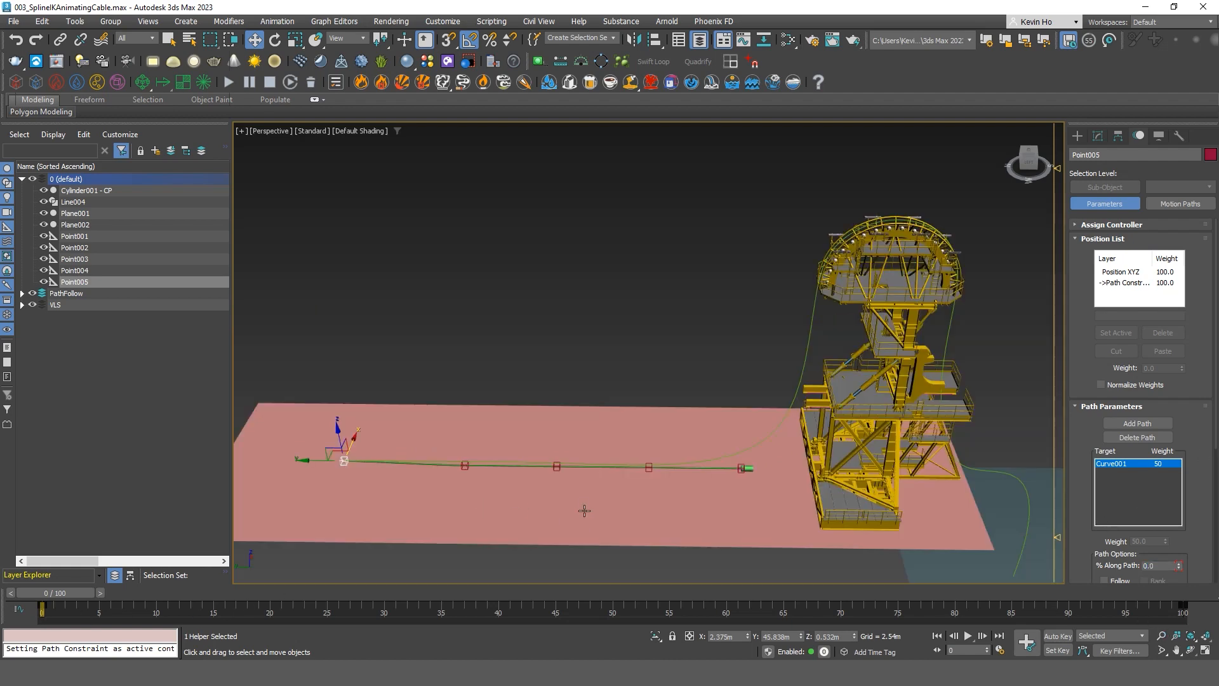
{"action": "left_click_drag", "start_coordinate": [108, 592], "coordinate": [55, 592]}
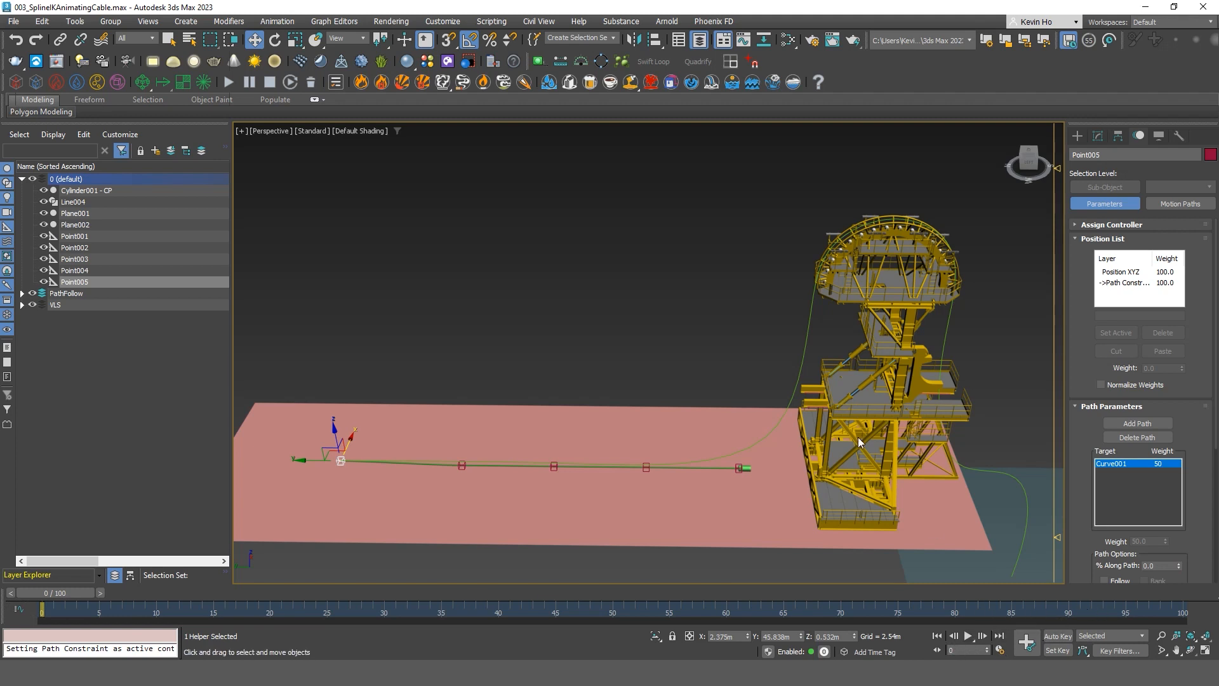
Set the animation's end time to frame 500.
{"action": "left_click_drag", "start_coordinate": [576, 373], "coordinate": [494, 365]}
{"action": "type", "text": "500"}
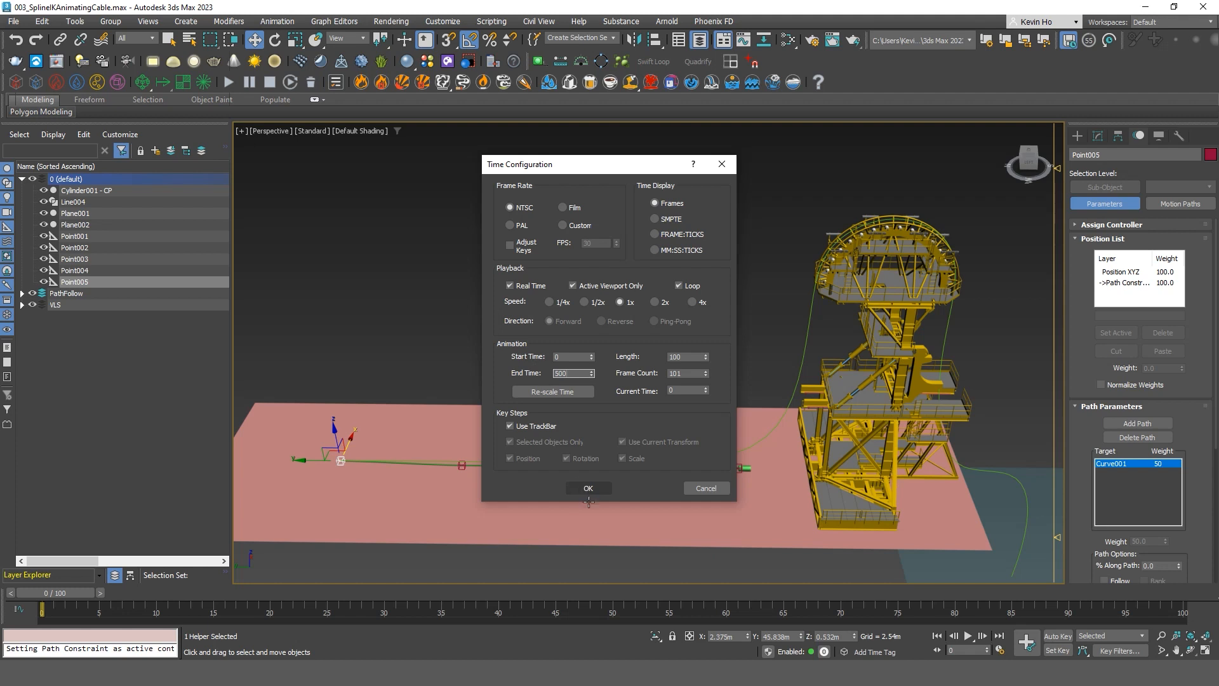
{"action": "left_click", "coordinate": [588, 488]}
Try the Follow option on Point005's path constraint, turn it back off, and disable Loop.
{"action": "scroll", "coordinate": [1129, 503], "scroll_direction": "down", "scroll_amount": 4}
{"action": "left_click", "coordinate": [1122, 501]}
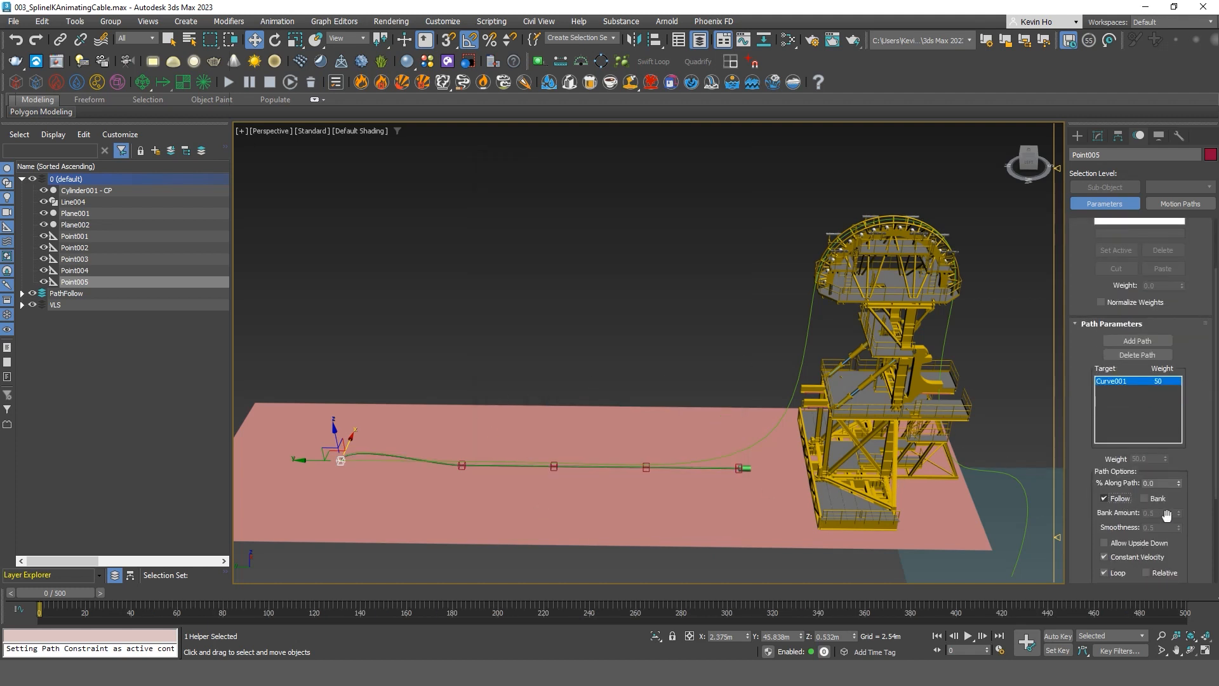
{"action": "scroll", "coordinate": [1198, 499], "scroll_direction": "down", "scroll_amount": 2}
{"action": "scroll", "coordinate": [329, 486], "scroll_direction": "up", "scroll_amount": 4}
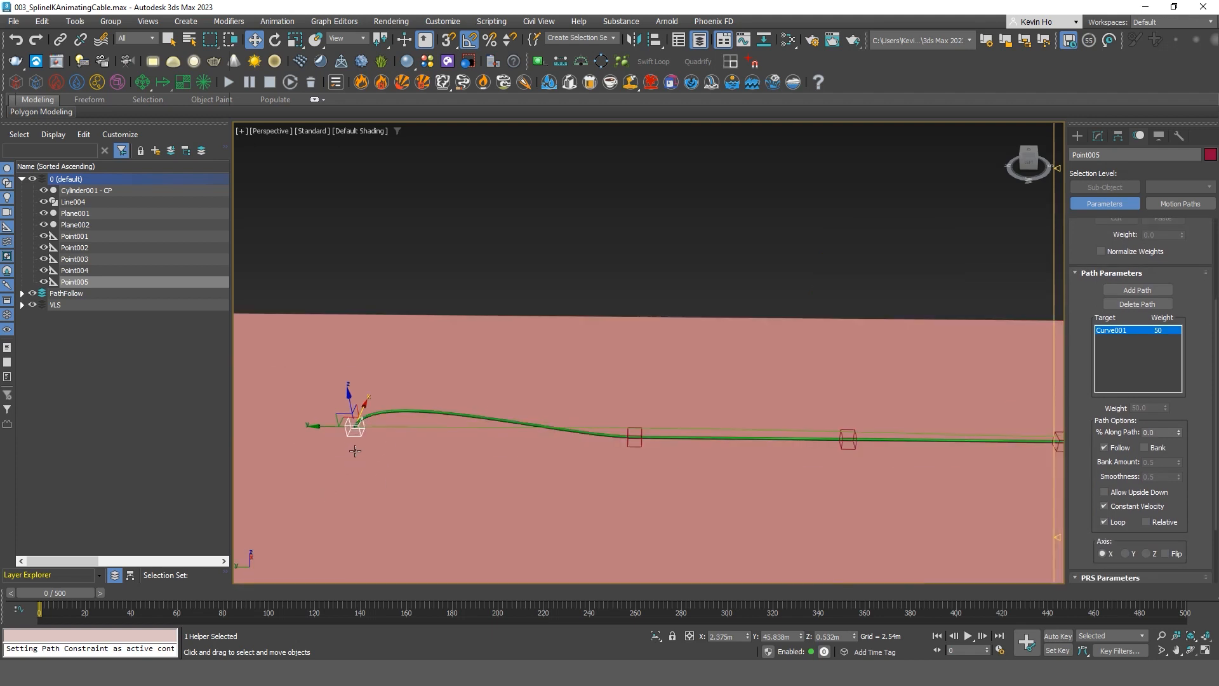
{"action": "left_click", "coordinate": [1104, 448]}
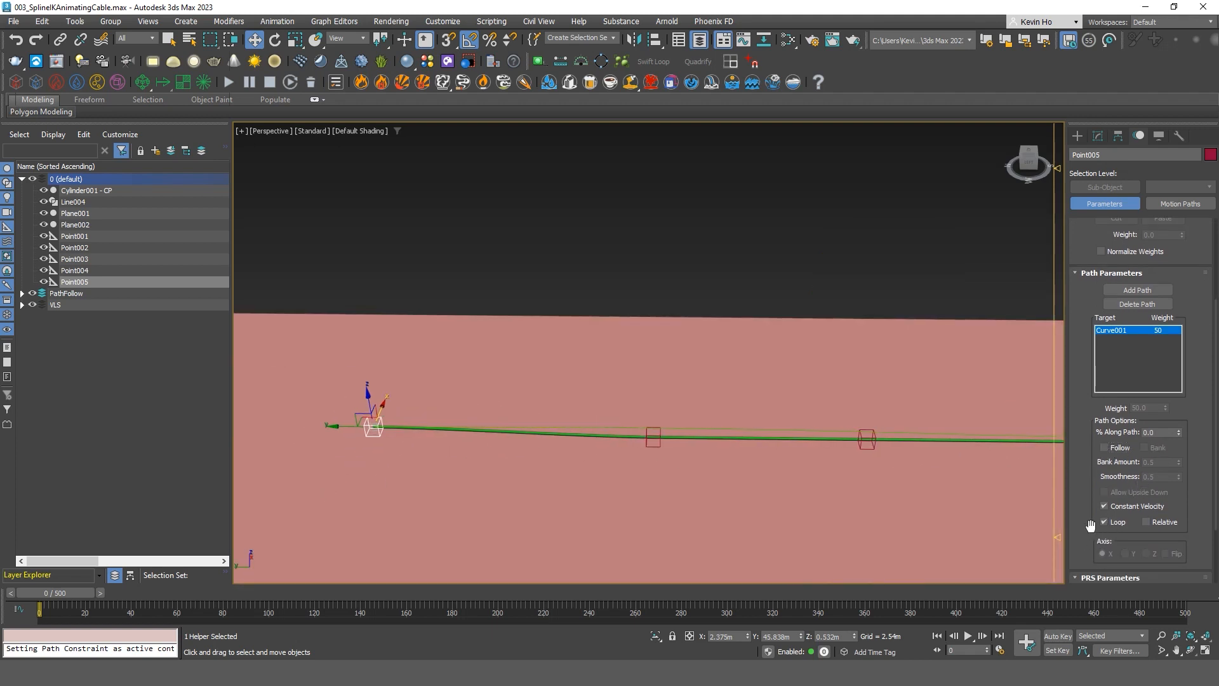
{"action": "scroll", "coordinate": [1087, 359], "scroll_direction": "down", "scroll_amount": 3}
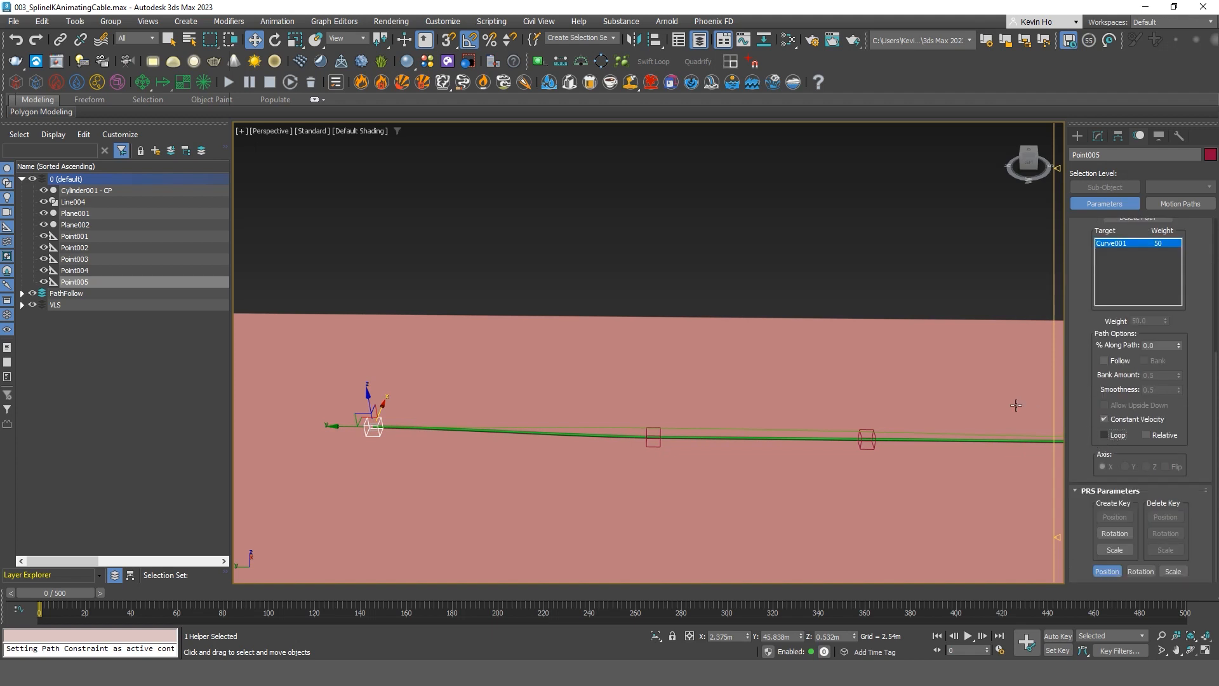
{"action": "middle_click_drag", "start_coordinate": [501, 387], "coordinate": [522, 400]}
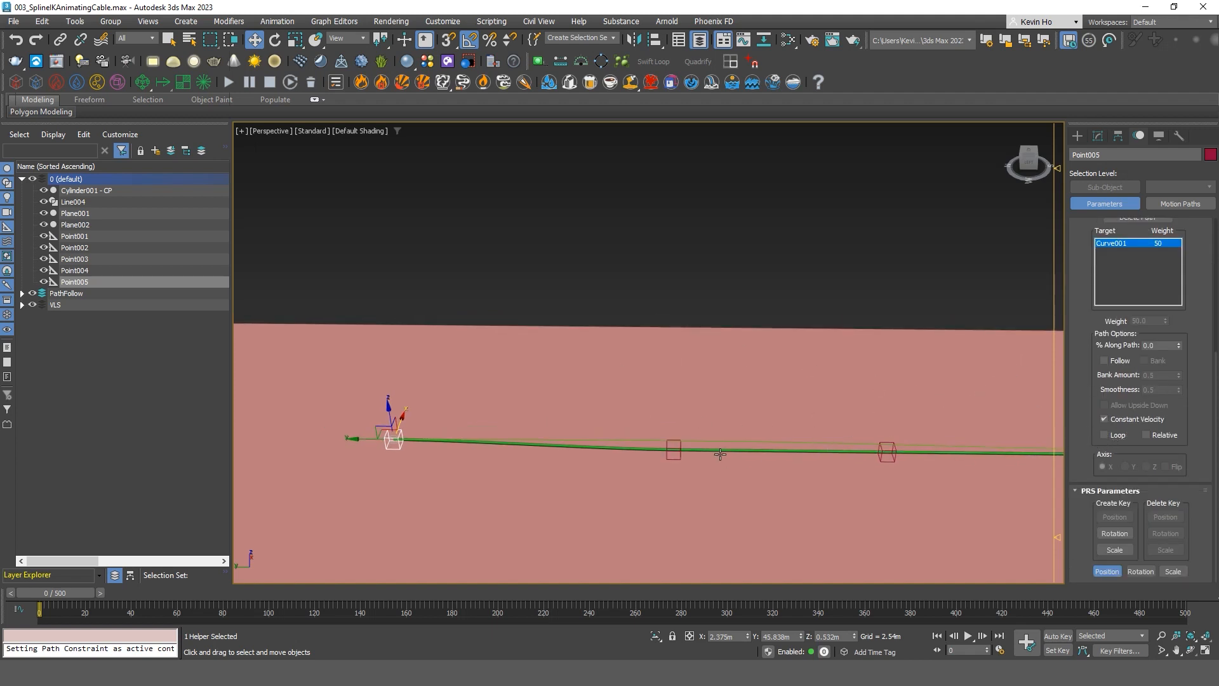
Apply a Path Constraint from the neighbouring helper Point004 to Curve001.
{"action": "left_click", "coordinate": [673, 449]}
{"action": "left_click", "coordinate": [278, 20]}
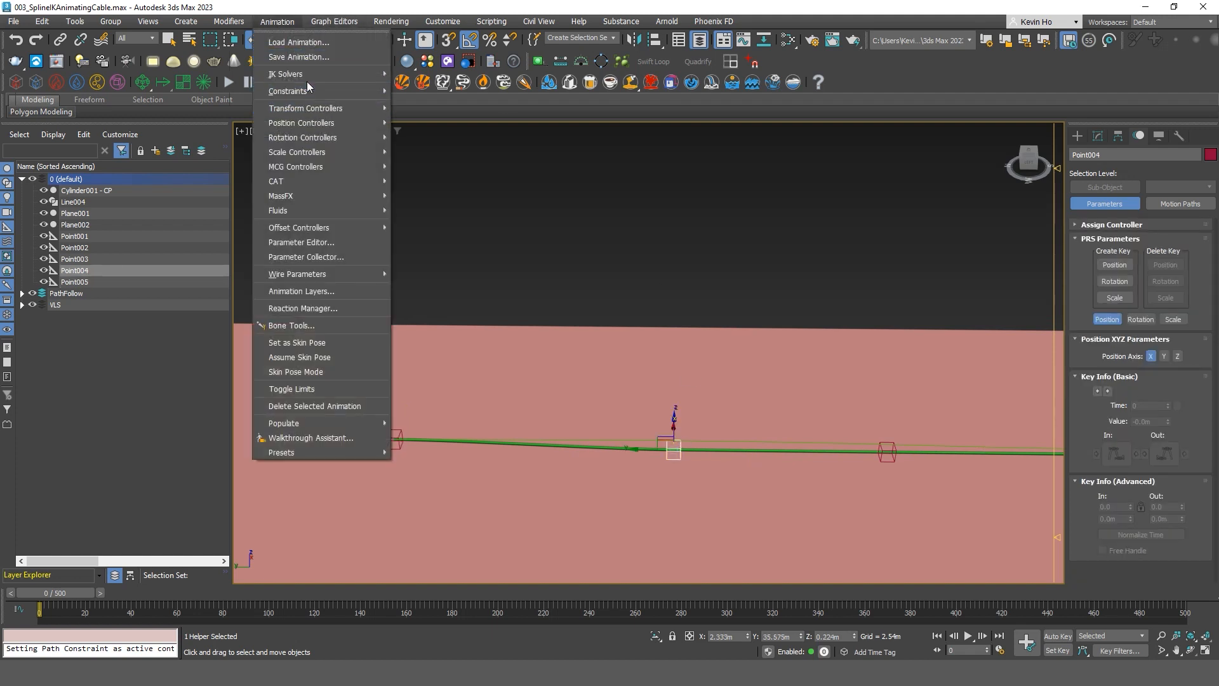
{"action": "mouse_move", "coordinate": [311, 91]}
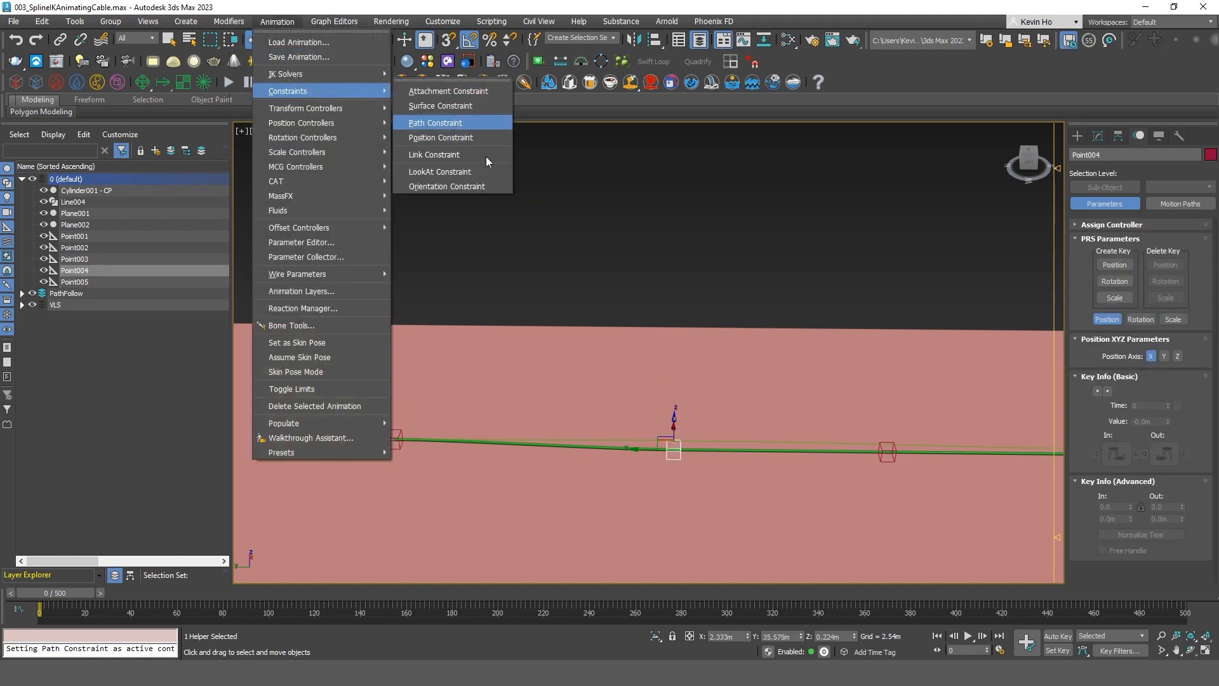
{"action": "left_click", "coordinate": [445, 122]}
{"action": "left_click", "coordinate": [780, 449]}
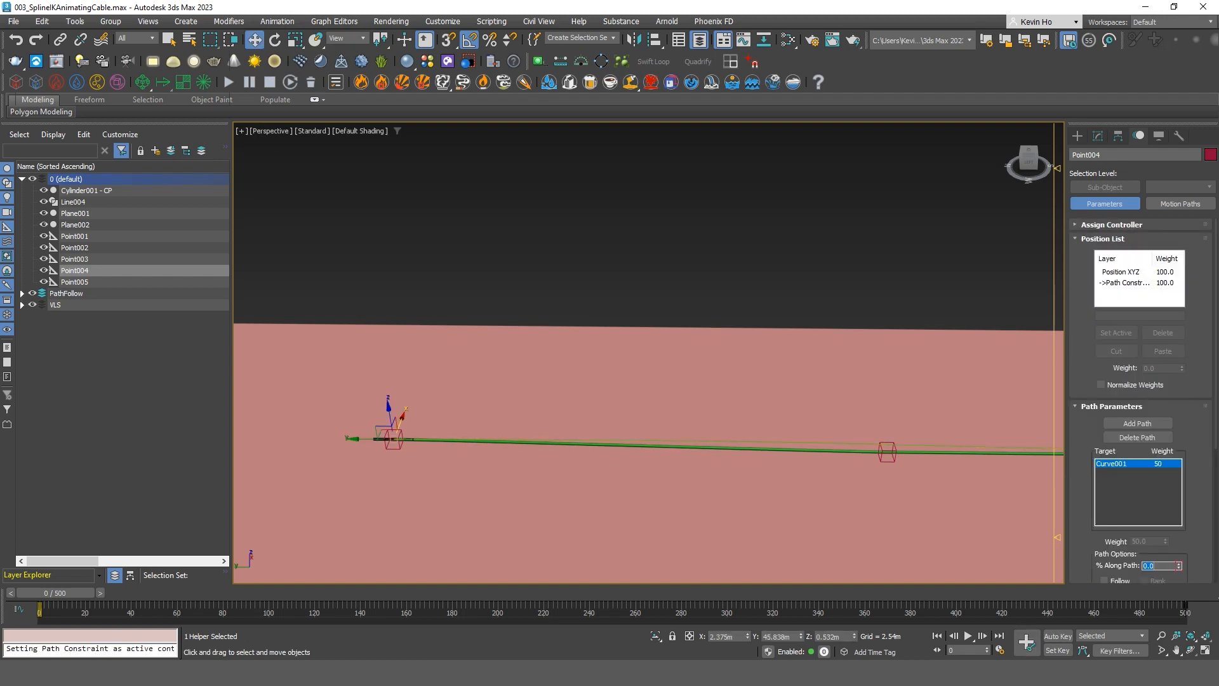
Set Point004's position along the path to 10 percent.
{"action": "scroll", "coordinate": [1111, 418], "scroll_direction": "down", "scroll_amount": 3}
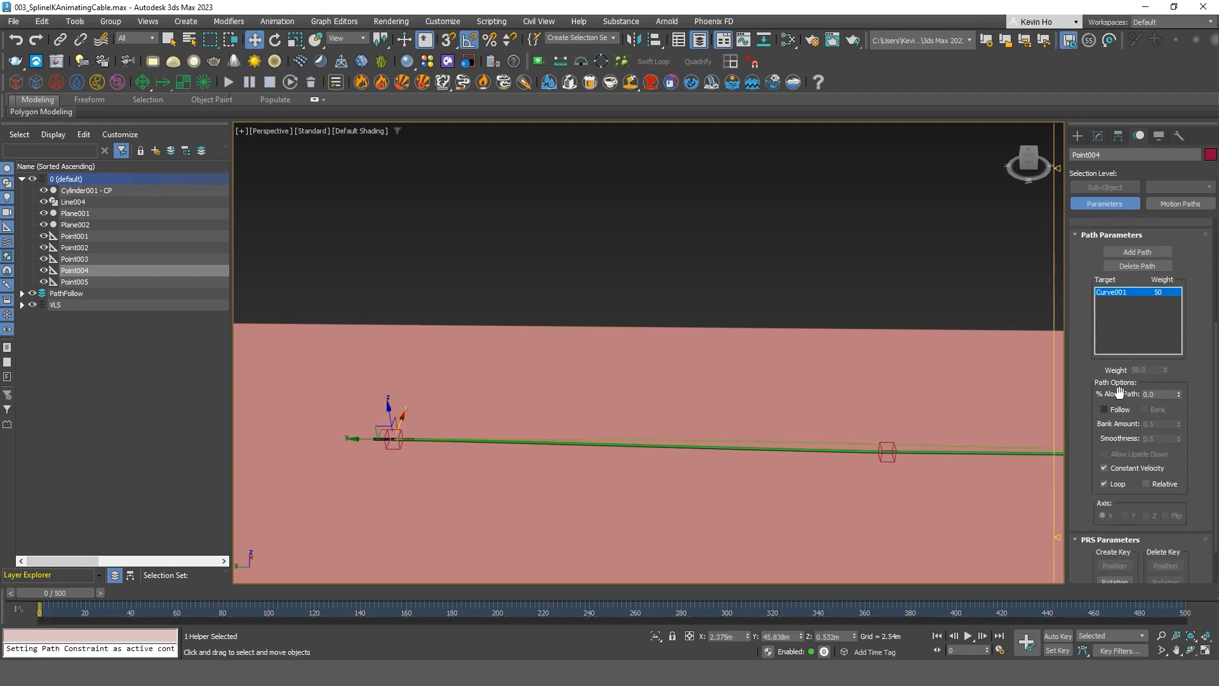
{"action": "left_click", "coordinate": [1152, 394]}
{"action": "type", "text": "10"}
{"action": "key", "text": "Return"}
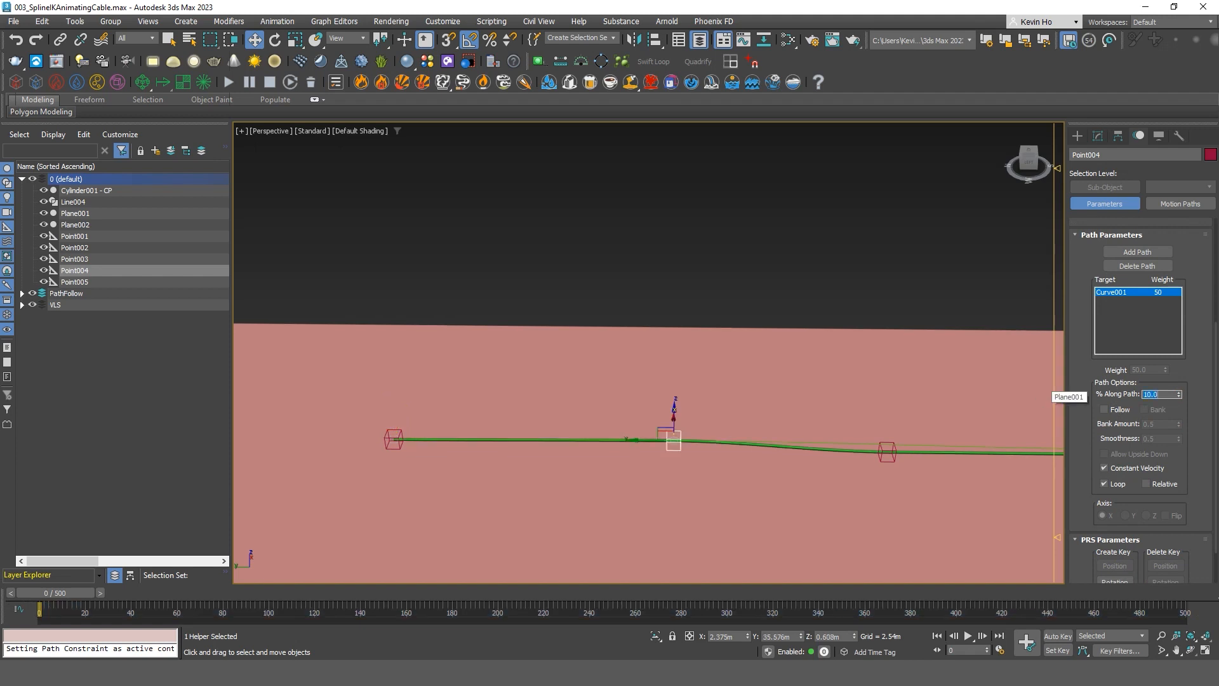
Turn off Loop on Point004's path constraint and select the next helper along the hose, Point003.
{"action": "left_click", "coordinate": [1103, 483]}
{"action": "middle_click_drag", "start_coordinate": [506, 517], "coordinate": [465, 519]}
{"action": "scroll", "coordinate": [466, 519], "scroll_direction": "down", "scroll_amount": 2}
{"action": "middle_click_drag", "start_coordinate": [699, 495], "coordinate": [649, 490]}
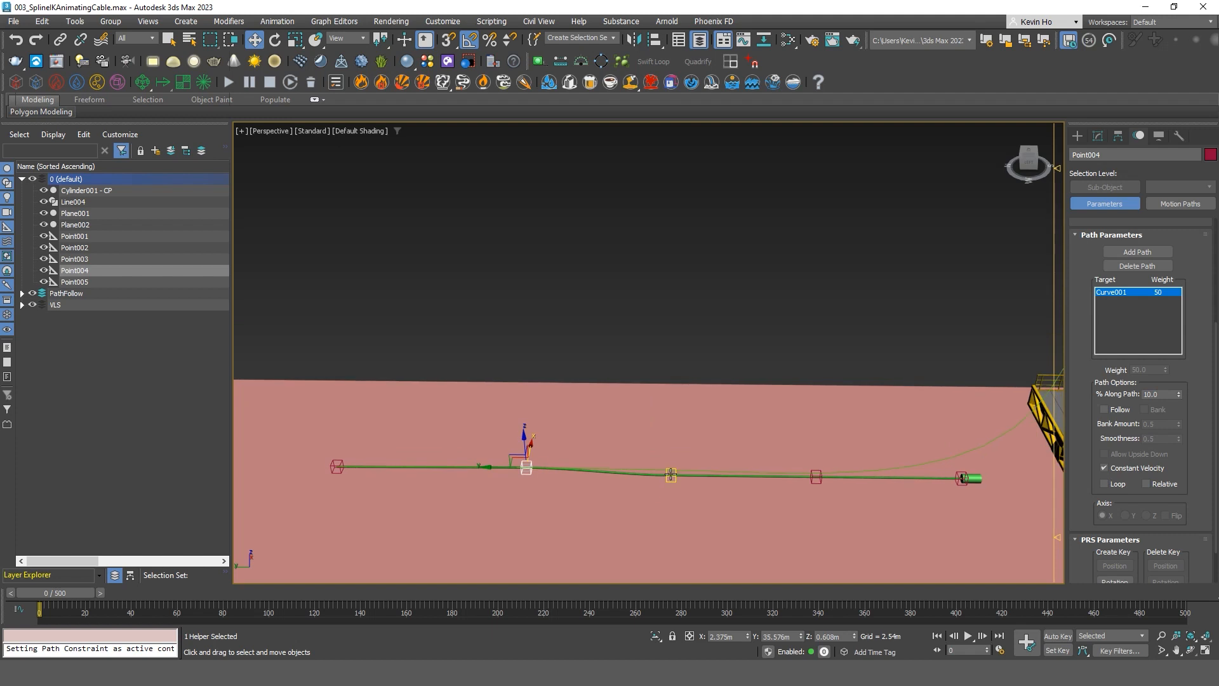
{"action": "left_click", "coordinate": [671, 475]}
Try a Link Constraint from Point003 to Curve001, look through its parameters, and undo it.
{"action": "left_click", "coordinate": [278, 21]}
{"action": "mouse_move", "coordinate": [322, 95]}
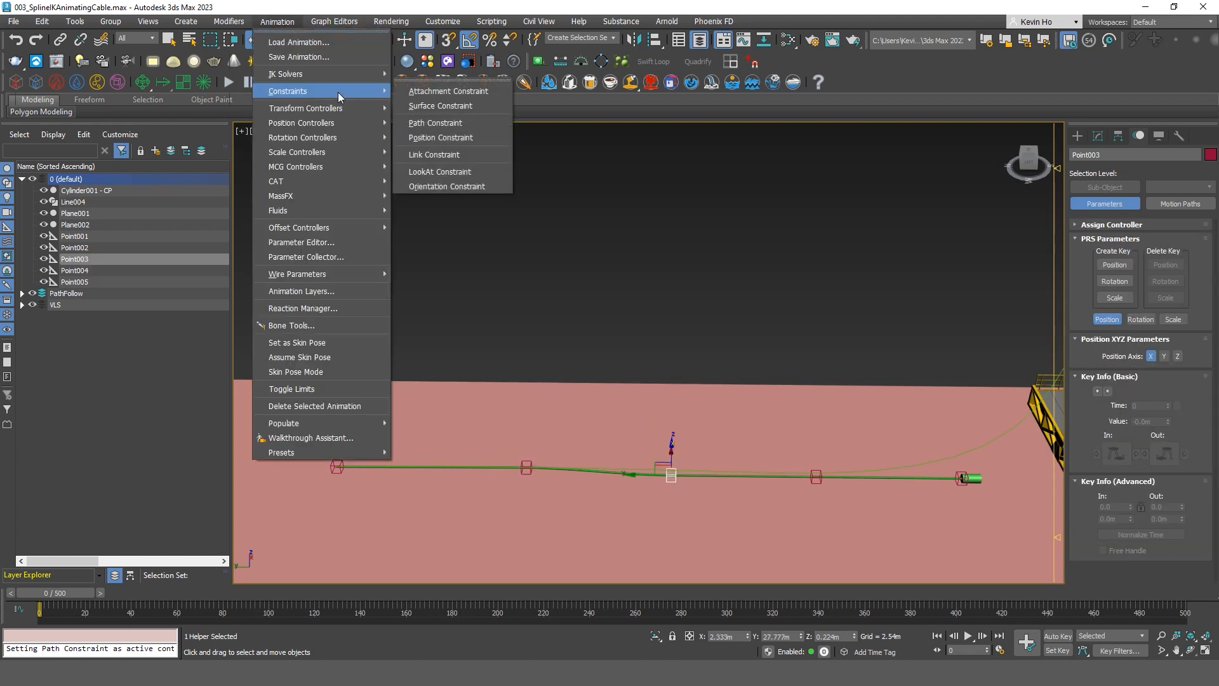
{"action": "left_click", "coordinate": [452, 156]}
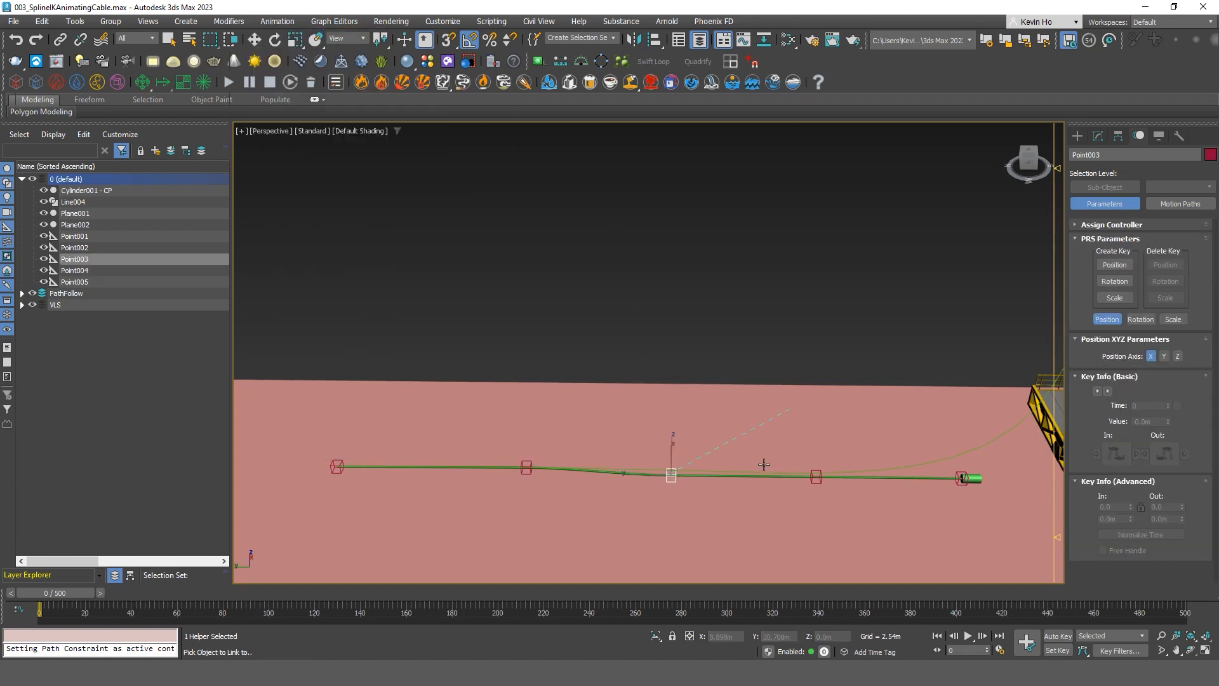
{"action": "left_click", "coordinate": [731, 471]}
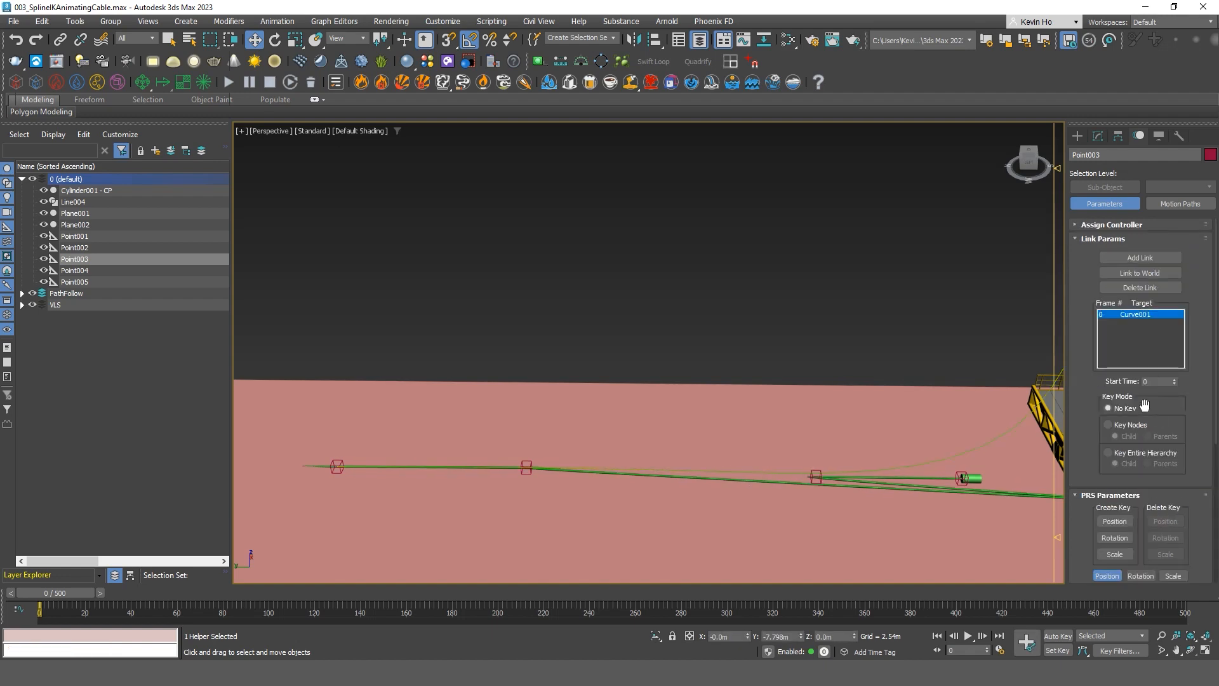
{"action": "scroll", "coordinate": [1078, 447], "scroll_direction": "down", "scroll_amount": 5}
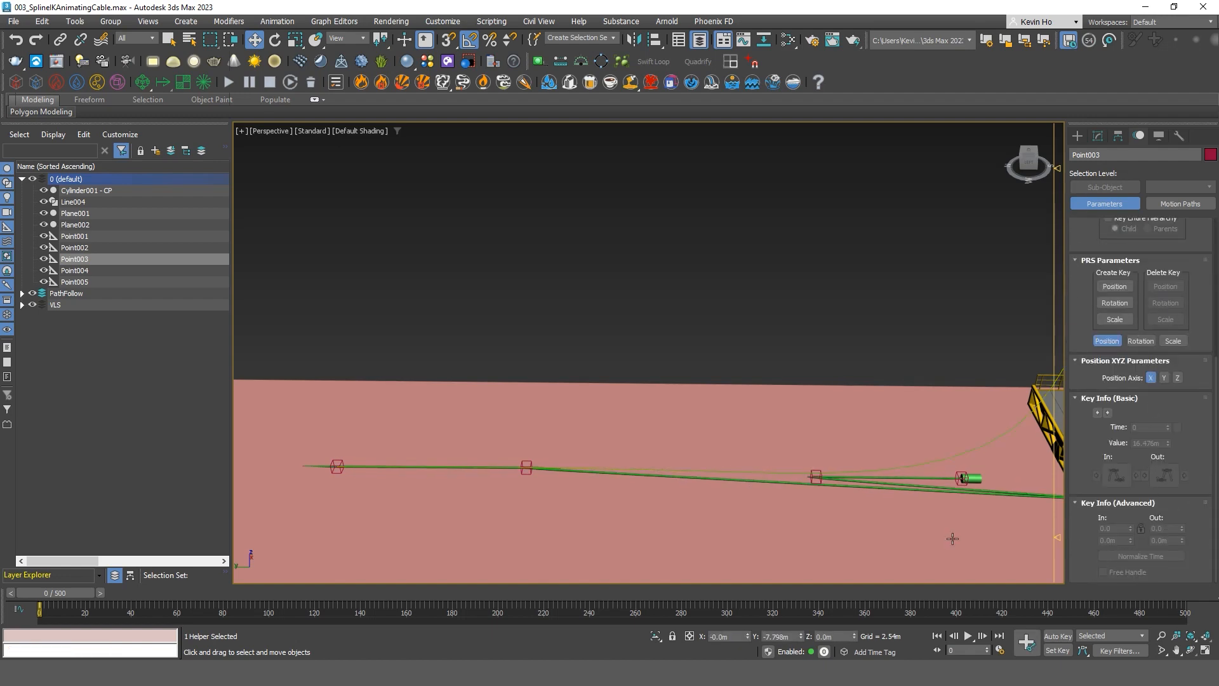
{"action": "middle_click_drag", "start_coordinate": [802, 460], "coordinate": [754, 452], "text": "alt"}
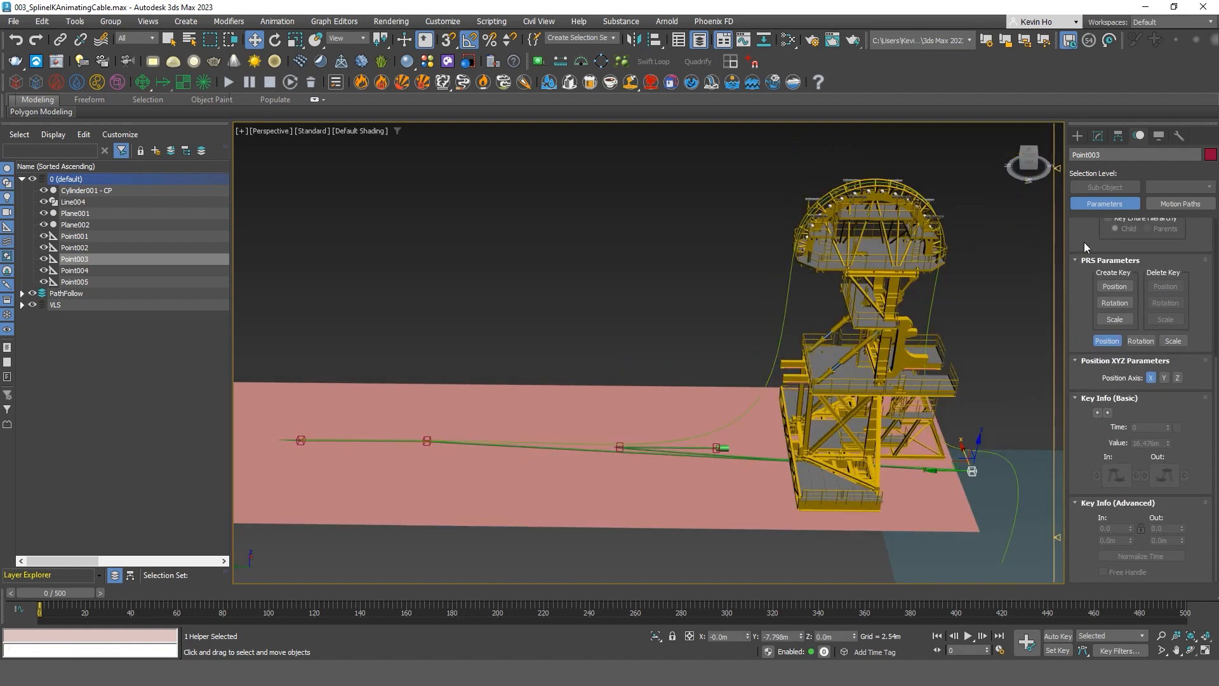
{"action": "left_click", "coordinate": [1098, 136]}
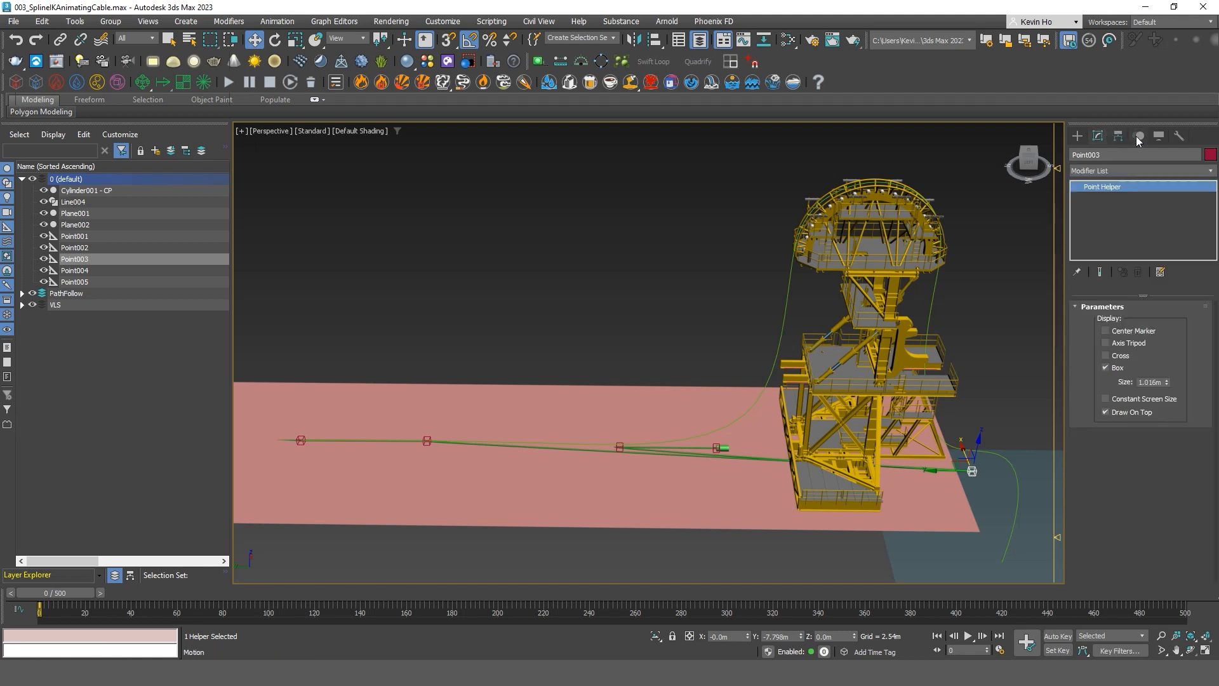
{"action": "left_click", "coordinate": [1139, 136]}
{"action": "left_click", "coordinate": [1118, 136]}
{"action": "left_click", "coordinate": [1139, 136]}
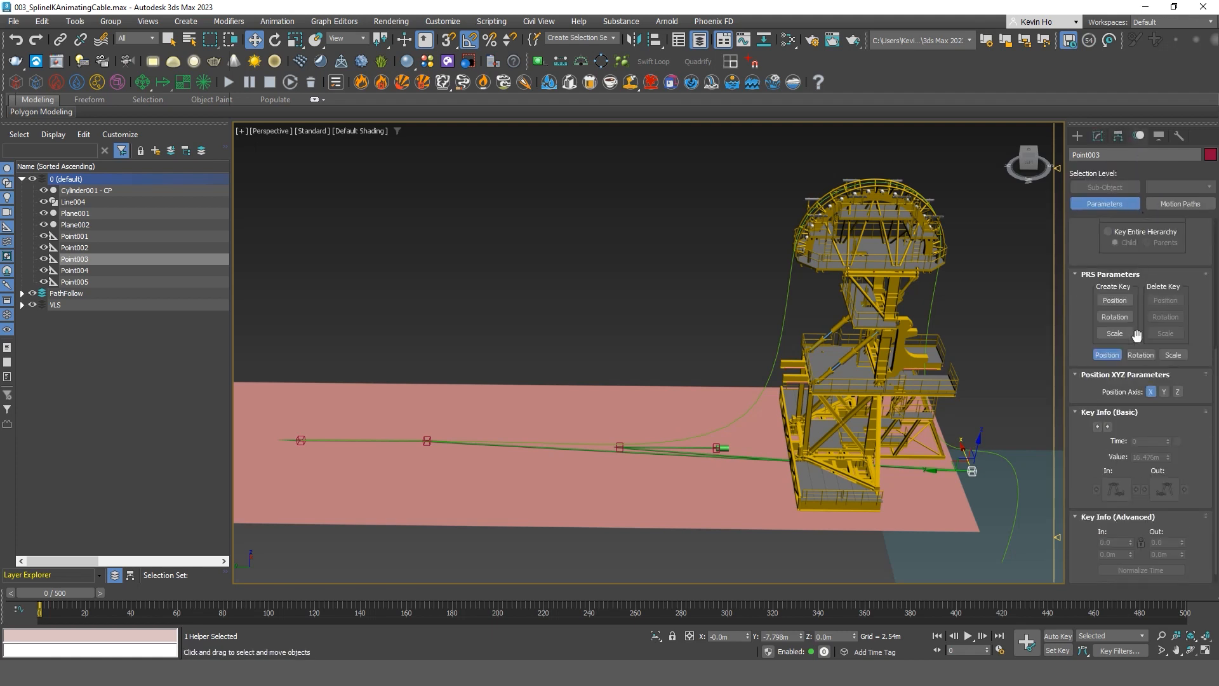
{"action": "left_click_drag", "start_coordinate": [1105, 346], "coordinate": [1065, 570]}
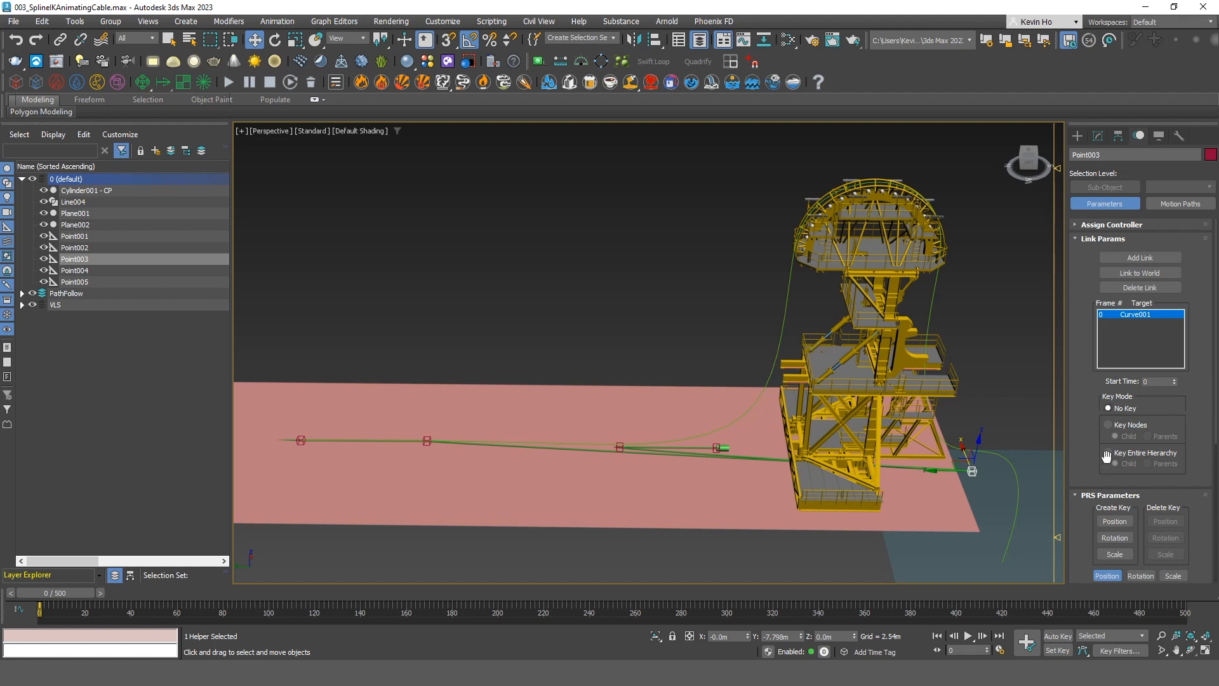
{"action": "left_click_drag", "start_coordinate": [1089, 468], "coordinate": [1088, 473]}
{"action": "key", "text": "ctrl+z"}
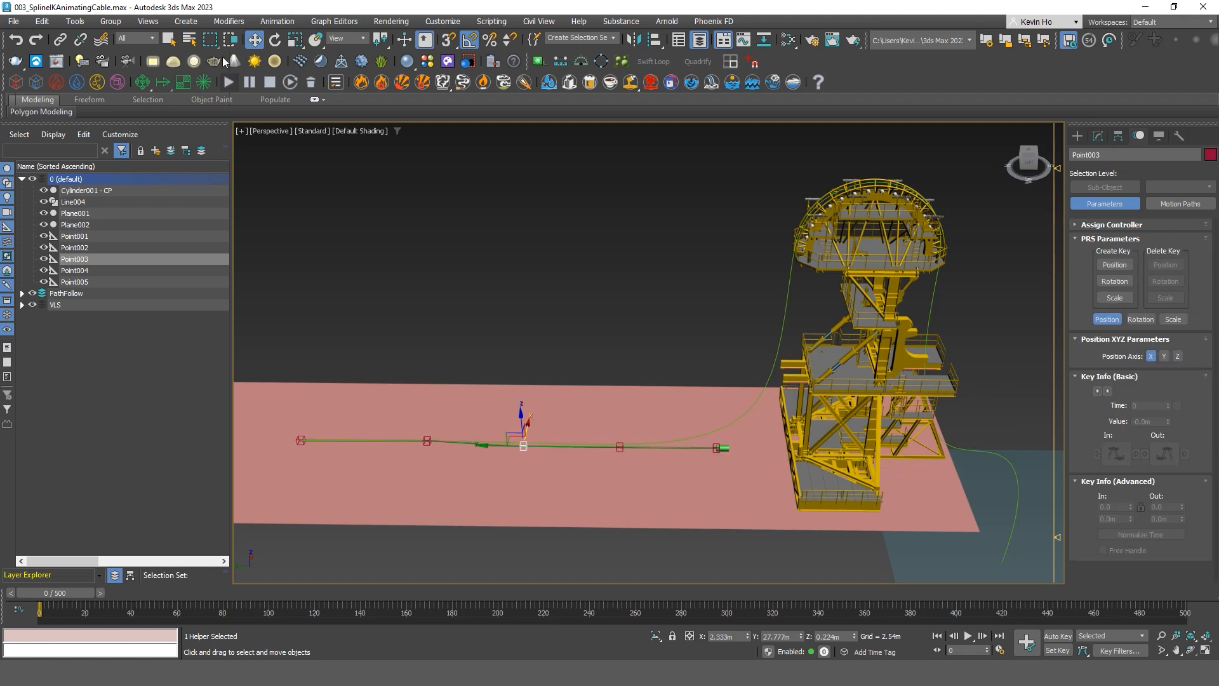
Apply a Path Constraint from Point003 to Curve001.
{"action": "left_click", "coordinate": [271, 23]}
{"action": "mouse_move", "coordinate": [349, 76]}
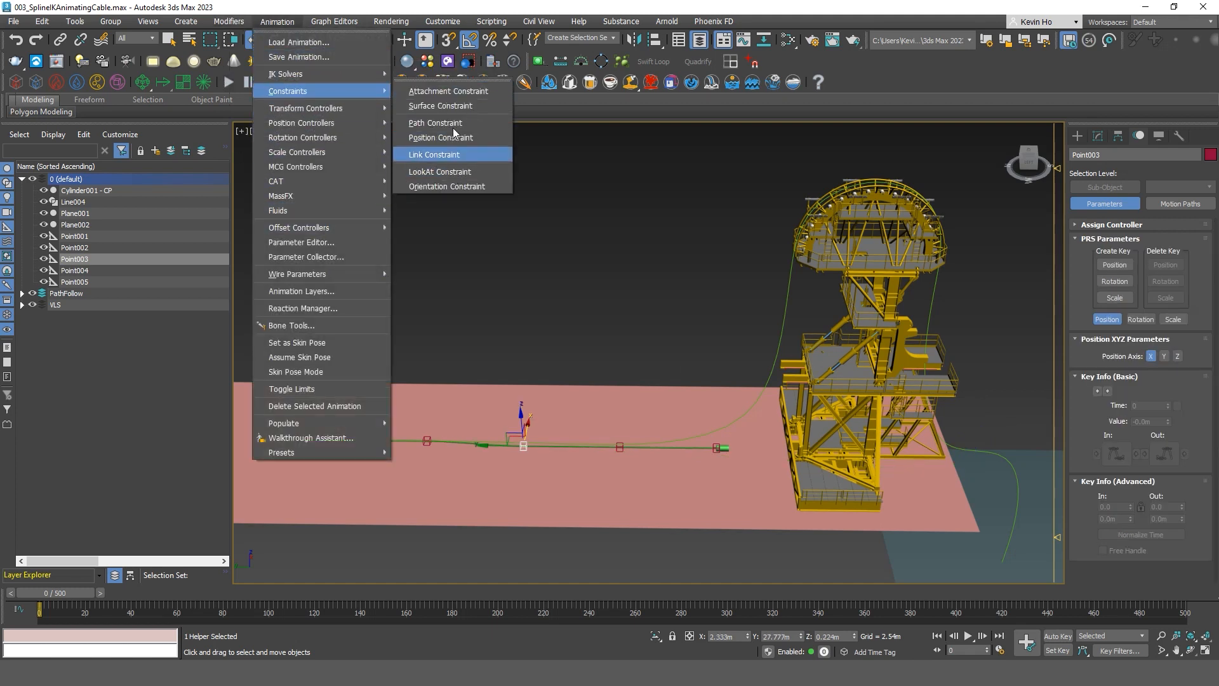
{"action": "left_click", "coordinate": [457, 125]}
{"action": "left_click", "coordinate": [793, 285]}
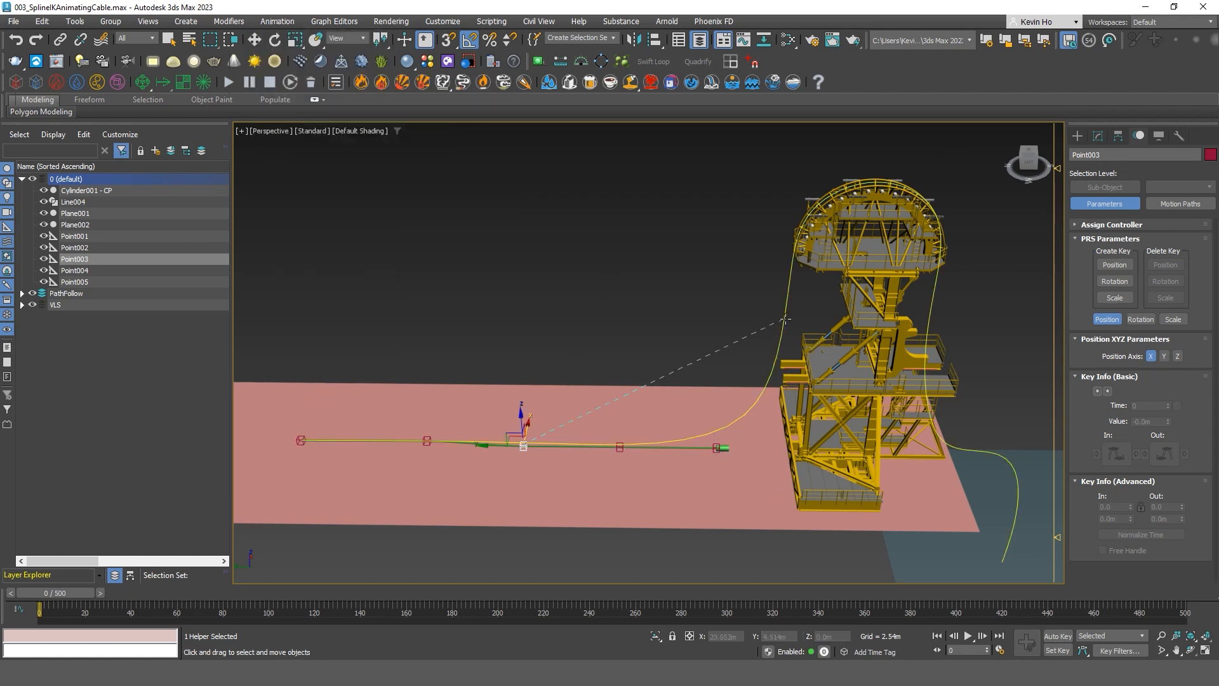
Turn off Loop on Point003's path constraint and set its position along the path to 20 percent.
{"action": "scroll", "coordinate": [1077, 381], "scroll_direction": "down", "scroll_amount": 5}
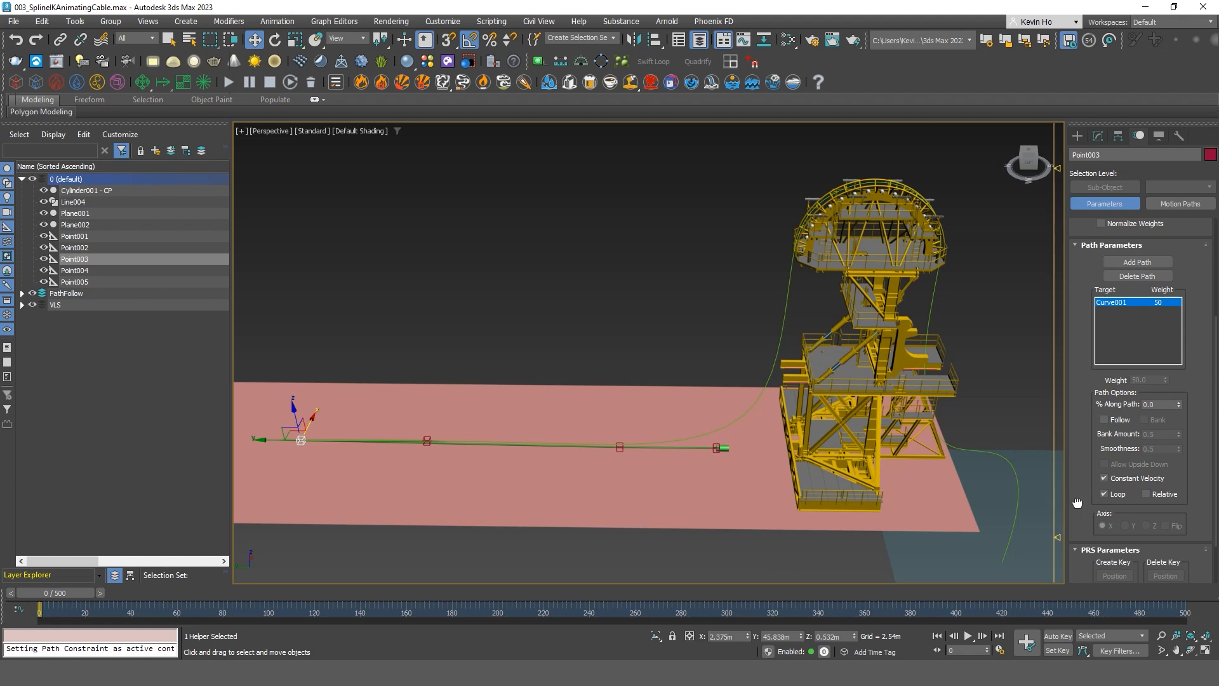
{"action": "left_click_drag", "start_coordinate": [1078, 503], "coordinate": [1113, 436]}
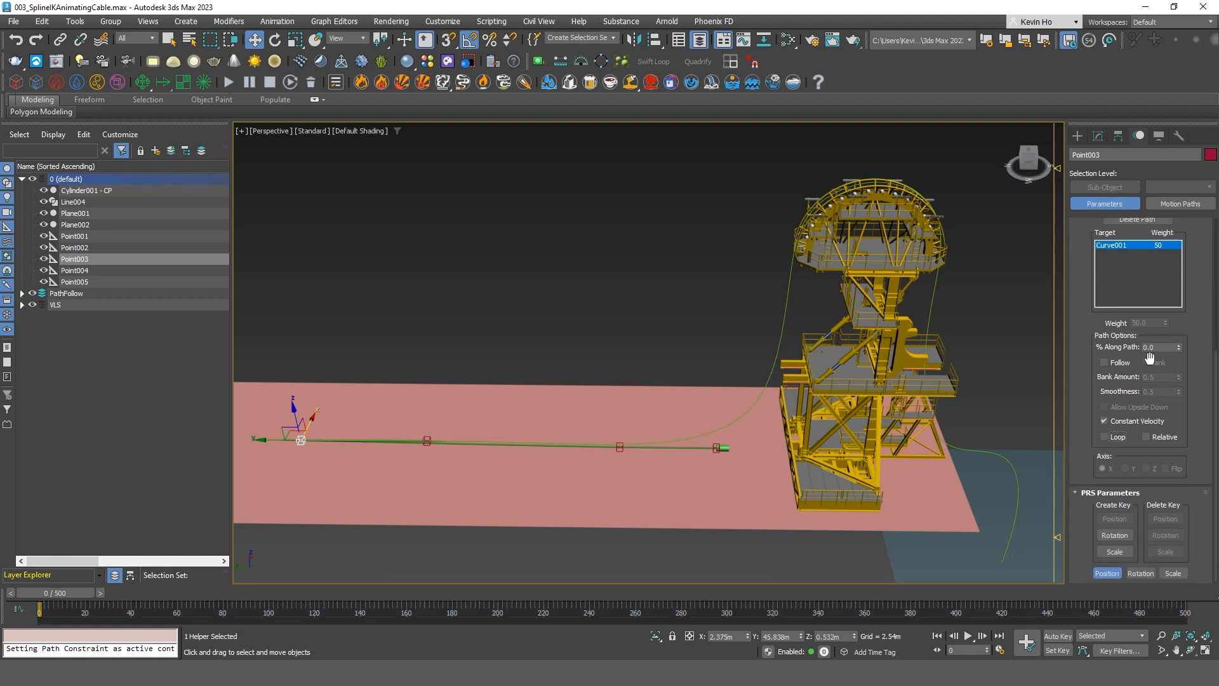
{"action": "left_click_drag", "start_coordinate": [1150, 357], "coordinate": [1144, 346]}
{"action": "type", "text": "20"}
{"action": "key", "text": "Return"}
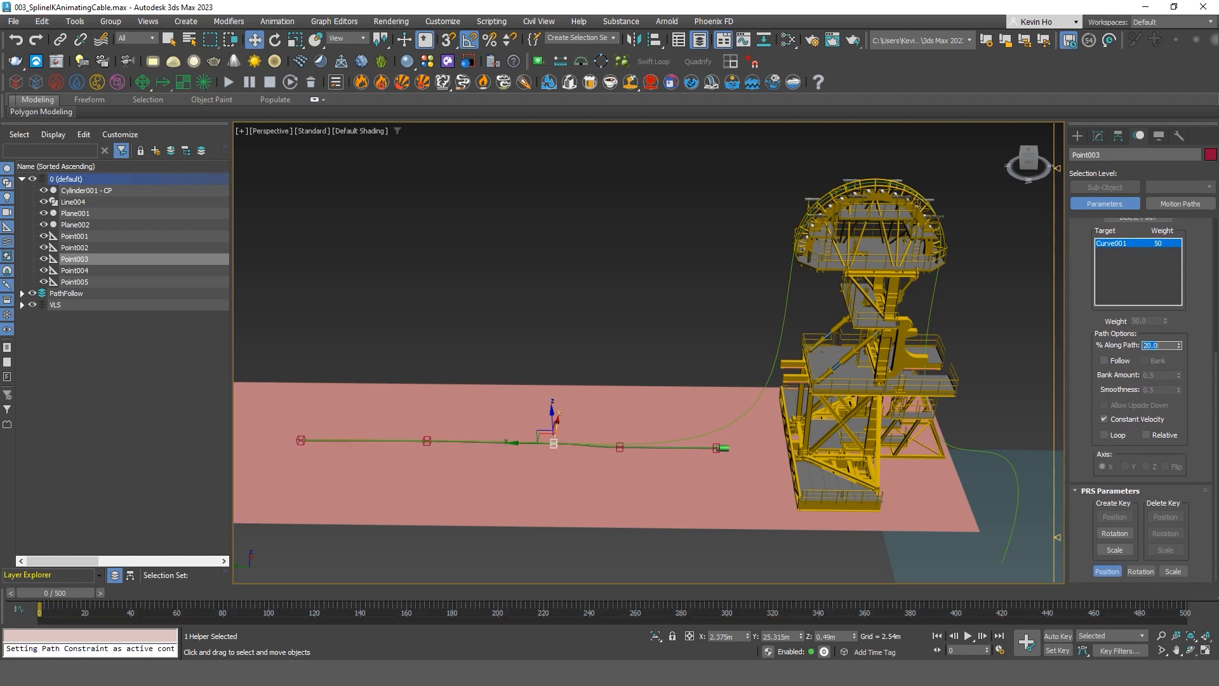
Select the neighbouring helper Point002 and apply a Path Constraint from it to Curve001.
{"action": "scroll", "coordinate": [561, 452], "scroll_direction": "up", "scroll_amount": 4}
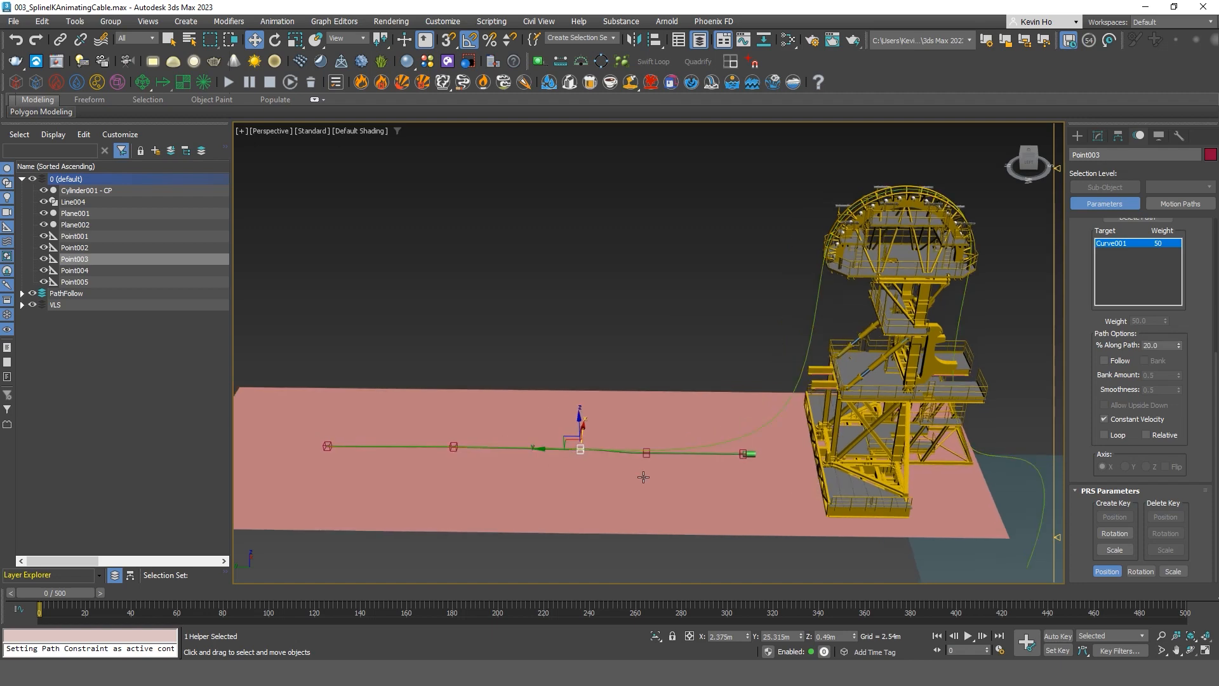
{"action": "left_click", "coordinate": [646, 442]}
{"action": "scroll", "coordinate": [696, 290], "scroll_direction": "down", "scroll_amount": 3}
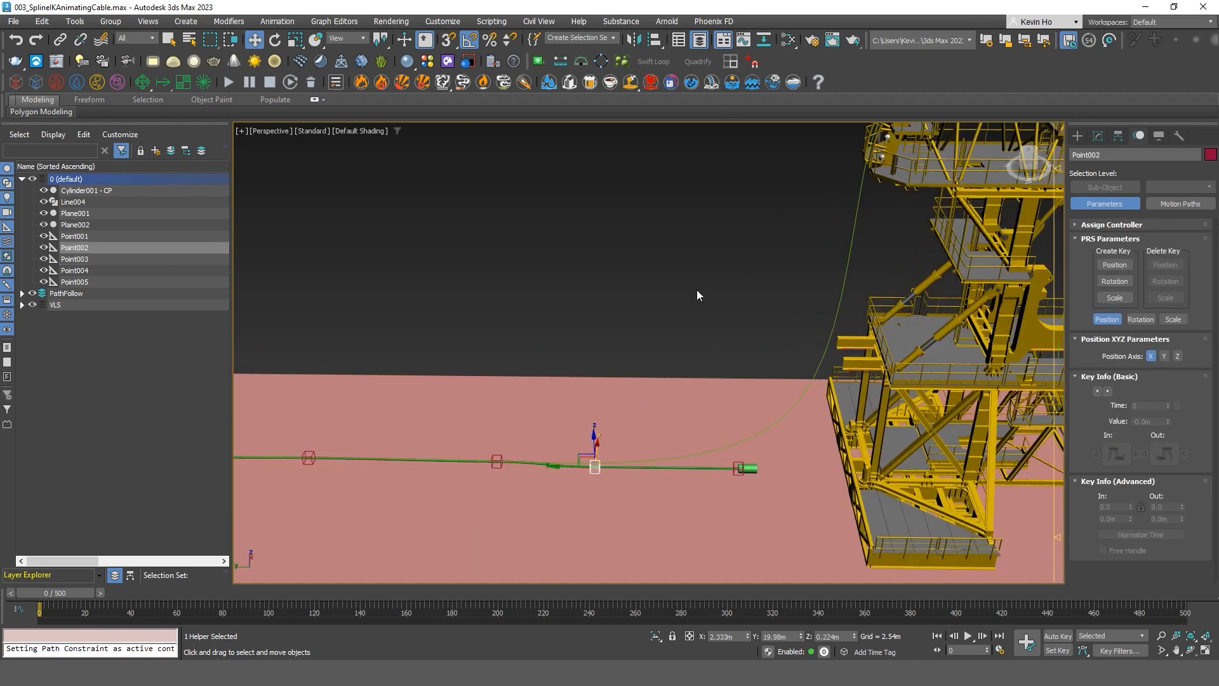
{"action": "middle_click_drag", "start_coordinate": [511, 257], "coordinate": [502, 298], "text": "alt"}
{"action": "left_click", "coordinate": [285, 21]}
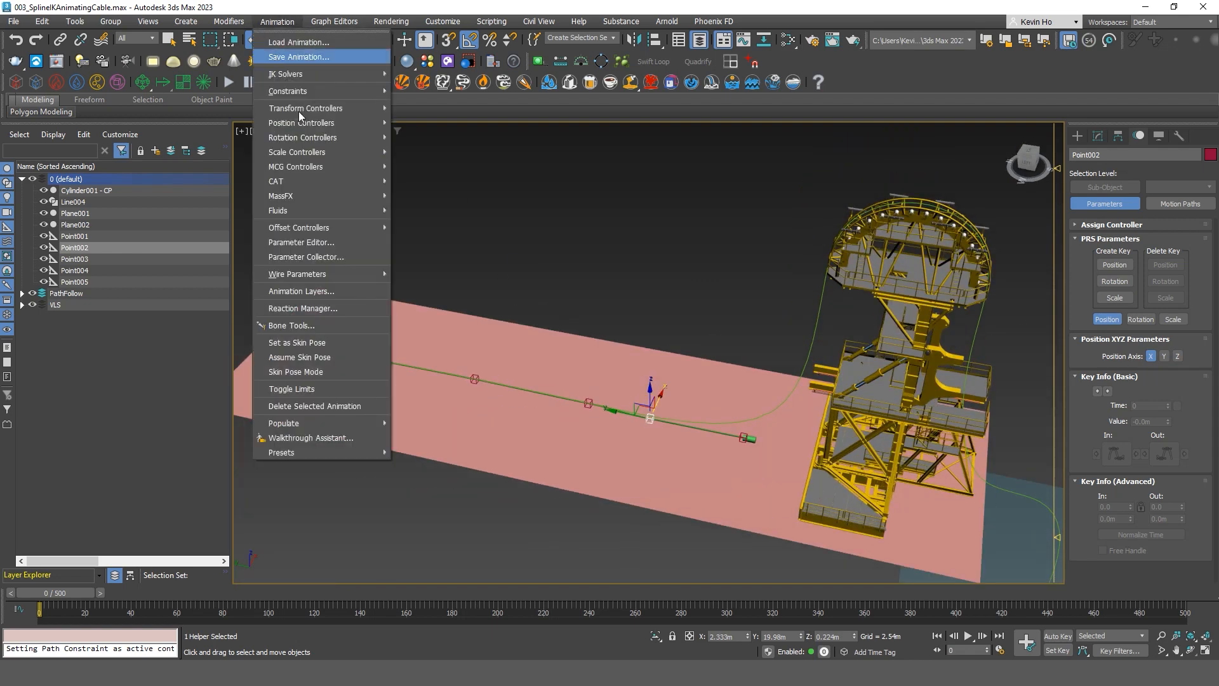
{"action": "mouse_move", "coordinate": [317, 91]}
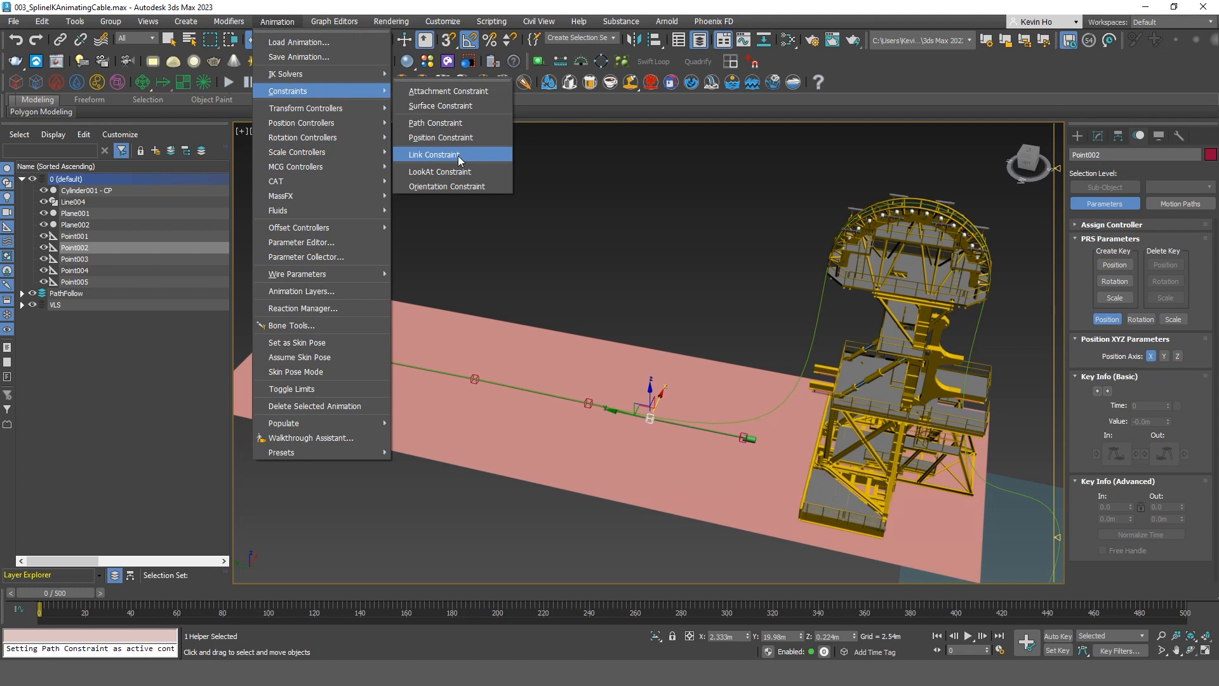
{"action": "left_click", "coordinate": [458, 124]}
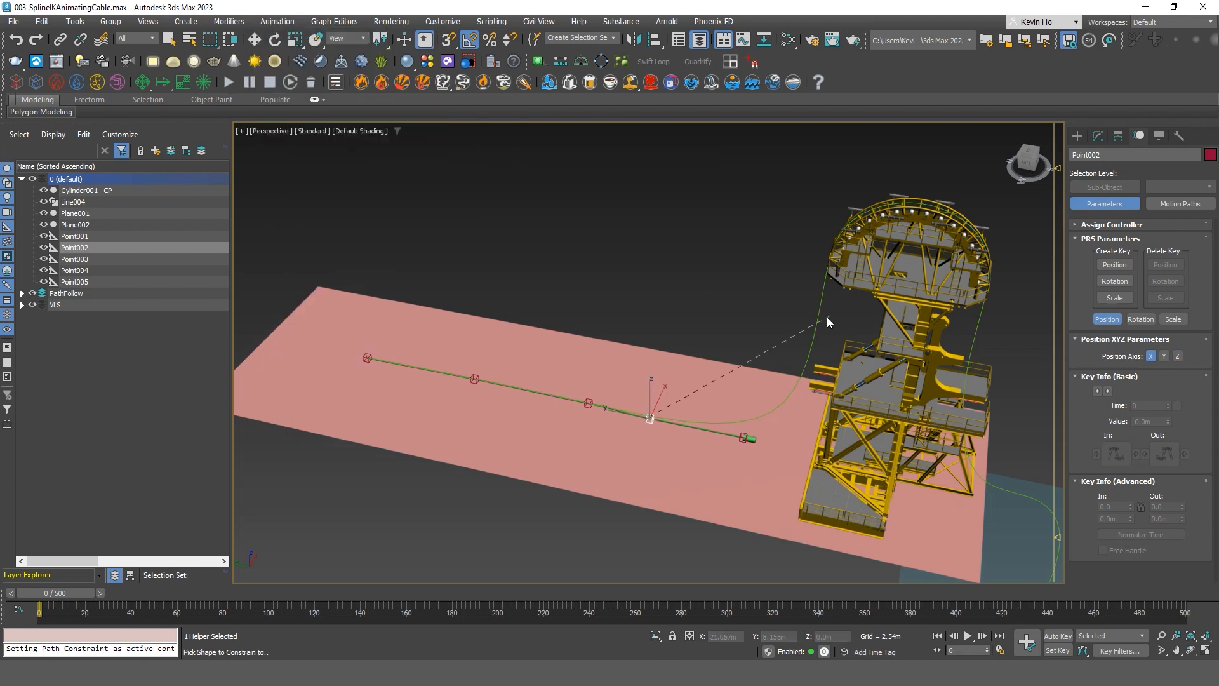
{"action": "left_click", "coordinate": [818, 317]}
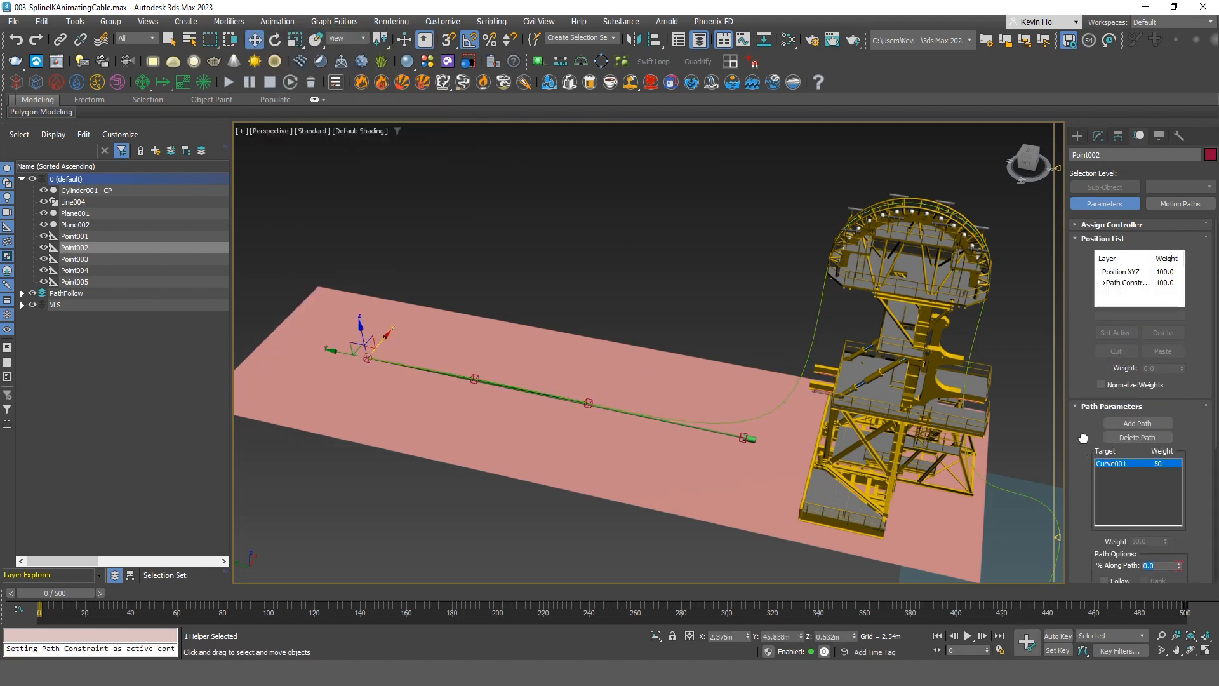
Turn off Loop on Point002's path constraint and set its position along the path to 30 percent.
{"action": "scroll", "coordinate": [1165, 503], "scroll_direction": "down", "scroll_amount": 5}
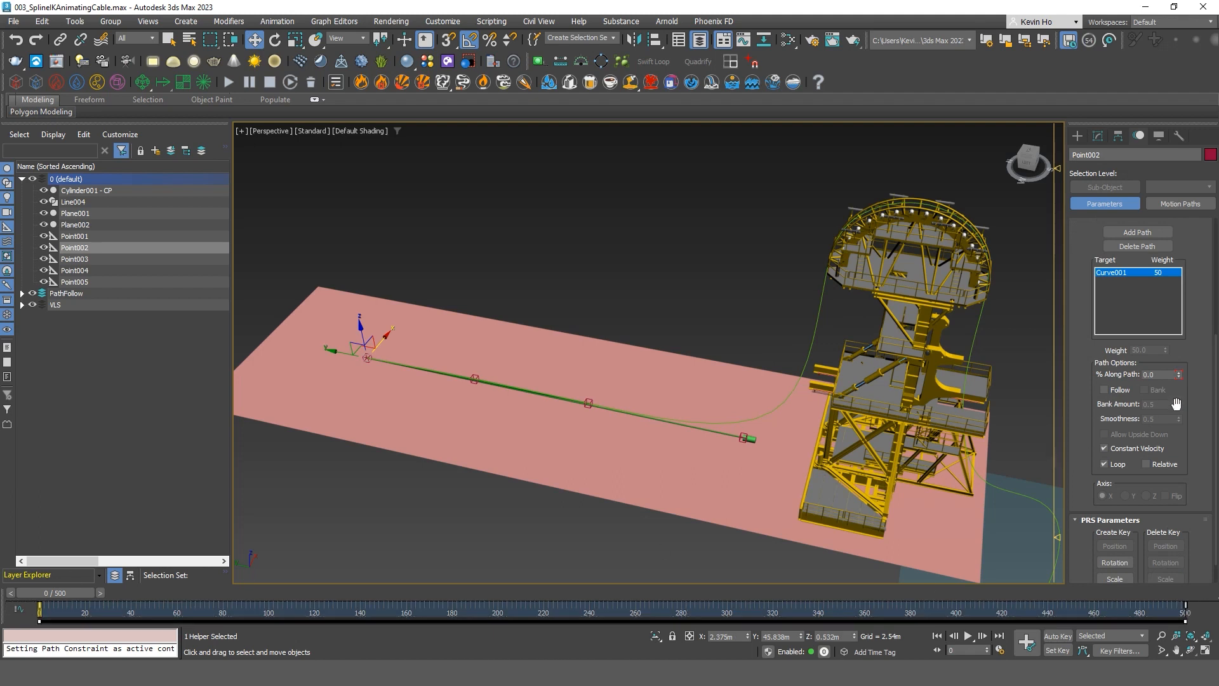
{"action": "left_click", "coordinate": [1117, 466]}
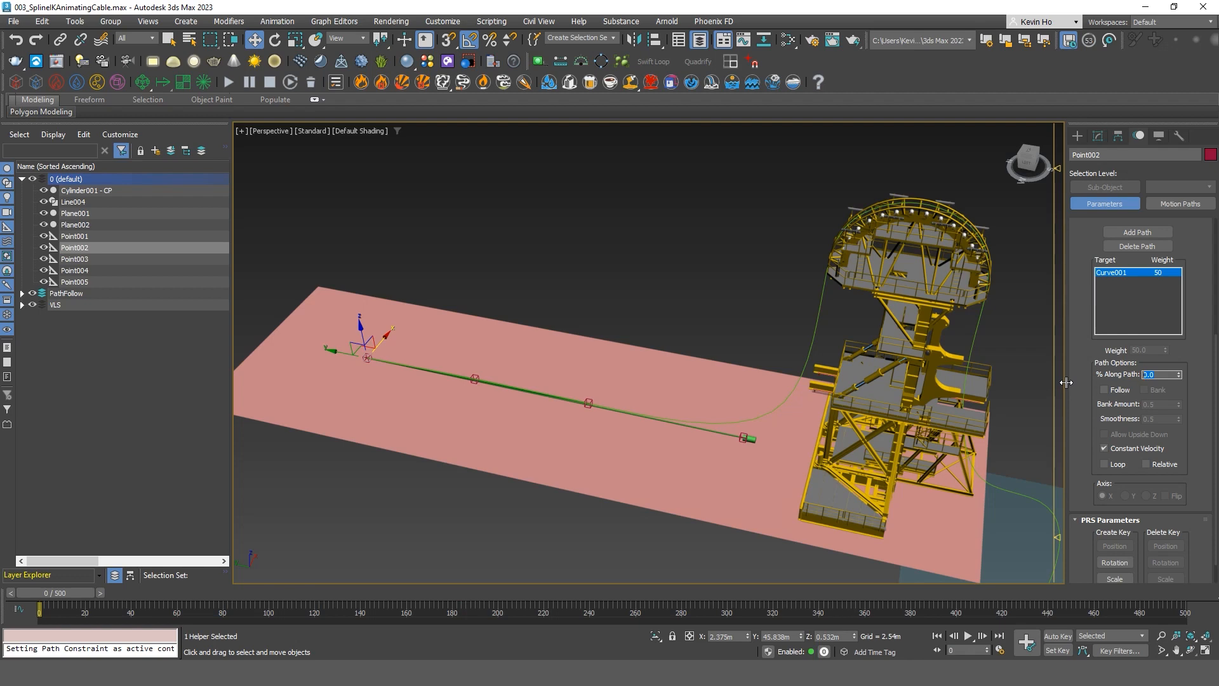
{"action": "key", "text": "Return"}
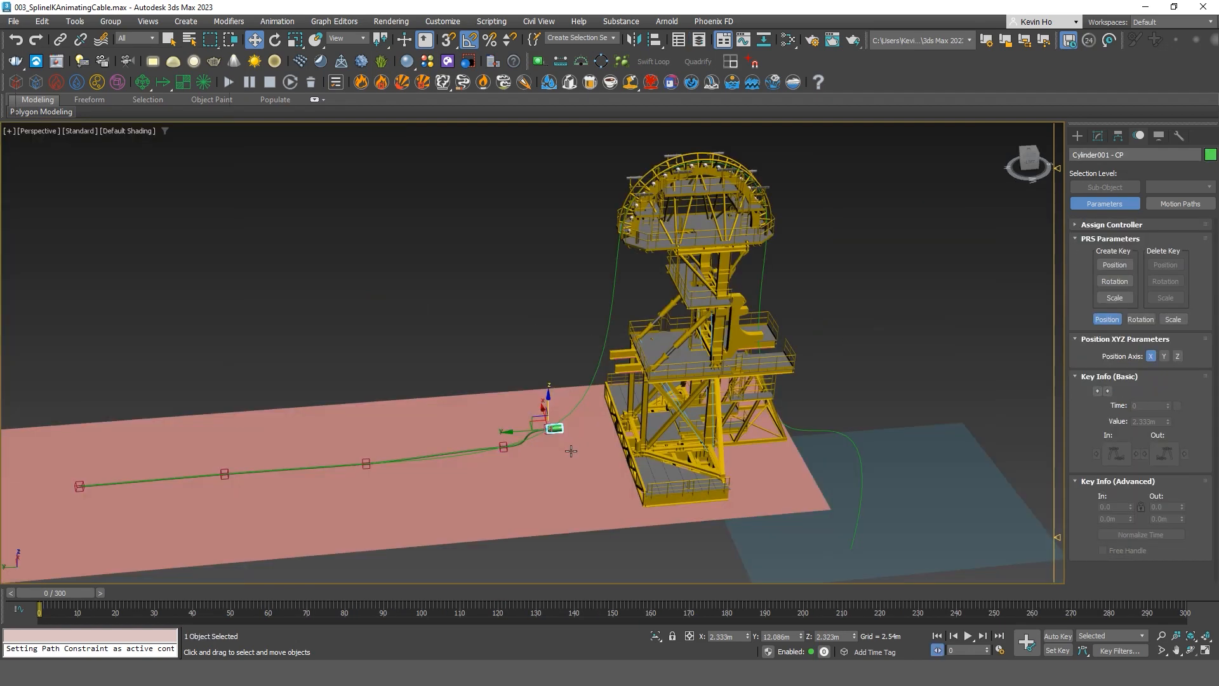
Enable Follow on the path constraints of Point002, Point003 and Point004 in turn.
{"action": "scroll", "coordinate": [552, 438], "scroll_direction": "up", "scroll_amount": 5}
{"action": "left_click", "coordinate": [455, 442]}
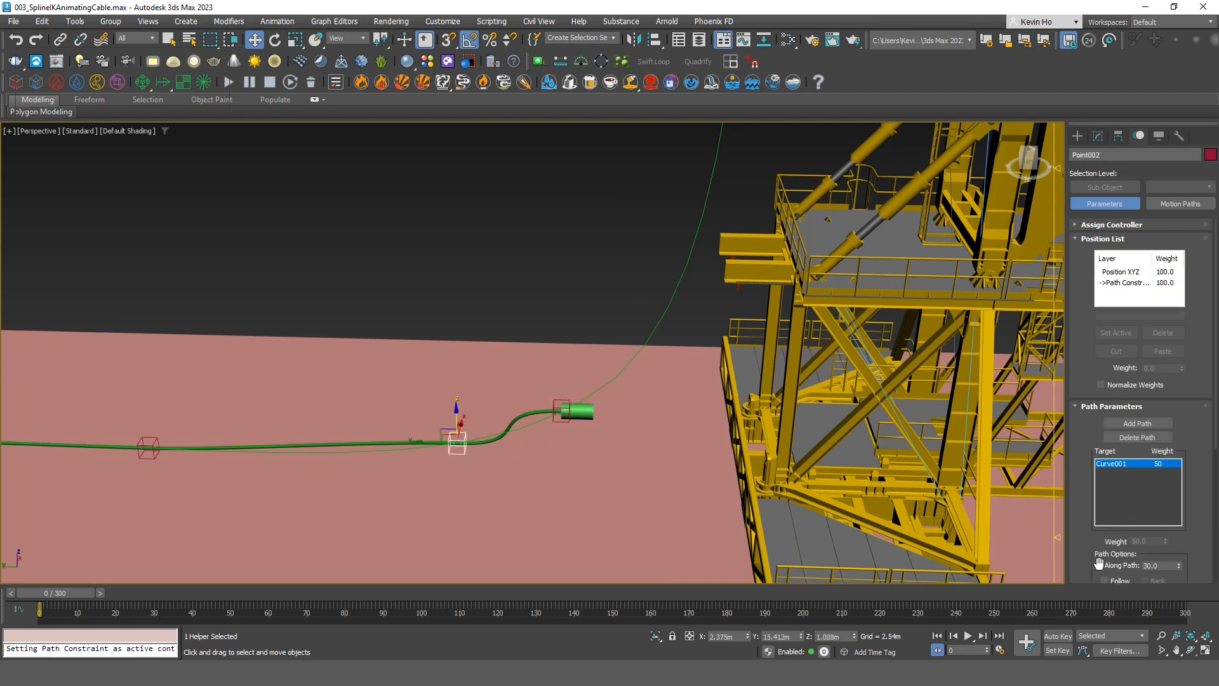
{"action": "scroll", "coordinate": [1084, 452], "scroll_direction": "down", "scroll_amount": 4}
{"action": "left_click", "coordinate": [1116, 456]}
{"action": "middle_click_drag", "start_coordinate": [163, 437], "coordinate": [340, 430]}
{"action": "left_click", "coordinate": [328, 432]}
{"action": "left_click", "coordinate": [1116, 456]}
{"action": "middle_click_drag", "start_coordinate": [19, 444], "coordinate": [299, 444]}
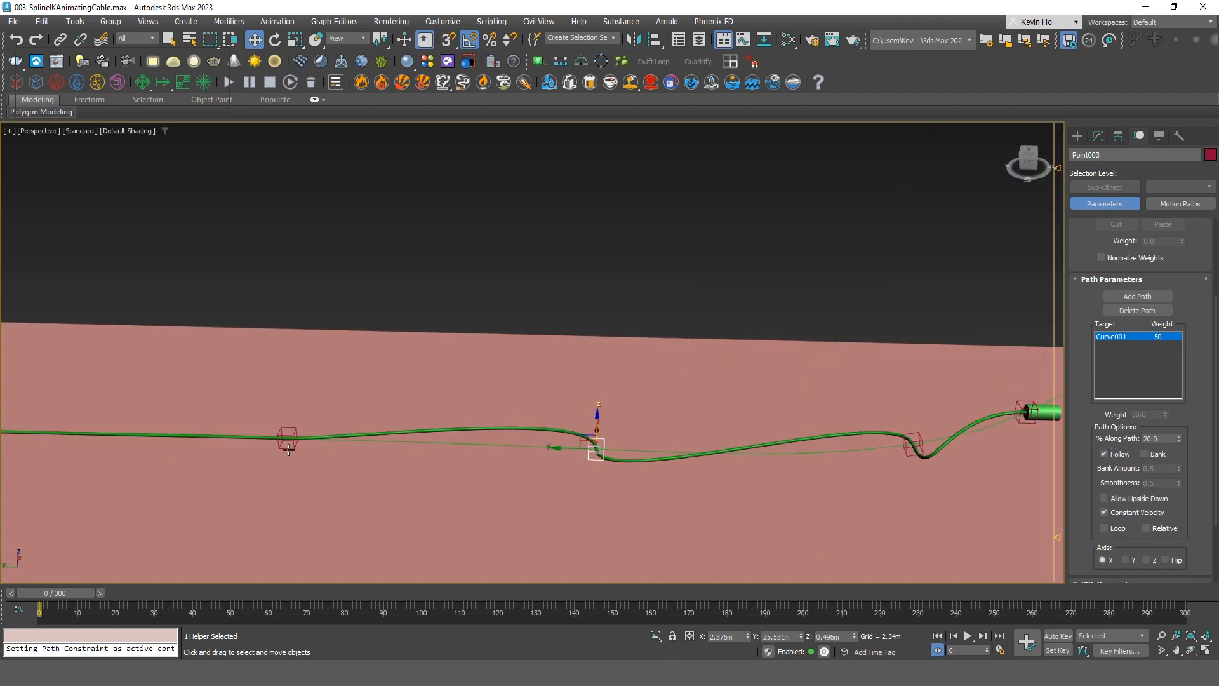
{"action": "left_click", "coordinate": [287, 438]}
{"action": "left_click", "coordinate": [1104, 453]}
Enable Follow on Point005's path constraint, try Y as the follow axis, and set the axis back to X.
{"action": "middle_click_drag", "start_coordinate": [441, 402], "coordinate": [712, 400]}
{"action": "left_click", "coordinate": [251, 433]}
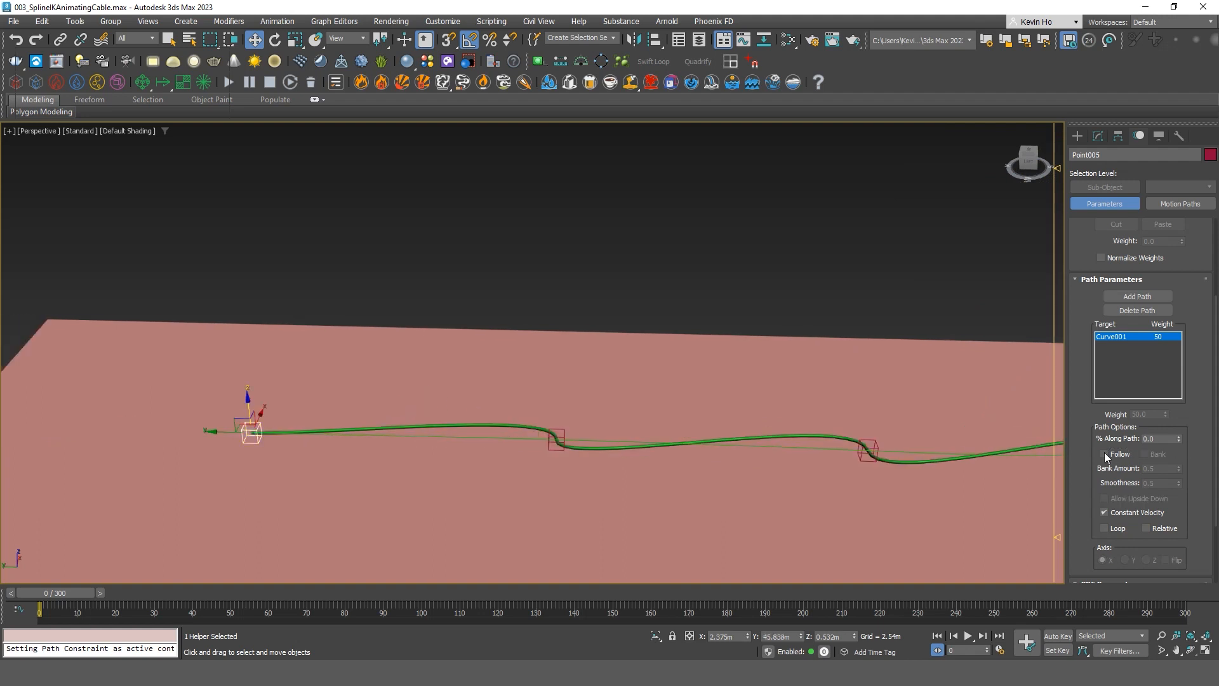
{"action": "left_click", "coordinate": [1104, 454]}
{"action": "left_click", "coordinate": [1131, 560]}
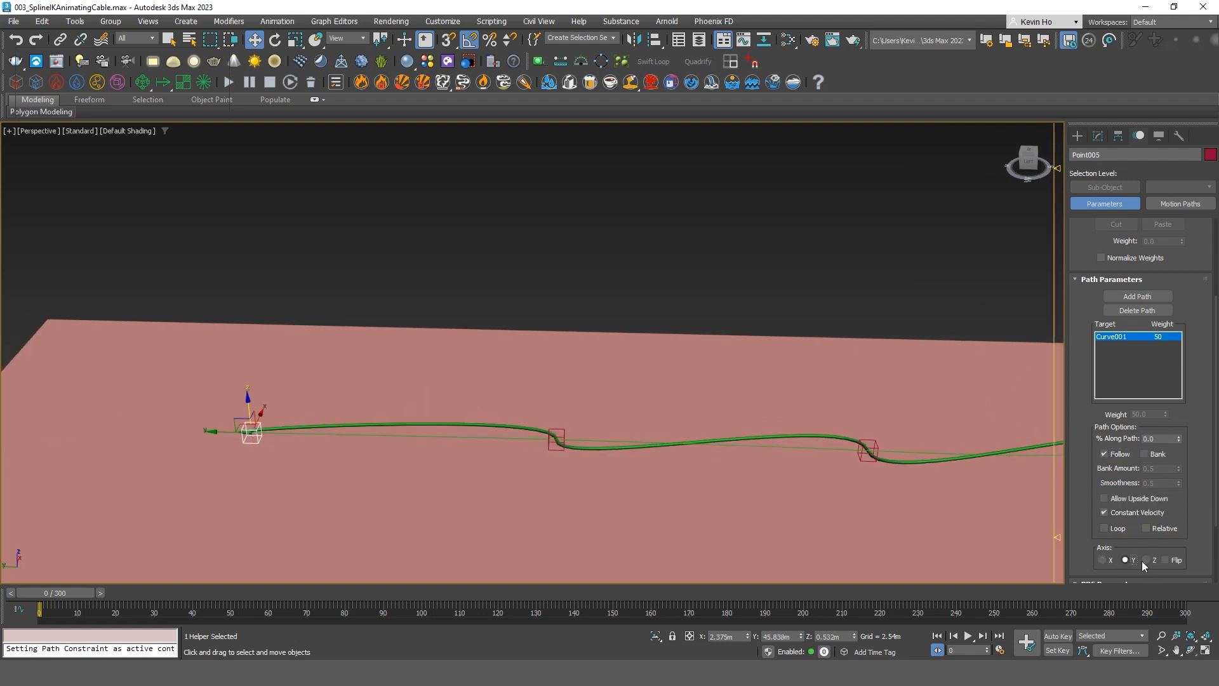
{"action": "left_click", "coordinate": [1102, 560]}
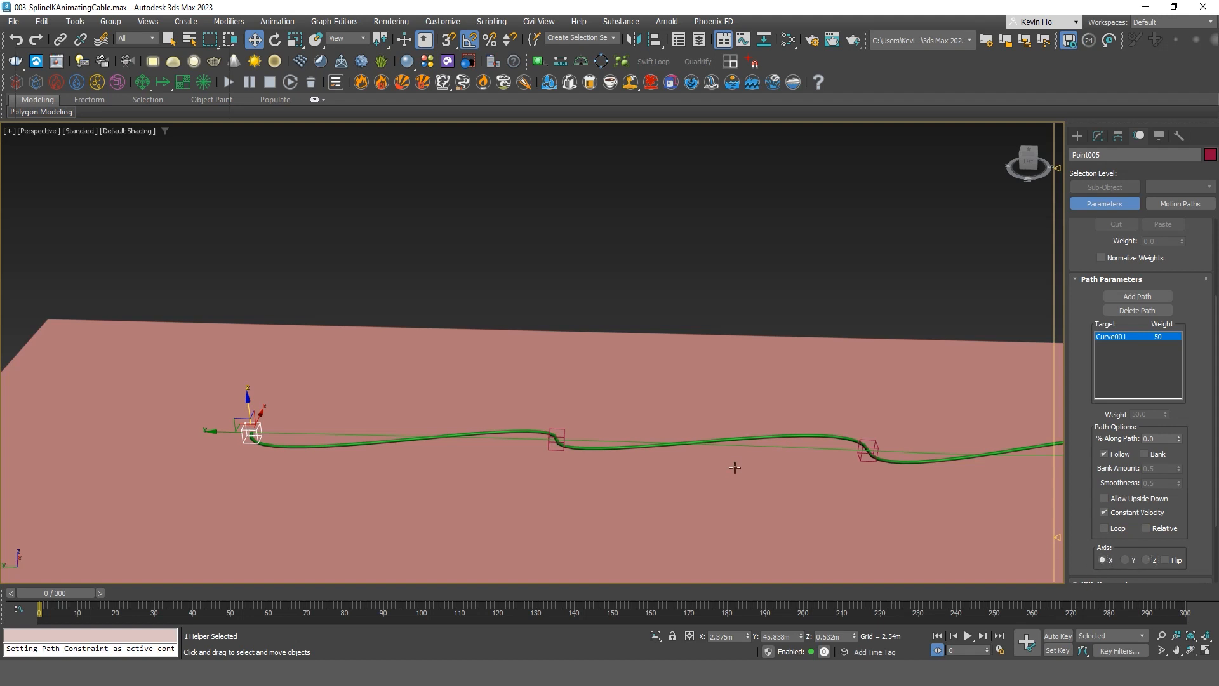
Reset Point002's absolute world rotation to 0 on X, Y and Z while viewing it from the top.
{"action": "middle_click_drag", "start_coordinate": [735, 467], "coordinate": [721, 466]}
{"action": "middle_click_drag", "start_coordinate": [1028, 438], "coordinate": [576, 429]}
{"action": "scroll", "coordinate": [822, 400], "scroll_direction": "up", "scroll_amount": 3}
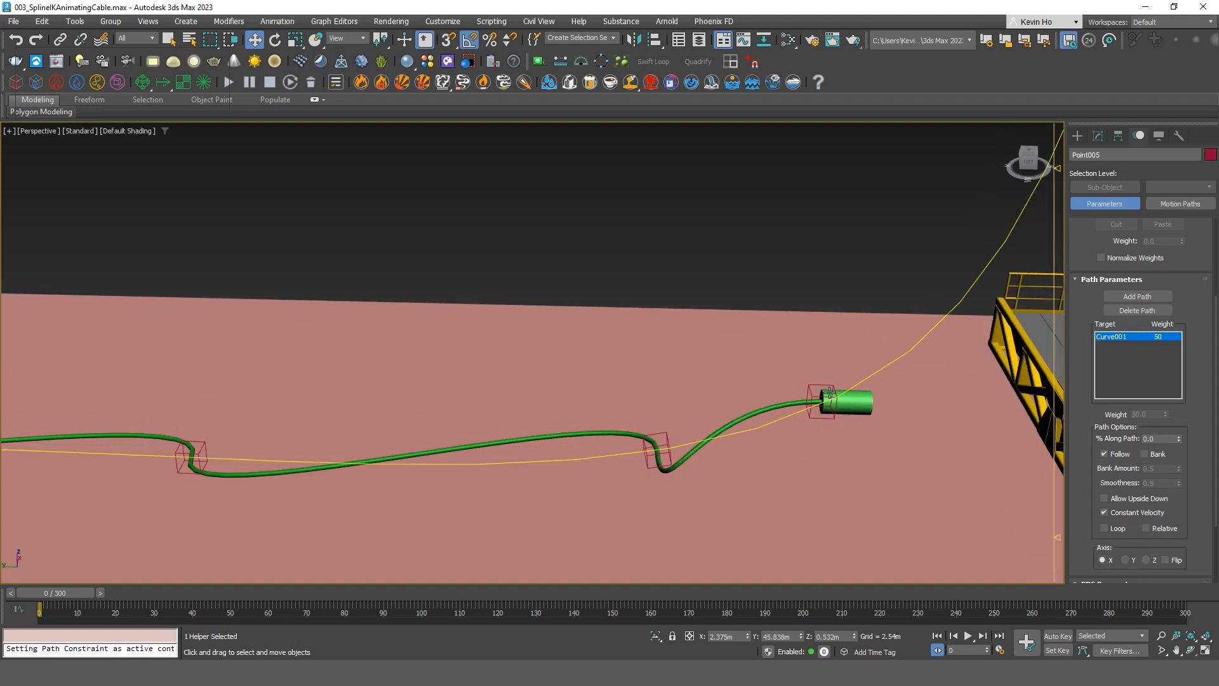
{"action": "left_click", "coordinate": [658, 438]}
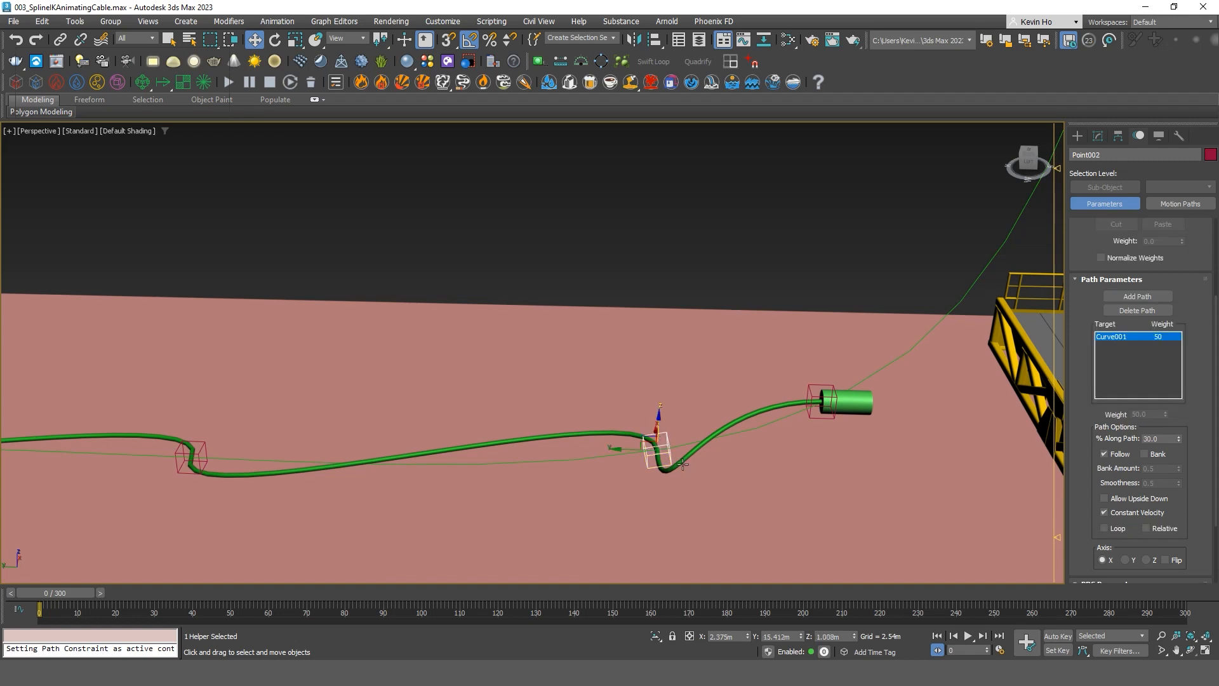
{"action": "right_click", "coordinate": [274, 46]}
{"action": "key", "text": "alt+w"}
{"action": "right_click", "coordinate": [387, 277]}
{"action": "key", "text": "alt+w"}
{"action": "scroll", "coordinate": [603, 451], "scroll_direction": "up", "scroll_amount": 5}
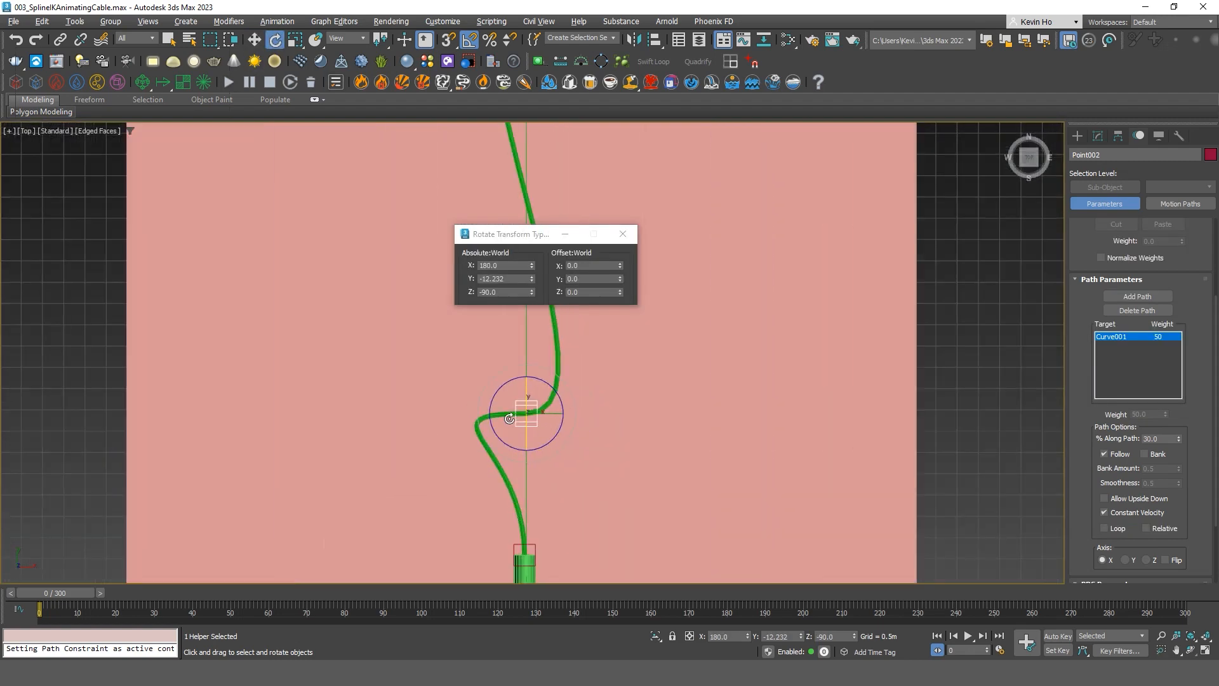
{"action": "right_click", "coordinate": [532, 266]}
{"action": "right_click", "coordinate": [532, 278]}
{"action": "right_click", "coordinate": [532, 292]}
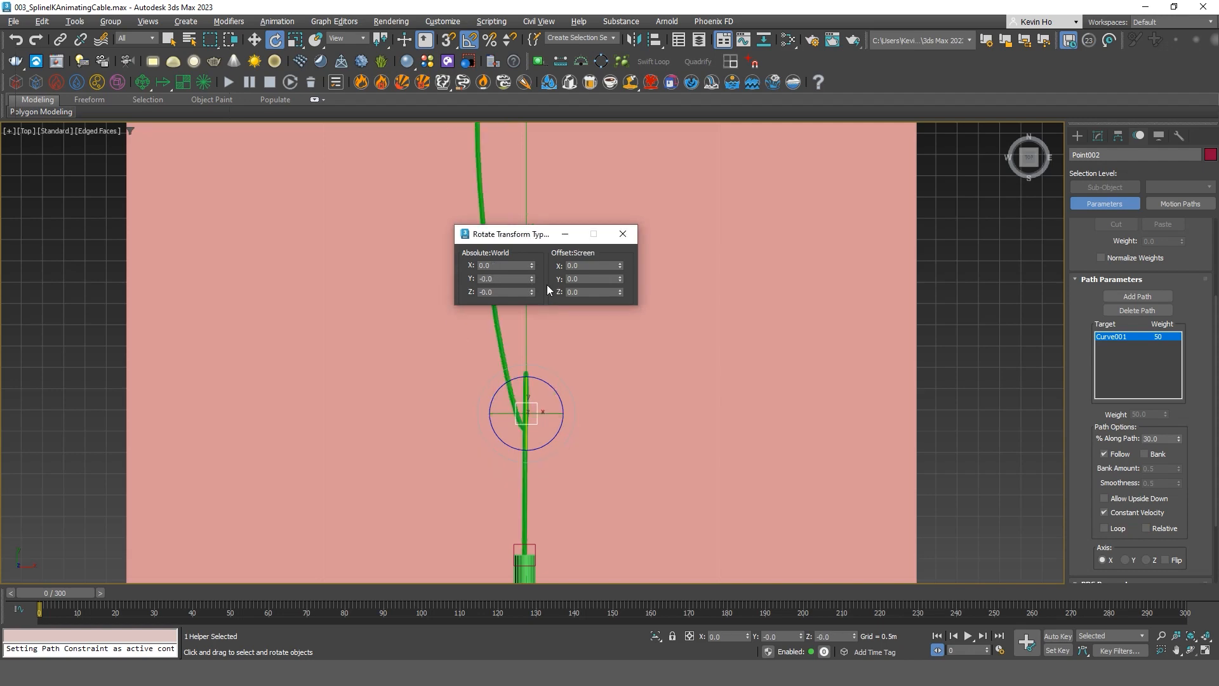
{"action": "left_click", "coordinate": [622, 235]}
Rotate Point002 about the X axis to 165 degrees and check its alignment with the curve in the Left view.
{"action": "key", "text": "alt+w"}
{"action": "right_click", "coordinate": [675, 424]}
{"action": "key", "text": "alt+w"}
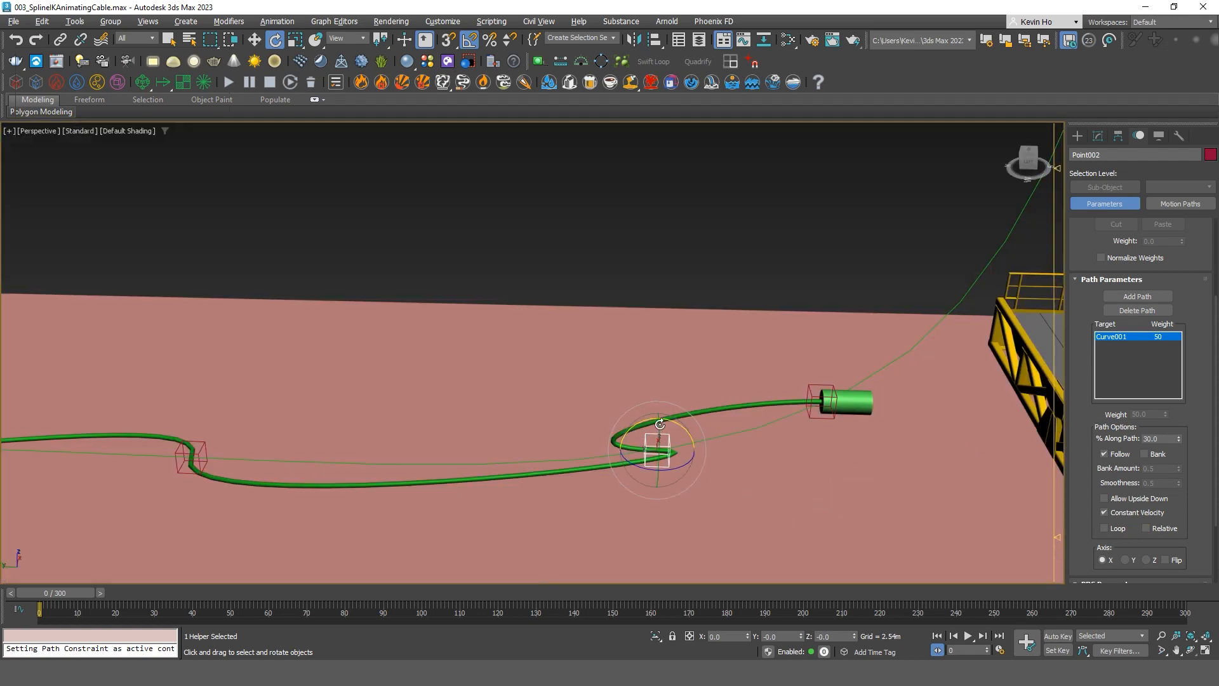
{"action": "left_click_drag", "start_coordinate": [674, 425], "coordinate": [496, 468]}
{"action": "key", "text": "alt+w"}
{"action": "right_click", "coordinate": [392, 484]}
{"action": "key", "text": "alt+w"}
{"action": "scroll", "coordinate": [544, 470], "scroll_direction": "up", "scroll_amount": 2}
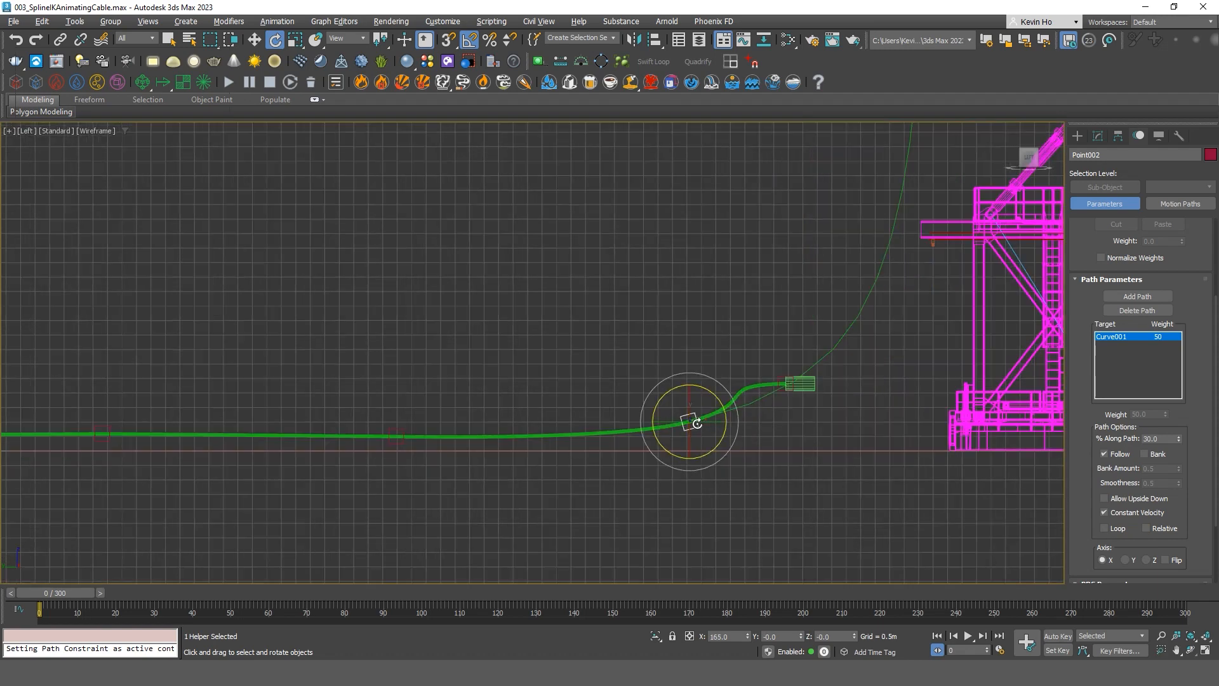
Rotate Point002 about the X axis to 170 degrees in the Left view to align it with the curve.
{"action": "scroll", "coordinate": [696, 423], "scroll_direction": "up", "scroll_amount": 5}
{"action": "scroll", "coordinate": [708, 409], "scroll_direction": "down", "scroll_amount": 2}
{"action": "left_click_drag", "start_coordinate": [718, 397], "coordinate": [721, 402]}
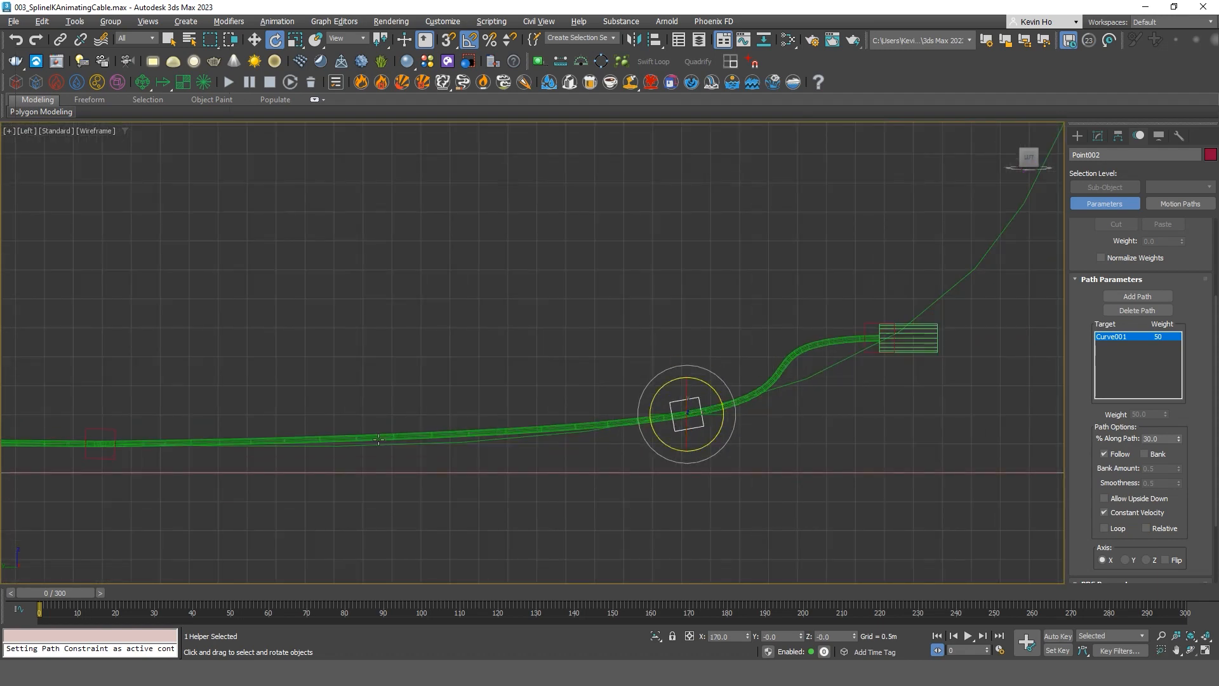
Reset the absolute world rotation of Point003 to 0 on Y and Z.
{"action": "middle_click_drag", "start_coordinate": [97, 439], "coordinate": [509, 446]}
{"action": "scroll", "coordinate": [514, 442], "scroll_direction": "down", "scroll_amount": 2}
{"action": "left_click", "coordinate": [510, 448]}
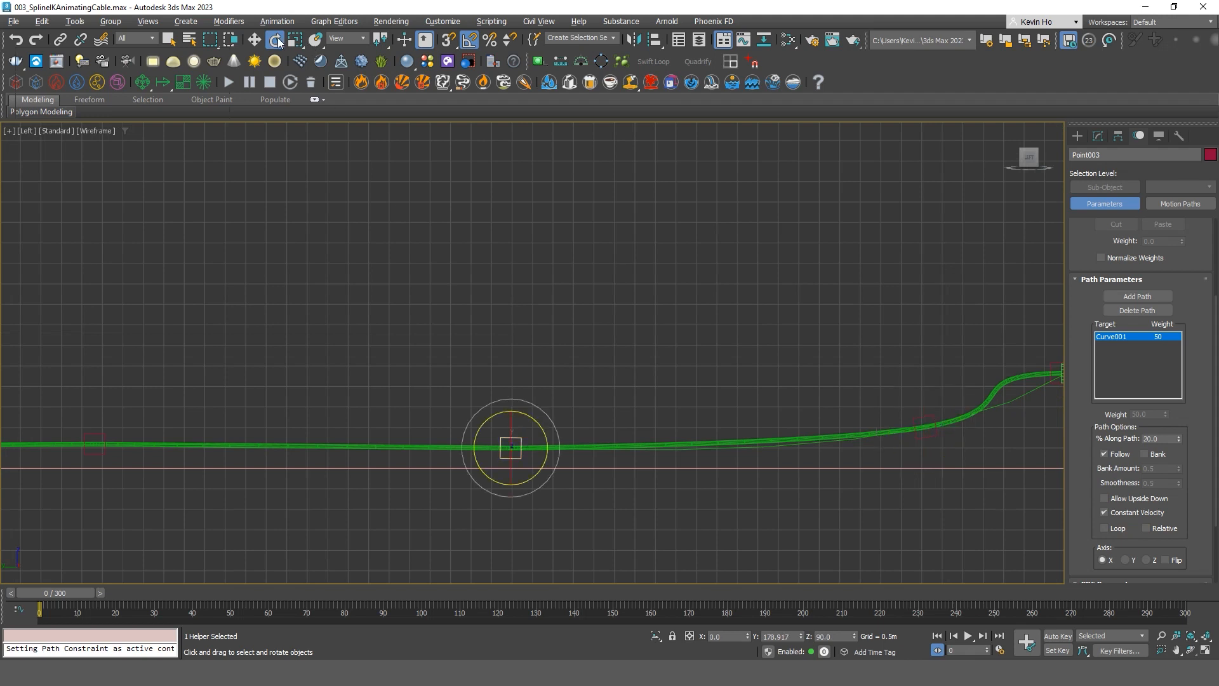
{"action": "right_click", "coordinate": [277, 38]}
{"action": "right_click", "coordinate": [531, 278]}
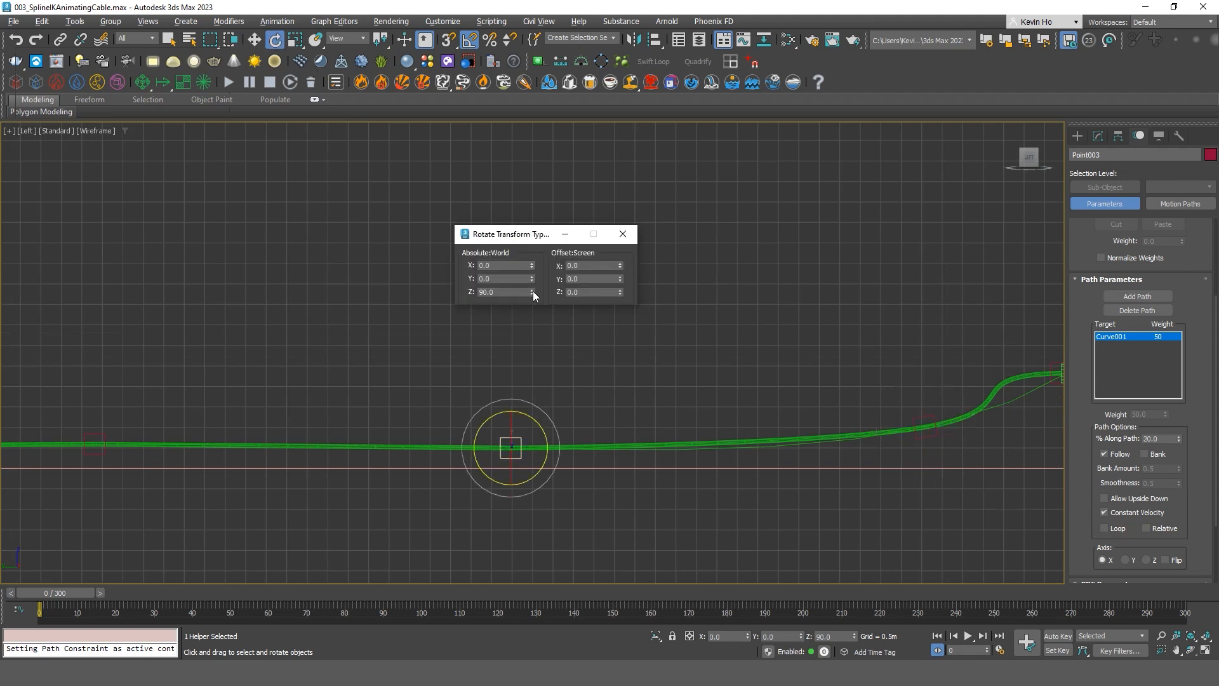
{"action": "right_click", "coordinate": [531, 293]}
{"action": "left_click", "coordinate": [623, 234]}
Rotate Point003 by 180 degrees about the X axis in the Perspective view so the hose runs straight through it.
{"action": "key", "text": "alt+w"}
{"action": "right_click", "coordinate": [805, 506]}
{"action": "key", "text": "alt+w"}
{"action": "scroll", "coordinate": [506, 400], "scroll_direction": "up", "scroll_amount": 6}
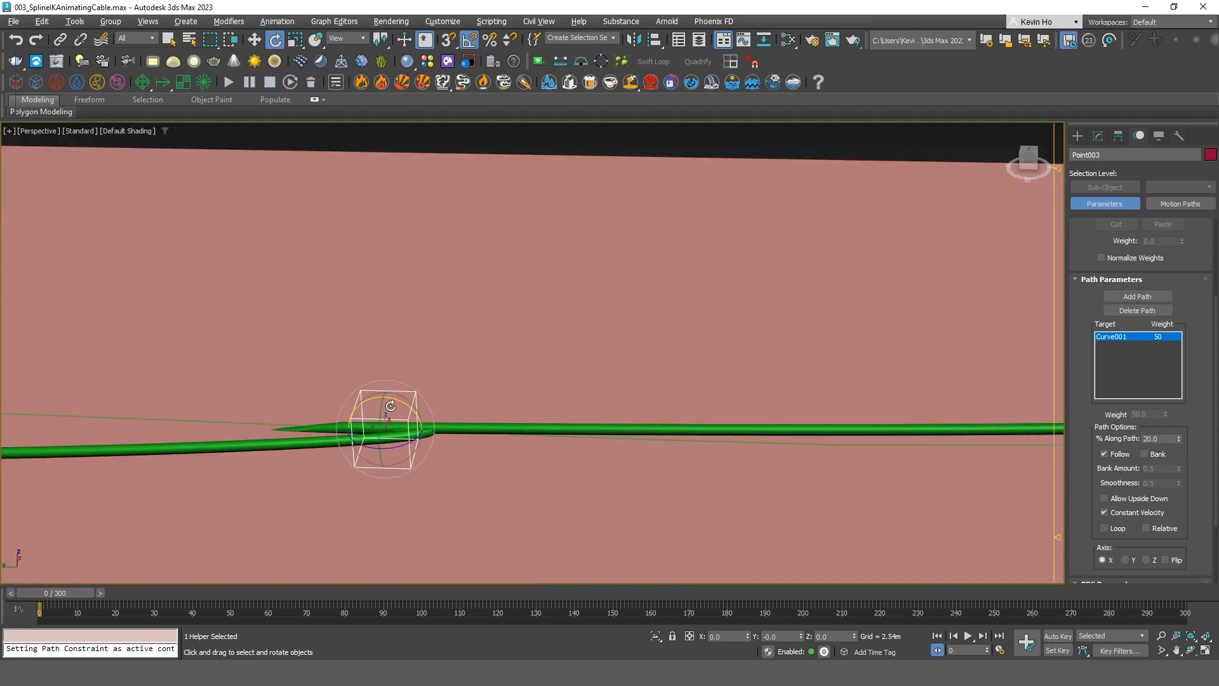
{"action": "left_click_drag", "start_coordinate": [398, 402], "coordinate": [480, 460]}
Reset Point004's absolute world rotation on Y and Z, and rotate it to about 180 degrees on the X axis.
{"action": "scroll", "coordinate": [660, 471], "scroll_direction": "down", "scroll_amount": 5}
{"action": "mouse_move", "coordinate": [699, 455]}
{"action": "middle_mouse_down", "text": "alt"}
{"action": "mouse_move", "coordinate": [699, 423]}
{"action": "mouse_move", "coordinate": [706, 452]}
{"action": "middle_mouse_up", "text": "alt"}
{"action": "middle_click_drag", "start_coordinate": [341, 454], "coordinate": [525, 421]}
{"action": "left_click", "coordinate": [415, 422]}
{"action": "right_click", "coordinate": [275, 39]}
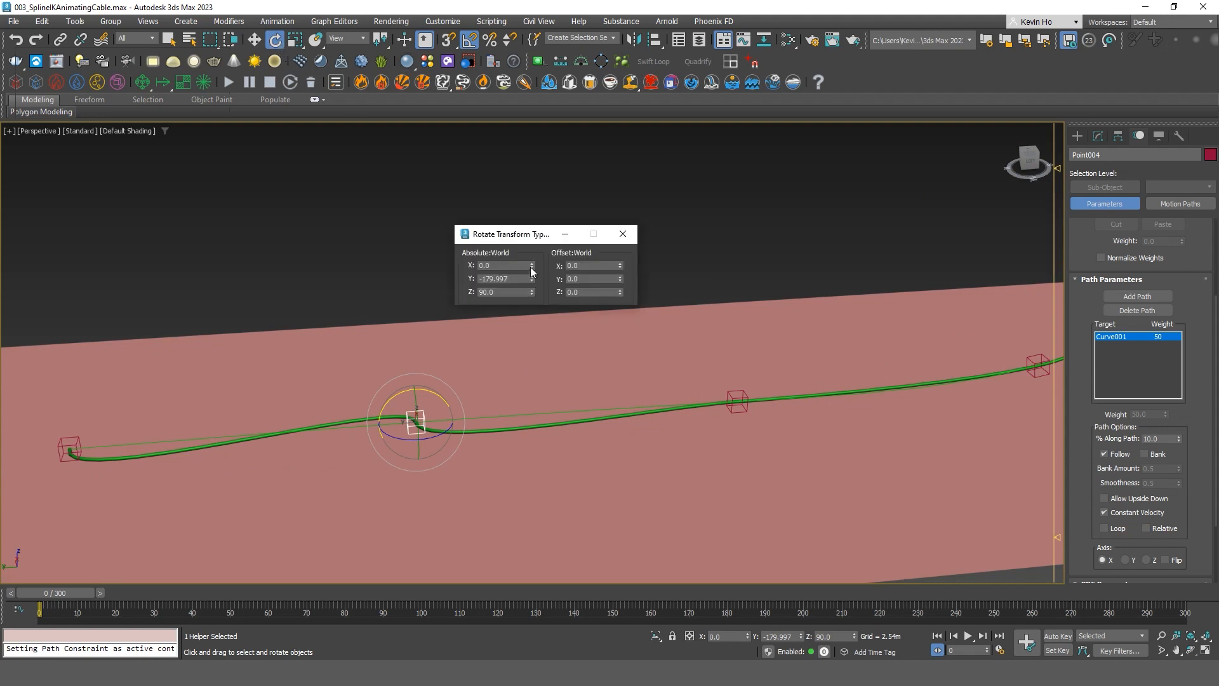
{"action": "right_click", "coordinate": [532, 279]}
{"action": "right_click", "coordinate": [532, 293]}
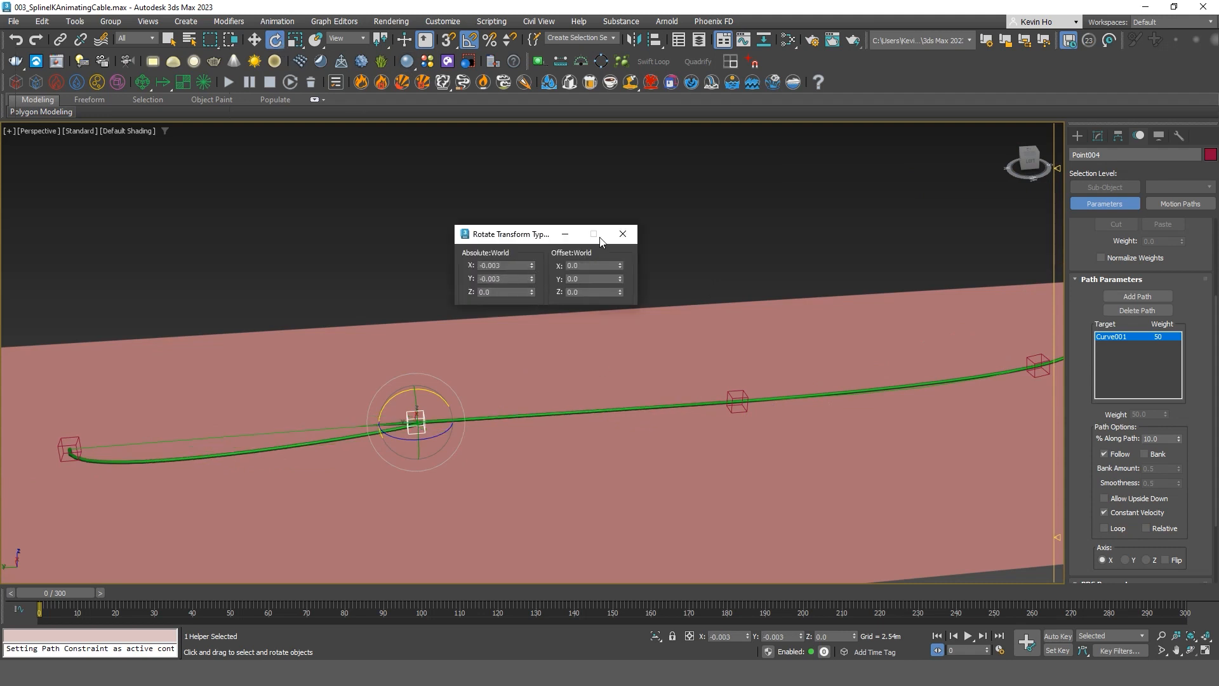
{"action": "left_click", "coordinate": [623, 233]}
{"action": "left_click_drag", "start_coordinate": [445, 400], "coordinate": [526, 466]}
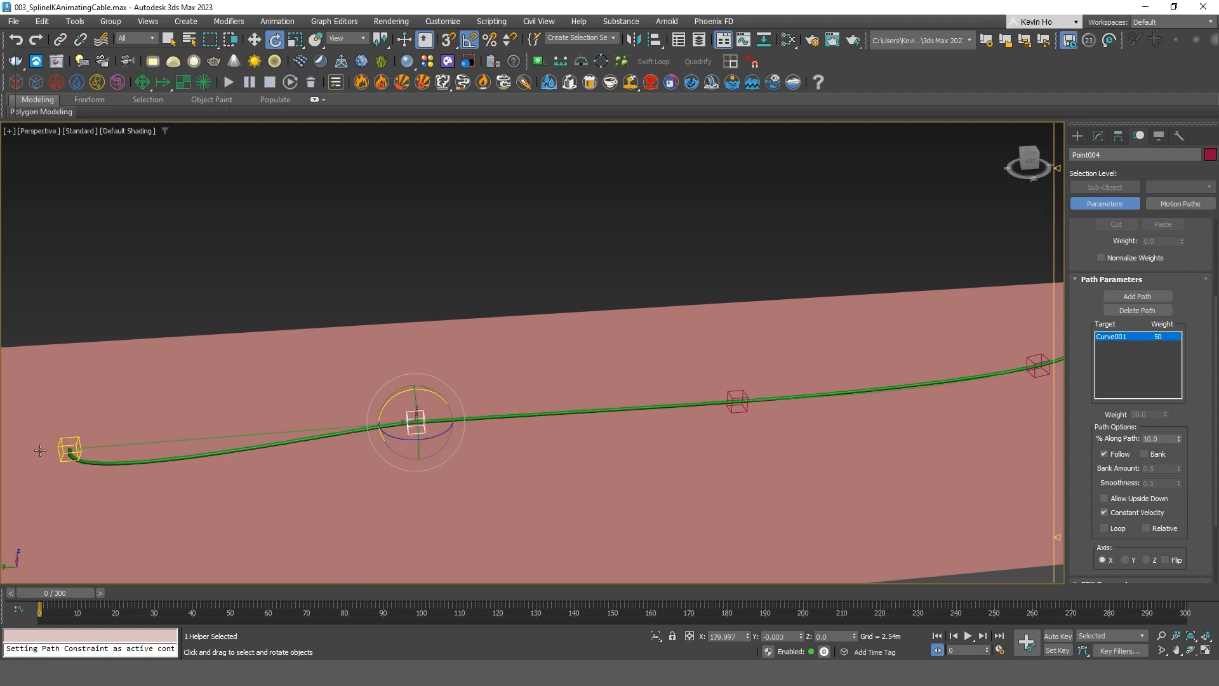
Reset Point005's absolute world rotation to 0 on X, Y and Z, and rotate it to -180 degrees about the X axis.
{"action": "left_click", "coordinate": [70, 449]}
{"action": "right_click", "coordinate": [277, 40]}
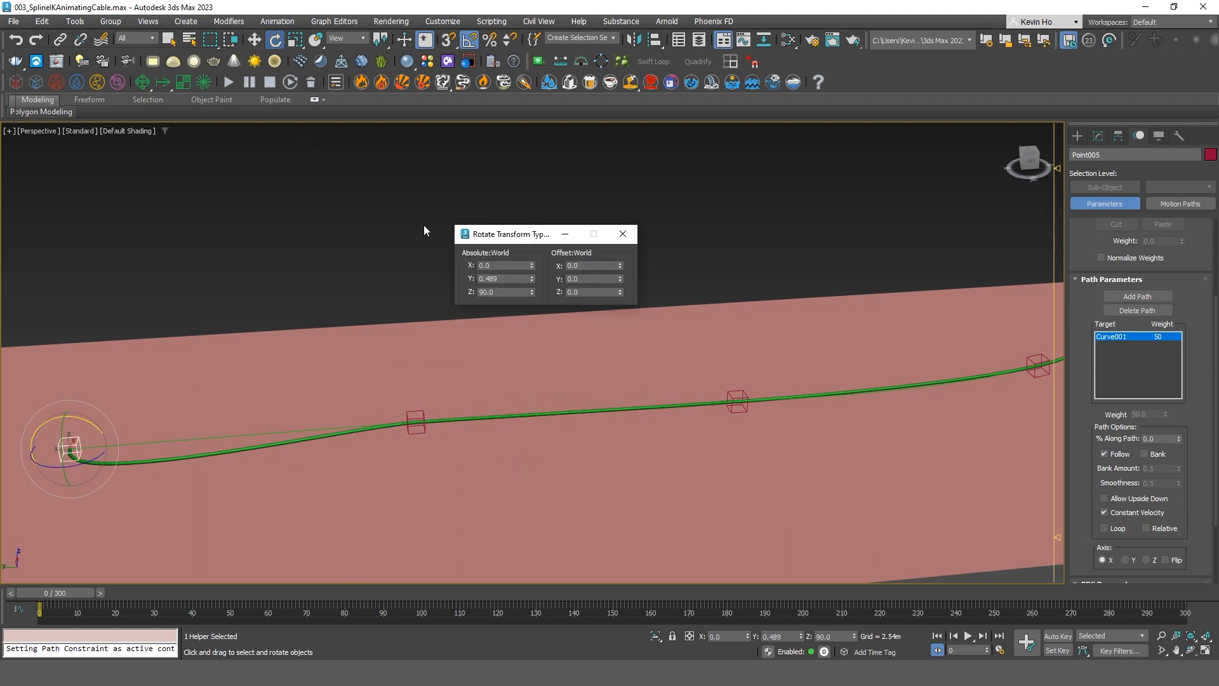
{"action": "right_click", "coordinate": [532, 291]}
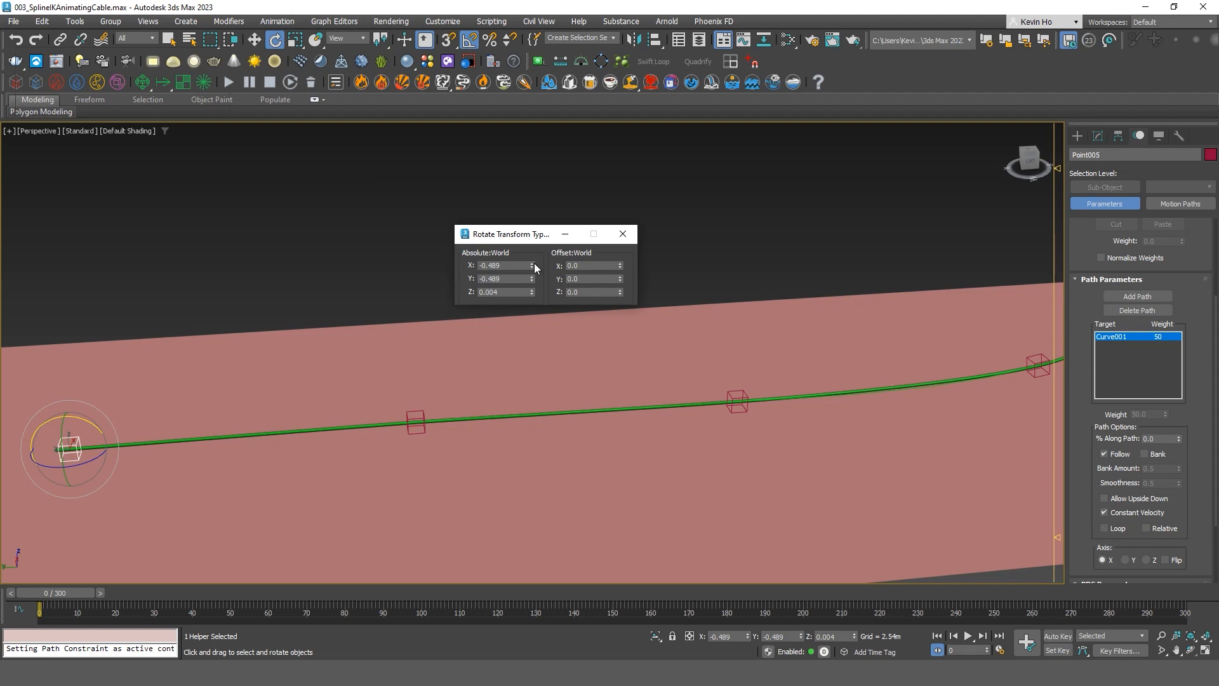
{"action": "left_click", "coordinate": [621, 235]}
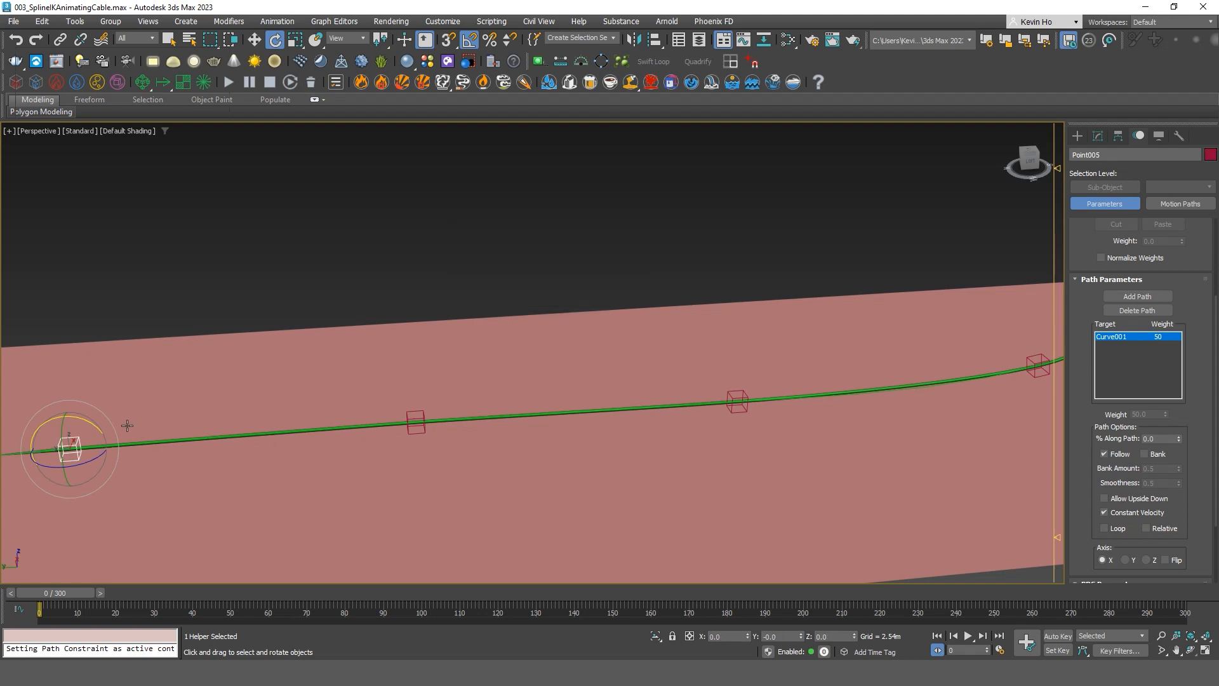
{"action": "middle_click_drag", "start_coordinate": [95, 424], "coordinate": [404, 390]}
{"action": "scroll", "coordinate": [409, 390], "scroll_direction": "up", "scroll_amount": 2}
{"action": "left_click_drag", "start_coordinate": [402, 388], "coordinate": [286, 365]}
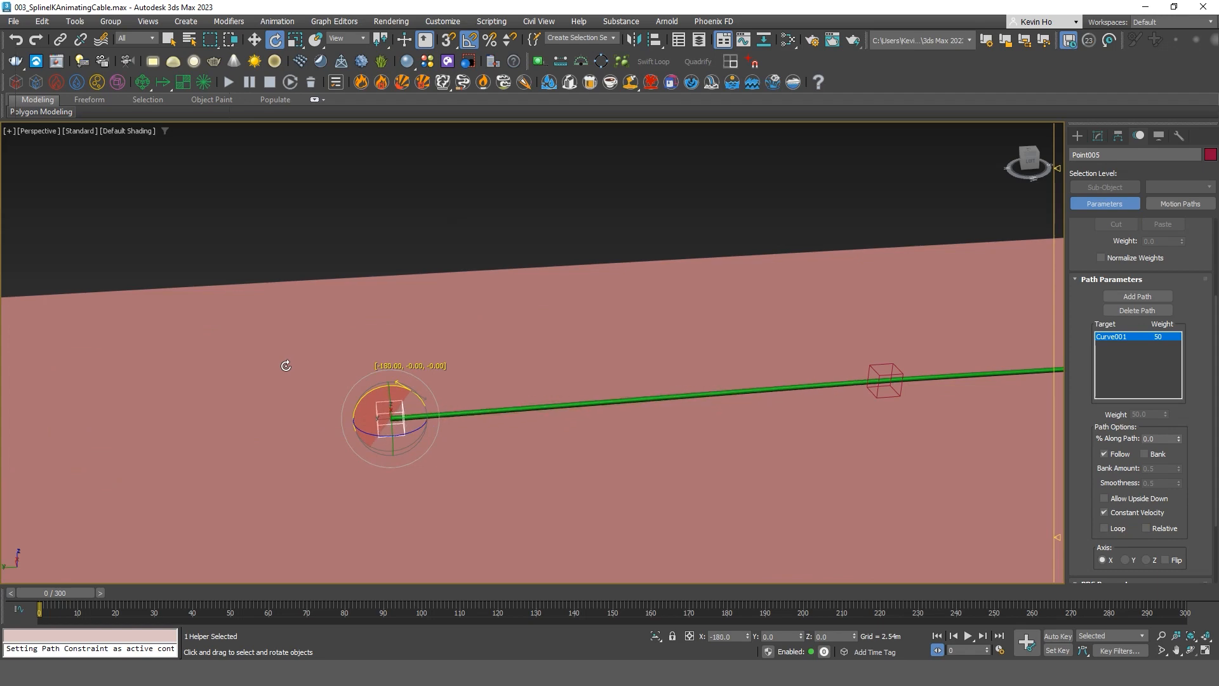
Lower the connector cylinder at the hose's end to the deck in the Left view, placing it at about Y 9.208 m, Z 0.272 m.
{"action": "middle_click_drag", "start_coordinate": [539, 395], "coordinate": [629, 448], "text": "alt"}
{"action": "scroll", "coordinate": [628, 448], "scroll_direction": "down", "scroll_amount": 4}
{"action": "middle_click_drag", "start_coordinate": [729, 435], "coordinate": [445, 381]}
{"action": "scroll", "coordinate": [719, 446], "scroll_direction": "up", "scroll_amount": 4}
{"action": "scroll", "coordinate": [718, 445], "scroll_direction": "down", "scroll_amount": 2}
{"action": "middle_click_drag", "start_coordinate": [793, 437], "coordinate": [654, 425]}
{"action": "left_click", "coordinate": [818, 402]}
{"action": "key", "text": "alt+w"}
{"action": "middle_click_drag", "start_coordinate": [291, 471], "coordinate": [180, 472]}
{"action": "key", "text": "alt+w"}
{"action": "middle_click_drag", "start_coordinate": [484, 451], "coordinate": [280, 472]}
{"action": "scroll", "coordinate": [629, 427], "scroll_direction": "down", "scroll_amount": 2}
{"action": "scroll", "coordinate": [635, 421], "scroll_direction": "up", "scroll_amount": 2}
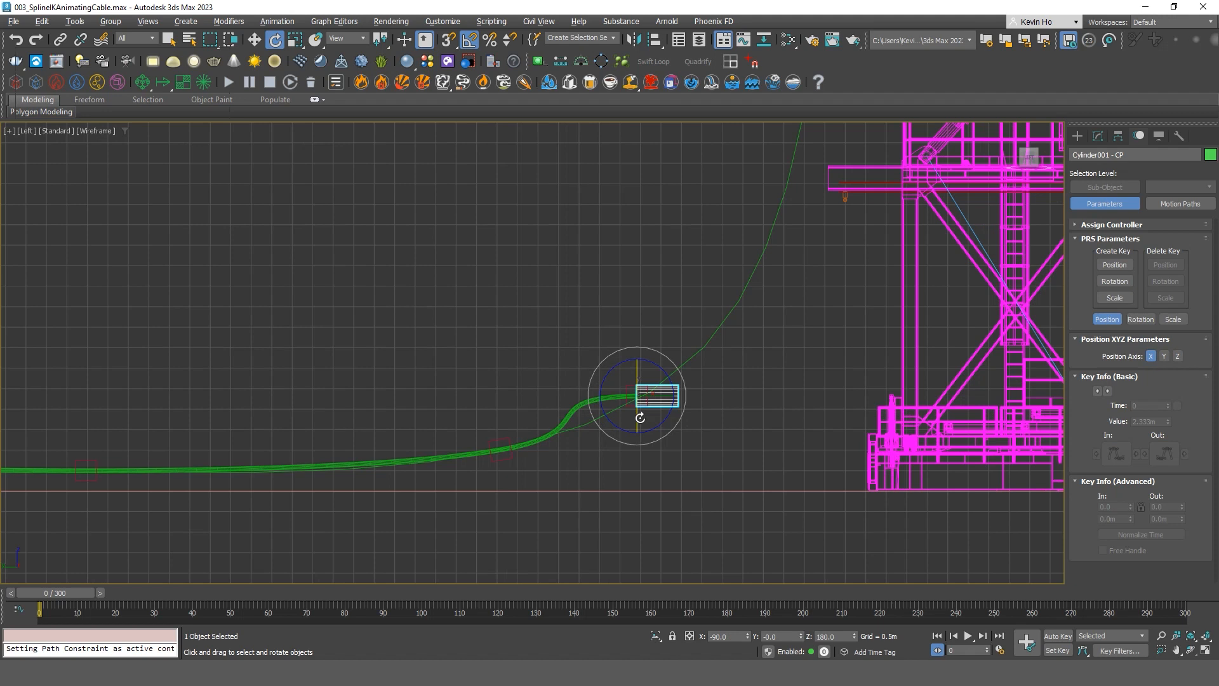
{"action": "middle_click_drag", "start_coordinate": [680, 400], "coordinate": [635, 444]}
{"action": "key", "text": "w"}
{"action": "left_click_drag", "start_coordinate": [603, 428], "coordinate": [746, 520]}
{"action": "key", "text": "e"}
{"action": "key", "text": "w"}
{"action": "key", "text": "e"}
{"action": "key", "text": "w"}
{"action": "key", "text": "e"}
{"action": "key", "text": "w"}
Go to frame 50 in the Perspective view and turn on Auto Key with the connector cylinder selected.
{"action": "key", "text": "alt+w"}
{"action": "right_click", "coordinate": [812, 495]}
{"action": "key", "text": "alt+w"}
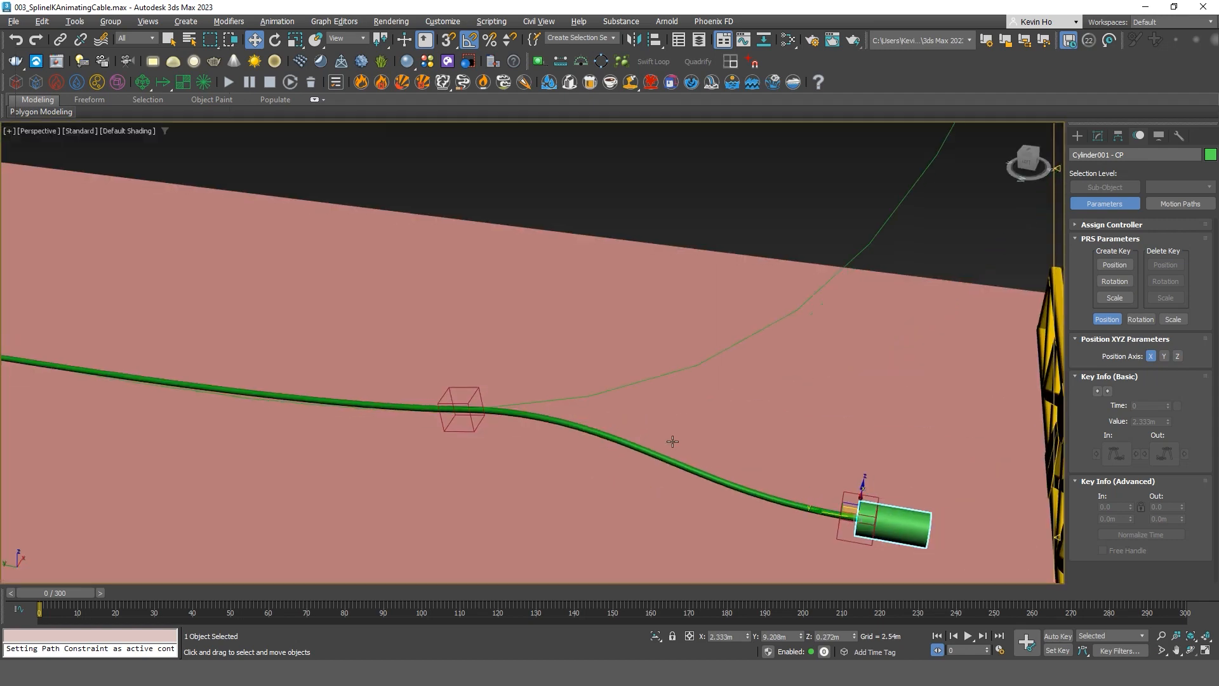
{"action": "scroll", "coordinate": [673, 440], "scroll_direction": "down", "scroll_amount": 3}
{"action": "left_click_drag", "start_coordinate": [66, 595], "coordinate": [252, 609]}
{"action": "key", "text": "w"}
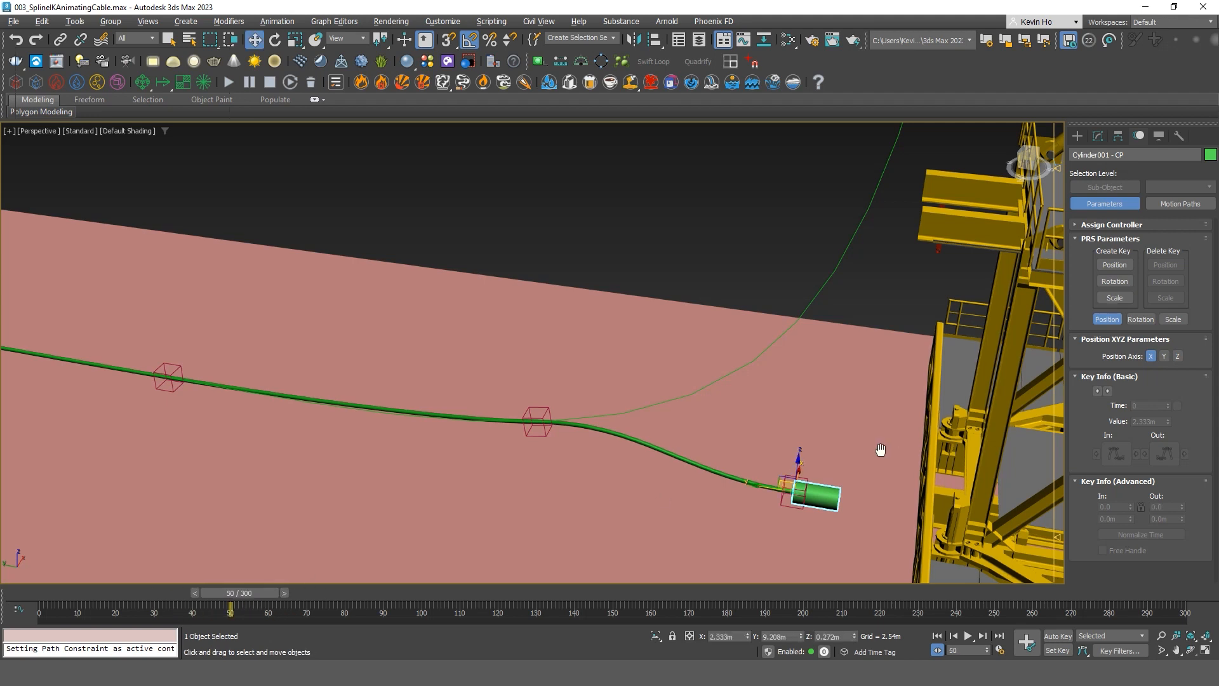
{"action": "middle_click_drag", "start_coordinate": [883, 450], "coordinate": [872, 456]}
{"action": "key", "text": "n"}
Animate the connector cylinder at frame 50 by lifting it toward the curve in the Left view and rotating it to -25 degrees on X.
{"action": "key", "text": "alt+w"}
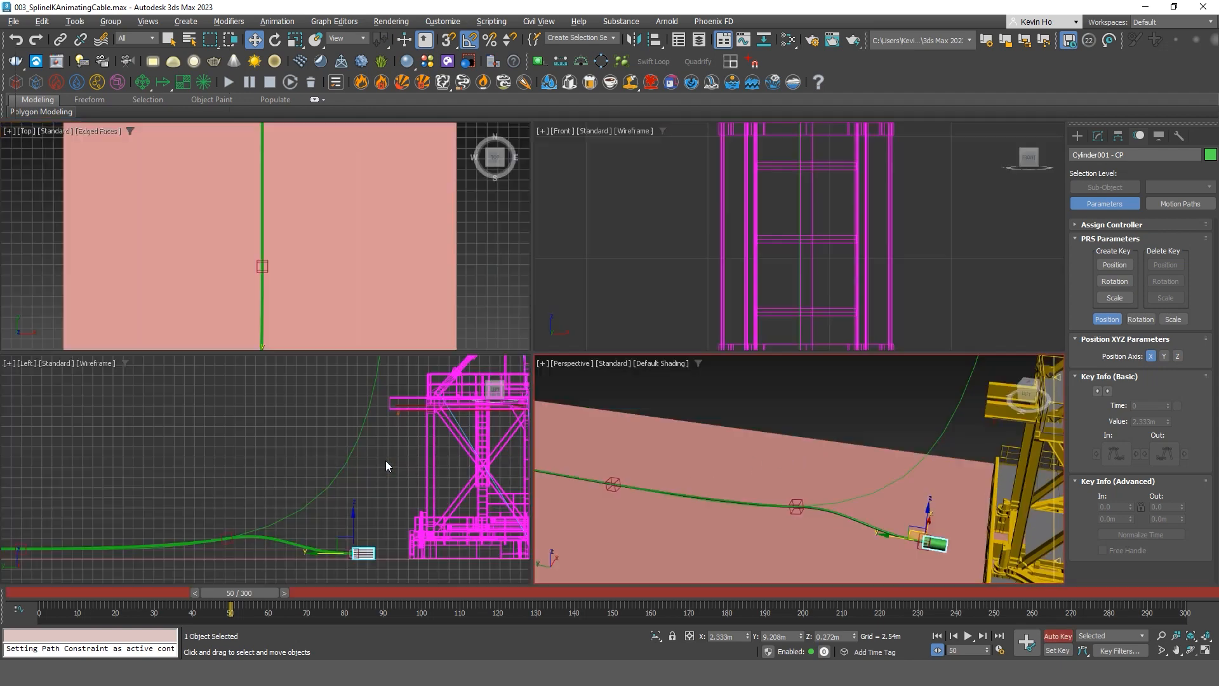
{"action": "right_click", "coordinate": [387, 464]}
{"action": "key", "text": "alt+w"}
{"action": "left_click_drag", "start_coordinate": [706, 502], "coordinate": [724, 250]}
{"action": "key", "text": "e"}
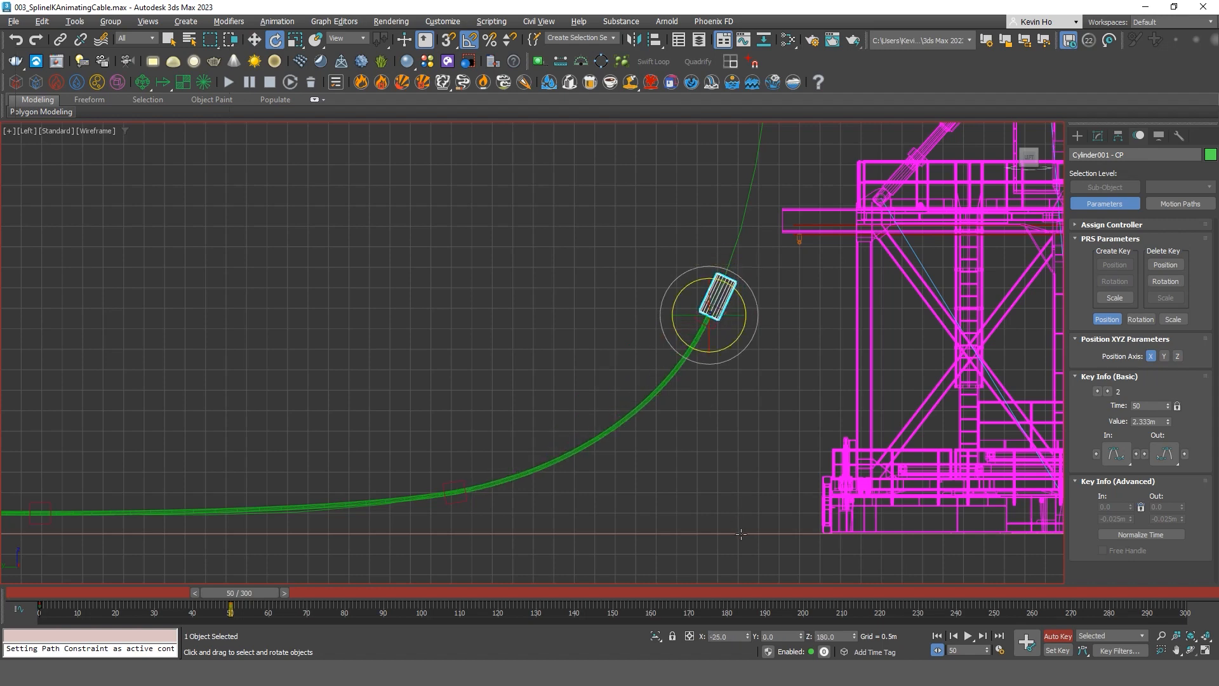
Scrub between frames 0 and 50 in the Perspective view to examine how the hose bends as the connector cylinder lifts.
{"action": "key", "text": "alt+w"}
{"action": "right_click", "coordinate": [667, 521]}
{"action": "key", "text": "alt+w"}
{"action": "left_click_drag", "start_coordinate": [252, 595], "coordinate": [132, 608]}
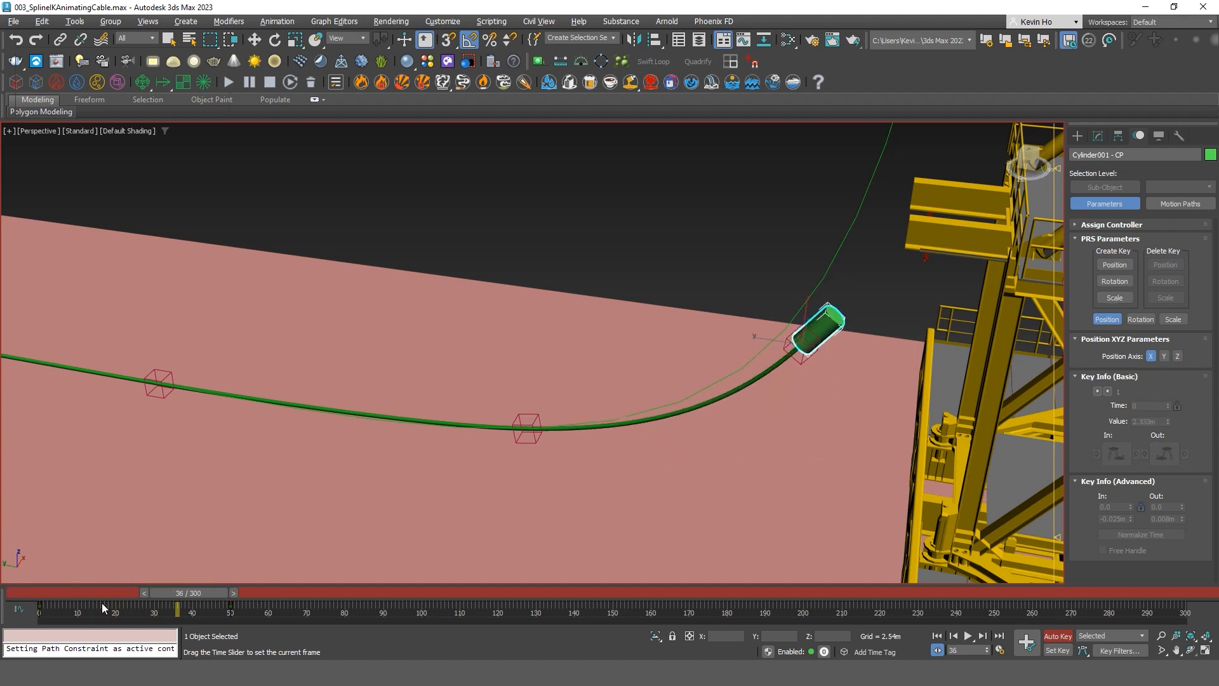
{"action": "key", "text": "Home"}
{"action": "key", "text": "e"}
{"action": "middle_click_drag", "start_coordinate": [749, 476], "coordinate": [754, 496], "text": "alt"}
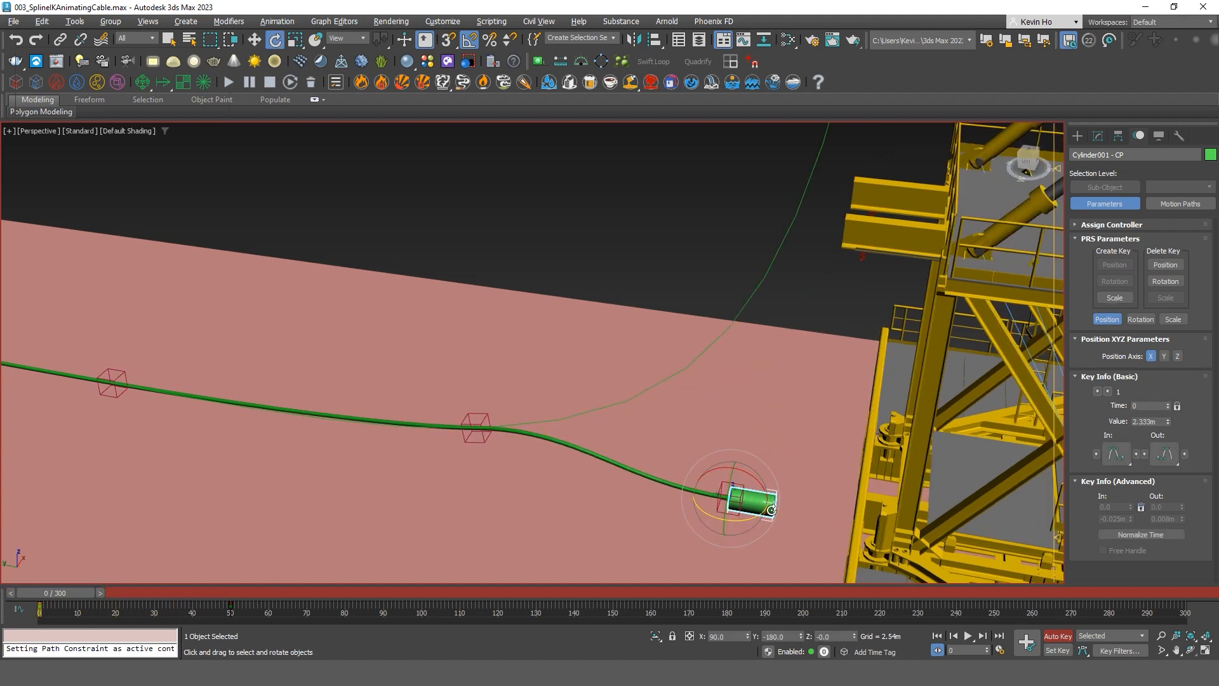
{"action": "middle_click_drag", "start_coordinate": [756, 499], "coordinate": [715, 503], "text": "alt"}
{"action": "left_click_drag", "start_coordinate": [64, 599], "coordinate": [238, 605]}
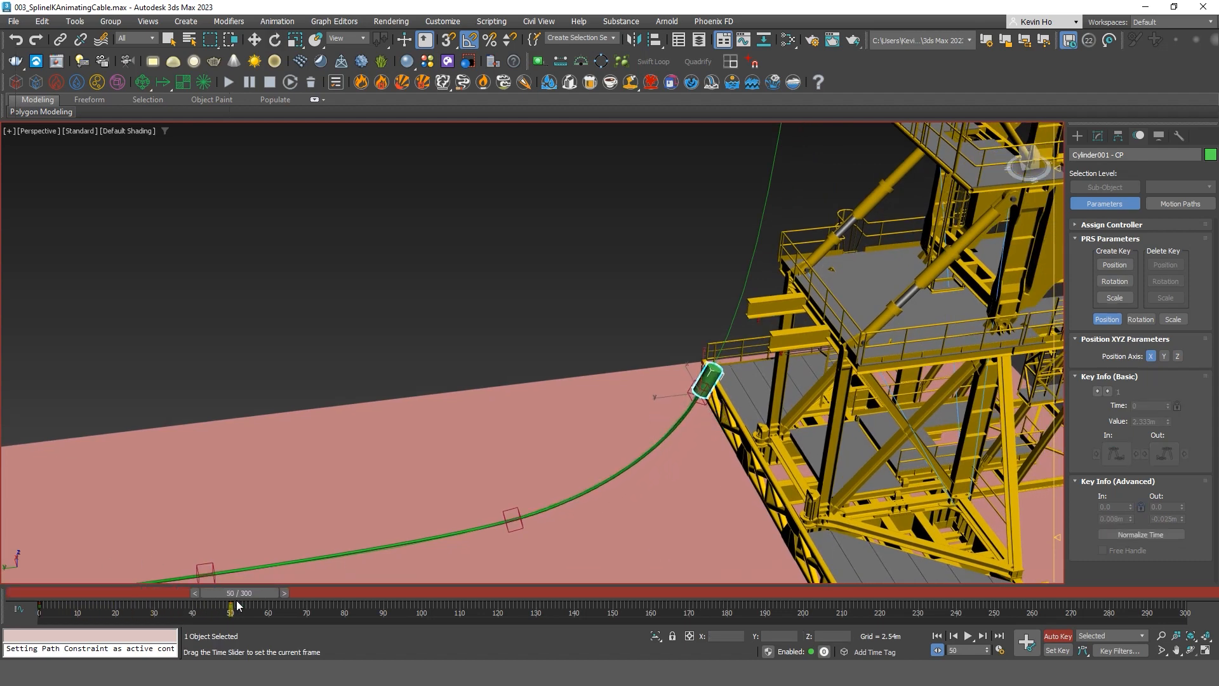
{"action": "key", "text": "e"}
{"action": "middle_click_drag", "start_coordinate": [758, 365], "coordinate": [636, 461], "text": "alt"}
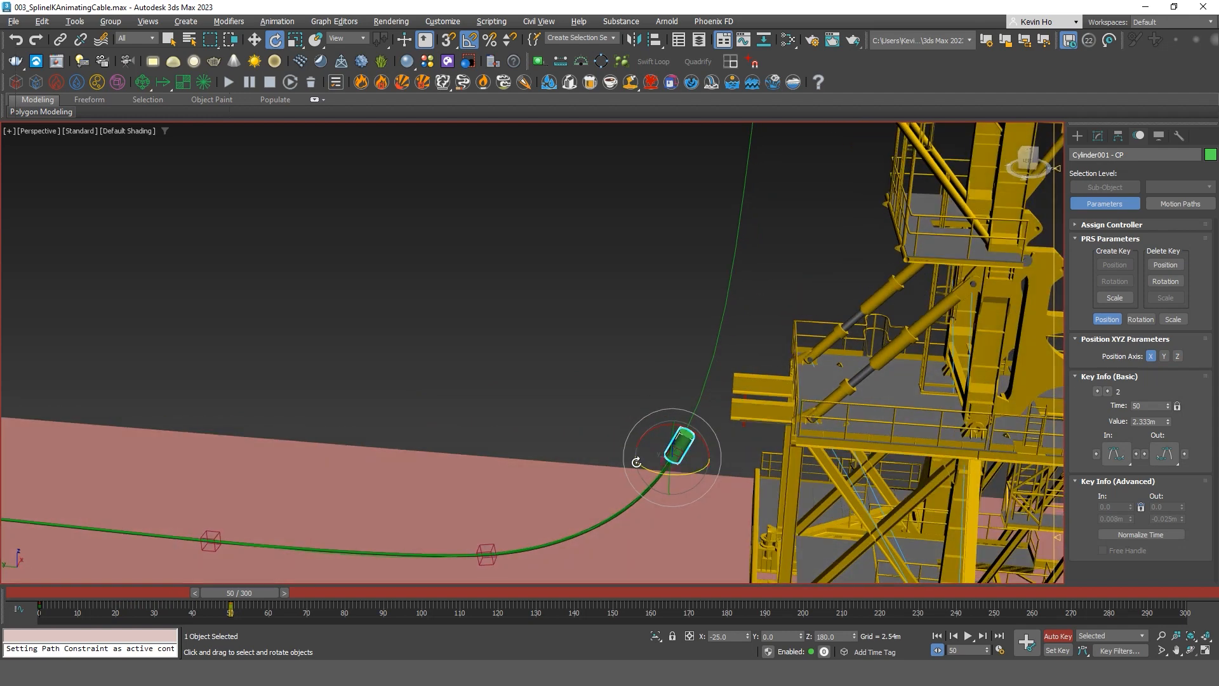
Select the Point003, Point004 and Point005 helpers along the hose together.
{"action": "left_click", "coordinate": [487, 552]}
{"action": "left_click", "coordinate": [213, 539]}
{"action": "middle_click_drag", "start_coordinate": [218, 527], "coordinate": [562, 495]}
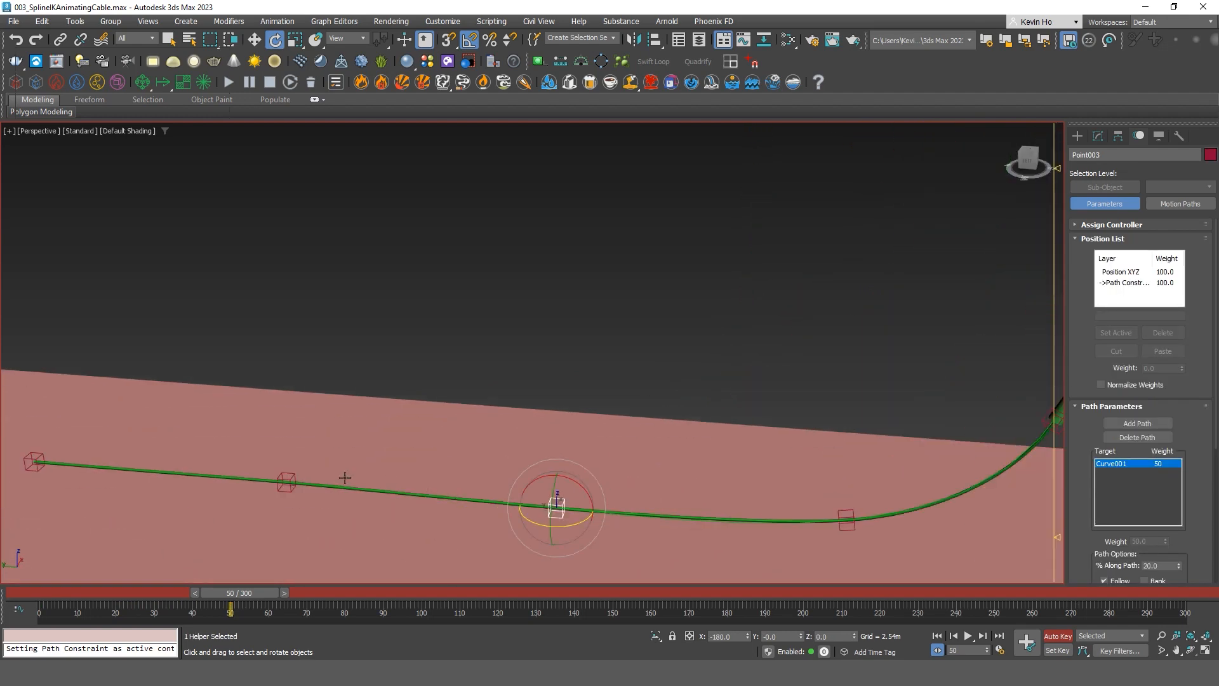
{"action": "left_click", "coordinate": [291, 475], "text": "ctrl"}
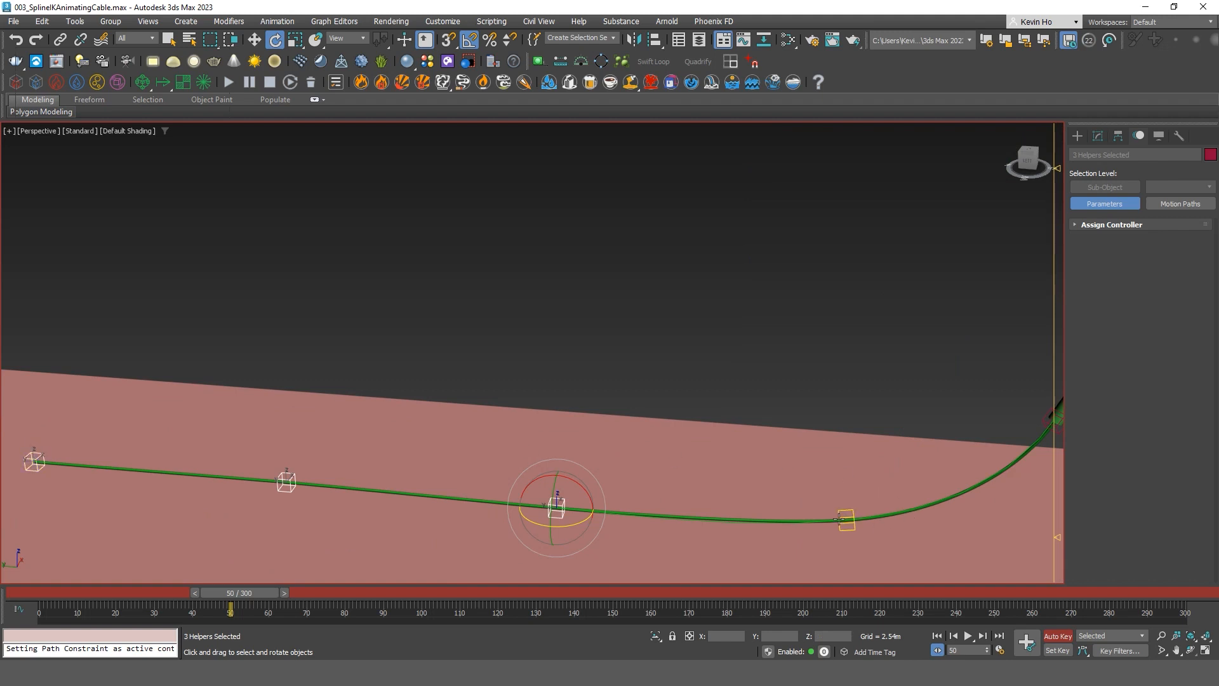
Set a key on the selected point helpers at frame 50 and scrub the timeline to frame 300.
{"action": "left_click", "coordinate": [1026, 642]}
{"action": "left_click_drag", "start_coordinate": [261, 593], "coordinate": [111, 606]}
{"action": "left_click_drag", "start_coordinate": [353, 598], "coordinate": [1180, 599]}
{"action": "key", "text": "e"}
{"action": "middle_click_drag", "start_coordinate": [678, 463], "coordinate": [539, 468]}
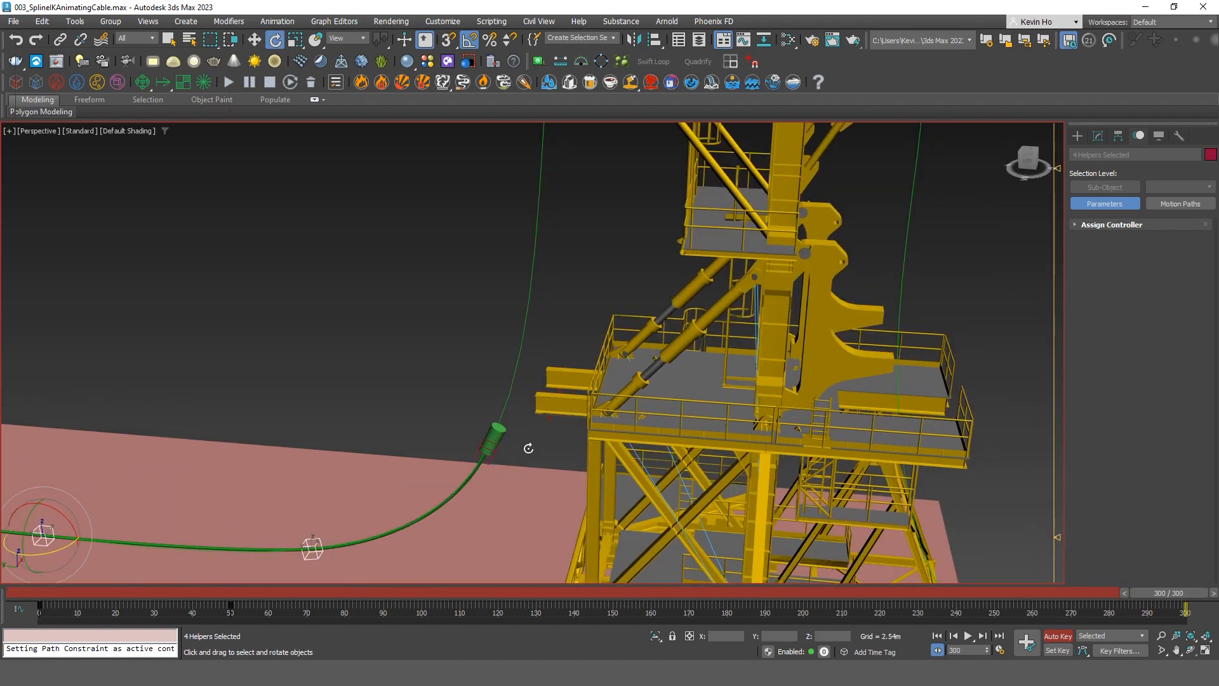
{"action": "left_click", "coordinate": [496, 433]}
{"action": "scroll", "coordinate": [553, 382], "scroll_direction": "down", "scroll_amount": 3}
{"action": "middle_click_drag", "start_coordinate": [553, 381], "coordinate": [763, 519], "text": "alt"}
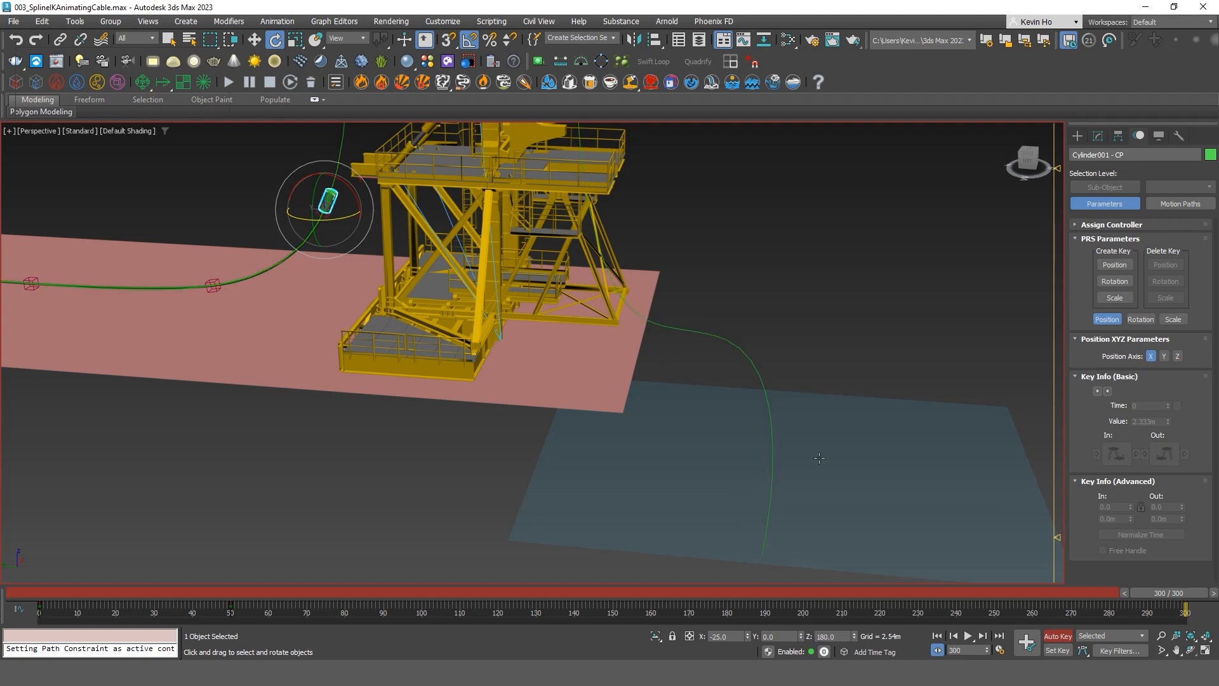
{"action": "left_click", "coordinate": [604, 353]}
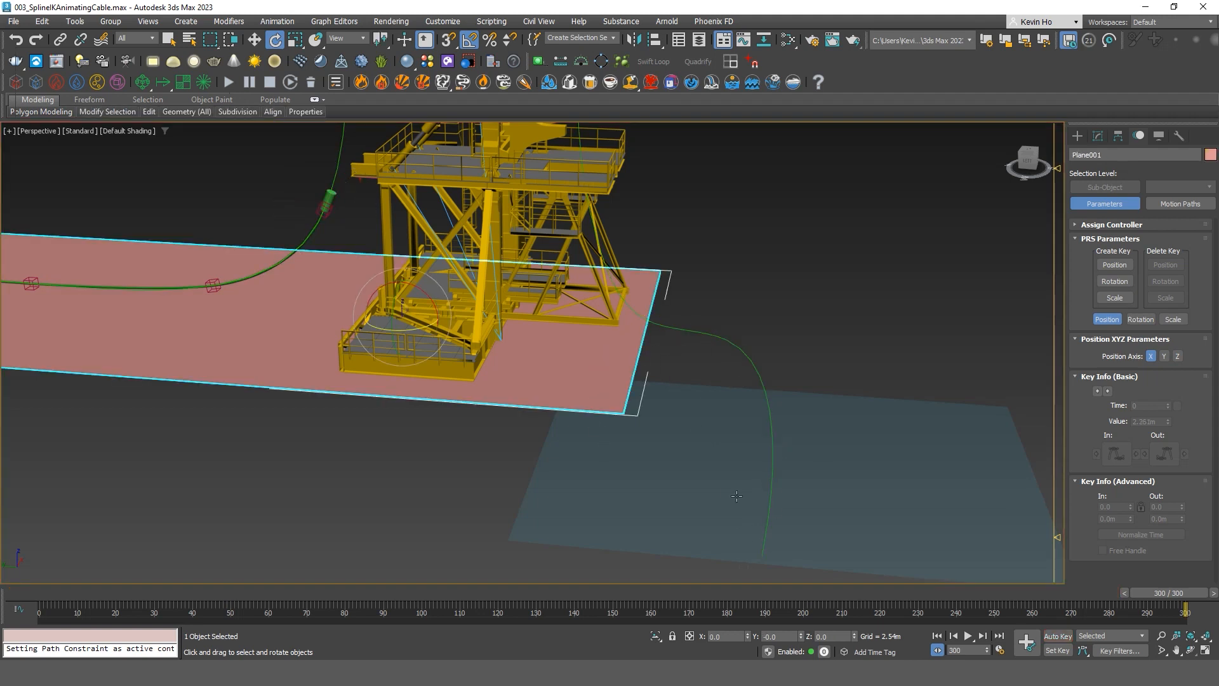
{"action": "left_click", "coordinate": [1098, 136]}
{"action": "left_click_drag", "start_coordinate": [735, 457], "coordinate": [630, 315]}
{"action": "key", "text": "w"}
{"action": "key", "text": "1"}
{"action": "middle_click_drag", "start_coordinate": [719, 364], "coordinate": [425, 367], "text": "alt"}
{"action": "scroll", "coordinate": [426, 368], "scroll_direction": "up", "scroll_amount": 4}
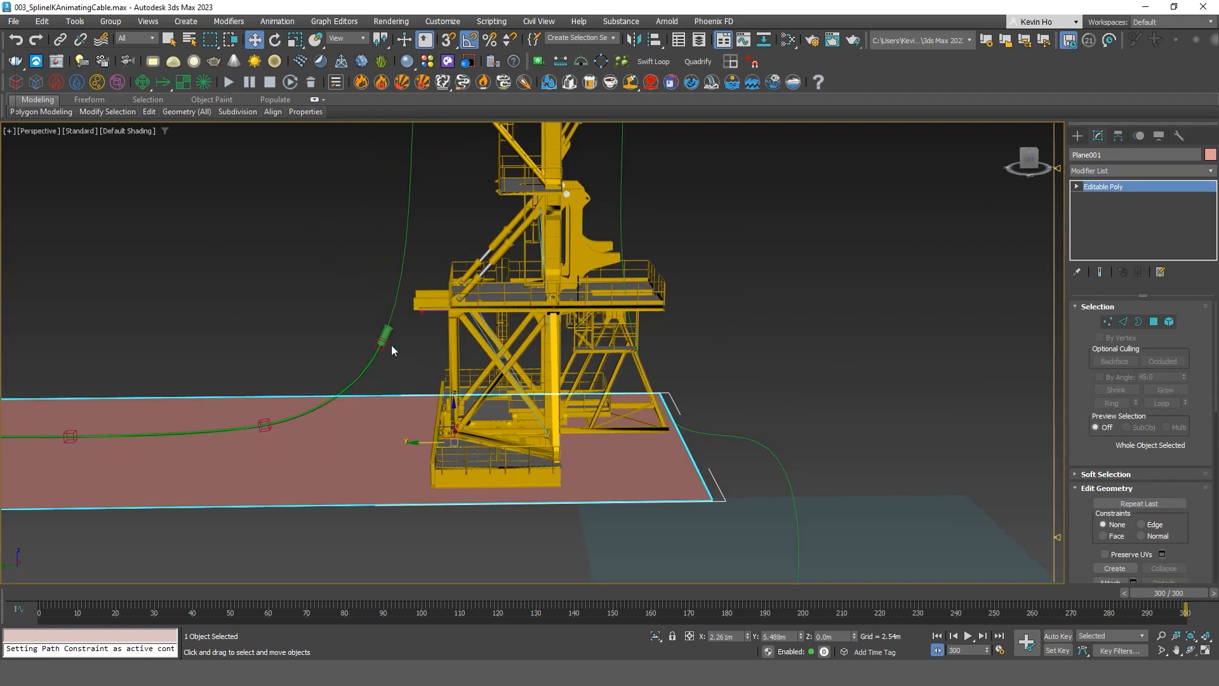
With auto keying on at frame 300, move the cable-end cylinder in the left view onto the blue plane at the path's lower end.
{"action": "left_click", "coordinate": [379, 319]}
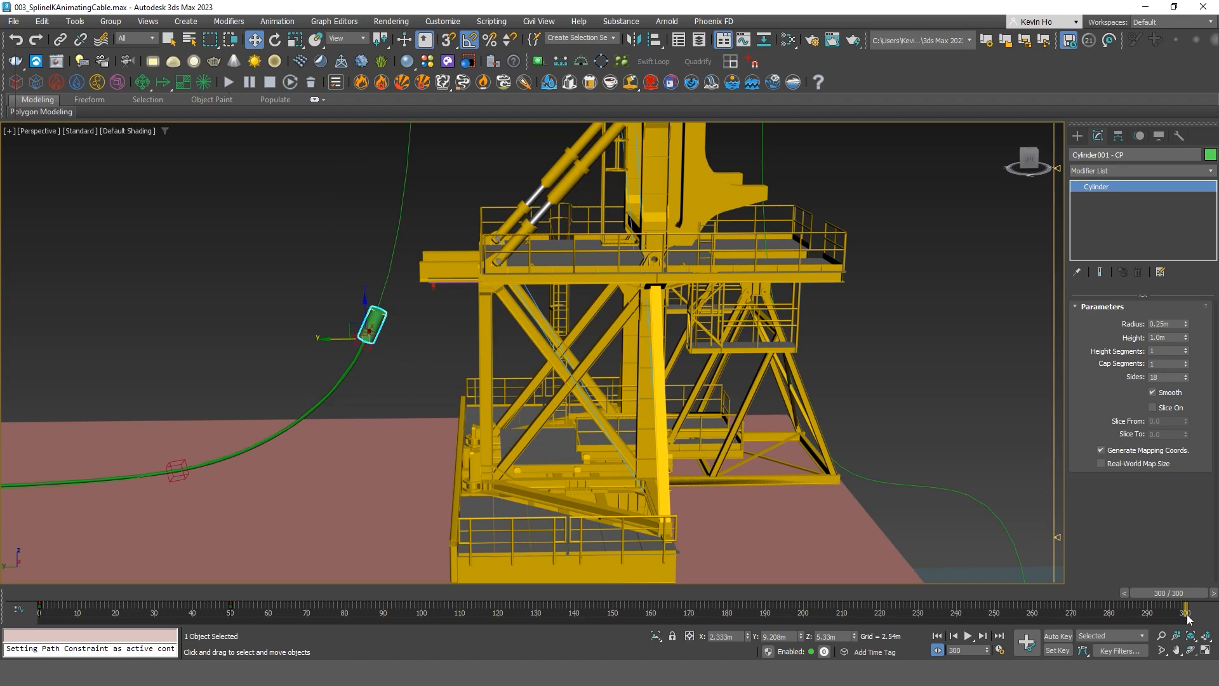
{"action": "key", "text": "n"}
{"action": "middle_click_drag", "start_coordinate": [652, 366], "coordinate": [315, 469], "text": "alt"}
{"action": "key", "text": "alt+w"}
{"action": "right_click", "coordinate": [314, 468]}
{"action": "key", "text": "alt+w"}
{"action": "middle_click_drag", "start_coordinate": [529, 357], "coordinate": [398, 328]}
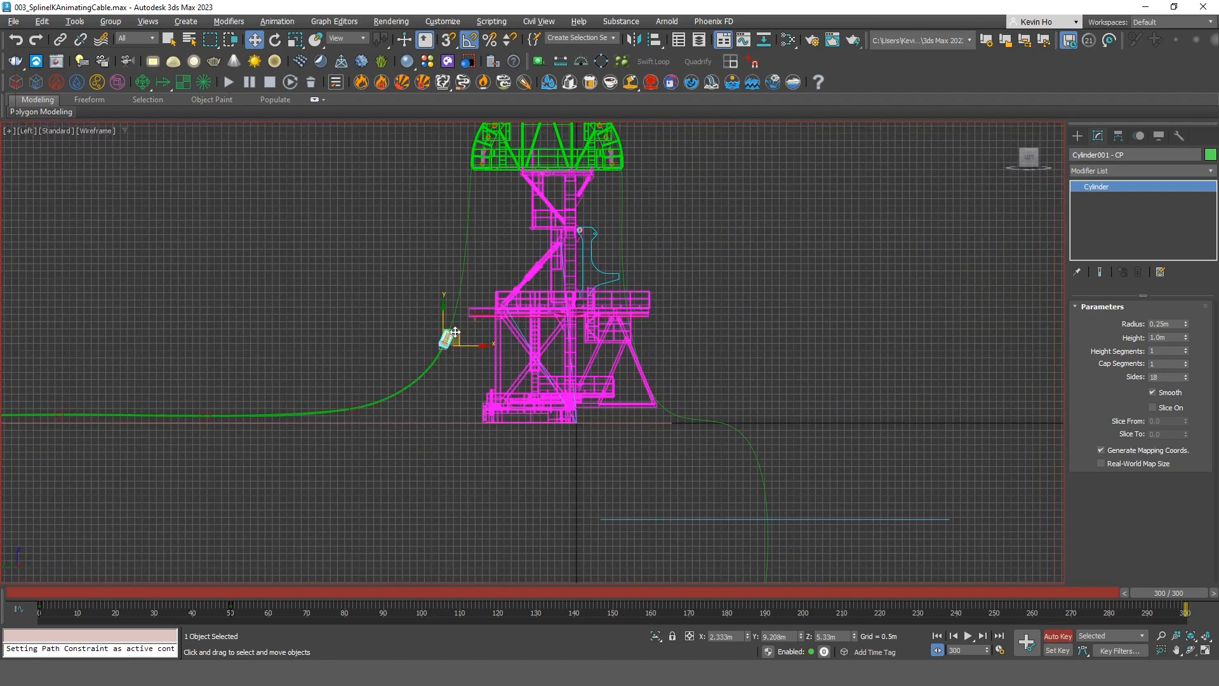
{"action": "left_click_drag", "start_coordinate": [455, 332], "coordinate": [778, 501]}
Rotate the cable-end cylinder in the left view until it stands vertical at frame 300.
{"action": "key", "text": "e"}
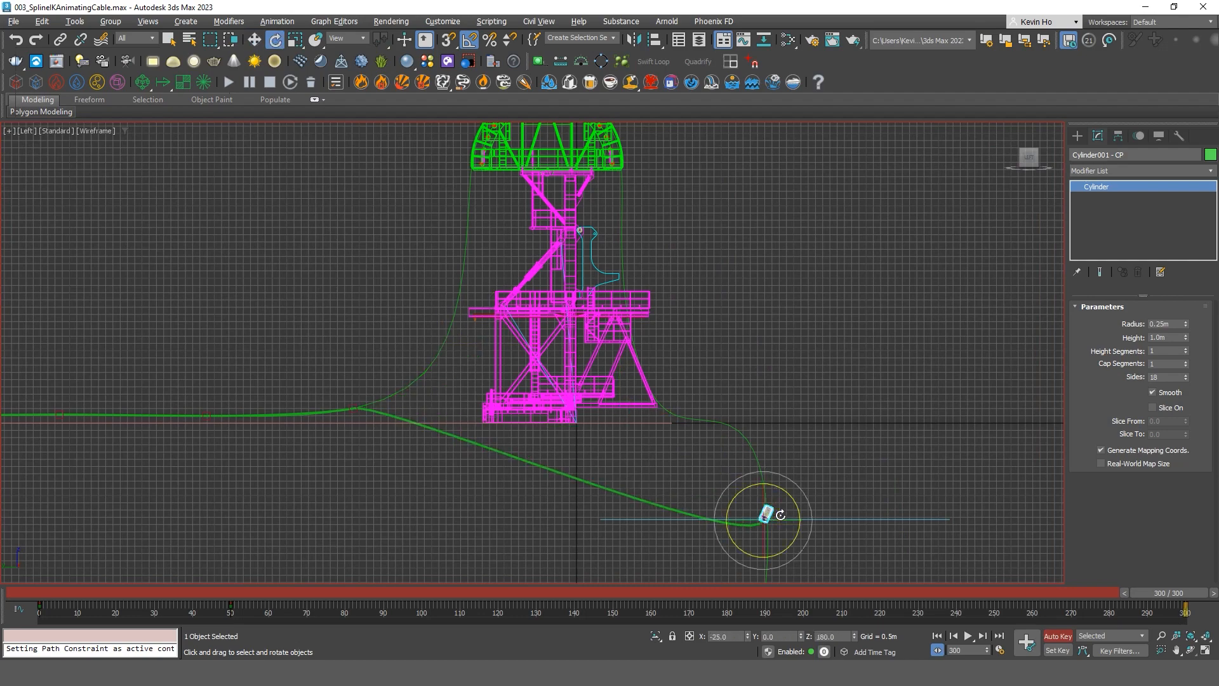
{"action": "scroll", "coordinate": [780, 512], "scroll_direction": "up", "scroll_amount": 3}
{"action": "scroll", "coordinate": [781, 512], "scroll_direction": "up", "scroll_amount": 2}
{"action": "left_click_drag", "start_coordinate": [737, 429], "coordinate": [778, 517]}
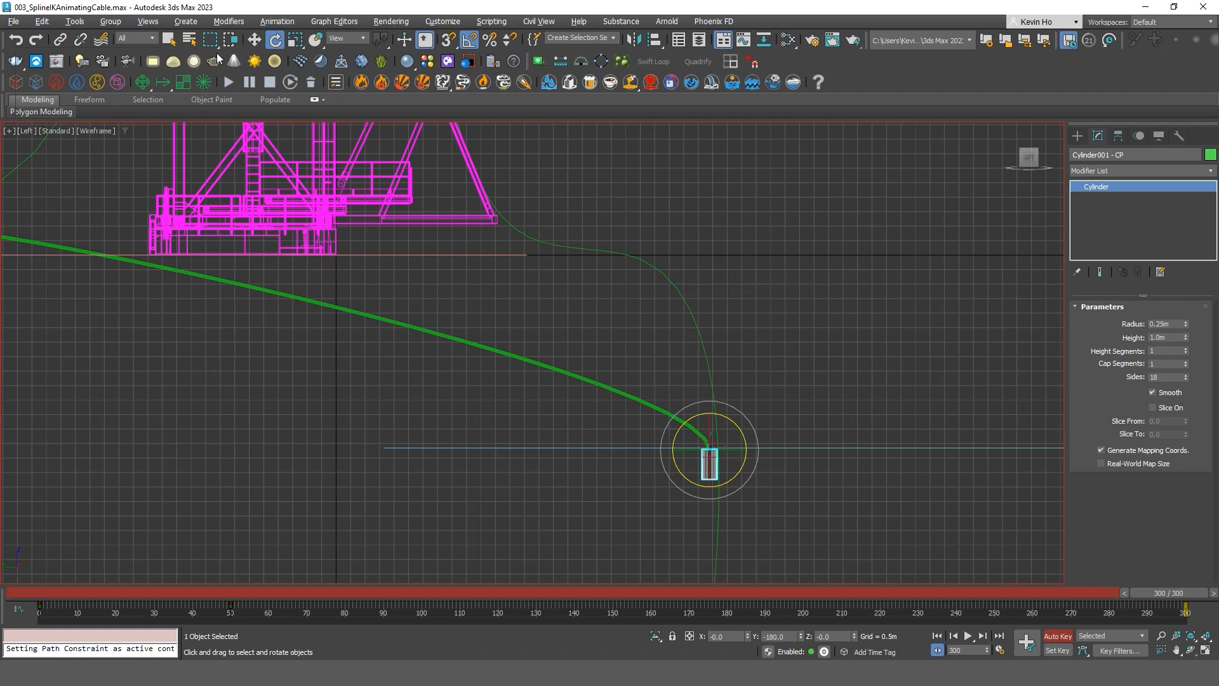
{"action": "right_click", "coordinate": [279, 45]}
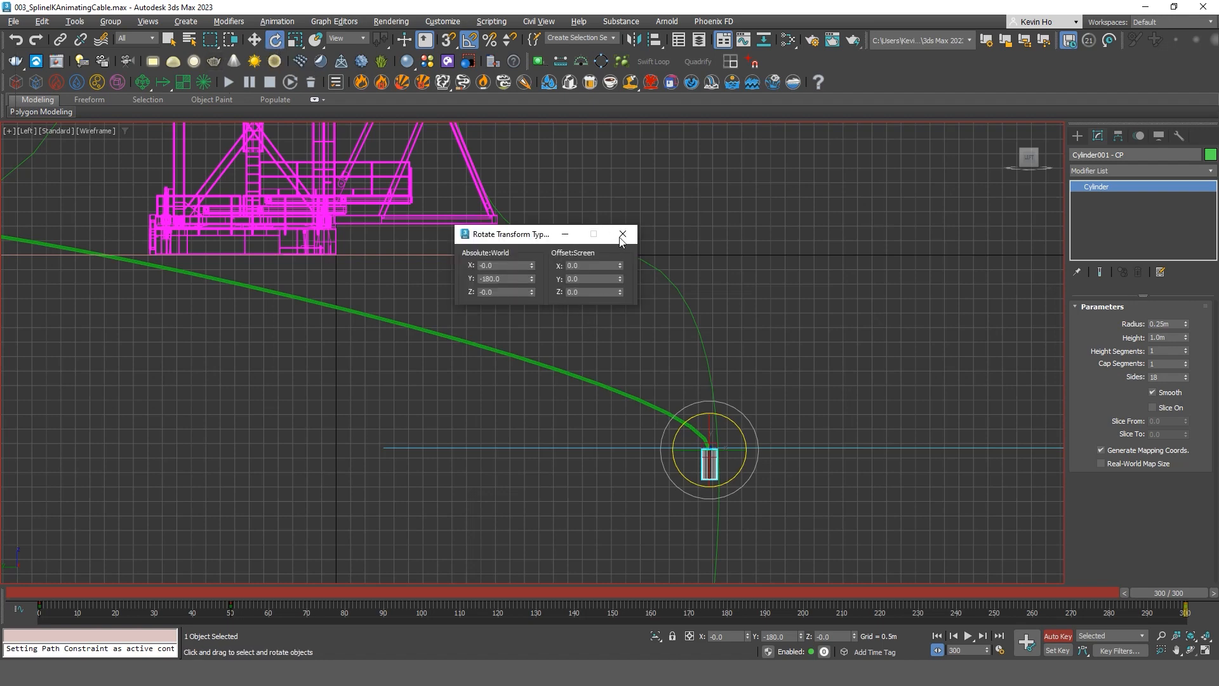
{"action": "left_click", "coordinate": [622, 234]}
Nudge the cable-end cylinder sideways in the left and top views to align it with the path curve.
{"action": "scroll", "coordinate": [743, 489], "scroll_direction": "up", "scroll_amount": 3}
{"action": "key", "text": "w"}
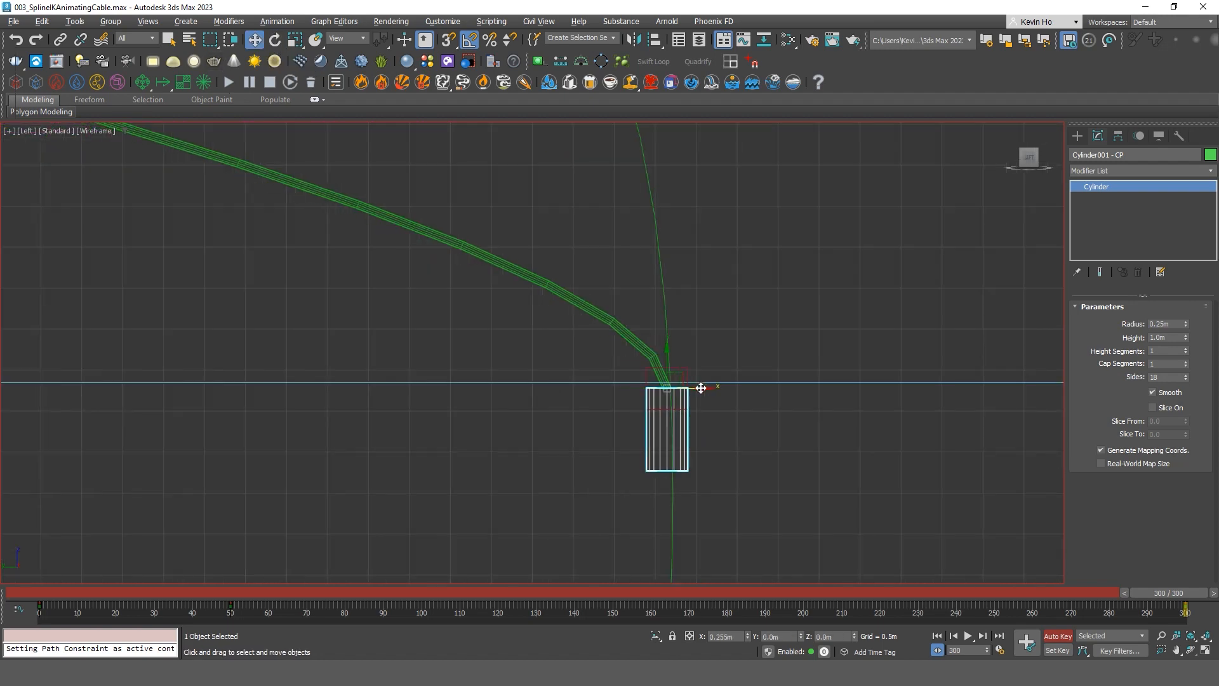
{"action": "key", "text": "alt+w"}
{"action": "key", "text": "alt+w"}
{"action": "key", "text": "z"}
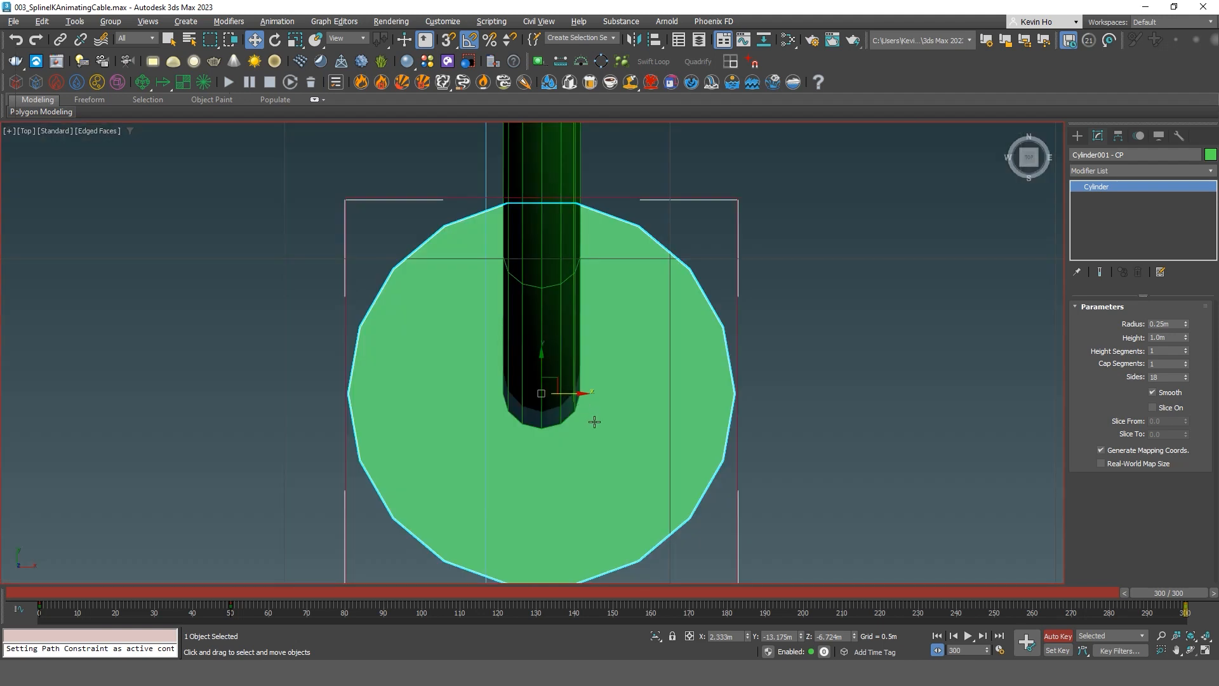
{"action": "scroll", "coordinate": [594, 422], "scroll_direction": "down", "scroll_amount": 5}
{"action": "scroll", "coordinate": [575, 413], "scroll_direction": "up", "scroll_amount": 1}
{"action": "key", "text": "F3"}
{"action": "scroll", "coordinate": [575, 412], "scroll_direction": "up", "scroll_amount": 4}
{"action": "middle_click_drag", "start_coordinate": [615, 413], "coordinate": [593, 416]}
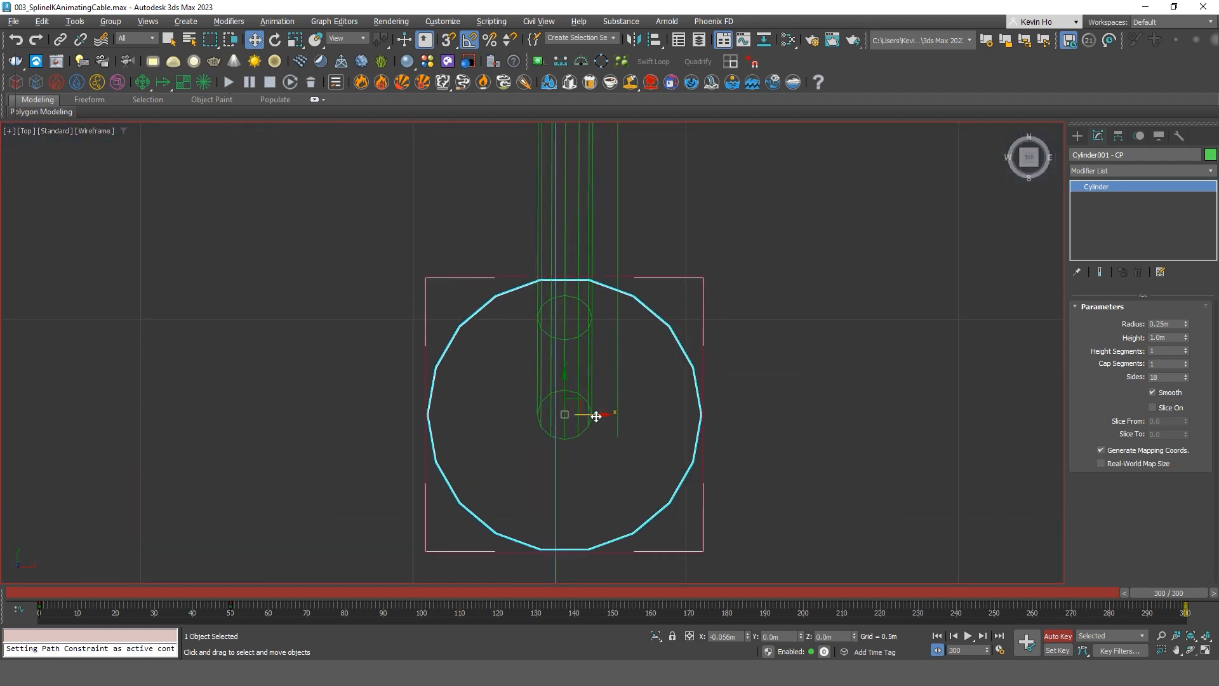
{"action": "left_click_drag", "start_coordinate": [619, 414], "coordinate": [650, 414]}
{"action": "scroll", "coordinate": [626, 438], "scroll_direction": "up", "scroll_amount": 3}
{"action": "scroll", "coordinate": [615, 426], "scroll_direction": "up", "scroll_amount": 6}
Turn off auto keying, color the path curve red and rename it "Curve001 - Path Con".
{"action": "key", "text": "n"}
{"action": "left_click", "coordinate": [594, 430]}
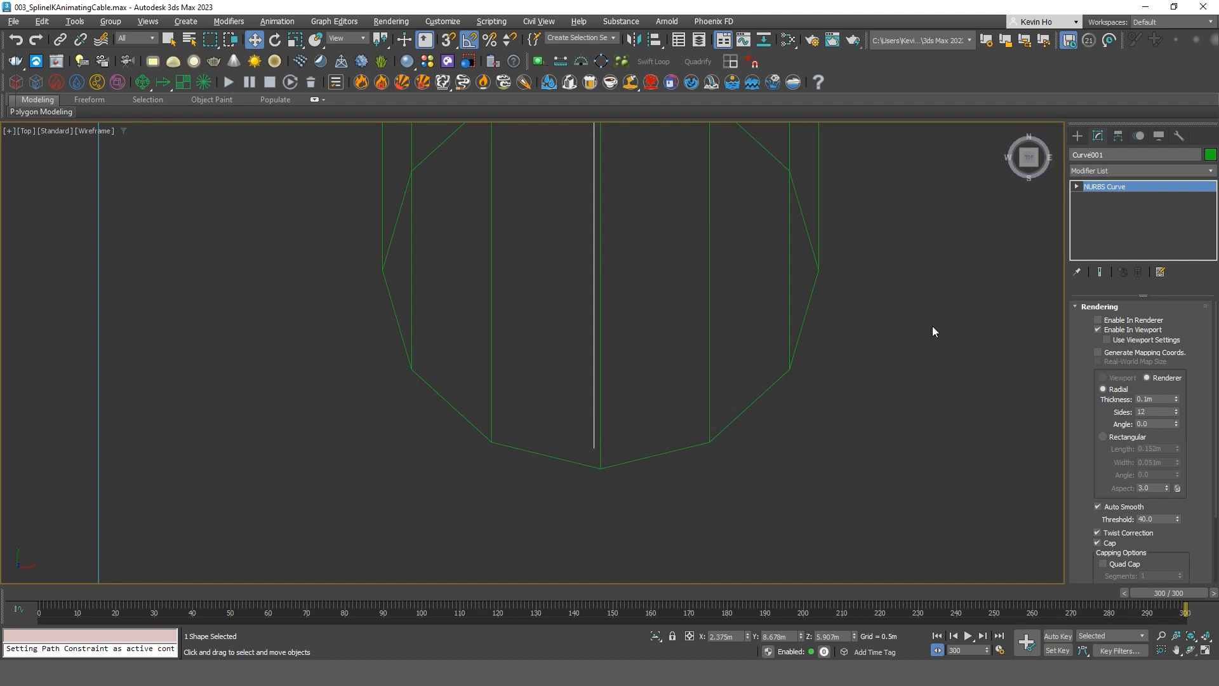
{"action": "left_click", "coordinate": [1210, 154]}
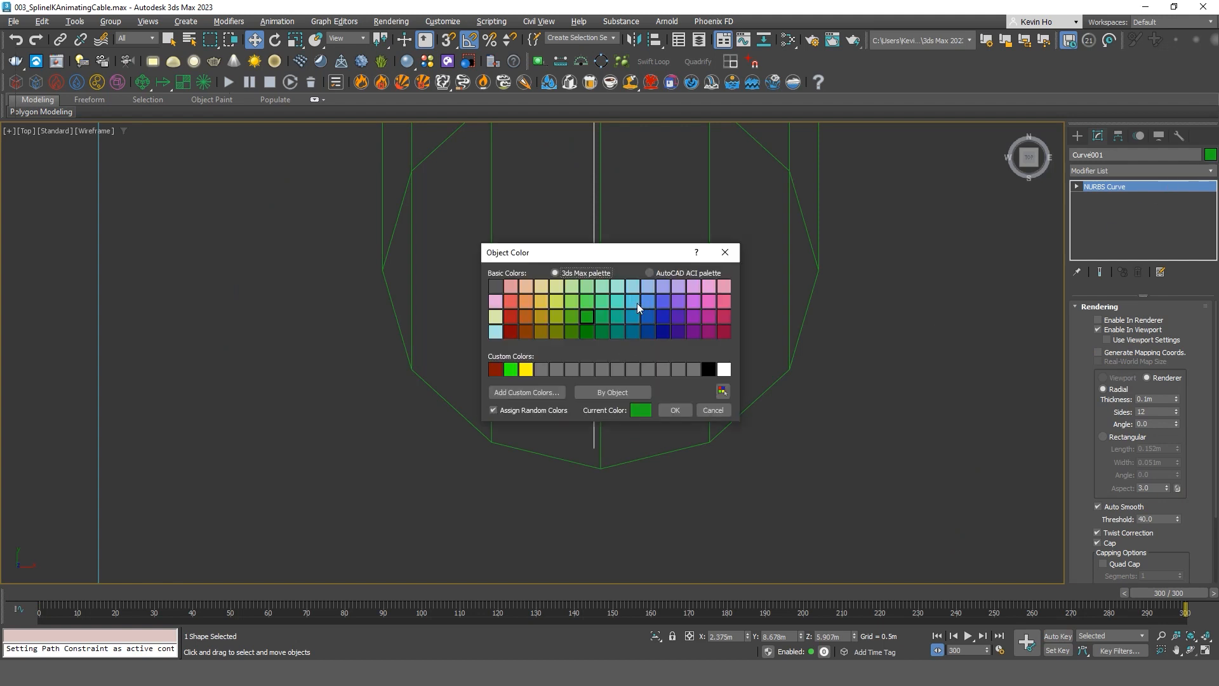
{"action": "left_click", "coordinate": [510, 315]}
{"action": "key", "text": "Return"}
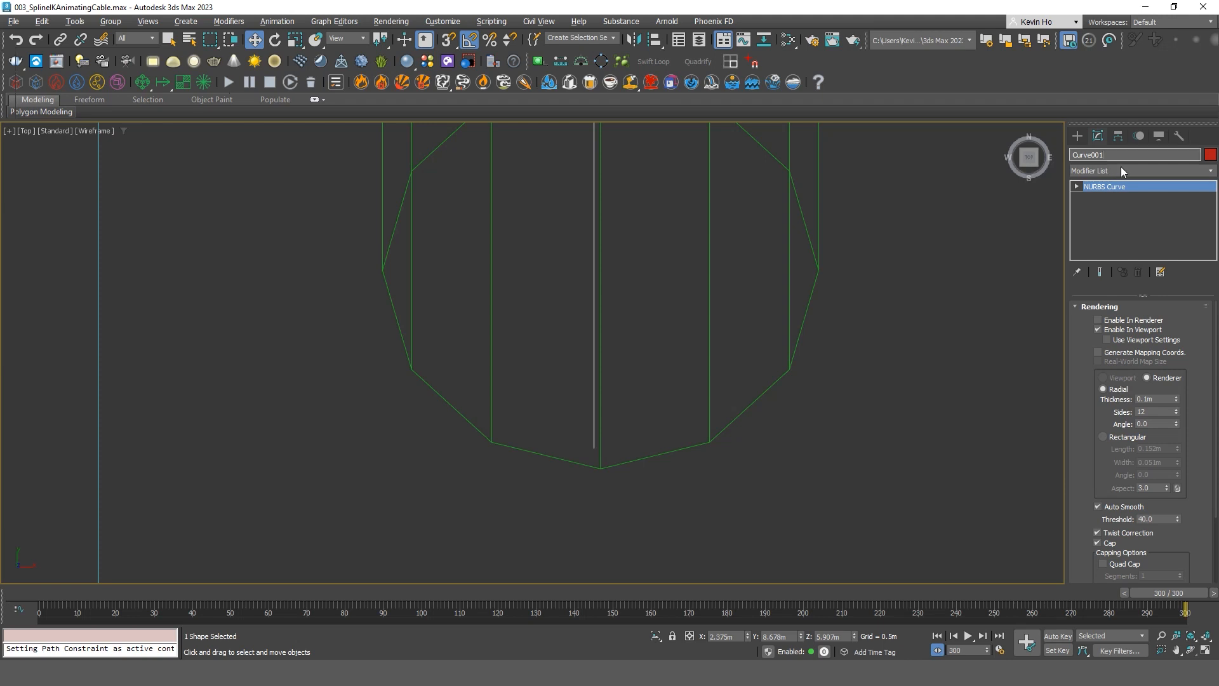
{"action": "type", "text": "C"}
{"action": "key", "text": "Return"}
Scrub the timeline to the start and back to frame 300 in perspective, and examine how the cable follows the path around the tower.
{"action": "middle_click_drag", "start_coordinate": [582, 343], "coordinate": [530, 384]}
{"action": "key", "text": "alt+w"}
{"action": "middle_click", "coordinate": [680, 406]}
{"action": "key", "text": "alt+w"}
{"action": "middle_click_drag", "start_coordinate": [680, 406], "coordinate": [760, 363], "text": "alt"}
{"action": "scroll", "coordinate": [613, 444], "scroll_direction": "down", "scroll_amount": 4}
{"action": "middle_click_drag", "start_coordinate": [761, 363], "coordinate": [765, 329], "text": "alt"}
{"action": "left_click_drag", "start_coordinate": [1164, 594], "coordinate": [81, 593]}
{"action": "left_click_drag", "start_coordinate": [152, 616], "coordinate": [1184, 614]}
{"action": "key", "text": "w"}
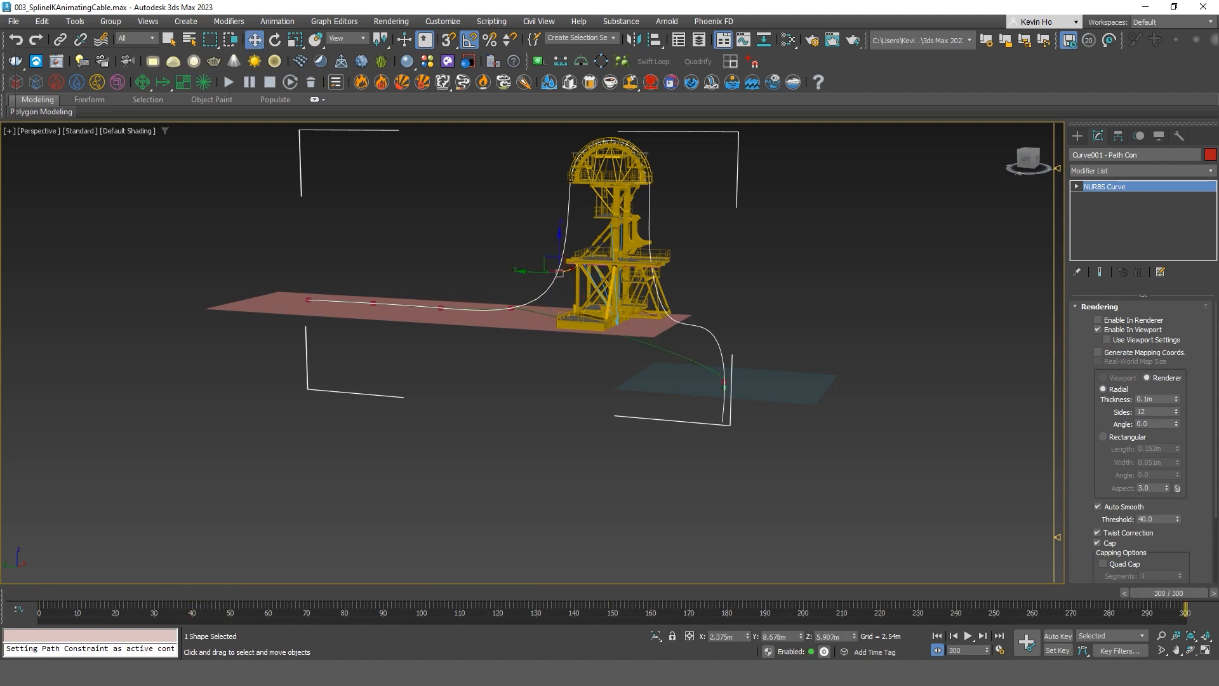
{"action": "middle_click_drag", "start_coordinate": [620, 364], "coordinate": [608, 429]}
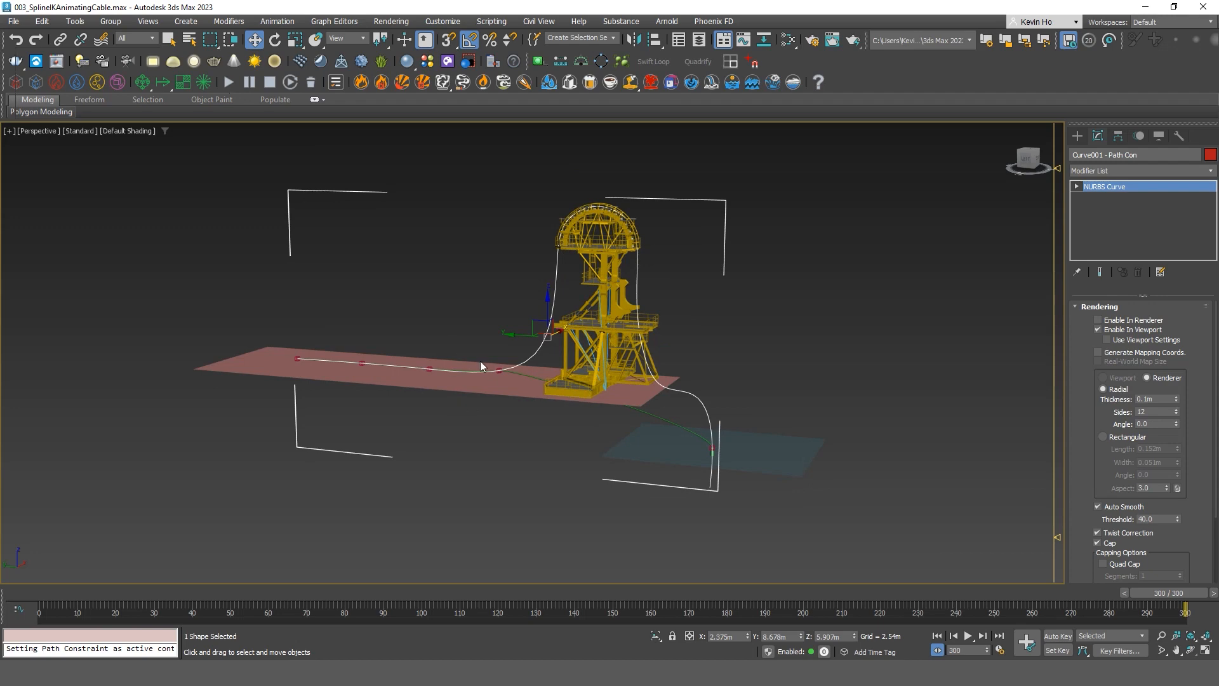
{"action": "scroll", "coordinate": [464, 359], "scroll_direction": "up", "scroll_amount": 3}
{"action": "scroll", "coordinate": [497, 388], "scroll_direction": "up", "scroll_amount": 4}
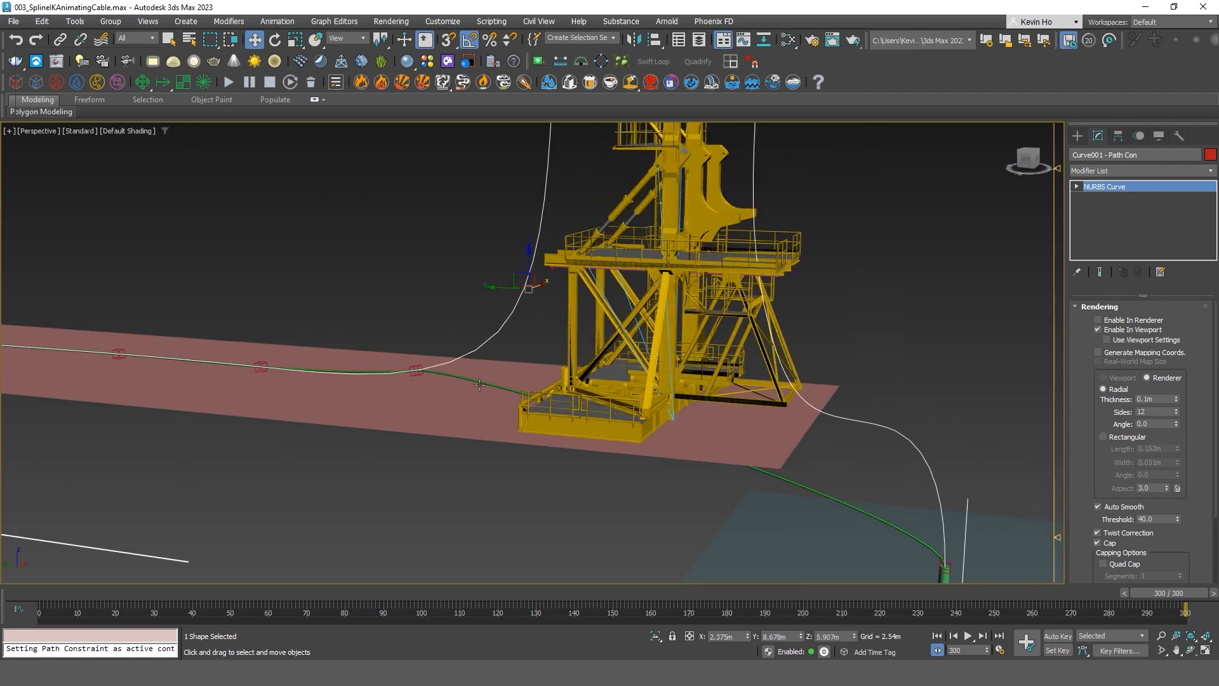
{"action": "scroll", "coordinate": [836, 471], "scroll_direction": "up", "scroll_amount": 2}
{"action": "middle_click_drag", "start_coordinate": [613, 372], "coordinate": [636, 564]}
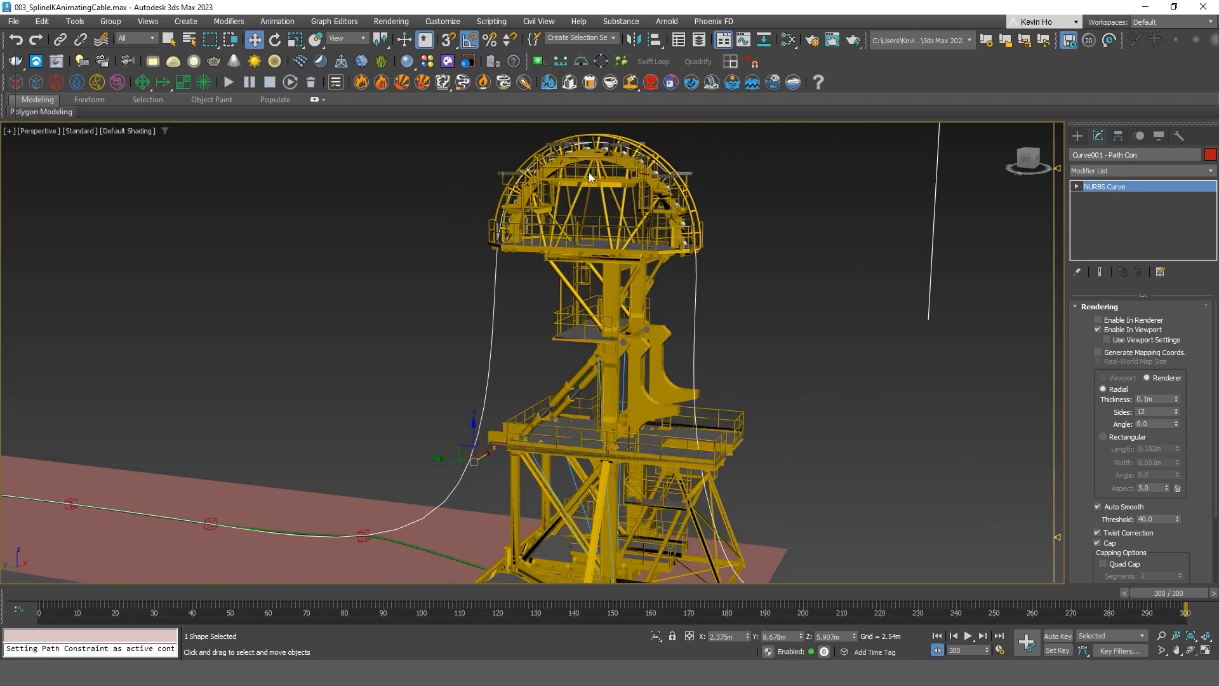
{"action": "middle_click_drag", "start_coordinate": [697, 457], "coordinate": [632, 302]}
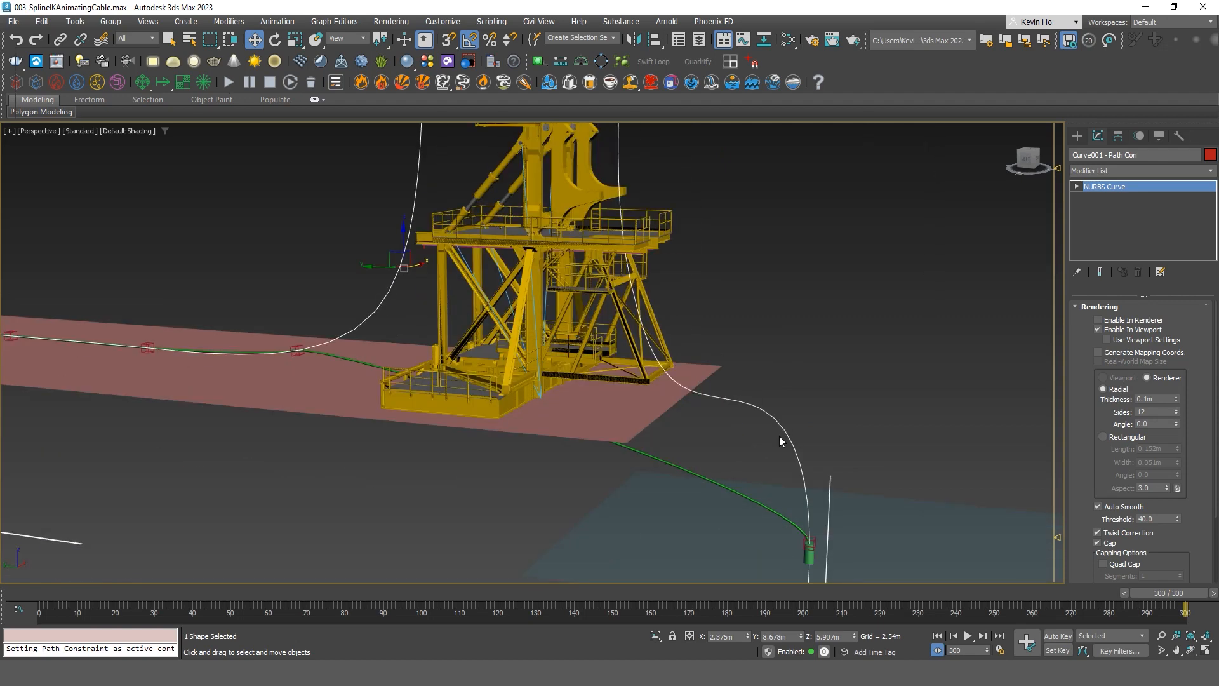
{"action": "scroll", "coordinate": [774, 432], "scroll_direction": "down", "scroll_amount": 3}
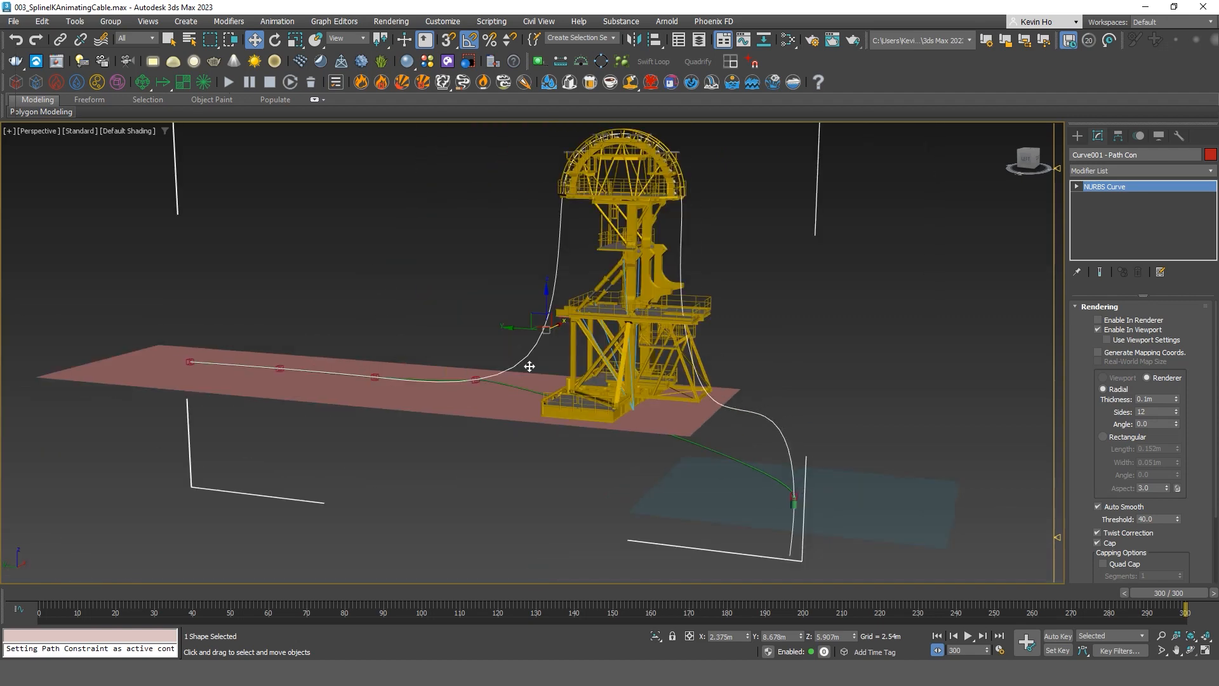
Turn on auto keying and set the % Along Path of the point helper nearest the tower to 3 at frame 300.
{"action": "scroll", "coordinate": [480, 375], "scroll_direction": "up", "scroll_amount": 5}
{"action": "left_click", "coordinate": [471, 384]}
{"action": "middle_click_drag", "start_coordinate": [688, 447], "coordinate": [622, 453]}
{"action": "key", "text": "n"}
{"action": "scroll", "coordinate": [872, 462], "scroll_direction": "down", "scroll_amount": 5}
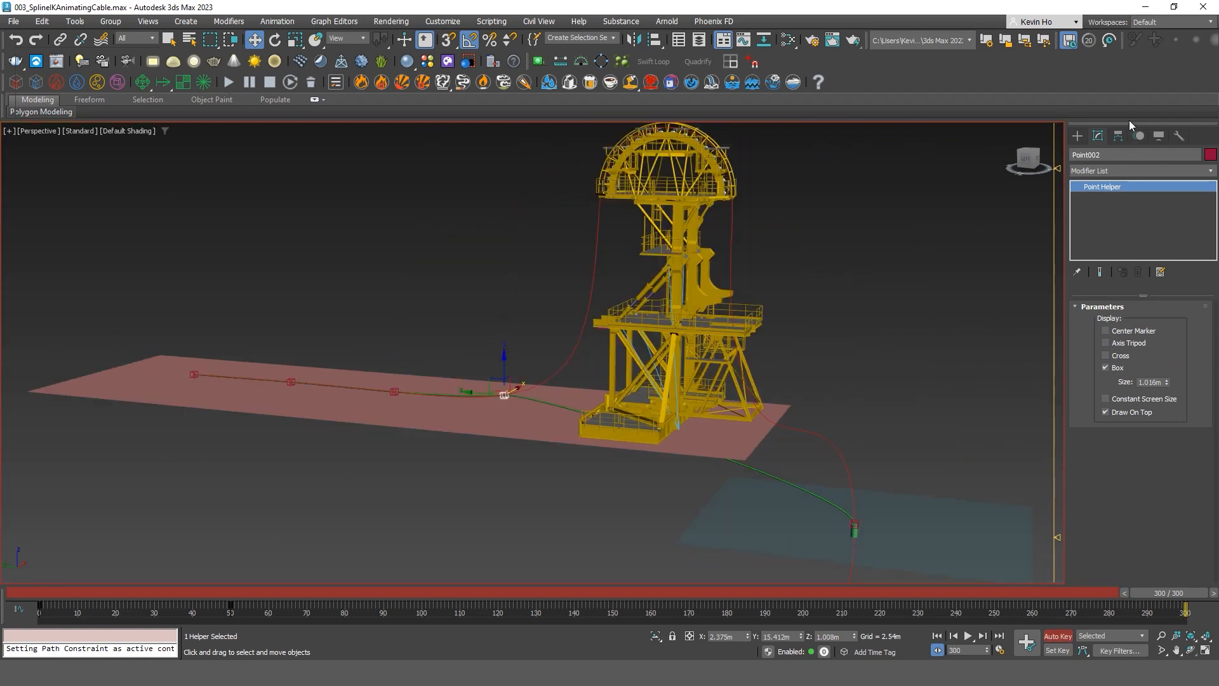
{"action": "left_click", "coordinate": [1139, 135]}
{"action": "scroll", "coordinate": [1174, 388], "scroll_direction": "down", "scroll_amount": 4}
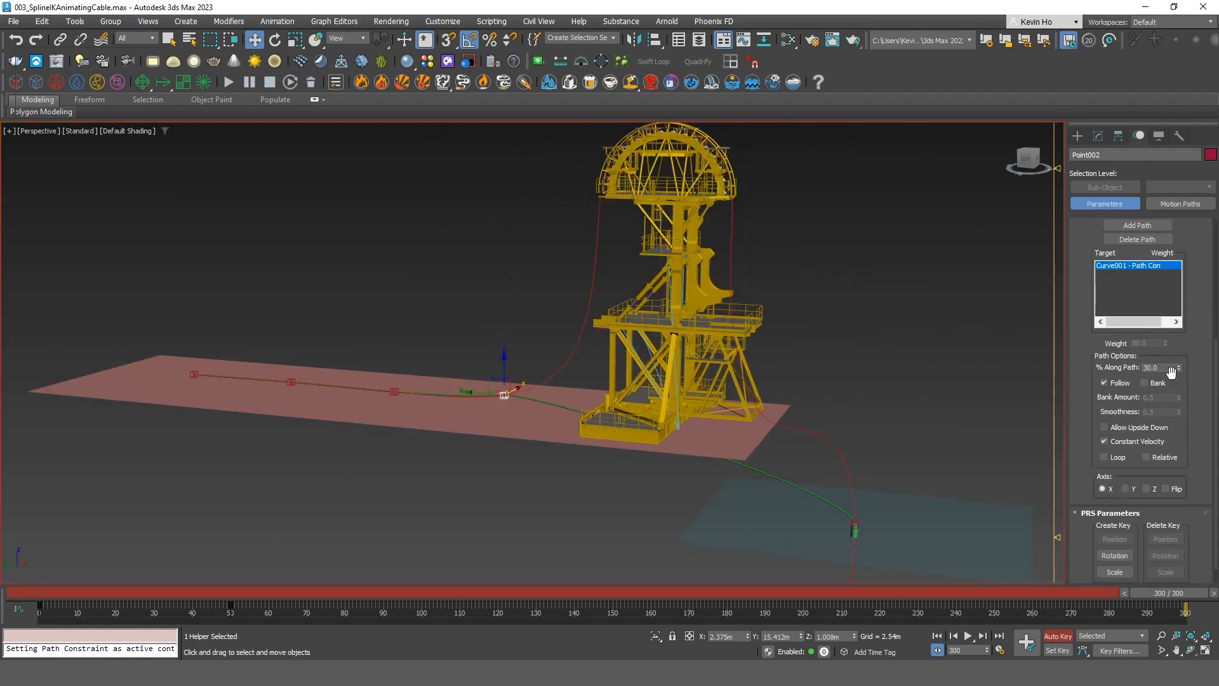
{"action": "left_click_drag", "start_coordinate": [1167, 368], "coordinate": [996, 386]}
{"action": "type", "text": "3"}
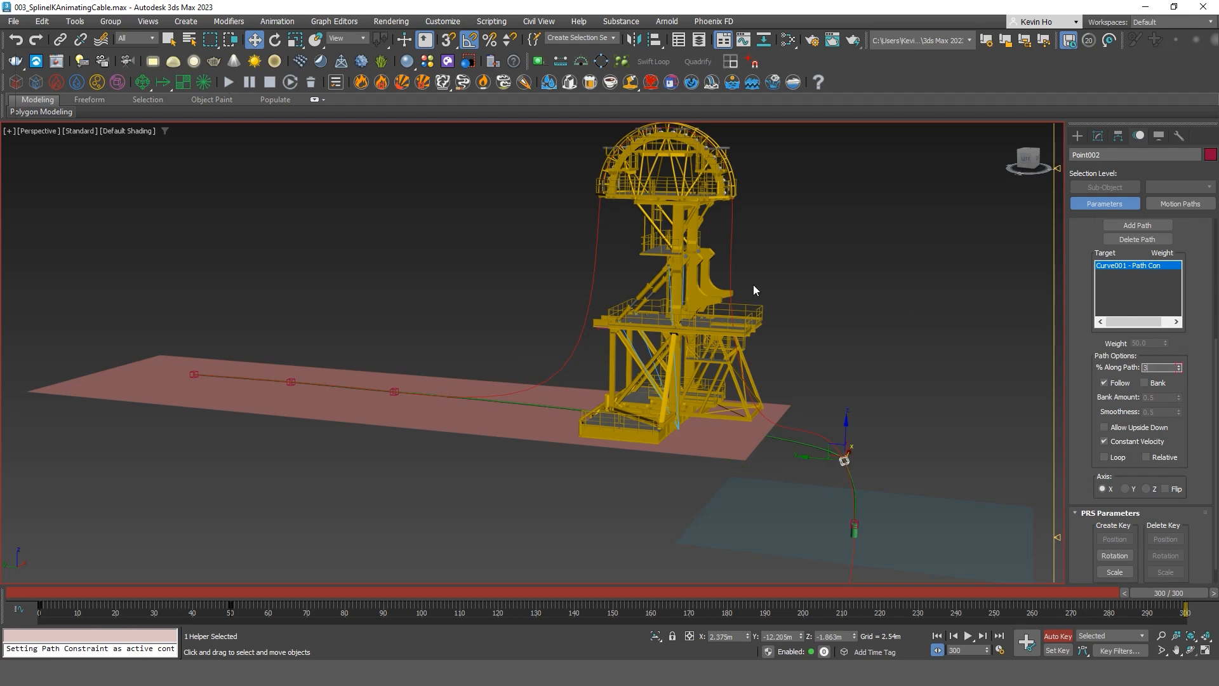
Switch to the full-size left view and set the selected helper's % Along Path to 90.
{"action": "right_click", "coordinate": [458, 503]}
{"action": "left_click", "coordinate": [399, 521]}
{"action": "key", "text": "alt+w"}
{"action": "middle_click", "coordinate": [405, 486]}
{"action": "key", "text": "alt+w"}
{"action": "scroll", "coordinate": [586, 444], "scroll_direction": "down", "scroll_amount": 4}
{"action": "middle_click_drag", "start_coordinate": [576, 267], "coordinate": [631, 405]}
{"action": "scroll", "coordinate": [631, 405], "scroll_direction": "down", "scroll_amount": 3}
{"action": "middle_click_drag", "start_coordinate": [347, 368], "coordinate": [623, 387]}
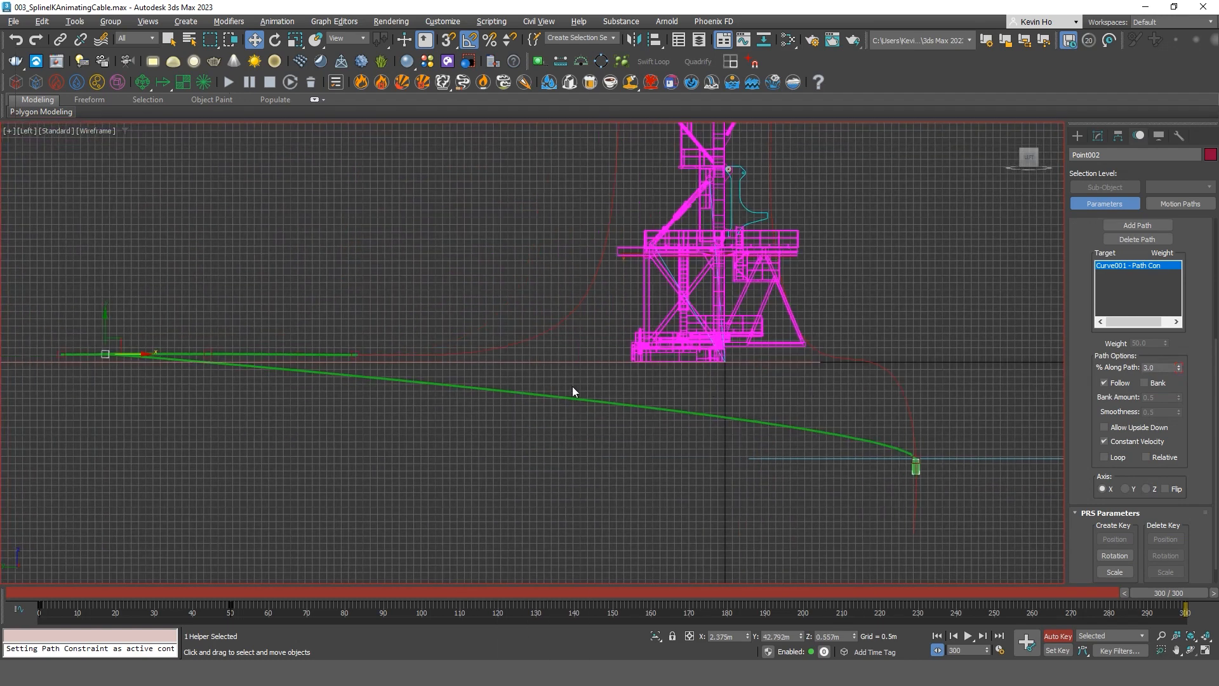
{"action": "left_click_drag", "start_coordinate": [1167, 368], "coordinate": [1052, 388]}
{"action": "key", "text": "Return"}
Turn off angle snap and rotate the helper freely in the left view to refine the cable's bend above the cylinder.
{"action": "scroll", "coordinate": [790, 395], "scroll_direction": "up", "scroll_amount": 8}
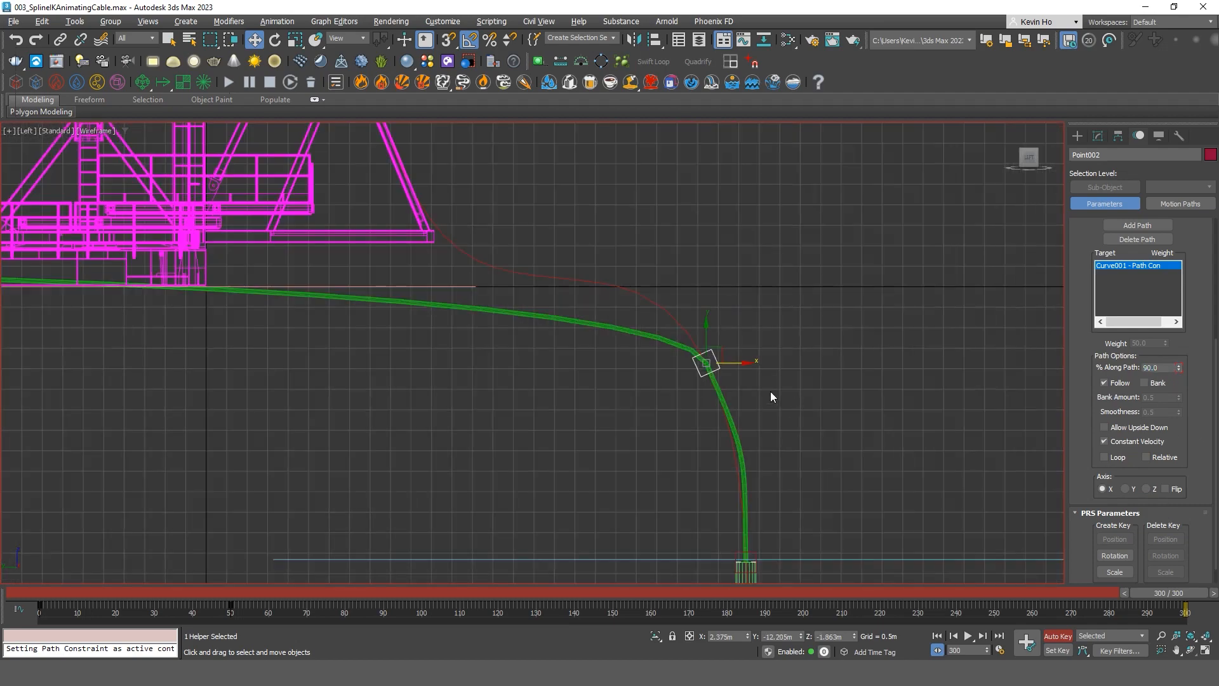
{"action": "key", "text": "e"}
{"action": "left_click_drag", "start_coordinate": [701, 265], "coordinate": [701, 271]}
{"action": "key", "text": "a"}
{"action": "key", "text": "a"}
{"action": "key", "text": "a"}
{"action": "left_click_drag", "start_coordinate": [701, 271], "coordinate": [706, 279]}
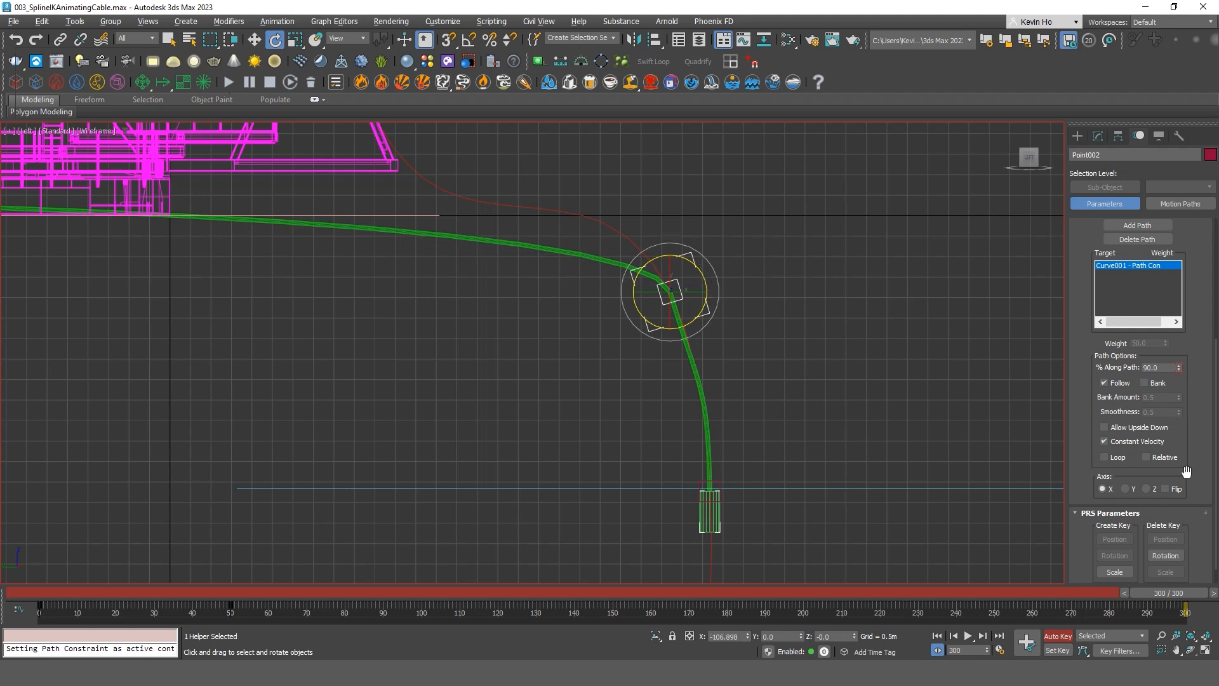
Set the helper's % Along Path to 91 and slightly readjust its rotation.
{"action": "left_click_drag", "start_coordinate": [1163, 368], "coordinate": [1068, 374]}
{"action": "type", "text": "91"}
{"action": "key", "text": "Return"}
{"action": "scroll", "coordinate": [713, 386], "scroll_direction": "up", "scroll_amount": 3}
{"action": "left_click_drag", "start_coordinate": [688, 253], "coordinate": [689, 242]}
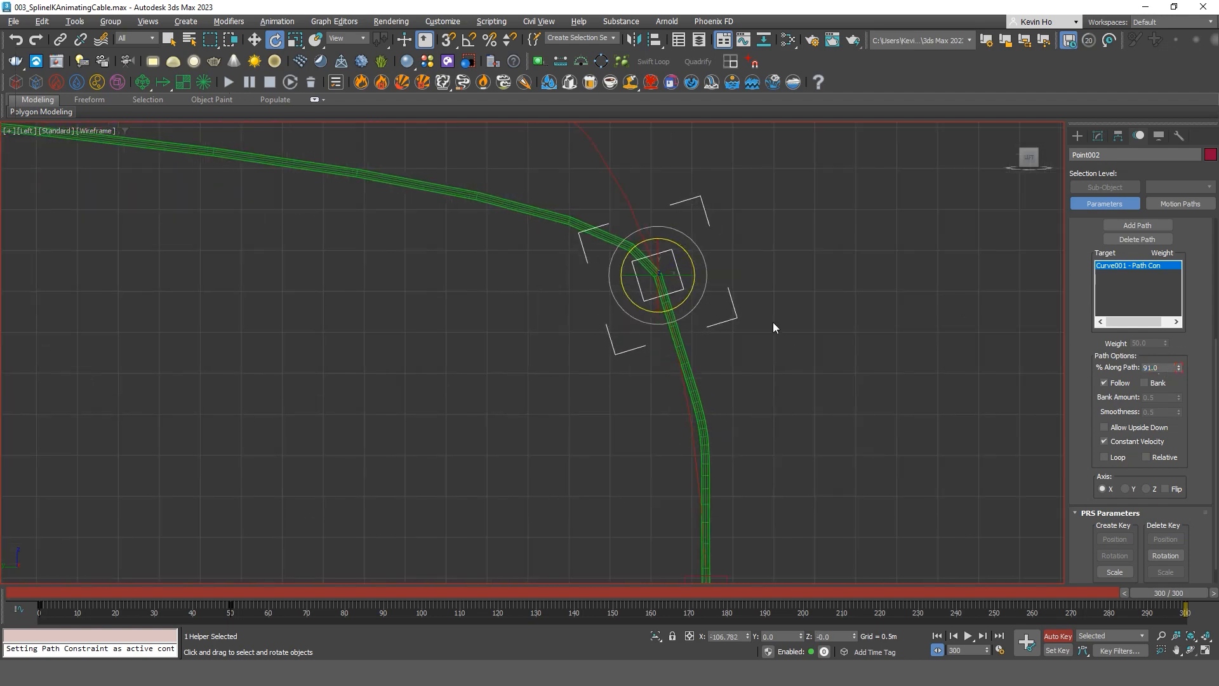
Try 85 and 86 for the helper's % Along Path, and settle on 87.
{"action": "scroll", "coordinate": [781, 337], "scroll_direction": "down", "scroll_amount": 3}
{"action": "double_click", "coordinate": [1156, 368]}
{"action": "type", "text": "85"}
{"action": "key", "text": "Return"}
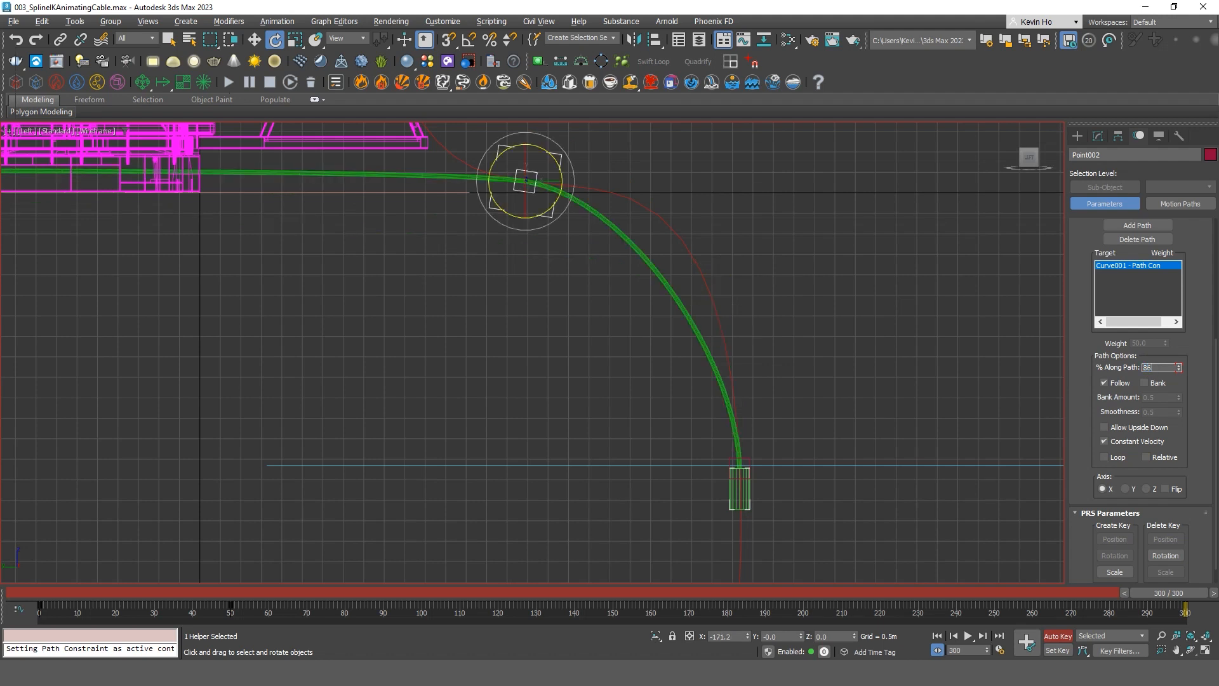
{"action": "key", "text": "Return"}
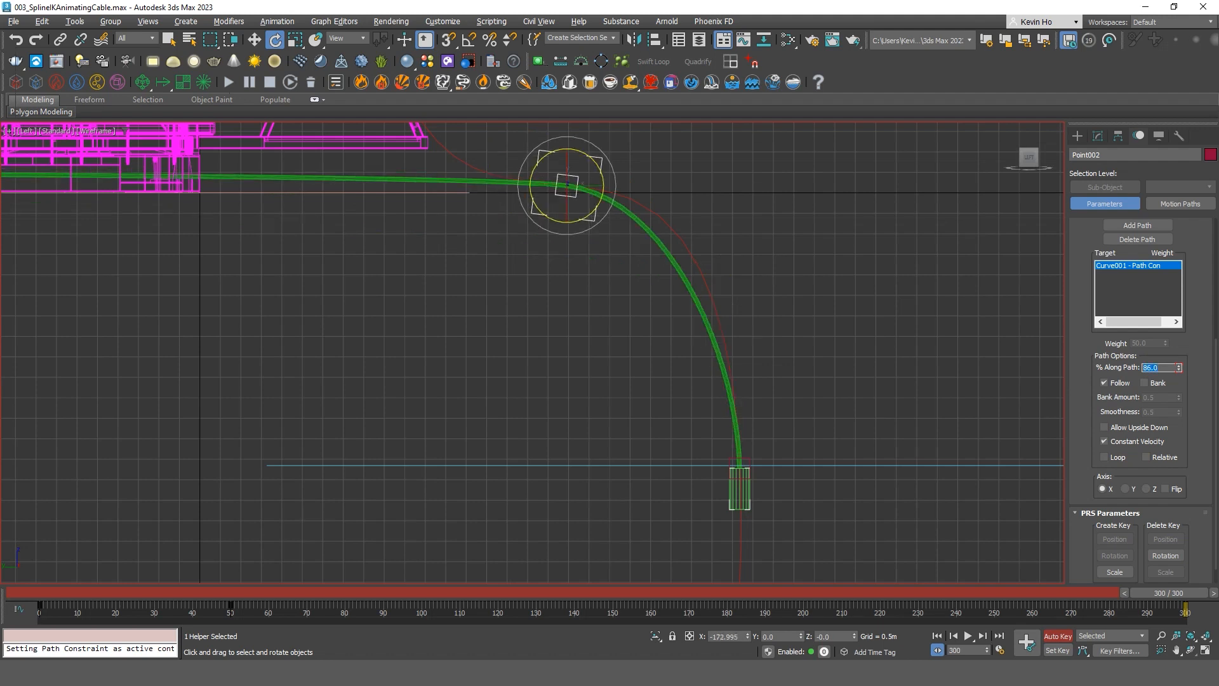
{"action": "type", "text": "87"}
{"action": "key", "text": "Return"}
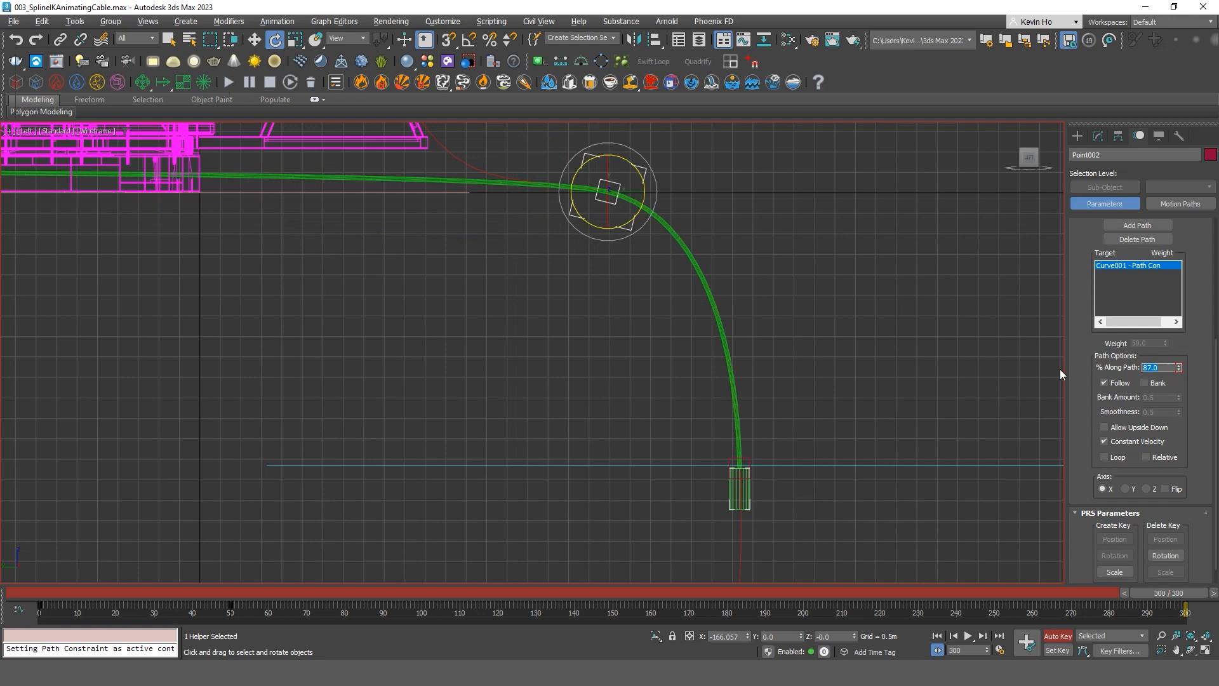
Examine the whole cable's shape in the left view and the selected helper's absolute rotation values.
{"action": "middle_click_drag", "start_coordinate": [668, 318], "coordinate": [663, 393]}
{"action": "scroll", "coordinate": [546, 257], "scroll_direction": "down", "scroll_amount": 3}
{"action": "middle_click_drag", "start_coordinate": [438, 272], "coordinate": [572, 320]}
{"action": "scroll", "coordinate": [551, 325], "scroll_direction": "down", "scroll_amount": 2}
{"action": "middle_click_drag", "start_coordinate": [242, 351], "coordinate": [412, 370]}
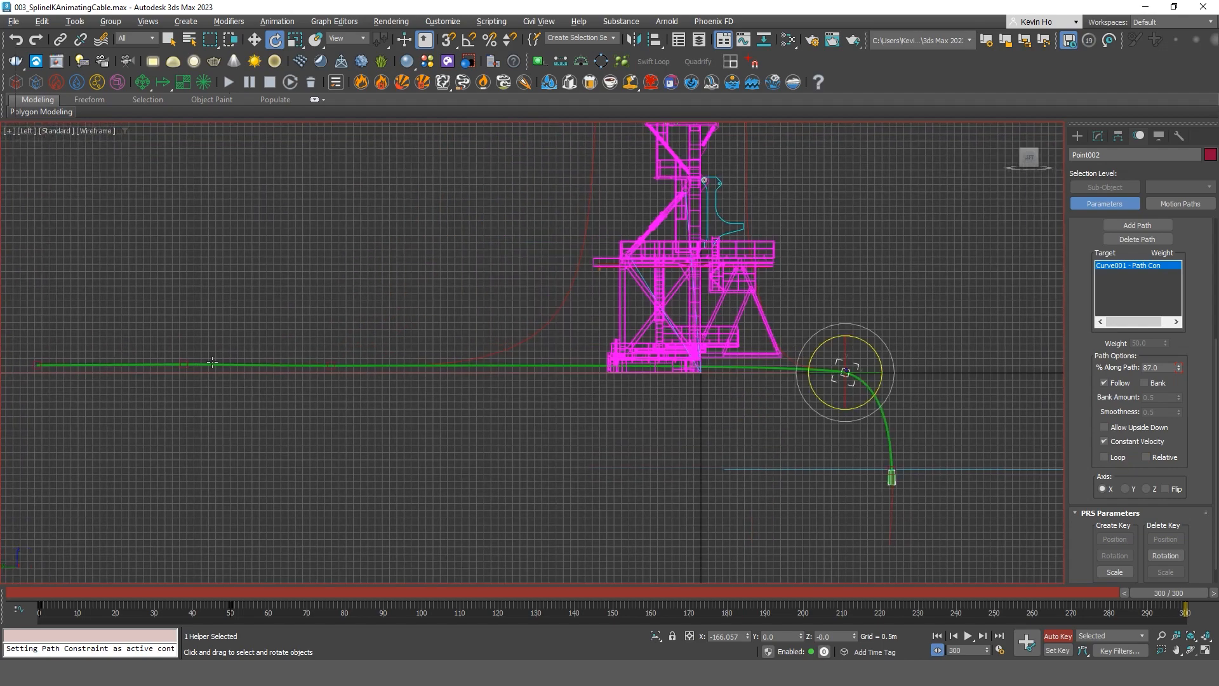
{"action": "right_click", "coordinate": [279, 45]}
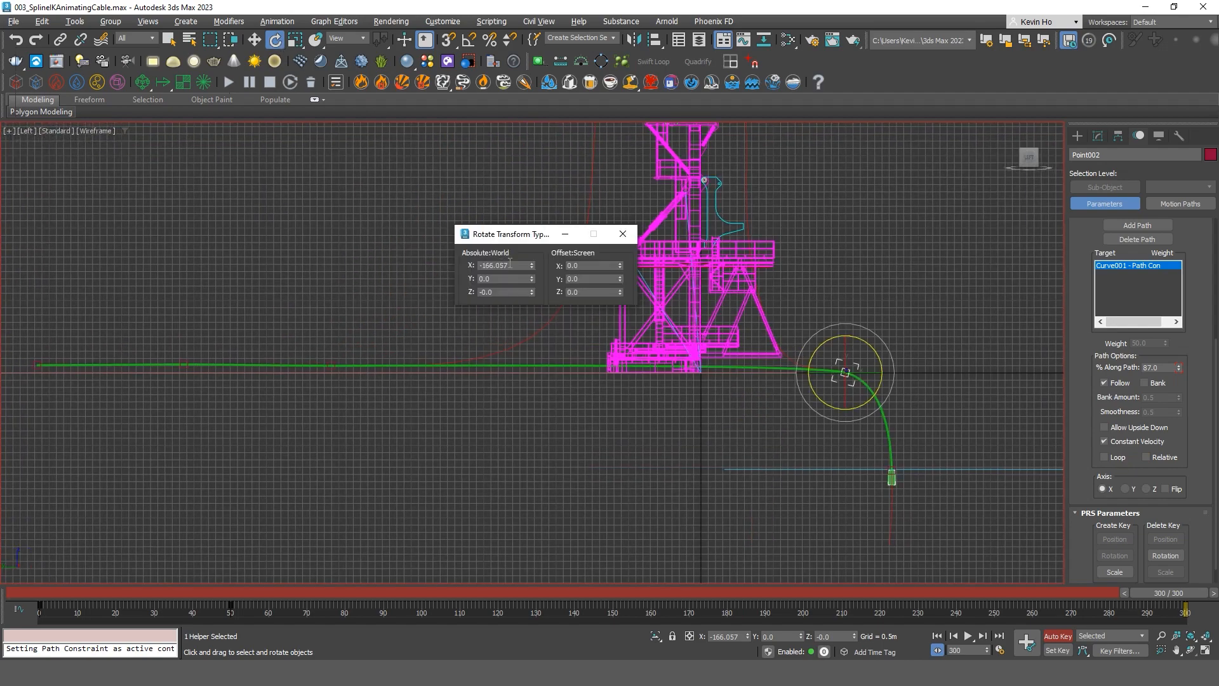
{"action": "left_click", "coordinate": [622, 233]}
{"action": "middle_click_drag", "start_coordinate": [465, 384], "coordinate": [426, 418]}
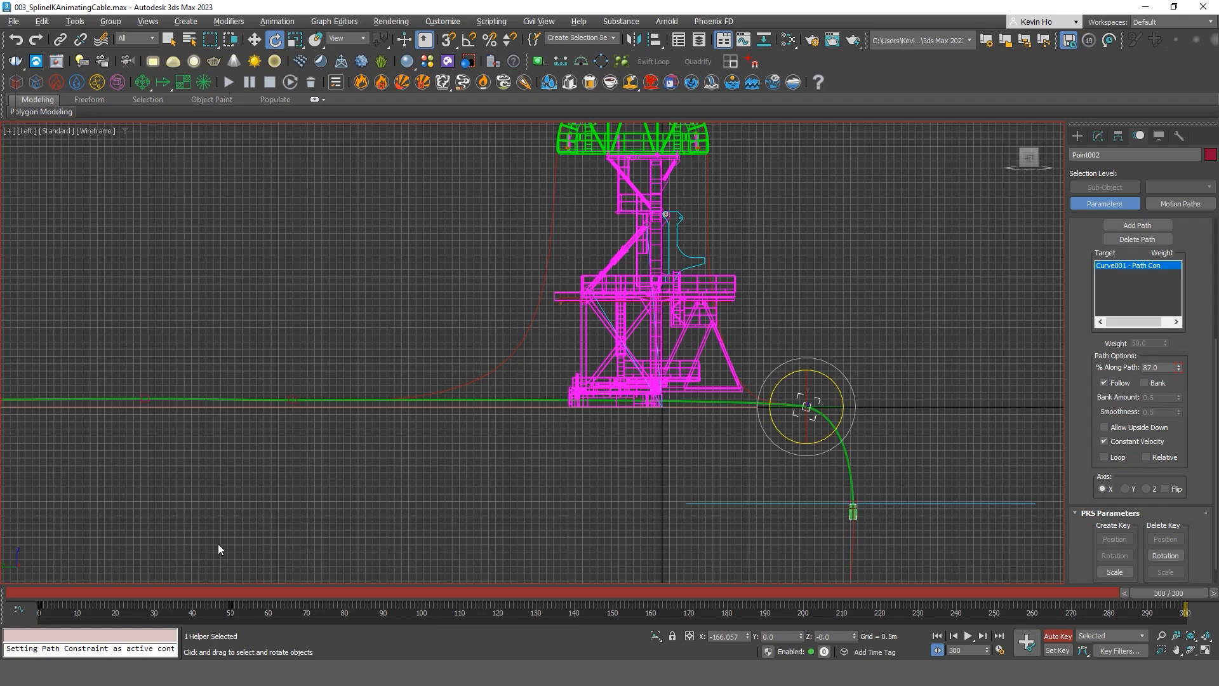
Select the Point003 helper on the ground stretch of the cable, try 70 and 75 for its % Along Path, and set 80.
{"action": "scroll", "coordinate": [326, 410], "scroll_direction": "up", "scroll_amount": 2}
{"action": "left_click", "coordinate": [273, 397]}
{"action": "middle_click_drag", "start_coordinate": [627, 380], "coordinate": [513, 389]}
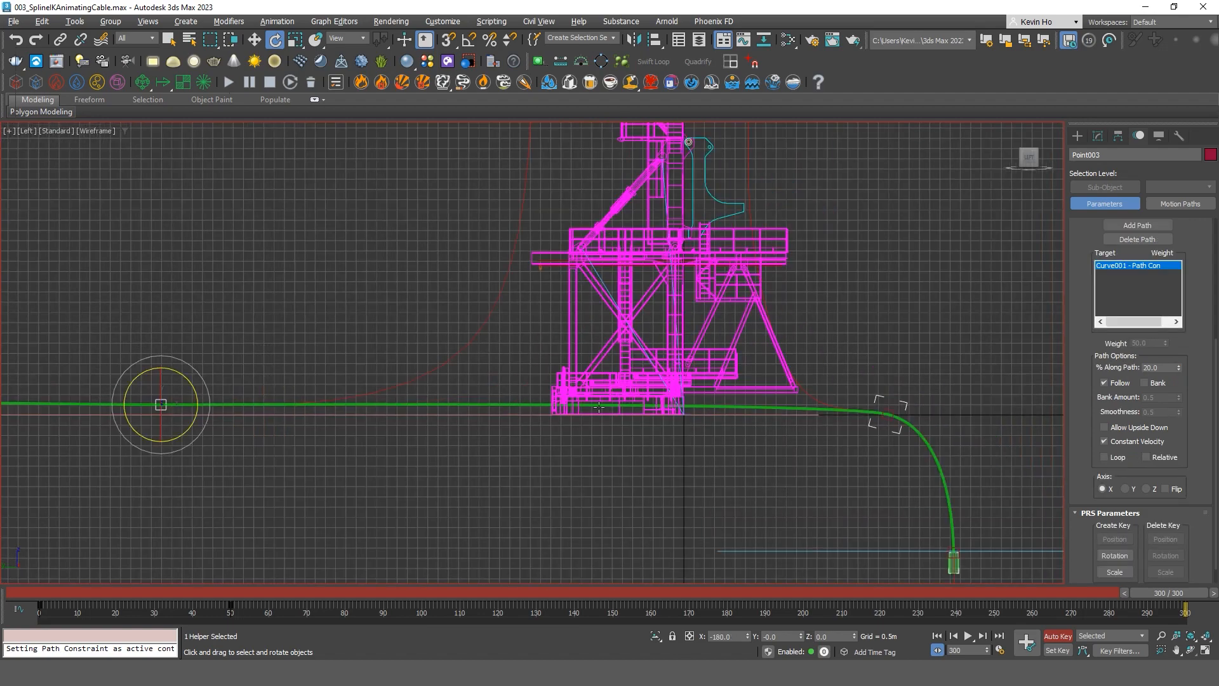
{"action": "scroll", "coordinate": [514, 389], "scroll_direction": "down", "scroll_amount": 4}
{"action": "left_click_drag", "start_coordinate": [1166, 368], "coordinate": [1021, 368]}
{"action": "type", "text": "70"}
{"action": "key", "text": "Return"}
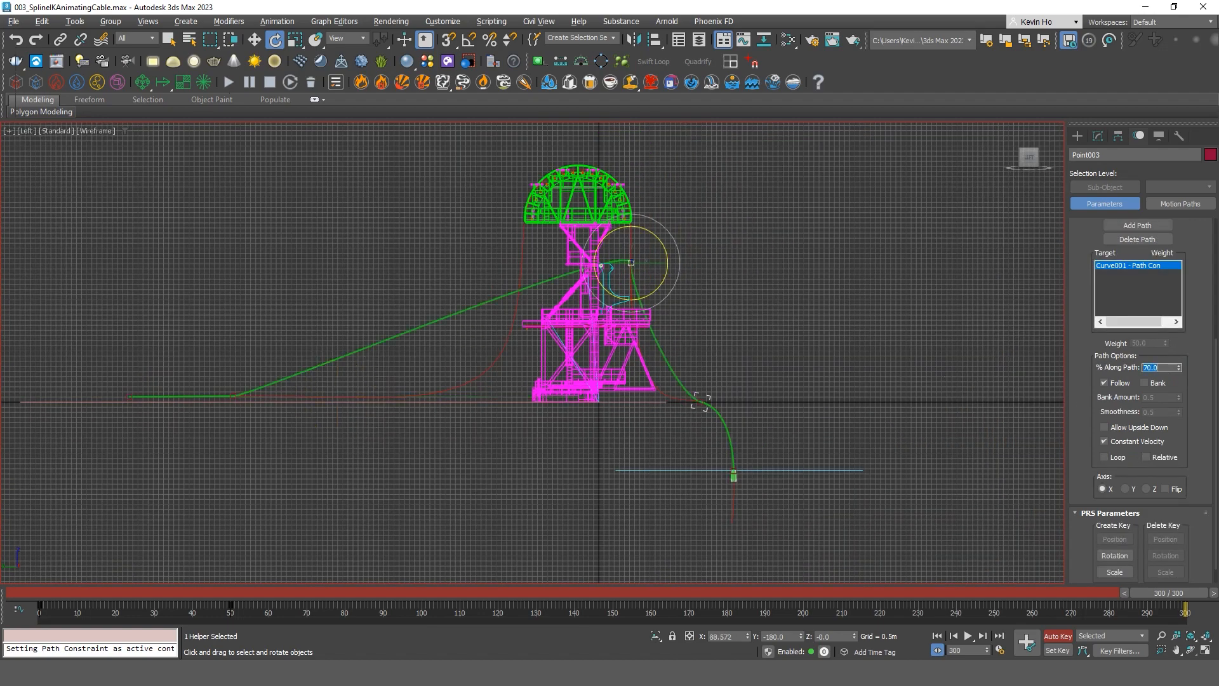
{"action": "type", "text": "75"}
{"action": "key", "text": "Return"}
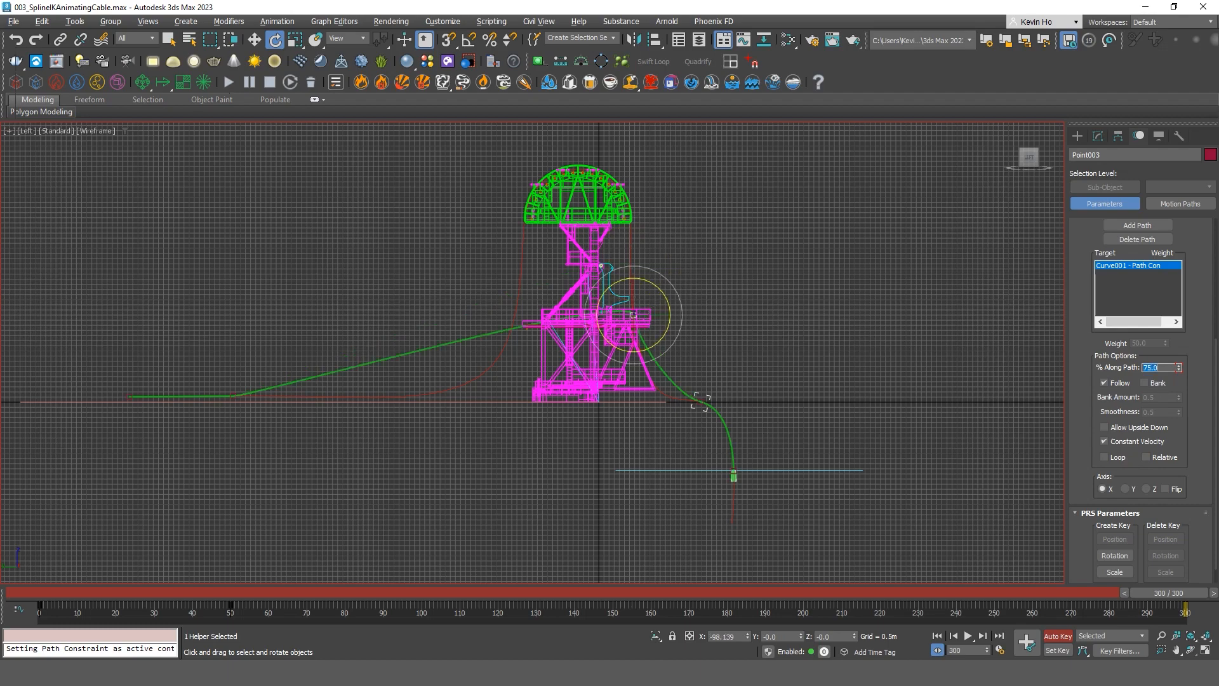
{"action": "type", "text": "80"}
{"action": "key", "text": "Return"}
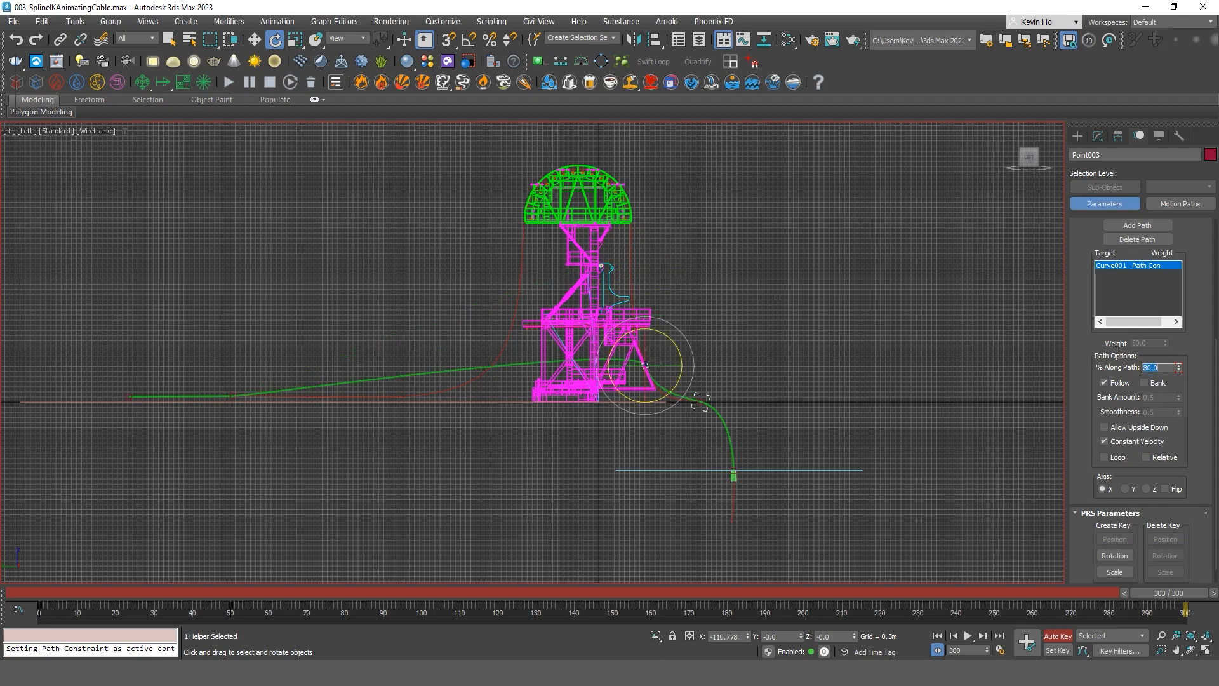
Refine the Point003 helper's % Along Path to 81 and rotate it to shape the cable's bend beside the tower base.
{"action": "scroll", "coordinate": [648, 343], "scroll_direction": "up", "scroll_amount": 6}
{"action": "left_click_drag", "start_coordinate": [670, 318], "coordinate": [676, 329]}
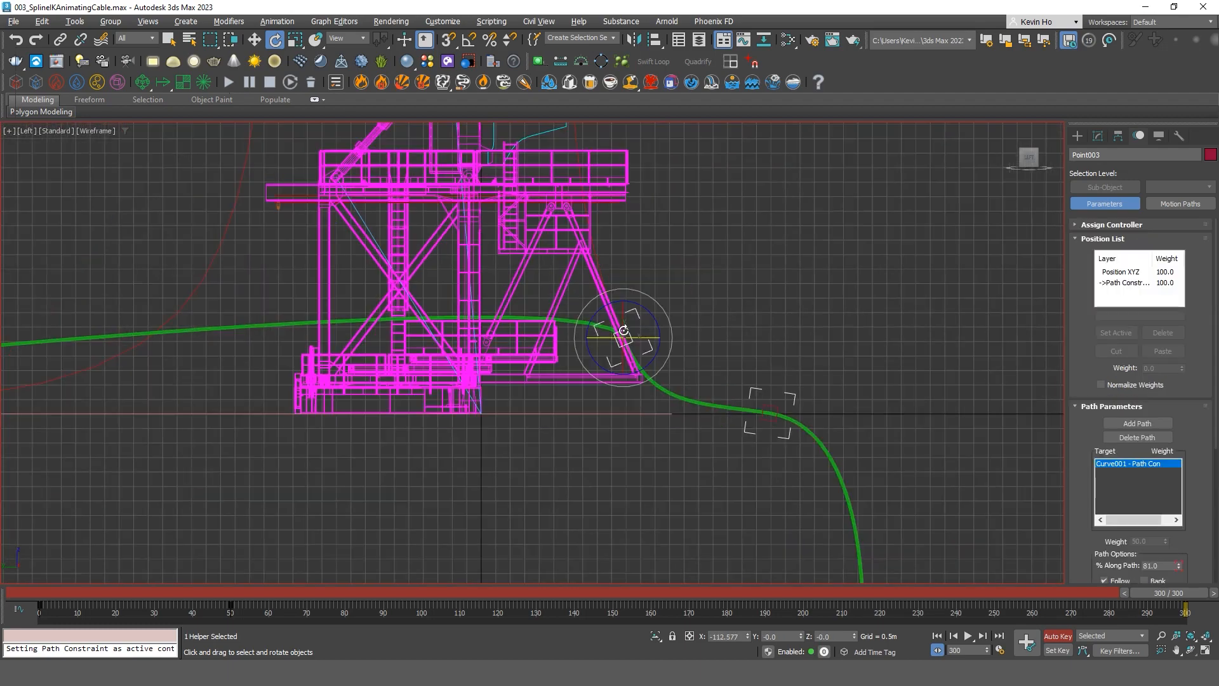
{"action": "scroll", "coordinate": [621, 332], "scroll_direction": "up", "scroll_amount": 4}
{"action": "scroll", "coordinate": [622, 333], "scroll_direction": "down", "scroll_amount": 6}
Select the Point004 helper near the cable's tail and try 60 and 70 for its % Along Path.
{"action": "middle_click_drag", "start_coordinate": [358, 341], "coordinate": [595, 369]}
{"action": "scroll", "coordinate": [559, 377], "scroll_direction": "down", "scroll_amount": 4}
{"action": "left_click", "coordinate": [289, 389]}
{"action": "scroll", "coordinate": [287, 390], "scroll_direction": "up", "scroll_amount": 5}
{"action": "scroll", "coordinate": [444, 400], "scroll_direction": "down", "scroll_amount": 6}
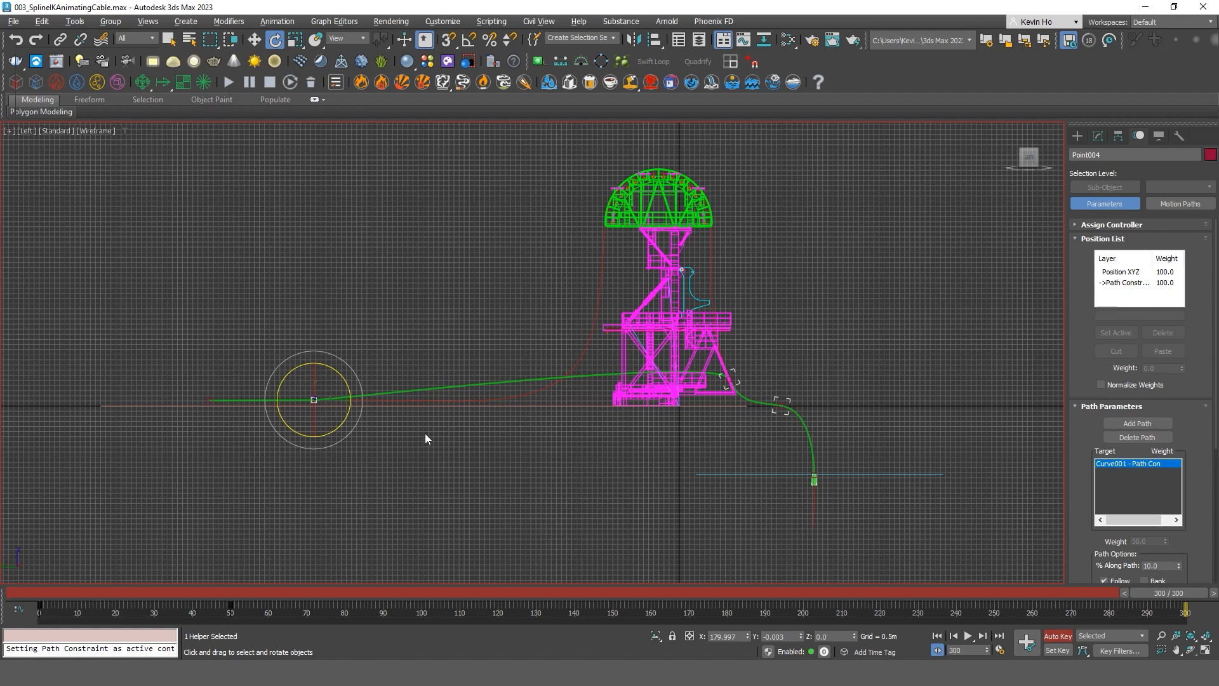
{"action": "left_click_drag", "start_coordinate": [1164, 565], "coordinate": [1070, 561]}
{"action": "type", "text": "60"}
{"action": "key", "text": "Return"}
{"action": "scroll", "coordinate": [703, 210], "scroll_direction": "up", "scroll_amount": 3}
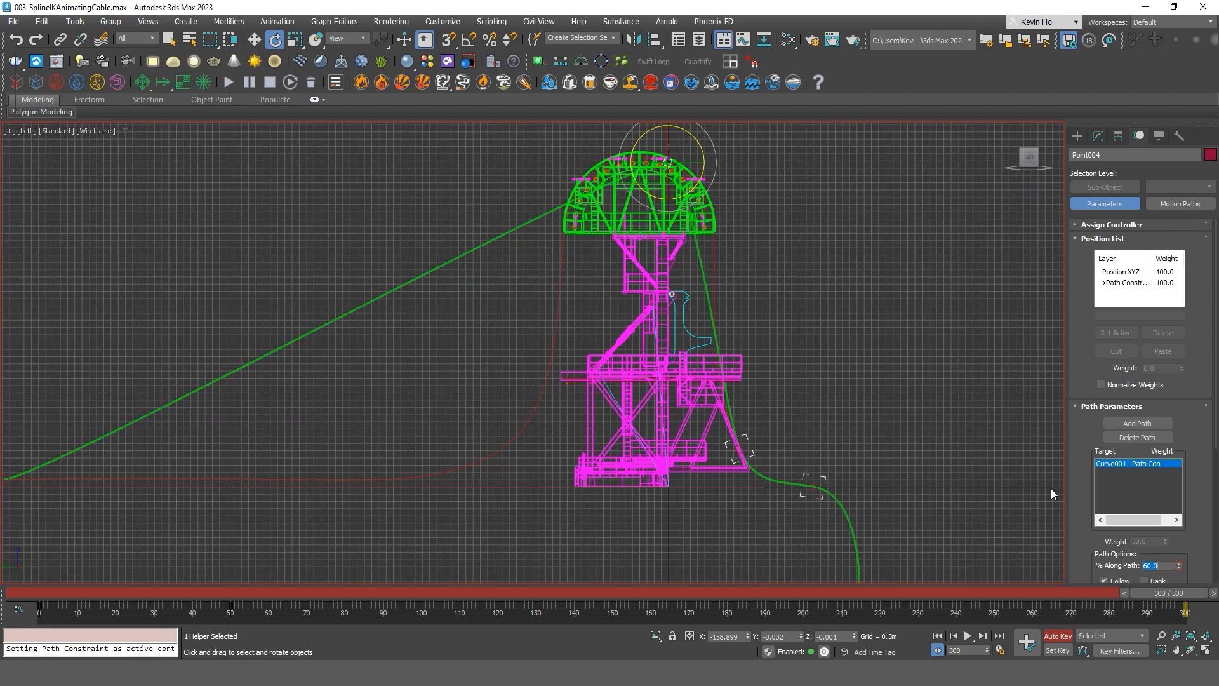
{"action": "type", "text": "70"}
{"action": "key", "text": "Return"}
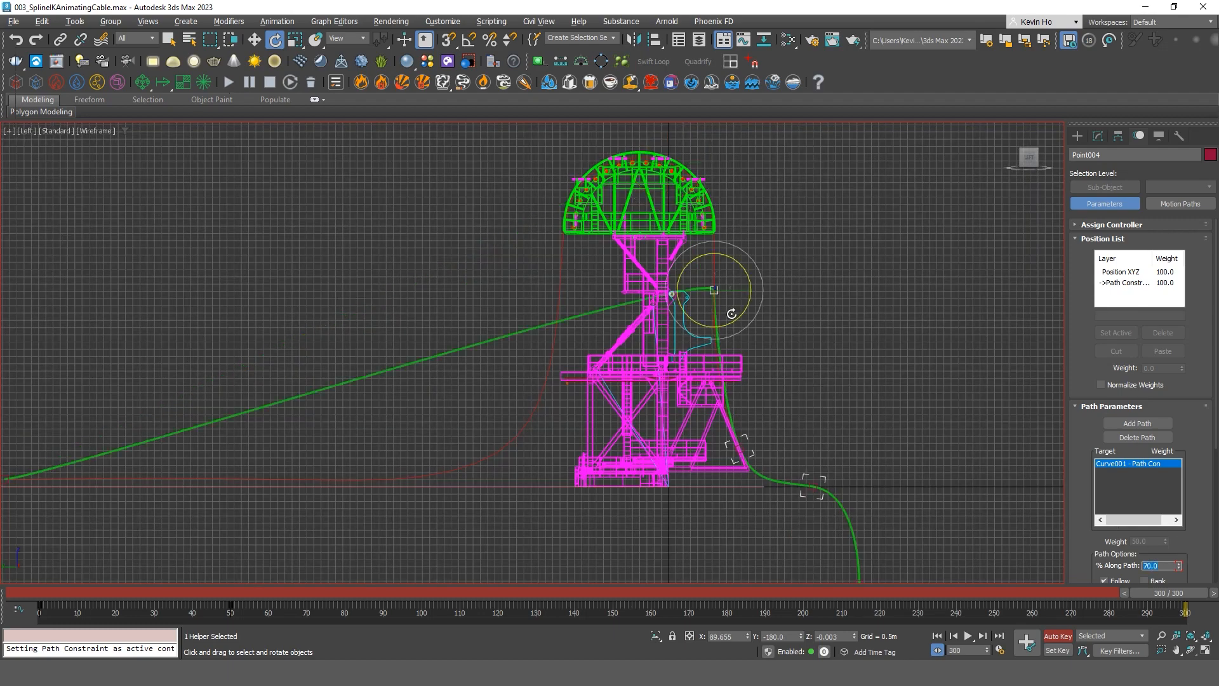
Slightly rotate the Point004 helper, try 75 for its % Along Path, and settle on 74.
{"action": "scroll", "coordinate": [708, 235], "scroll_direction": "up", "scroll_amount": 4}
{"action": "left_click_drag", "start_coordinate": [728, 257], "coordinate": [736, 271]}
{"action": "scroll", "coordinate": [733, 315], "scroll_direction": "down", "scroll_amount": 2}
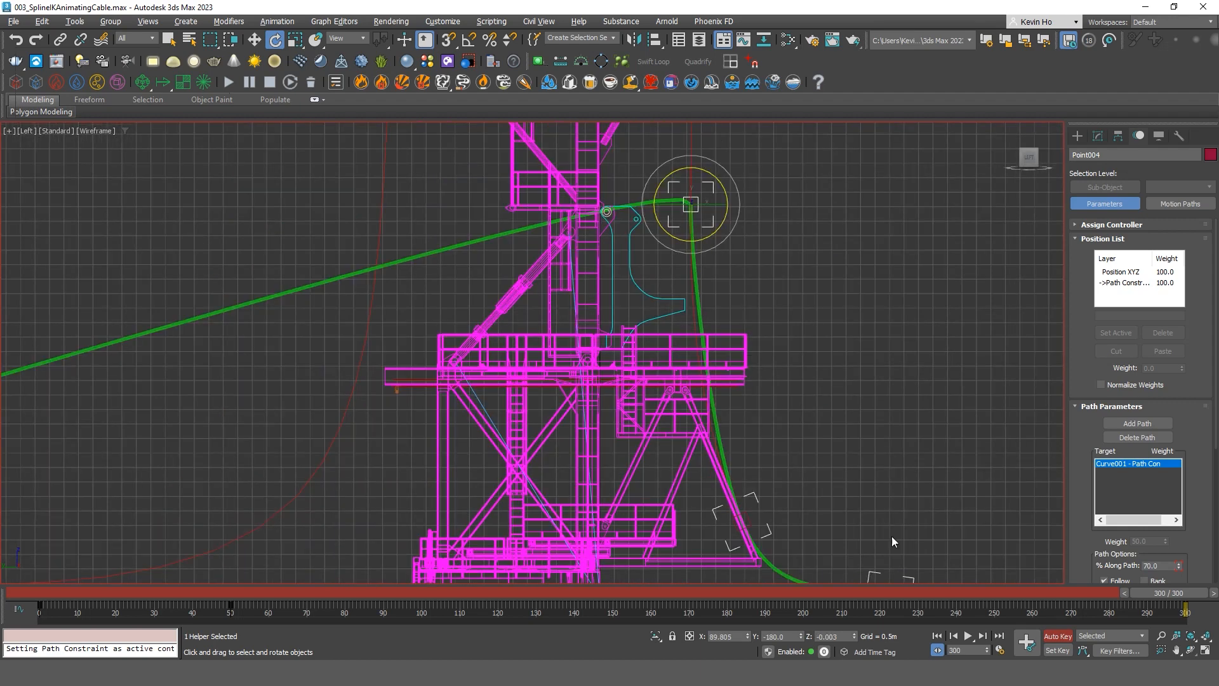
{"action": "double_click", "coordinate": [1163, 565]}
{"action": "type", "text": "75"}
{"action": "key", "text": "Return"}
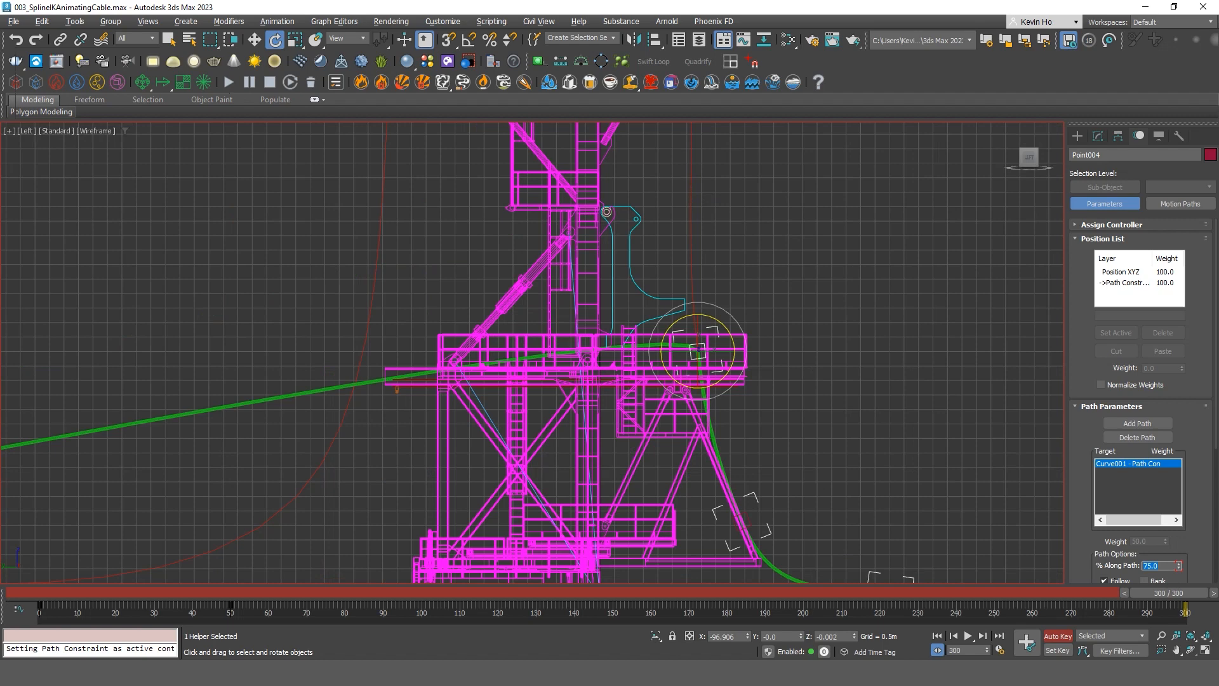
{"action": "type", "text": "743"}
{"action": "key", "text": "Return"}
{"action": "type", "text": "74"}
{"action": "key", "text": "Return"}
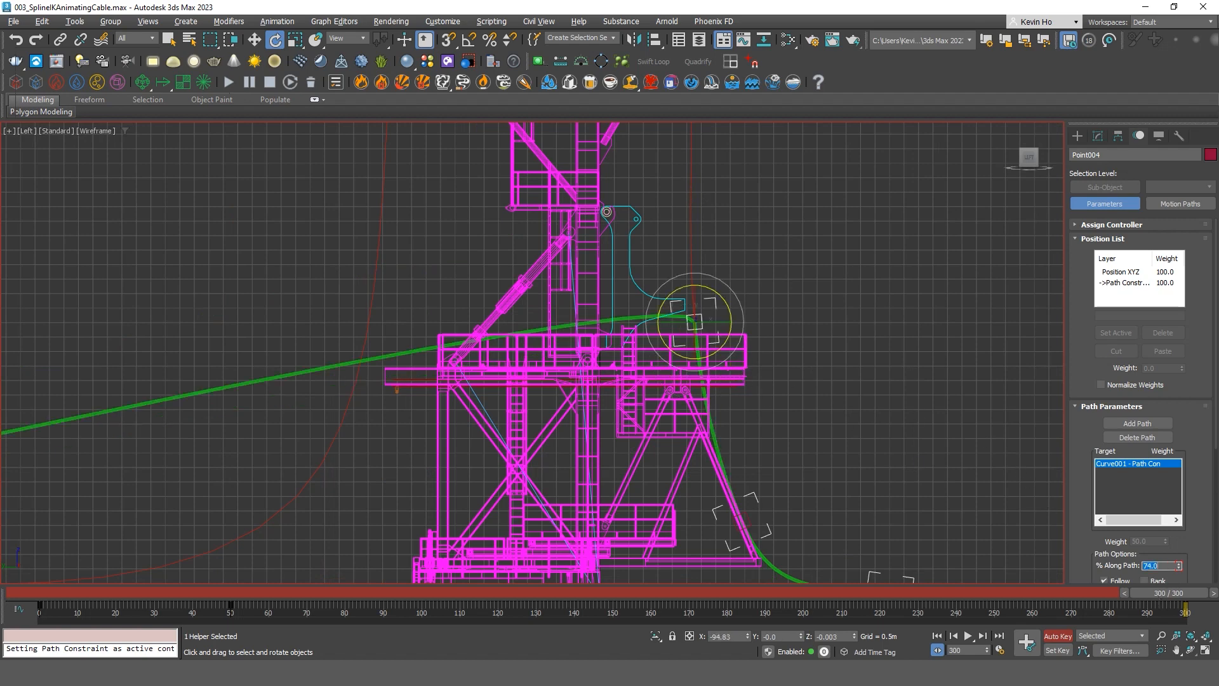
Select the Point005 helper at the cable's tail, try 70 for its % Along Path, and set it to 65.
{"action": "scroll", "coordinate": [365, 392], "scroll_direction": "down", "scroll_amount": 6}
{"action": "middle_click_drag", "start_coordinate": [246, 395], "coordinate": [567, 390]}
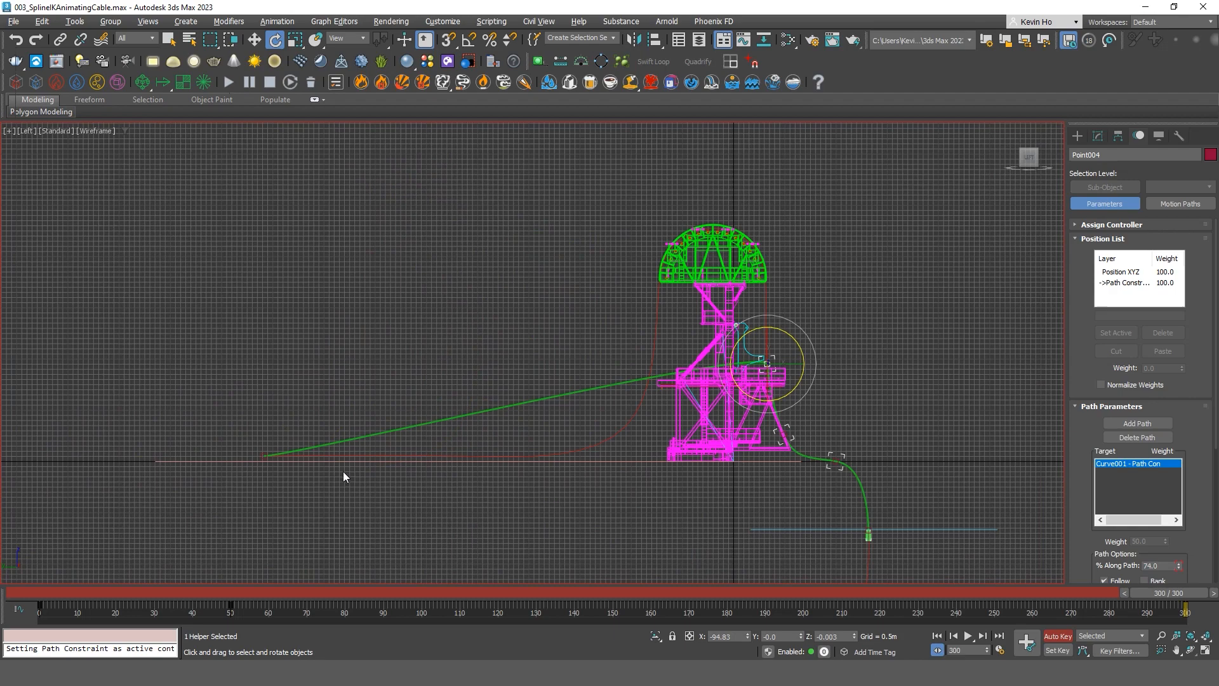
{"action": "left_click", "coordinate": [264, 456]}
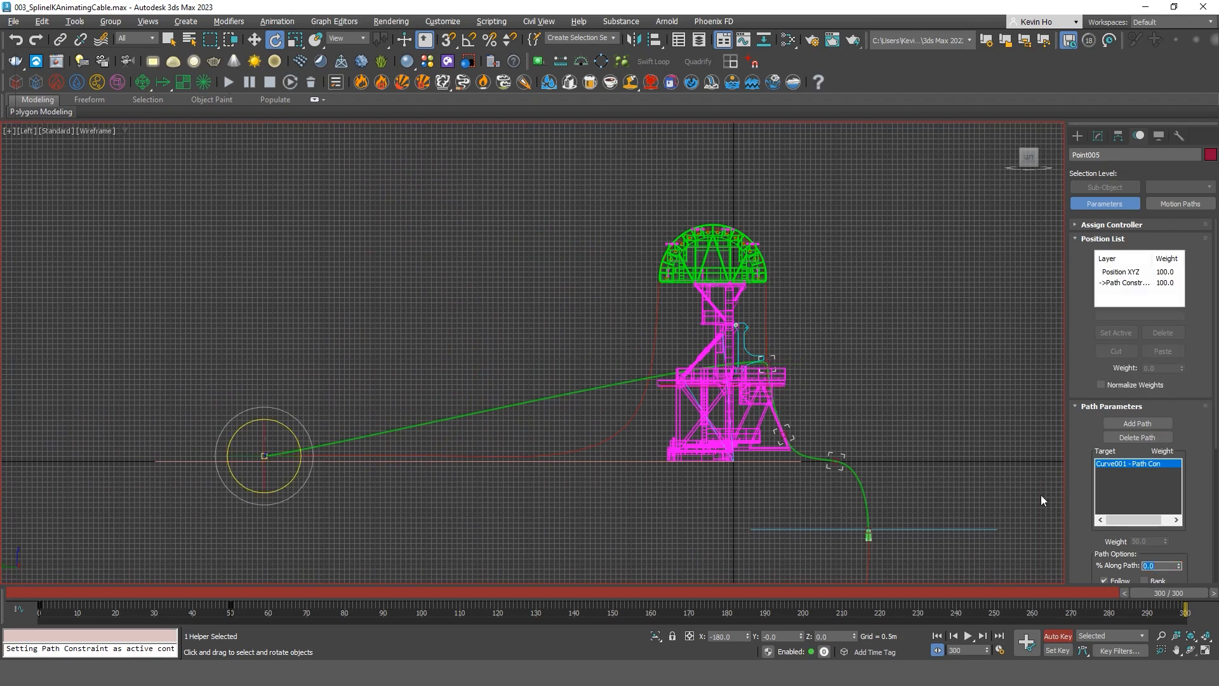
{"action": "type", "text": "70"}
{"action": "key", "text": "Return"}
{"action": "scroll", "coordinate": [829, 295], "scroll_direction": "up", "scroll_amount": 5}
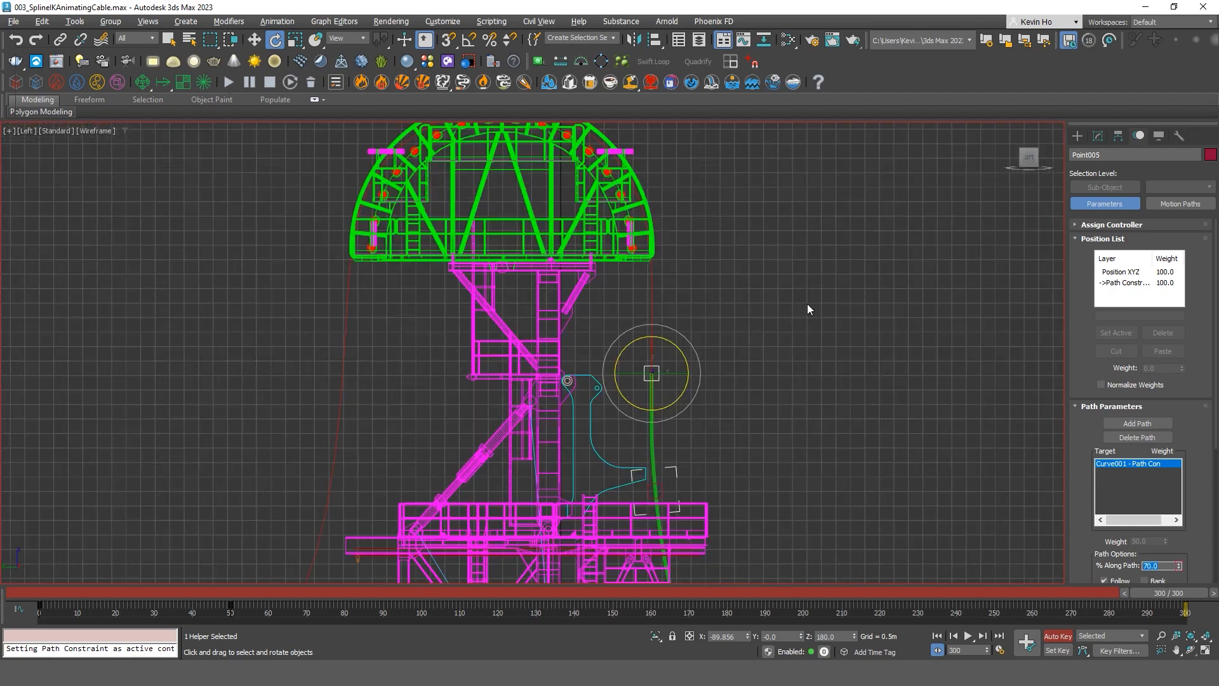
{"action": "type", "text": "65"}
{"action": "key", "text": "Return"}
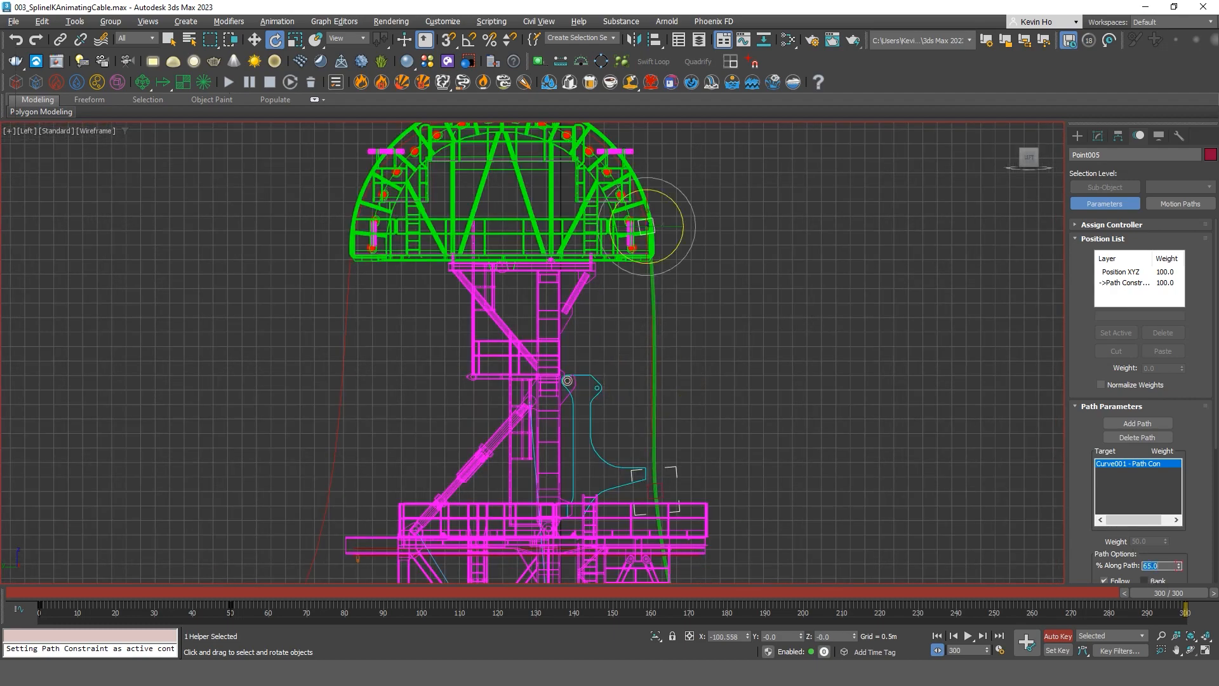
{"action": "scroll", "coordinate": [660, 246], "scroll_direction": "up", "scroll_amount": 2}
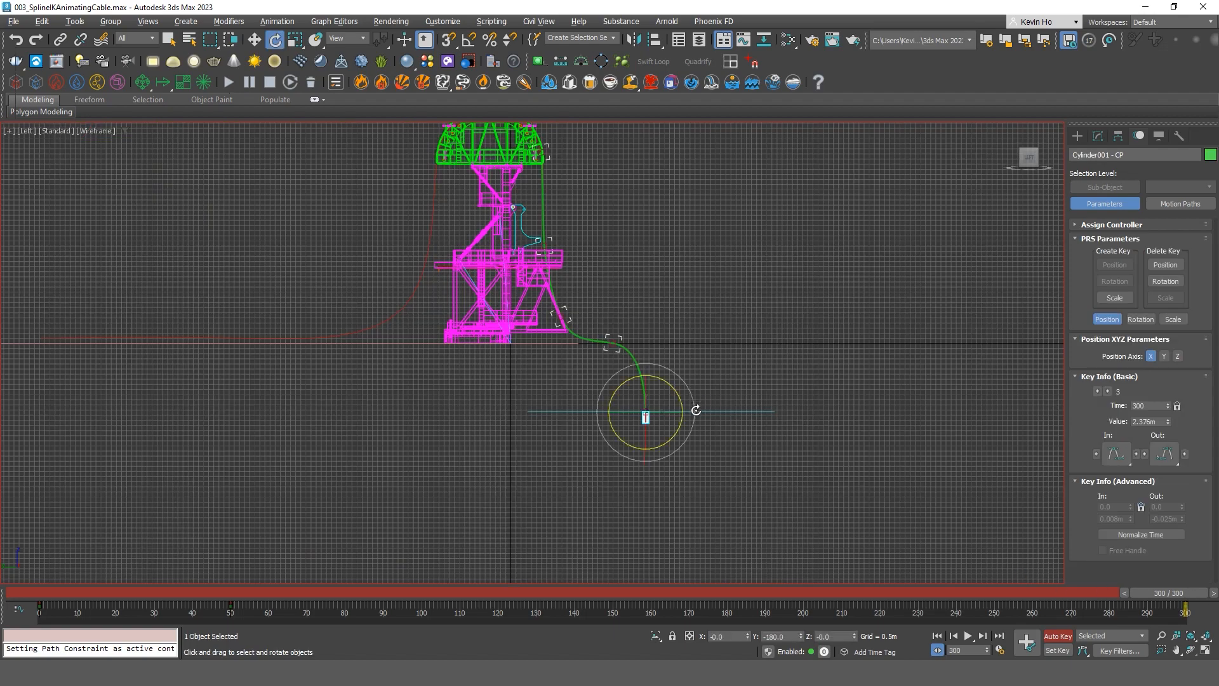
Display the motion path of the cylinder at the cable's leading end in the left view.
{"action": "scroll", "coordinate": [696, 410], "scroll_direction": "up", "scroll_amount": 4}
{"action": "scroll", "coordinate": [697, 337], "scroll_direction": "down", "scroll_amount": 4}
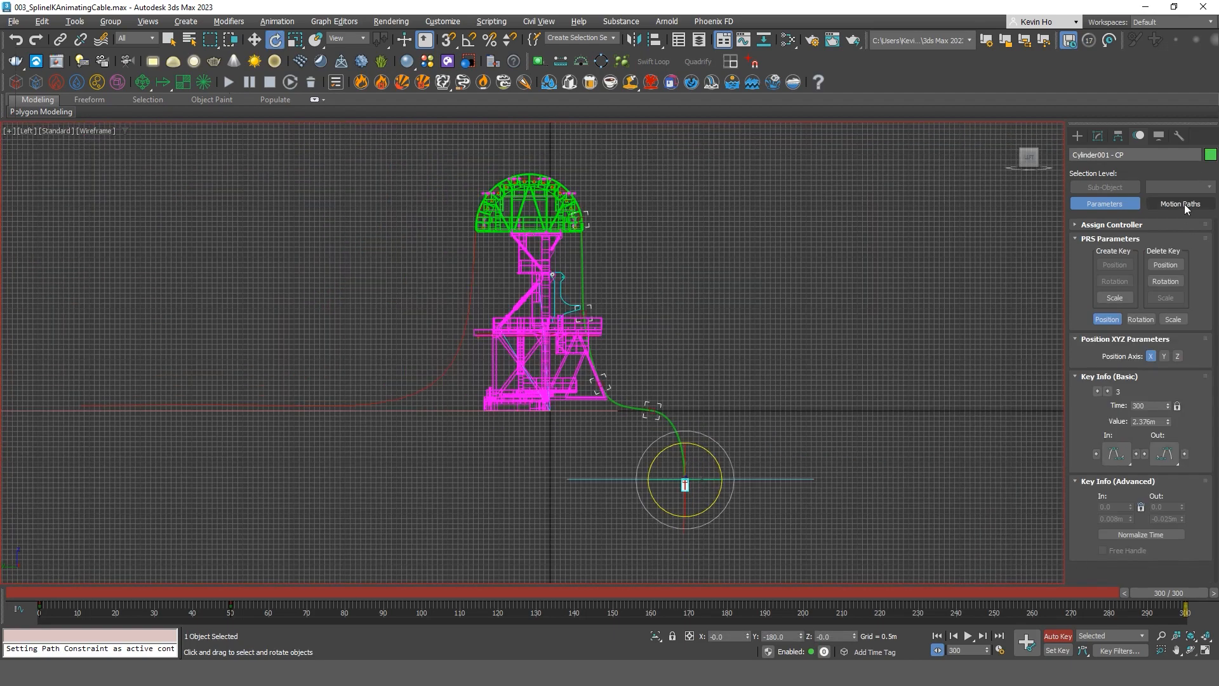
{"action": "left_click", "coordinate": [1183, 203]}
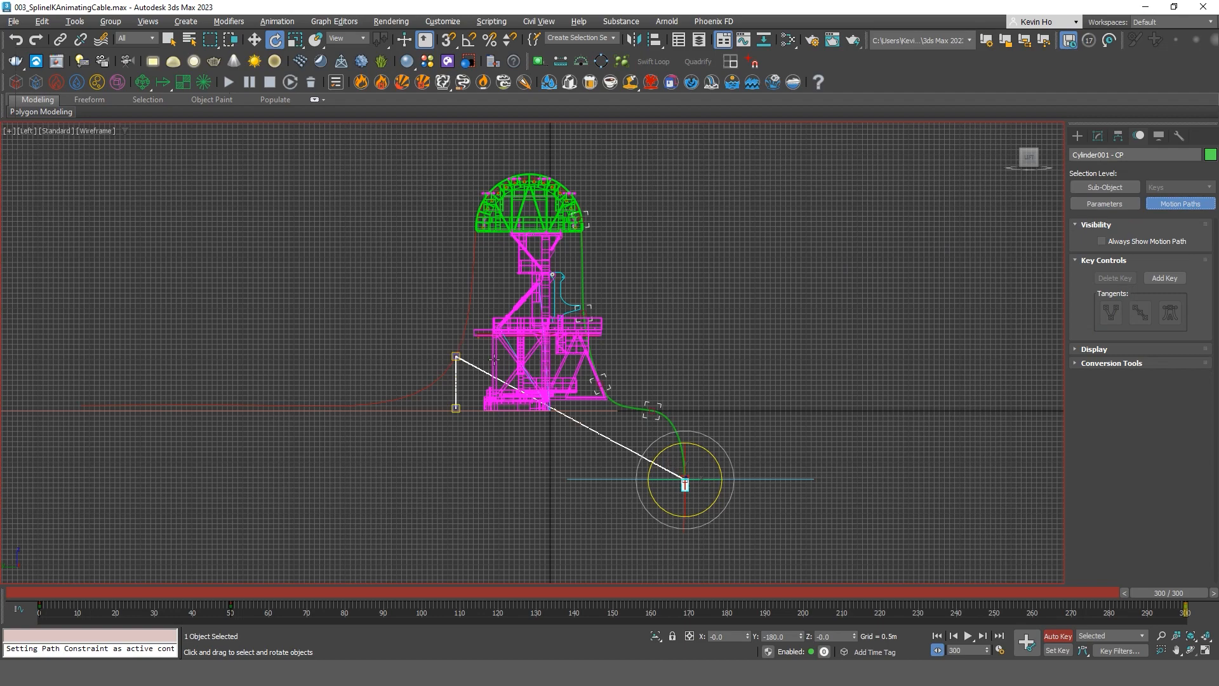
{"action": "scroll", "coordinate": [464, 370], "scroll_direction": "up", "scroll_amount": 2}
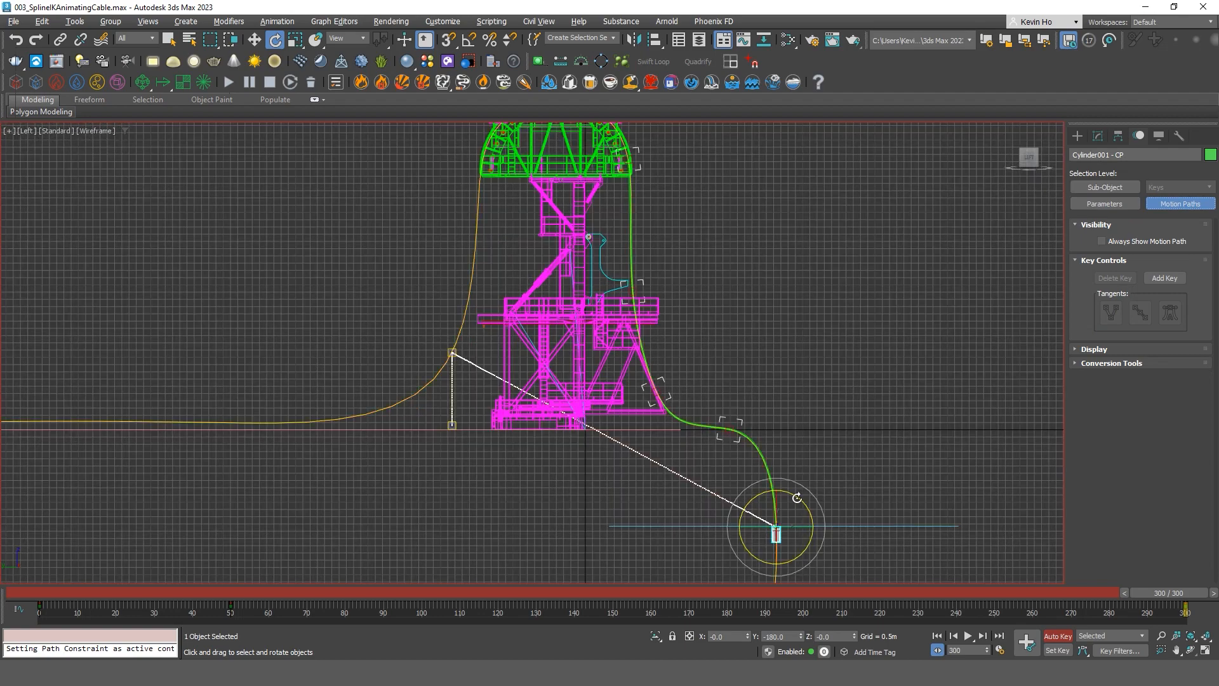
{"action": "middle_click_drag", "start_coordinate": [775, 526], "coordinate": [754, 495]}
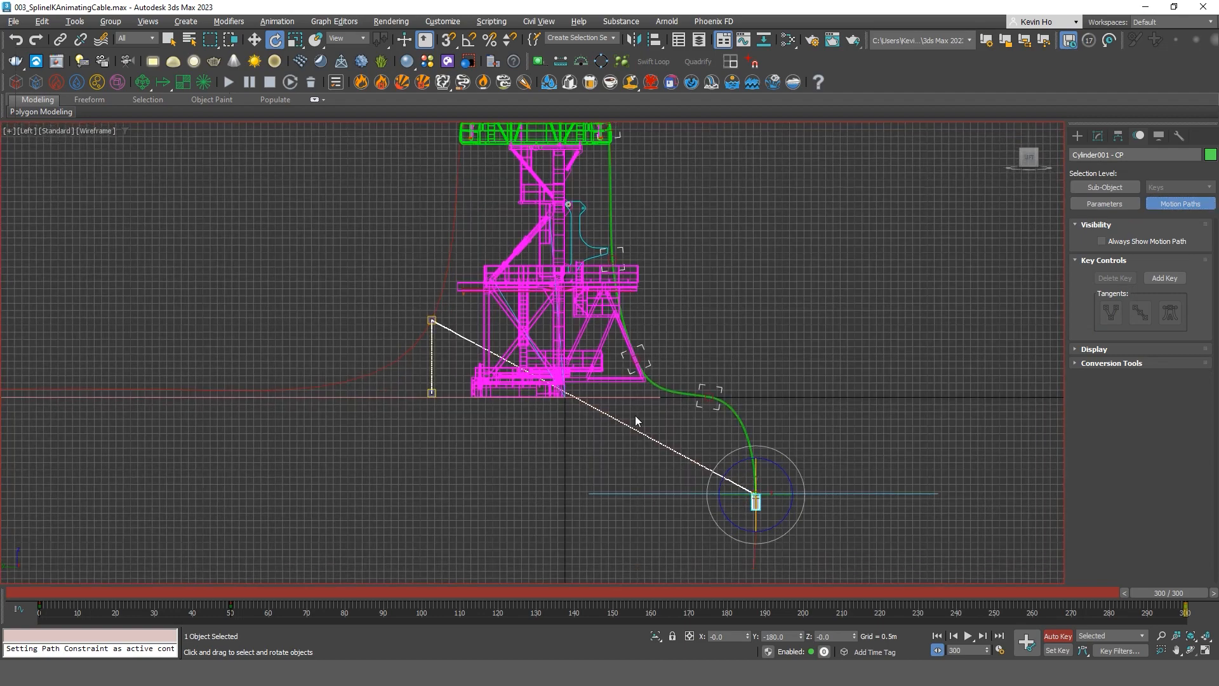
Go to frame 150 and move the cylinder up to the peak of the green arch to key its position.
{"action": "left_click", "coordinate": [254, 40]}
{"action": "scroll", "coordinate": [725, 516], "scroll_direction": "up", "scroll_amount": 3}
{"action": "left_click_drag", "start_coordinate": [1163, 594], "coordinate": [542, 583]}
{"action": "middle_click_drag", "start_coordinate": [529, 351], "coordinate": [534, 499]}
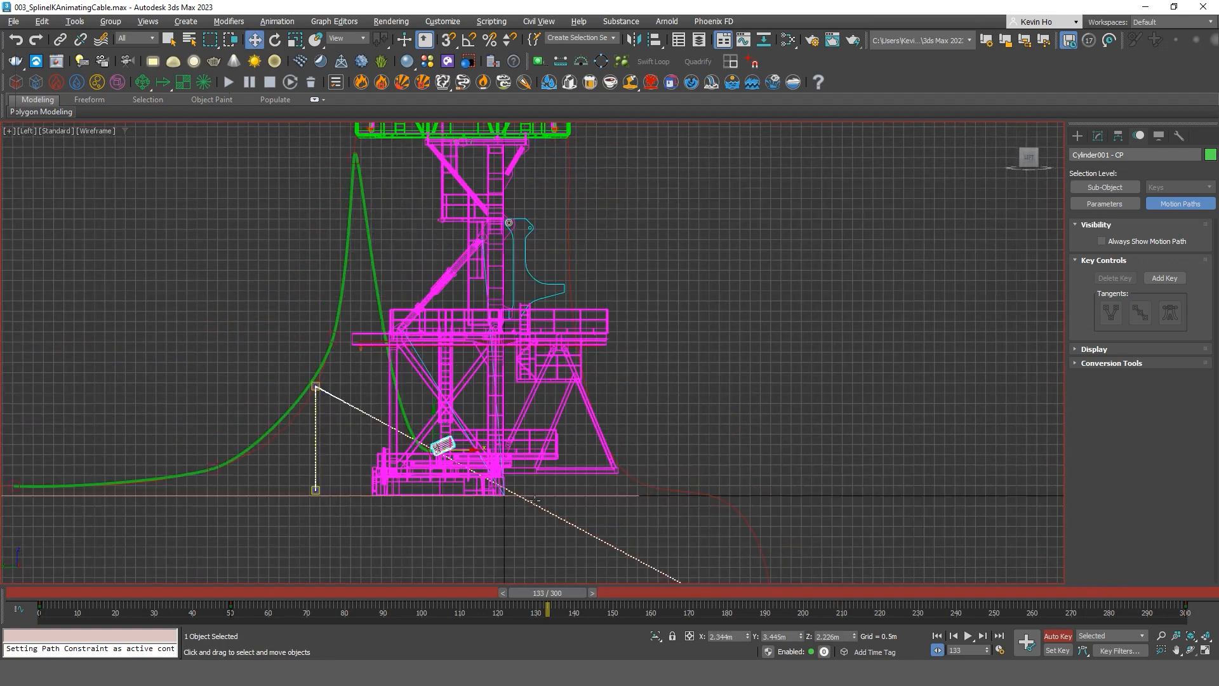
{"action": "scroll", "coordinate": [535, 498], "scroll_direction": "down", "scroll_amount": 3}
{"action": "left_click_drag", "start_coordinate": [546, 601], "coordinate": [609, 606]}
{"action": "key", "text": "w"}
{"action": "left_click_drag", "start_coordinate": [502, 465], "coordinate": [496, 162]}
{"action": "scroll", "coordinate": [495, 162], "scroll_direction": "up", "scroll_amount": 6}
{"action": "left_click_drag", "start_coordinate": [427, 235], "coordinate": [464, 302]}
Level the cylinder at frame 150 and fine-tune its position at the arch's peak.
{"action": "key", "text": "e"}
{"action": "scroll", "coordinate": [470, 300], "scroll_direction": "down", "scroll_amount": 5}
{"action": "key", "text": "w"}
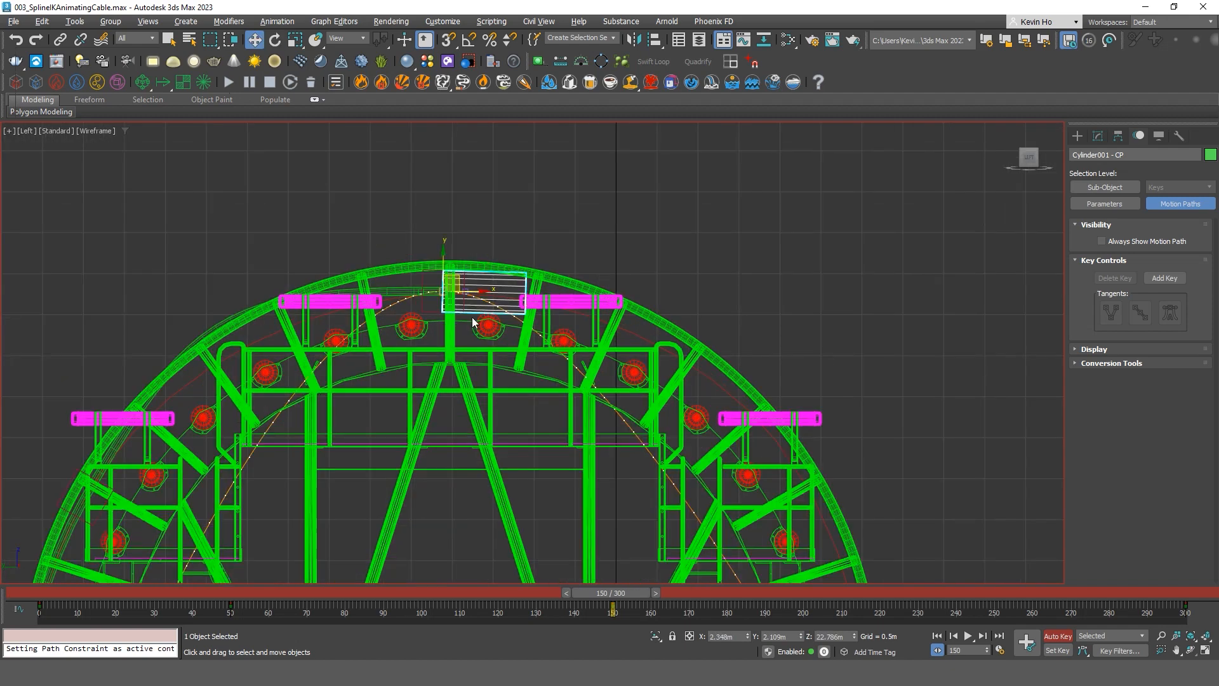
{"action": "mouse_move", "coordinate": [500, 272]}
{"action": "left_mouse_down"}
{"action": "mouse_move", "coordinate": [556, 277]}
{"action": "mouse_move", "coordinate": [506, 277]}
{"action": "left_mouse_up"}
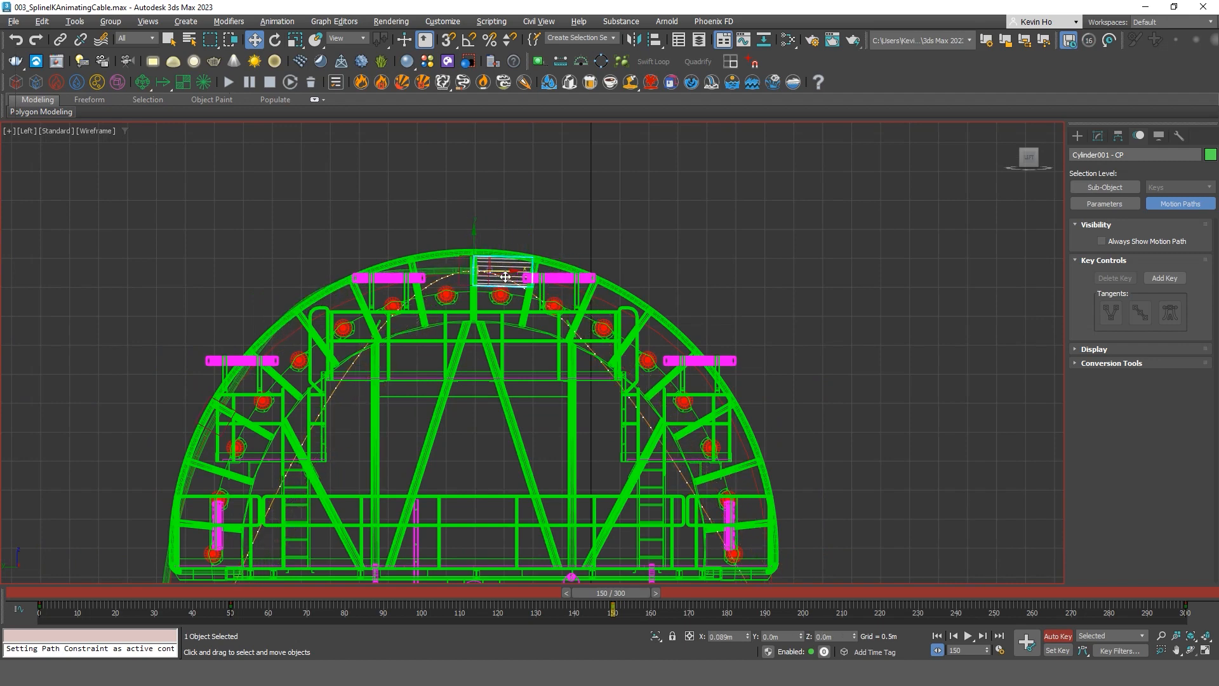
{"action": "scroll", "coordinate": [434, 269], "scroll_direction": "up", "scroll_amount": 6}
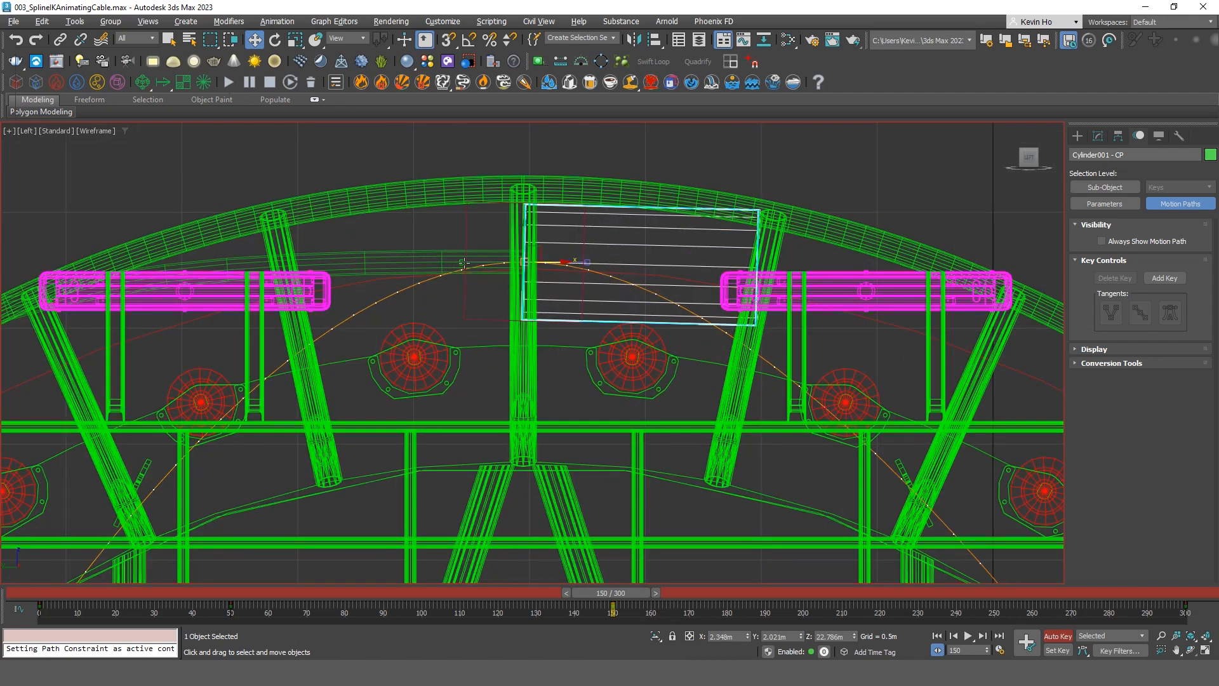
Open the layer list, hide the VLS layer containing the tower geometry, and reselect the cylinder.
{"action": "left_click", "coordinate": [461, 264]}
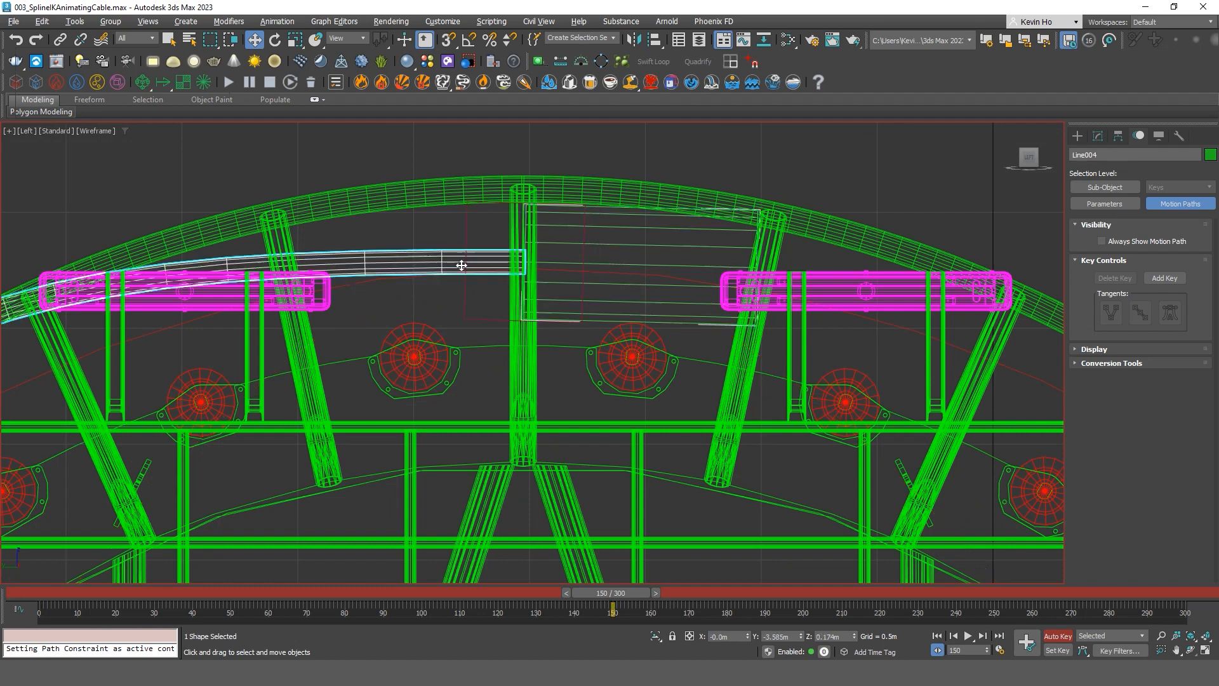
{"action": "left_click", "coordinate": [631, 268]}
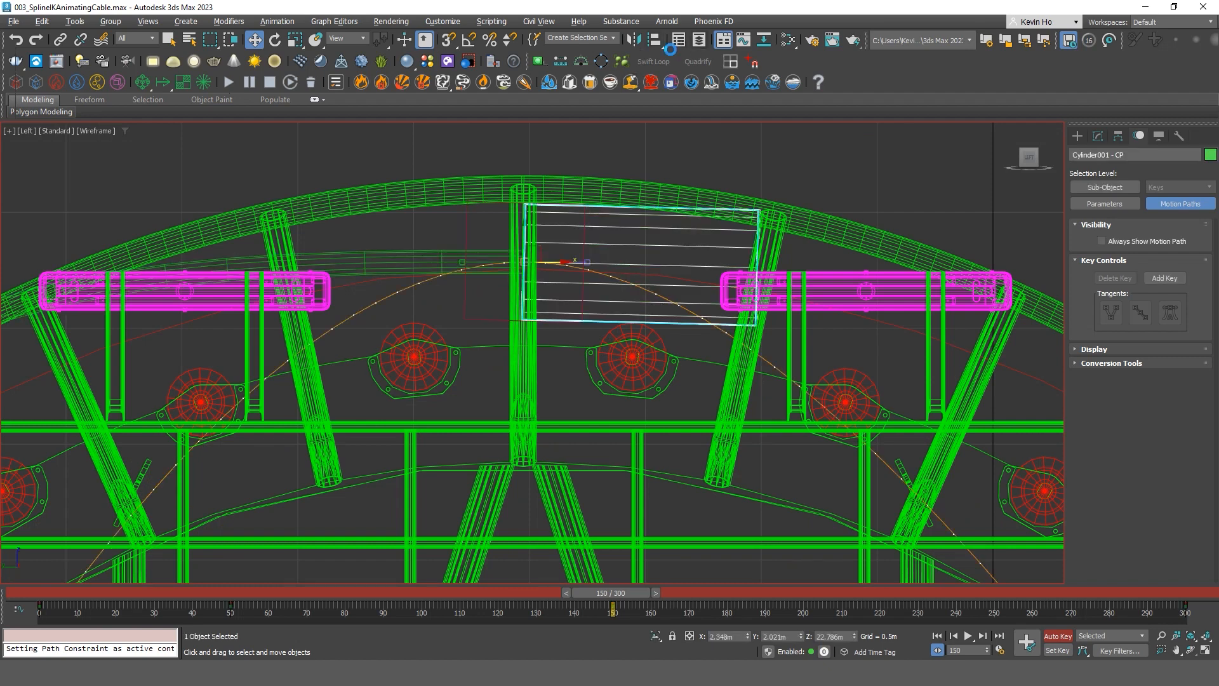
{"action": "left_click", "coordinate": [699, 40]}
{"action": "left_click", "coordinate": [33, 202]}
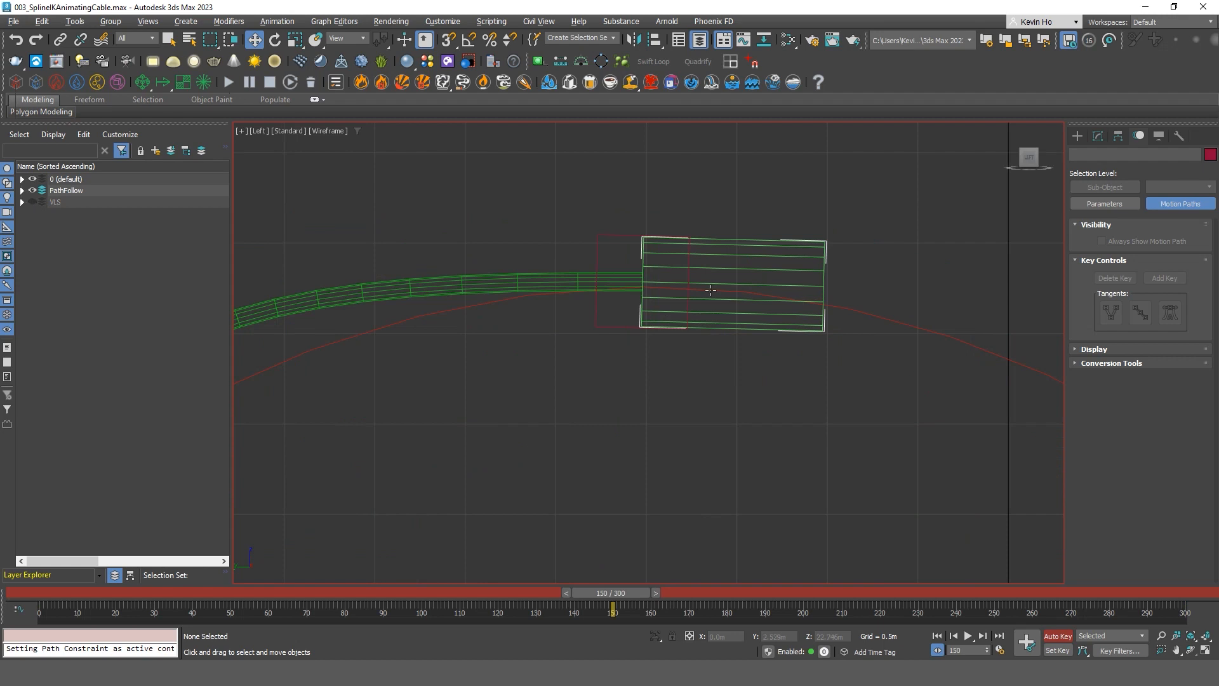
{"action": "left_click", "coordinate": [737, 268]}
{"action": "left_click", "coordinate": [591, 282]}
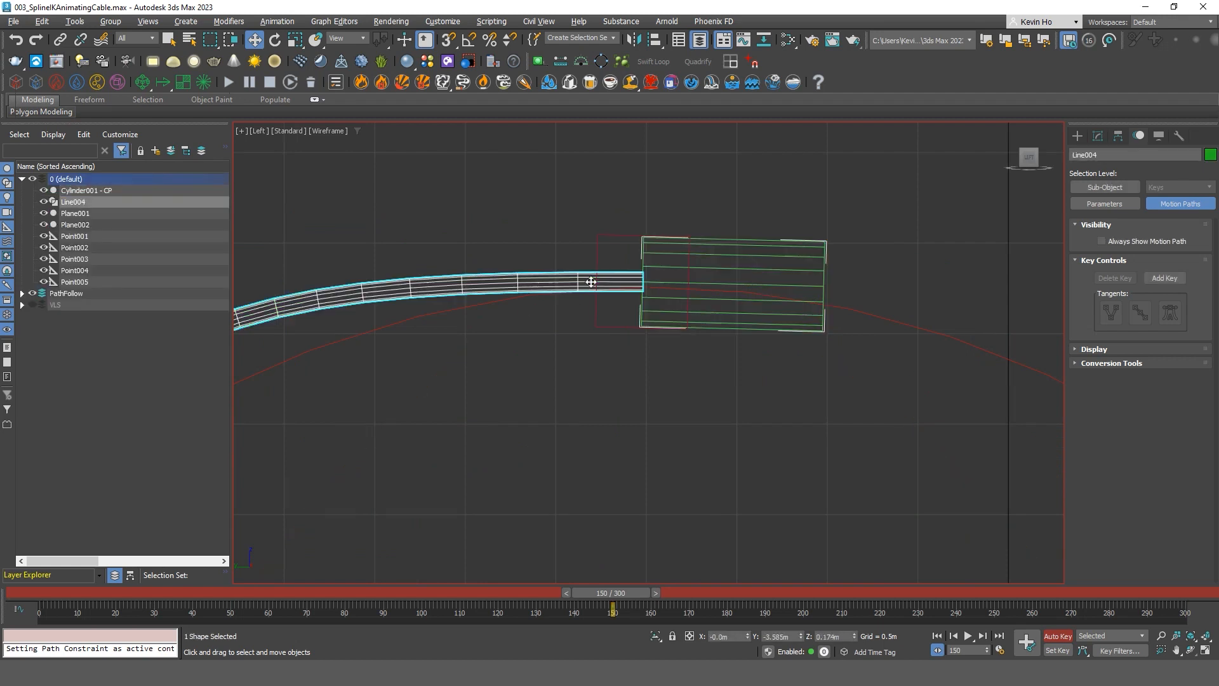
{"action": "left_click", "coordinate": [758, 266]}
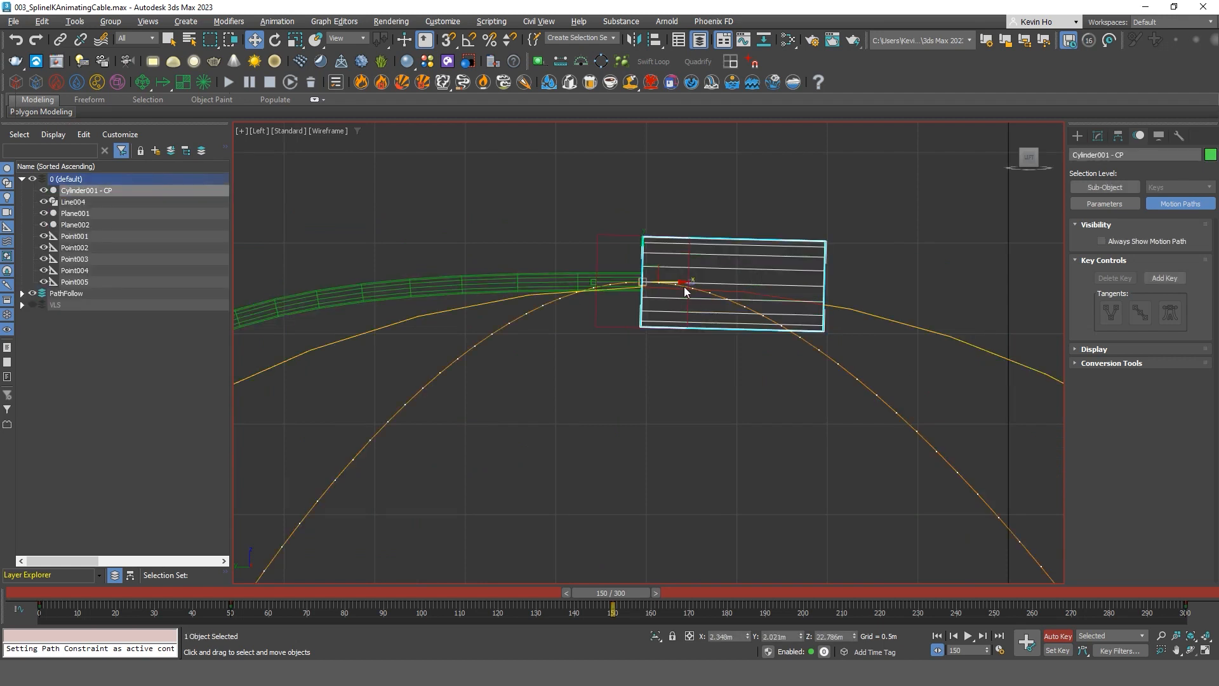
Lengthen the frame 150 motion-path key's tangent horizontally to round the trajectory over the arch, and nudge the cylinder slightly.
{"action": "scroll", "coordinate": [721, 261], "scroll_direction": "up", "scroll_amount": 5}
{"action": "key", "text": "ctrl+b"}
{"action": "scroll", "coordinate": [717, 259], "scroll_direction": "down", "scroll_amount": 3}
{"action": "left_click", "coordinate": [715, 259]}
{"action": "left_click_drag", "start_coordinate": [729, 259], "coordinate": [796, 259]}
{"action": "scroll", "coordinate": [807, 279], "scroll_direction": "down", "scroll_amount": 6}
{"action": "middle_click_drag", "start_coordinate": [838, 313], "coordinate": [688, 258]}
{"action": "left_click_drag", "start_coordinate": [718, 248], "coordinate": [732, 248]}
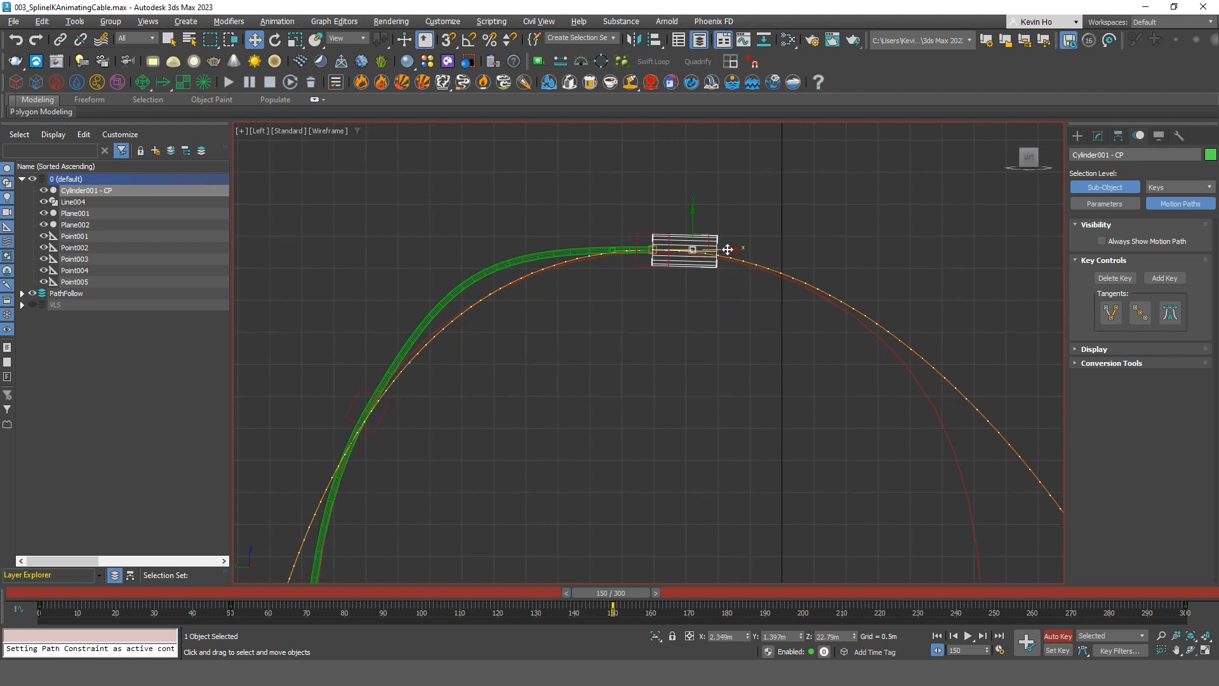
{"action": "left_click_drag", "start_coordinate": [729, 249], "coordinate": [726, 251]}
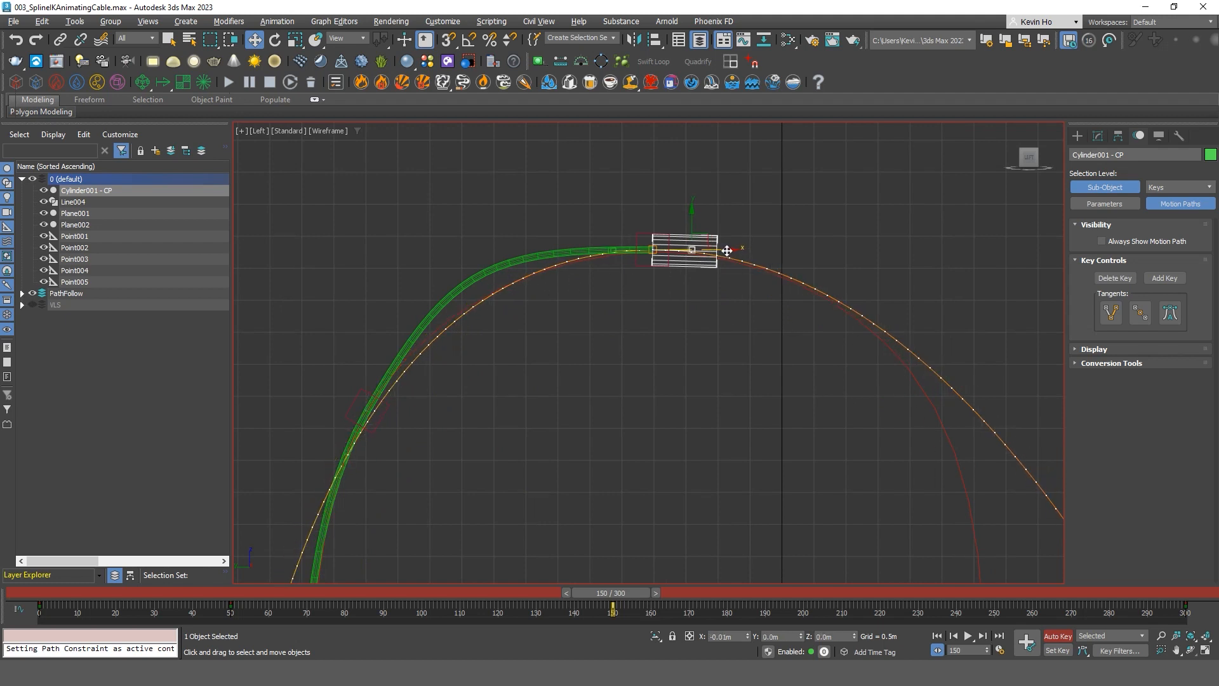
{"action": "middle_click_drag", "start_coordinate": [655, 284], "coordinate": [690, 297]}
{"action": "key", "text": "ctrl+b"}
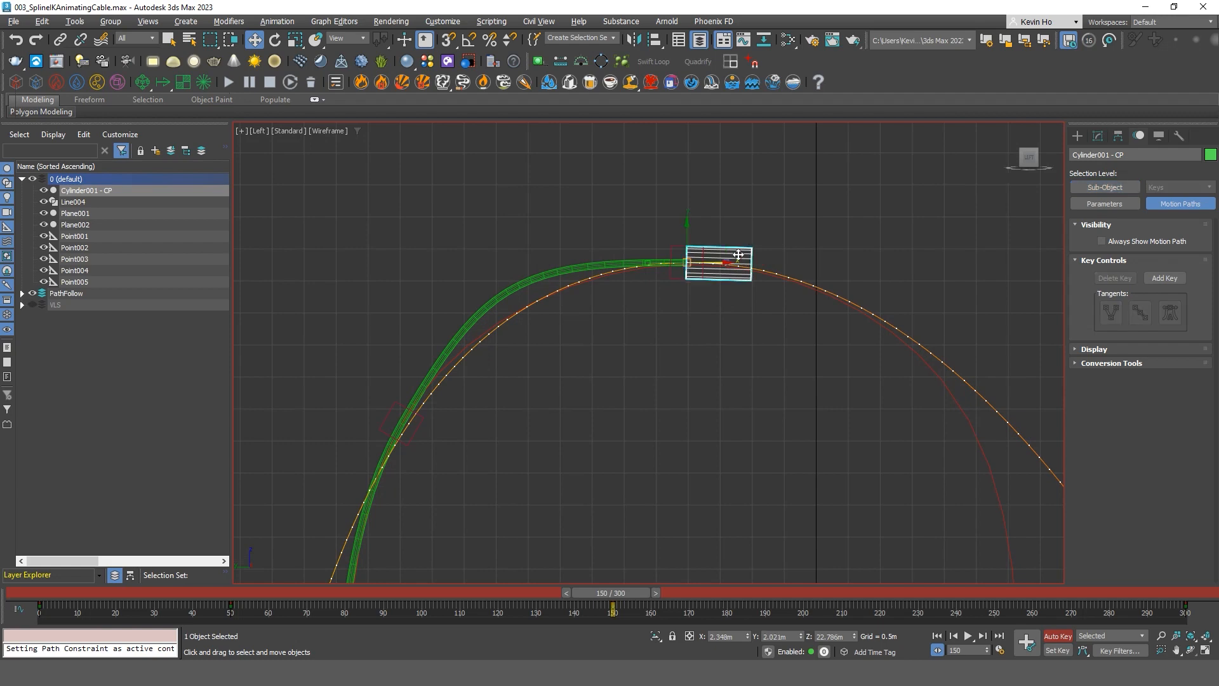
{"action": "left_click_drag", "start_coordinate": [714, 264], "coordinate": [714, 267]}
Adjust the upper tangent handle of the motion-path key beside the tower so the trajectory follows the cable's rising curve.
{"action": "scroll", "coordinate": [487, 397], "scroll_direction": "down", "scroll_amount": 2}
{"action": "middle_click_drag", "start_coordinate": [451, 496], "coordinate": [516, 378]}
{"action": "scroll", "coordinate": [517, 378], "scroll_direction": "down", "scroll_amount": 4}
{"action": "middle_click_drag", "start_coordinate": [554, 278], "coordinate": [581, 80]}
{"action": "scroll", "coordinate": [465, 463], "scroll_direction": "up", "scroll_amount": 4}
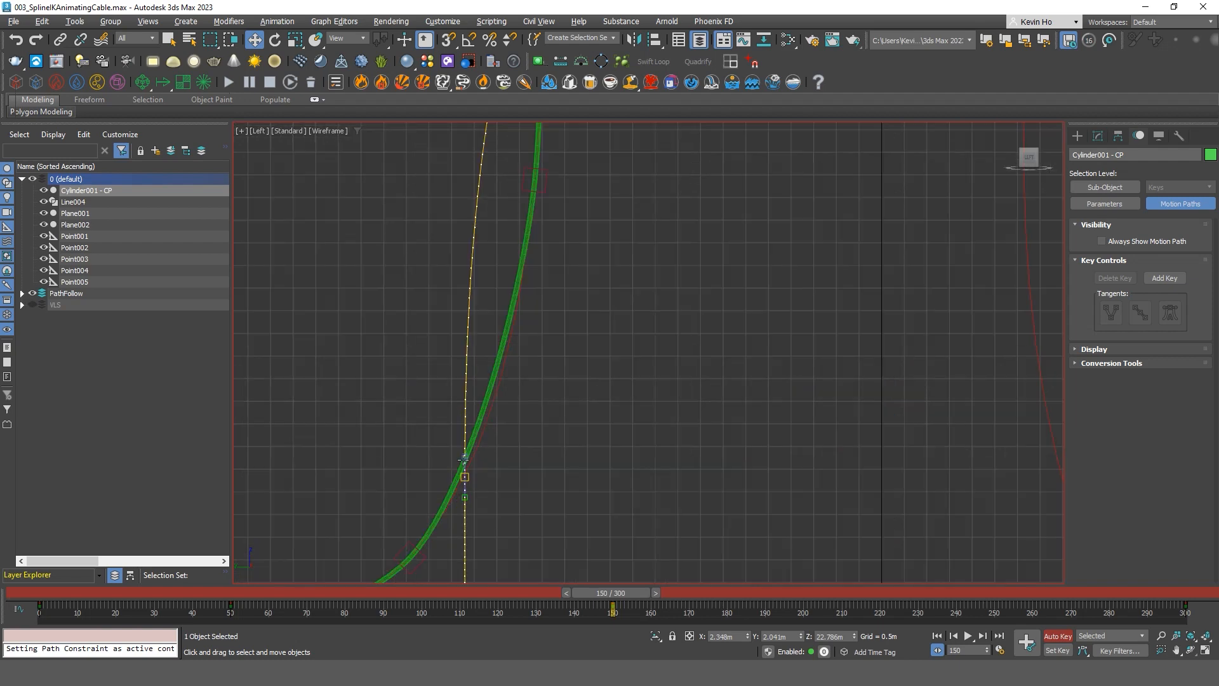
{"action": "key", "text": "1"}
{"action": "scroll", "coordinate": [484, 410], "scroll_direction": "up", "scroll_amount": 3}
{"action": "left_click", "coordinate": [472, 391]}
{"action": "scroll", "coordinate": [505, 403], "scroll_direction": "down", "scroll_amount": 3}
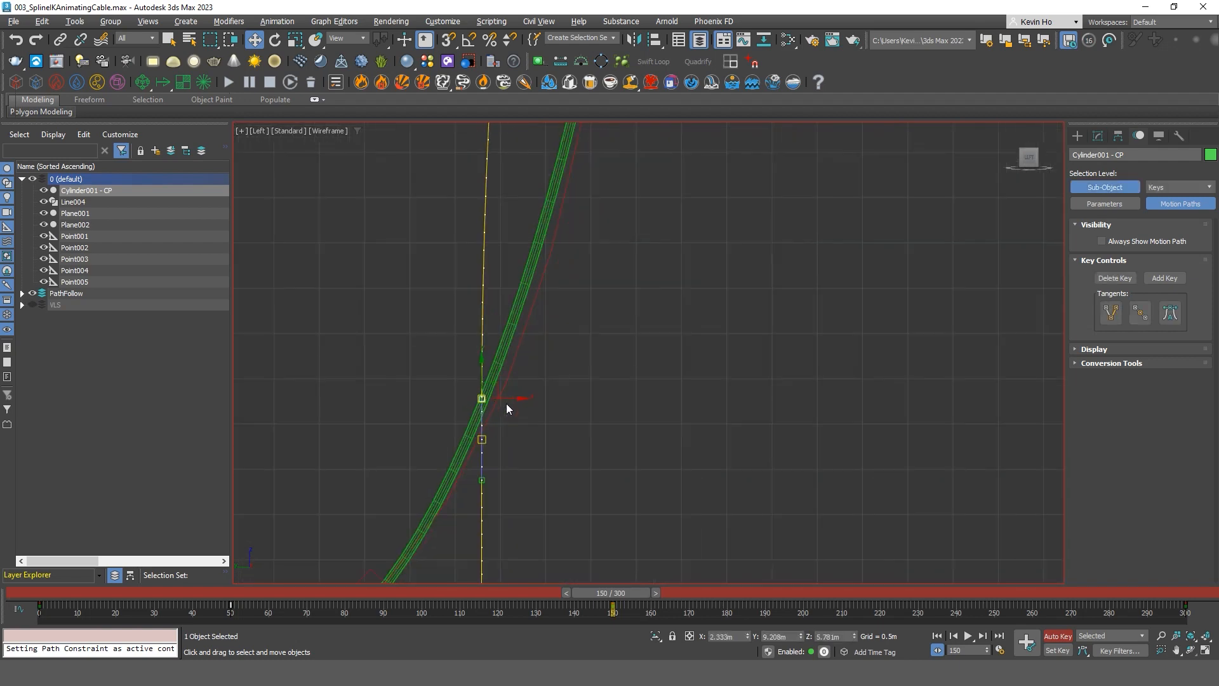
{"action": "left_click_drag", "start_coordinate": [533, 402], "coordinate": [538, 403]}
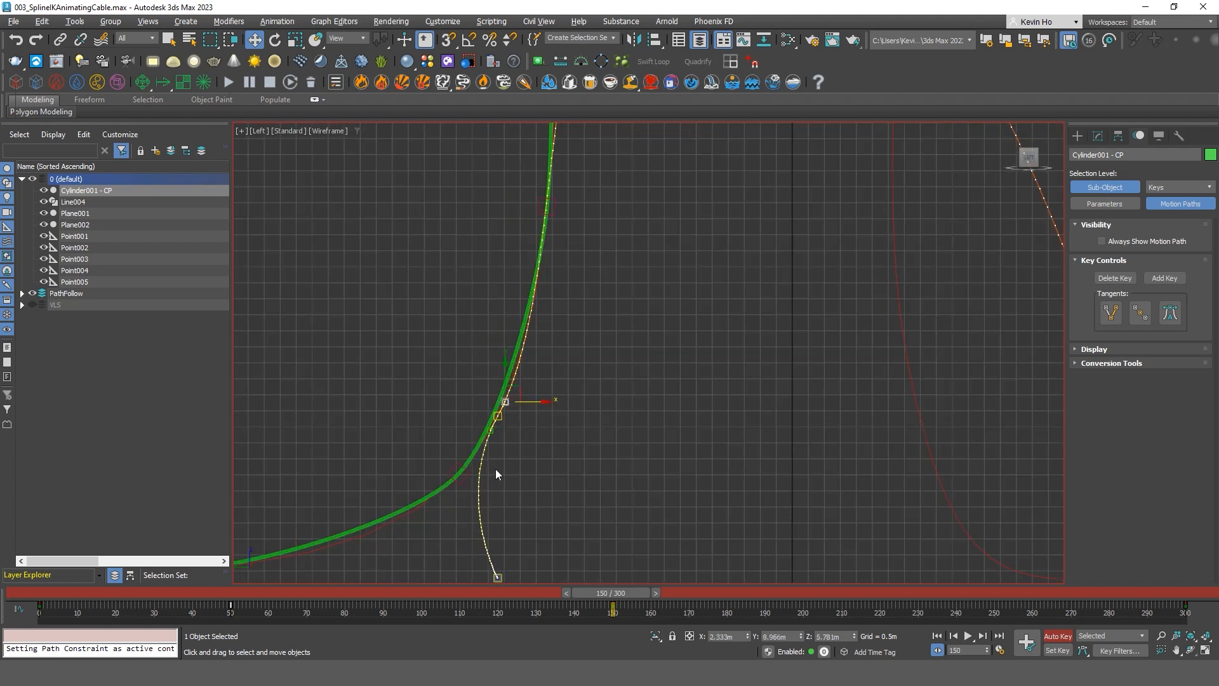
Undo the last tangent edit and raise the cylinder along the cable at frame 100.
{"action": "key", "text": "ctrl+z"}
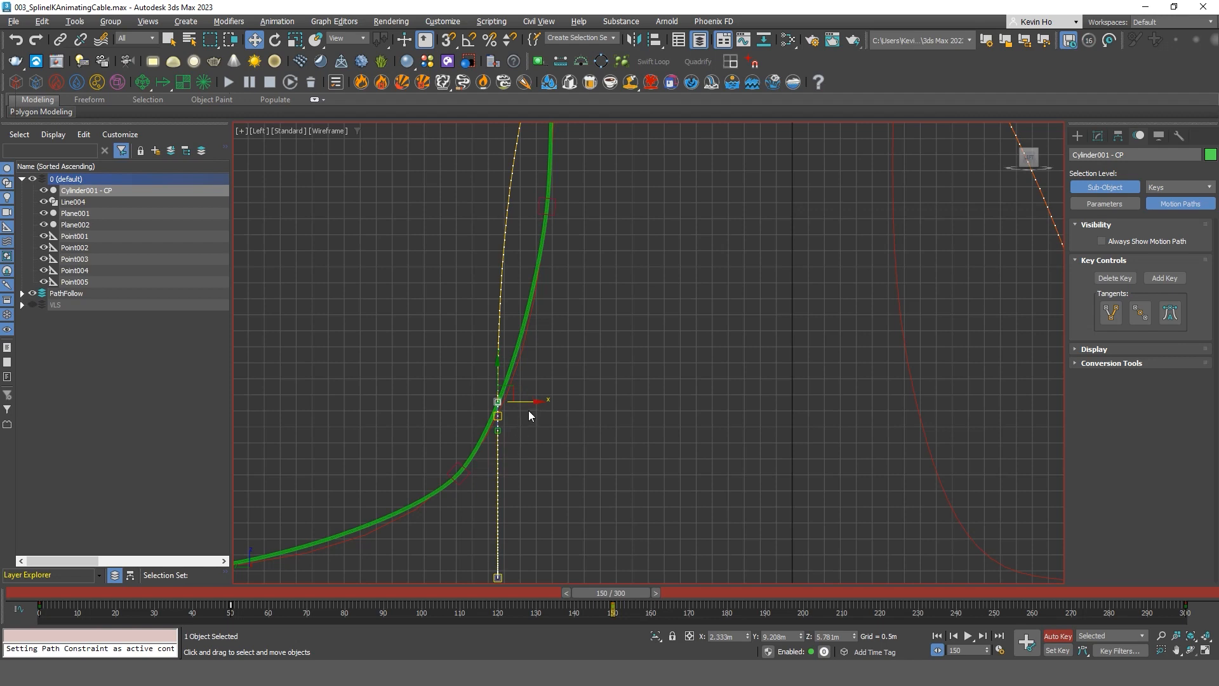
{"action": "scroll", "coordinate": [529, 414], "scroll_direction": "down", "scroll_amount": 3}
{"action": "left_click_drag", "start_coordinate": [609, 595], "coordinate": [134, 651]}
{"action": "left_click_drag", "start_coordinate": [157, 593], "coordinate": [426, 592]}
{"action": "key", "text": "w"}
{"action": "scroll", "coordinate": [548, 231], "scroll_direction": "up", "scroll_amount": 6}
{"action": "key", "text": "1"}
{"action": "left_click_drag", "start_coordinate": [536, 284], "coordinate": [536, 210]}
{"action": "key", "text": "e"}
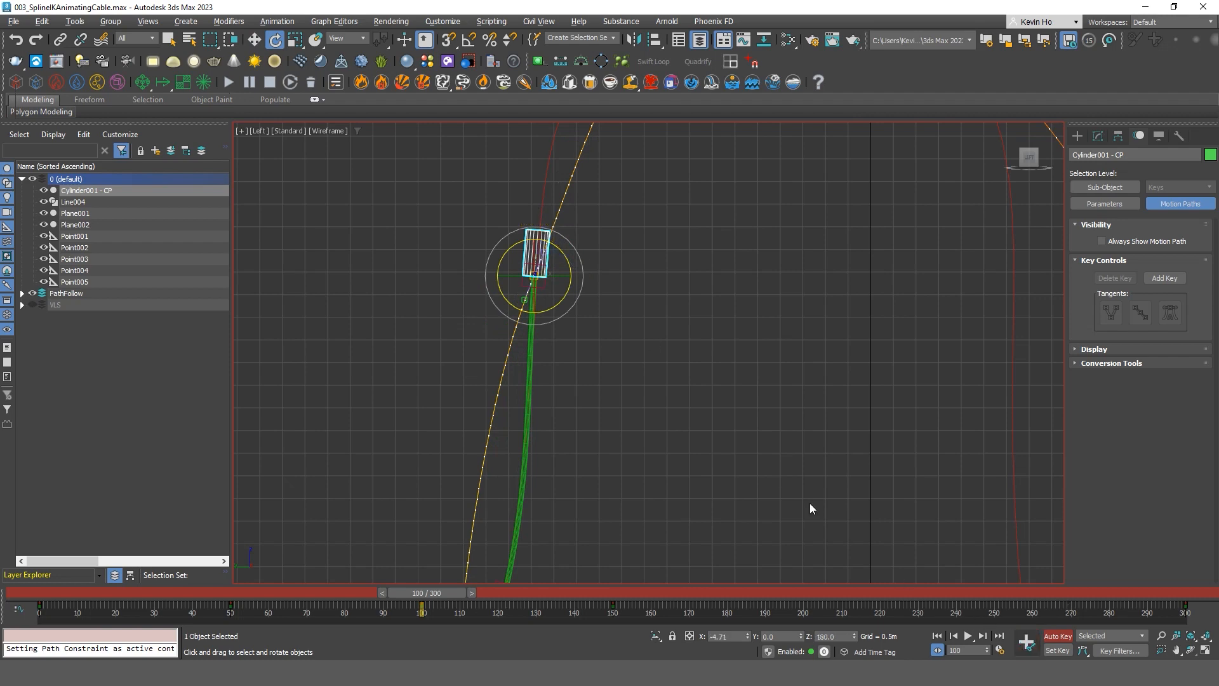
Examine how the cylinder and its motion path line up with the rising cable around frame 100.
{"action": "scroll", "coordinate": [515, 264], "scroll_direction": "up", "scroll_amount": 5}
{"action": "scroll", "coordinate": [553, 395], "scroll_direction": "up", "scroll_amount": 2}
{"action": "scroll", "coordinate": [565, 447], "scroll_direction": "down", "scroll_amount": 9}
{"action": "middle_click_drag", "start_coordinate": [594, 400], "coordinate": [571, 286]}
{"action": "scroll", "coordinate": [571, 285], "scroll_direction": "down", "scroll_amount": 3}
{"action": "scroll", "coordinate": [586, 441], "scroll_direction": "up", "scroll_amount": 3}
{"action": "mouse_move", "coordinate": [444, 594]}
{"action": "left_mouse_down"}
{"action": "mouse_move", "coordinate": [396, 604]}
{"action": "mouse_move", "coordinate": [425, 604]}
{"action": "left_mouse_up"}
{"action": "key", "text": "e"}
{"action": "left_click", "coordinate": [980, 636]}
{"action": "scroll", "coordinate": [458, 203], "scroll_direction": "up", "scroll_amount": 3}
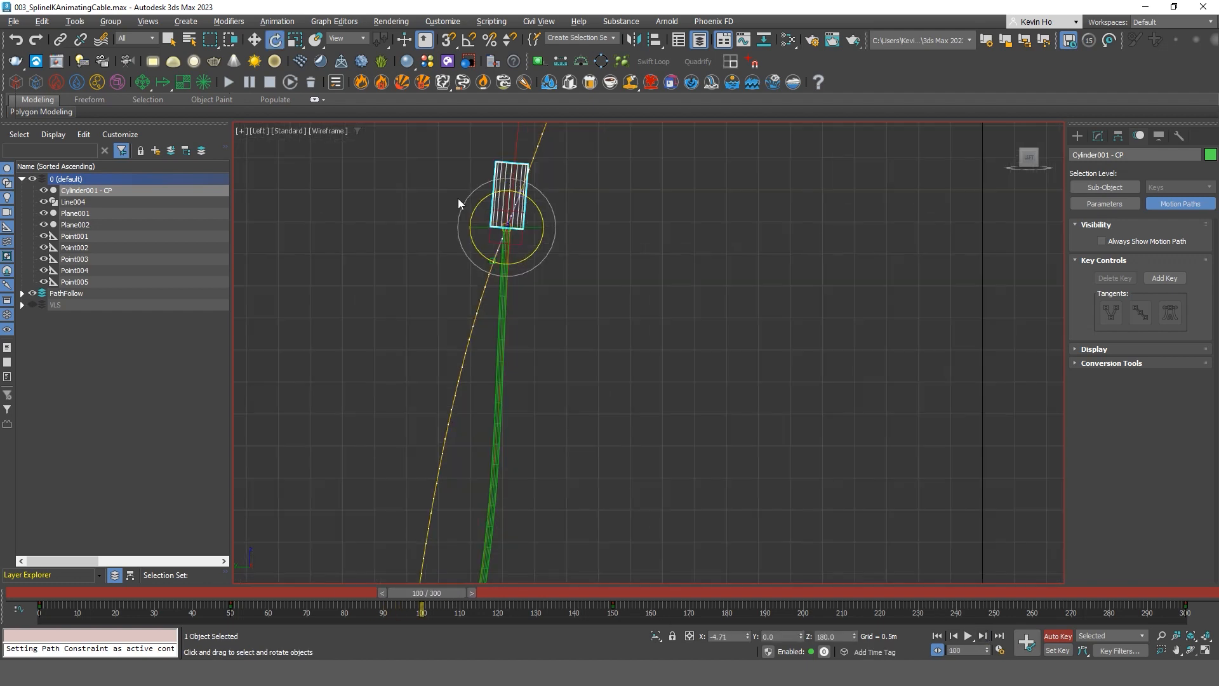
Shift the lower tangent handle of the frame 100 motion-path key towards the cable and fine-tune the tangent's length.
{"action": "key", "text": "w"}
{"action": "scroll", "coordinate": [494, 256], "scroll_direction": "up", "scroll_amount": 3}
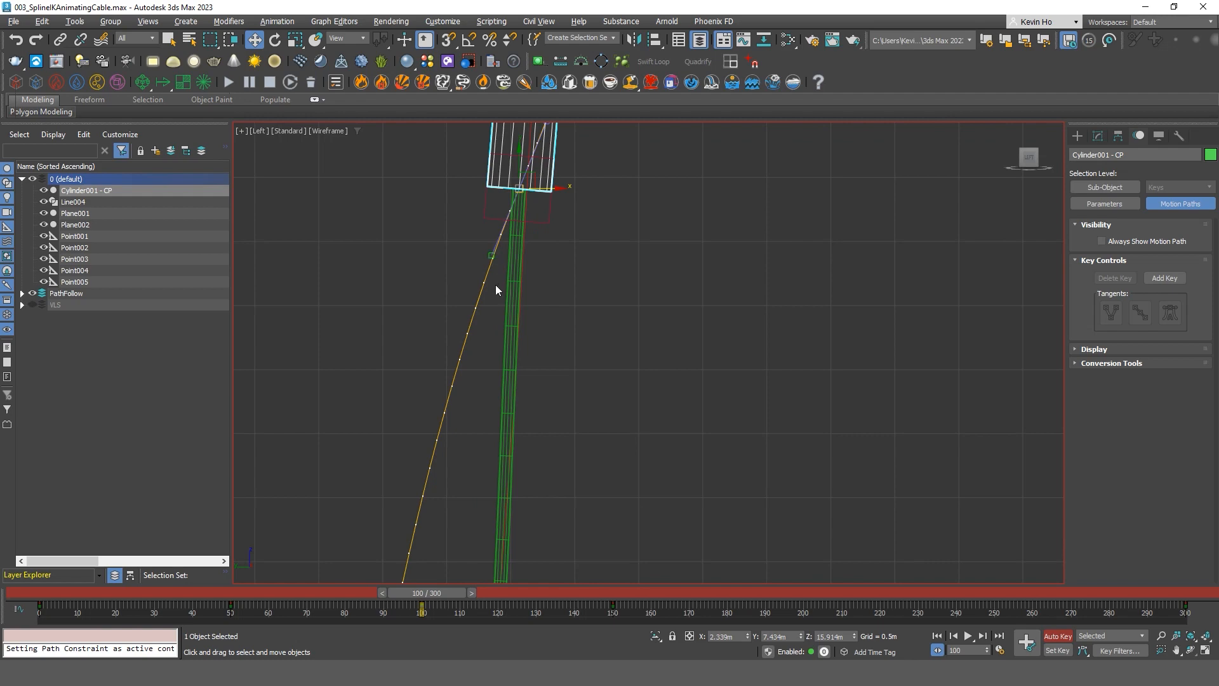
{"action": "key", "text": "1"}
{"action": "left_click", "coordinate": [490, 257]}
{"action": "left_click_drag", "start_coordinate": [516, 254], "coordinate": [543, 256]}
{"action": "scroll", "coordinate": [542, 313], "scroll_direction": "down", "scroll_amount": 4}
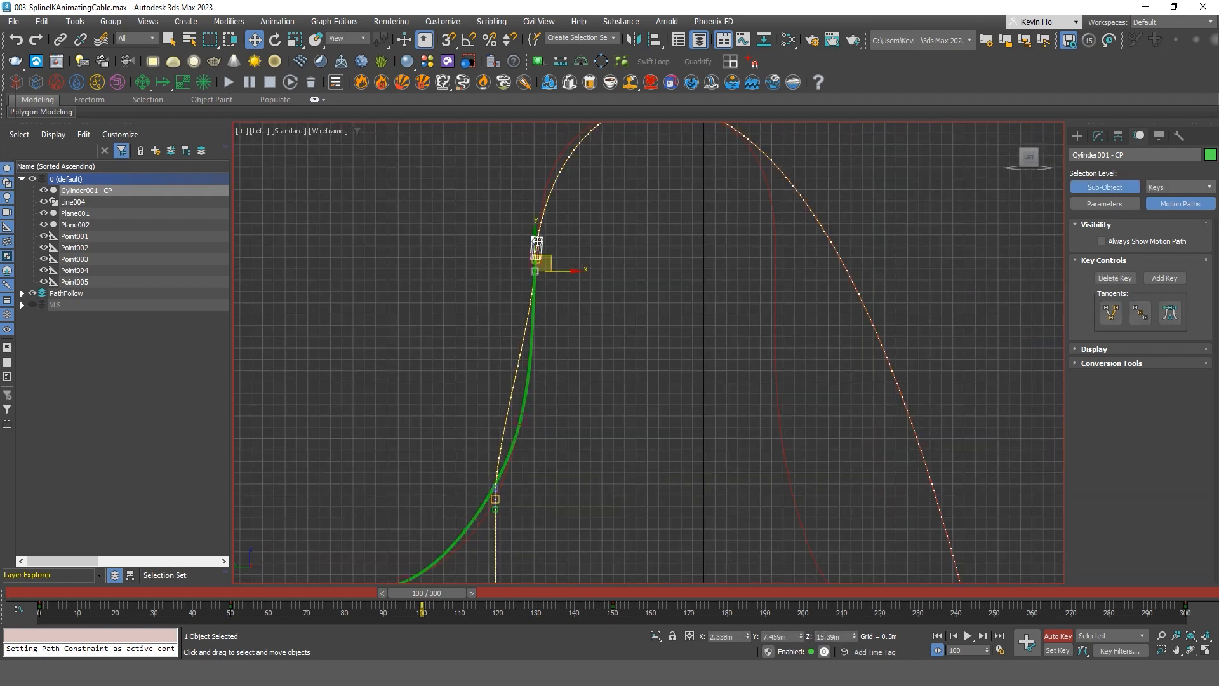
{"action": "left_click_drag", "start_coordinate": [537, 242], "coordinate": [539, 249]}
{"action": "scroll", "coordinate": [563, 378], "scroll_direction": "down", "scroll_amount": 4}
{"action": "scroll", "coordinate": [508, 545], "scroll_direction": "up", "scroll_amount": 7}
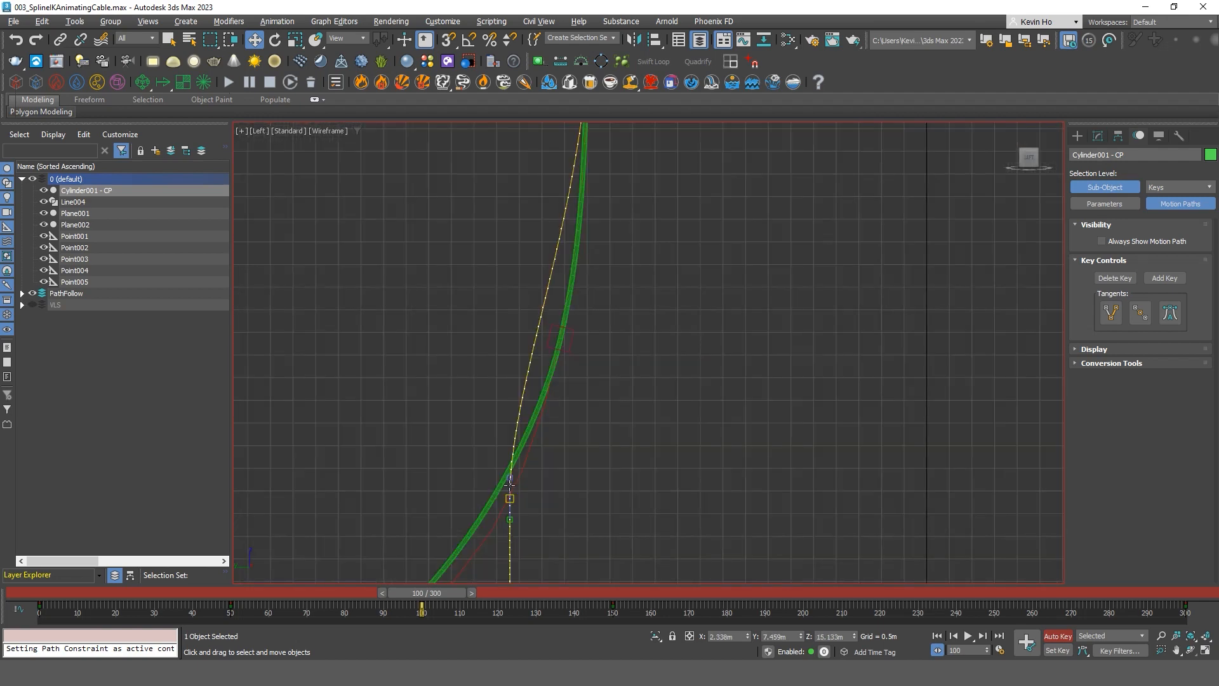
At frame 50, offset the motion-path key's upper tangent handle horizontally so the trajectory bends along the rising cable.
{"action": "scroll", "coordinate": [438, 570], "scroll_direction": "down", "scroll_amount": 5}
{"action": "left_click_drag", "start_coordinate": [442, 598], "coordinate": [406, 613]}
{"action": "left_click", "coordinate": [953, 638]}
{"action": "scroll", "coordinate": [499, 496], "scroll_direction": "up", "scroll_amount": 6}
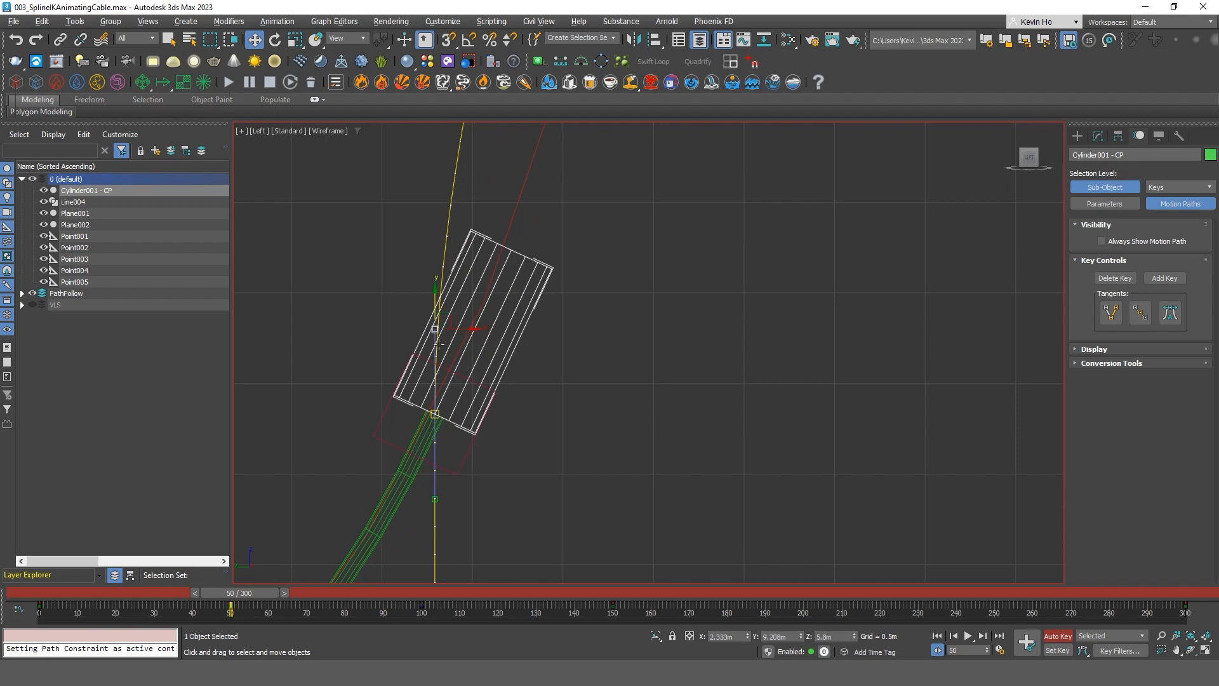
{"action": "scroll", "coordinate": [468, 349], "scroll_direction": "down", "scroll_amount": 4}
{"action": "left_click_drag", "start_coordinate": [470, 345], "coordinate": [482, 343]}
{"action": "scroll", "coordinate": [467, 414], "scroll_direction": "down", "scroll_amount": 3}
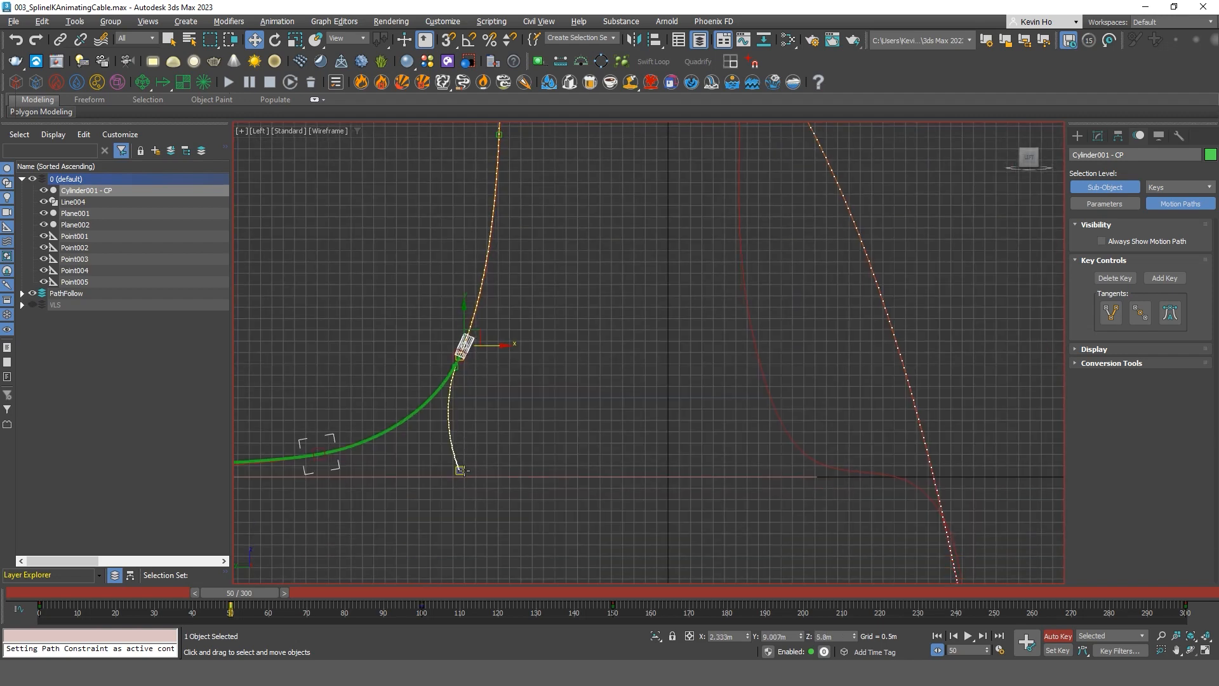
Adjust the tangent handle of the motion path's first key at the upper plane to shape the start of the trajectory.
{"action": "left_click_drag", "start_coordinate": [491, 471], "coordinate": [484, 476]}
{"action": "key", "text": "ctrl+z"}
{"action": "scroll", "coordinate": [465, 470], "scroll_direction": "up", "scroll_amount": 6}
{"action": "scroll", "coordinate": [481, 502], "scroll_direction": "down", "scroll_amount": 6}
{"action": "scroll", "coordinate": [267, 578], "scroll_direction": "up", "scroll_amount": 2}
{"action": "left_click_drag", "start_coordinate": [256, 593], "coordinate": [57, 600]}
{"action": "key", "text": "w"}
{"action": "scroll", "coordinate": [578, 488], "scroll_direction": "up", "scroll_amount": 5}
{"action": "scroll", "coordinate": [506, 434], "scroll_direction": "down", "scroll_amount": 5}
{"action": "mouse_move", "coordinate": [77, 592]}
{"action": "left_mouse_down"}
{"action": "mouse_move", "coordinate": [259, 598]}
{"action": "mouse_move", "coordinate": [86, 597]}
{"action": "left_mouse_up"}
{"action": "mouse_move", "coordinate": [527, 435]}
{"action": "left_mouse_down"}
{"action": "mouse_move", "coordinate": [493, 398]}
{"action": "mouse_move", "coordinate": [524, 424]}
{"action": "left_mouse_up"}
Check the cylinder's travel up to frame 50 against the cable and upper plane in the perspective view.
{"action": "left_click_drag", "start_coordinate": [74, 593], "coordinate": [235, 577]}
{"action": "key", "text": "alt+w"}
{"action": "right_click", "coordinate": [775, 439]}
{"action": "key", "text": "alt+w"}
{"action": "middle_click_drag", "start_coordinate": [599, 492], "coordinate": [562, 508], "text": "alt"}
{"action": "scroll", "coordinate": [562, 508], "scroll_direction": "down", "scroll_amount": 3}
{"action": "scroll", "coordinate": [458, 415], "scroll_direction": "up", "scroll_amount": 5}
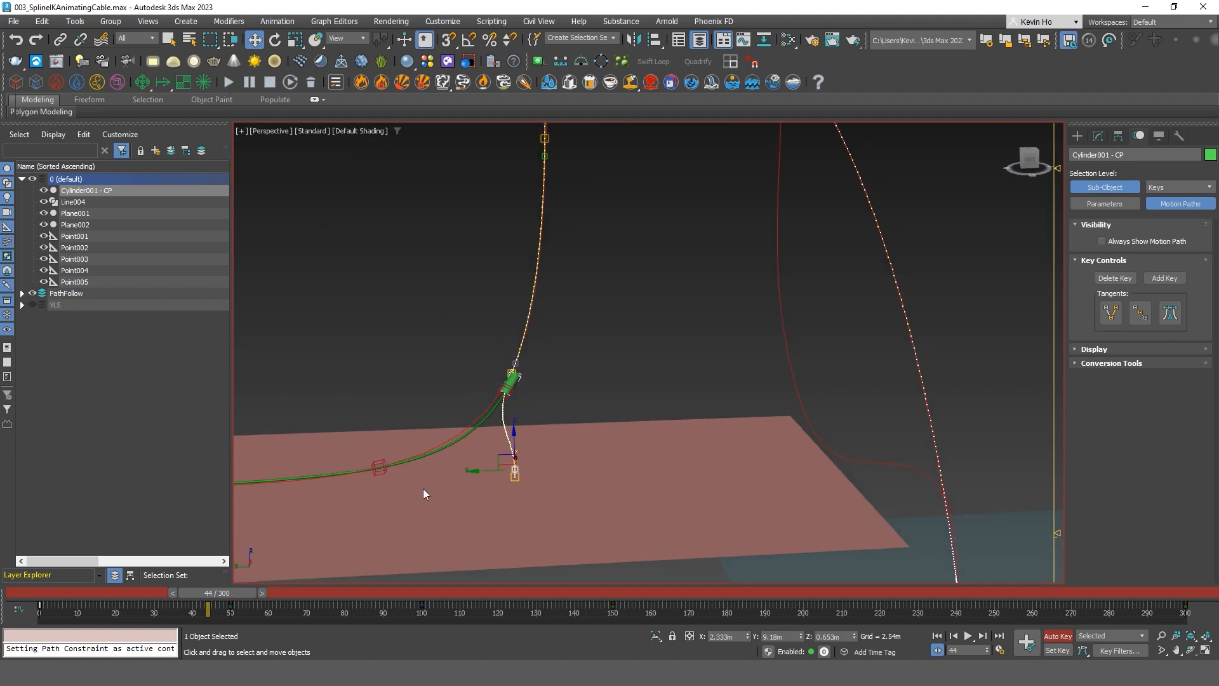
{"action": "mouse_move", "coordinate": [227, 593]}
{"action": "left_mouse_down"}
{"action": "mouse_move", "coordinate": [60, 593]}
{"action": "mouse_move", "coordinate": [127, 593]}
{"action": "mouse_move", "coordinate": [156, 620]}
{"action": "mouse_move", "coordinate": [223, 617]}
{"action": "left_mouse_up"}
{"action": "key", "text": "w"}
{"action": "key", "text": "alt+w"}
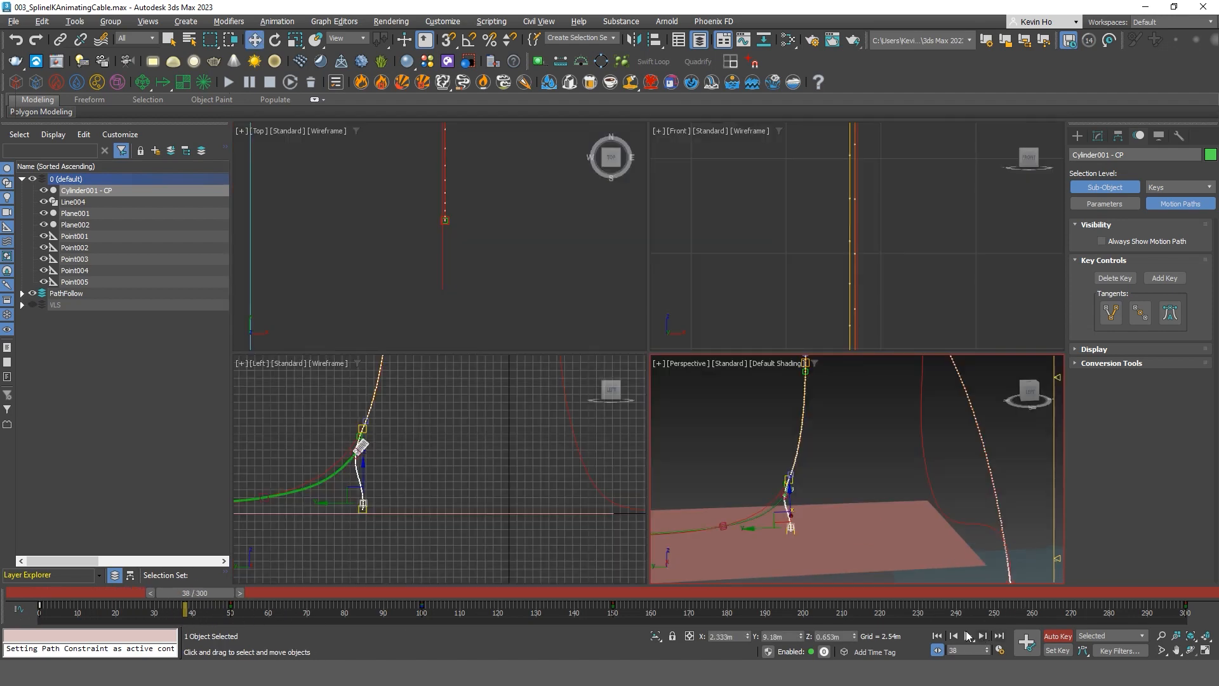
{"action": "left_click", "coordinate": [981, 635]}
Scrub the animation to frame 140 in the left view and inspect the trajectory against the cable over the arch.
{"action": "middle_click", "coordinate": [298, 438]}
{"action": "key", "text": "alt+w"}
{"action": "left_click_drag", "start_coordinate": [257, 594], "coordinate": [375, 559]}
{"action": "middle_click_drag", "start_coordinate": [551, 428], "coordinate": [540, 508]}
{"action": "scroll", "coordinate": [527, 514], "scroll_direction": "down", "scroll_amount": 2}
{"action": "scroll", "coordinate": [540, 509], "scroll_direction": "down", "scroll_amount": 2}
{"action": "left_click_drag", "start_coordinate": [344, 591], "coordinate": [580, 576]}
{"action": "key", "text": "w"}
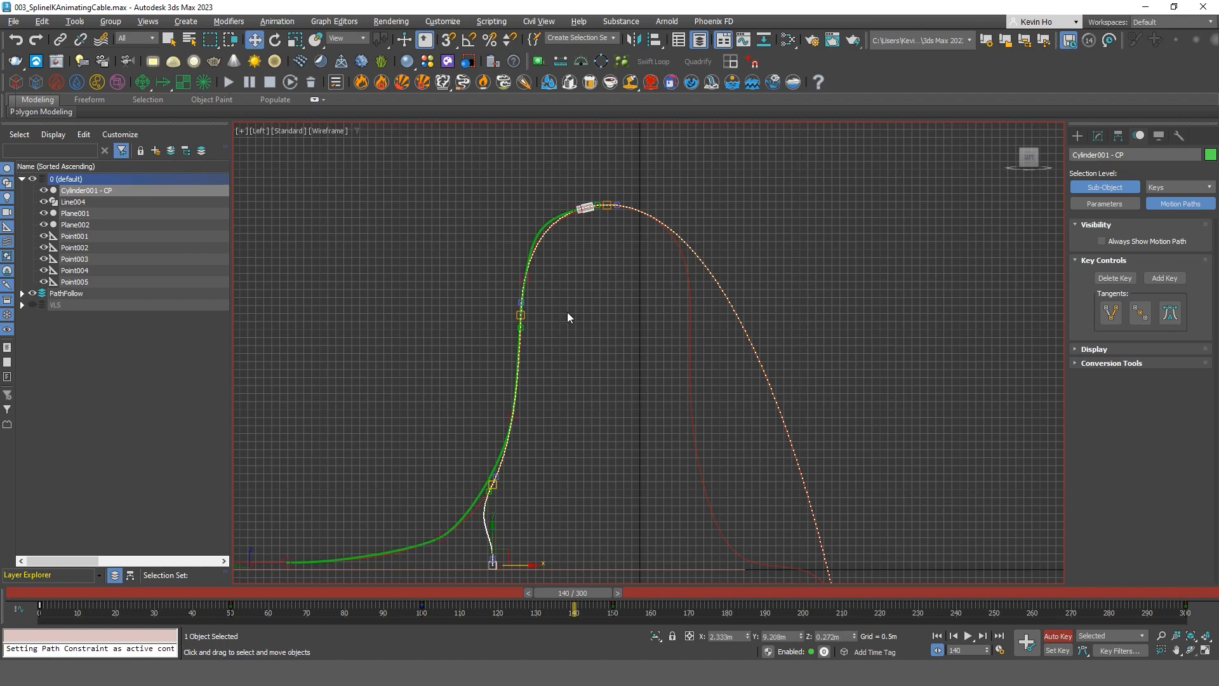
{"action": "scroll", "coordinate": [566, 311], "scroll_direction": "up", "scroll_amount": 5}
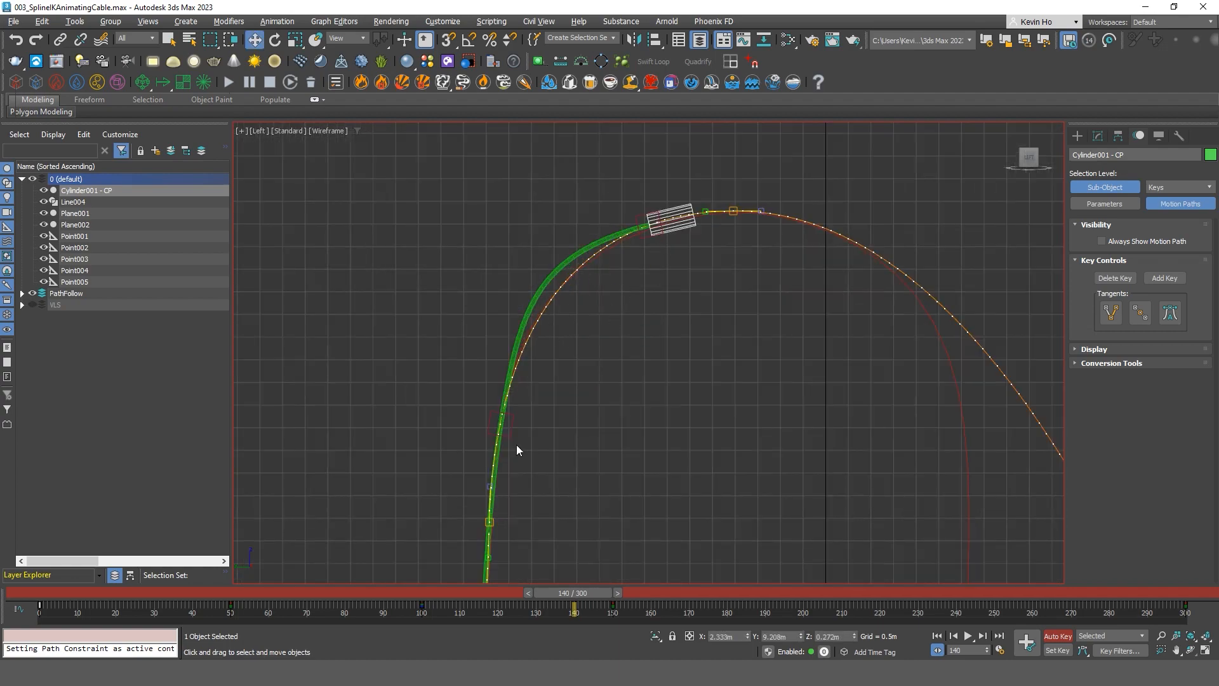
{"action": "scroll", "coordinate": [516, 444], "scroll_direction": "down", "scroll_amount": 4}
{"action": "middle_click_drag", "start_coordinate": [523, 463], "coordinate": [504, 352]}
{"action": "middle_click_drag", "start_coordinate": [480, 475], "coordinate": [490, 332]}
{"action": "scroll", "coordinate": [559, 327], "scroll_direction": "down", "scroll_amount": 3}
{"action": "scroll", "coordinate": [619, 296], "scroll_direction": "up", "scroll_amount": 5}
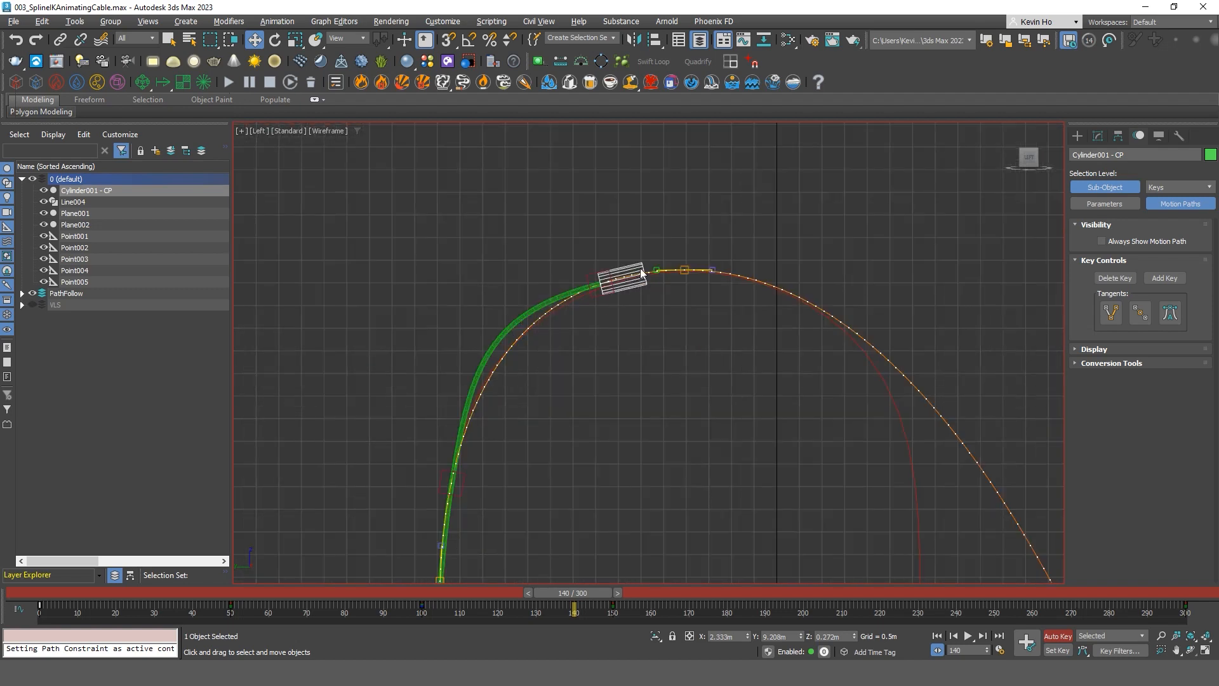
At frame 150, shorten the cylinder's motion-path tangent handle on the descending side of the arch's peak.
{"action": "key", "text": "ctrl+b"}
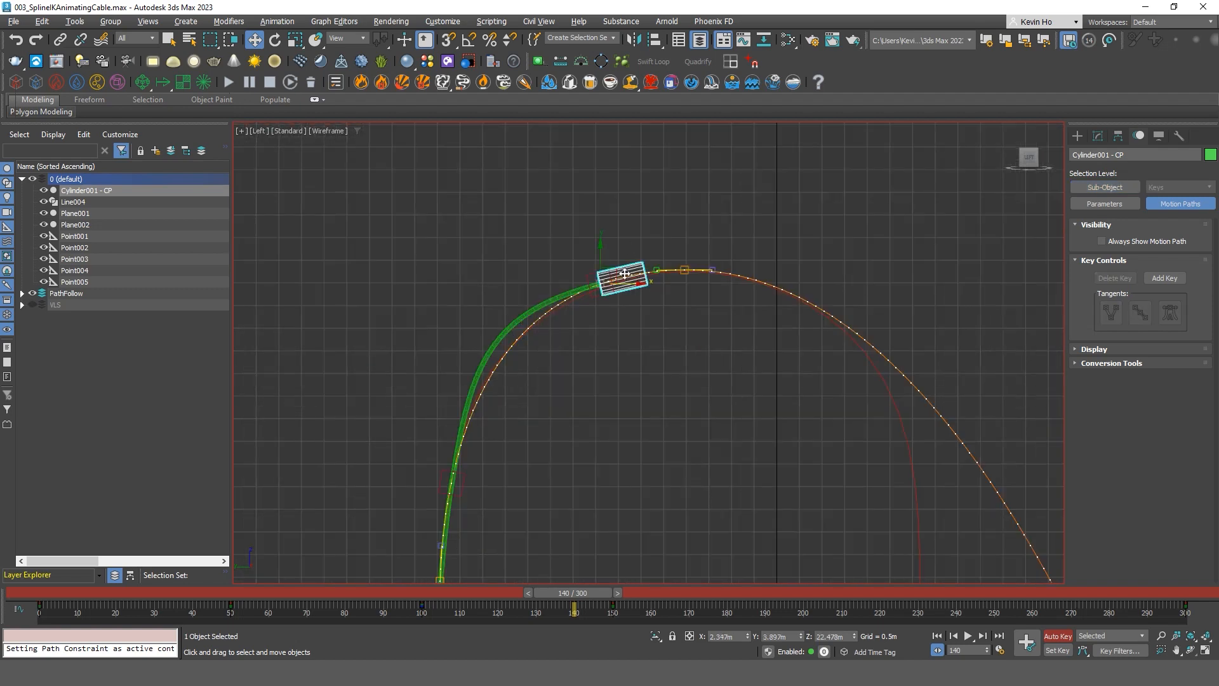
{"action": "left_click", "coordinate": [982, 636]}
{"action": "scroll", "coordinate": [684, 244], "scroll_direction": "up", "scroll_amount": 3}
{"action": "scroll", "coordinate": [559, 285], "scroll_direction": "down", "scroll_amount": 2}
{"action": "scroll", "coordinate": [570, 286], "scroll_direction": "up", "scroll_amount": 2}
{"action": "left_click", "coordinate": [601, 260]}
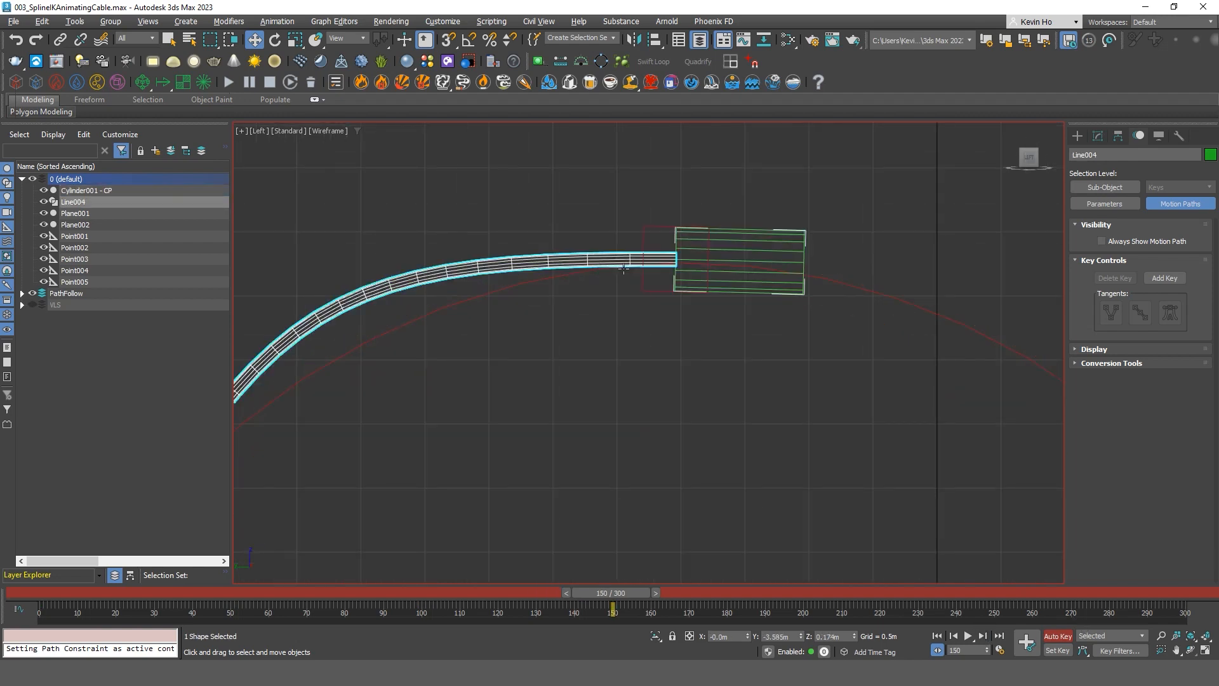
{"action": "left_click", "coordinate": [727, 279]}
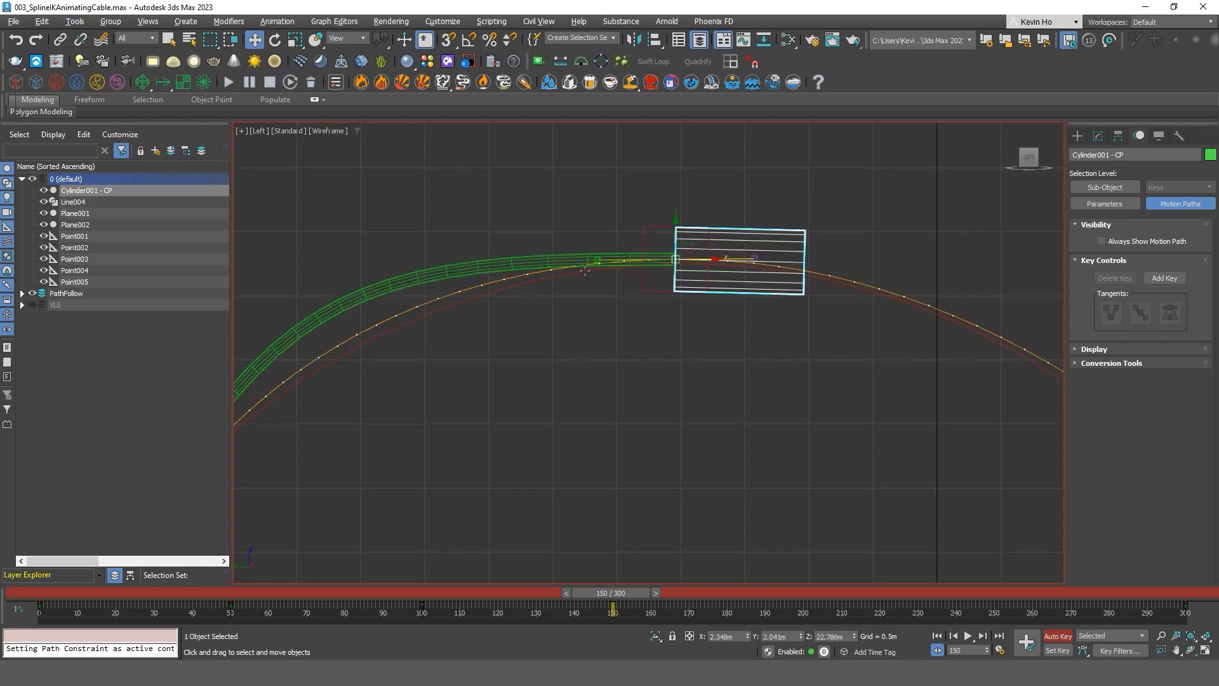
{"action": "scroll", "coordinate": [631, 270], "scroll_direction": "up", "scroll_amount": 3}
{"action": "left_click", "coordinate": [625, 250]}
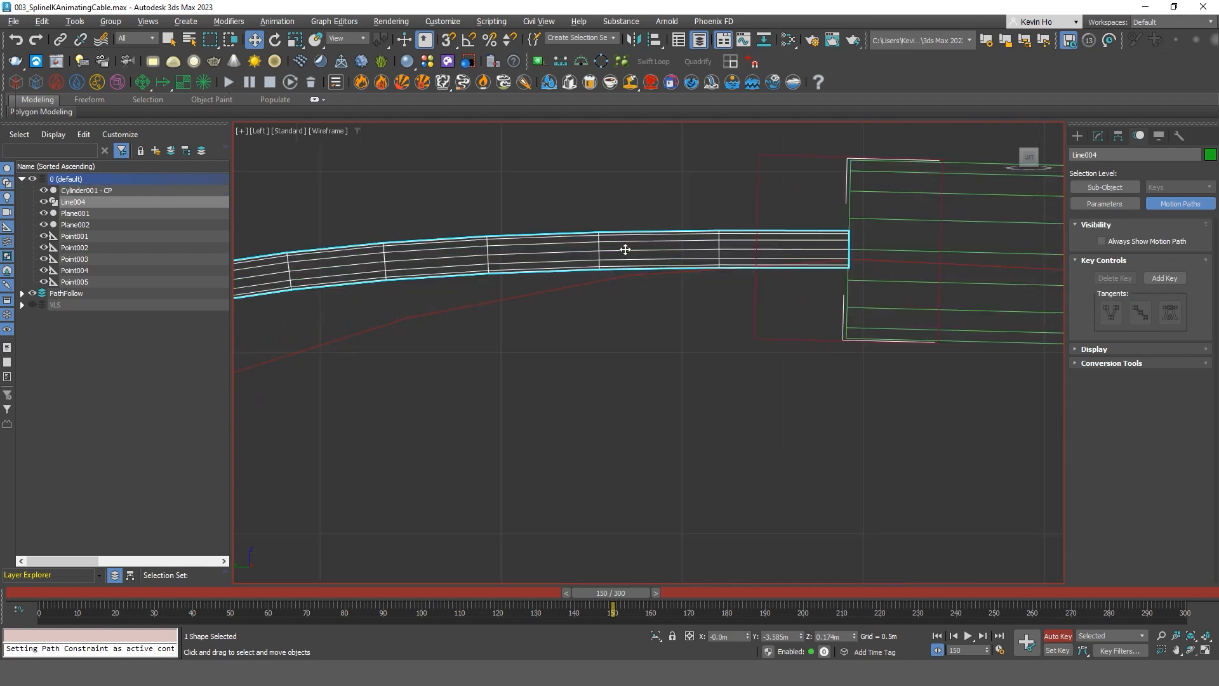
{"action": "left_click", "coordinate": [874, 252]}
{"action": "scroll", "coordinate": [847, 283], "scroll_direction": "up", "scroll_amount": 3}
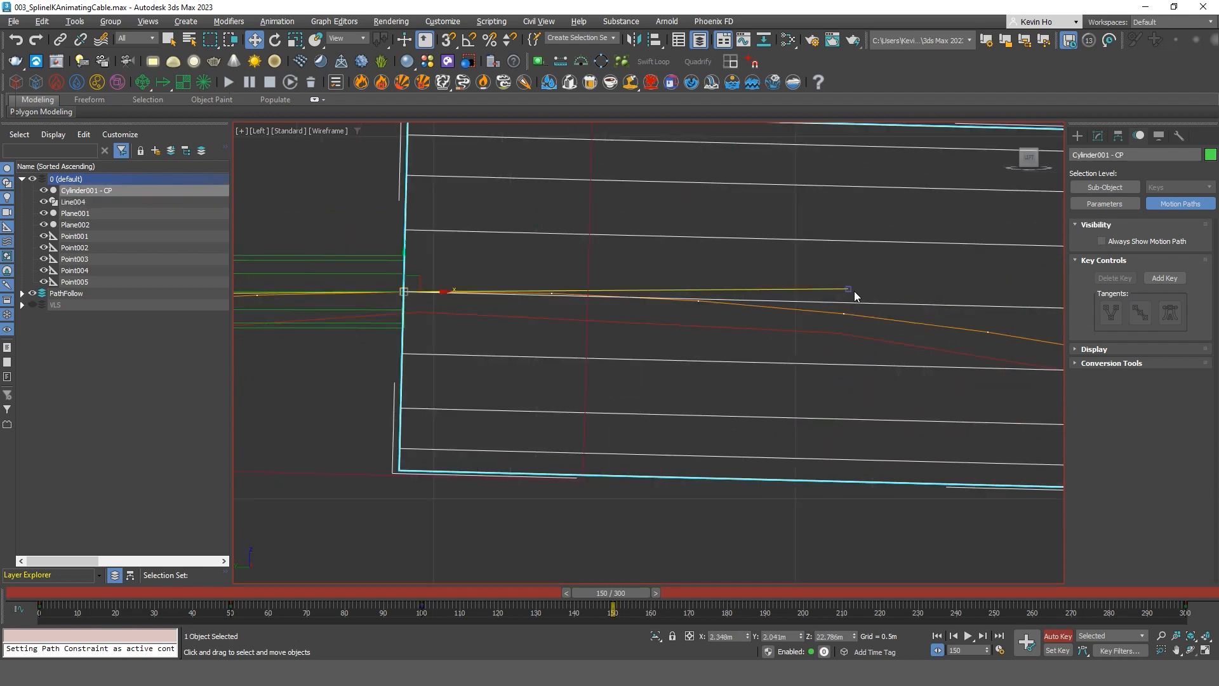
{"action": "key", "text": "1"}
{"action": "left_click", "coordinate": [850, 288]}
{"action": "scroll", "coordinate": [850, 289], "scroll_direction": "down", "scroll_amount": 3}
{"action": "left_click_drag", "start_coordinate": [874, 293], "coordinate": [846, 288]}
{"action": "scroll", "coordinate": [838, 298], "scroll_direction": "down", "scroll_amount": 6}
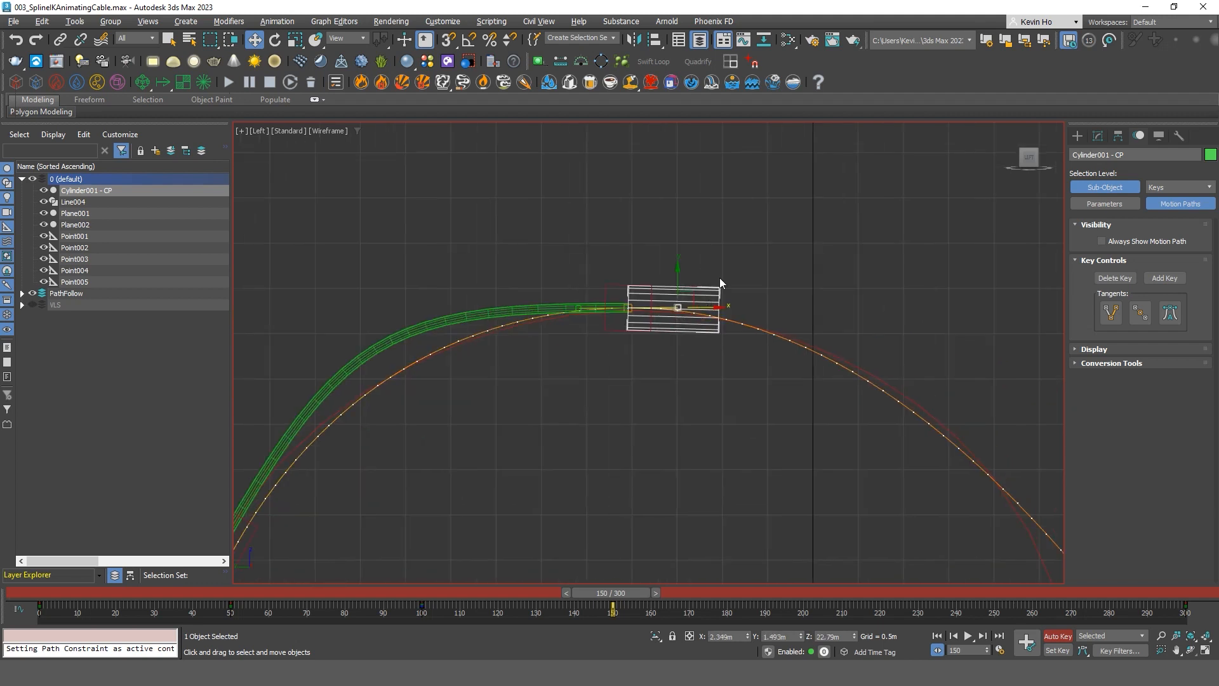
Leave key editing and nudge the cylinder slightly forward at the arch's peak on frame 150.
{"action": "key", "text": "ctrl+b"}
{"action": "left_click_drag", "start_coordinate": [646, 313], "coordinate": [662, 310]}
{"action": "scroll", "coordinate": [508, 376], "scroll_direction": "down", "scroll_amount": 4}
{"action": "middle_click_drag", "start_coordinate": [556, 425], "coordinate": [614, 319]}
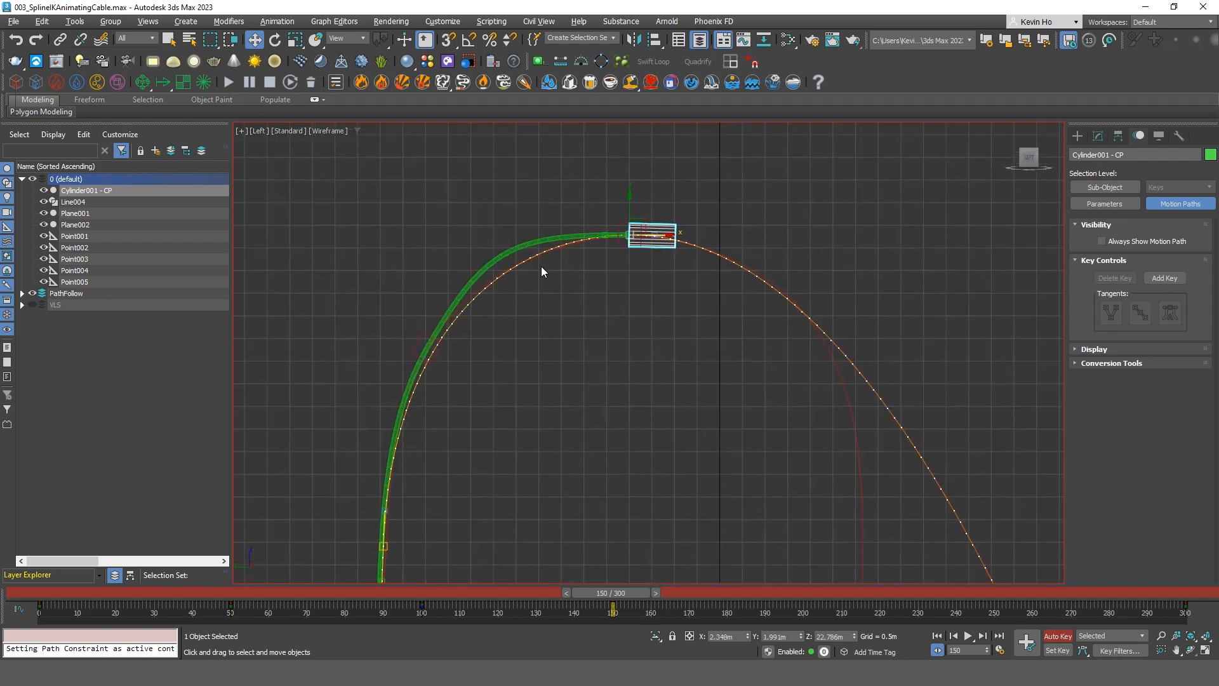
Select Point002 and set its path constraint's % Along Path to 50.8 at frame 150.
{"action": "left_click", "coordinate": [424, 340]}
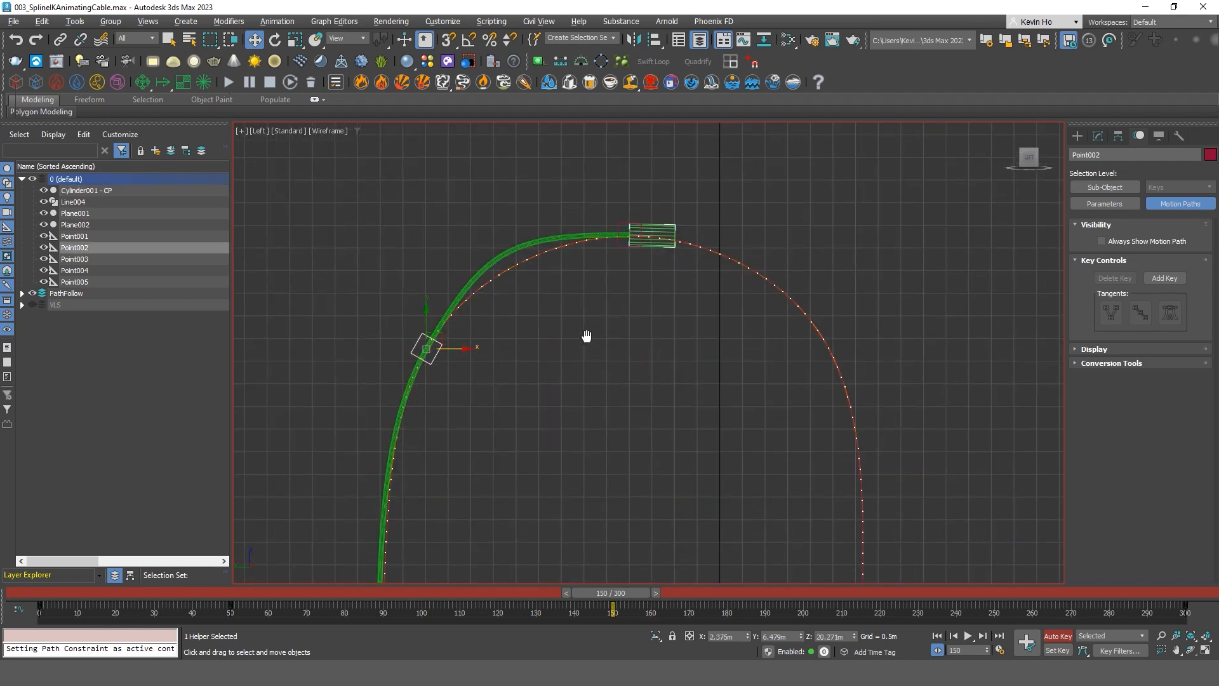
{"action": "scroll", "coordinate": [780, 446], "scroll_direction": "down", "scroll_amount": 2}
{"action": "left_click", "coordinate": [1106, 137]}
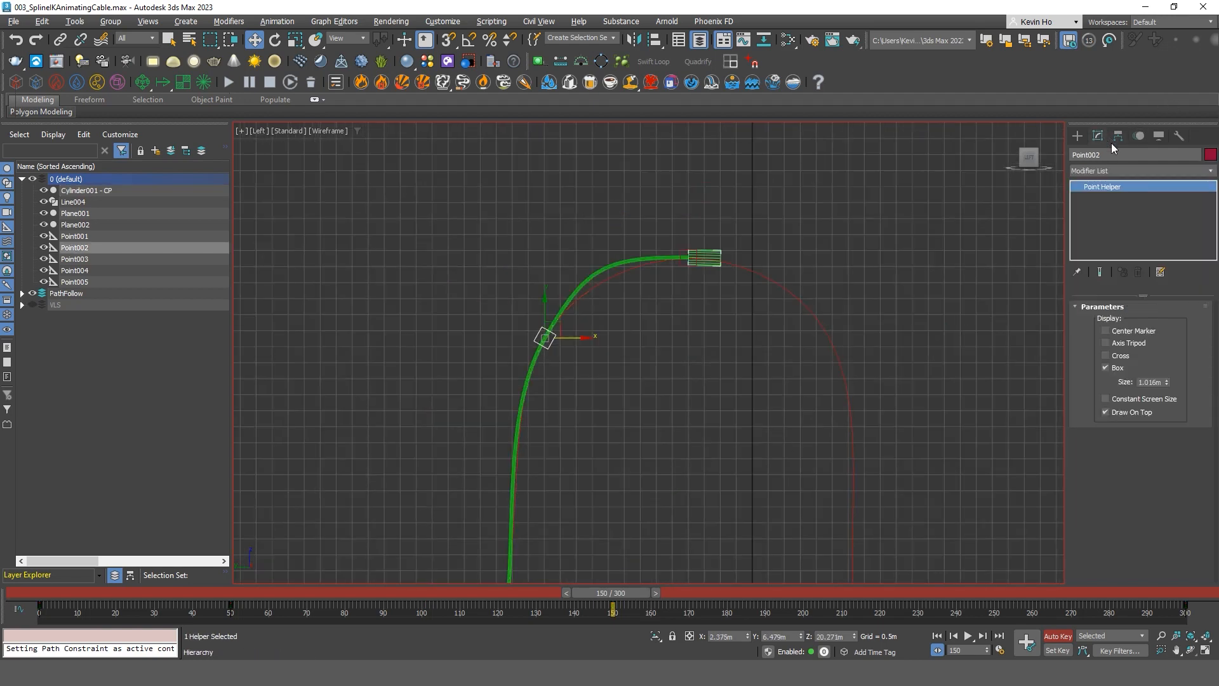
{"action": "left_click", "coordinate": [1118, 136]}
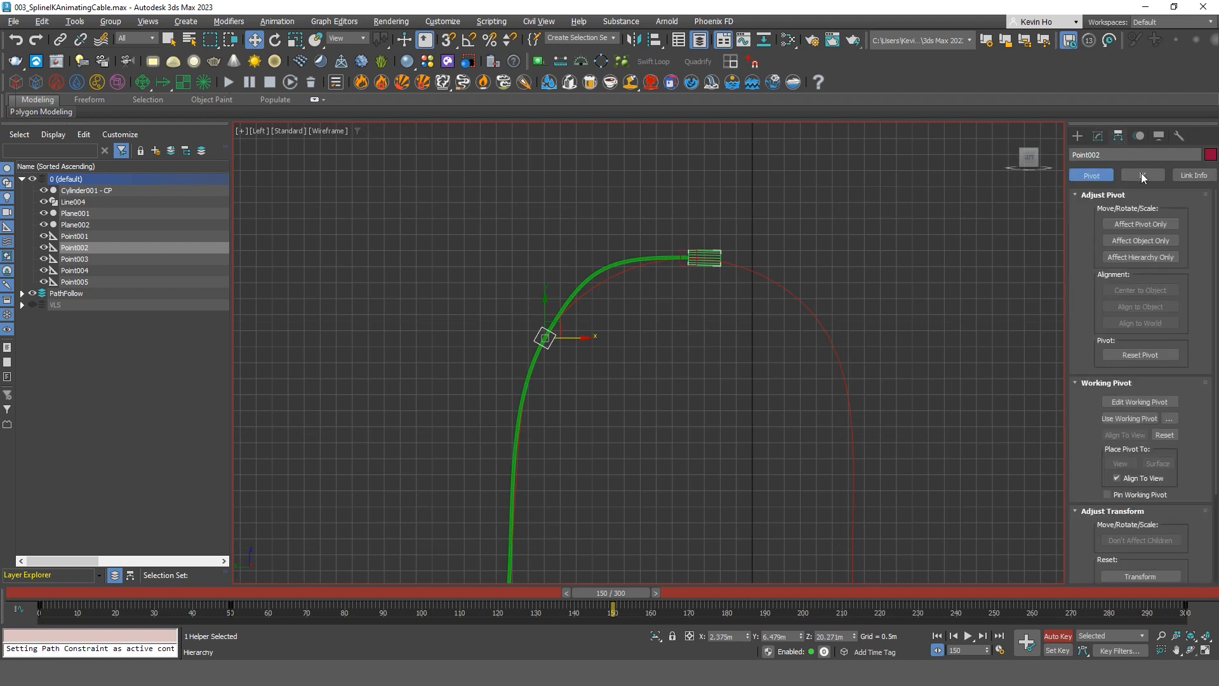
{"action": "left_click", "coordinate": [1138, 135]}
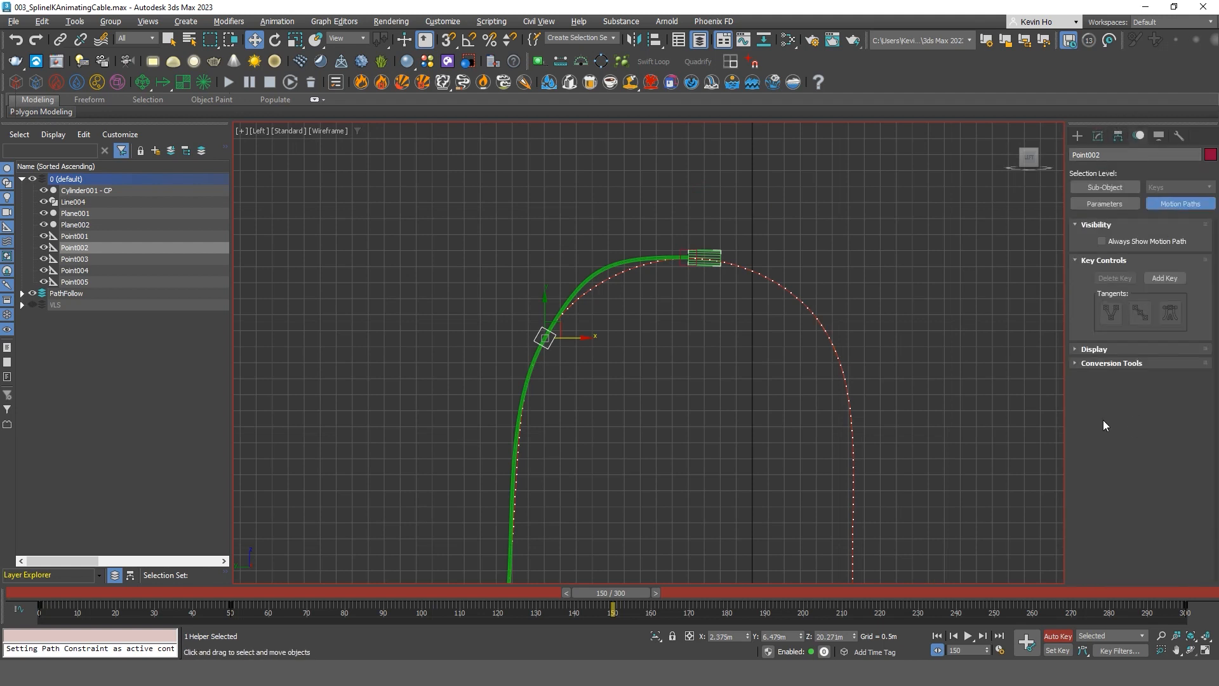
{"action": "left_click", "coordinate": [1104, 204]}
{"action": "double_click", "coordinate": [1159, 565]}
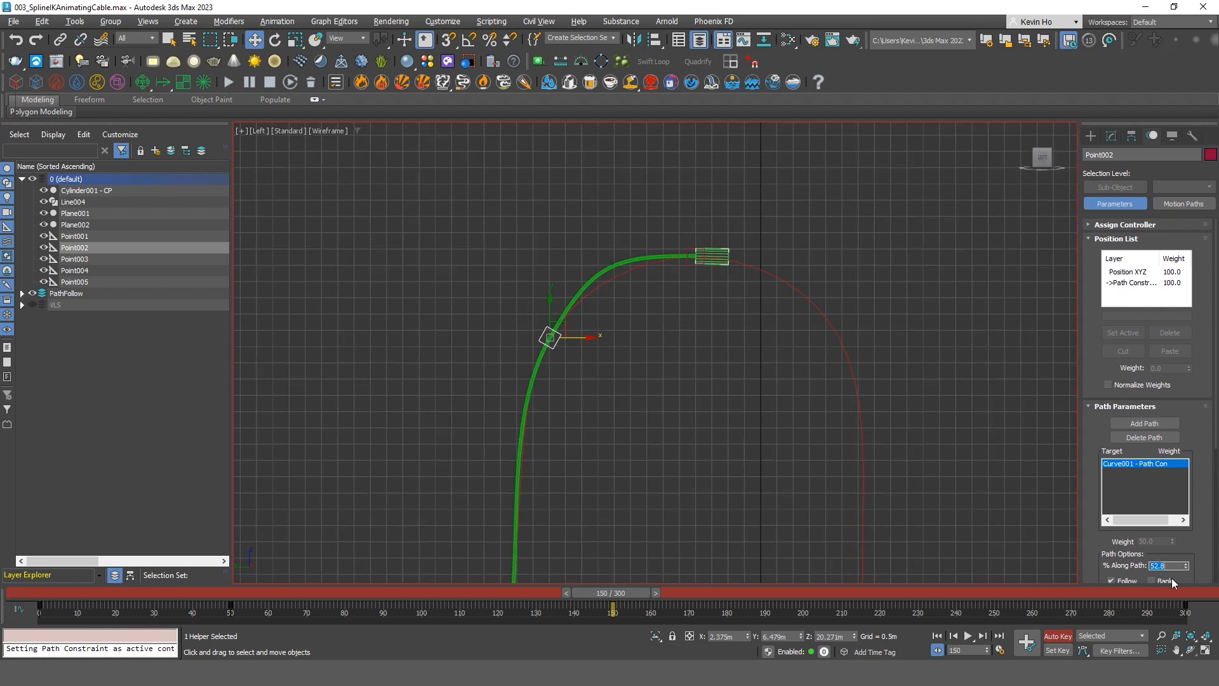
{"action": "left_click", "coordinate": [1186, 568]}
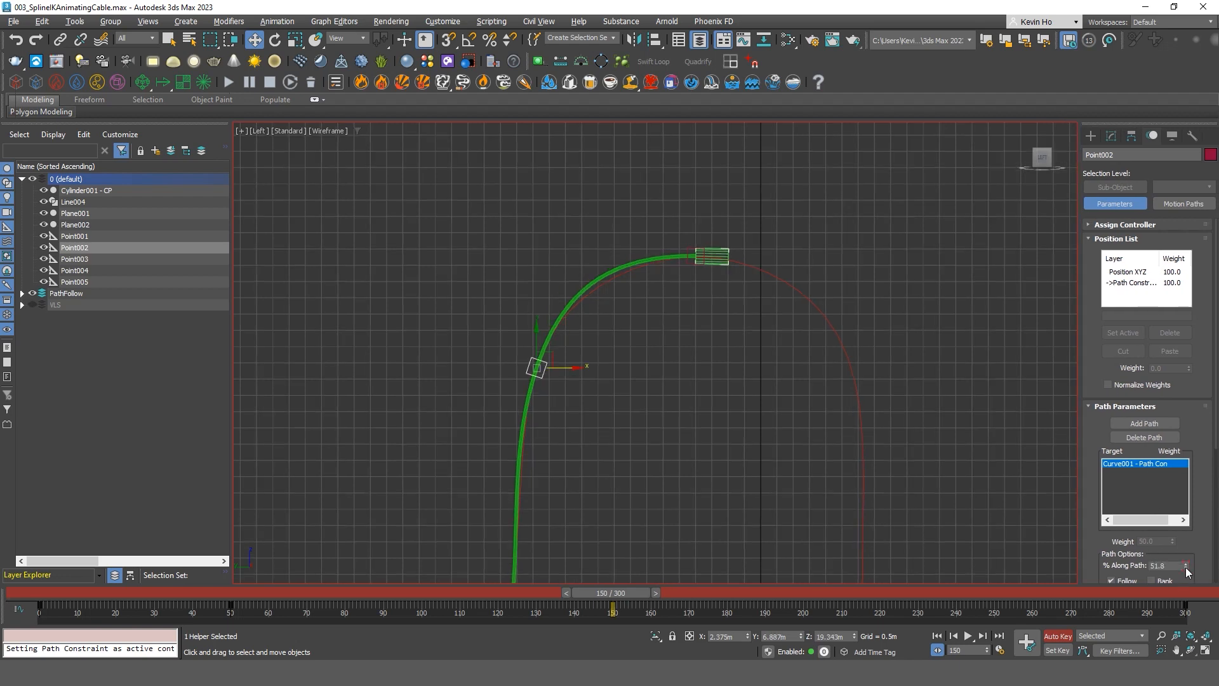
{"action": "left_click", "coordinate": [1185, 568]}
Select Point004 on the cable's lower bend and set its % Along Path to 37.6 at frame 150.
{"action": "middle_click_drag", "start_coordinate": [571, 579], "coordinate": [581, 407]}
{"action": "scroll", "coordinate": [581, 406], "scroll_direction": "down", "scroll_amount": 2}
{"action": "middle_click_drag", "start_coordinate": [537, 579], "coordinate": [555, 477]}
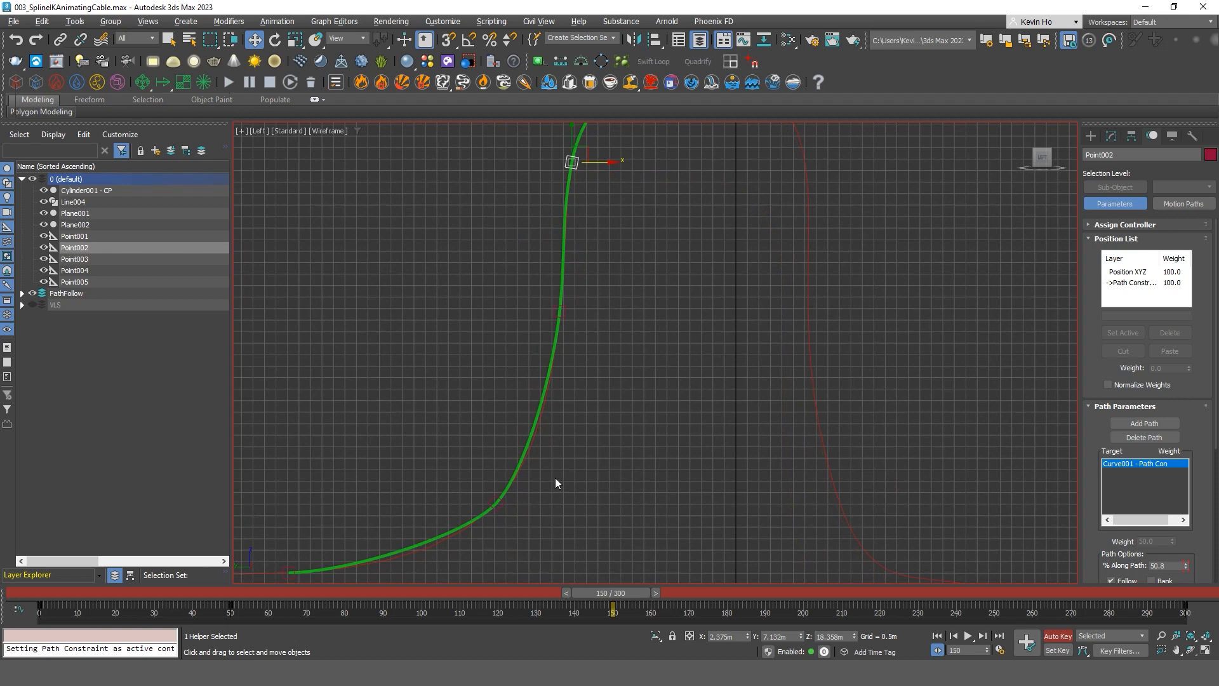
{"action": "left_click", "coordinate": [501, 502]}
{"action": "left_click", "coordinate": [1187, 564]}
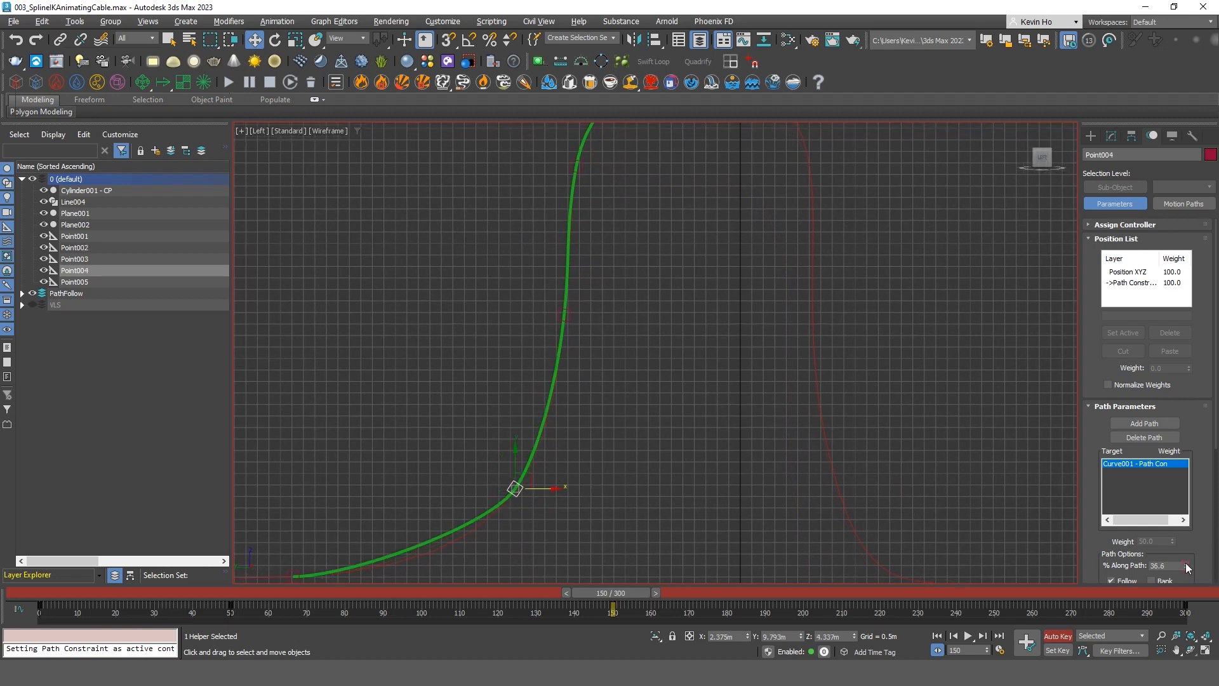
{"action": "left_click", "coordinate": [1186, 564]}
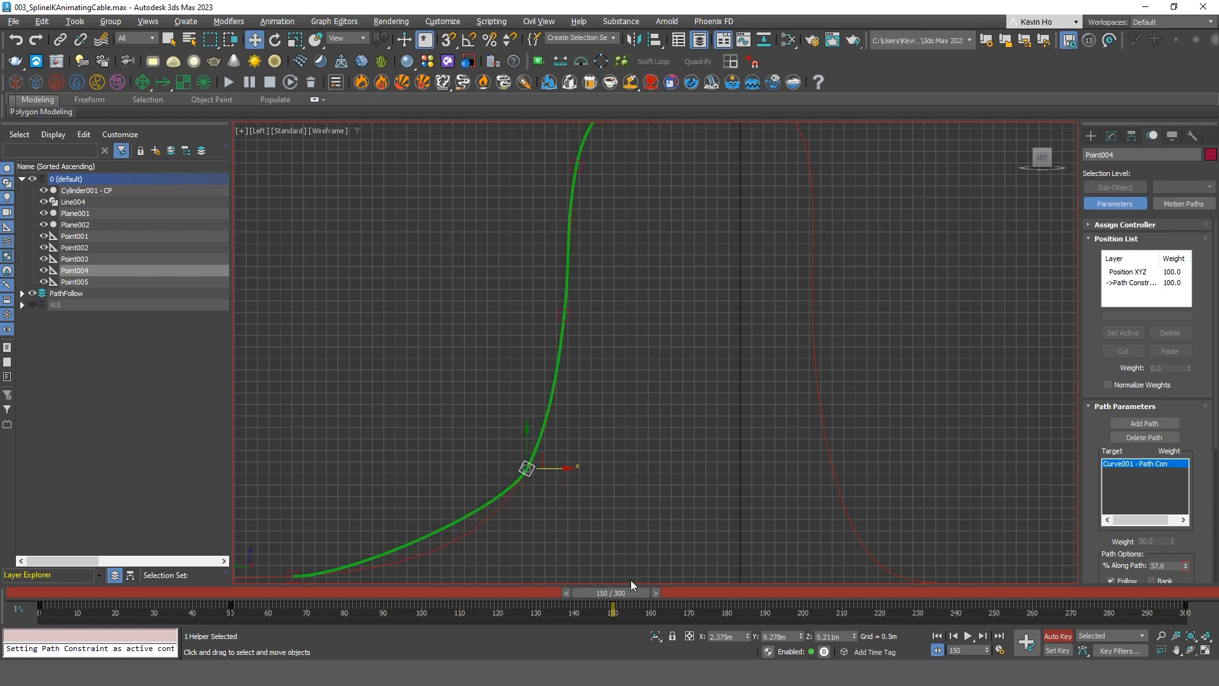
Select Point005 at the cable's tail end and increase its % Along Path at frame 150 to advance it along the curve.
{"action": "left_click", "coordinate": [292, 573]}
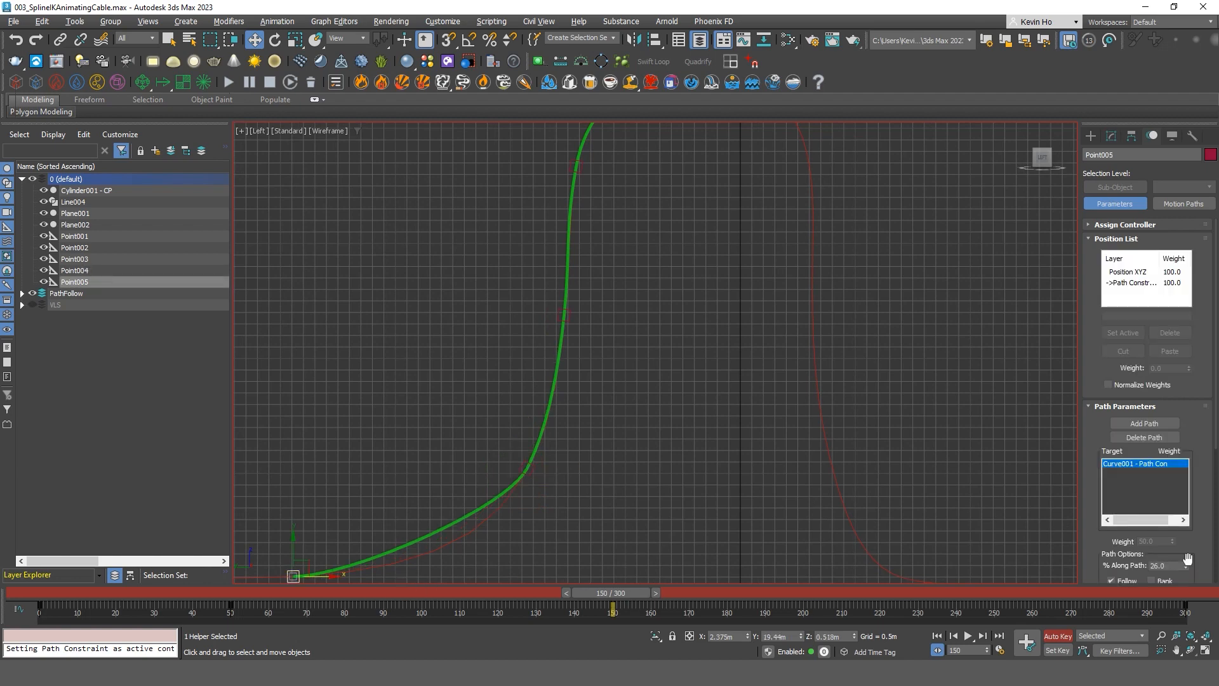
{"action": "left_click", "coordinate": [1187, 565]}
{"action": "left_click", "coordinate": [1186, 564]}
{"action": "left_click", "coordinate": [1186, 565]}
{"action": "left_click", "coordinate": [1186, 564]}
{"action": "left_click", "coordinate": [1186, 564]}
Review the cable animation from the start through frame 165, focusing on the cylinder just past the arch's peak.
{"action": "scroll", "coordinate": [633, 492], "scroll_direction": "down", "scroll_amount": 3}
{"action": "left_click_drag", "start_coordinate": [630, 597], "coordinate": [25, 612]}
{"action": "scroll", "coordinate": [563, 367], "scroll_direction": "down", "scroll_amount": 3}
{"action": "left_click_drag", "start_coordinate": [133, 617], "coordinate": [672, 551]}
{"action": "key", "text": "w"}
{"action": "scroll", "coordinate": [660, 230], "scroll_direction": "up", "scroll_amount": 5}
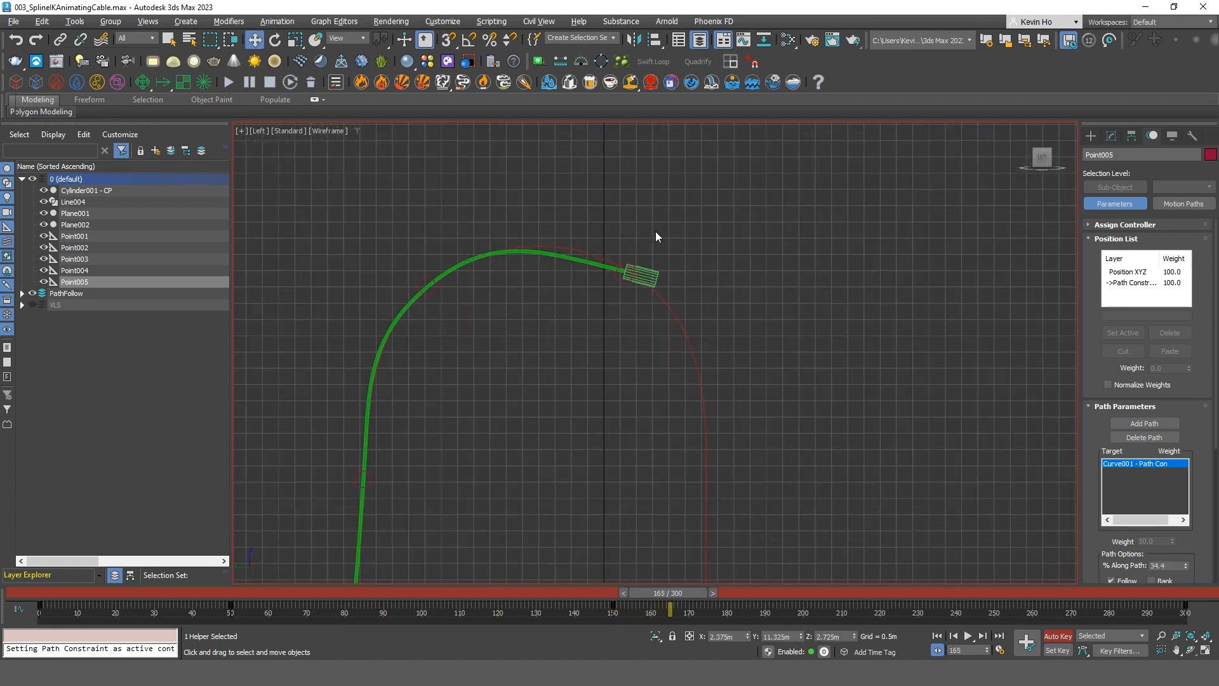
Show the cylinder's motion path and move the cylinder at frame 230 onto the descending guide curve, to about Y -3.72 m.
{"action": "left_click", "coordinate": [652, 276]}
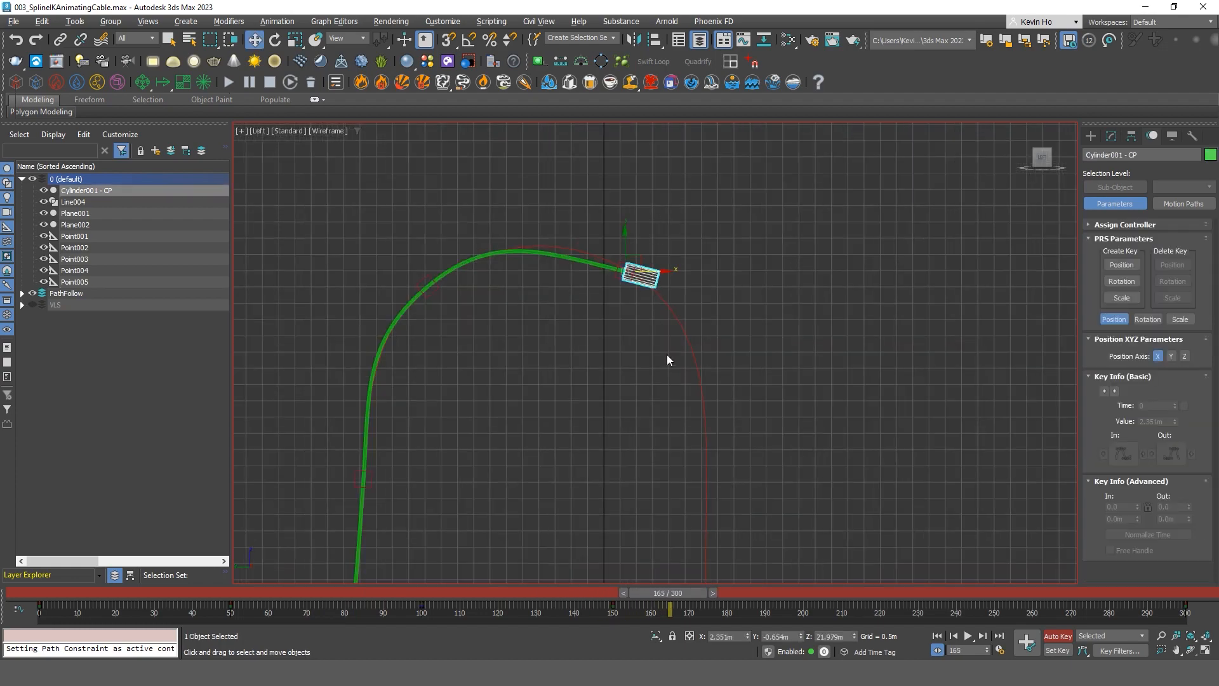
{"action": "left_click", "coordinate": [1172, 207]}
{"action": "scroll", "coordinate": [792, 343], "scroll_direction": "down", "scroll_amount": 3}
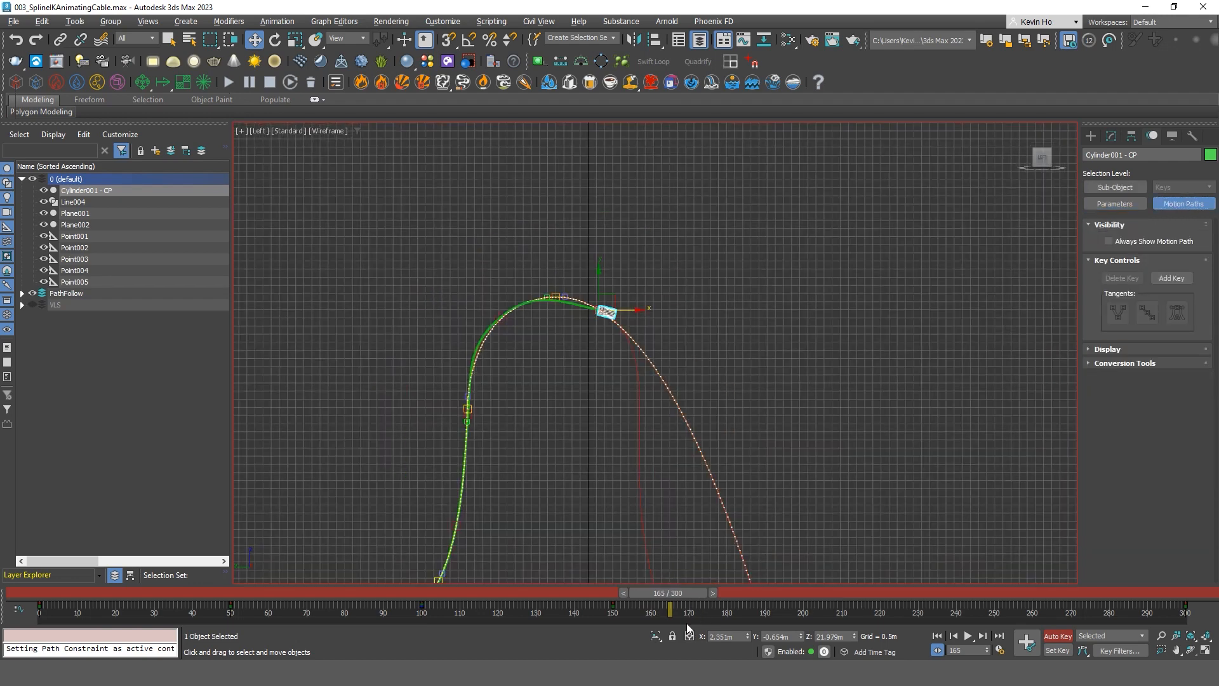
{"action": "middle_click_drag", "start_coordinate": [803, 502], "coordinate": [661, 562]}
{"action": "scroll", "coordinate": [662, 562], "scroll_direction": "down", "scroll_amount": 2}
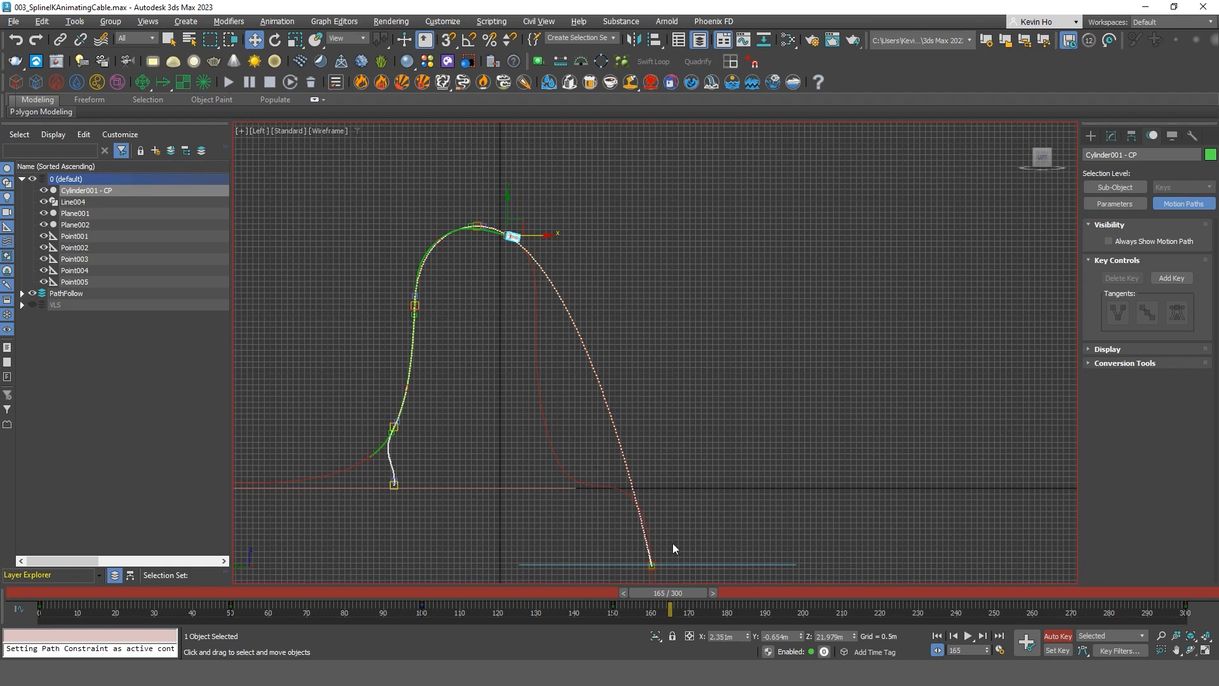
{"action": "left_click_drag", "start_coordinate": [681, 593], "coordinate": [922, 623]}
{"action": "key", "text": "w"}
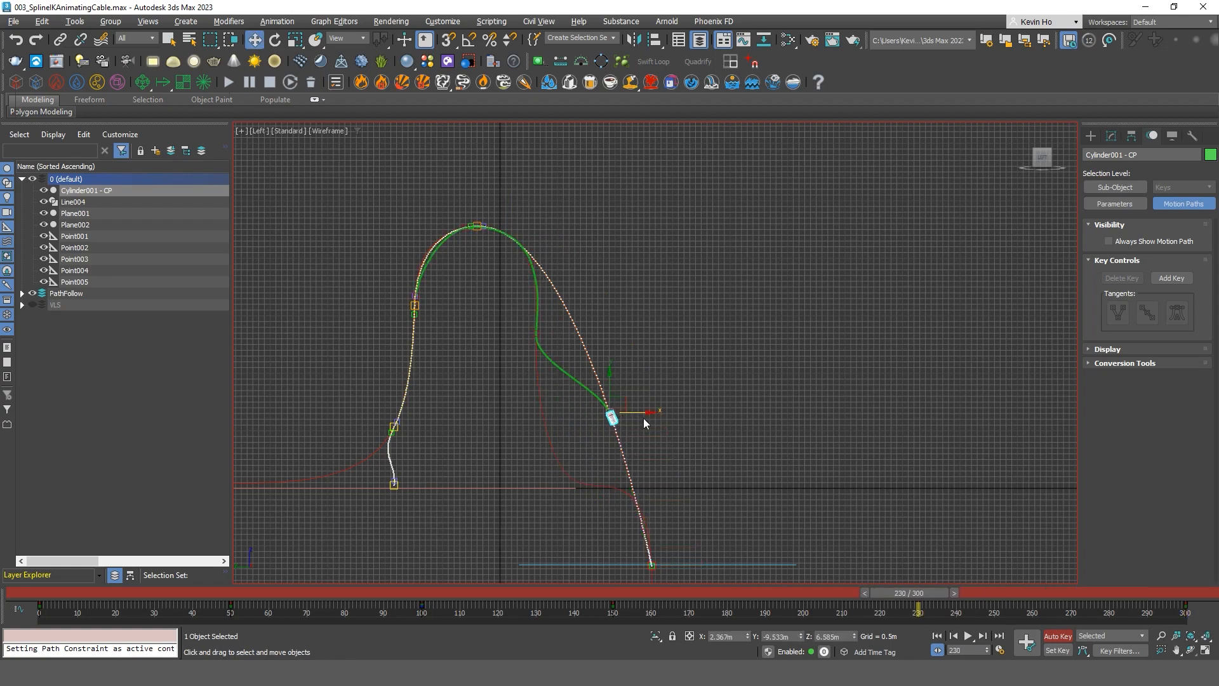
{"action": "left_click_drag", "start_coordinate": [615, 421], "coordinate": [540, 417]}
{"action": "scroll", "coordinate": [533, 384], "scroll_direction": "up", "scroll_amount": 4}
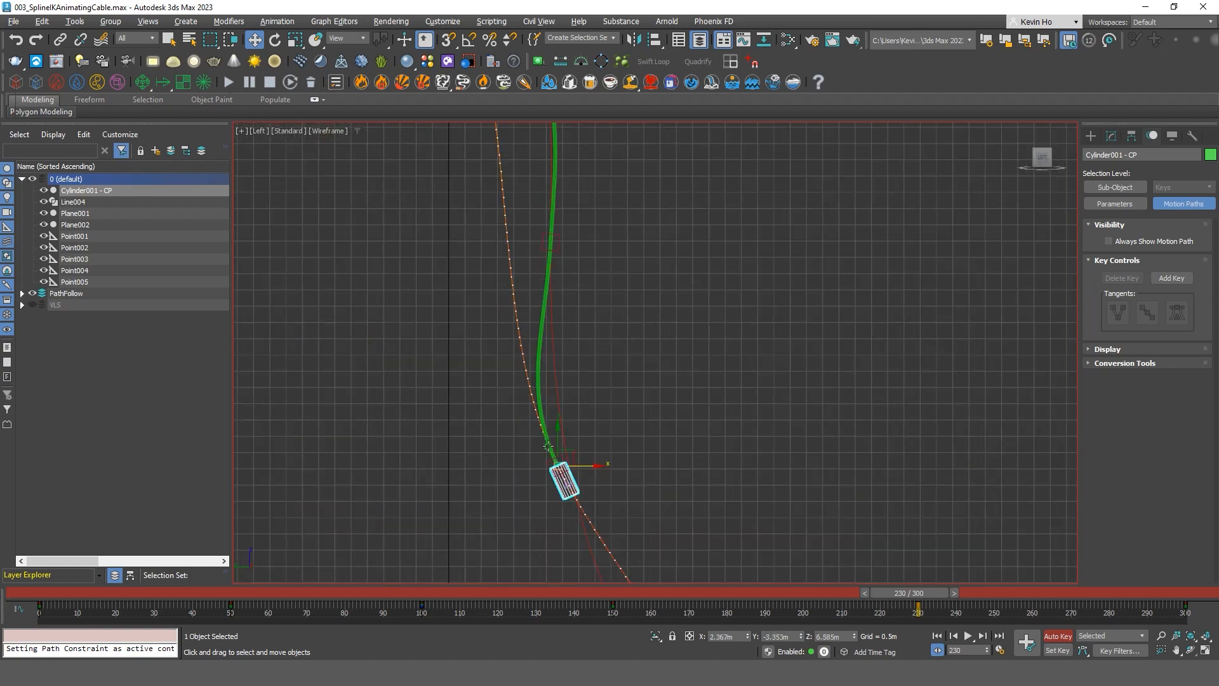
{"action": "scroll", "coordinate": [542, 383], "scroll_direction": "up", "scroll_amount": 4}
{"action": "left_click_drag", "start_coordinate": [573, 371], "coordinate": [598, 371]}
Adjust the tangent handle of the cylinder's frame 230 motion-path key so the path follows the guide curve.
{"action": "left_click", "coordinate": [551, 343]}
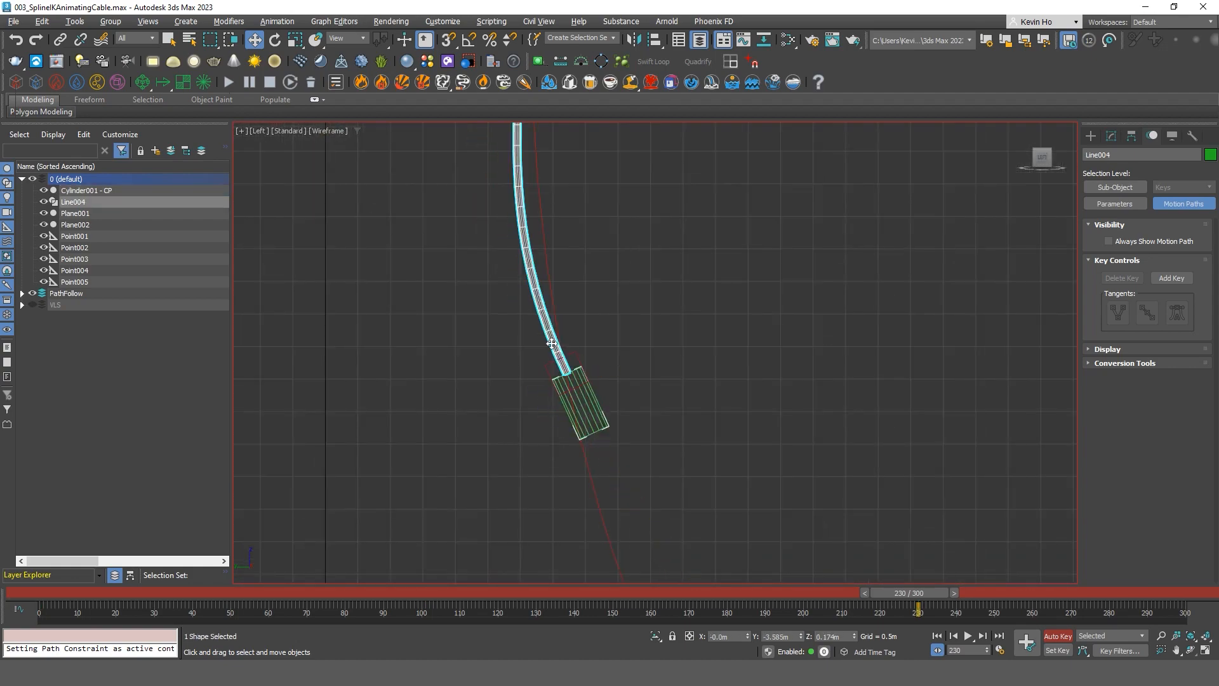
{"action": "left_click", "coordinate": [588, 421]}
{"action": "scroll", "coordinate": [593, 444], "scroll_direction": "up", "scroll_amount": 5}
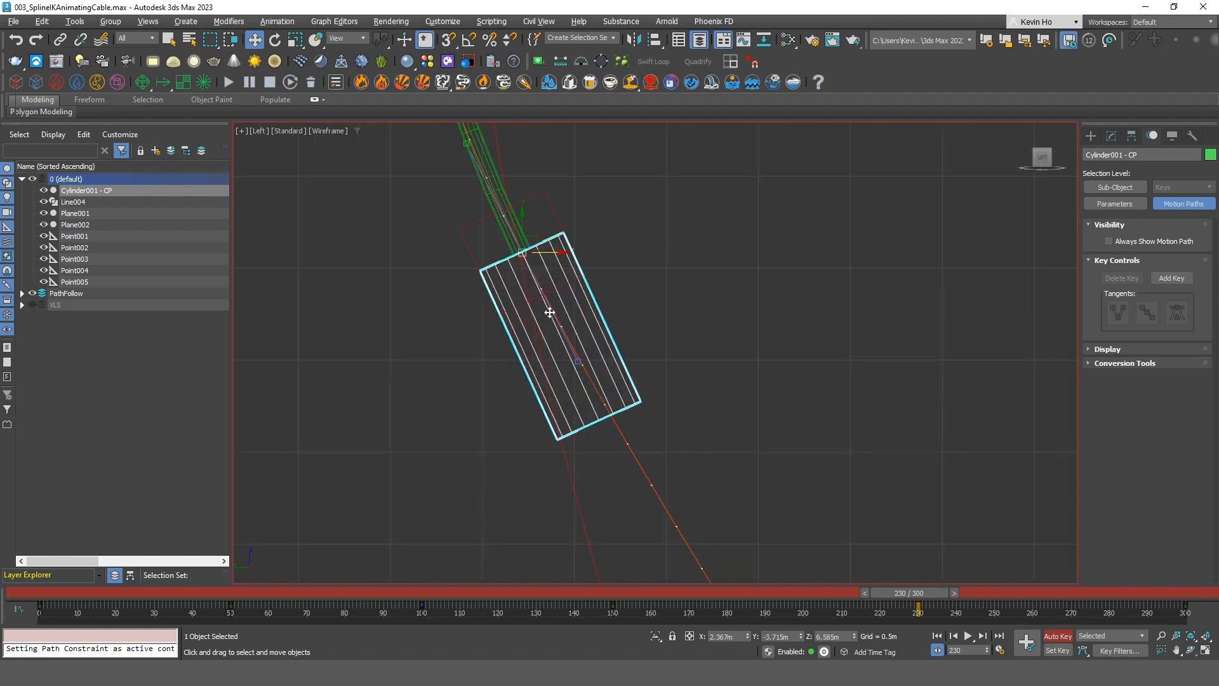
{"action": "scroll", "coordinate": [578, 365], "scroll_direction": "up", "scroll_amount": 4}
{"action": "key", "text": "1"}
{"action": "left_click", "coordinate": [577, 354]}
{"action": "scroll", "coordinate": [579, 355], "scroll_direction": "down", "scroll_amount": 5}
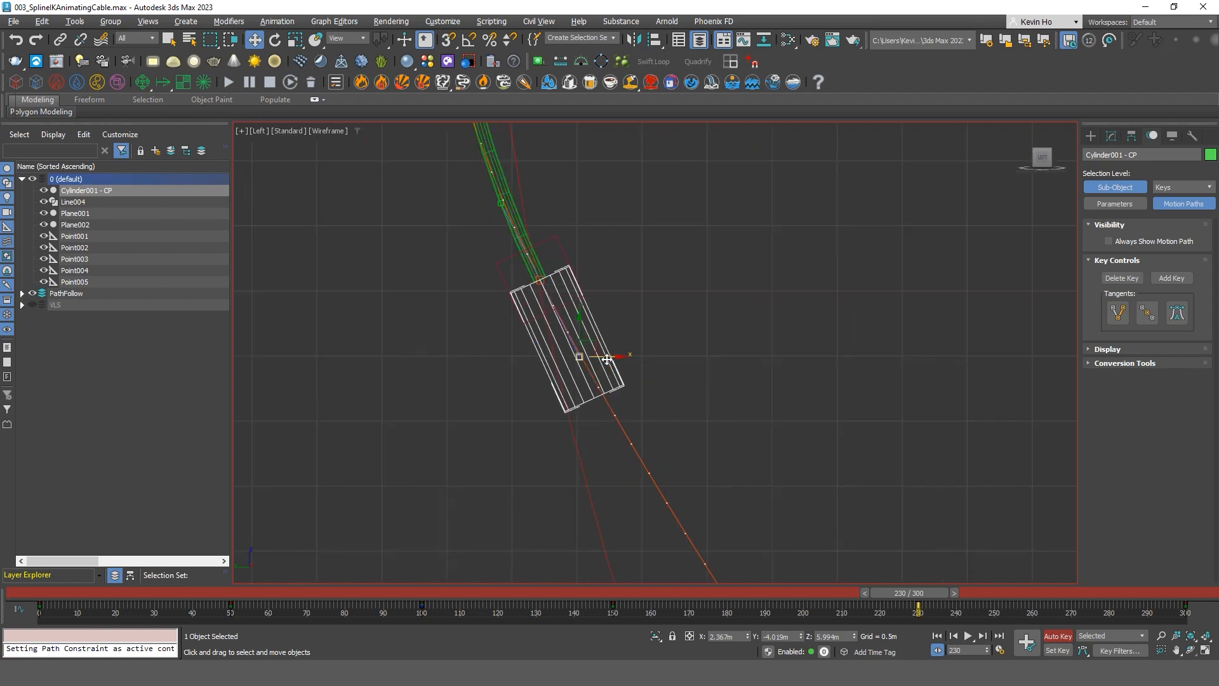
{"action": "left_click_drag", "start_coordinate": [607, 357], "coordinate": [601, 367]}
{"action": "scroll", "coordinate": [615, 393], "scroll_direction": "down", "scroll_amount": 5}
{"action": "middle_click_drag", "start_coordinate": [639, 416], "coordinate": [597, 330]}
{"action": "scroll", "coordinate": [571, 317], "scroll_direction": "up", "scroll_amount": 4}
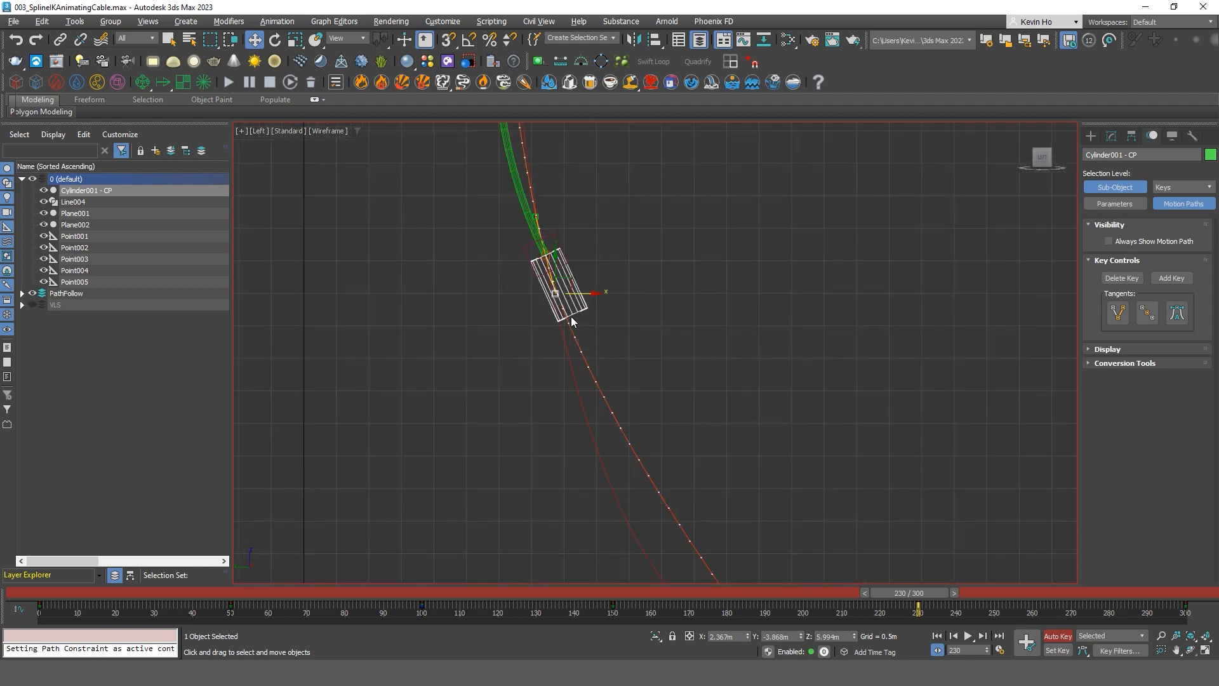
{"action": "scroll", "coordinate": [589, 348], "scroll_direction": "down", "scroll_amount": 3}
Rotate the cylinder at frame 230 to about 12.8° on X so it aligns with the guide curve.
{"action": "key", "text": "e"}
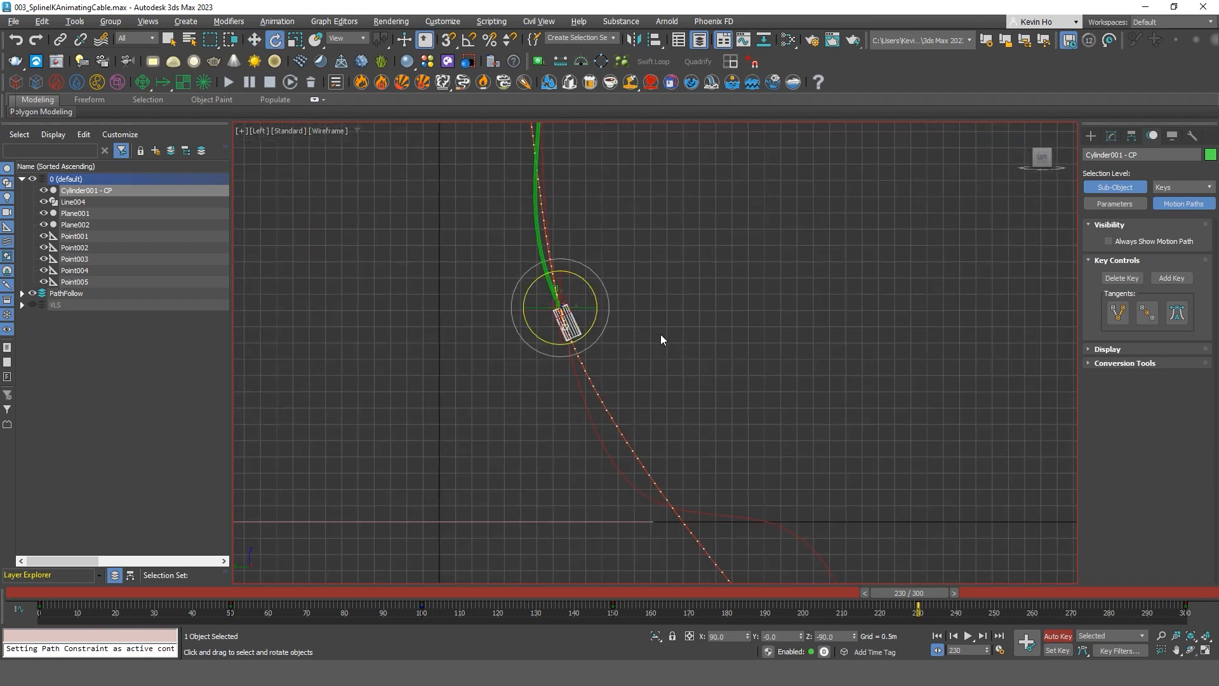
{"action": "key", "text": "1"}
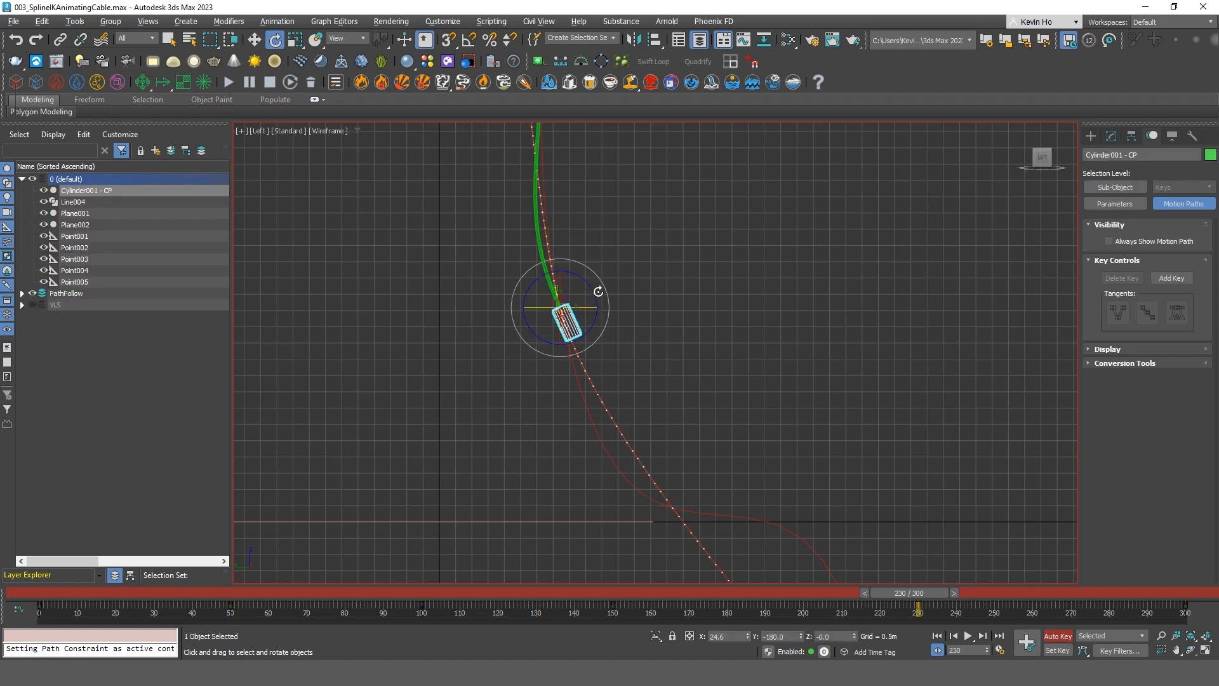
{"action": "left_click_drag", "start_coordinate": [595, 290], "coordinate": [575, 284]}
{"action": "middle_click_drag", "start_coordinate": [575, 284], "coordinate": [584, 303]}
{"action": "scroll", "coordinate": [631, 445], "scroll_direction": "down", "scroll_amount": 5}
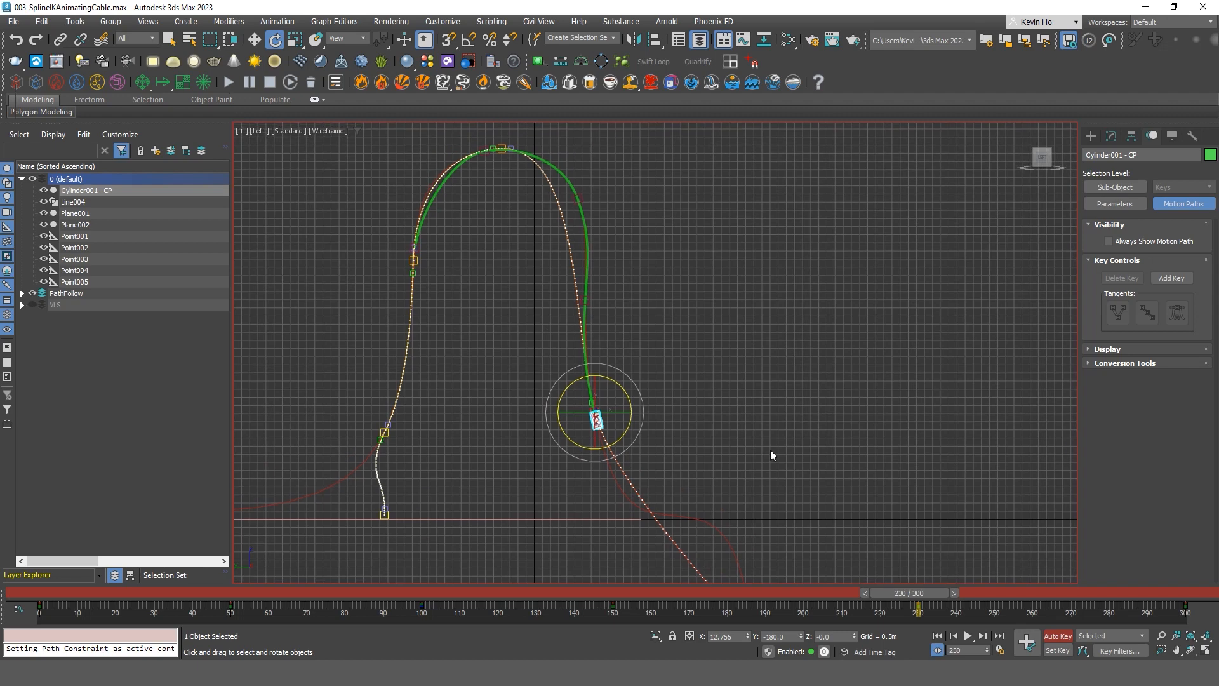
At frame 200, rotate the cylinder to about 4° on X and place it on the guide curve.
{"action": "left_click_drag", "start_coordinate": [926, 597], "coordinate": [817, 595]}
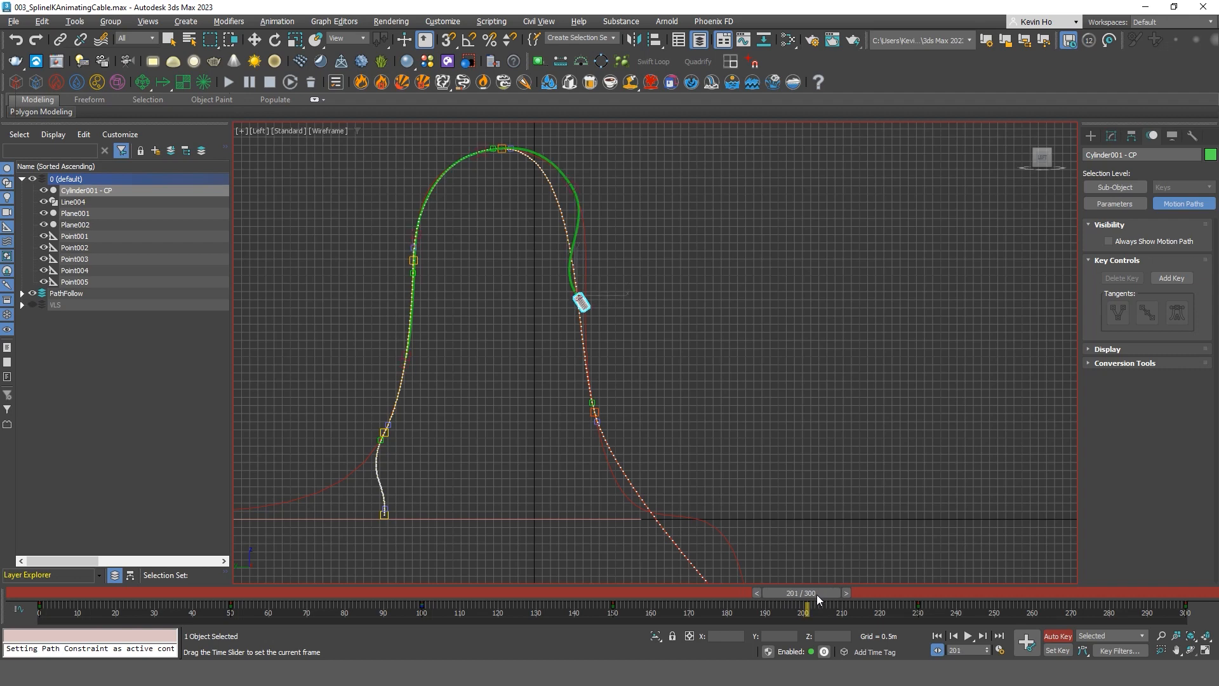
{"action": "key", "text": "e"}
{"action": "middle_click_drag", "start_coordinate": [576, 342], "coordinate": [576, 363]}
{"action": "scroll", "coordinate": [574, 311], "scroll_direction": "up", "scroll_amount": 5}
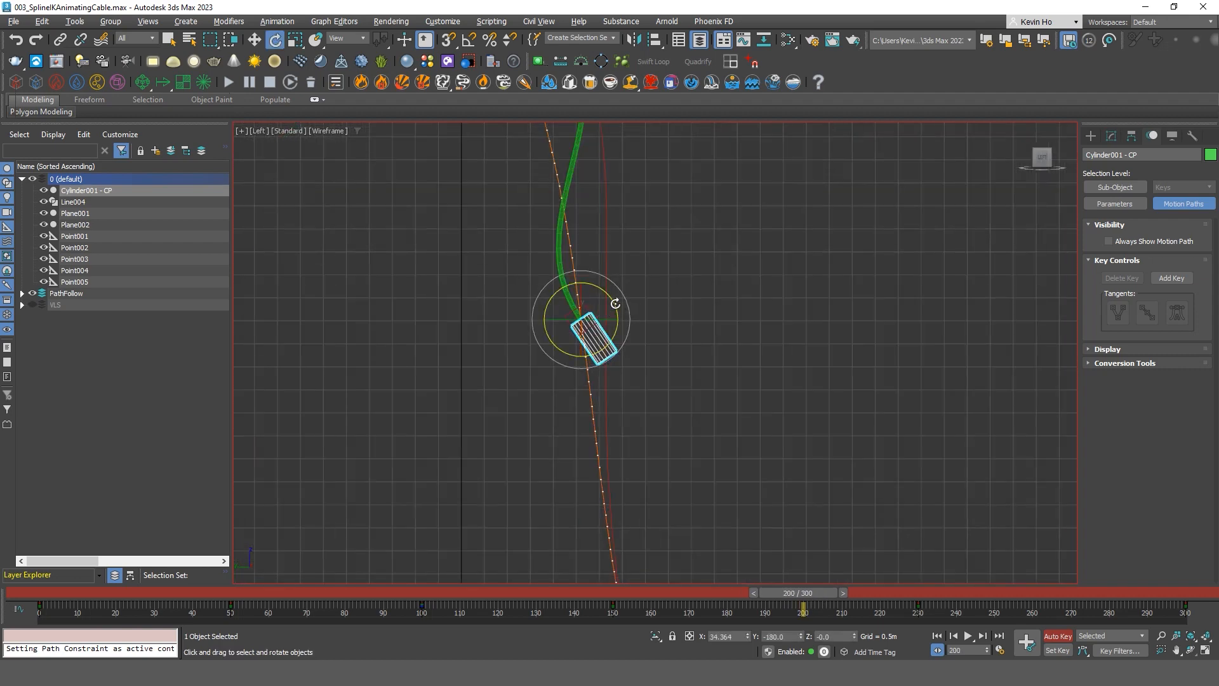
{"action": "left_click_drag", "start_coordinate": [615, 304], "coordinate": [632, 331]}
{"action": "scroll", "coordinate": [605, 297], "scroll_direction": "up", "scroll_amount": 3}
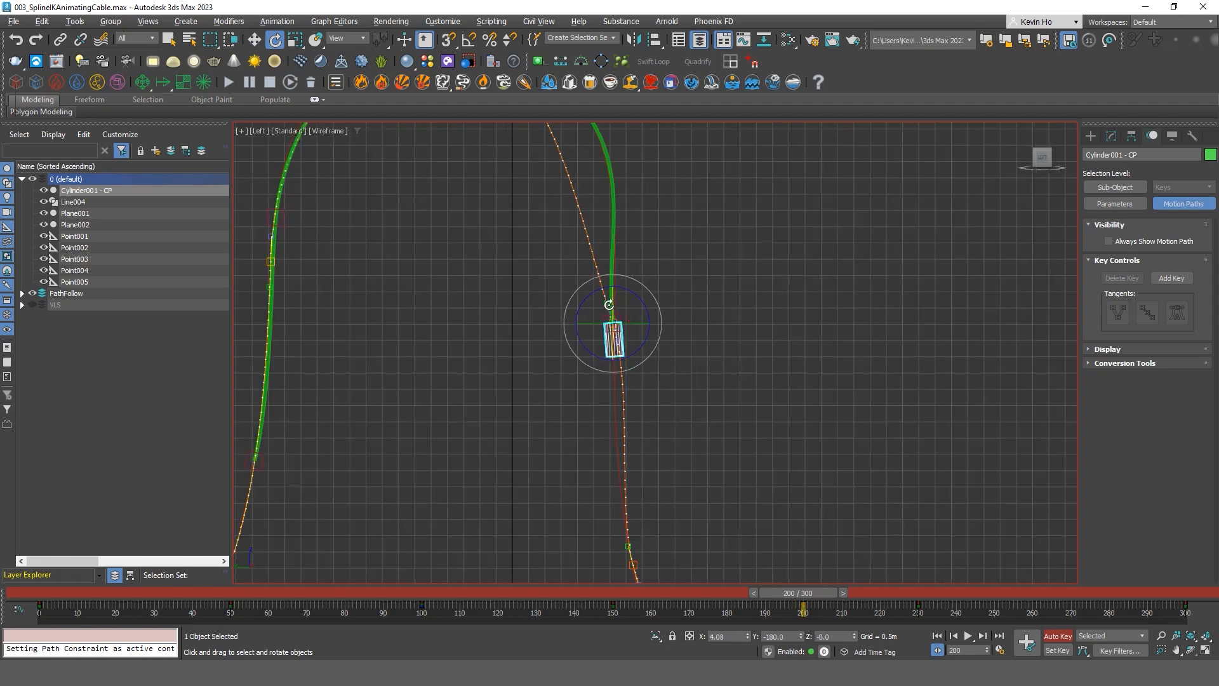
{"action": "scroll", "coordinate": [604, 297], "scroll_direction": "up", "scroll_amount": 3}
Swing the incoming tangent handle of the frame 200 motion-path key outward to about Y -3.07 m, in line with the cable.
{"action": "key", "text": "w"}
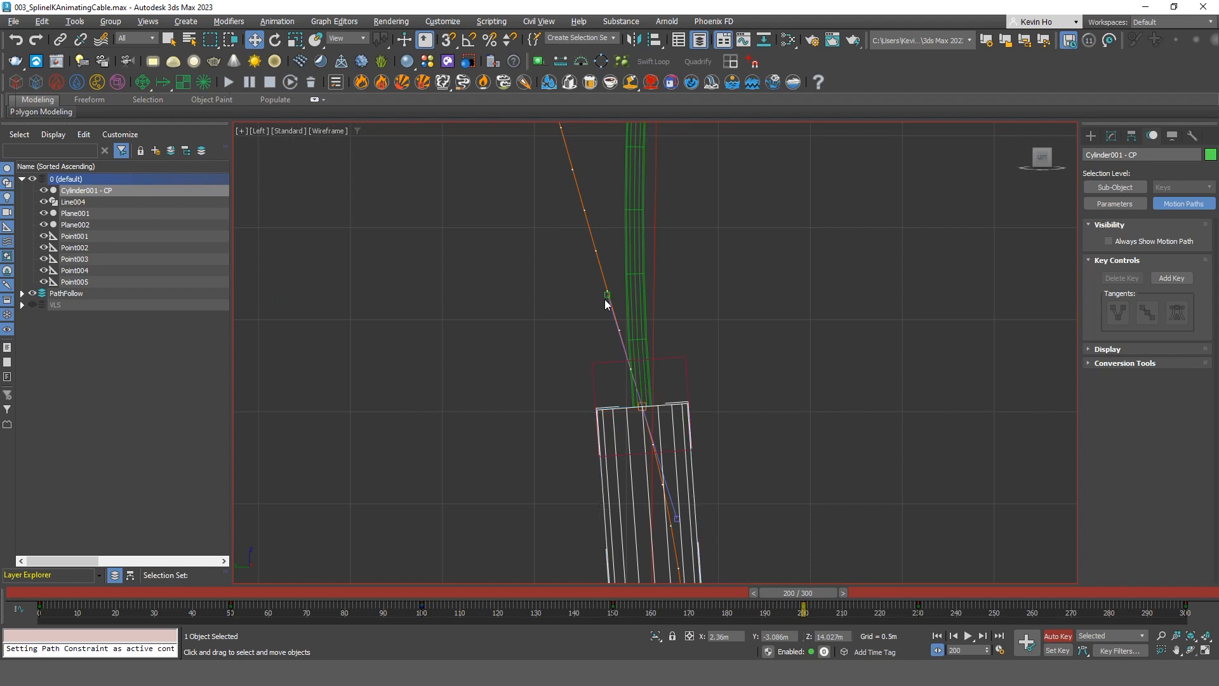
{"action": "key", "text": "1"}
{"action": "scroll", "coordinate": [617, 315], "scroll_direction": "down", "scroll_amount": 2}
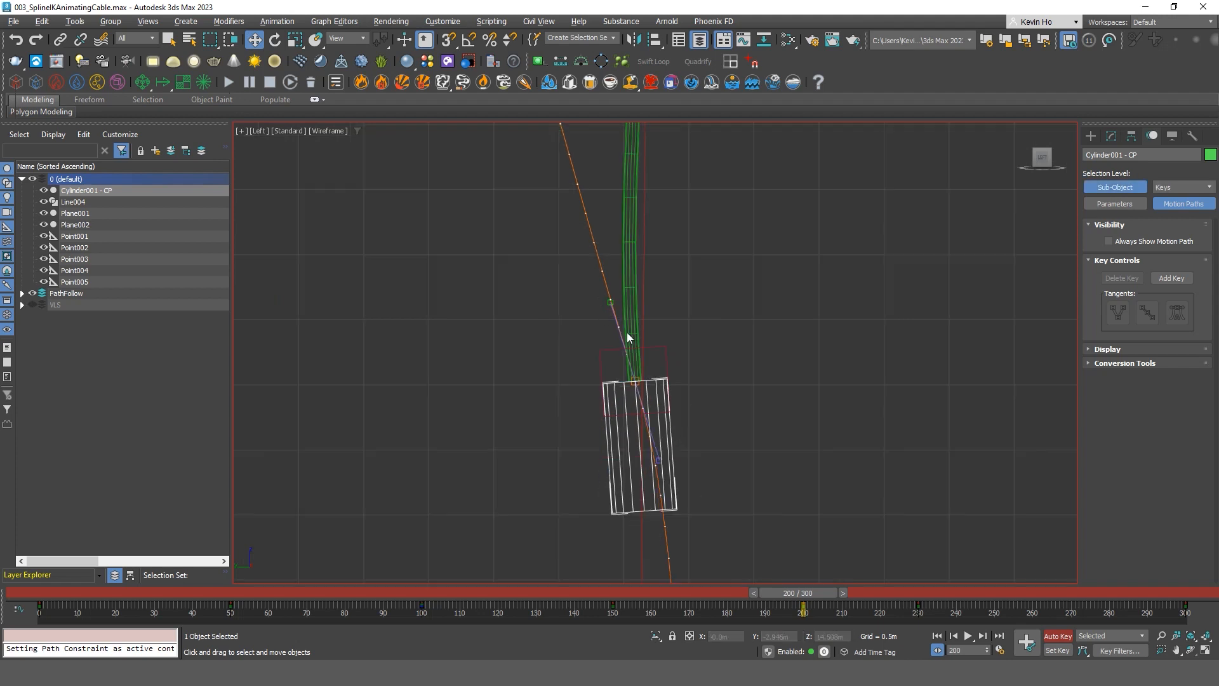
{"action": "left_click", "coordinate": [611, 300]}
{"action": "mouse_move", "coordinate": [634, 302]}
{"action": "left_mouse_down"}
{"action": "mouse_move", "coordinate": [669, 302]}
{"action": "mouse_move", "coordinate": [656, 298]}
{"action": "left_mouse_up"}
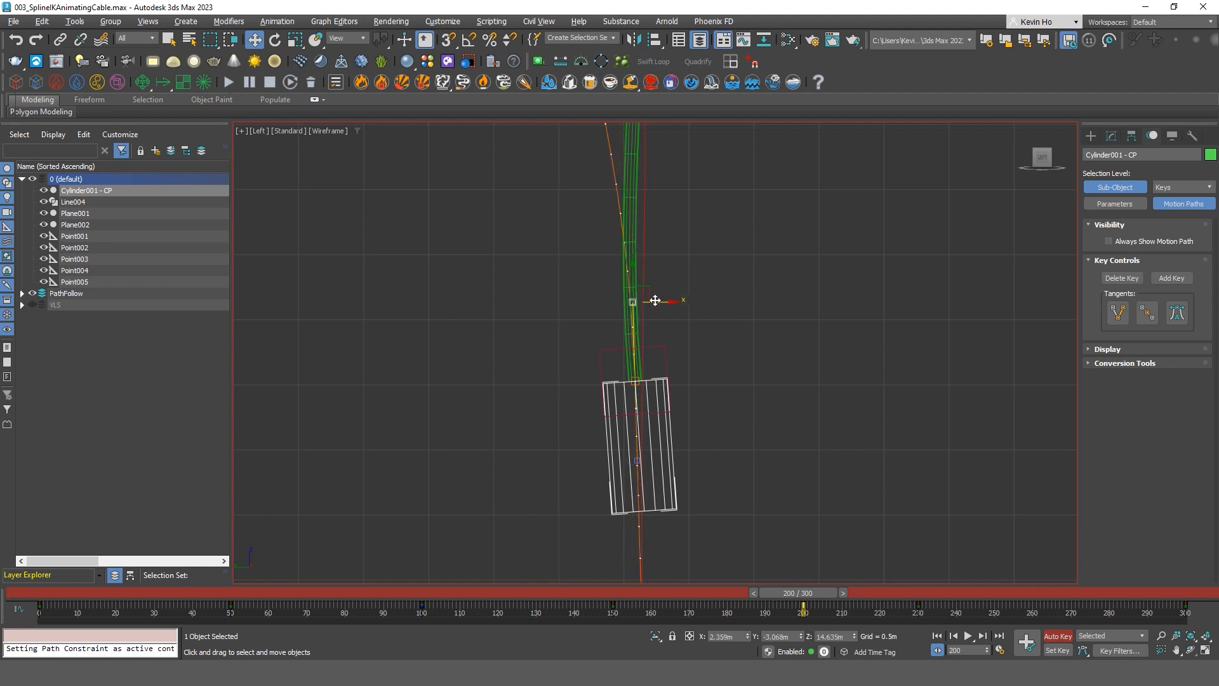
Nudge the cylinder at frame 200 to Y -3.14 m and rotate it about -4.15° to stand vertical.
{"action": "key", "text": "ctrl+b"}
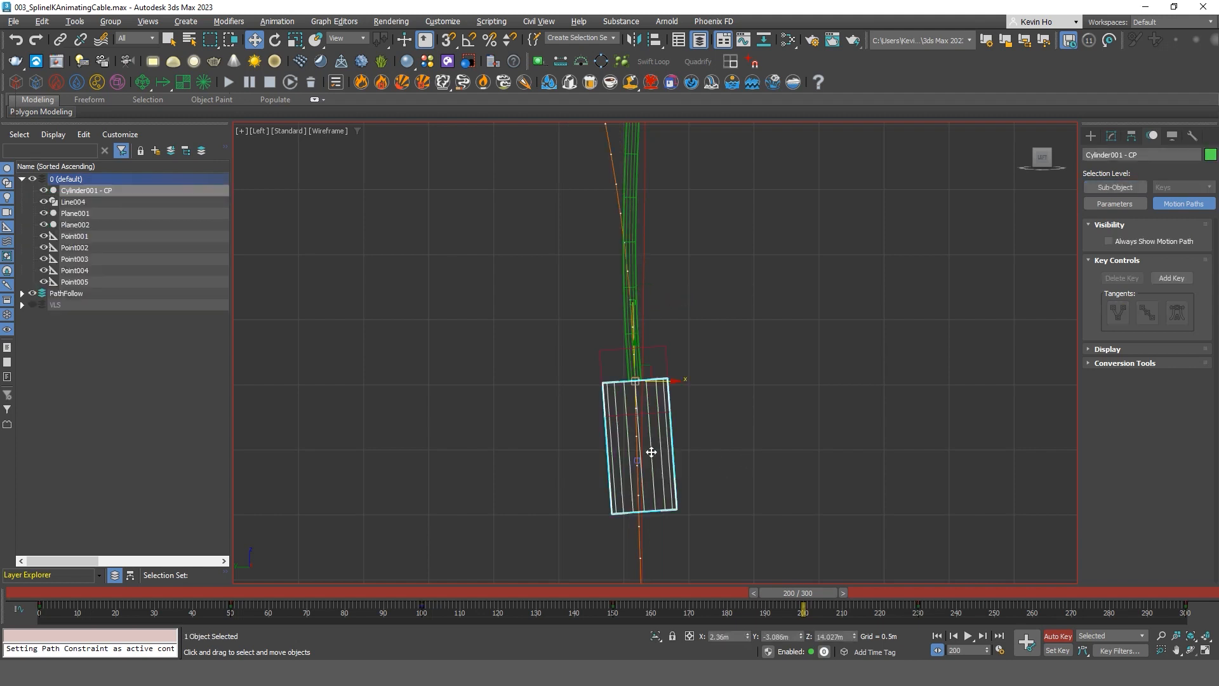
{"action": "left_click_drag", "start_coordinate": [658, 368], "coordinate": [659, 375]}
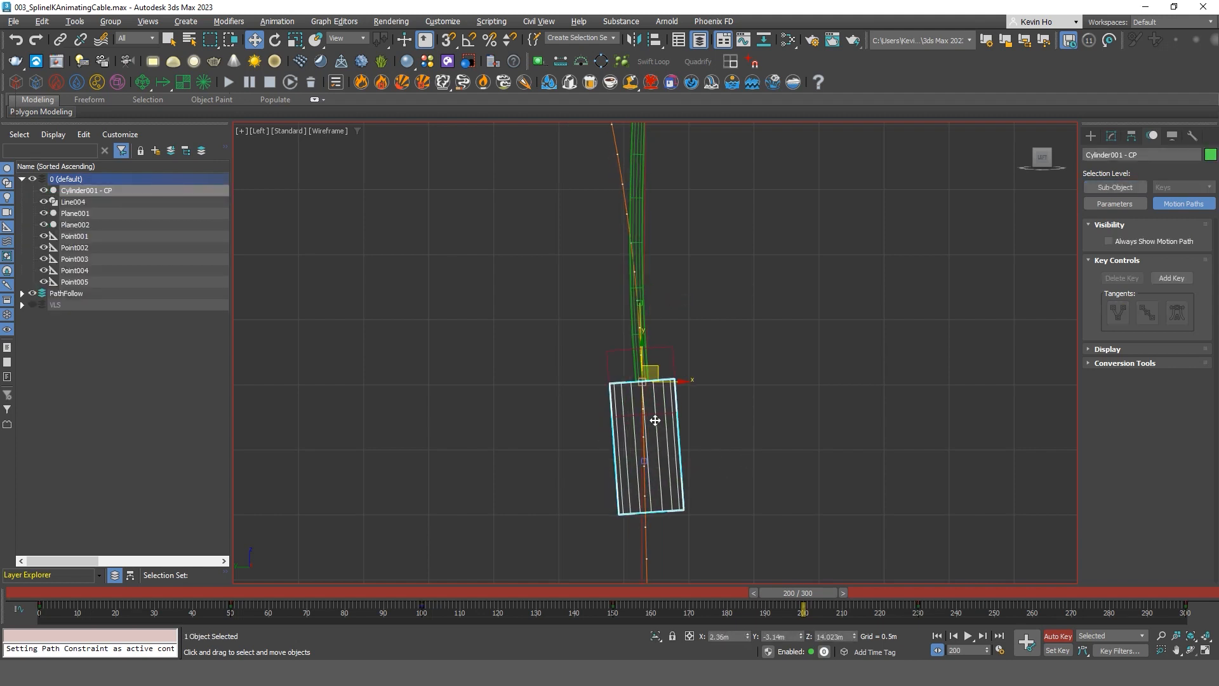
{"action": "key", "text": "e"}
{"action": "left_click_drag", "start_coordinate": [679, 373], "coordinate": [681, 374]}
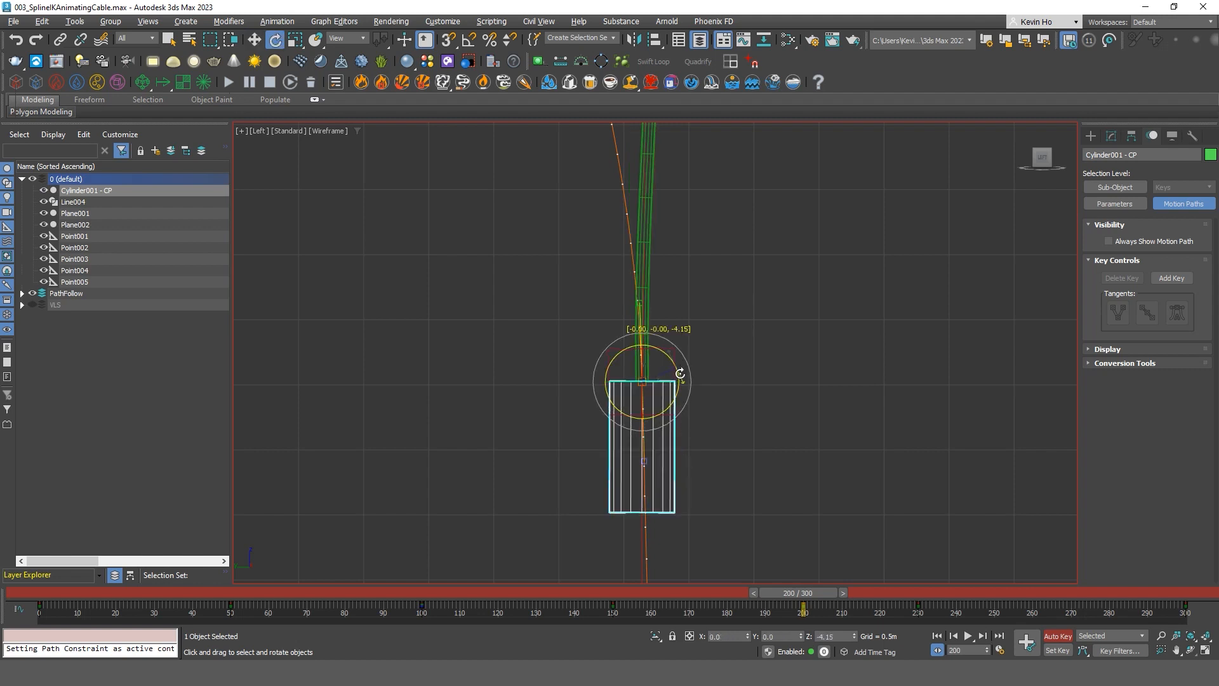
{"action": "scroll", "coordinate": [642, 302], "scroll_direction": "up", "scroll_amount": 5}
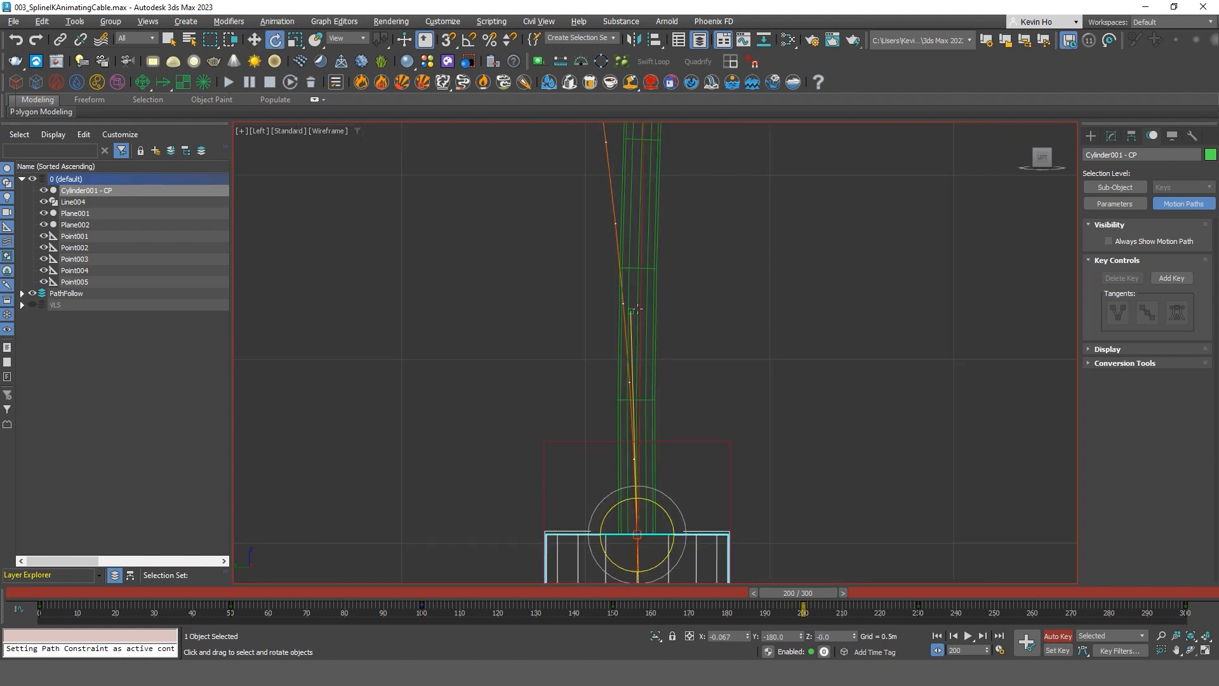
{"action": "left_click", "coordinate": [631, 311]}
{"action": "key", "text": "w"}
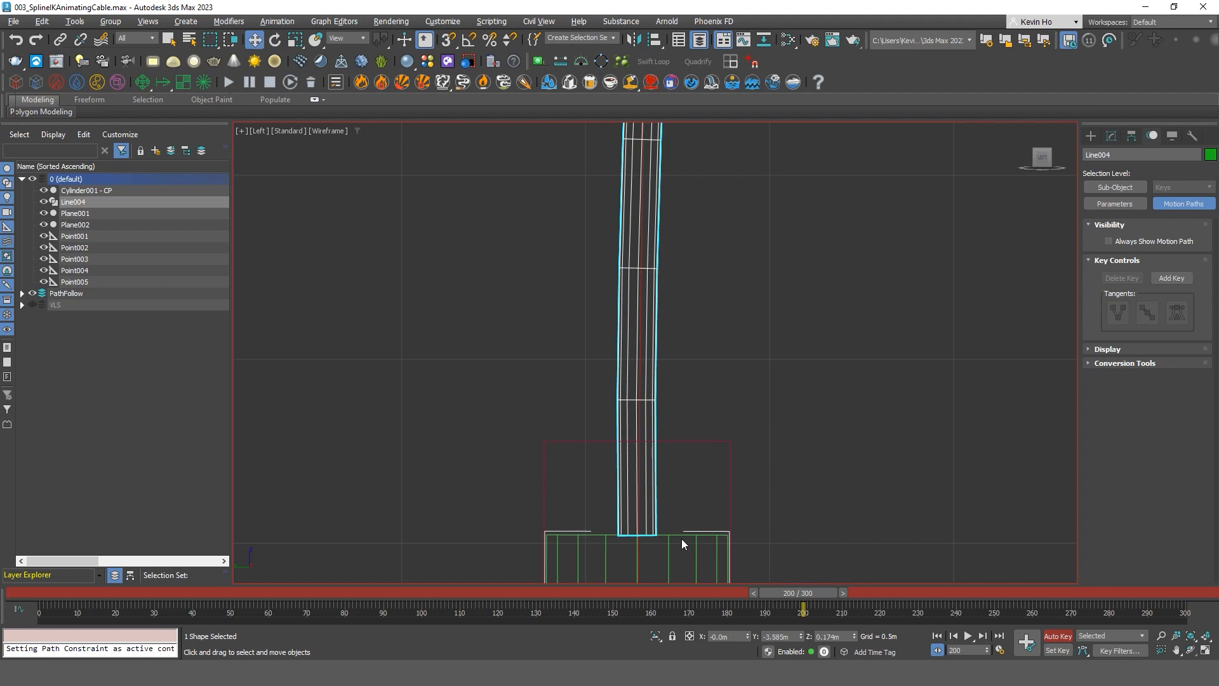
{"action": "middle_click_drag", "start_coordinate": [674, 436], "coordinate": [645, 346]}
{"action": "left_click", "coordinate": [639, 551]}
{"action": "scroll", "coordinate": [615, 235], "scroll_direction": "up", "scroll_amount": 5}
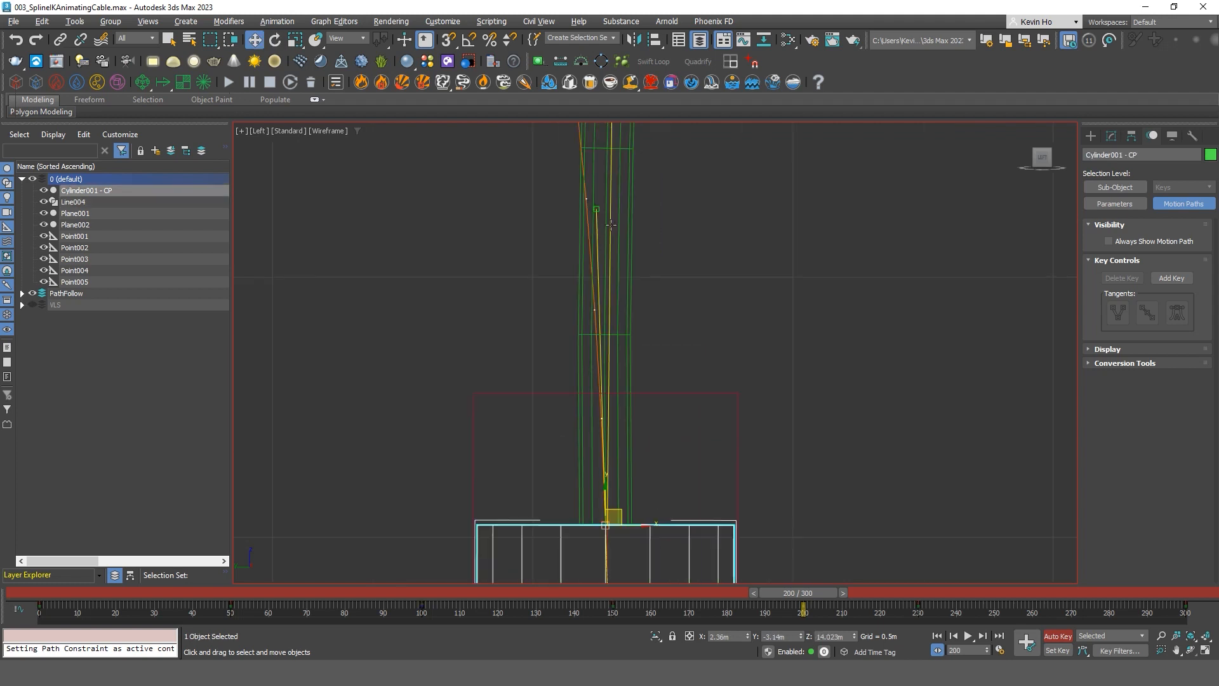
{"action": "left_click", "coordinate": [590, 203]}
{"action": "scroll", "coordinate": [638, 482], "scroll_direction": "down", "scroll_amount": 5}
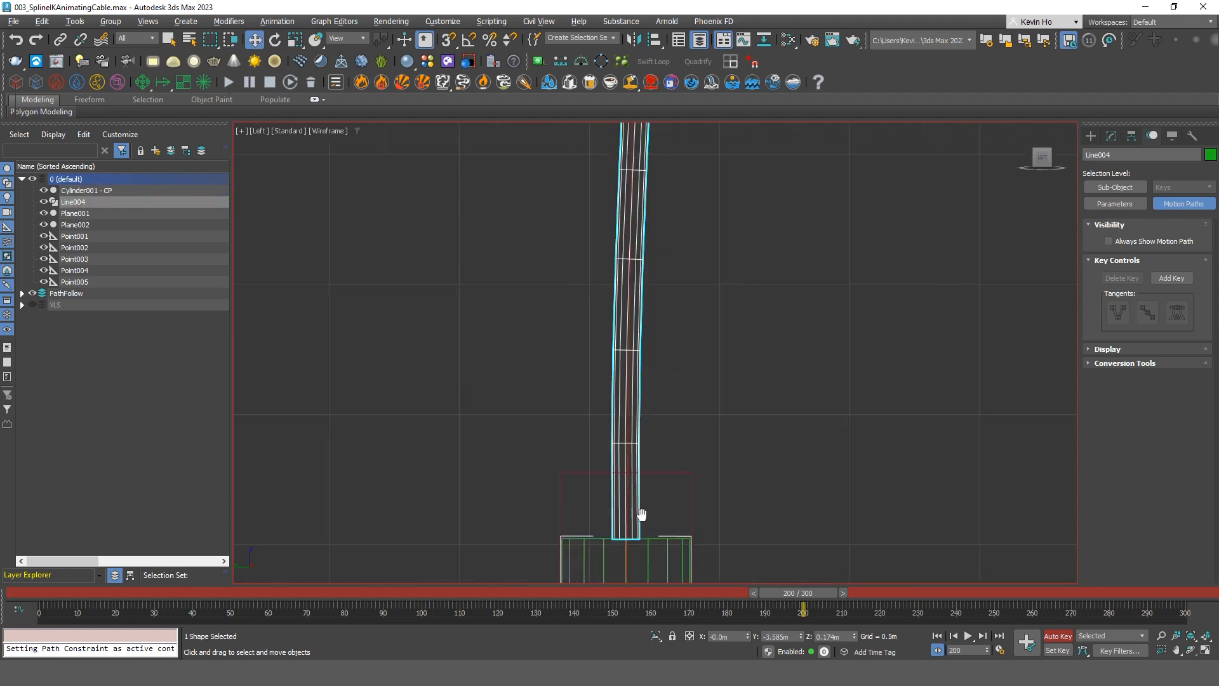
{"action": "left_click", "coordinate": [593, 476]}
Adjust the outgoing tangent handle of the frame 200 motion-path key inside the cylinder to about Y -3.13 m, Z 13.41 m.
{"action": "scroll", "coordinate": [531, 254], "scroll_direction": "up", "scroll_amount": 10}
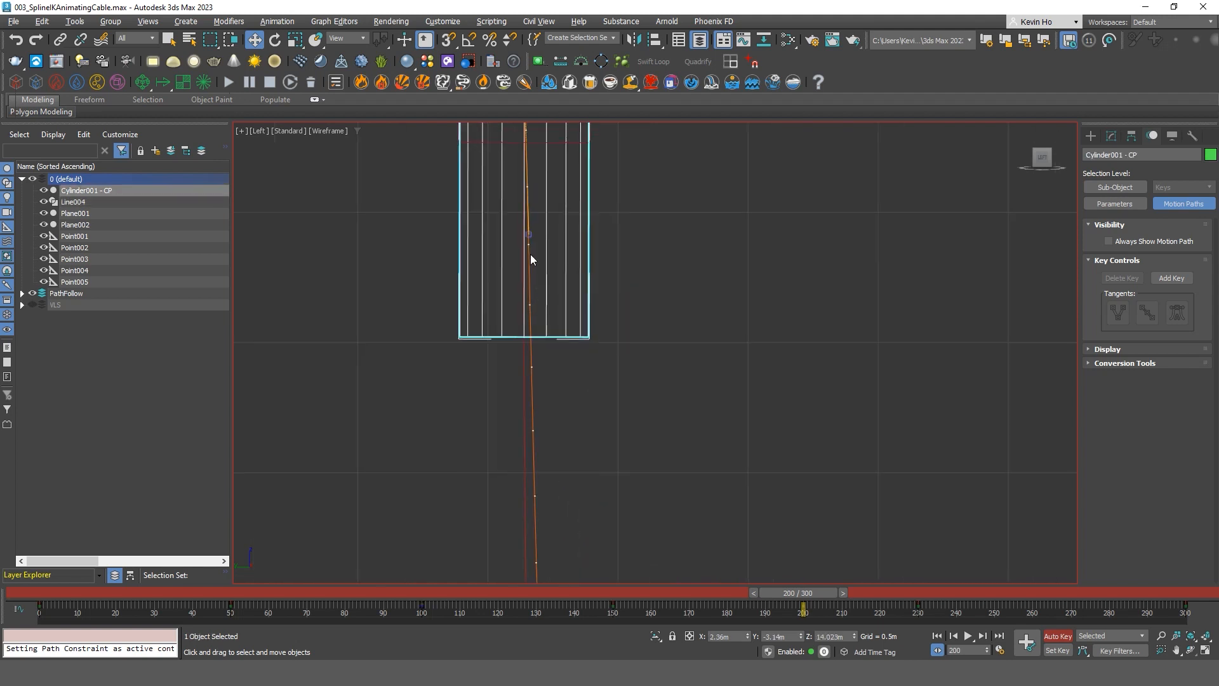
{"action": "key", "text": "1"}
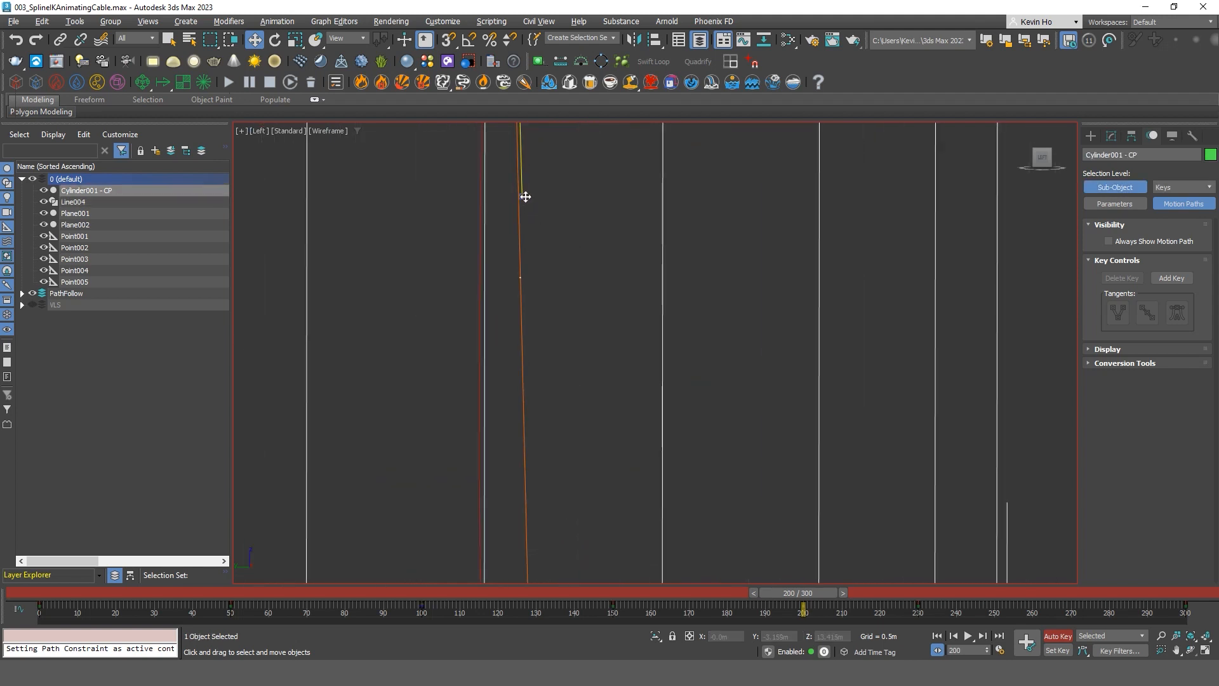
{"action": "scroll", "coordinate": [572, 263], "scroll_direction": "down", "scroll_amount": 8}
{"action": "scroll", "coordinate": [603, 277], "scroll_direction": "down", "scroll_amount": 2}
{"action": "middle_click_drag", "start_coordinate": [604, 277], "coordinate": [619, 417]}
{"action": "scroll", "coordinate": [609, 389], "scroll_direction": "down", "scroll_amount": 4}
{"action": "scroll", "coordinate": [620, 417], "scroll_direction": "up", "scroll_amount": 2}
{"action": "left_click_drag", "start_coordinate": [619, 396], "coordinate": [614, 403]}
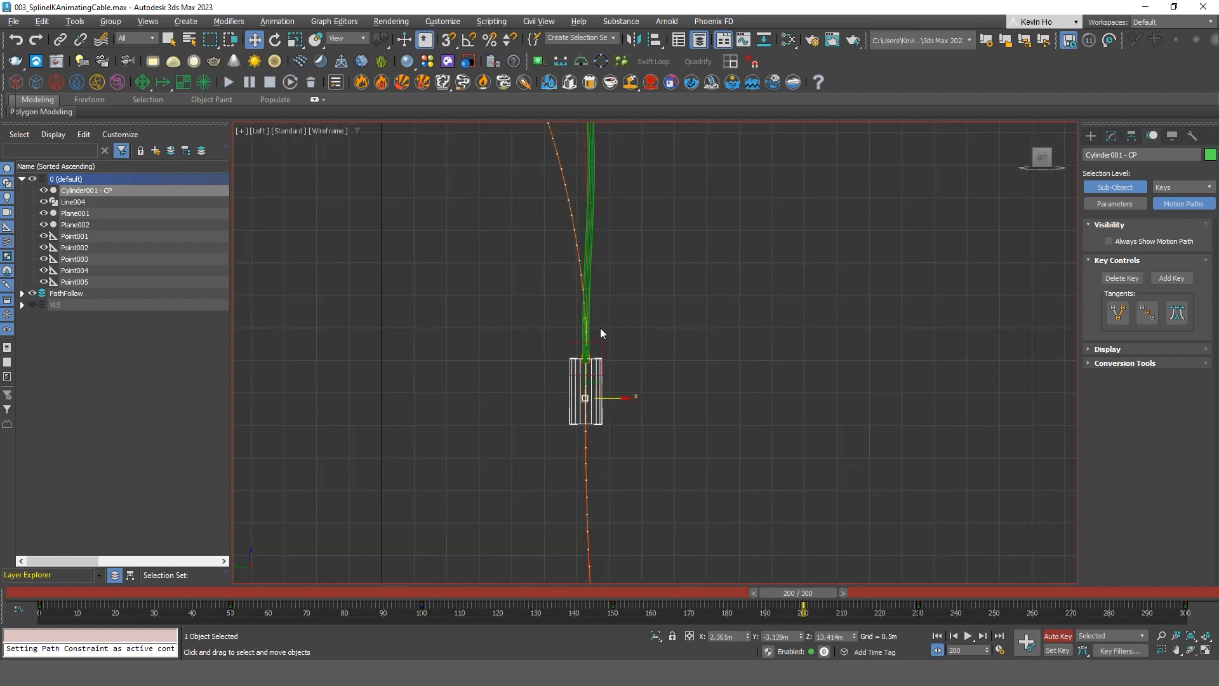
{"action": "scroll", "coordinate": [603, 327], "scroll_direction": "down", "scroll_amount": 3}
{"action": "middle_click_drag", "start_coordinate": [598, 235], "coordinate": [607, 365]}
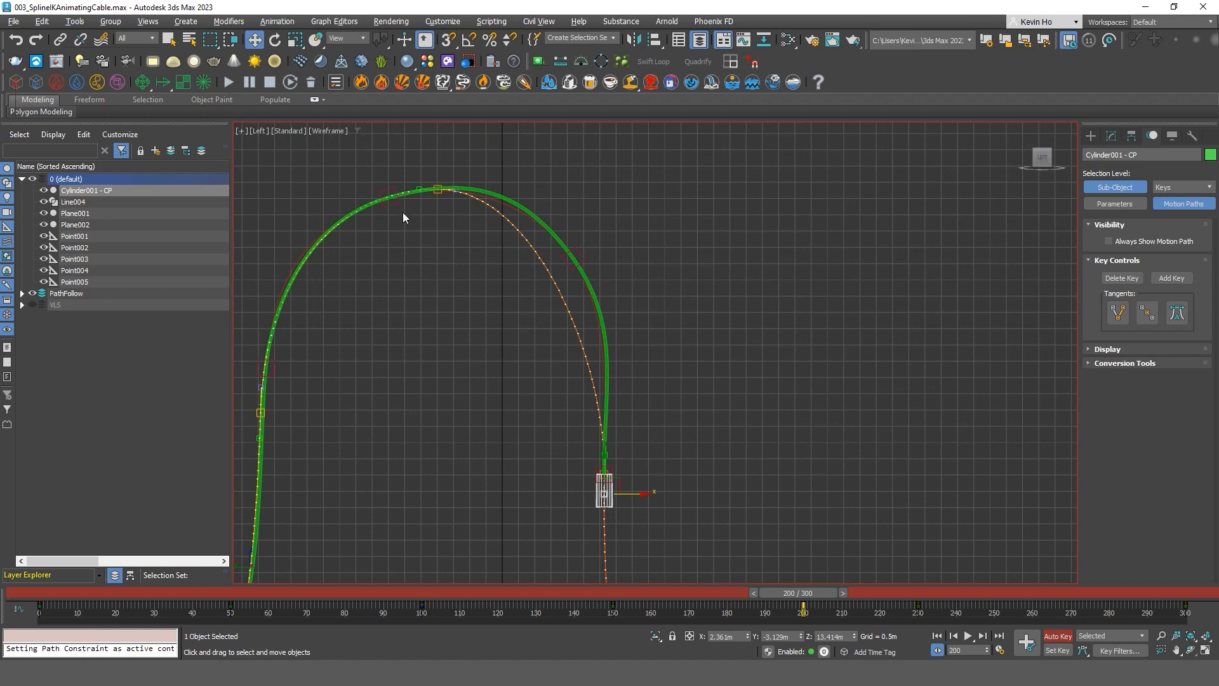
{"action": "middle_click_drag", "start_coordinate": [460, 224], "coordinate": [464, 263]}
{"action": "scroll", "coordinate": [464, 263], "scroll_direction": "up", "scroll_amount": 3}
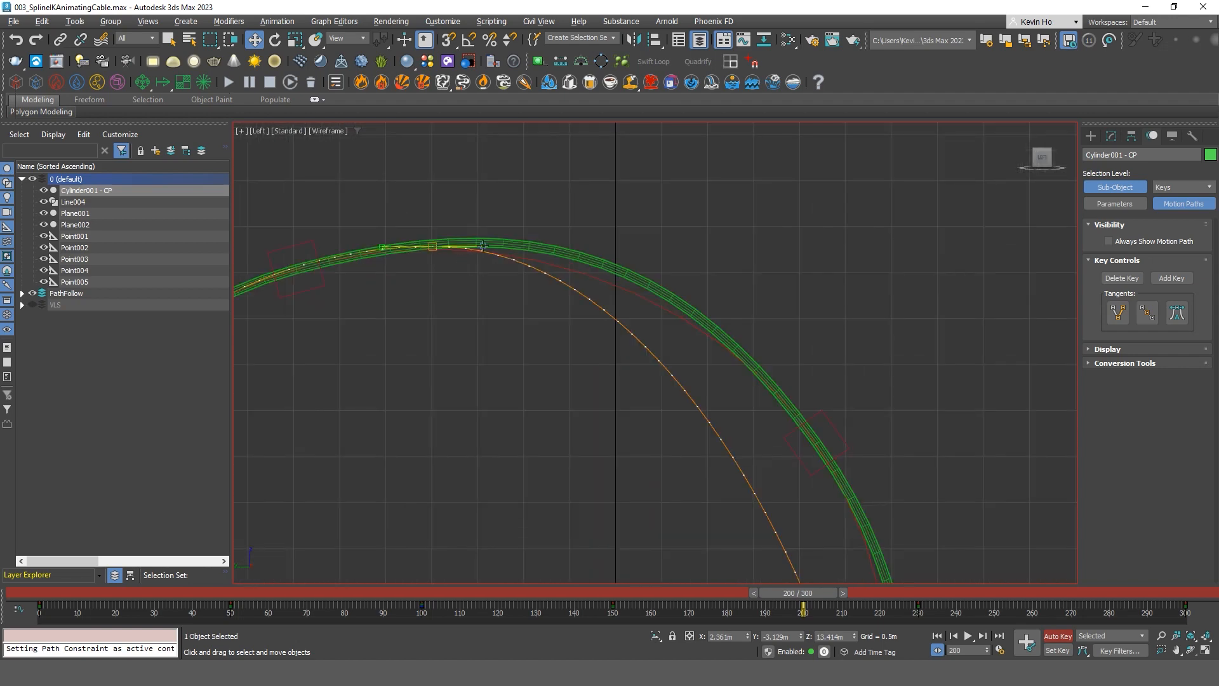
{"action": "scroll", "coordinate": [534, 298], "scroll_direction": "down", "scroll_amount": 5}
{"action": "middle_click_drag", "start_coordinate": [666, 408], "coordinate": [660, 374]}
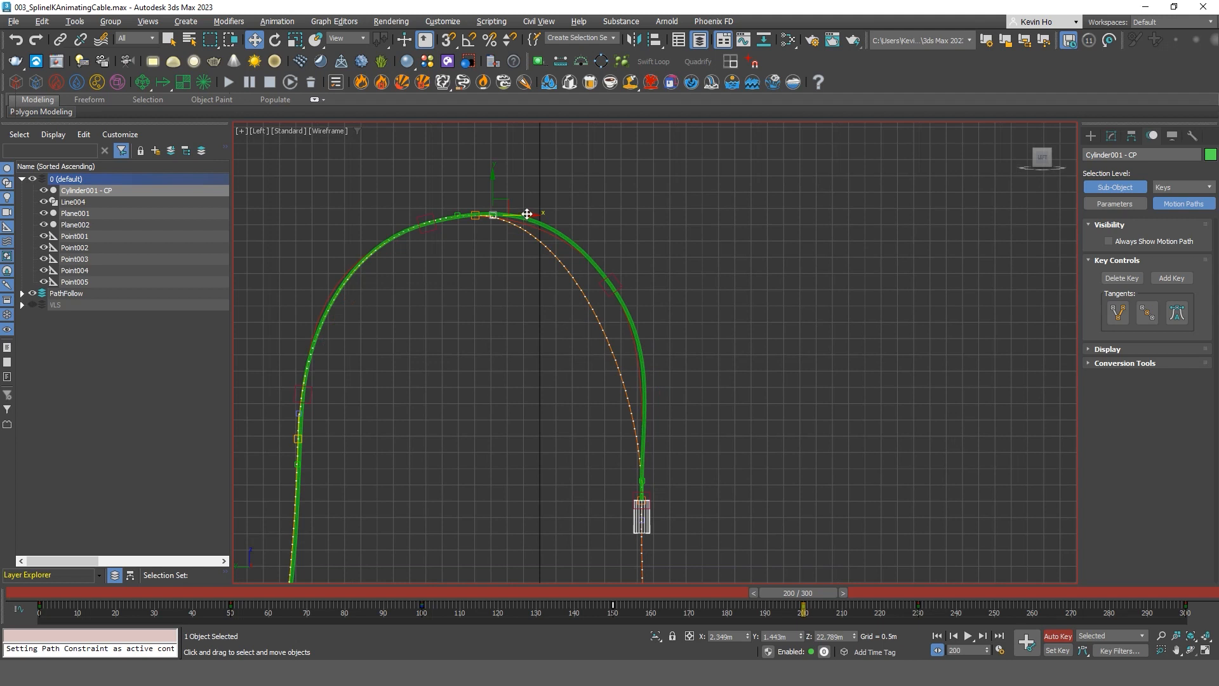
At frame 170, move the cylinder outward onto the guide curve, to about Y -2.11 m, Z 20.74 m, and align its rotation.
{"action": "left_click_drag", "start_coordinate": [794, 591], "coordinate": [683, 603]}
{"action": "key", "text": "w"}
{"action": "key", "text": "ctrl+b"}
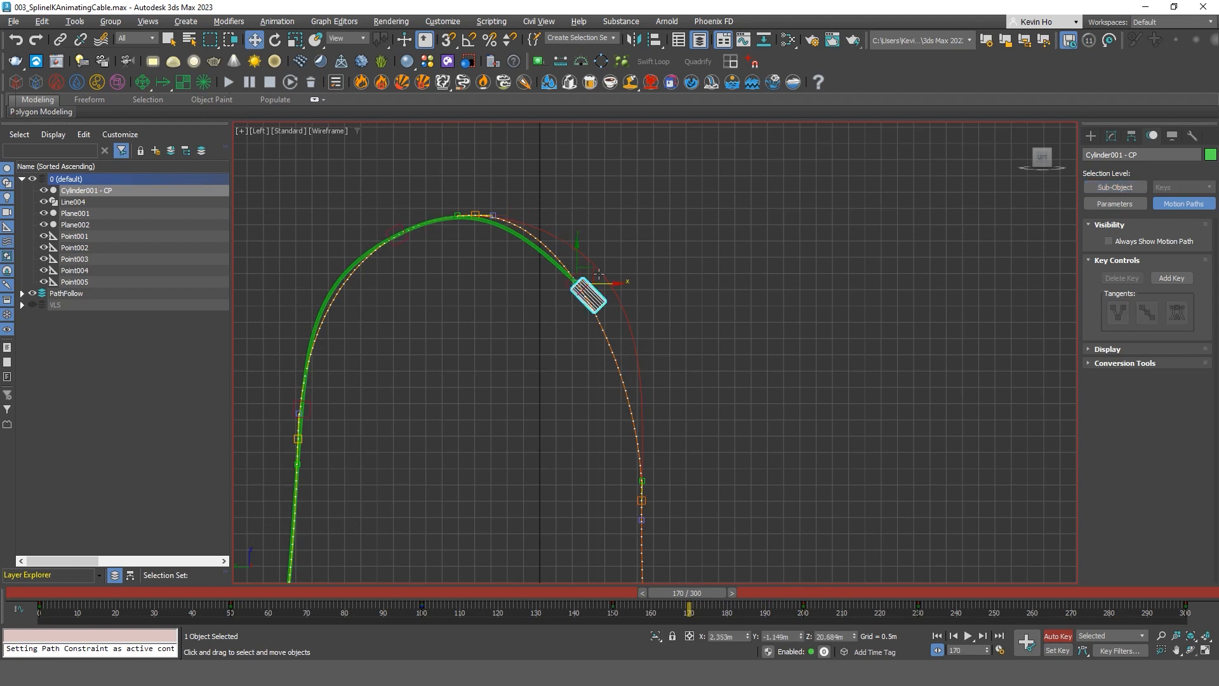
{"action": "left_click_drag", "start_coordinate": [598, 274], "coordinate": [648, 334]}
{"action": "scroll", "coordinate": [611, 254], "scroll_direction": "up", "scroll_amount": 5}
{"action": "scroll", "coordinate": [619, 350], "scroll_direction": "down", "scroll_amount": 3}
{"action": "scroll", "coordinate": [640, 405], "scroll_direction": "down", "scroll_amount": 2}
{"action": "key", "text": "e"}
{"action": "scroll", "coordinate": [604, 334], "scroll_direction": "up", "scroll_amount": 3}
{"action": "key", "text": "w"}
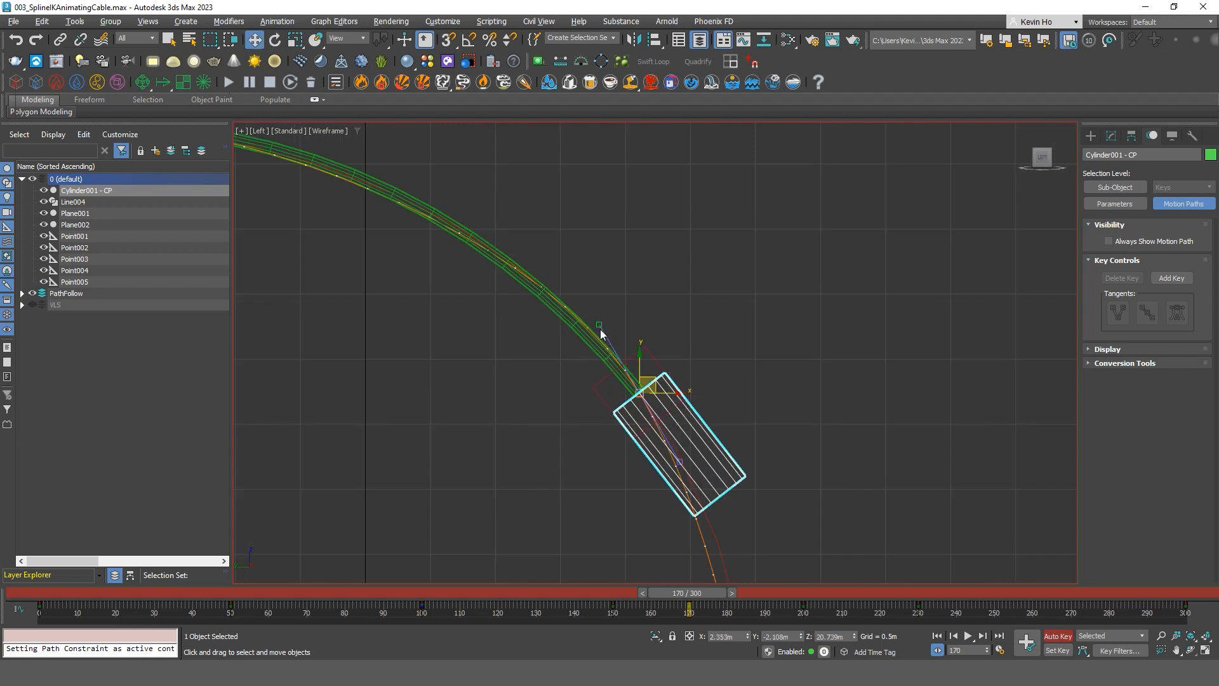
Adjust the outgoing tangent handle of the cylinder's frame 170 motion-path key to about Y -2.50 m, Z 20.21 m.
{"action": "left_click", "coordinate": [600, 318]}
{"action": "scroll", "coordinate": [702, 440], "scroll_direction": "up", "scroll_amount": 2}
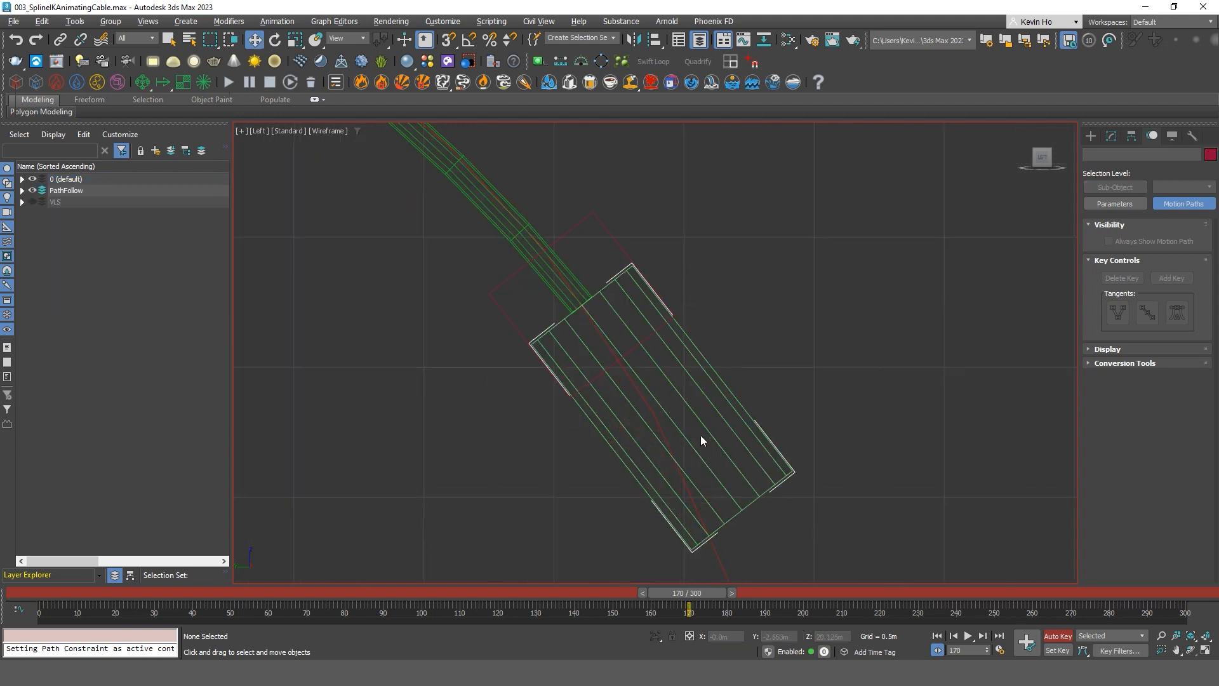
{"action": "left_click", "coordinate": [703, 426]}
{"action": "key", "text": "1"}
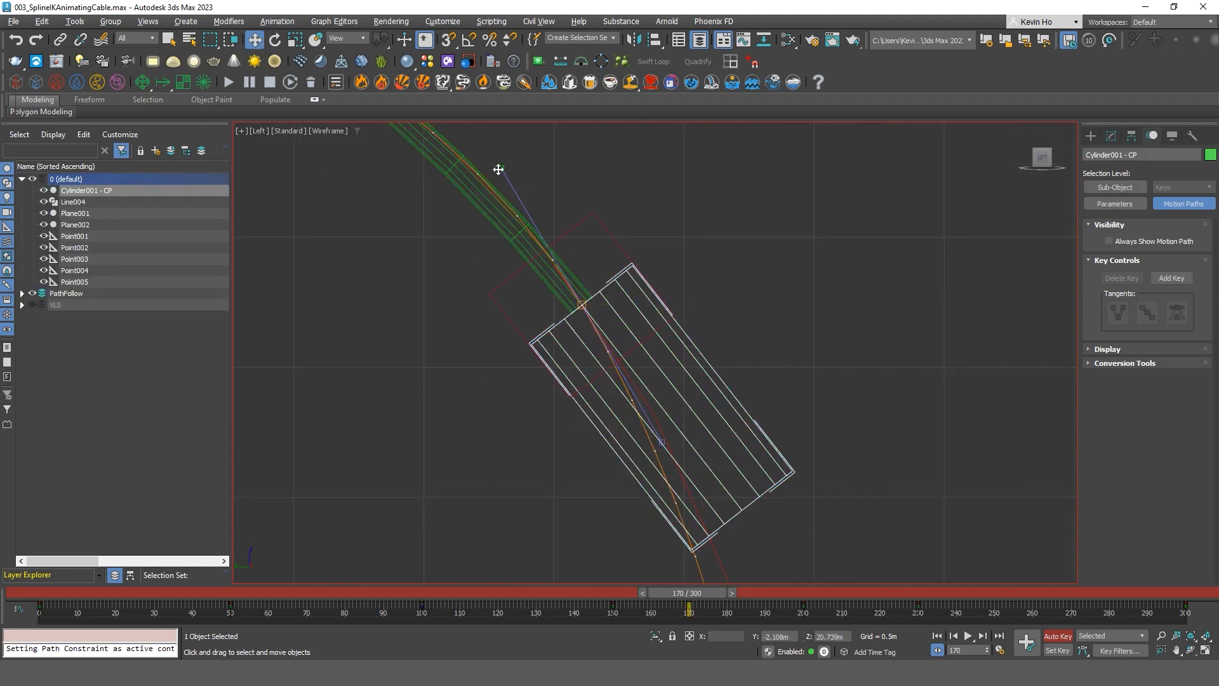
{"action": "scroll", "coordinate": [661, 439], "scroll_direction": "up", "scroll_amount": 3}
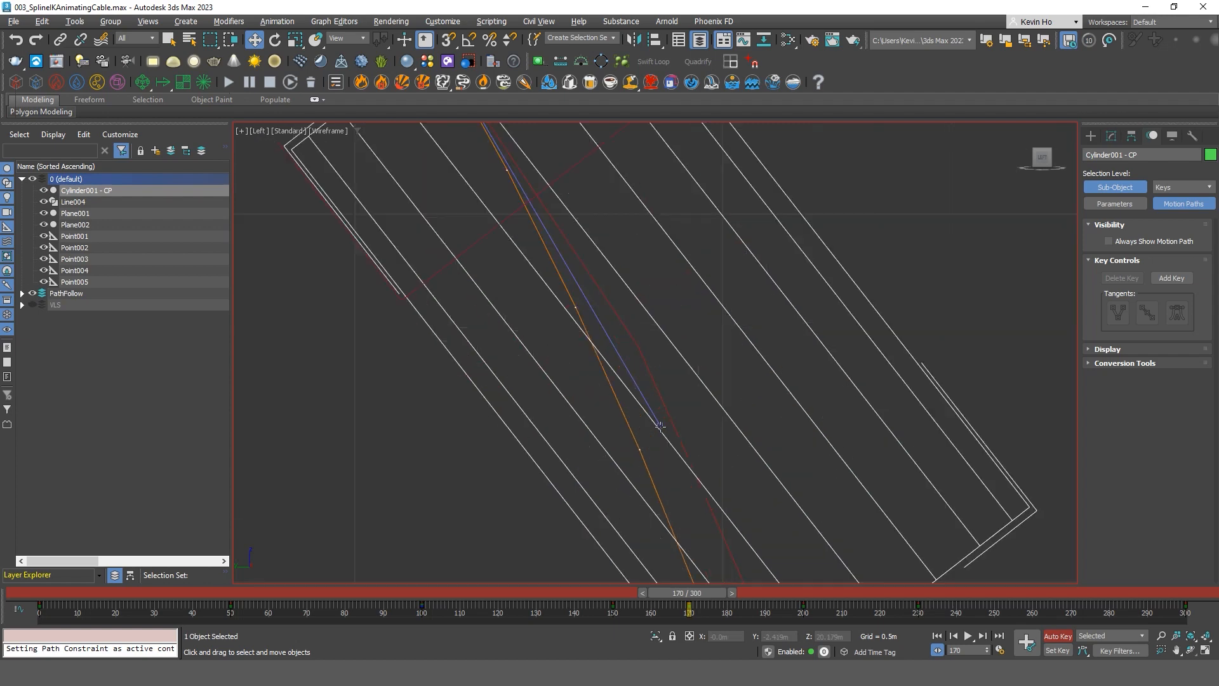
{"action": "scroll", "coordinate": [660, 423], "scroll_direction": "down", "scroll_amount": 6}
{"action": "middle_click_drag", "start_coordinate": [698, 470], "coordinate": [608, 305]}
{"action": "left_click_drag", "start_coordinate": [612, 301], "coordinate": [621, 300]}
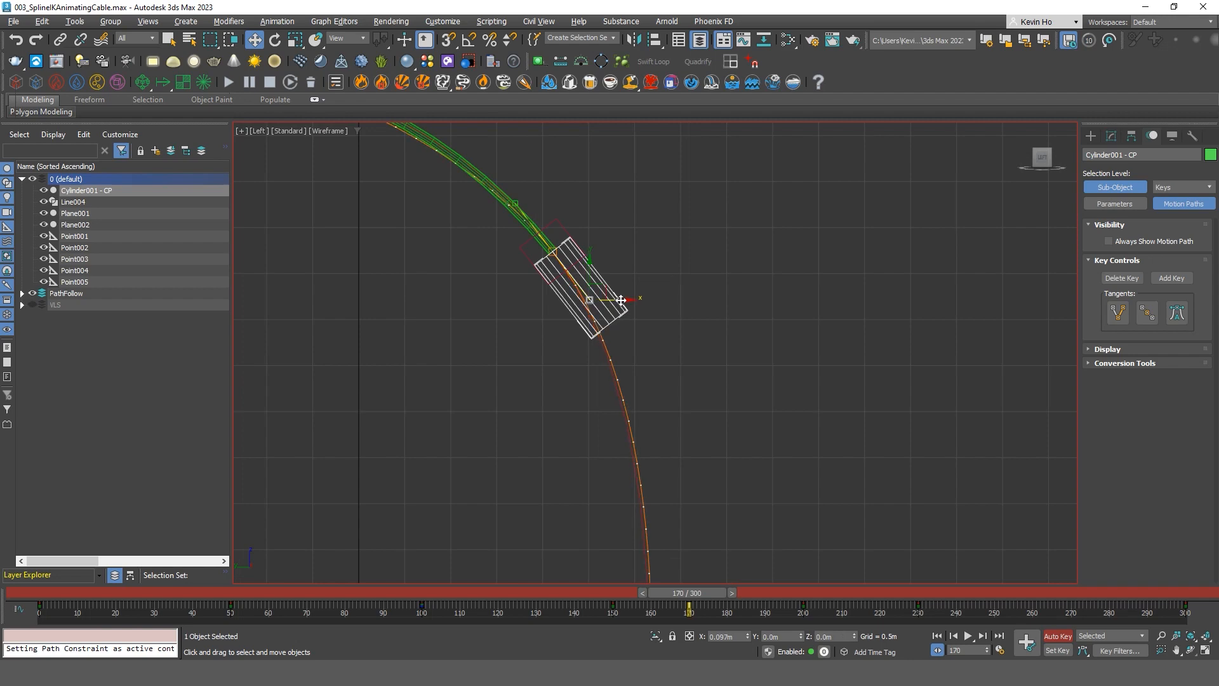
{"action": "middle_click_drag", "start_coordinate": [591, 299], "coordinate": [744, 400]}
{"action": "scroll", "coordinate": [613, 400], "scroll_direction": "down", "scroll_amount": 1}
{"action": "scroll", "coordinate": [614, 417], "scroll_direction": "down", "scroll_amount": 2}
{"action": "middle_click_drag", "start_coordinate": [821, 486], "coordinate": [739, 430]}
{"action": "scroll", "coordinate": [739, 430], "scroll_direction": "down", "scroll_amount": 1}
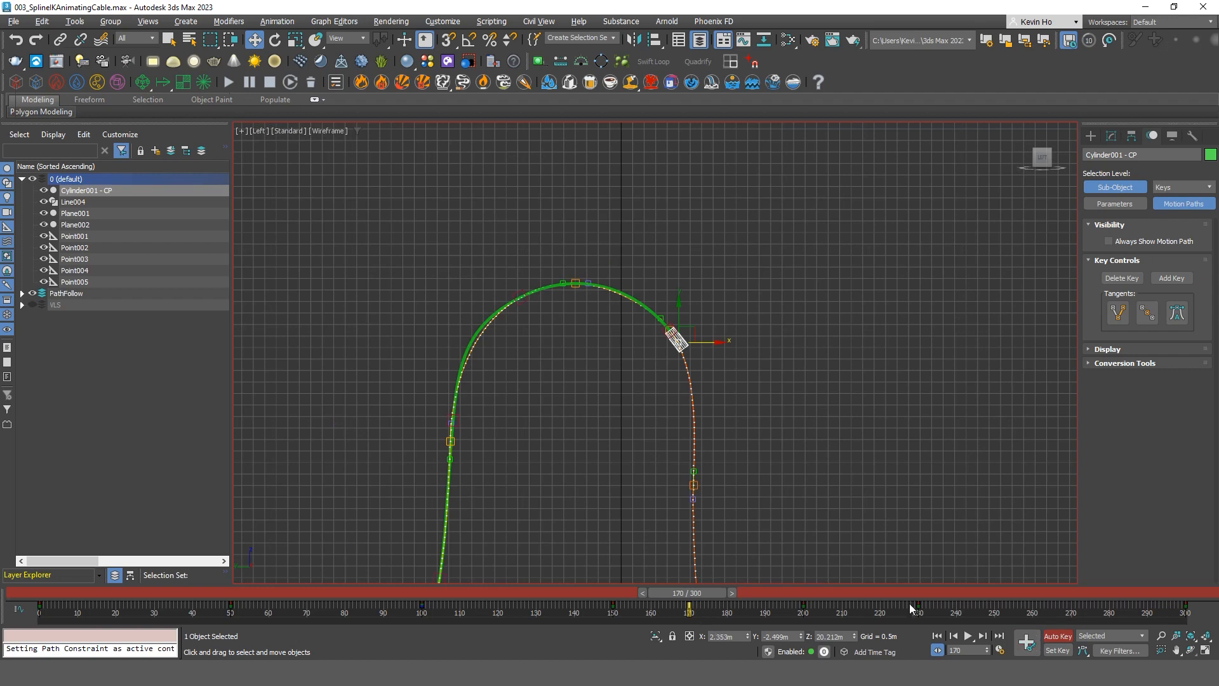
At frame 170, rotate the cylinder slightly steeper and nudge it to about Y -2.14 m, Z 20.71 m.
{"action": "left_click_drag", "start_coordinate": [699, 591], "coordinate": [689, 614]}
{"action": "key", "text": "w"}
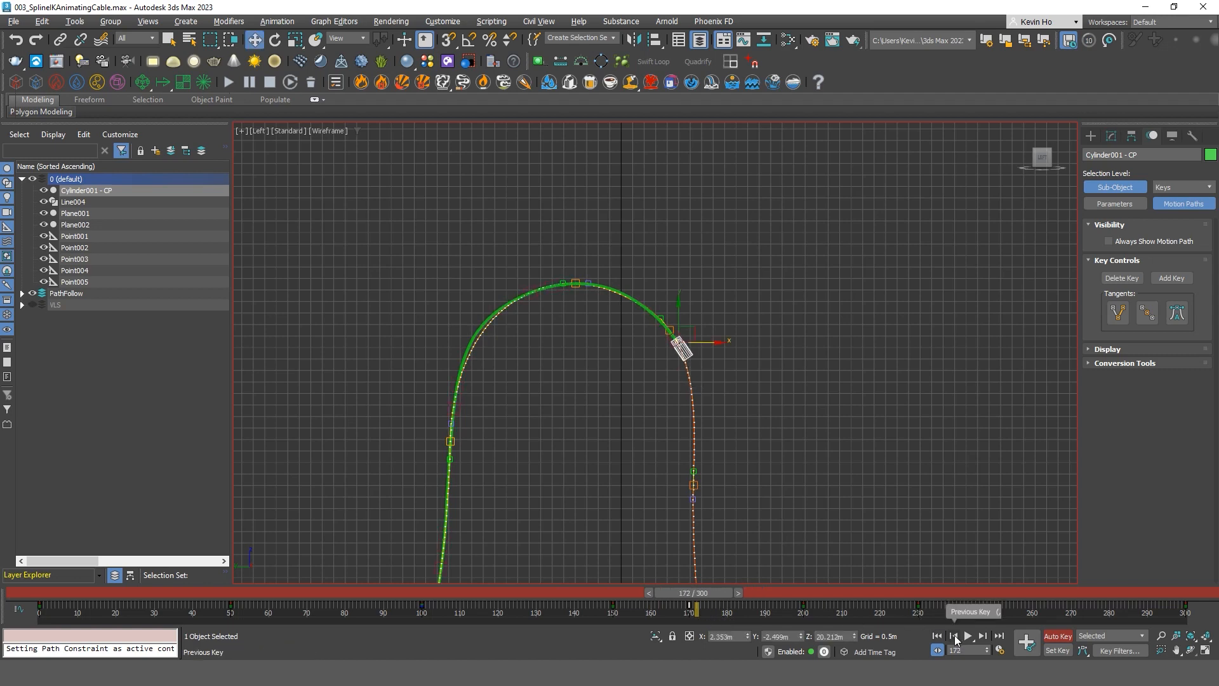
{"action": "scroll", "coordinate": [653, 326], "scroll_direction": "up", "scroll_amount": 5}
{"action": "key", "text": "e"}
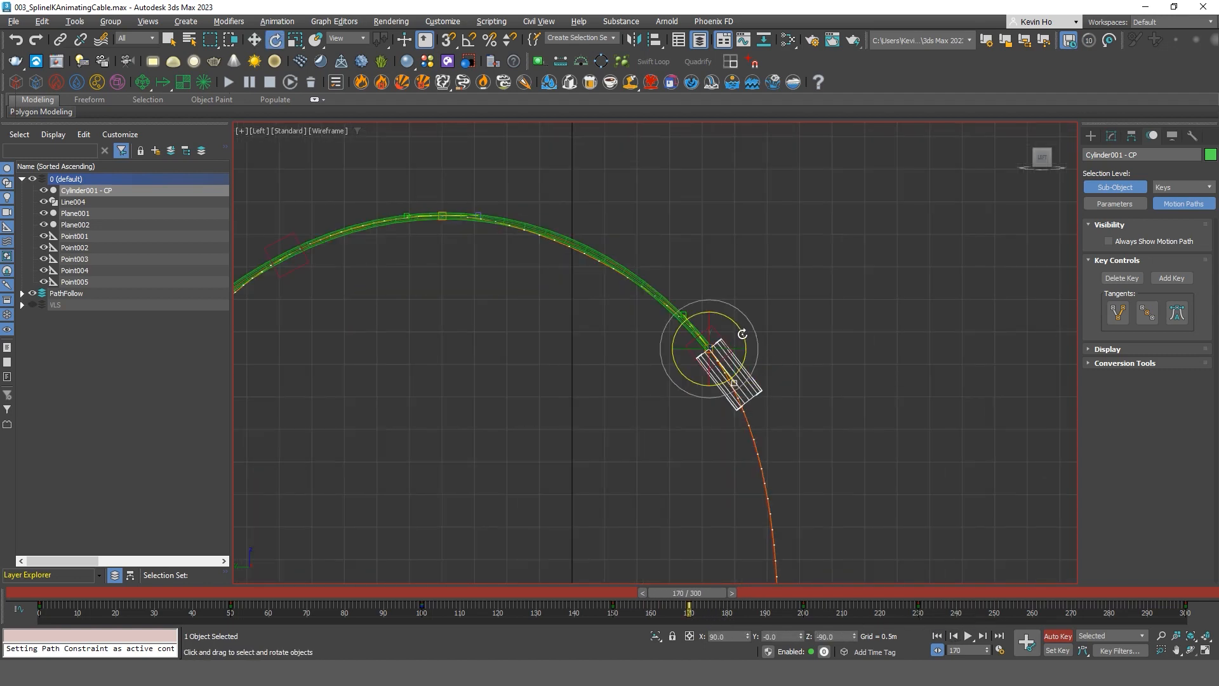
{"action": "left_click", "coordinate": [754, 392]}
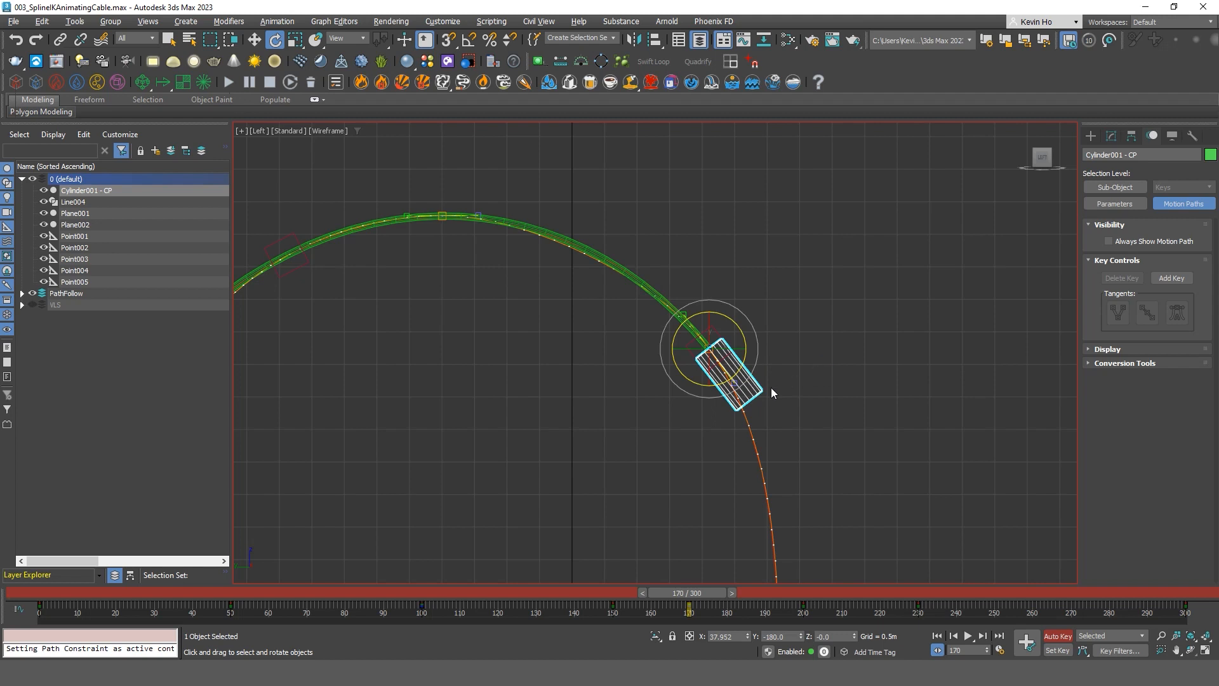
{"action": "left_click_drag", "start_coordinate": [736, 324], "coordinate": [724, 340]}
{"action": "key", "text": "w"}
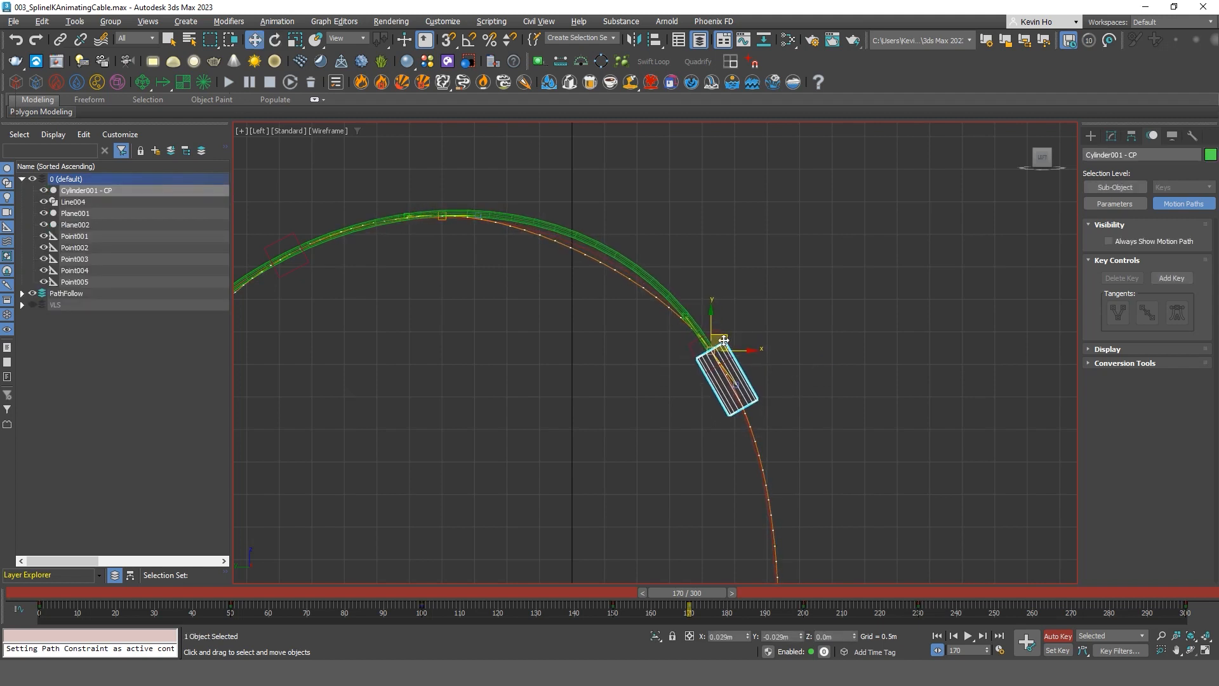
Realign the outgoing tangent handle of the frame 170 key with the cylinder's axis, at about Y -2.51 m, Z 20.12 m.
{"action": "left_click", "coordinate": [684, 315]}
{"action": "scroll", "coordinate": [727, 344], "scroll_direction": "up", "scroll_amount": 6}
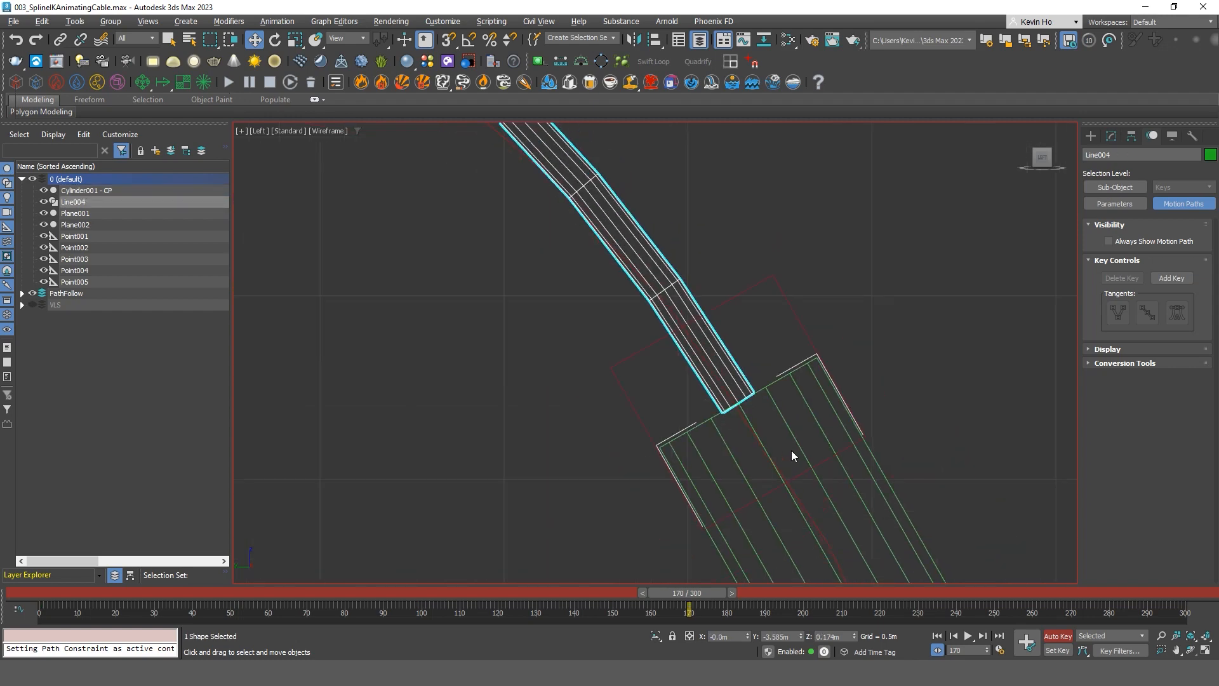
{"action": "left_click", "coordinate": [794, 438]}
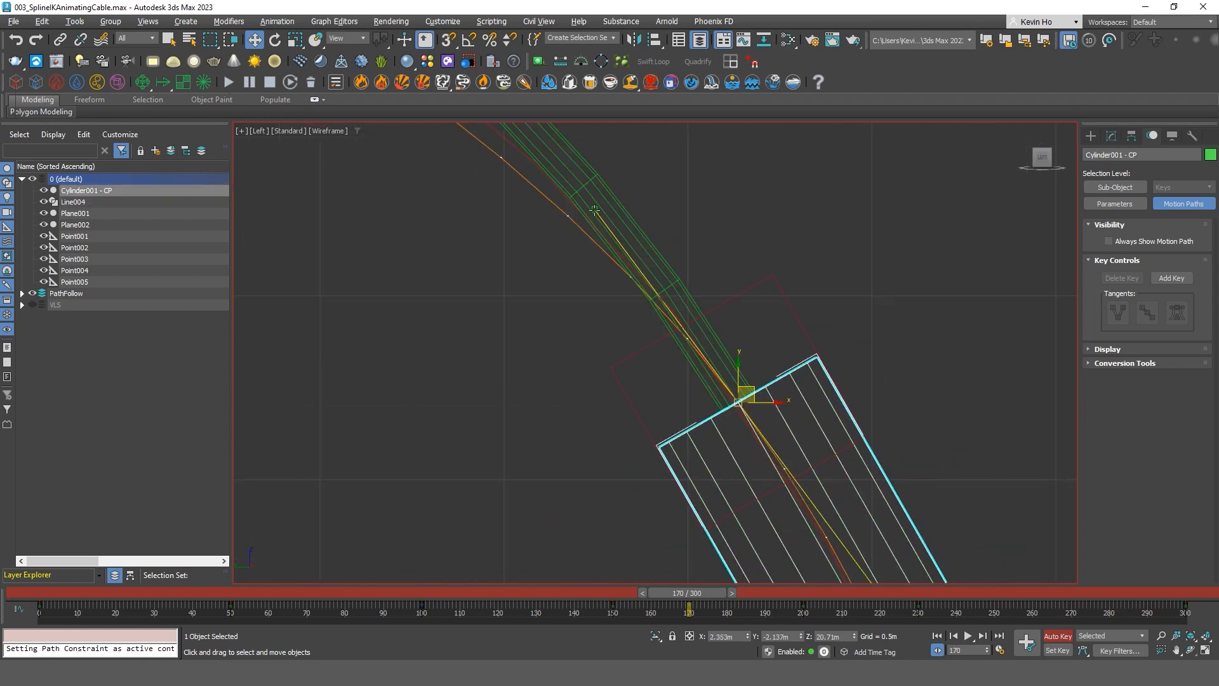
{"action": "left_click", "coordinate": [593, 209]}
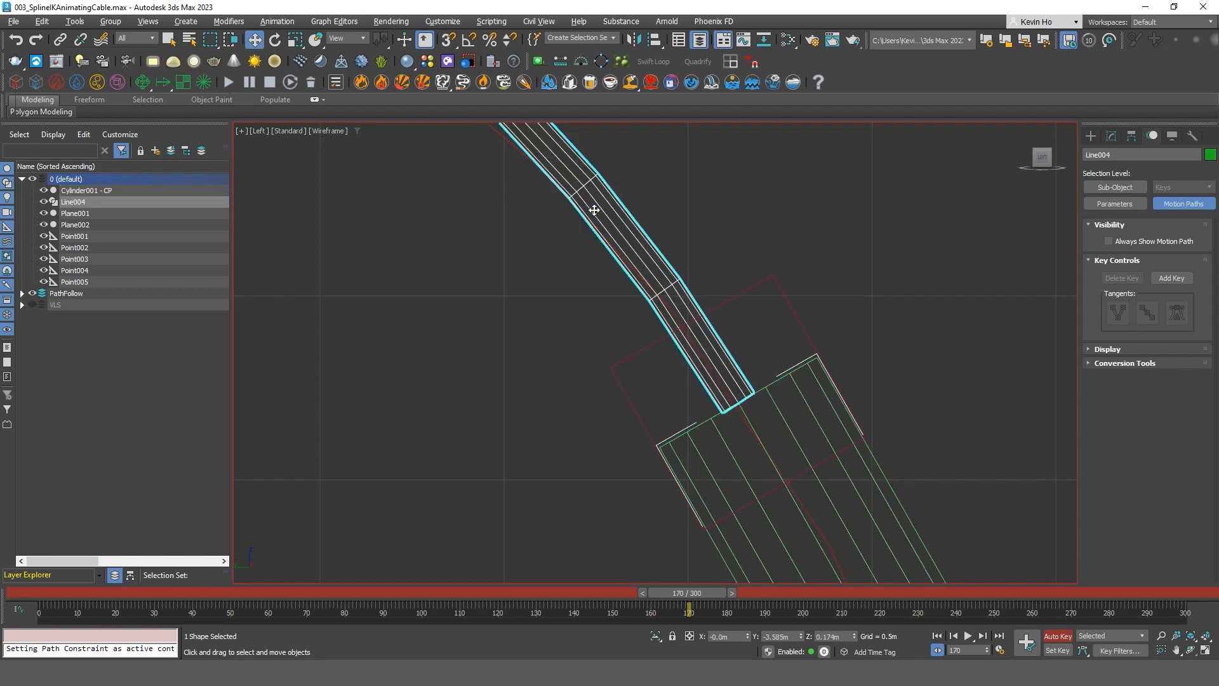
{"action": "left_click", "coordinate": [785, 423]}
{"action": "key", "text": "z"}
{"action": "key", "text": "1"}
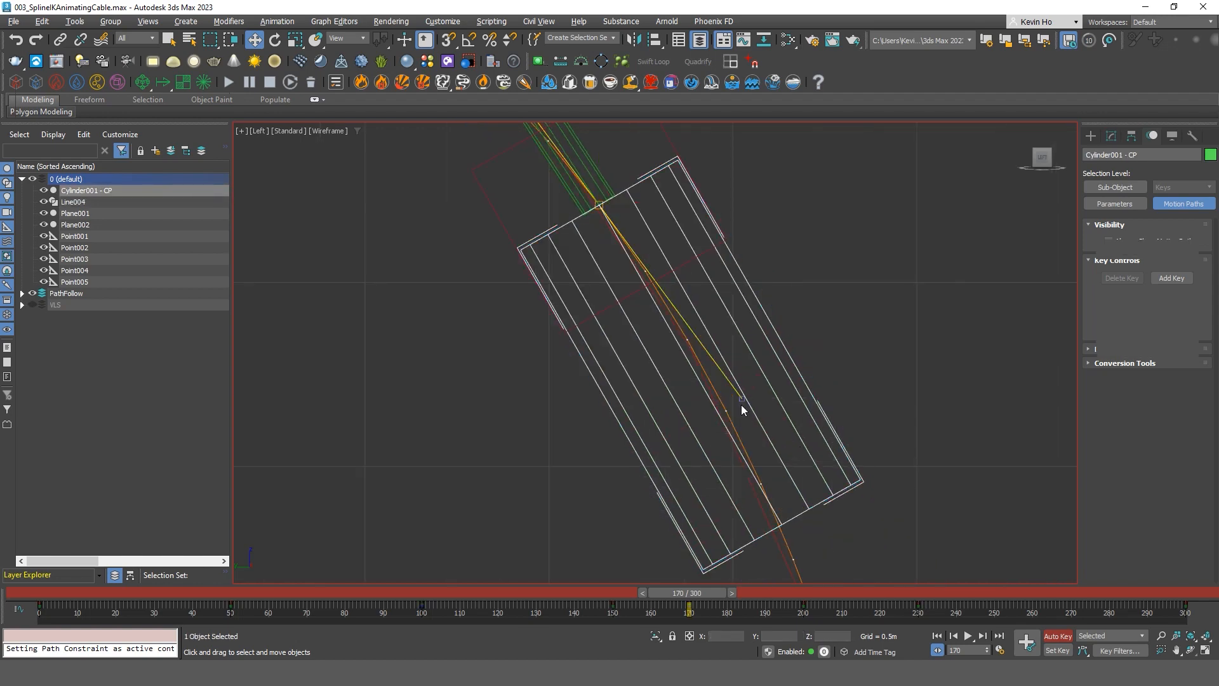
{"action": "left_click", "coordinate": [740, 400]}
{"action": "scroll", "coordinate": [742, 402], "scroll_direction": "down", "scroll_amount": 3}
{"action": "mouse_move", "coordinate": [765, 391]}
{"action": "left_mouse_down"}
{"action": "mouse_move", "coordinate": [754, 379]}
{"action": "mouse_move", "coordinate": [762, 403]}
{"action": "left_mouse_up"}
{"action": "scroll", "coordinate": [731, 392], "scroll_direction": "down", "scroll_amount": 2}
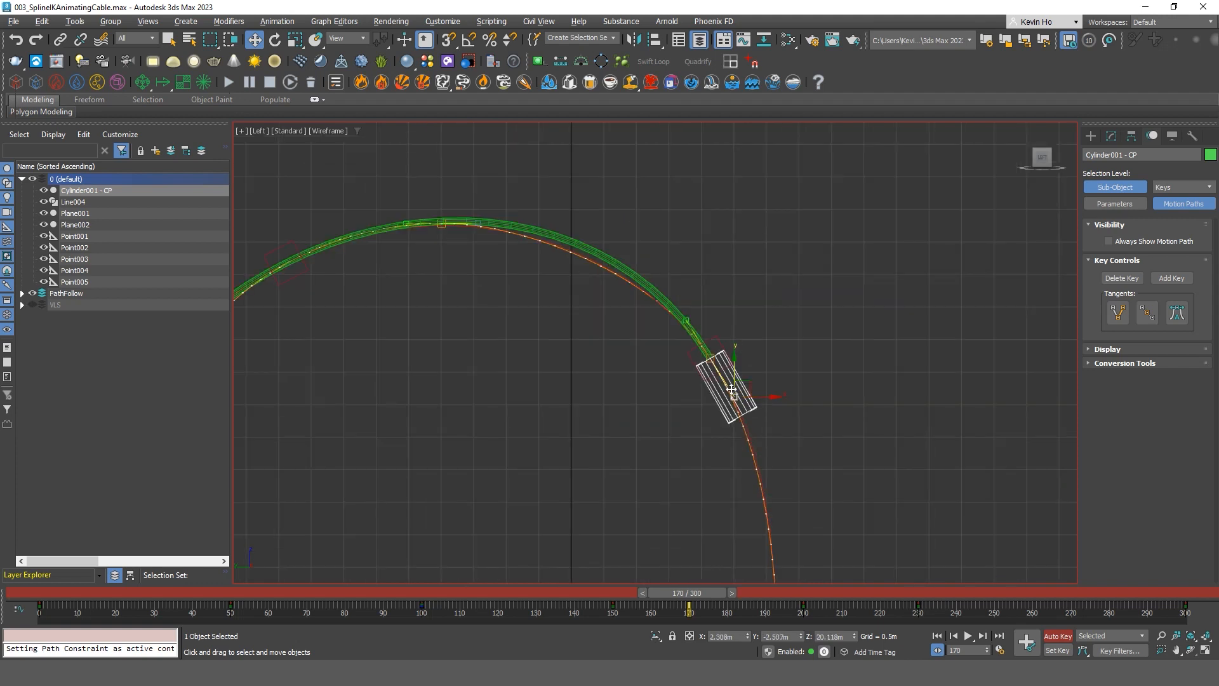
Scrub from frame 170 to 177 and back to check the cable arc against the motion path.
{"action": "middle_click_drag", "start_coordinate": [719, 374], "coordinate": [801, 404]}
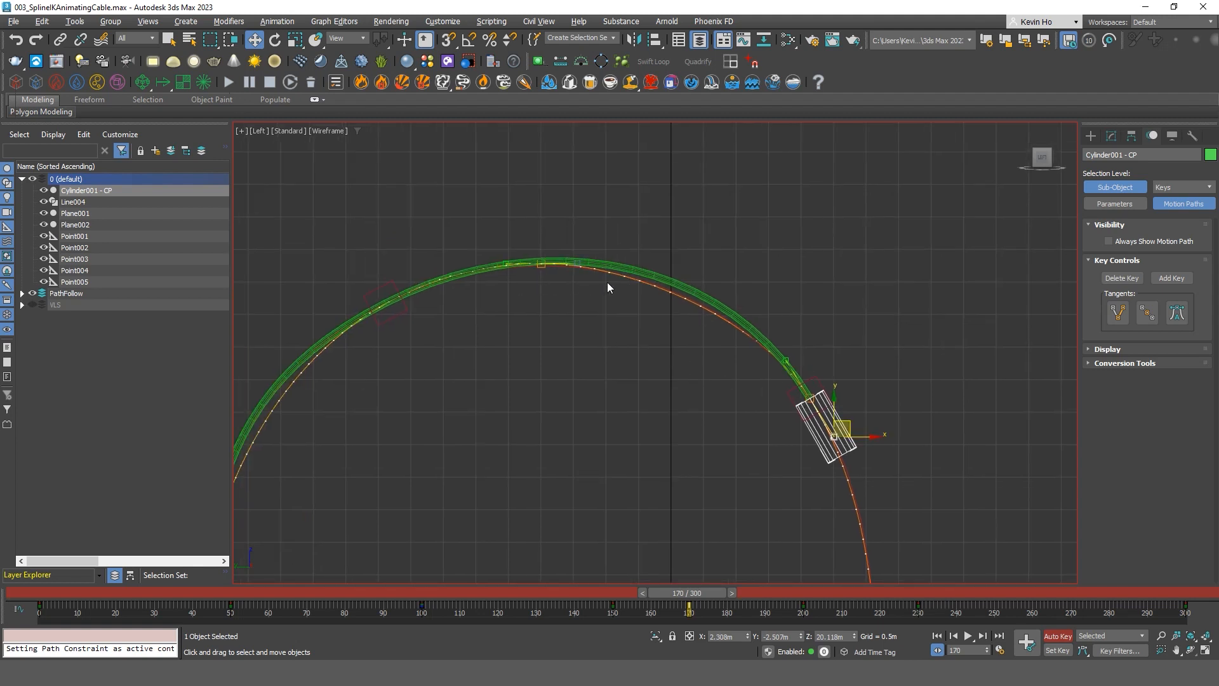
{"action": "middle_click_drag", "start_coordinate": [719, 320], "coordinate": [748, 320]}
{"action": "scroll", "coordinate": [748, 320], "scroll_direction": "down", "scroll_amount": 2}
{"action": "key", "text": "shift+z"}
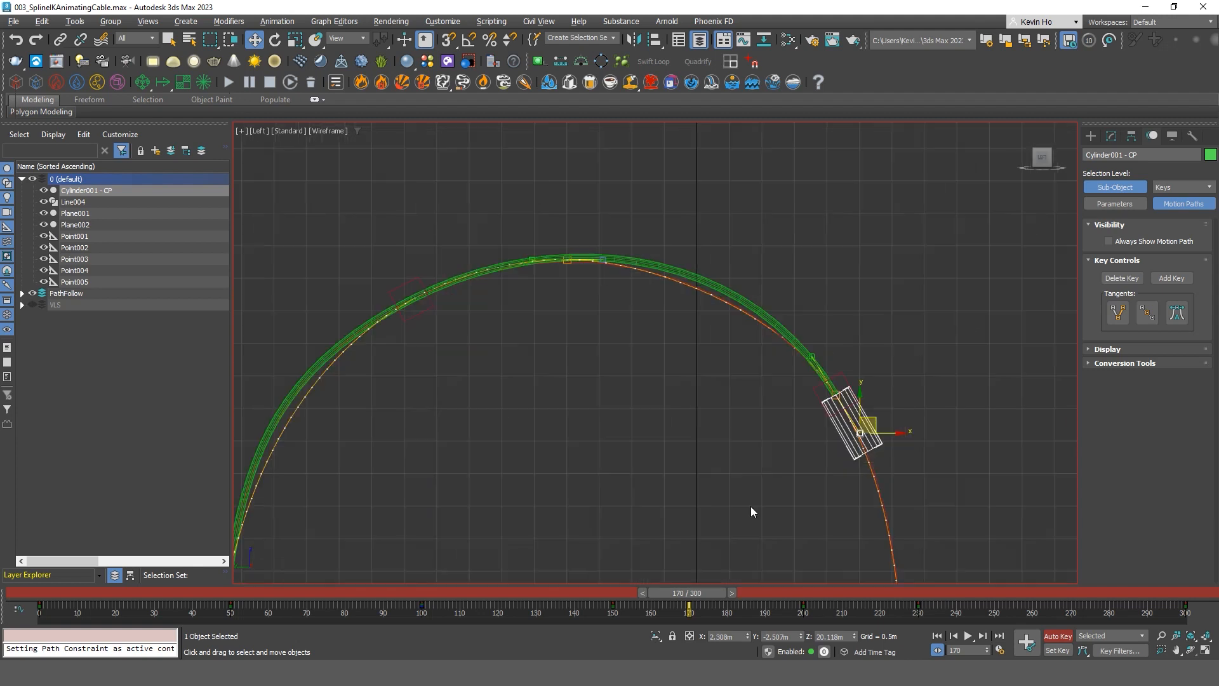
{"action": "left_click_drag", "start_coordinate": [717, 592], "coordinate": [727, 619]}
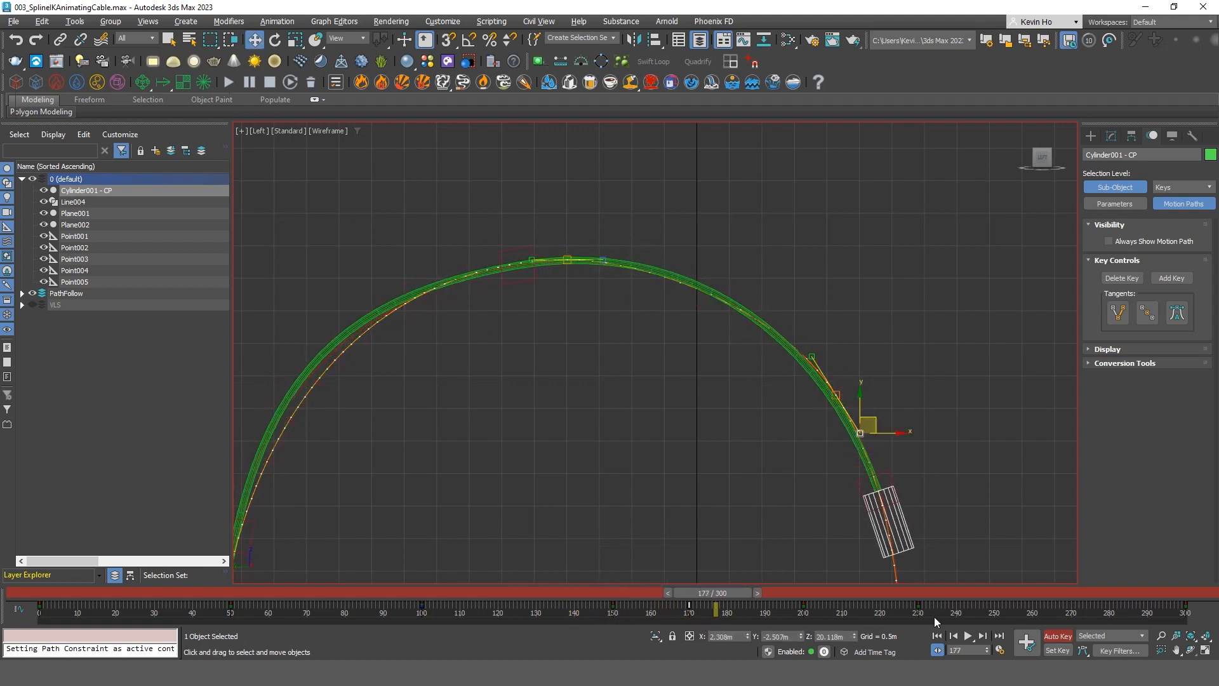
{"action": "left_click", "coordinate": [953, 636]}
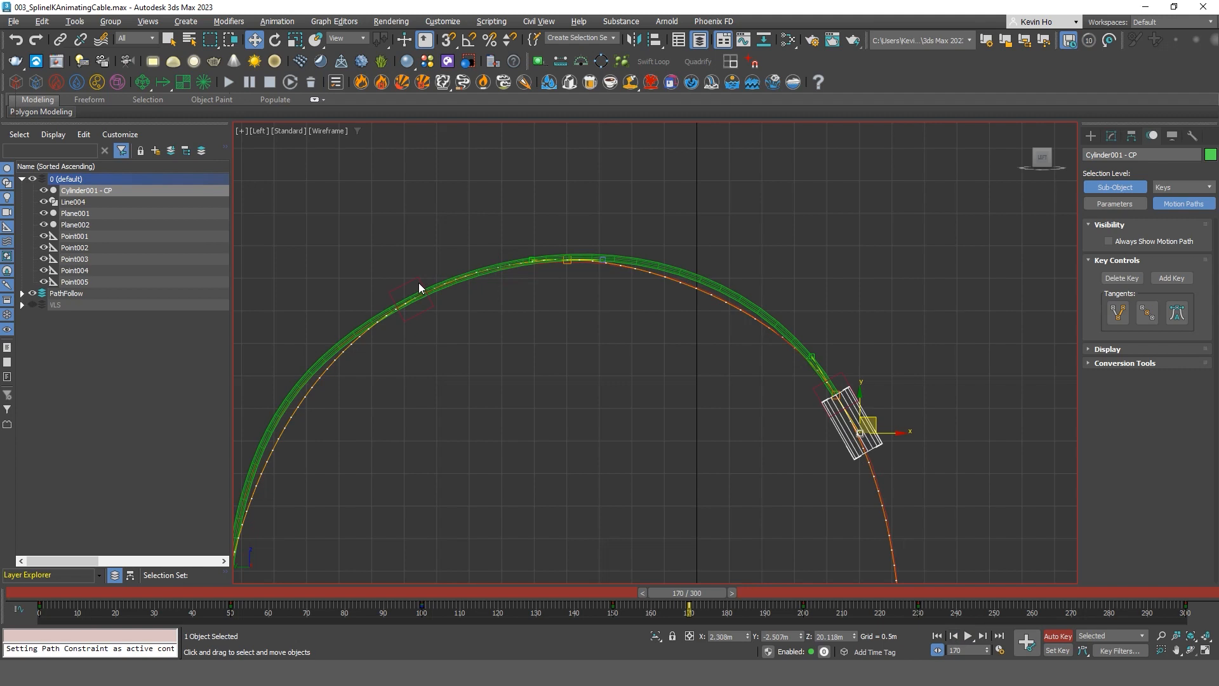
Set Point002's % Along Path to 55 at frame 170.
{"action": "left_click", "coordinate": [602, 356]}
{"action": "left_click", "coordinate": [413, 277]}
{"action": "scroll", "coordinate": [638, 277], "scroll_direction": "down", "scroll_amount": 2}
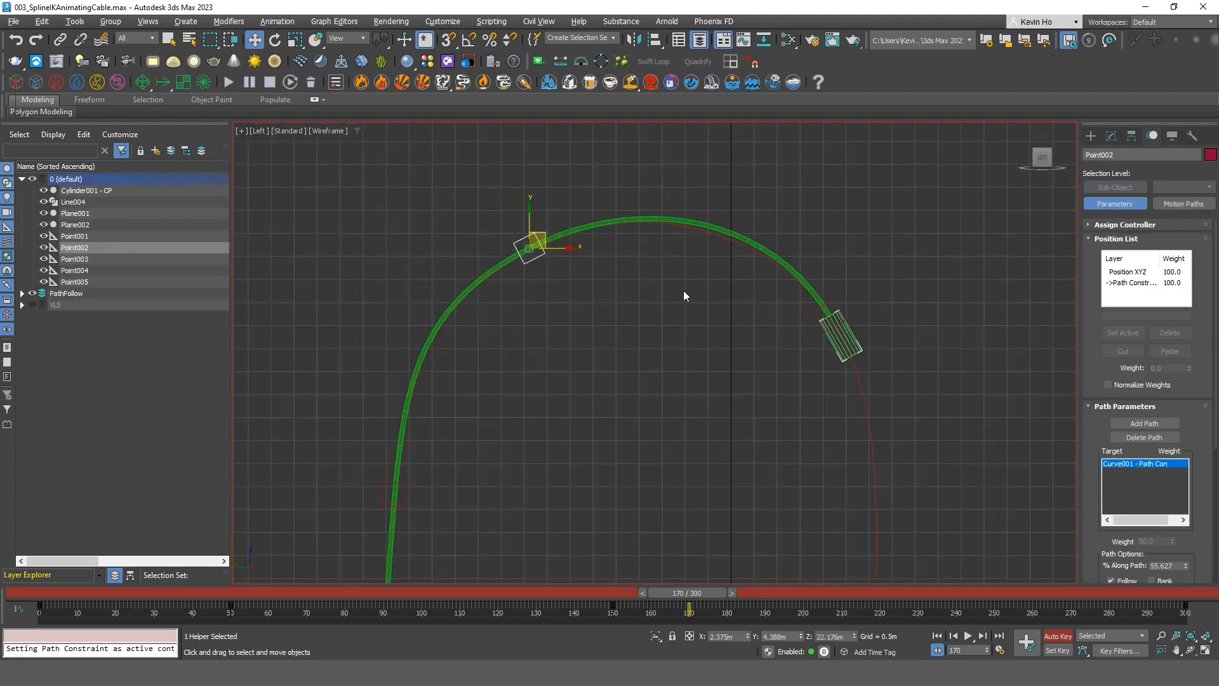
{"action": "double_click", "coordinate": [1175, 565]}
{"action": "type", "text": "5"}
{"action": "key", "text": "Return"}
{"action": "type", "text": "5"}
{"action": "key", "text": "Return"}
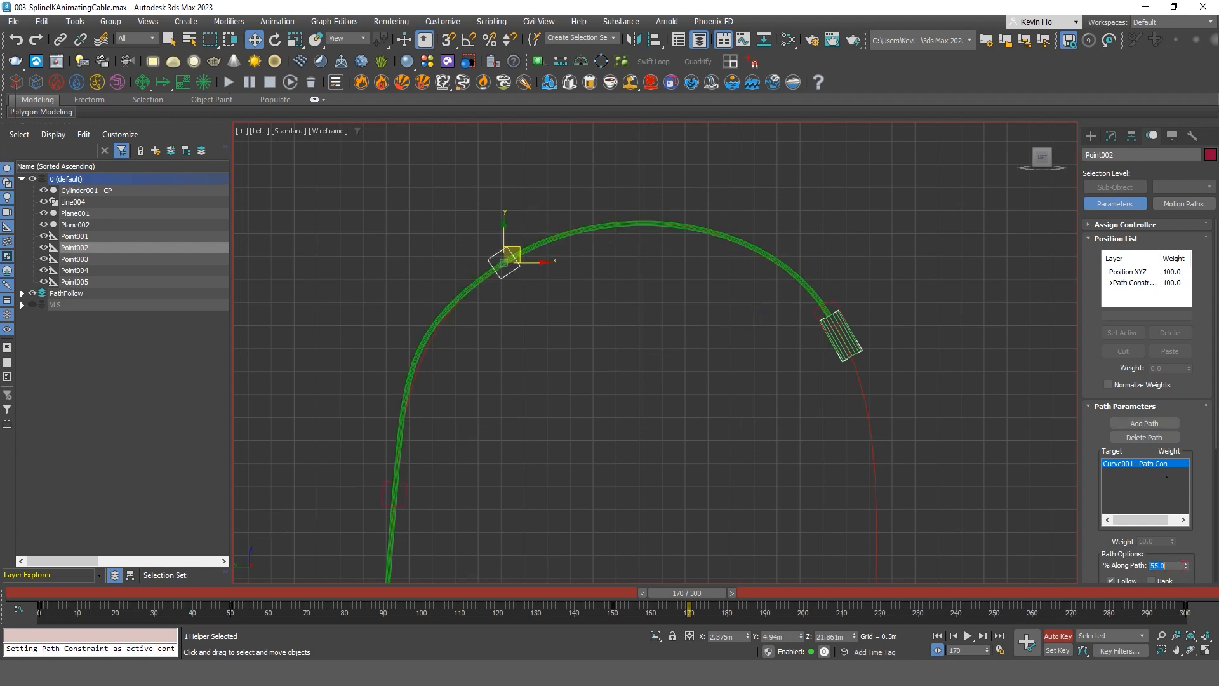
Set Point003's % Along Path to 49 at frame 170.
{"action": "left_click", "coordinate": [407, 494]}
{"action": "middle_click_drag", "start_coordinate": [612, 478], "coordinate": [671, 401]}
{"action": "type", "text": "49"}
{"action": "key", "text": "Return"}
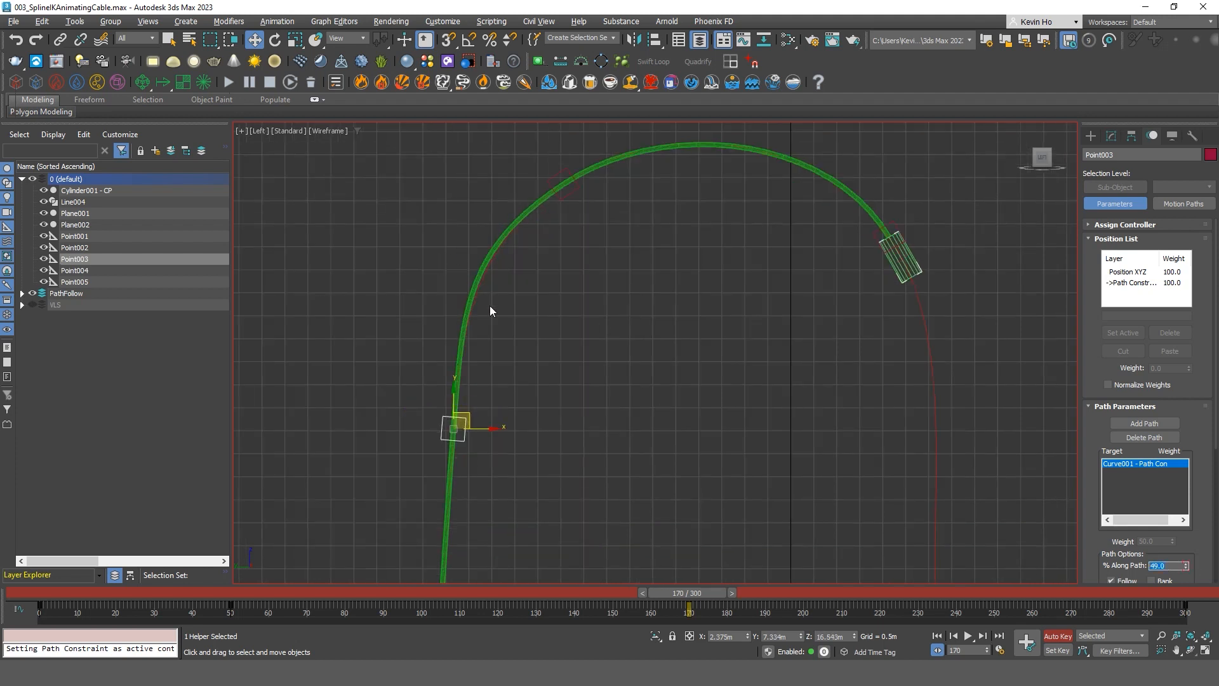
Return to frame 0 and turn off Auto Key in the maximized Perspective viewport.
{"action": "scroll", "coordinate": [551, 375], "scroll_direction": "down", "scroll_amount": 6}
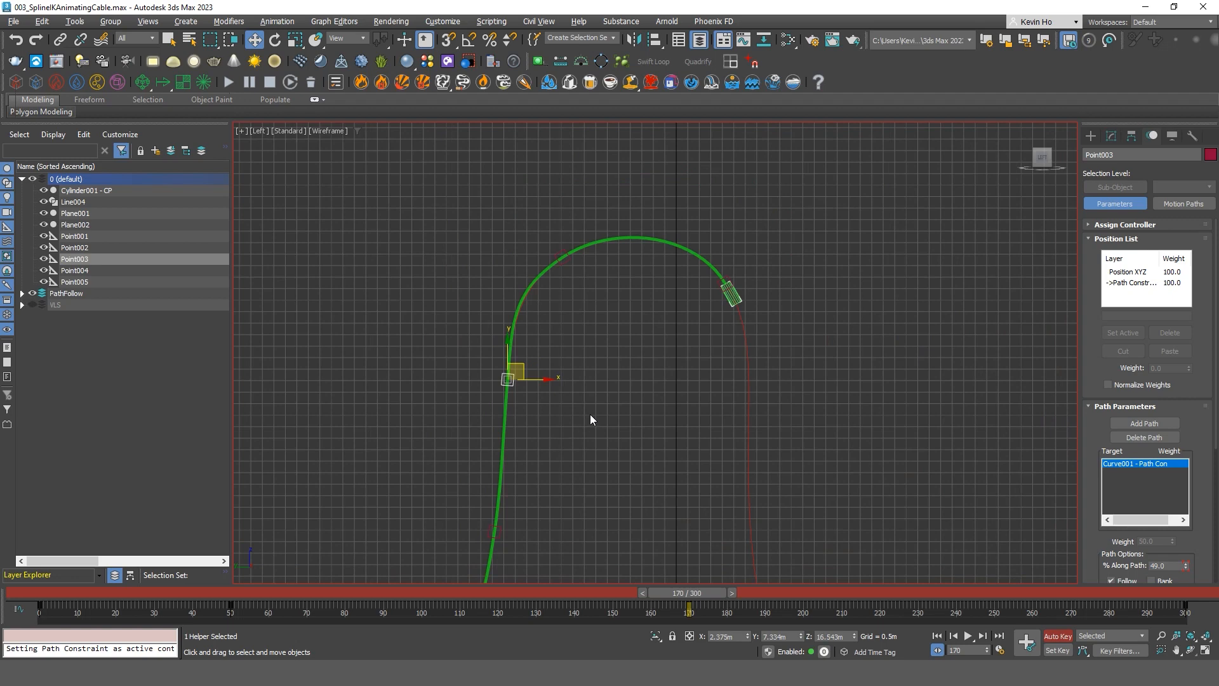
{"action": "scroll", "coordinate": [682, 539], "scroll_direction": "down", "scroll_amount": 3}
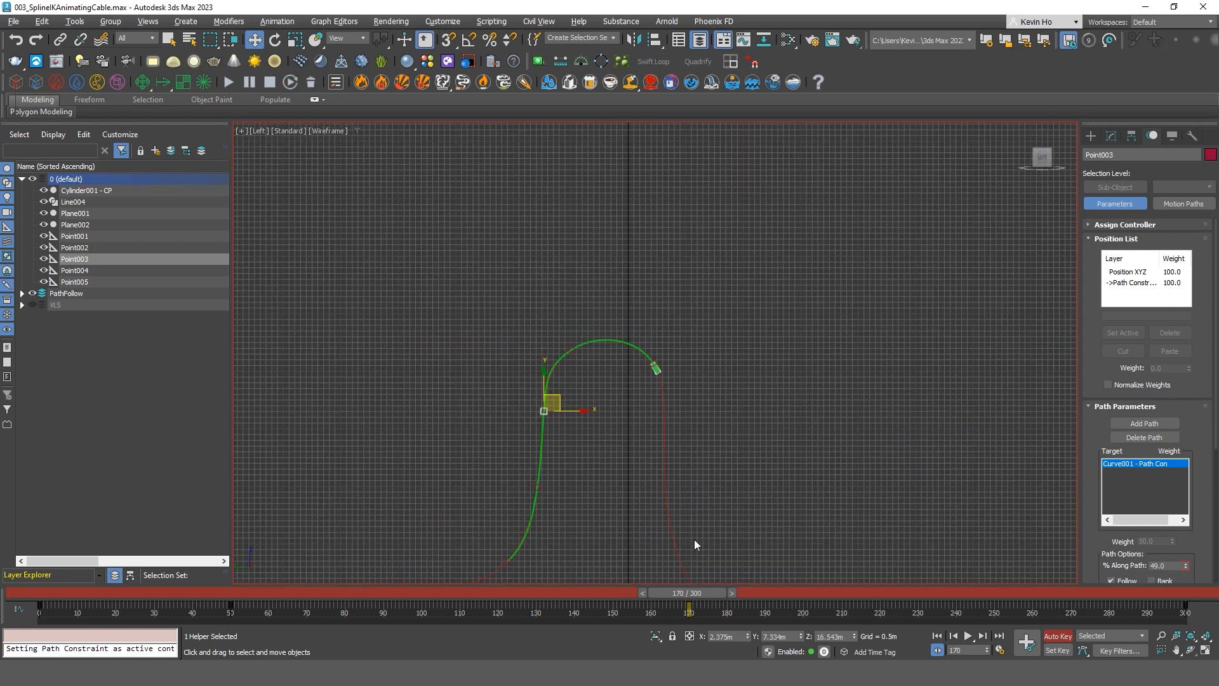
{"action": "left_click_drag", "start_coordinate": [683, 597], "coordinate": [54, 590]}
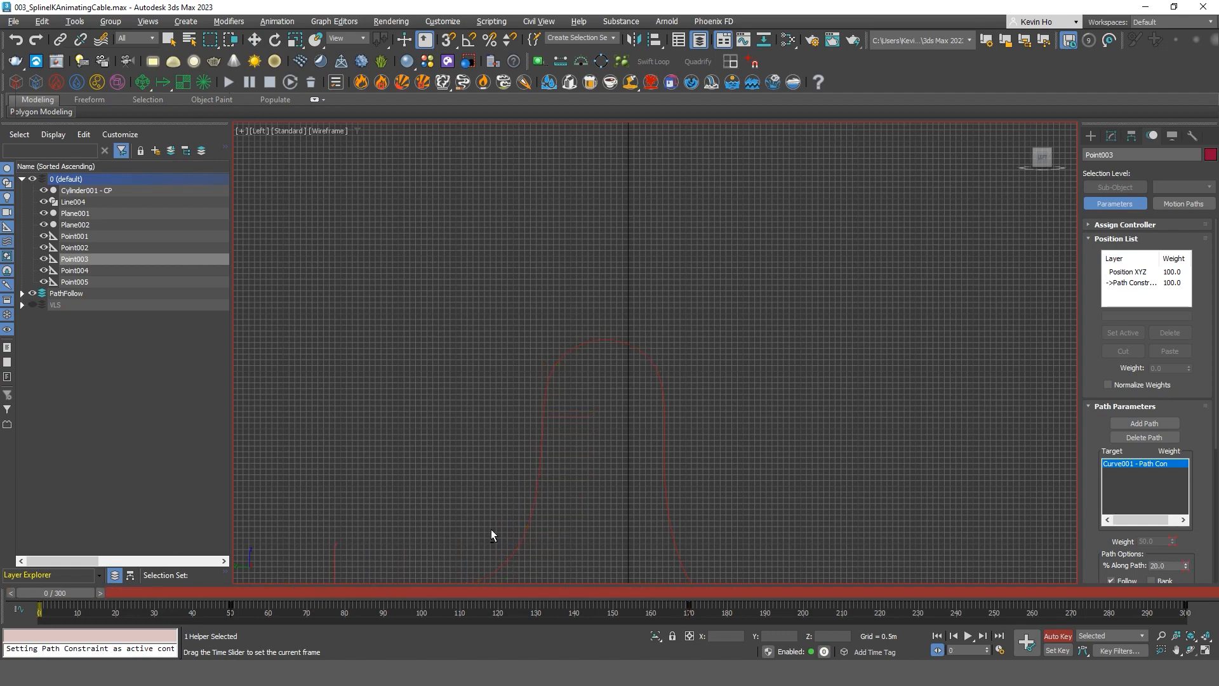
{"action": "key", "text": "alt+w"}
{"action": "right_click", "coordinate": [751, 528]}
{"action": "key", "text": "n"}
{"action": "key", "text": "alt+w"}
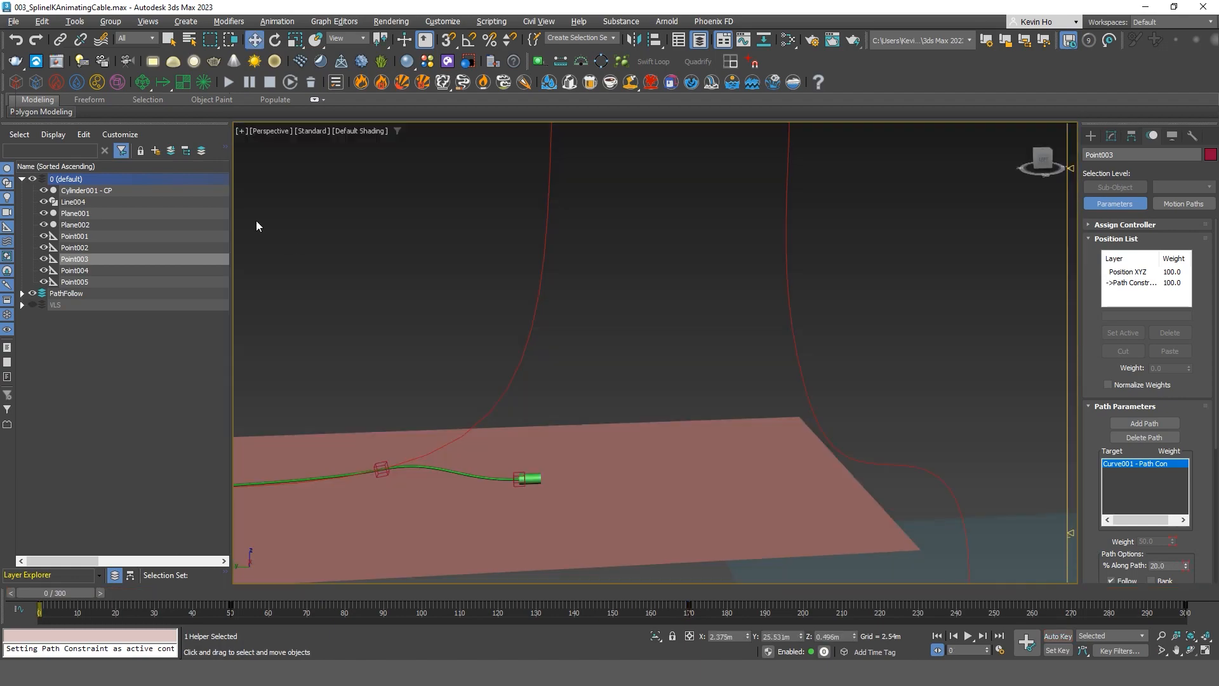
Unhide the VLS layer and limit the display to renderable objects.
{"action": "left_click", "coordinate": [33, 305]}
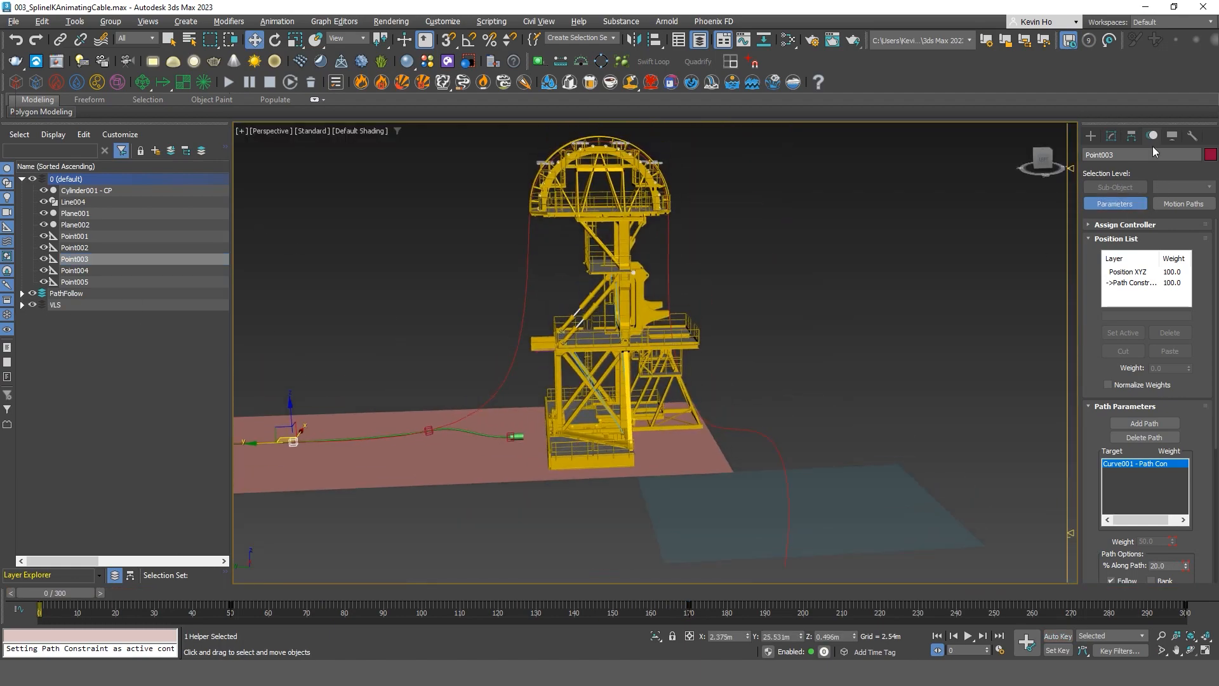
{"action": "left_click", "coordinate": [1172, 136]}
{"action": "left_click", "coordinate": [1118, 264]}
{"action": "middle_click_drag", "start_coordinate": [659, 283], "coordinate": [678, 508]}
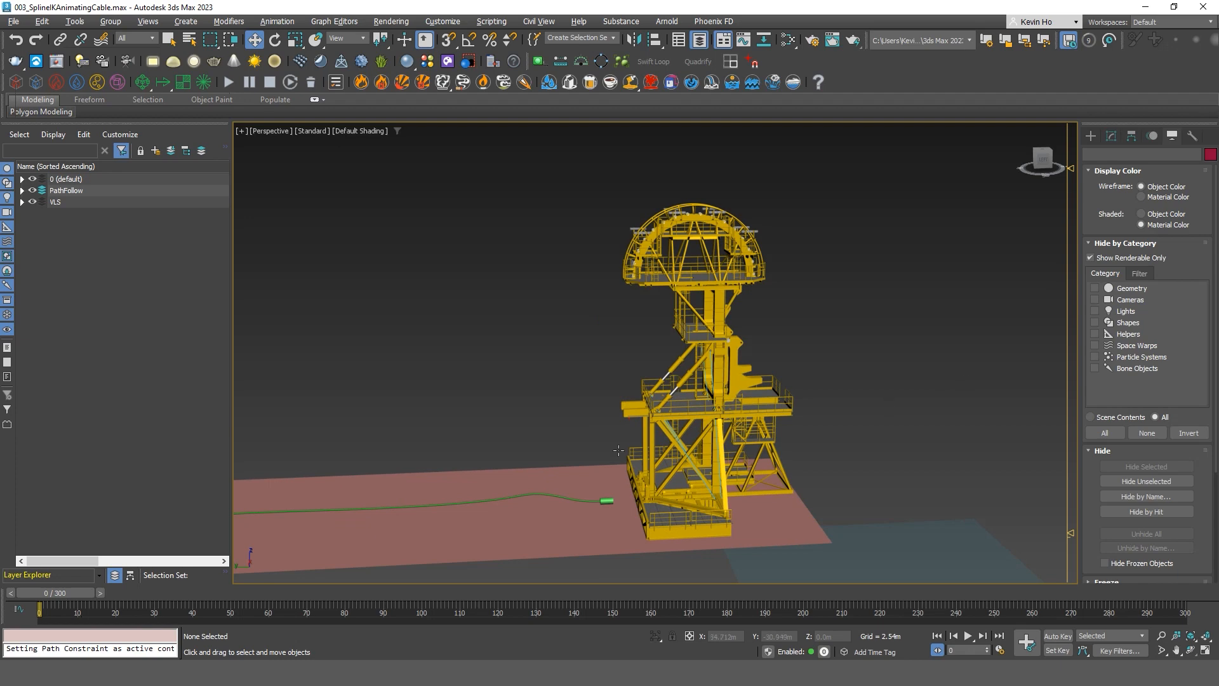
In the Left view, create a cylinder primitive about 0.61 m in radius beneath the cable's hump.
{"action": "key", "text": "alt+w"}
{"action": "key", "text": "alt+w"}
{"action": "scroll", "coordinate": [506, 381], "scroll_direction": "up", "scroll_amount": 5}
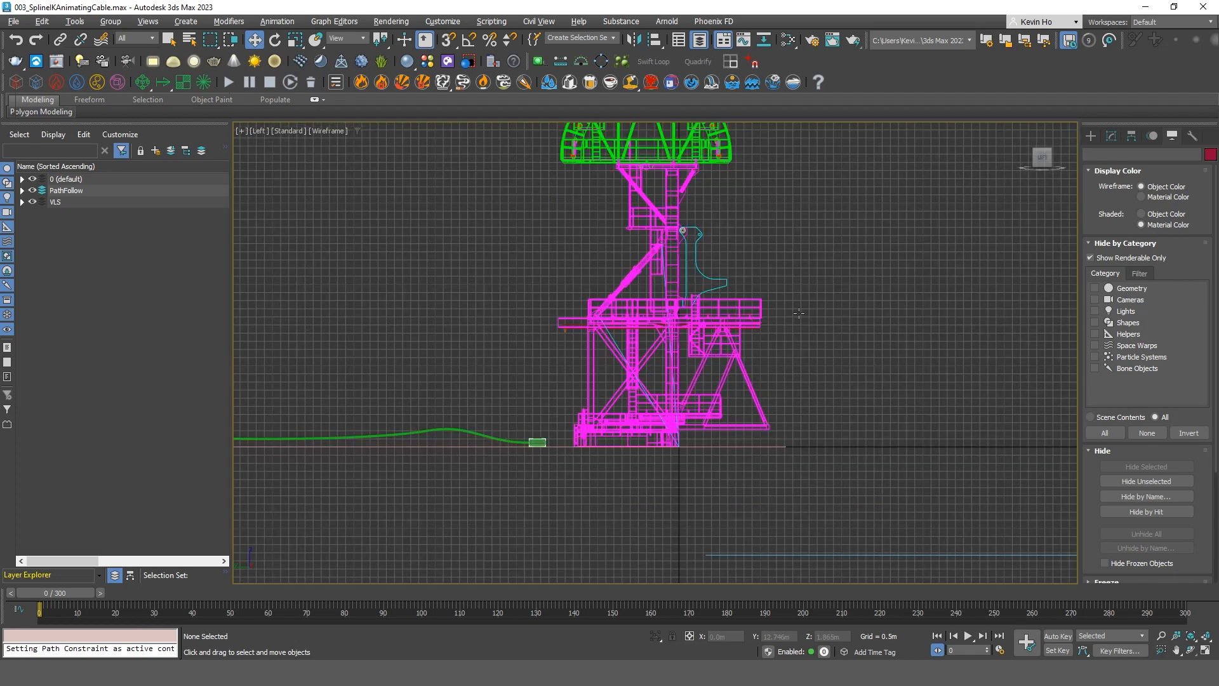
{"action": "left_click", "coordinate": [1090, 138]}
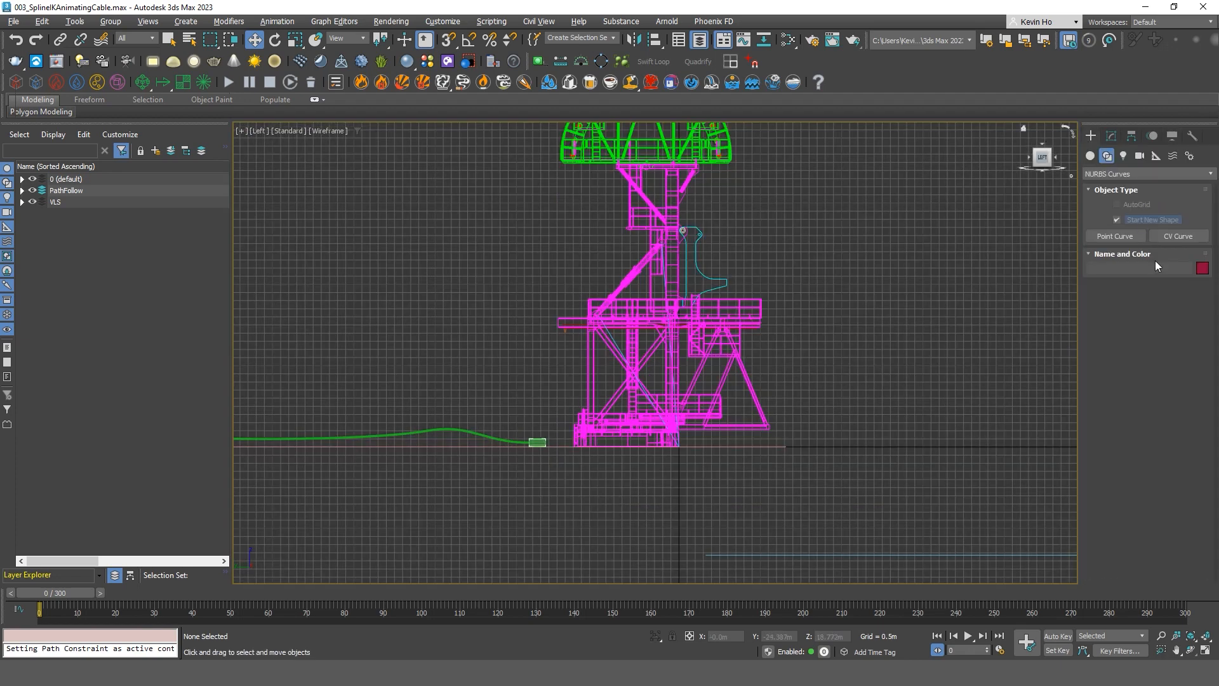
{"action": "left_click", "coordinate": [1090, 156]}
{"action": "left_click", "coordinate": [1115, 252]}
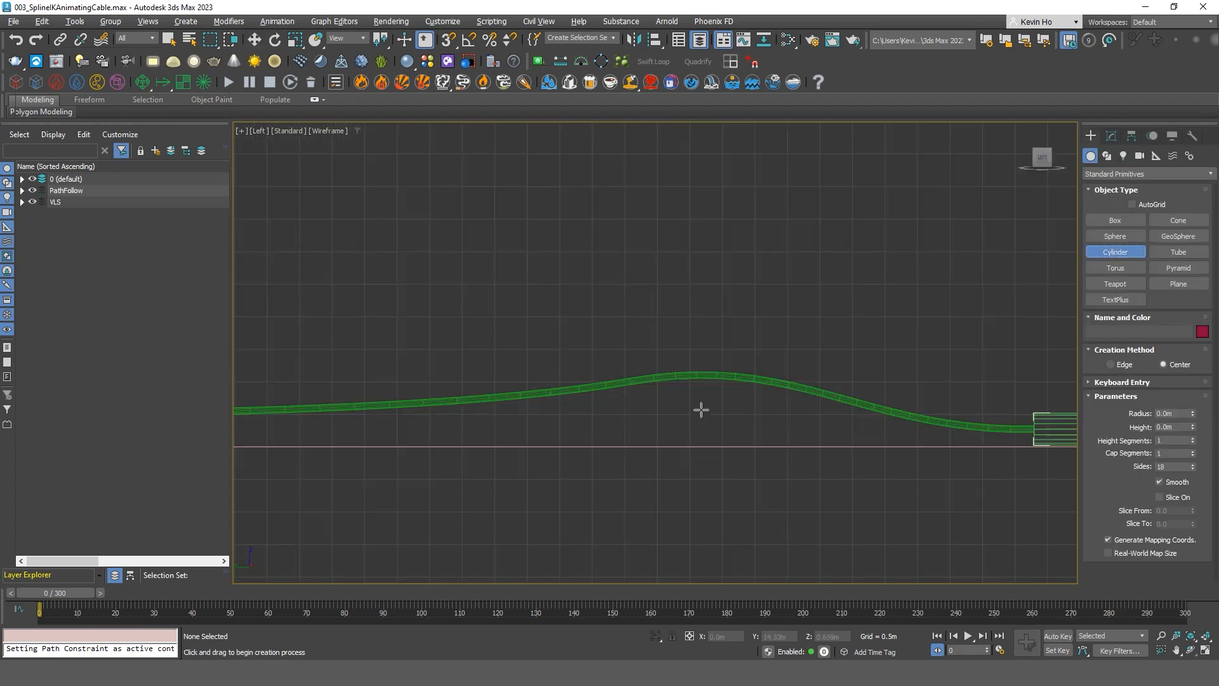
{"action": "left_click_drag", "start_coordinate": [702, 406], "coordinate": [713, 444]}
{"action": "left_click", "coordinate": [706, 335]}
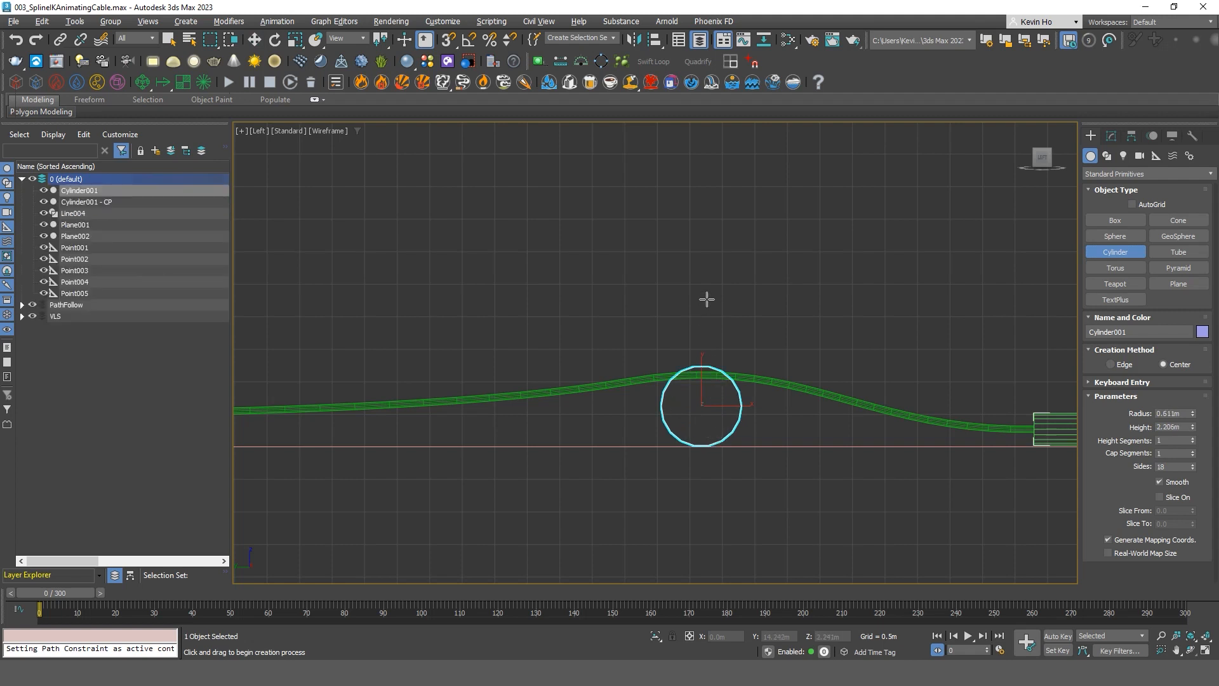
Scale the new cylinder to about 83% and seat it under the cable's hump at about Y 14.24 m, Z 0.53 m.
{"action": "key", "text": "w"}
{"action": "mouse_move", "coordinate": [708, 395]}
{"action": "left_mouse_down"}
{"action": "mouse_move", "coordinate": [725, 400]}
{"action": "mouse_move", "coordinate": [728, 423]}
{"action": "mouse_move", "coordinate": [722, 404]}
{"action": "left_mouse_up"}
{"action": "key", "text": "r"}
{"action": "key", "text": "w"}
Shift the new cylinder sideways to about X 3.24 m so the cable crosses over it.
{"action": "scroll", "coordinate": [722, 404], "scroll_direction": "down", "scroll_amount": 3}
{"action": "key", "text": "alt+w"}
{"action": "middle_click", "coordinate": [419, 298]}
{"action": "key", "text": "z"}
{"action": "key", "text": "alt+w"}
{"action": "scroll", "coordinate": [718, 399], "scroll_direction": "down", "scroll_amount": 10}
{"action": "left_click_drag", "start_coordinate": [773, 390], "coordinate": [883, 401]}
{"action": "key", "text": "alt+w"}
{"action": "middle_click", "coordinate": [805, 527]}
{"action": "key", "text": "alt+w"}
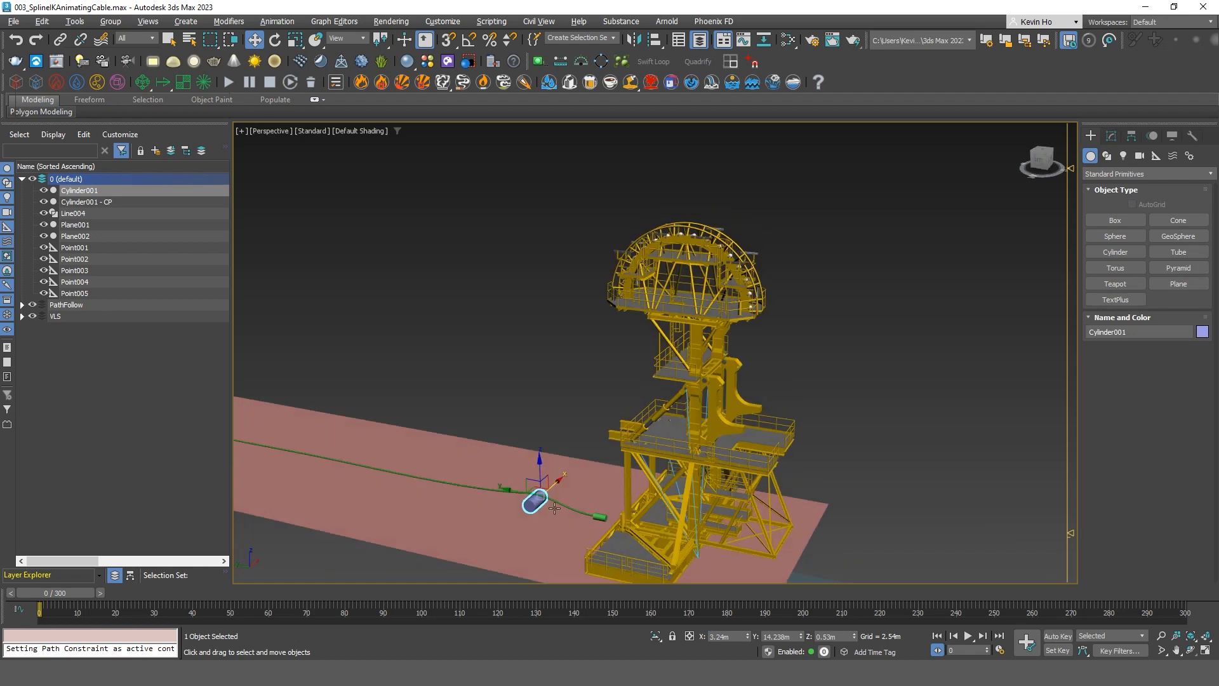
{"action": "scroll", "coordinate": [534, 511], "scroll_direction": "up", "scroll_amount": 6}
{"action": "scroll", "coordinate": [535, 511], "scroll_direction": "down", "scroll_amount": 5}
{"action": "middle_click_drag", "start_coordinate": [579, 571], "coordinate": [535, 484], "text": "alt"}
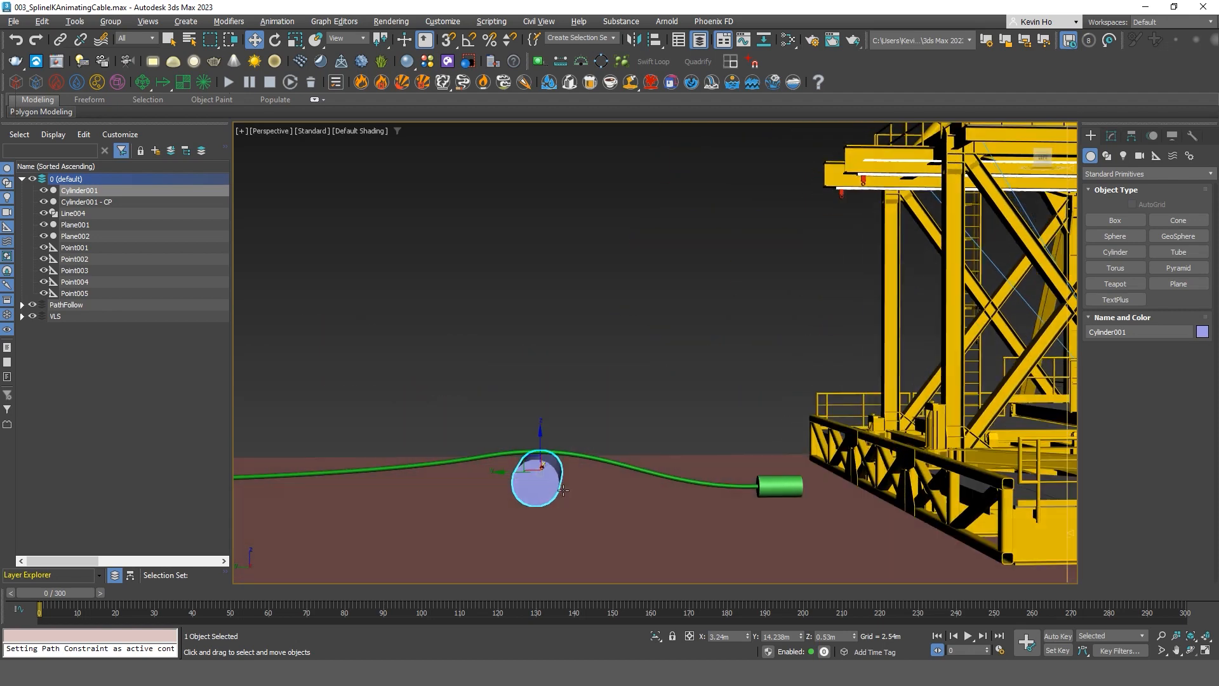
Clone the roller cylinder as one independent copy farther back along the cable, at about Y 25.1 m.
{"action": "key", "text": "alt+w"}
{"action": "middle_click", "coordinate": [438, 495]}
{"action": "key", "text": "alt+w"}
{"action": "scroll", "coordinate": [1000, 405], "scroll_direction": "up", "scroll_amount": 4}
{"action": "left_click_drag", "start_coordinate": [1002, 410], "coordinate": [753, 410], "text": "shift"}
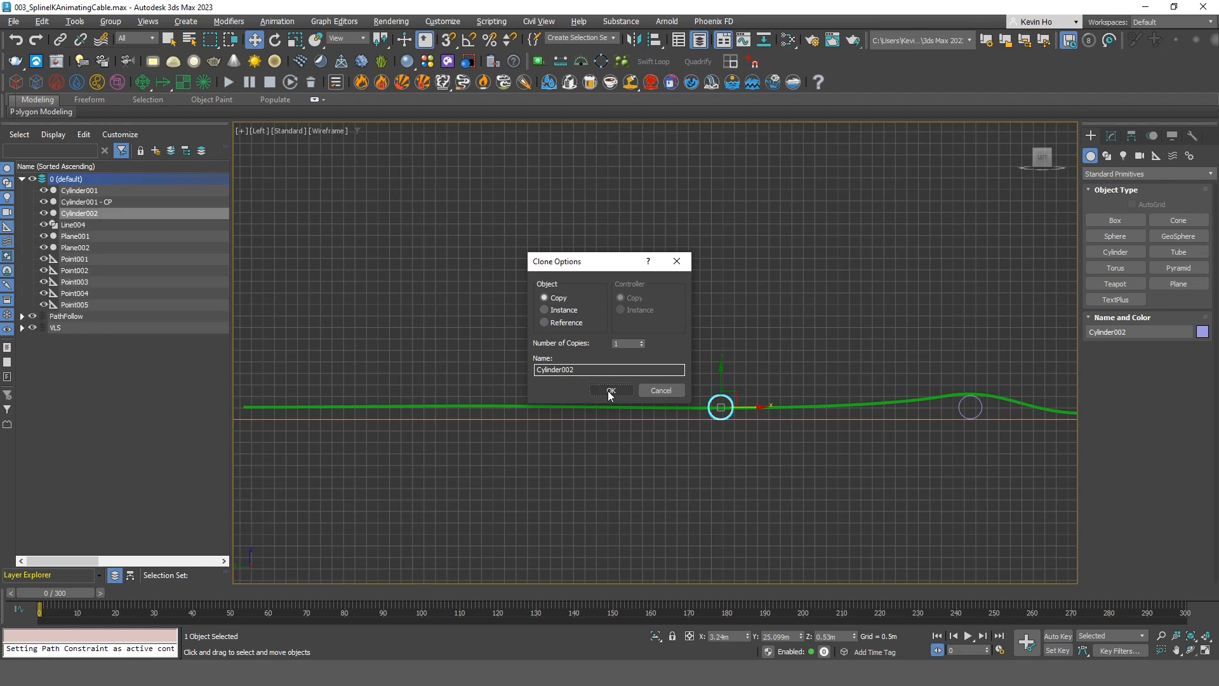
{"action": "key", "text": "Return"}
Move the copied roller forward to about Y 19.55 m, shrink it and lower it beneath the cable to about Z 0.29 m.
{"action": "left_click_drag", "start_coordinate": [742, 408], "coordinate": [868, 425]}
{"action": "scroll", "coordinate": [867, 419], "scroll_direction": "up", "scroll_amount": 3}
{"action": "key", "text": "r"}
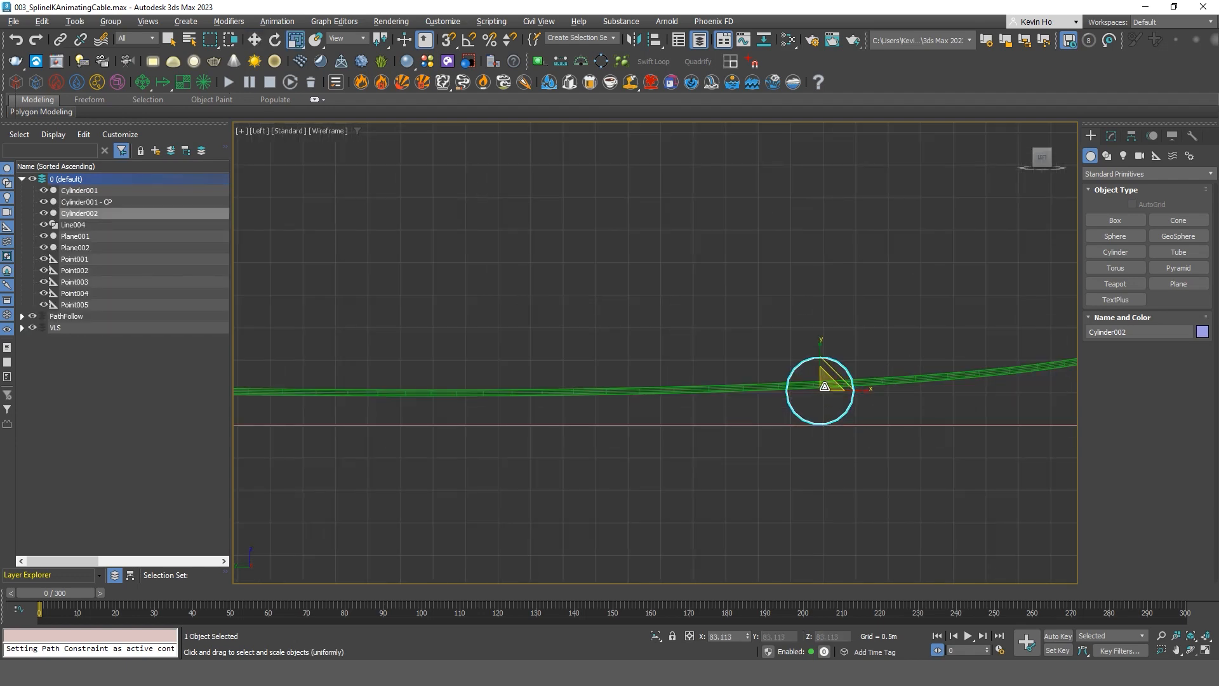
{"action": "scroll", "coordinate": [823, 381], "scroll_direction": "up", "scroll_amount": 2}
{"action": "key", "text": "w"}
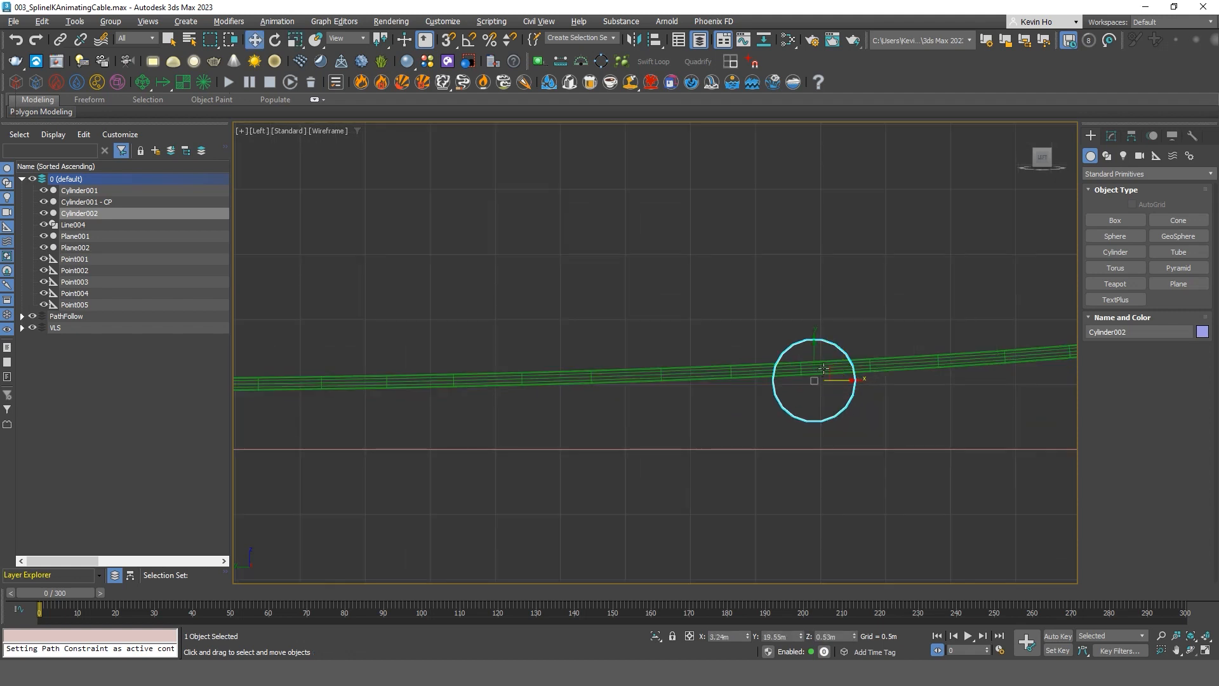
{"action": "left_click_drag", "start_coordinate": [825, 373], "coordinate": [828, 426]}
{"action": "key", "text": "r"}
{"action": "key", "text": "w"}
Clone the small roller as an instance farther back along the cable, at about Y 34.62 m.
{"action": "scroll", "coordinate": [838, 415], "scroll_direction": "down", "scroll_amount": 6}
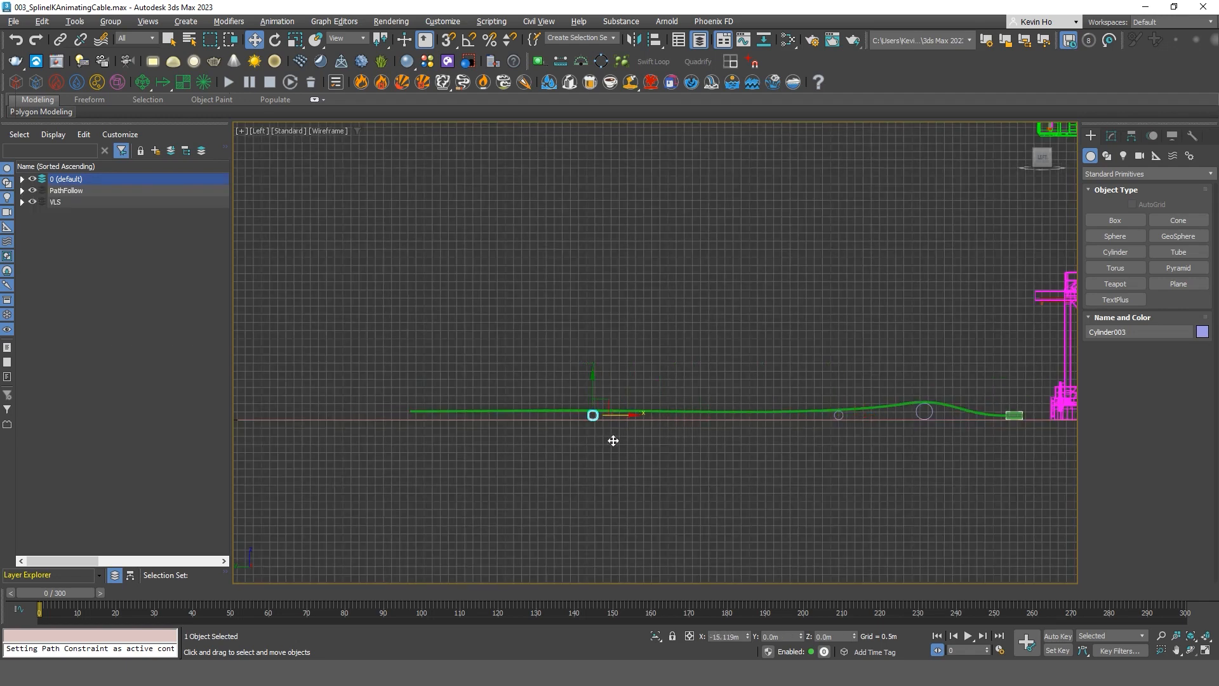
{"action": "left_click_drag", "start_coordinate": [612, 414], "coordinate": [614, 413], "text": "shift"}
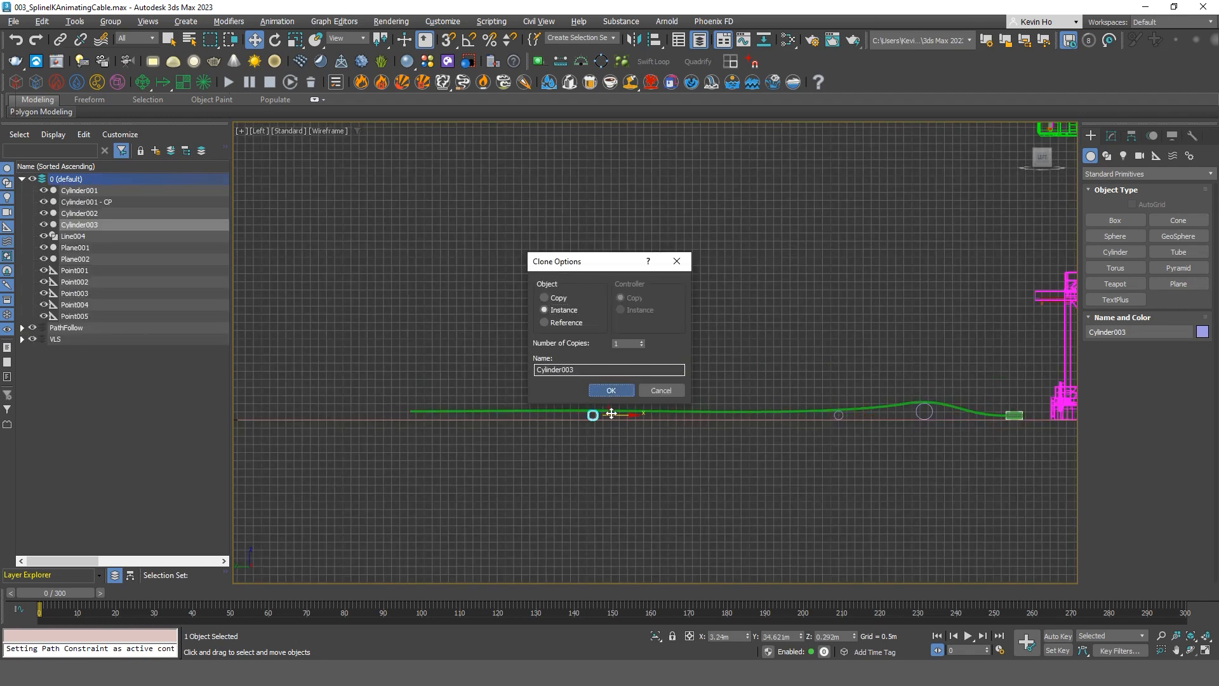
{"action": "left_click", "coordinate": [611, 390]}
Scale the new roller down slightly and lower it to about Z 0.26 m so it sits just under the cable.
{"action": "scroll", "coordinate": [611, 390], "scroll_direction": "up", "scroll_amount": 3}
{"action": "middle_click_drag", "start_coordinate": [616, 414], "coordinate": [772, 415]}
{"action": "scroll", "coordinate": [772, 415], "scroll_direction": "up", "scroll_amount": 2}
{"action": "key", "text": "r"}
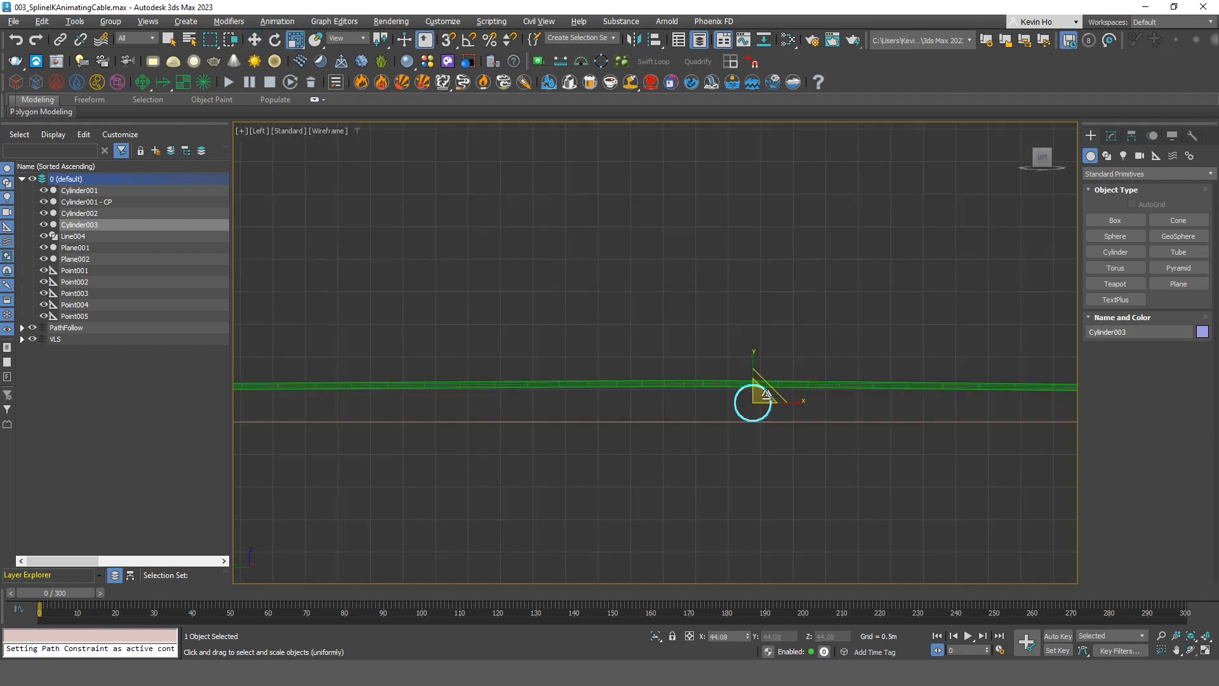
{"action": "key", "text": "w"}
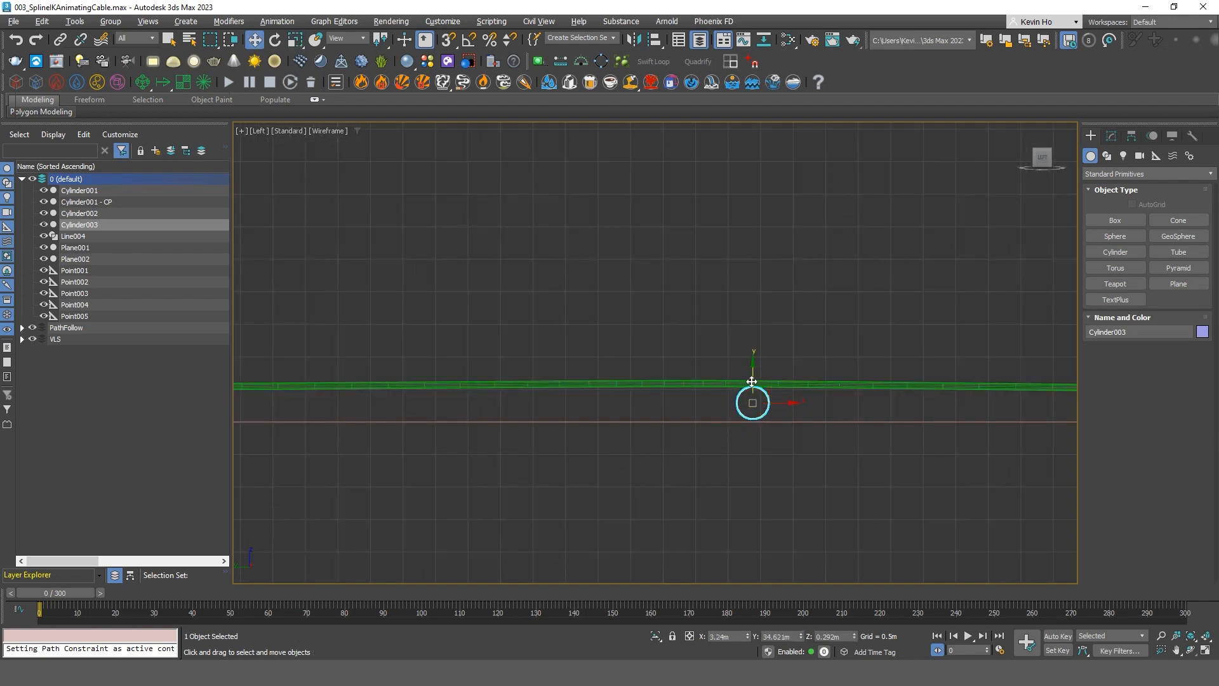
Clone the adjusted small roller near the cable's rear end, at about Y 45.23 m.
{"action": "scroll", "coordinate": [752, 382], "scroll_direction": "down", "scroll_amount": 5}
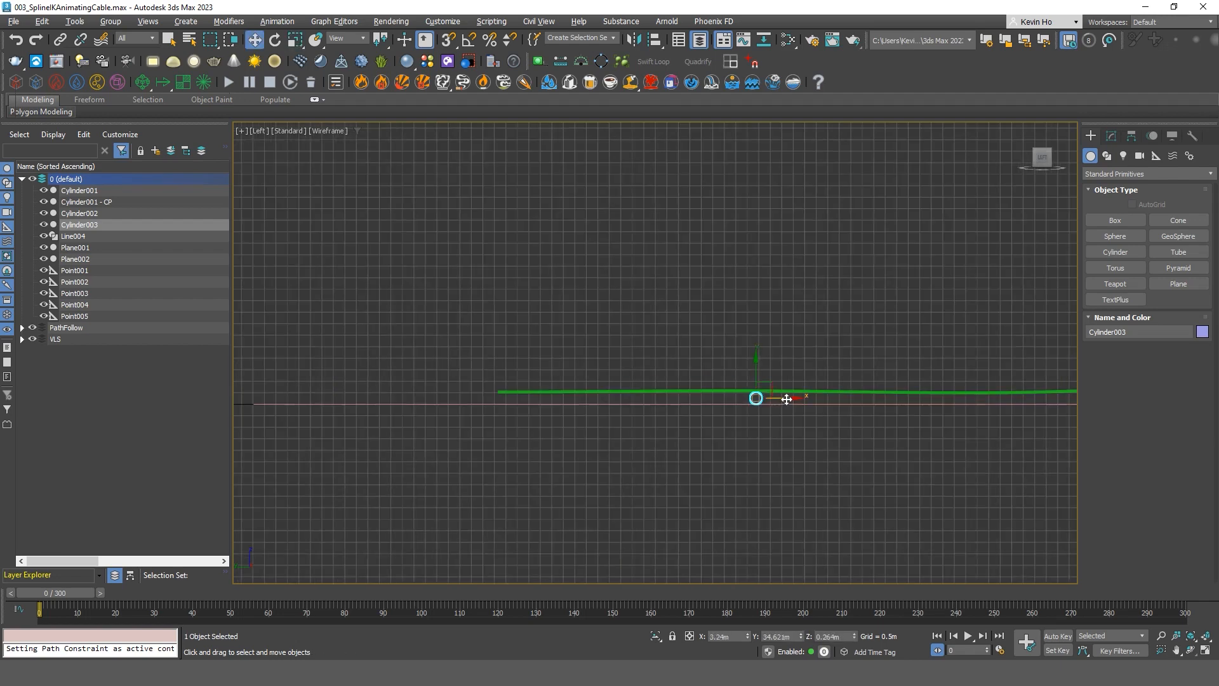
{"action": "left_click_drag", "start_coordinate": [787, 411], "coordinate": [540, 411], "text": "shift"}
{"action": "left_click", "coordinate": [614, 391]}
Clone two more small rollers from the middle one into the gap toward the tower, the last at about Y 24.44 m.
{"action": "middle_click_drag", "start_coordinate": [1004, 394], "coordinate": [741, 419]}
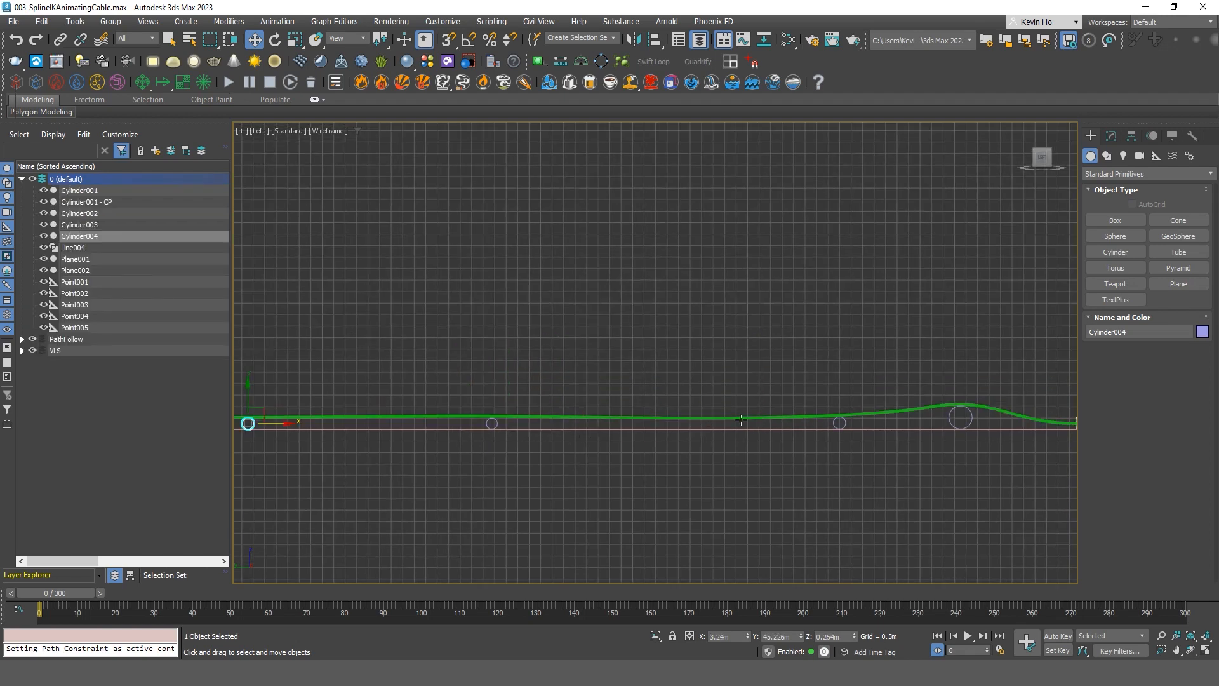
{"action": "left_click", "coordinate": [490, 428]}
{"action": "middle_click_drag", "start_coordinate": [309, 432], "coordinate": [408, 422]}
{"action": "scroll", "coordinate": [408, 422], "scroll_direction": "up", "scroll_amount": 3}
{"action": "left_click", "coordinate": [362, 403]}
{"action": "scroll", "coordinate": [406, 410], "scroll_direction": "down", "scroll_amount": 5}
{"action": "left_click_drag", "start_coordinate": [413, 410], "coordinate": [704, 410], "text": "shift"}
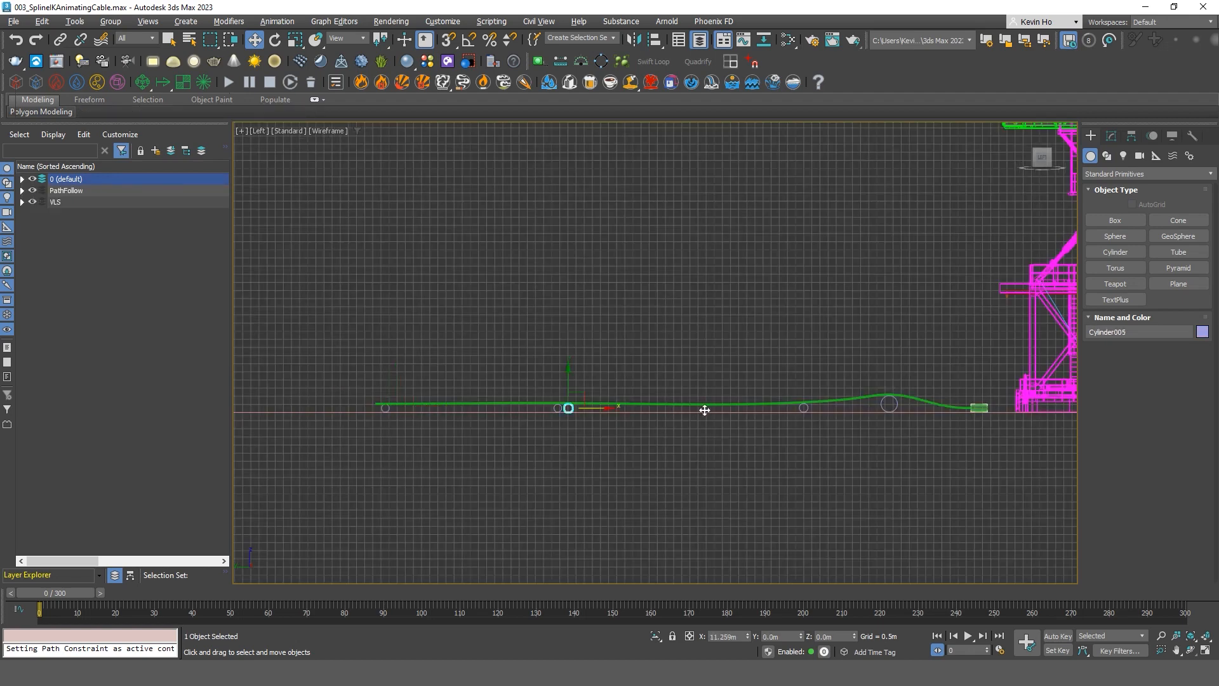
{"action": "left_click_drag", "start_coordinate": [675, 426], "coordinate": [752, 416], "text": "shift"}
{"action": "left_click", "coordinate": [613, 393]}
{"action": "left_click", "coordinate": [624, 394]}
Play the animation in the Perspective view and check how the cable travels across the rollers and over the tower.
{"action": "key", "text": "alt+w"}
{"action": "right_click", "coordinate": [832, 465]}
{"action": "key", "text": "alt+w"}
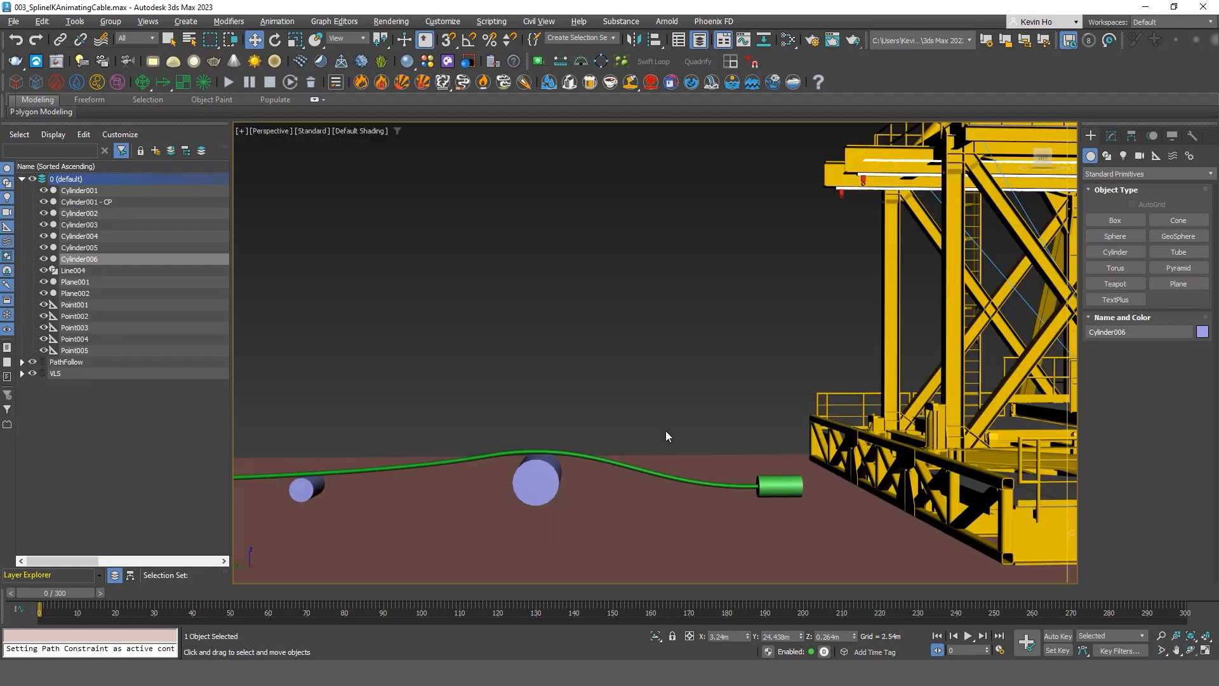
{"action": "scroll", "coordinate": [665, 436], "scroll_direction": "down", "scroll_amount": 5}
{"action": "middle_click_drag", "start_coordinate": [553, 455], "coordinate": [704, 425], "text": "alt"}
{"action": "scroll", "coordinate": [677, 441], "scroll_direction": "down", "scroll_amount": 2}
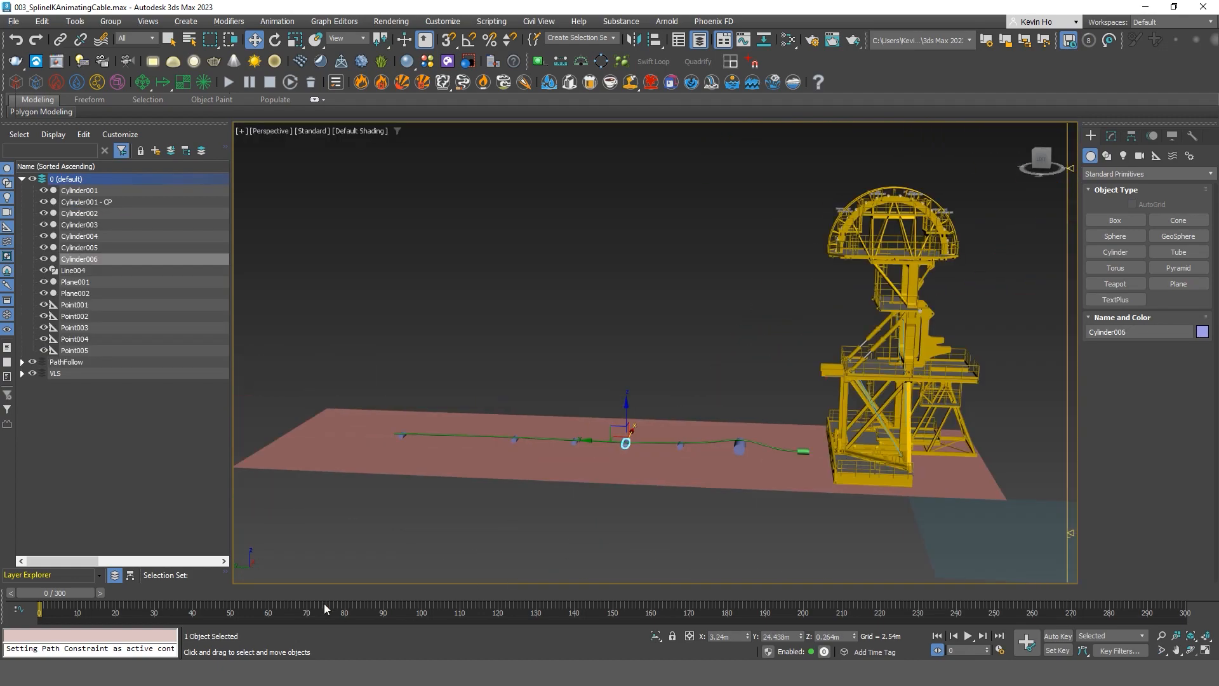
{"action": "left_click", "coordinate": [968, 635]}
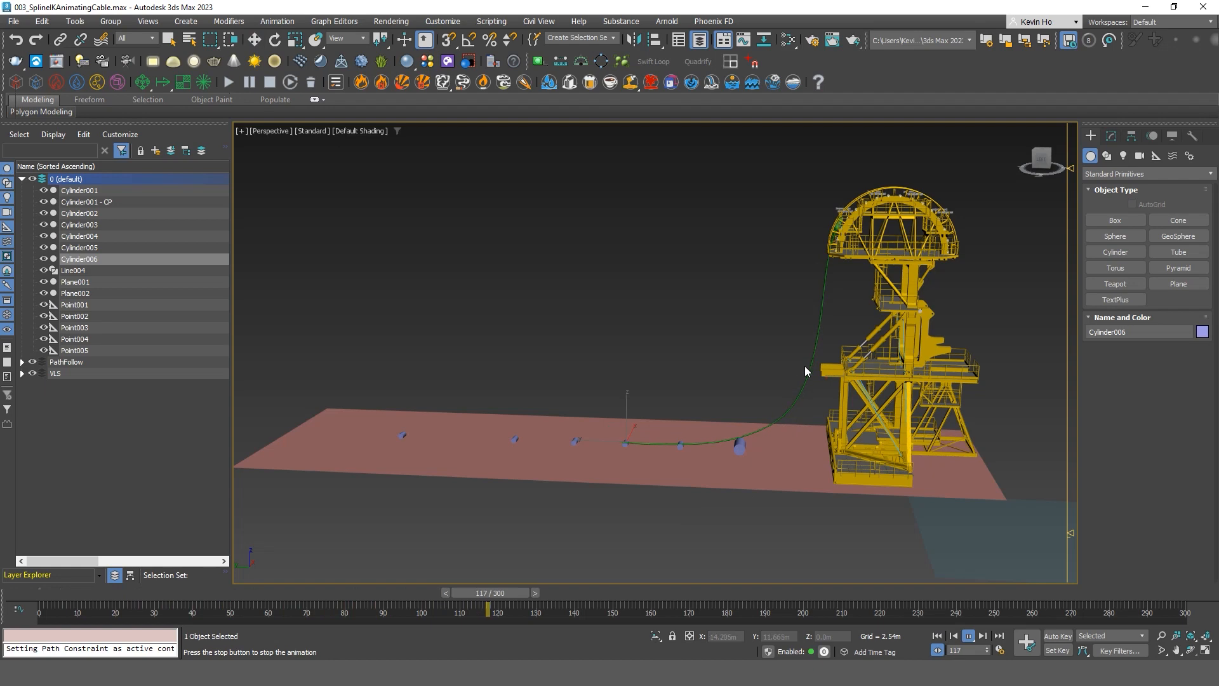
{"action": "middle_click_drag", "start_coordinate": [929, 255], "coordinate": [758, 256]}
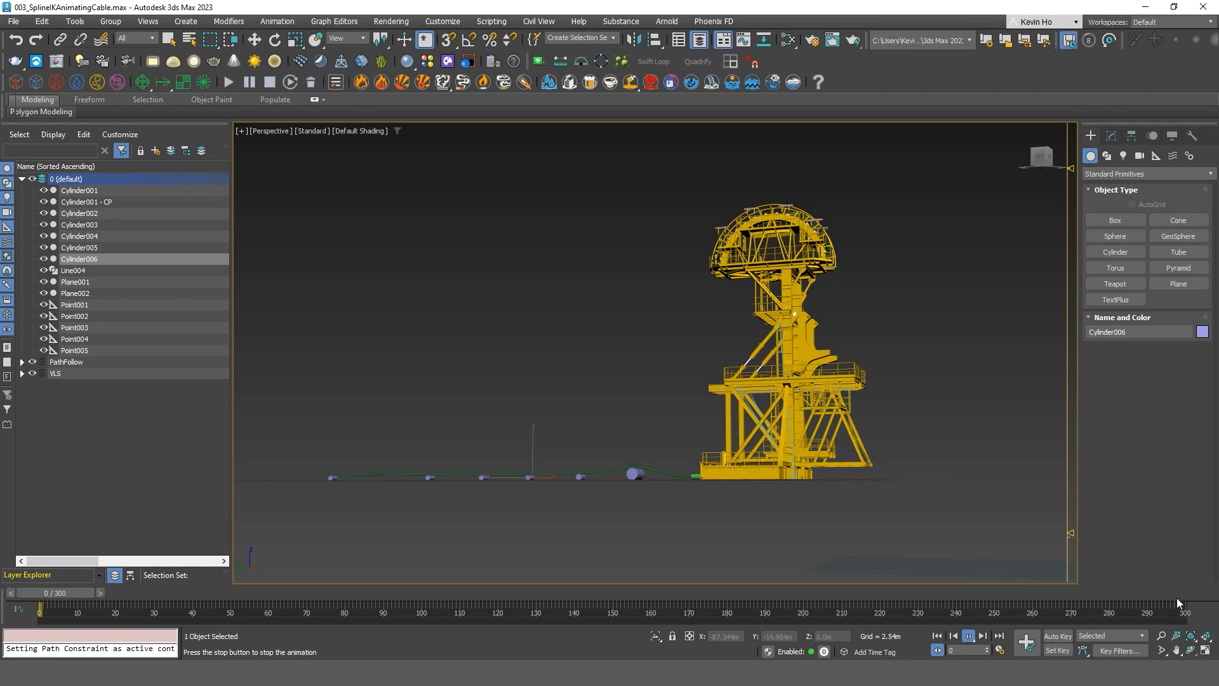
In the Left view, go to frame 260 and display the motion path of the cable's end cylinder, Cylinder001 - CP.
{"action": "left_click_drag", "start_coordinate": [266, 597], "coordinate": [902, 592]}
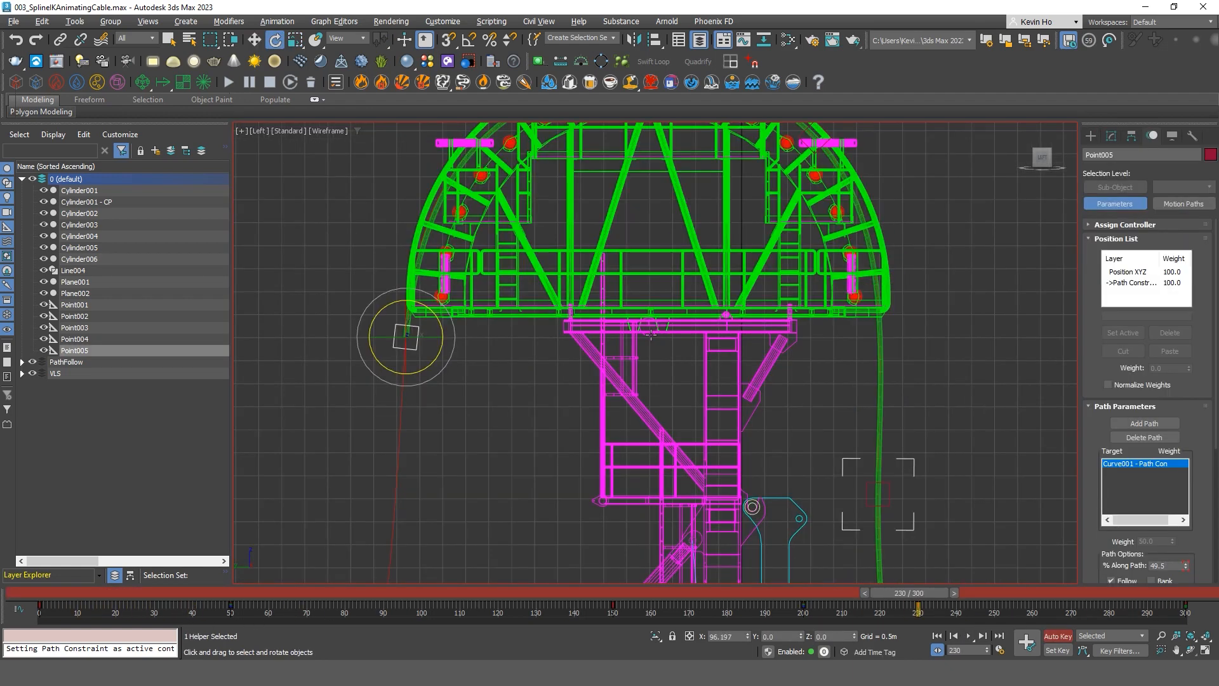
{"action": "middle_click_drag", "start_coordinate": [851, 498], "coordinate": [557, 245]}
{"action": "scroll", "coordinate": [617, 279], "scroll_direction": "down", "scroll_amount": 4}
{"action": "scroll", "coordinate": [558, 245], "scroll_direction": "down", "scroll_amount": 2}
{"action": "left_click_drag", "start_coordinate": [928, 599], "coordinate": [1041, 620]}
{"action": "key", "text": "e"}
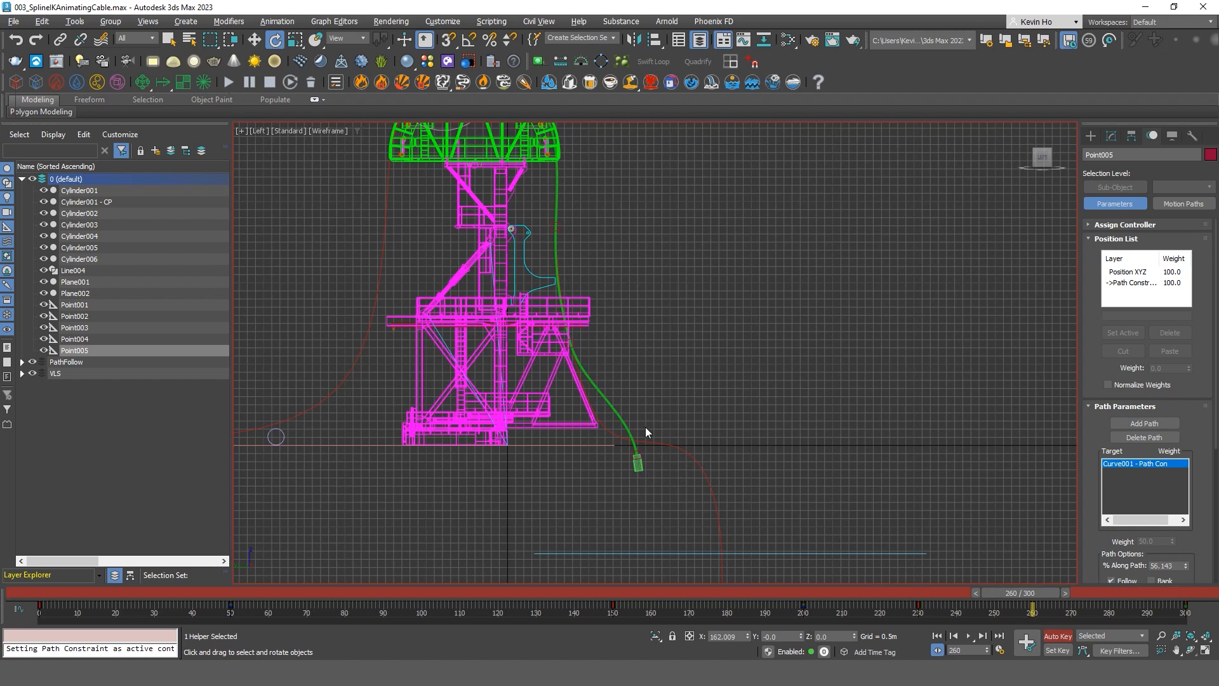
{"action": "left_click", "coordinate": [633, 468]}
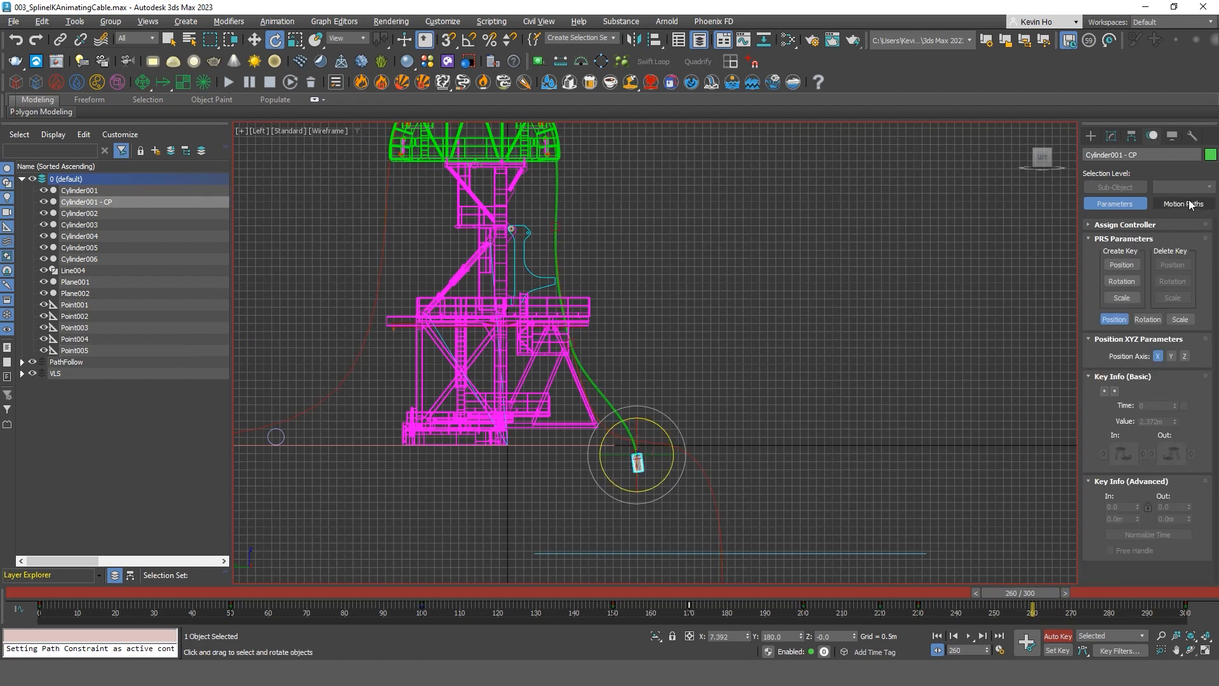
{"action": "left_click", "coordinate": [1184, 203]}
With Auto Key on at frame 260, move the end cylinder onto the guide curve at the deck edge and rotate it horizontal.
{"action": "scroll", "coordinate": [596, 447], "scroll_direction": "up", "scroll_amount": 5}
{"action": "key", "text": "w"}
{"action": "left_click_drag", "start_coordinate": [612, 430], "coordinate": [550, 337]}
{"action": "key", "text": "e"}
{"action": "scroll", "coordinate": [620, 421], "scroll_direction": "up", "scroll_amount": 2}
{"action": "key", "text": "w"}
{"action": "left_click_drag", "start_coordinate": [623, 401], "coordinate": [614, 407]}
Adjust both tangent handles of the frame 260 motion path key so the trajectory follows the guide curve.
{"action": "key", "text": "1"}
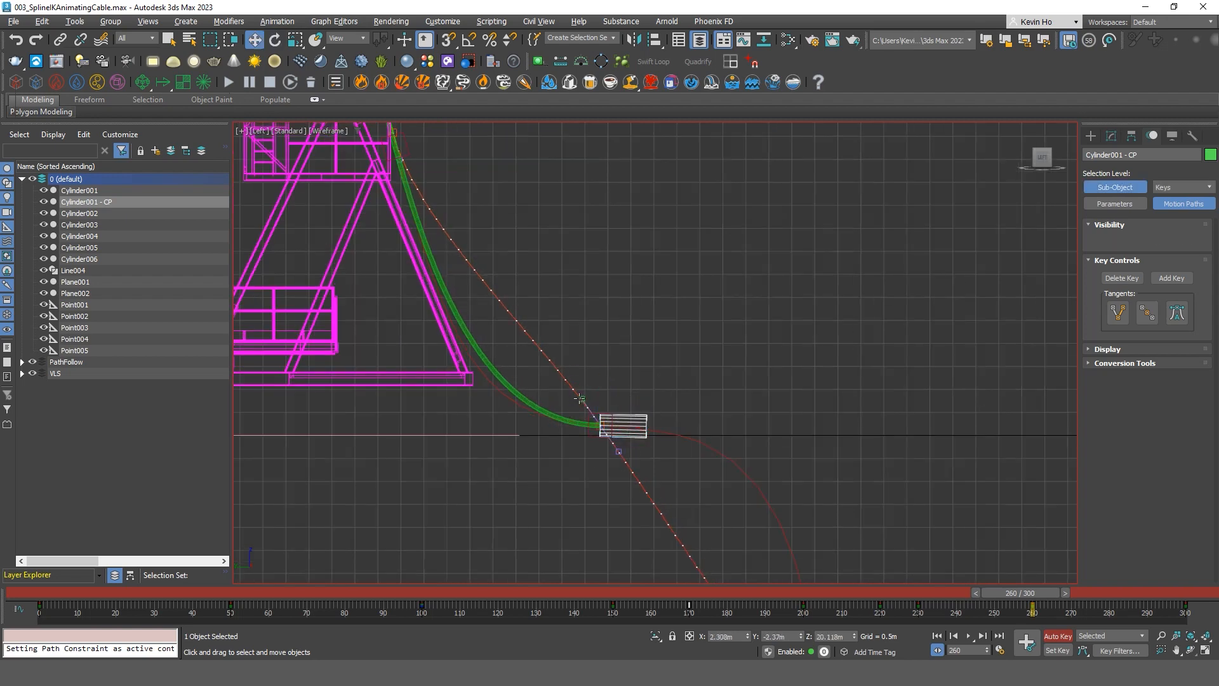
{"action": "left_click_drag", "start_coordinate": [594, 385], "coordinate": [566, 412]}
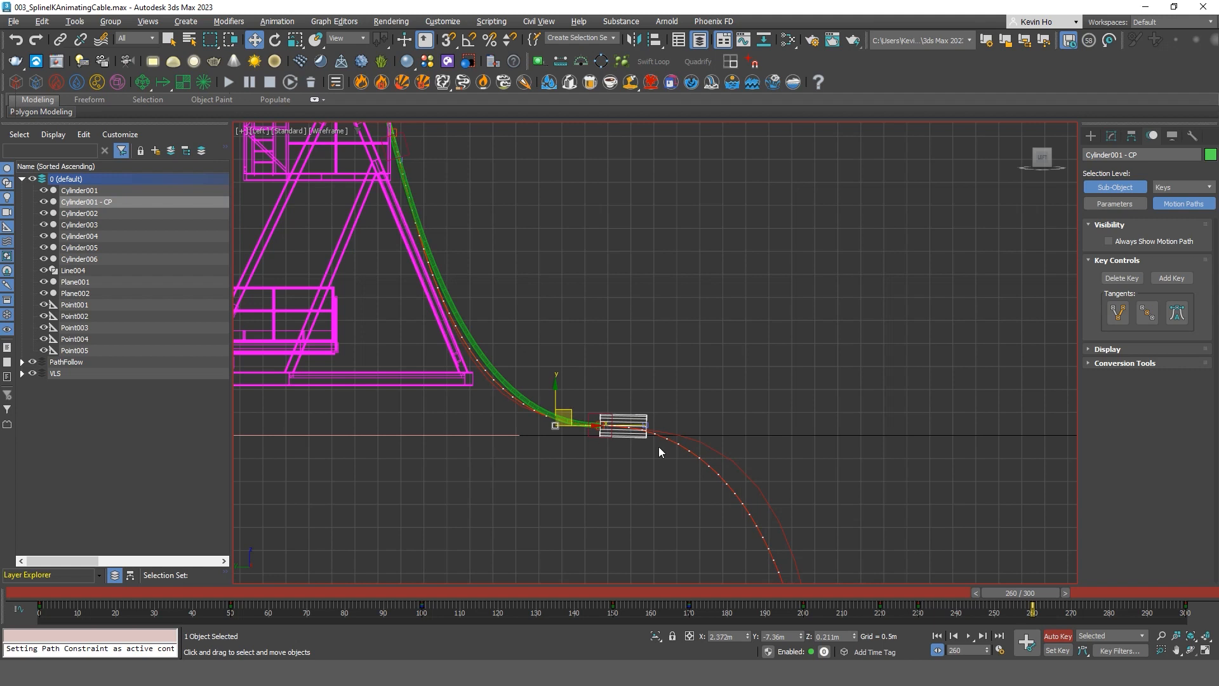
{"action": "left_click", "coordinate": [646, 426]}
{"action": "left_click_drag", "start_coordinate": [670, 423], "coordinate": [665, 419]}
Leave key editing and nudge the end cylinder along the deck edge to about Y -8.68 m at frame 260.
{"action": "left_click", "coordinate": [632, 423]}
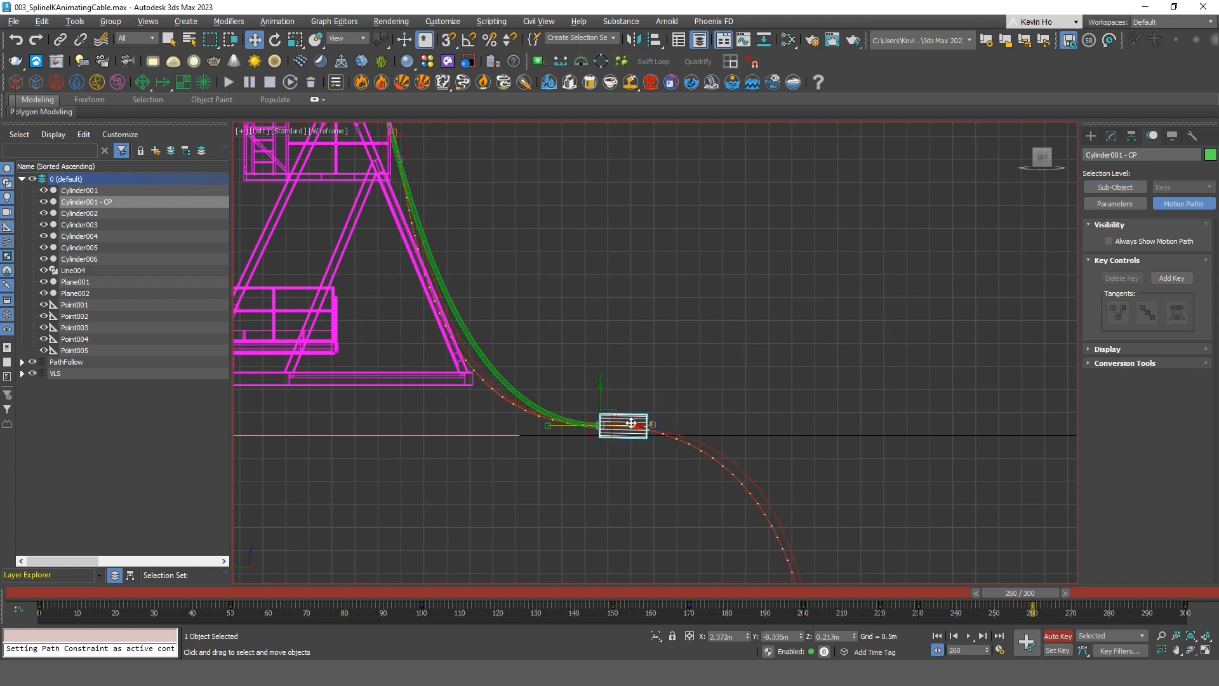
{"action": "left_click_drag", "start_coordinate": [630, 427], "coordinate": [645, 425]}
{"action": "scroll", "coordinate": [657, 442], "scroll_direction": "down", "scroll_amount": 3}
{"action": "scroll", "coordinate": [736, 479], "scroll_direction": "down", "scroll_amount": 3}
{"action": "middle_click_drag", "start_coordinate": [740, 498], "coordinate": [716, 449]}
{"action": "middle_click_drag", "start_coordinate": [669, 392], "coordinate": [684, 430]}
{"action": "scroll", "coordinate": [622, 382], "scroll_direction": "up", "scroll_amount": 2}
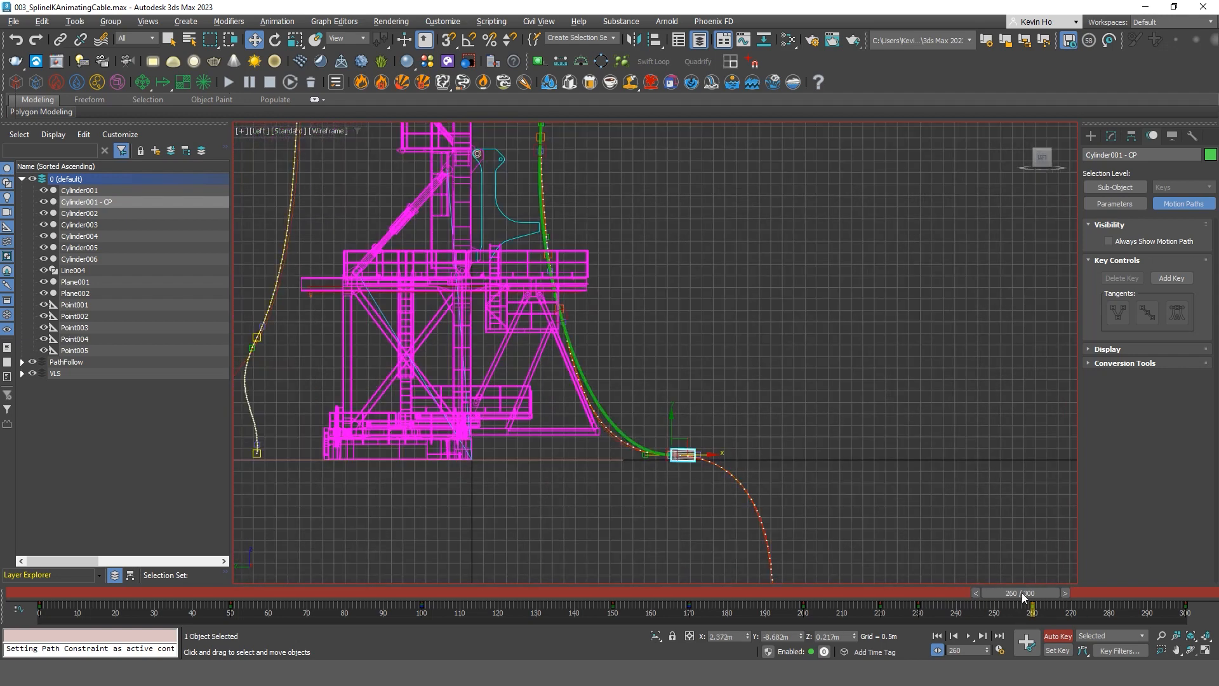
At frame 250, rotate the end cylinder along the descending cable and position it at about Y -5.79 m, Z 1.37 m.
{"action": "left_click_drag", "start_coordinate": [1018, 602], "coordinate": [982, 620]}
{"action": "key", "text": "w"}
{"action": "key", "text": "e"}
{"action": "scroll", "coordinate": [617, 422], "scroll_direction": "up", "scroll_amount": 4}
{"action": "left_click_drag", "start_coordinate": [617, 408], "coordinate": [641, 435]}
{"action": "scroll", "coordinate": [640, 435], "scroll_direction": "up", "scroll_amount": 5}
{"action": "key", "text": "w"}
{"action": "scroll", "coordinate": [597, 454], "scroll_direction": "down", "scroll_amount": 5}
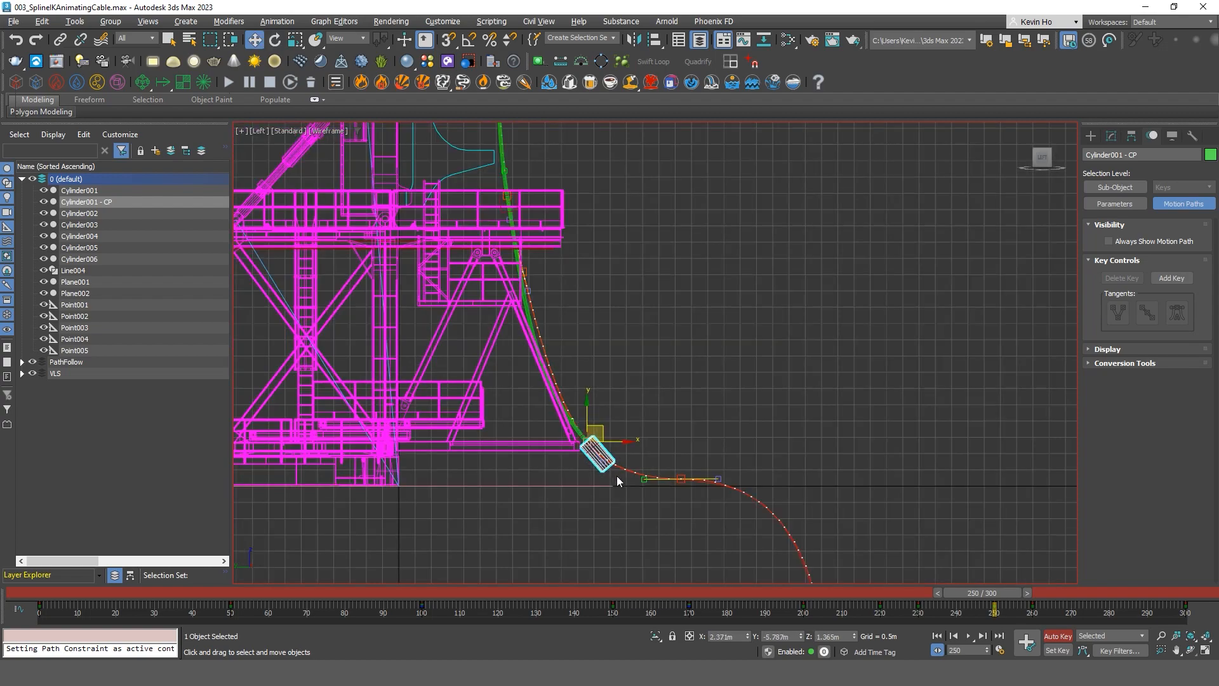
Check the end cylinder's frame 250 pose in the Perspective view and return to the Left view.
{"action": "key", "text": "alt+w"}
{"action": "right_click", "coordinate": [836, 501]}
{"action": "key", "text": "alt+w"}
{"action": "mouse_move", "coordinate": [836, 501]}
{"action": "middle_mouse_down", "text": "alt"}
{"action": "mouse_move", "coordinate": [832, 467]}
{"action": "mouse_move", "coordinate": [838, 505]}
{"action": "middle_mouse_up", "text": "alt"}
{"action": "key", "text": "alt+w"}
{"action": "right_click", "coordinate": [551, 488]}
{"action": "key", "text": "alt+w"}
Fine-tune the end cylinder's rotation and position at frame 250 to about Y -5.79 m, Z 1.39 m, in line with the cable.
{"action": "key", "text": "e"}
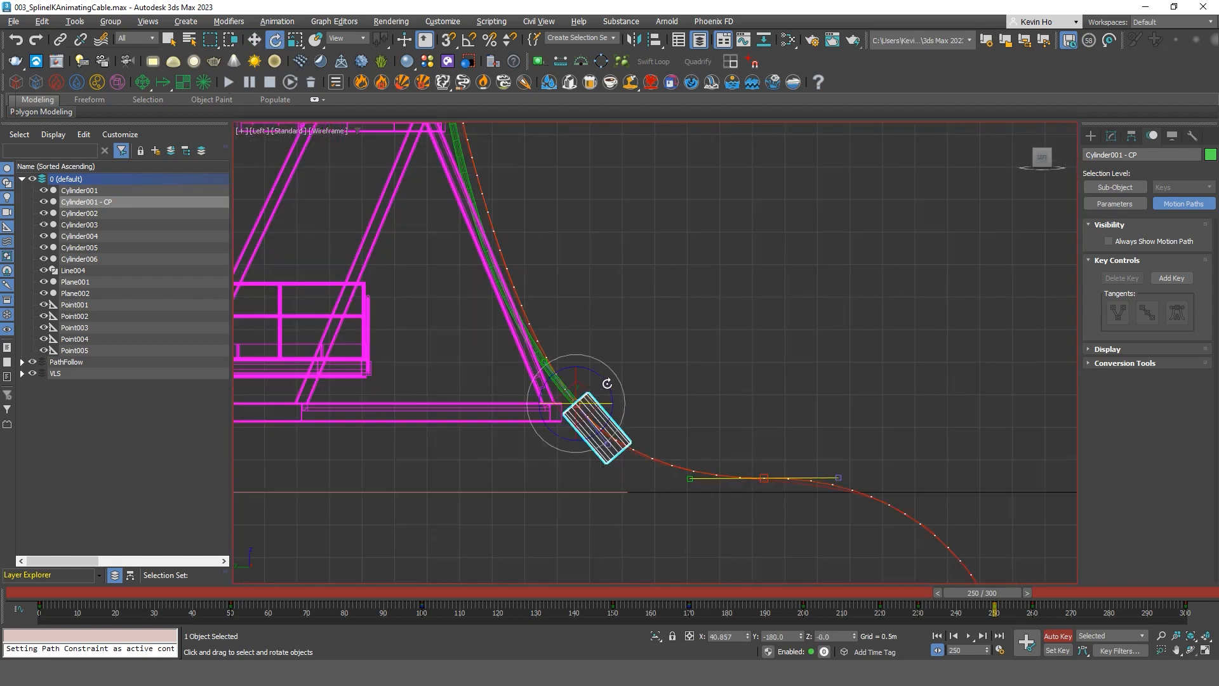
{"action": "key", "text": "w"}
{"action": "scroll", "coordinate": [579, 390], "scroll_direction": "up", "scroll_amount": 3}
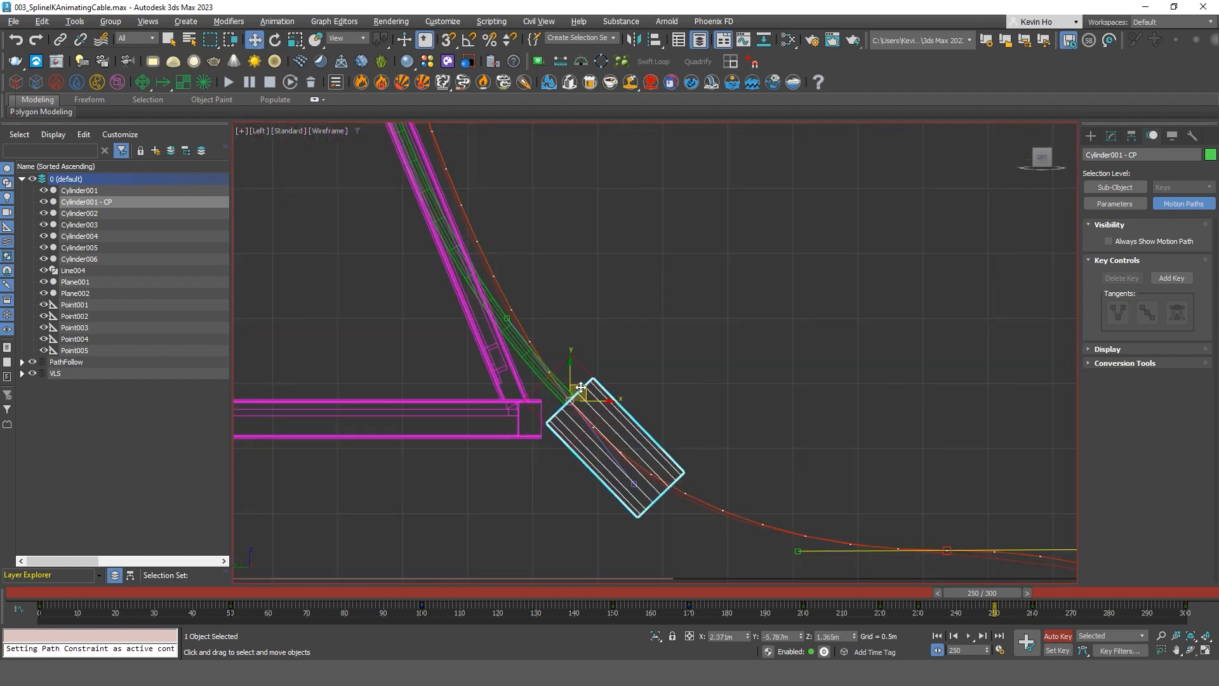
{"action": "scroll", "coordinate": [587, 383], "scroll_direction": "down", "scroll_amount": 3}
{"action": "scroll", "coordinate": [584, 392], "scroll_direction": "up", "scroll_amount": 5}
{"action": "scroll", "coordinate": [601, 409], "scroll_direction": "down", "scroll_amount": 2}
{"action": "left_click", "coordinate": [561, 387]}
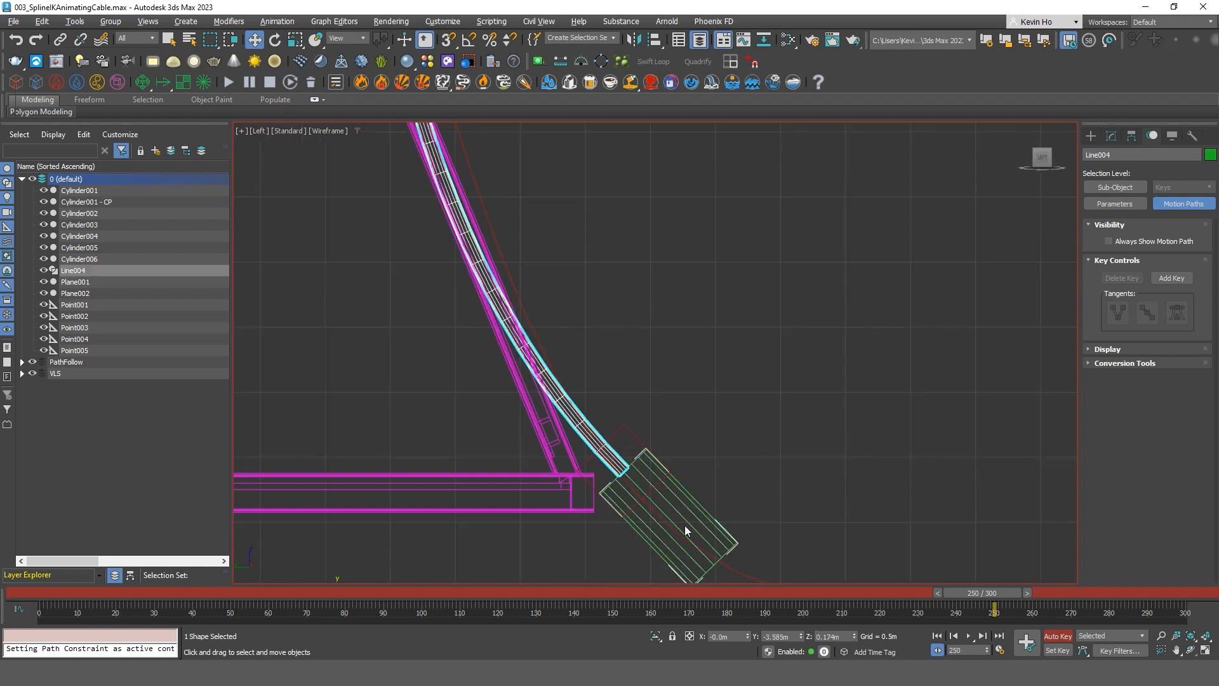
{"action": "left_click", "coordinate": [683, 526]}
{"action": "scroll", "coordinate": [682, 527], "scroll_direction": "up", "scroll_amount": 2}
{"action": "middle_click_drag", "start_coordinate": [681, 528], "coordinate": [657, 475]}
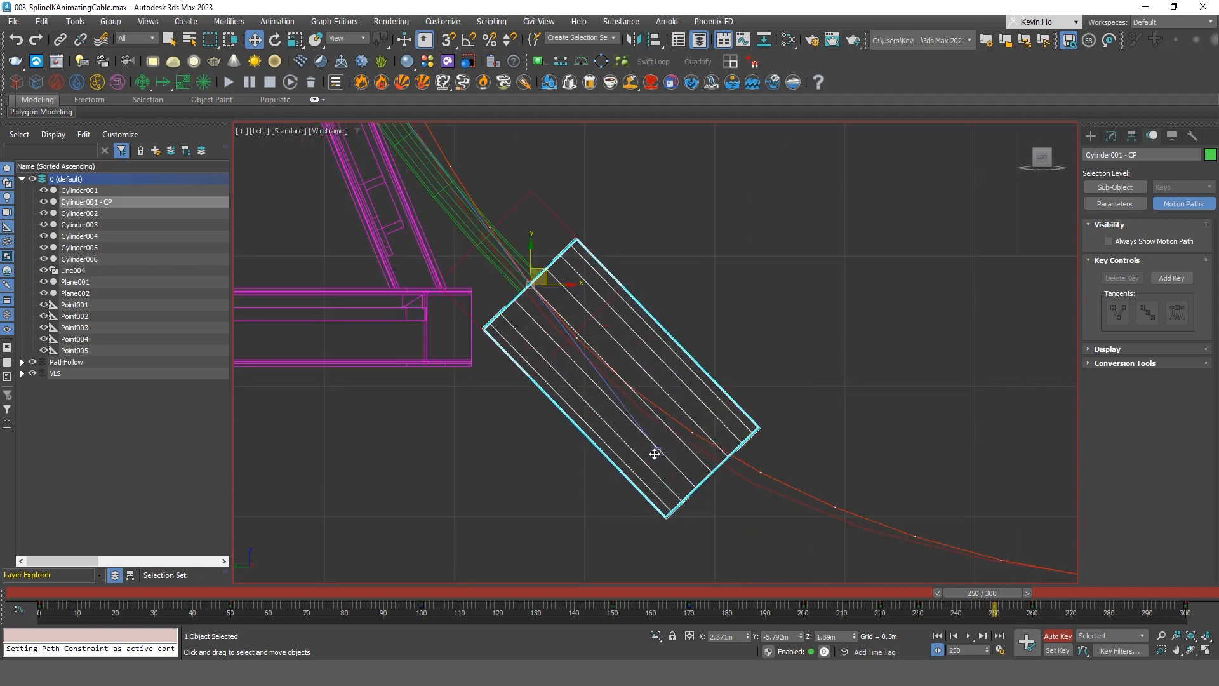
Reshape the outgoing tangent of the frame 250 motion path key to about Y -6.36 m, Z 0.65 m.
{"action": "key", "text": "1"}
{"action": "left_click", "coordinate": [655, 452]}
{"action": "scroll", "coordinate": [656, 452], "scroll_direction": "down", "scroll_amount": 3}
{"action": "left_click_drag", "start_coordinate": [677, 447], "coordinate": [688, 458]}
{"action": "scroll", "coordinate": [660, 457], "scroll_direction": "down", "scroll_amount": 3}
{"action": "middle_click_drag", "start_coordinate": [590, 368], "coordinate": [539, 234]}
{"action": "scroll", "coordinate": [539, 234], "scroll_direction": "up", "scroll_amount": 2}
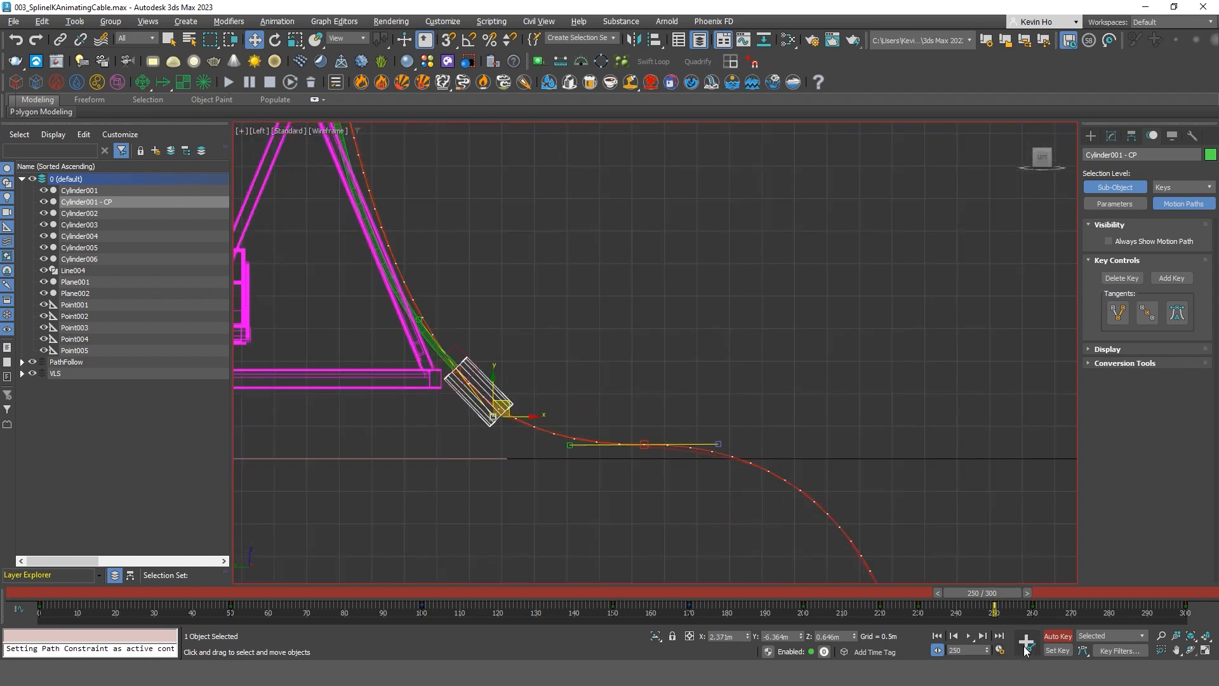
At frame 270, rotate the end cylinder downward along the guide curve and set a key for it.
{"action": "middle_click_drag", "start_coordinate": [841, 490], "coordinate": [923, 508]}
{"action": "left_click_drag", "start_coordinate": [998, 600], "coordinate": [1056, 607]}
{"action": "middle_click_drag", "start_coordinate": [862, 458], "coordinate": [815, 339]}
{"action": "scroll", "coordinate": [816, 340], "scroll_direction": "down", "scroll_amount": 2}
{"action": "left_click_drag", "start_coordinate": [1044, 600], "coordinate": [1059, 608]}
{"action": "key", "text": "w"}
{"action": "left_click", "coordinate": [855, 405]}
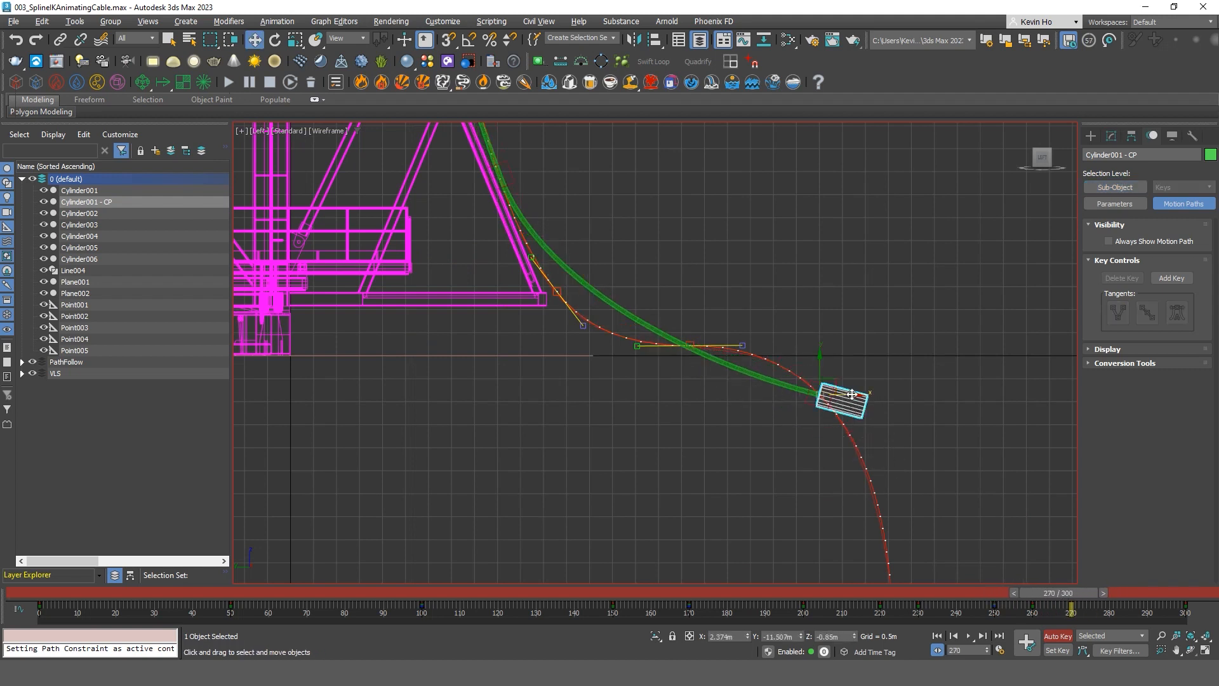
{"action": "left_click", "coordinate": [1027, 643]}
{"action": "left_click_drag", "start_coordinate": [848, 373], "coordinate": [850, 413]}
{"action": "scroll", "coordinate": [849, 412], "scroll_direction": "up", "scroll_amount": 3}
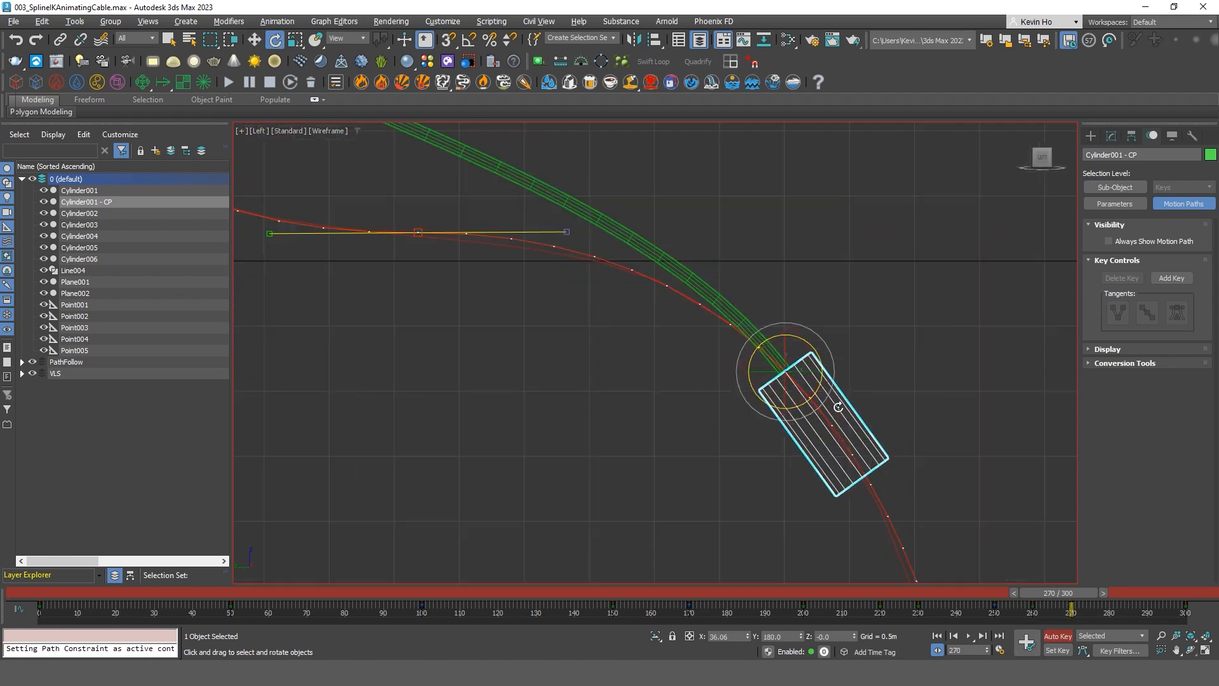
{"action": "left_click", "coordinate": [1027, 642]}
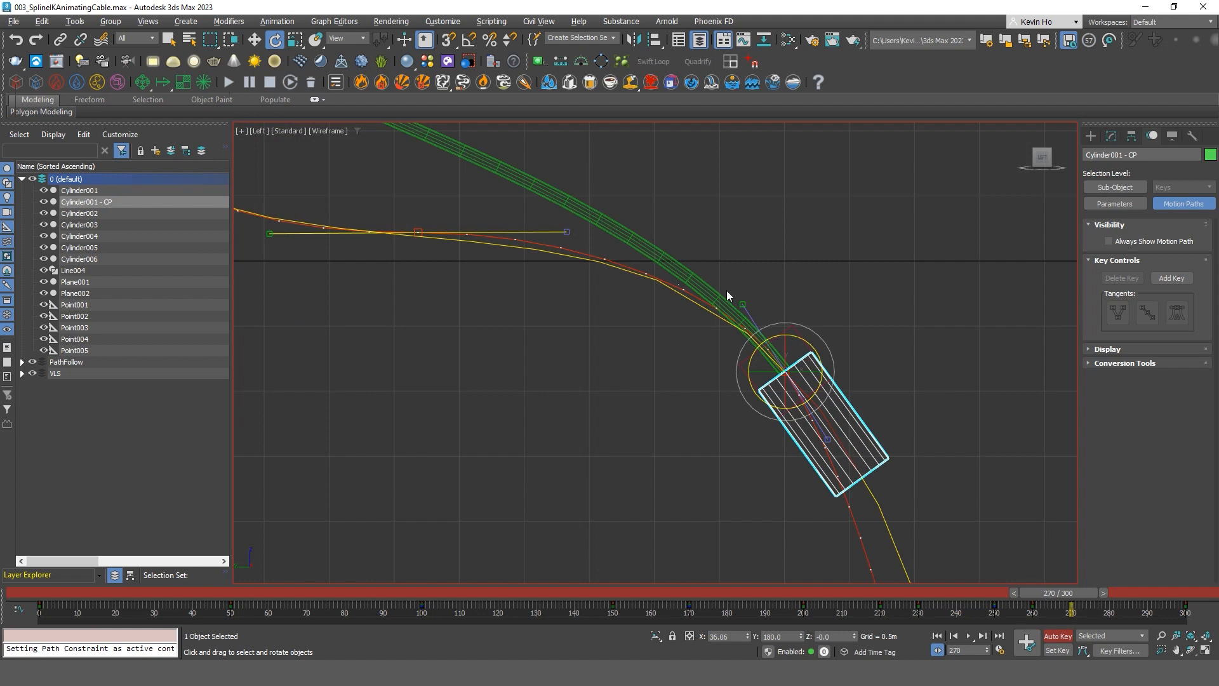
Move the incoming tangent handle of the frame 270 motion path key to about Y -11.19 m, Z -0.43 m.
{"action": "key", "text": "w"}
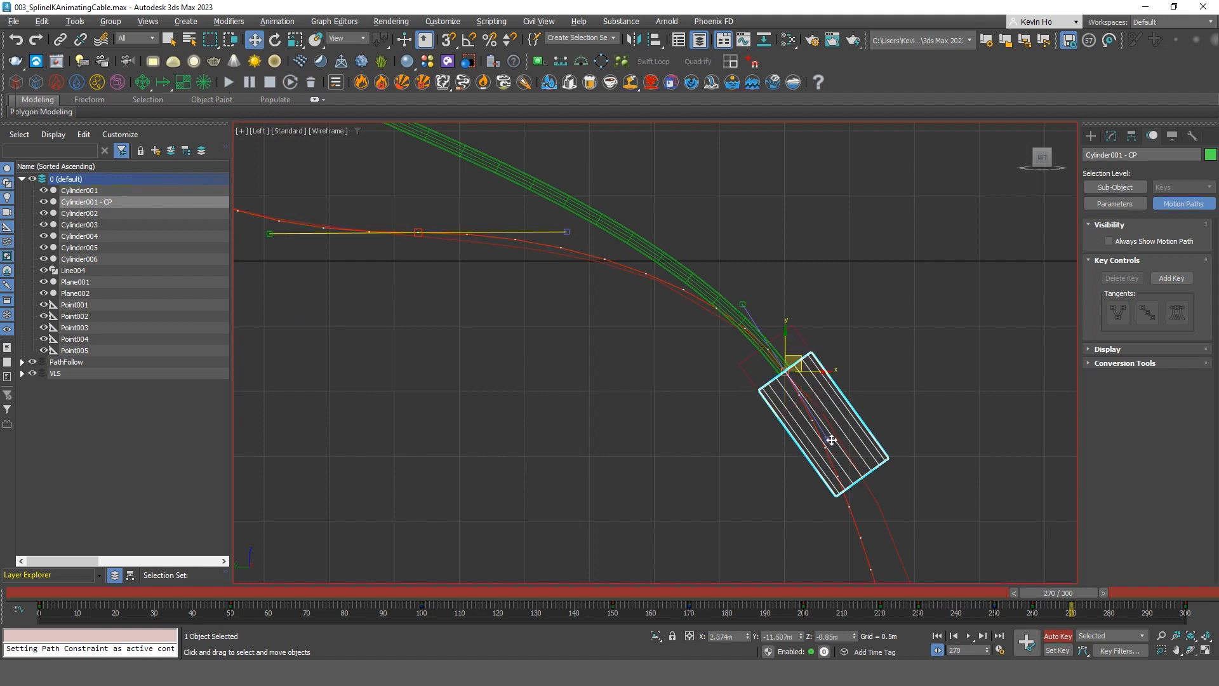
{"action": "left_click", "coordinate": [878, 425]}
{"action": "left_click", "coordinate": [833, 420]}
{"action": "scroll", "coordinate": [829, 442], "scroll_direction": "up", "scroll_amount": 2}
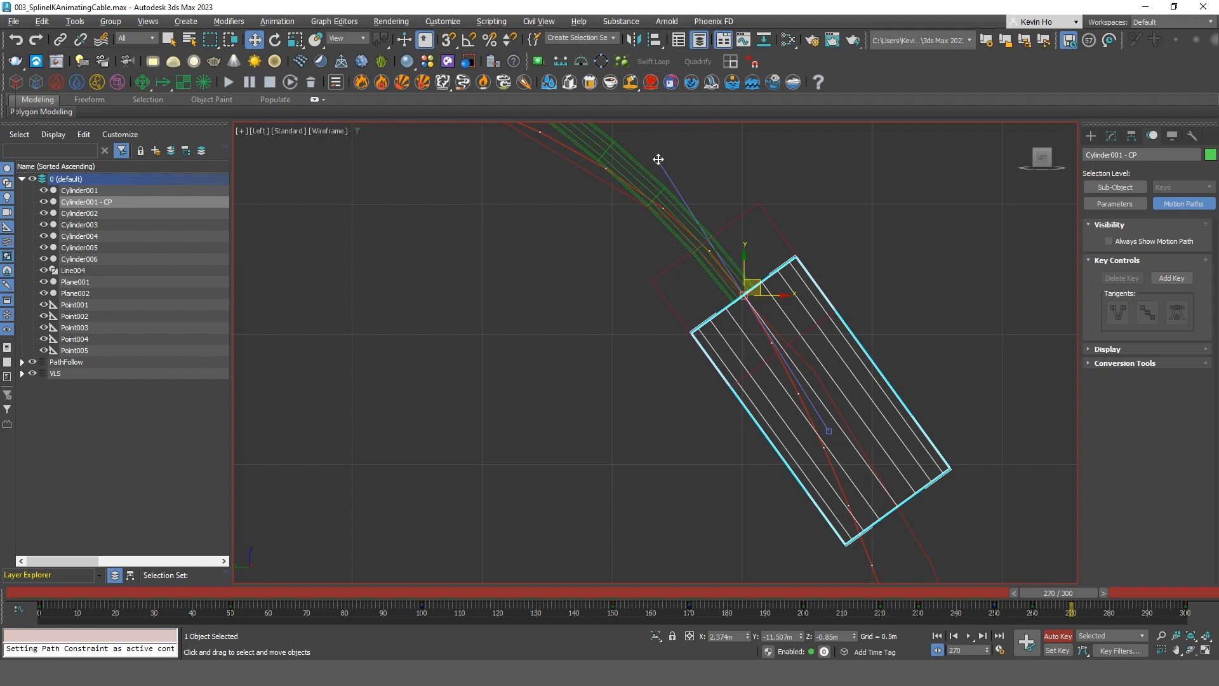
{"action": "key", "text": "1"}
{"action": "scroll", "coordinate": [739, 340], "scroll_direction": "down", "scroll_amount": 2}
{"action": "left_click", "coordinate": [734, 324]}
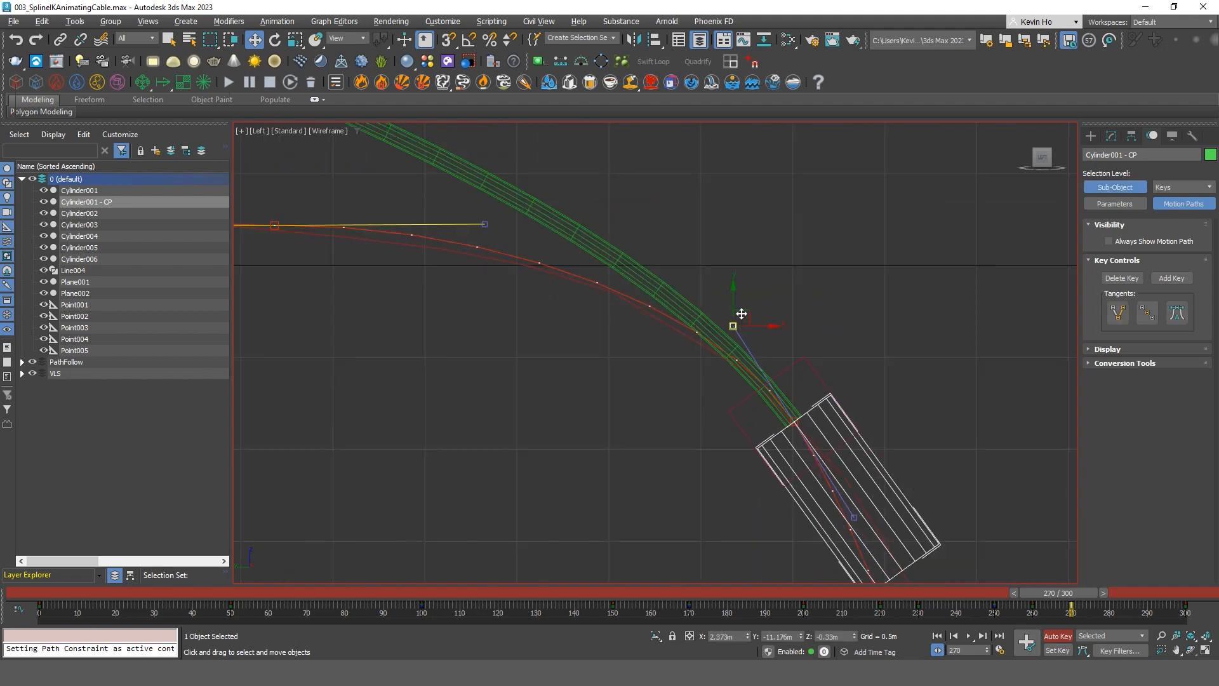
{"action": "left_click_drag", "start_coordinate": [744, 312], "coordinate": [745, 325]}
{"action": "scroll", "coordinate": [801, 368], "scroll_direction": "down", "scroll_amount": 5}
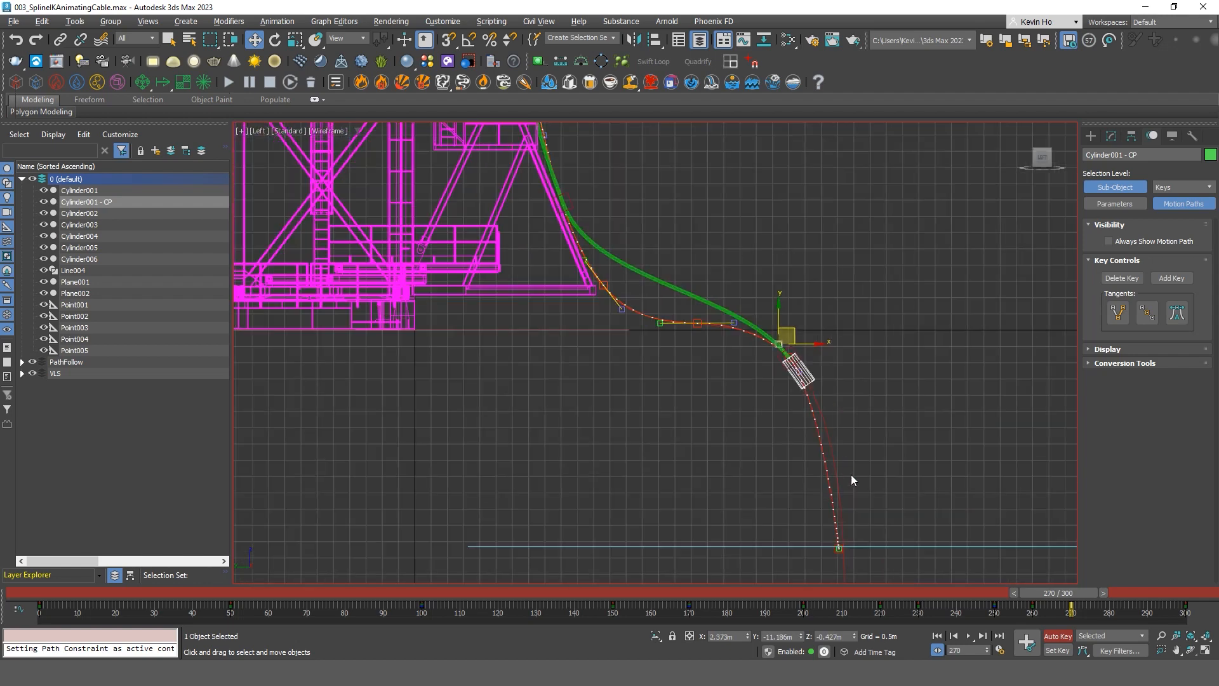
At frame 280, shift the end cylinder sideways toward the guide curve, to about Y -12.74 m, Z -3 m.
{"action": "left_click_drag", "start_coordinate": [1058, 596], "coordinate": [1096, 609]}
{"action": "key", "text": "w"}
{"action": "scroll", "coordinate": [828, 452], "scroll_direction": "up", "scroll_amount": 4}
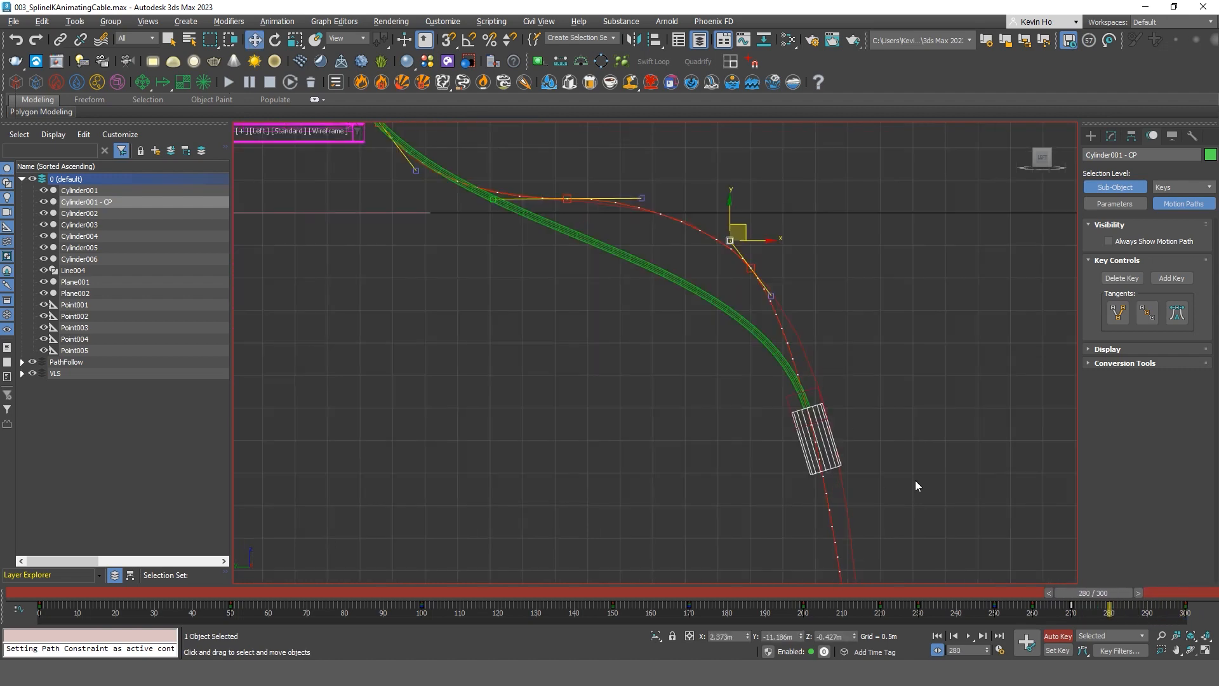
{"action": "left_click", "coordinate": [803, 455]}
{"action": "left_click_drag", "start_coordinate": [841, 408], "coordinate": [864, 411]}
{"action": "middle_click_drag", "start_coordinate": [859, 518], "coordinate": [812, 393]}
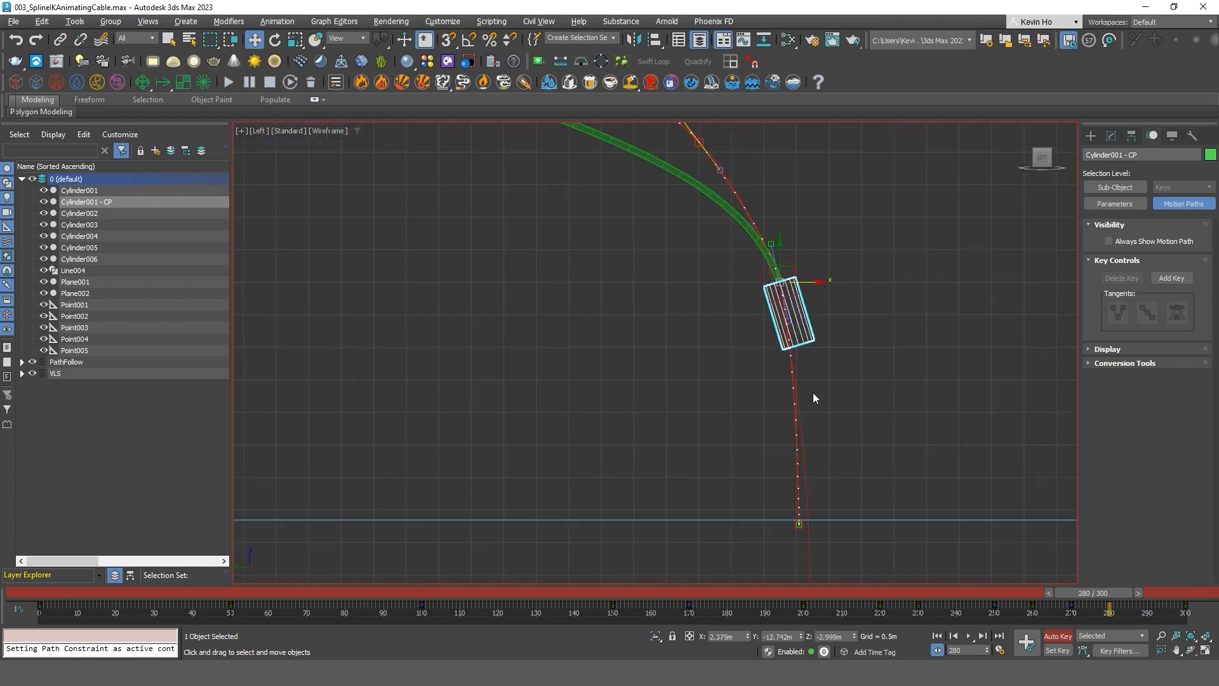
At frame 300, shift the end cylinder sideways onto the guide curve, to about Y -13.17 m, Z -6.72 m.
{"action": "scroll", "coordinate": [812, 392], "scroll_direction": "down", "scroll_amount": 2}
{"action": "key", "text": "1"}
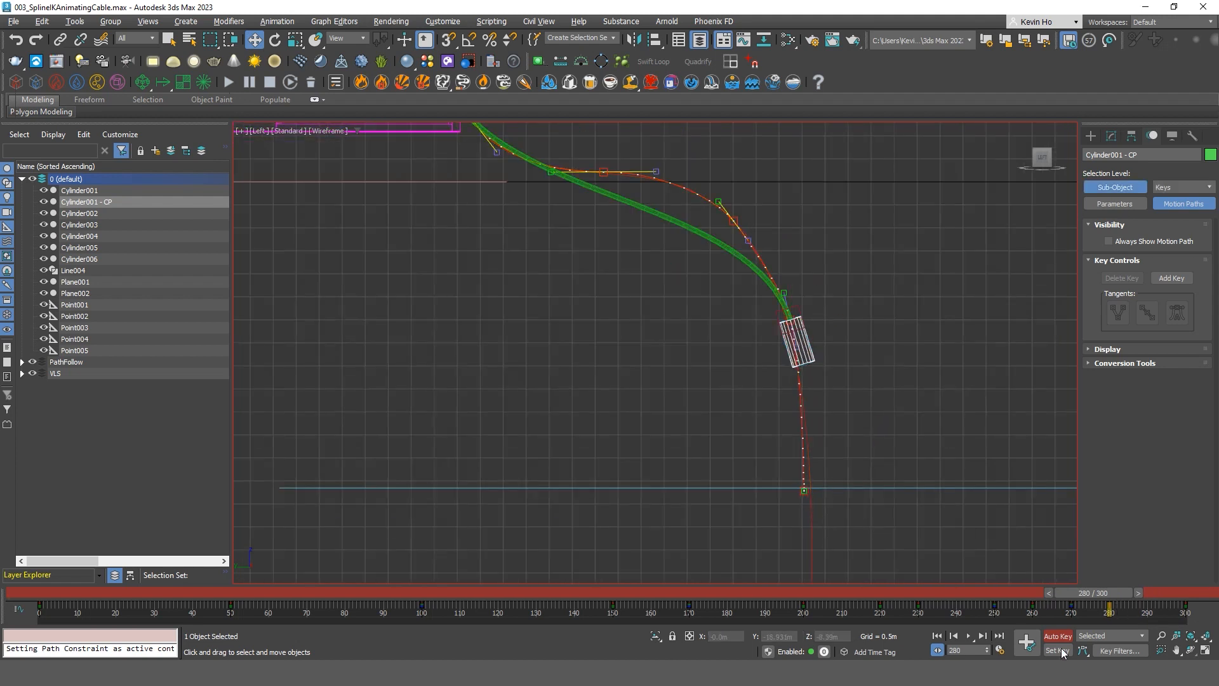
{"action": "left_click", "coordinate": [983, 637]}
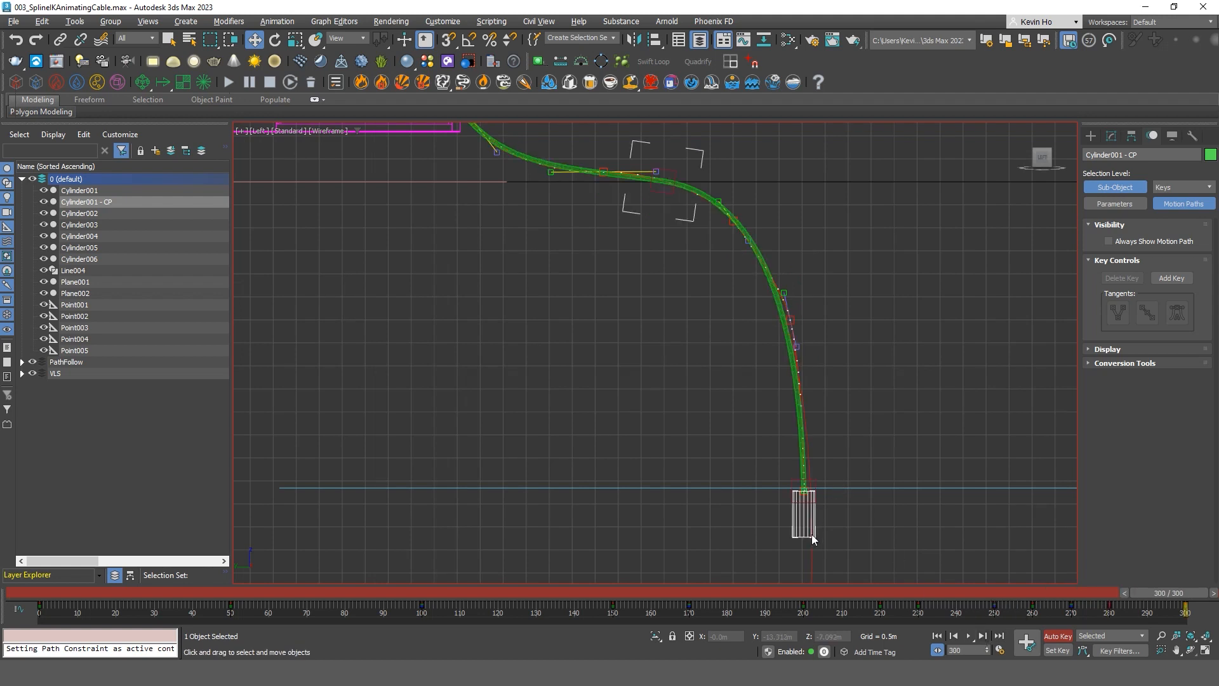
{"action": "scroll", "coordinate": [812, 537], "scroll_direction": "up", "scroll_amount": 4}
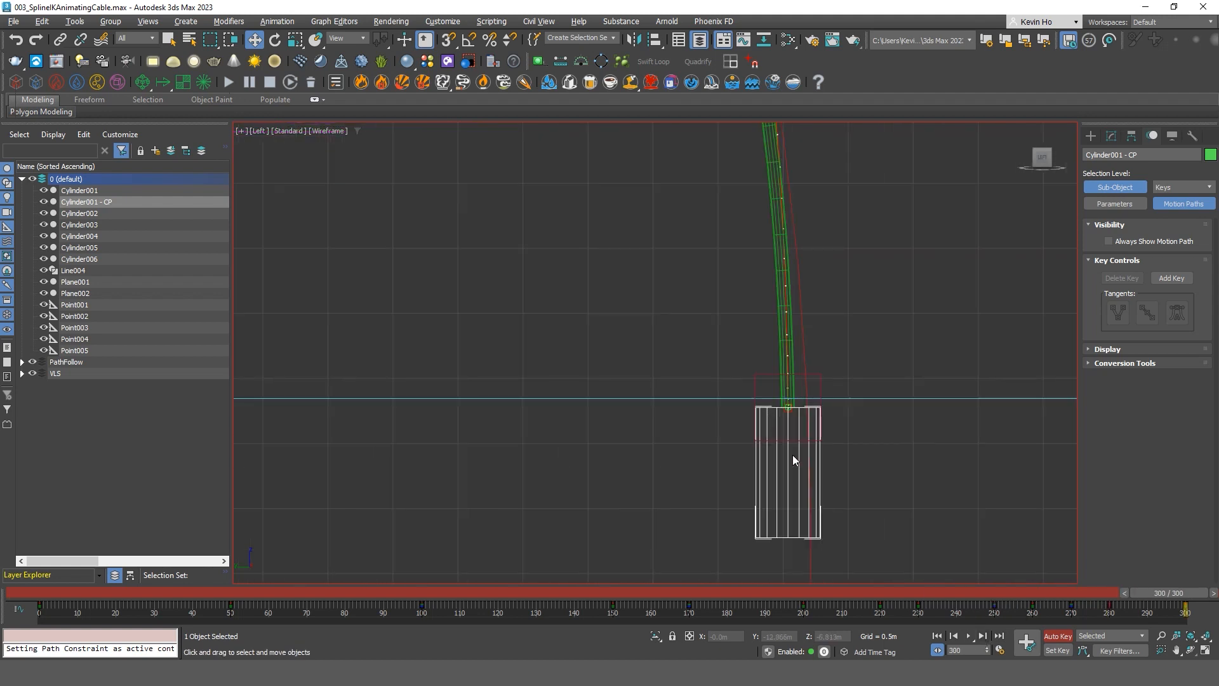
{"action": "key", "text": "1"}
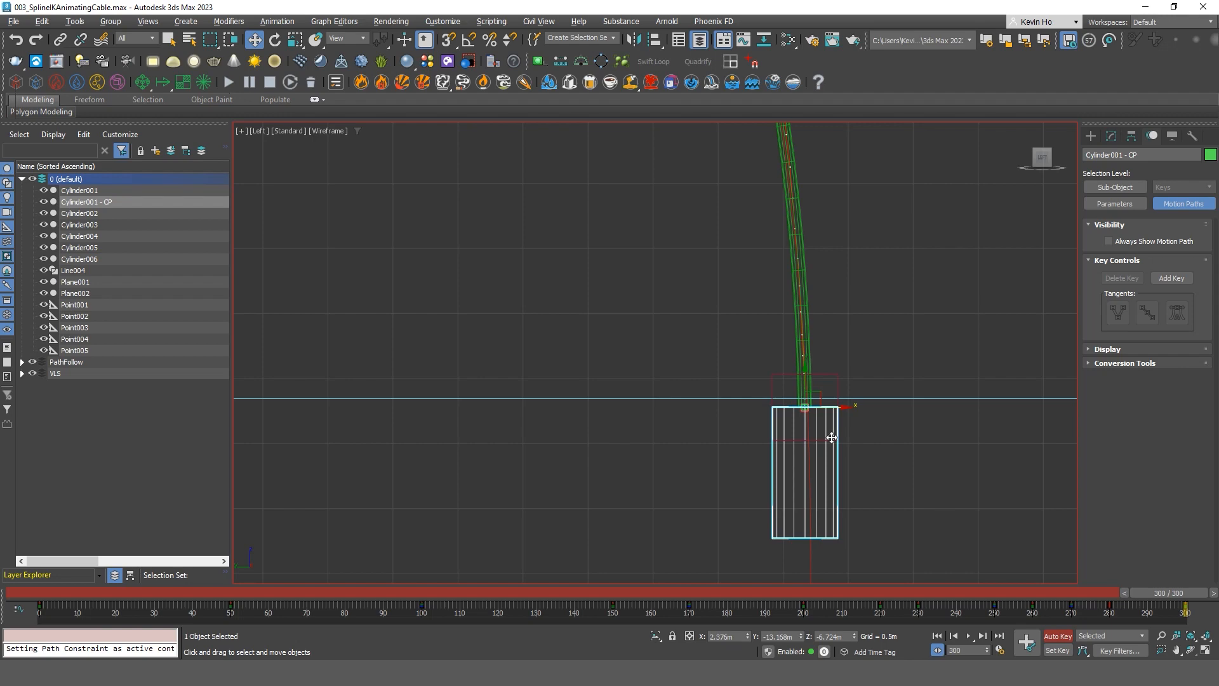
Scrub between frames 237 and 286 to review the end cylinder's descent along the guide curve.
{"action": "scroll", "coordinate": [836, 411], "scroll_direction": "down", "scroll_amount": 5}
{"action": "left_click_drag", "start_coordinate": [1151, 593], "coordinate": [899, 558]}
{"action": "middle_click_drag", "start_coordinate": [668, 377], "coordinate": [730, 538]}
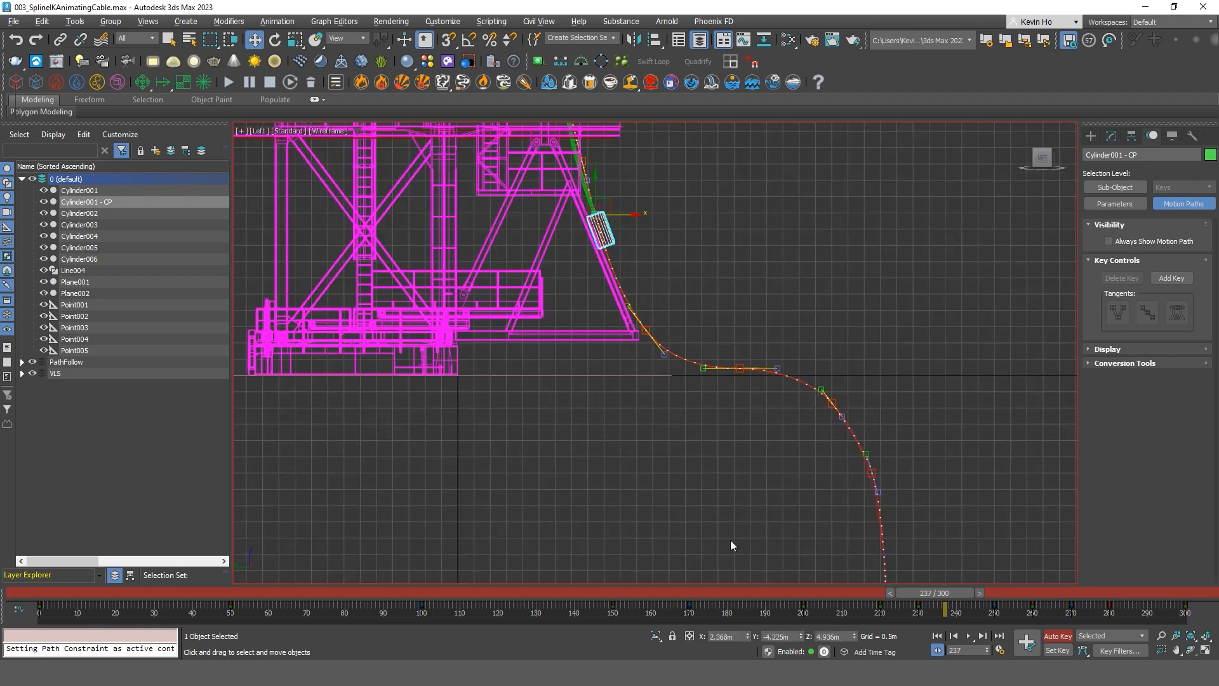
{"action": "scroll", "coordinate": [730, 539], "scroll_direction": "down", "scroll_amount": 2}
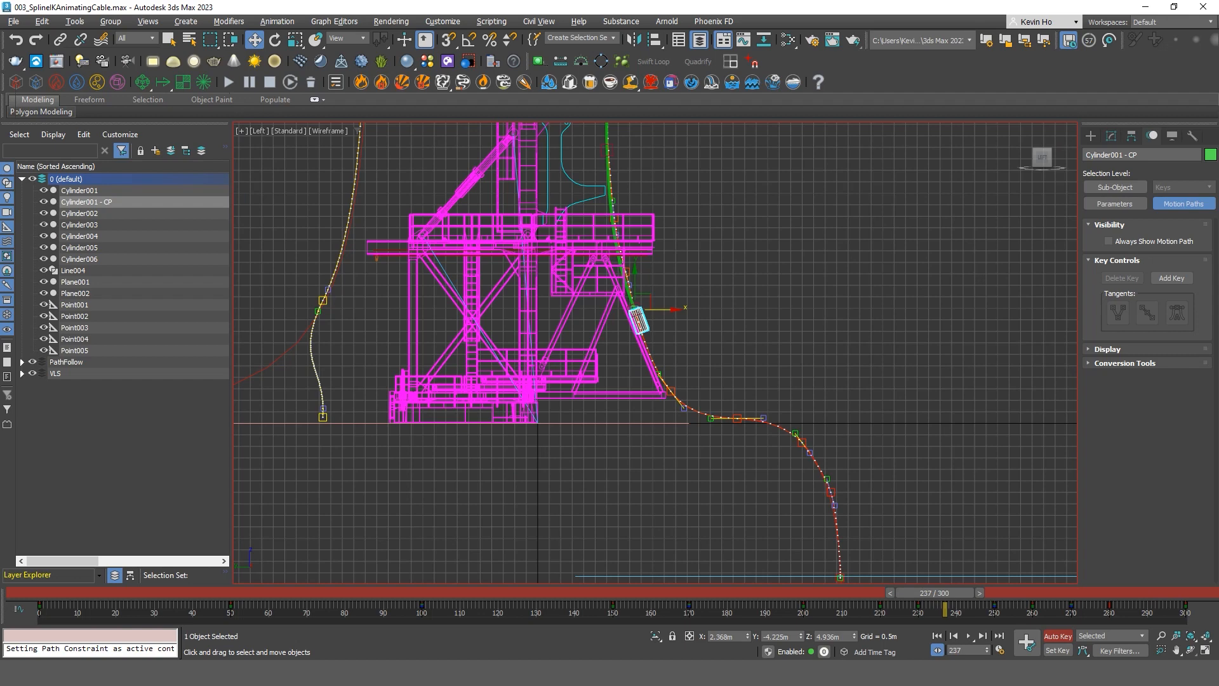
{"action": "mouse_move", "coordinate": [925, 593]}
{"action": "left_mouse_down"}
{"action": "mouse_move", "coordinate": [1132, 593]}
{"action": "mouse_move", "coordinate": [1078, 620]}
{"action": "mouse_move", "coordinate": [1008, 615]}
{"action": "mouse_move", "coordinate": [889, 546]}
{"action": "mouse_move", "coordinate": [988, 547]}
{"action": "mouse_move", "coordinate": [930, 532]}
{"action": "mouse_move", "coordinate": [999, 534]}
{"action": "mouse_move", "coordinate": [1172, 555]}
{"action": "mouse_move", "coordinate": [1083, 564]}
{"action": "mouse_move", "coordinate": [1111, 565]}
{"action": "left_mouse_up"}
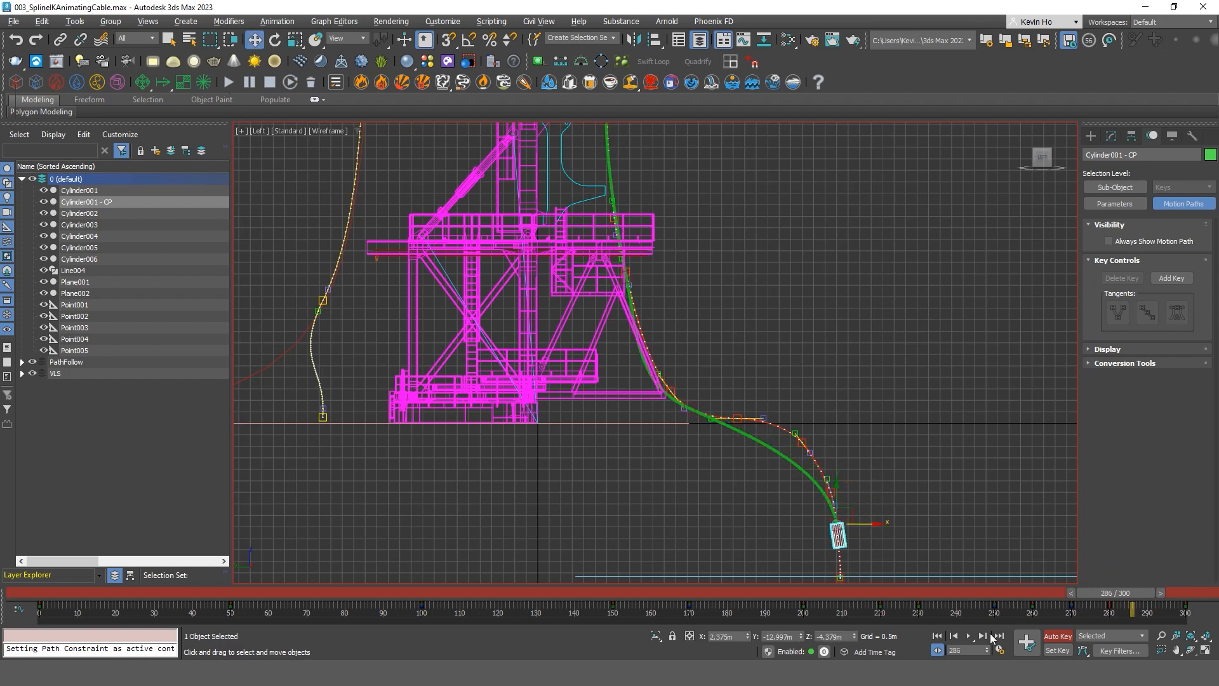
At frame 280, move Point002 down the guide curve by setting its % Along Path to 85.143.
{"action": "left_click", "coordinate": [952, 639]}
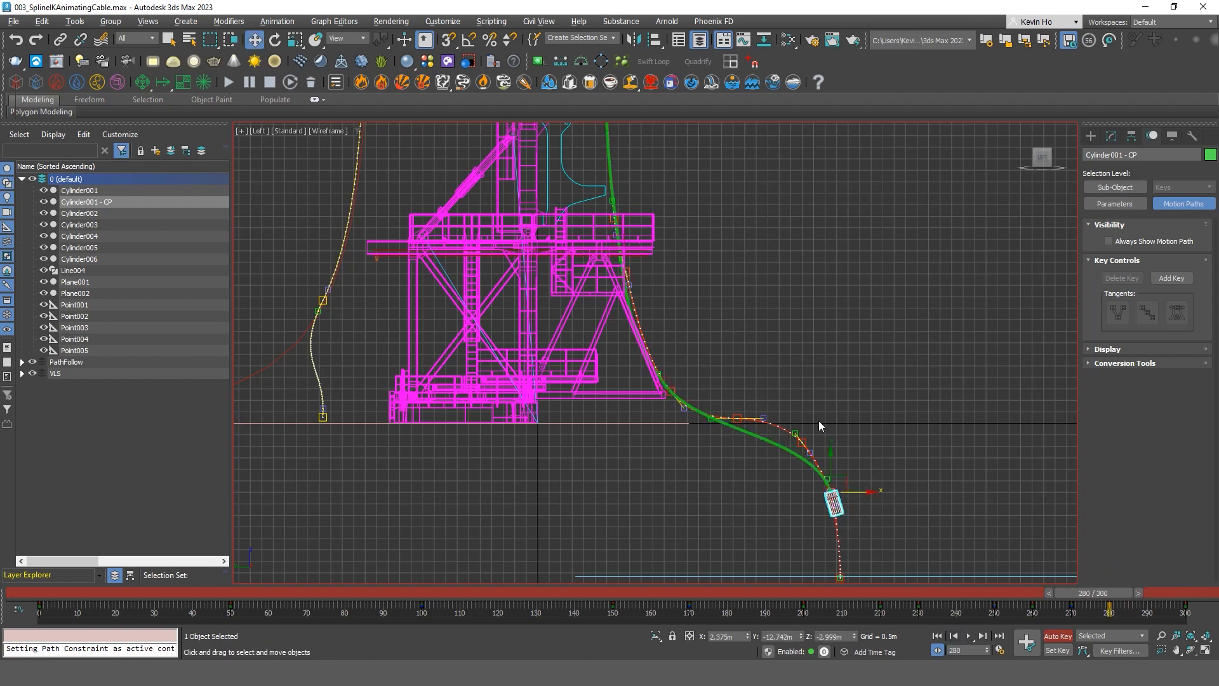
{"action": "scroll", "coordinate": [725, 432], "scroll_direction": "up", "scroll_amount": 6}
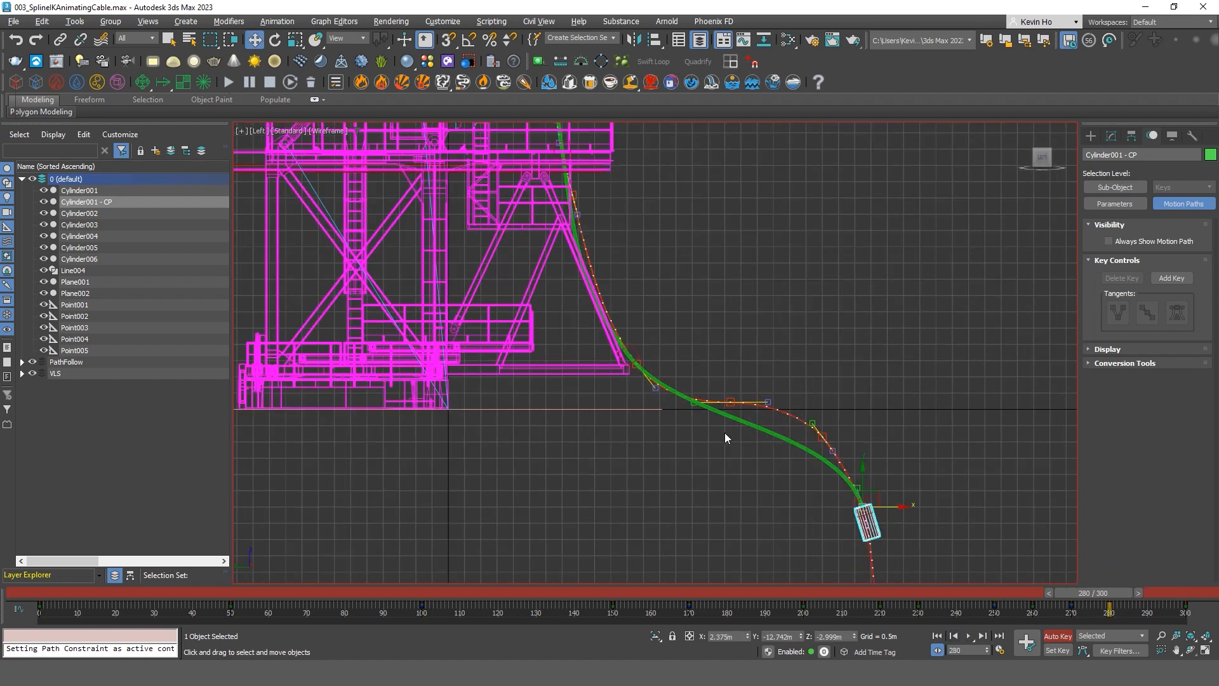
{"action": "left_click", "coordinate": [537, 258]}
{"action": "scroll", "coordinate": [749, 273], "scroll_direction": "down", "scroll_amount": 2}
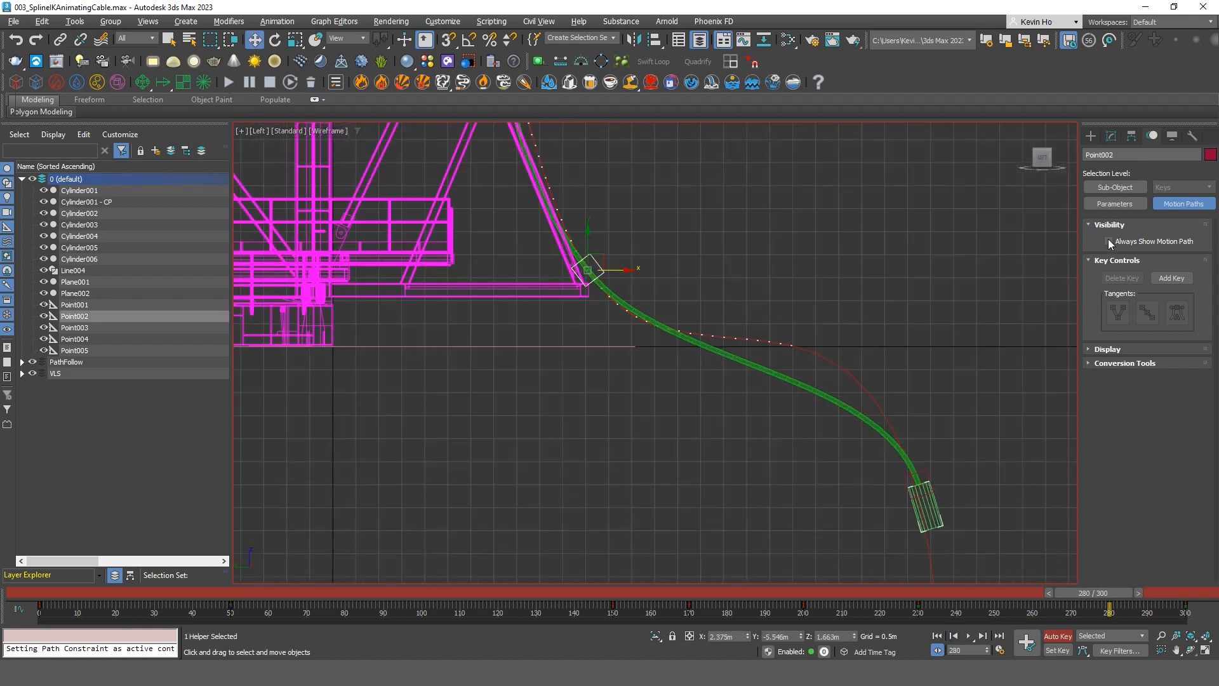
{"action": "left_click", "coordinate": [1118, 204]}
{"action": "left_click_drag", "start_coordinate": [1187, 564], "coordinate": [1188, 567]}
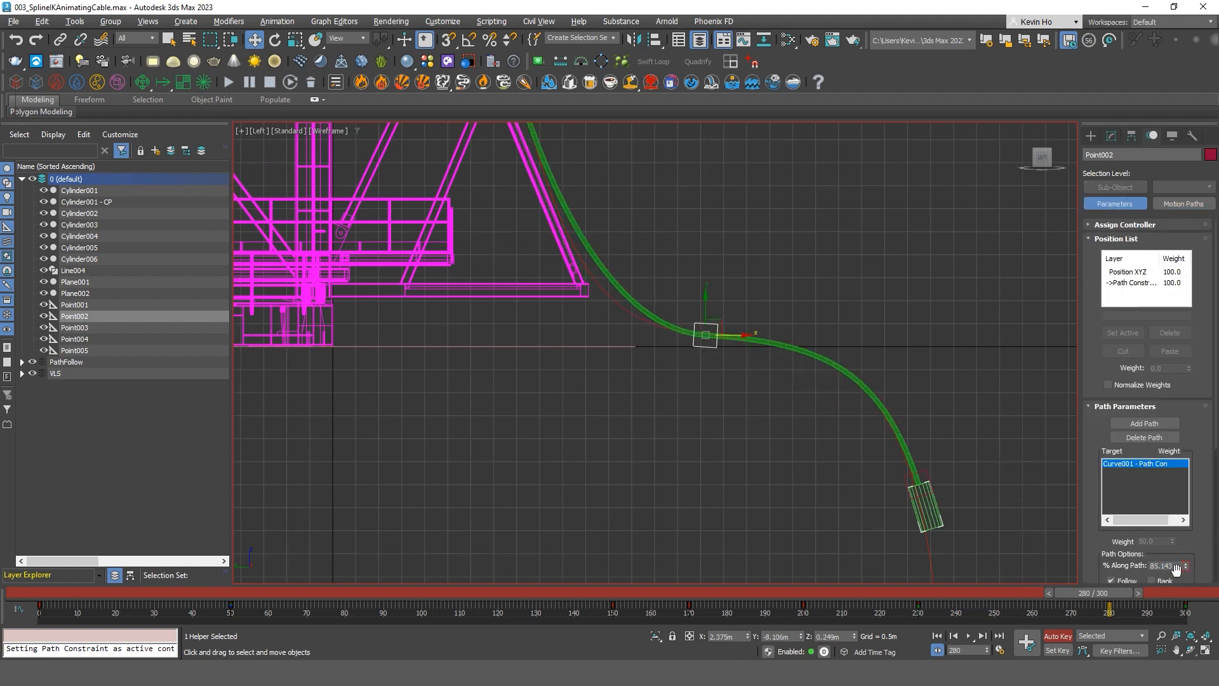
Set Point003's % Along Path to 78 at frame 280.
{"action": "middle_click_drag", "start_coordinate": [658, 277], "coordinate": [817, 450]}
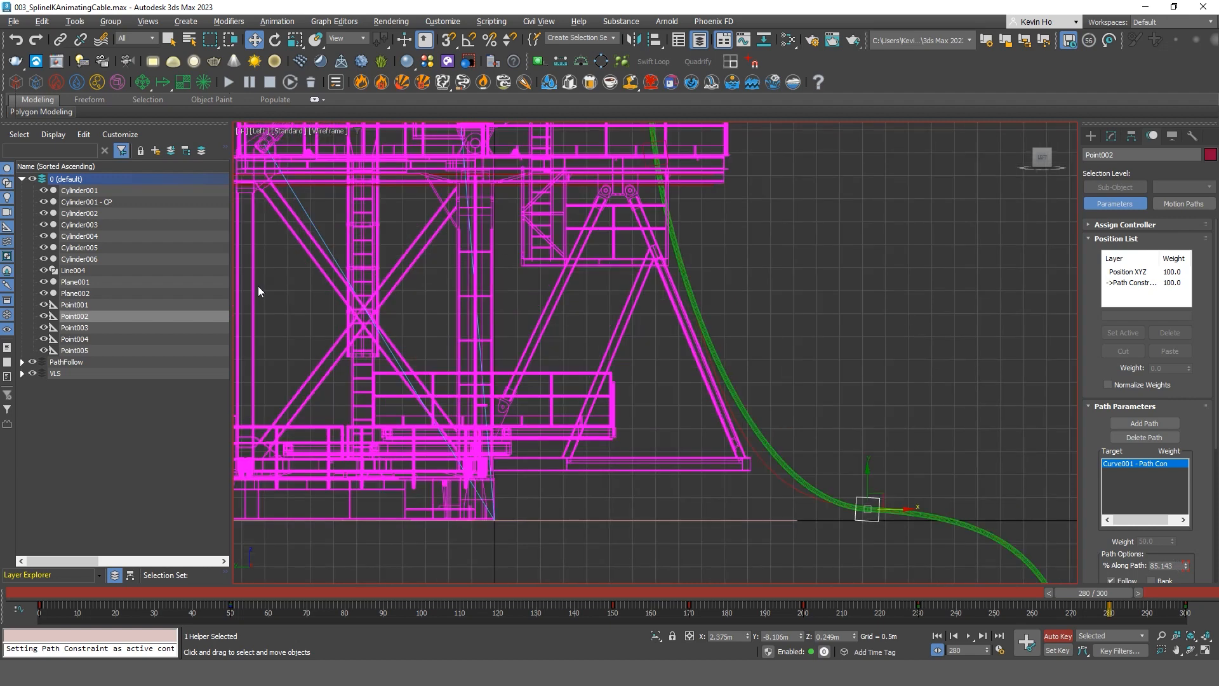
{"action": "left_click", "coordinate": [91, 326]}
{"action": "scroll", "coordinate": [571, 335], "scroll_direction": "down", "scroll_amount": 3}
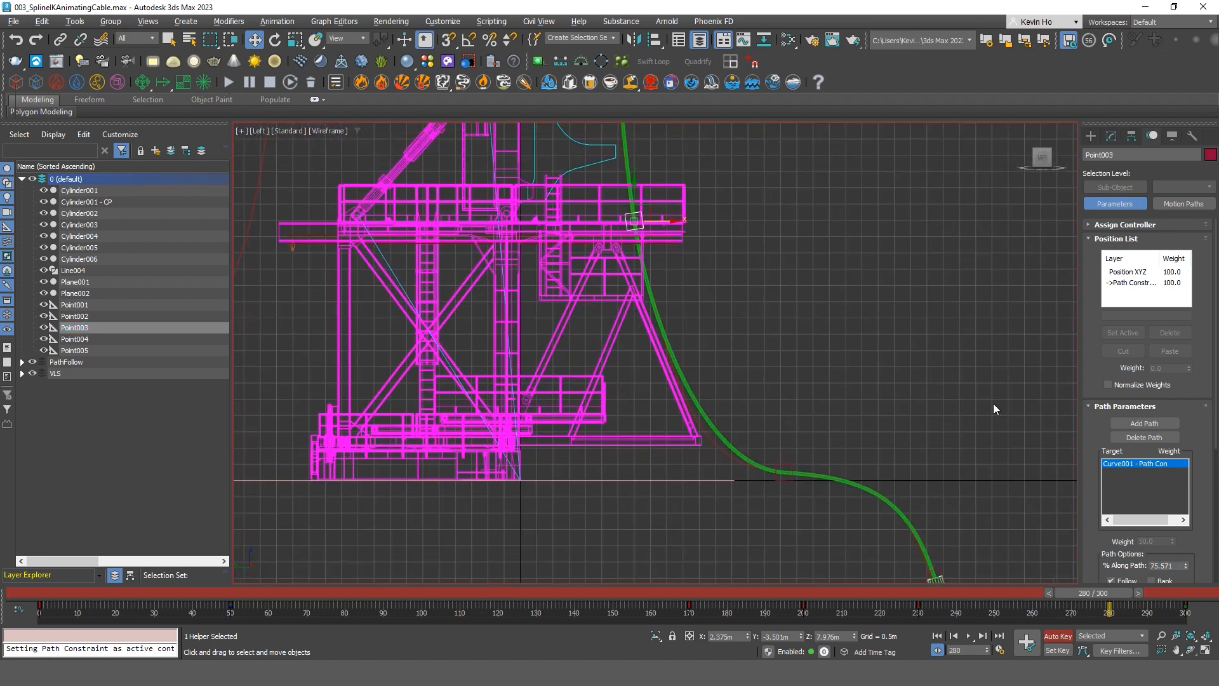
{"action": "left_click", "coordinate": [1185, 563]}
{"action": "left_click", "coordinate": [1186, 564]}
{"action": "left_click", "coordinate": [1185, 563]}
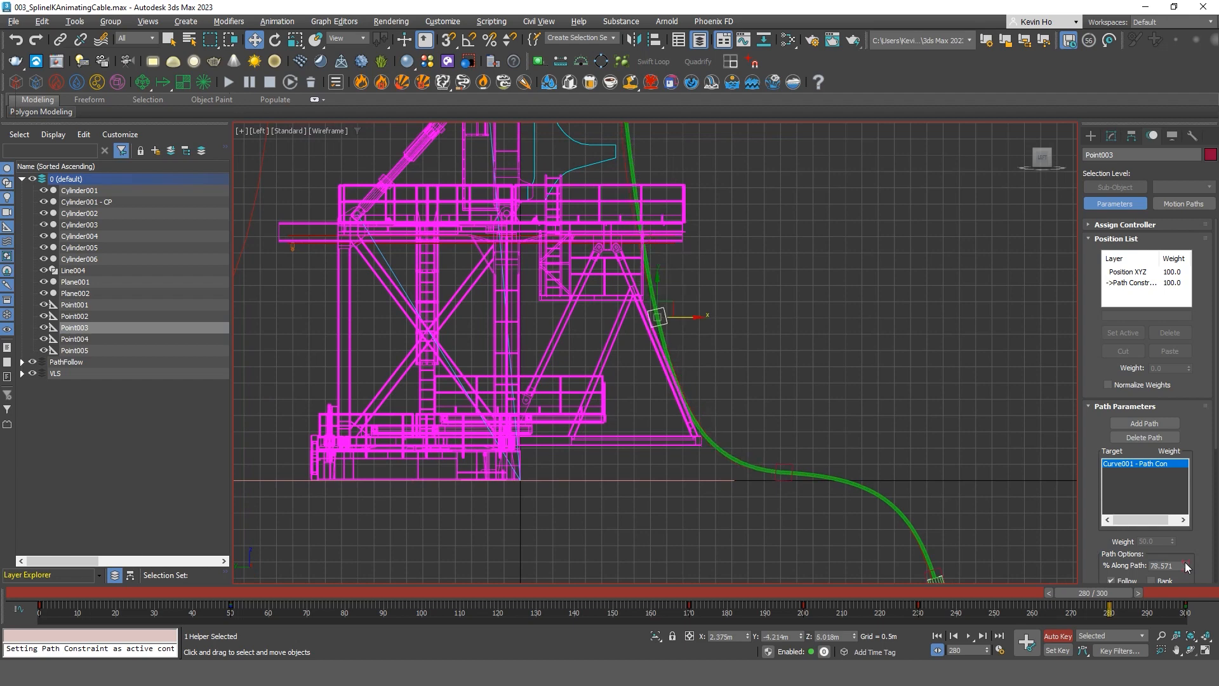
{"action": "left_click", "coordinate": [1185, 567]}
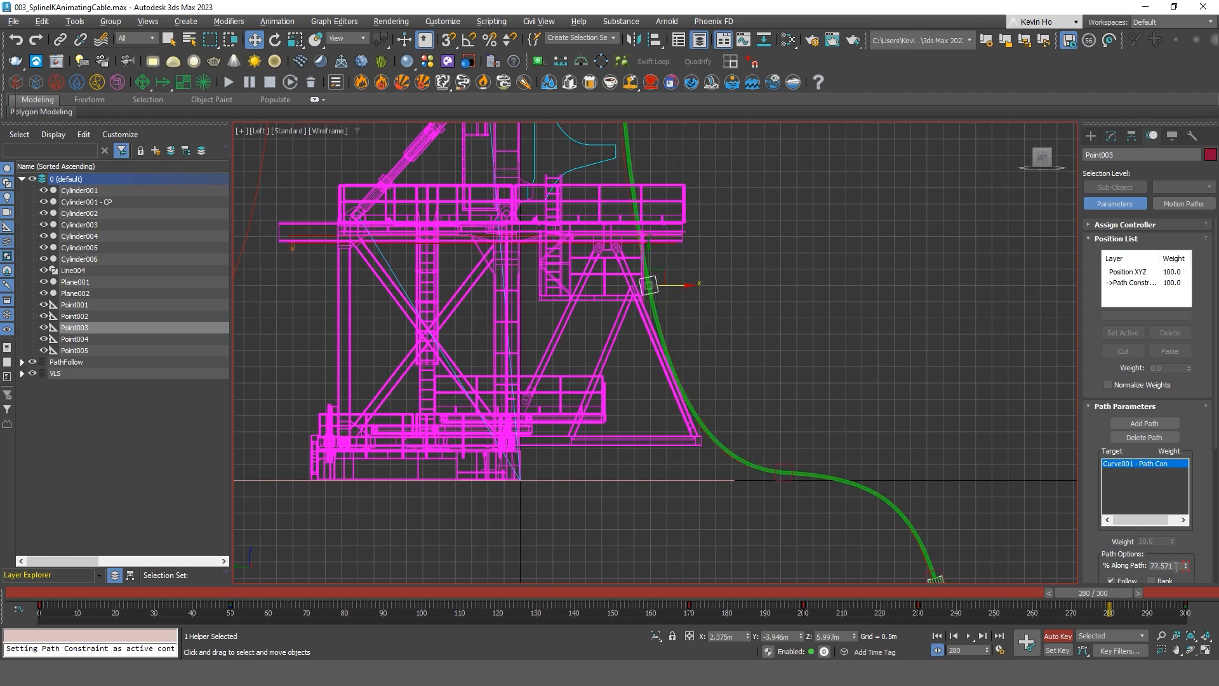
{"action": "type", "text": "78"}
{"action": "key", "text": "Return"}
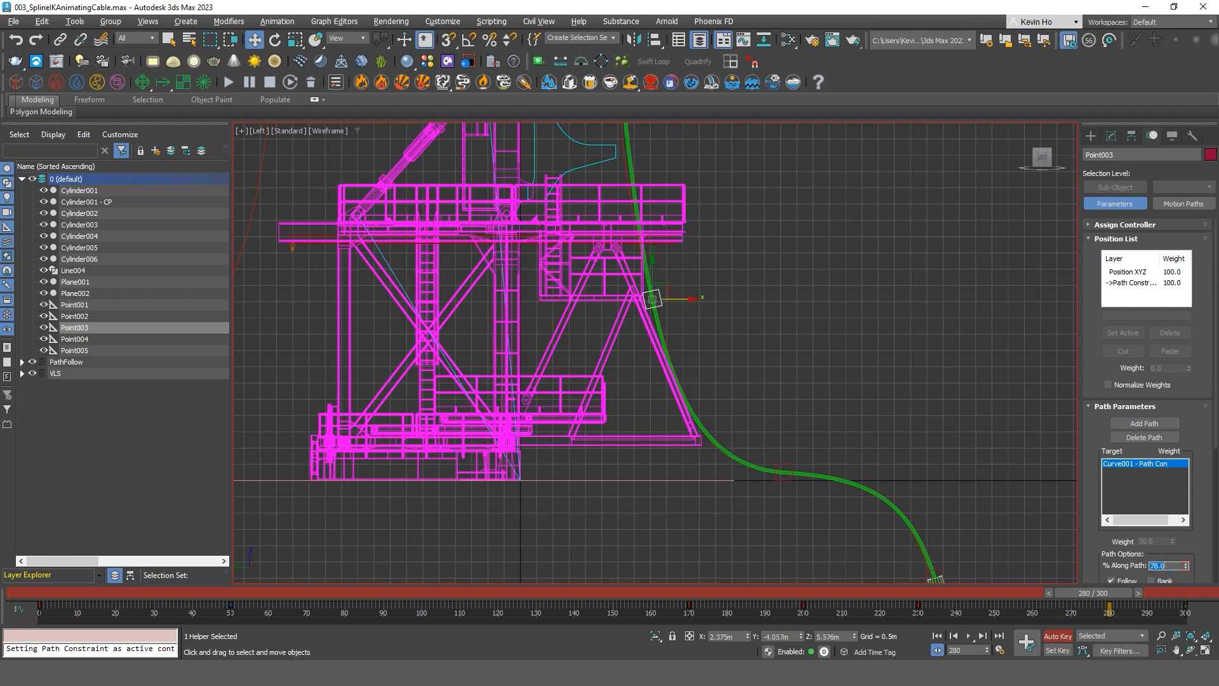
Advance Point004 along the guide curve to 70.714 % at frame 280.
{"action": "left_click", "coordinate": [77, 340]}
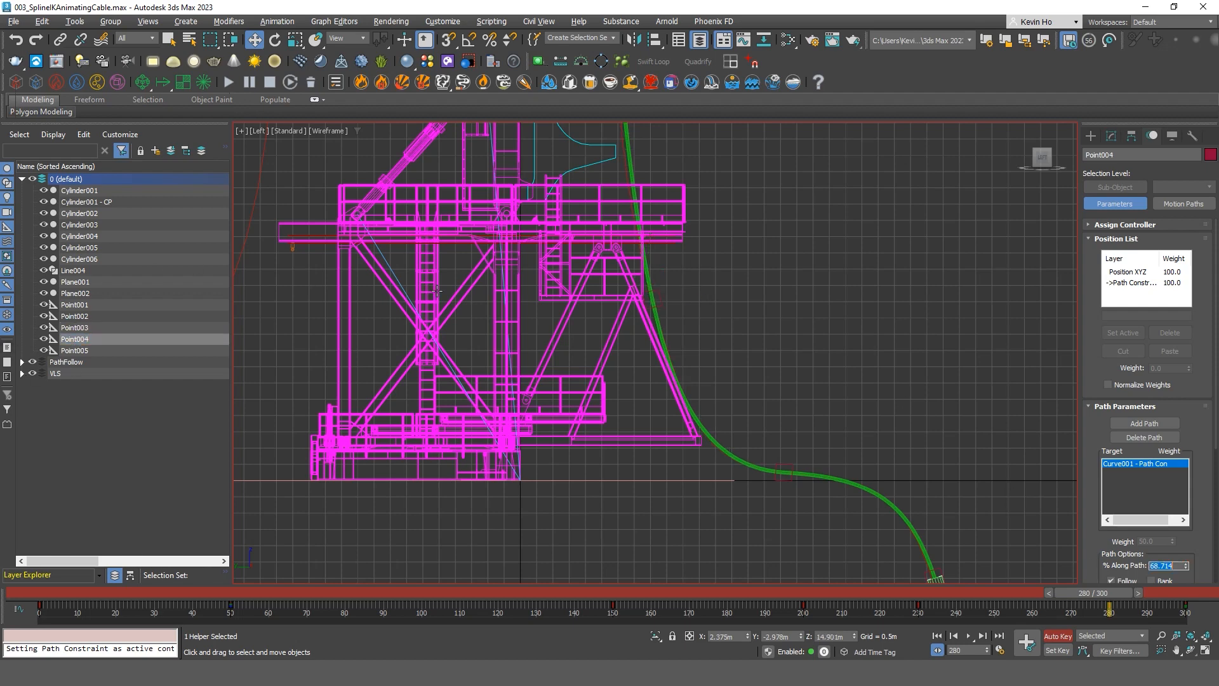
{"action": "scroll", "coordinate": [541, 437], "scroll_direction": "down", "scroll_amount": 2}
{"action": "left_click", "coordinate": [1185, 563]}
{"action": "left_click", "coordinate": [1186, 563]}
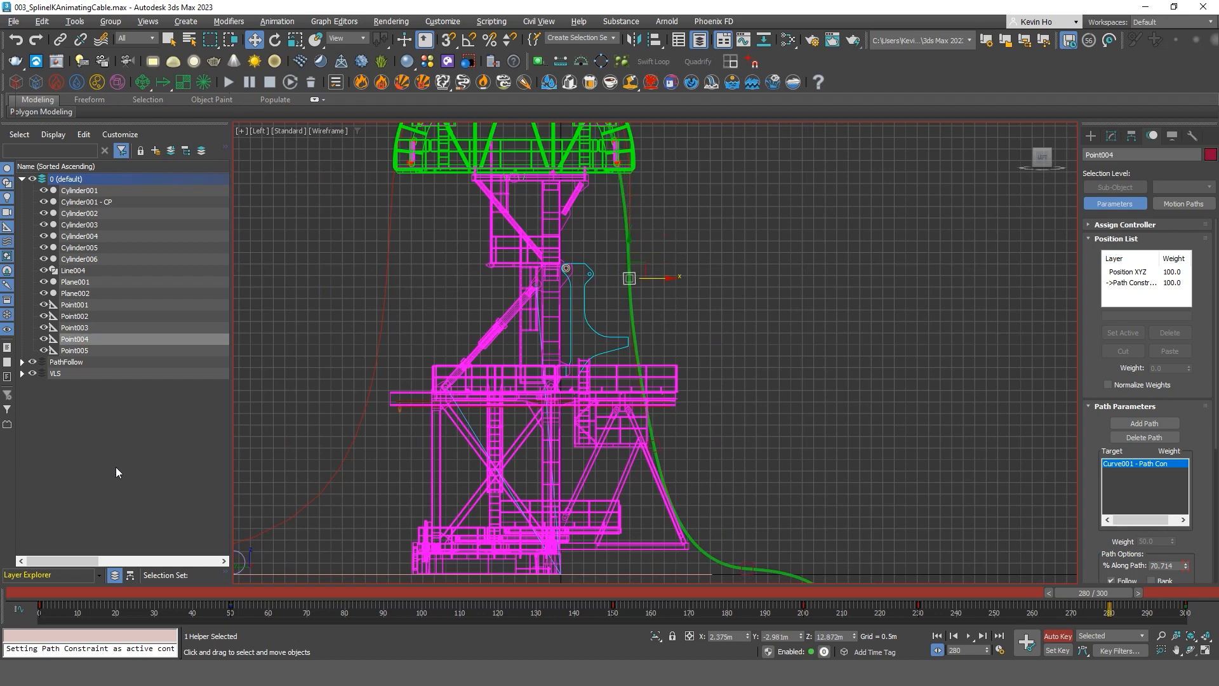
Advance Point005 over the tower's arch to 63.571 % Along Path at frame 280.
{"action": "left_click", "coordinate": [75, 351]}
{"action": "middle_click_drag", "start_coordinate": [626, 205], "coordinate": [643, 395]}
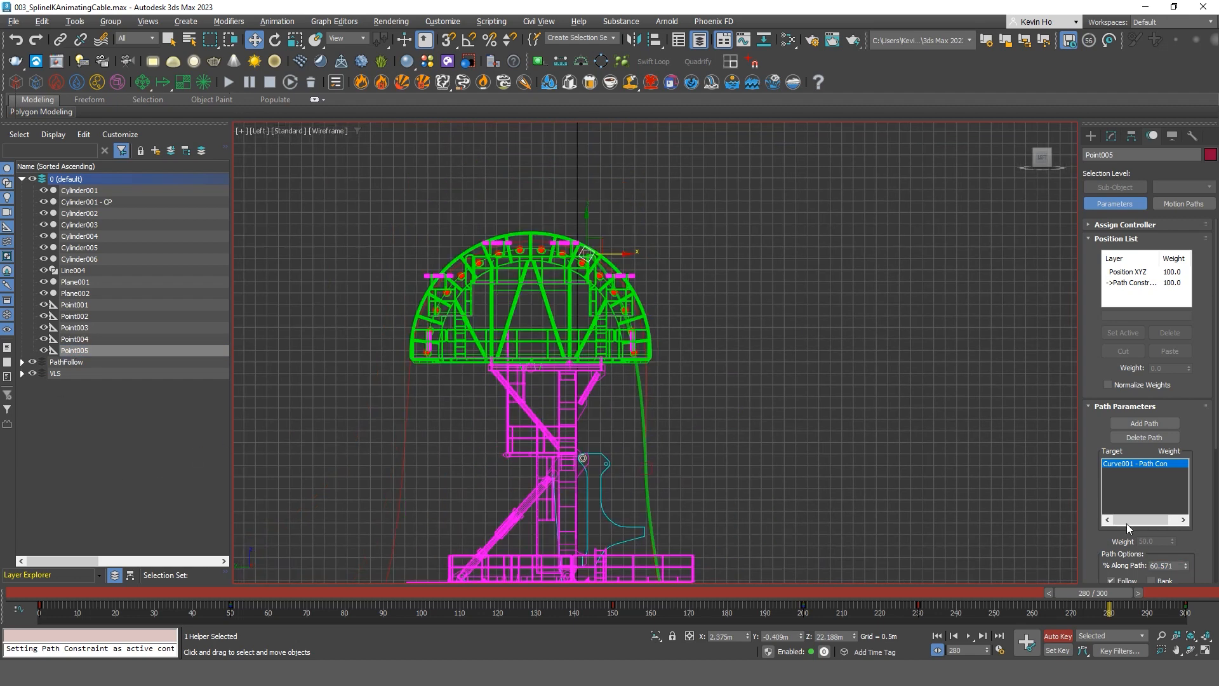
{"action": "left_click", "coordinate": [1185, 564]}
{"action": "left_click", "coordinate": [1185, 564]}
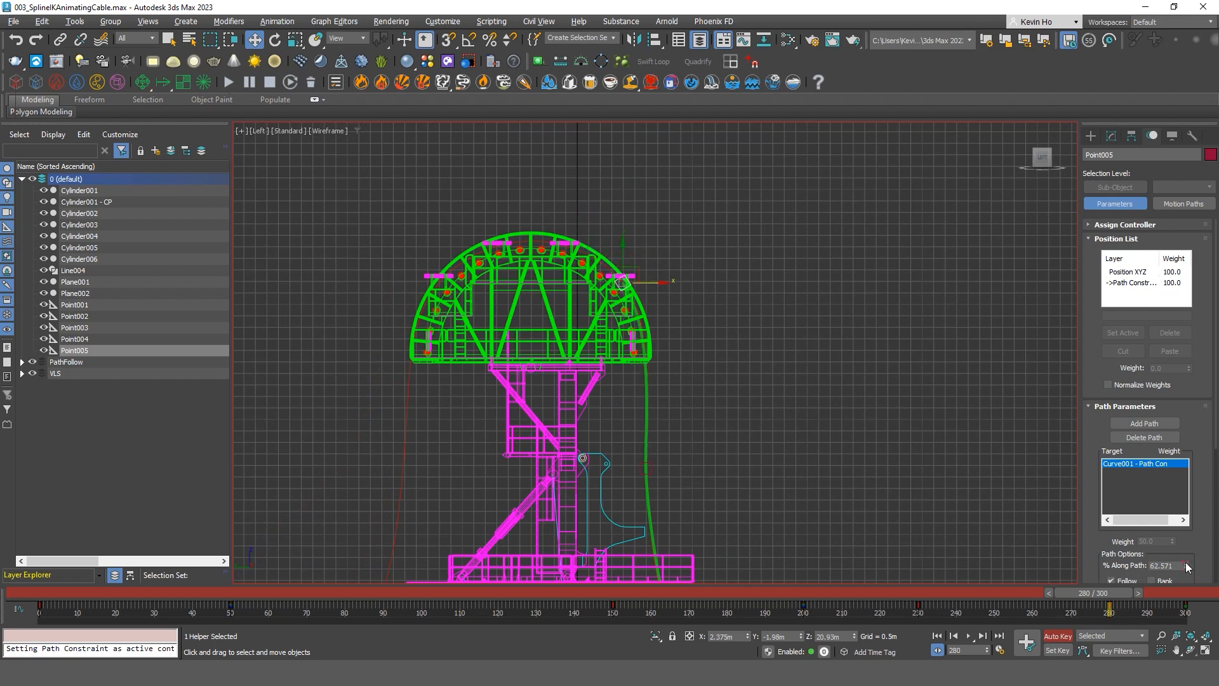
{"action": "left_click", "coordinate": [1186, 563]}
Scrub back from frame 280 in the perspective view to check the cable's movement down the tower.
{"action": "scroll", "coordinate": [652, 359], "scroll_direction": "down", "scroll_amount": 3}
{"action": "middle_click_drag", "start_coordinate": [652, 359], "coordinate": [718, 422]}
{"action": "key", "text": "alt+w"}
{"action": "middle_click", "coordinate": [718, 419]}
{"action": "key", "text": "alt+w"}
{"action": "scroll", "coordinate": [718, 422], "scroll_direction": "down", "scroll_amount": 3}
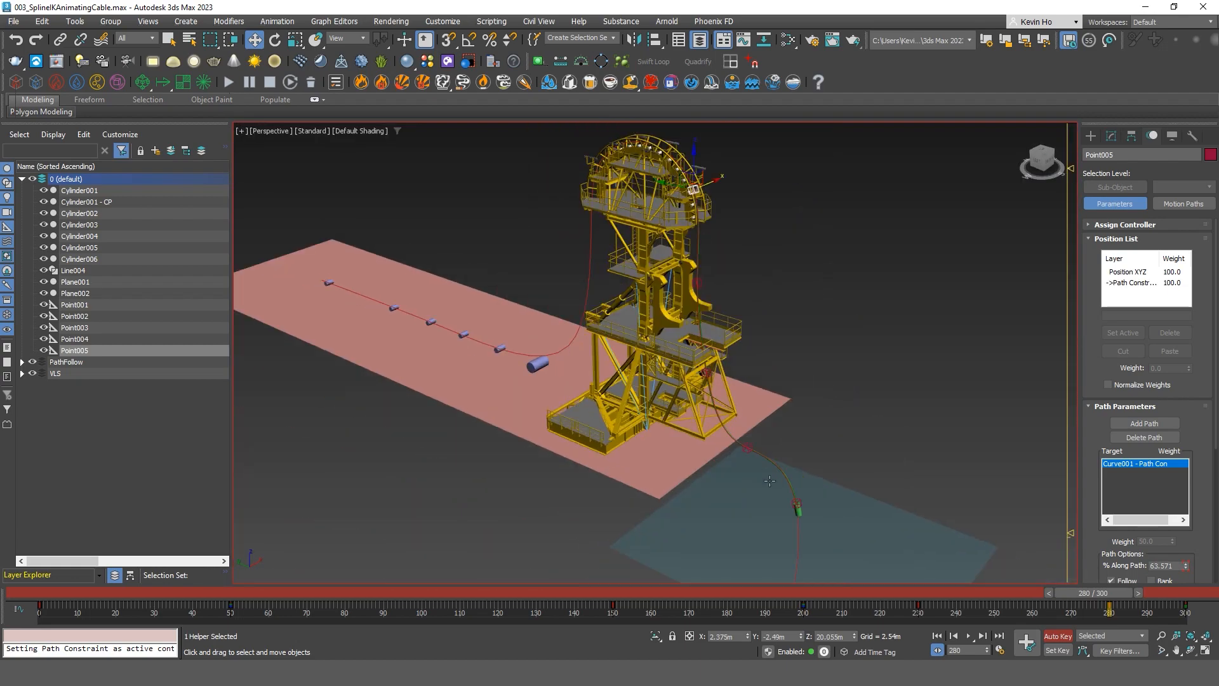
{"action": "left_click_drag", "start_coordinate": [1106, 605], "coordinate": [970, 573]}
{"action": "key", "text": "w"}
{"action": "key", "text": "alt+w"}
{"action": "key", "text": "alt+w"}
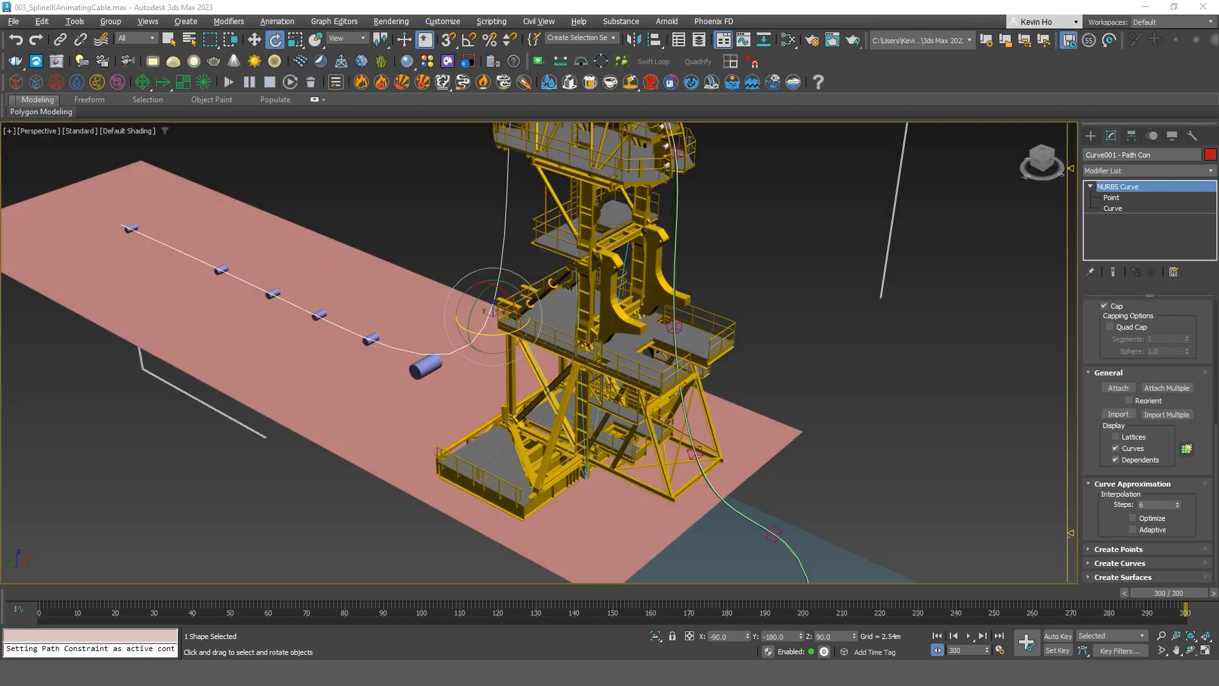
Examine the guide curve's smoothness between the deck rollers and the tower in the perspective and left views.
{"action": "middle_click_drag", "start_coordinate": [318, 254], "coordinate": [398, 196], "text": "alt"}
{"action": "left_click", "coordinate": [397, 196]}
{"action": "middle_click_drag", "start_coordinate": [590, 336], "coordinate": [561, 295], "text": "alt"}
{"action": "scroll", "coordinate": [554, 292], "scroll_direction": "up", "scroll_amount": 5}
{"action": "left_click_drag", "start_coordinate": [561, 295], "coordinate": [504, 251]}
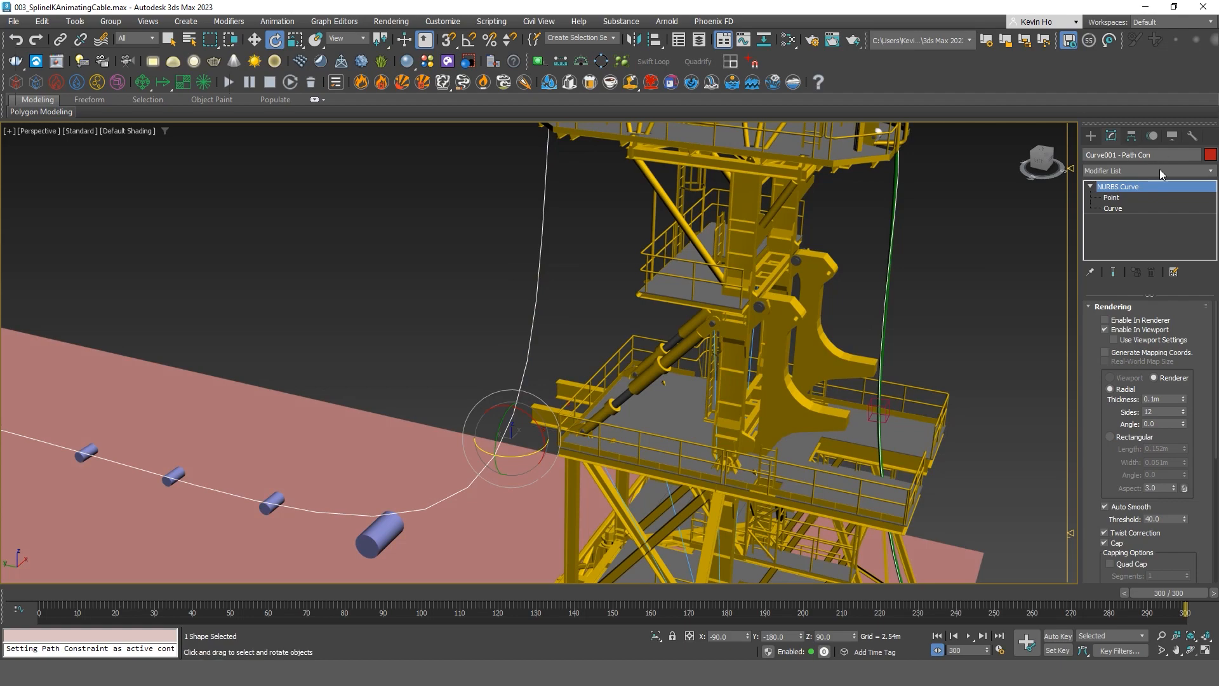
{"action": "middle_click_drag", "start_coordinate": [479, 479], "coordinate": [567, 421]}
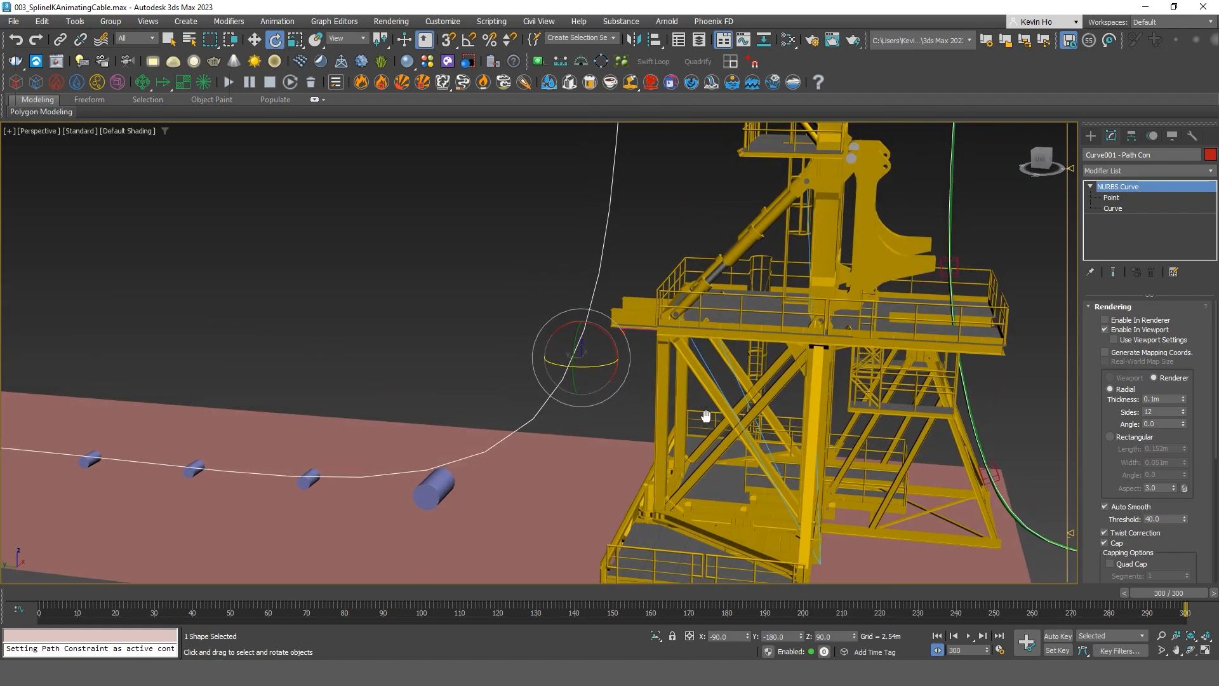
{"action": "middle_click_drag", "start_coordinate": [705, 416], "coordinate": [596, 478]}
{"action": "key", "text": "alt+w"}
{"action": "middle_click", "coordinate": [391, 486]}
{"action": "key", "text": "alt+w"}
{"action": "middle_click_drag", "start_coordinate": [490, 274], "coordinate": [552, 321]}
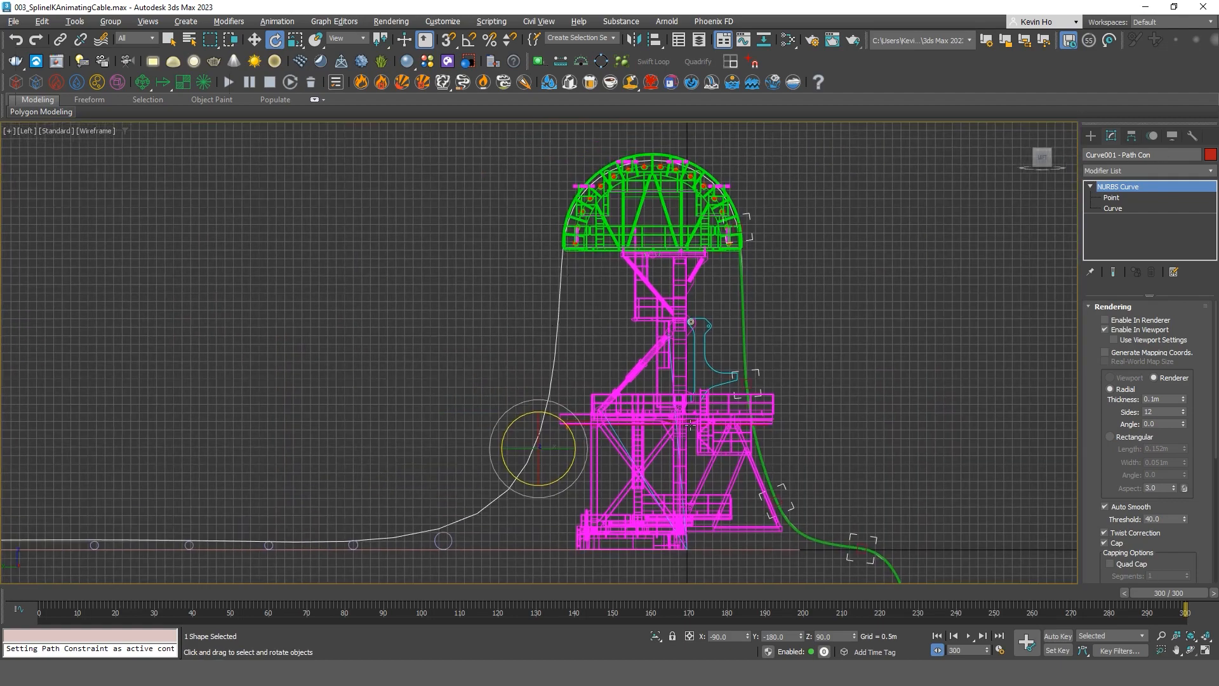
{"action": "key", "text": "alt+w"}
{"action": "middle_click", "coordinate": [831, 489]}
{"action": "key", "text": "alt+w"}
{"action": "middle_click_drag", "start_coordinate": [438, 356], "coordinate": [499, 486]}
{"action": "scroll", "coordinate": [497, 495], "scroll_direction": "down", "scroll_amount": 3}
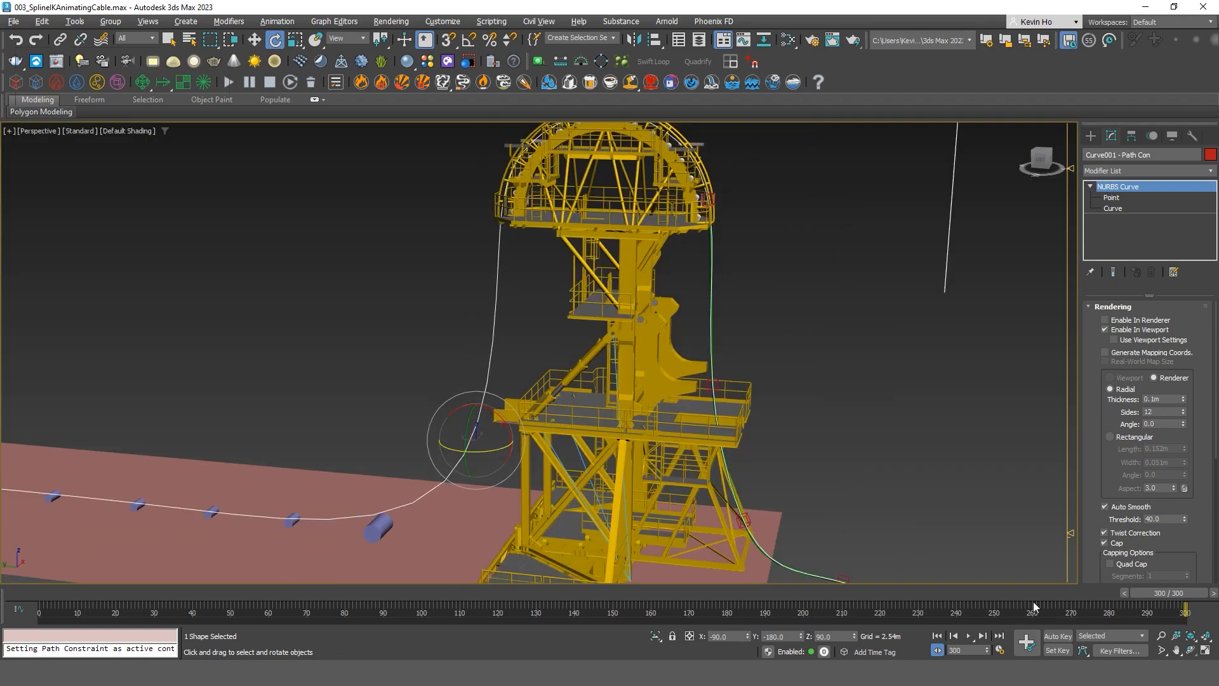
Set the guide curve's Curve Approximation interpolation steps to 30.
{"action": "mouse_move", "coordinate": [1160, 597]}
{"action": "left_mouse_down"}
{"action": "mouse_move", "coordinate": [99, 580]}
{"action": "mouse_move", "coordinate": [460, 565]}
{"action": "mouse_move", "coordinate": [1181, 590]}
{"action": "left_mouse_up"}
{"action": "key", "text": "e"}
{"action": "scroll", "coordinate": [1095, 479], "scroll_direction": "down", "scroll_amount": 5}
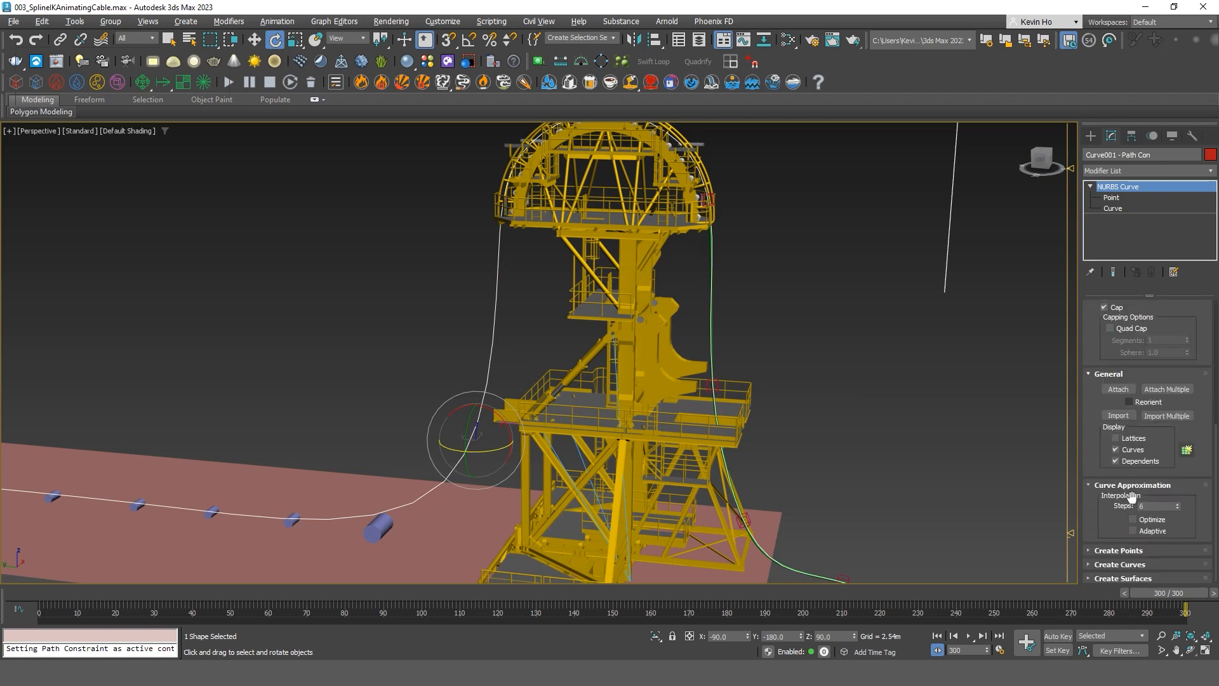
{"action": "left_click_drag", "start_coordinate": [1156, 506], "coordinate": [1142, 512]}
{"action": "key", "text": "Return"}
{"action": "scroll", "coordinate": [490, 453], "scroll_direction": "up", "scroll_amount": 5}
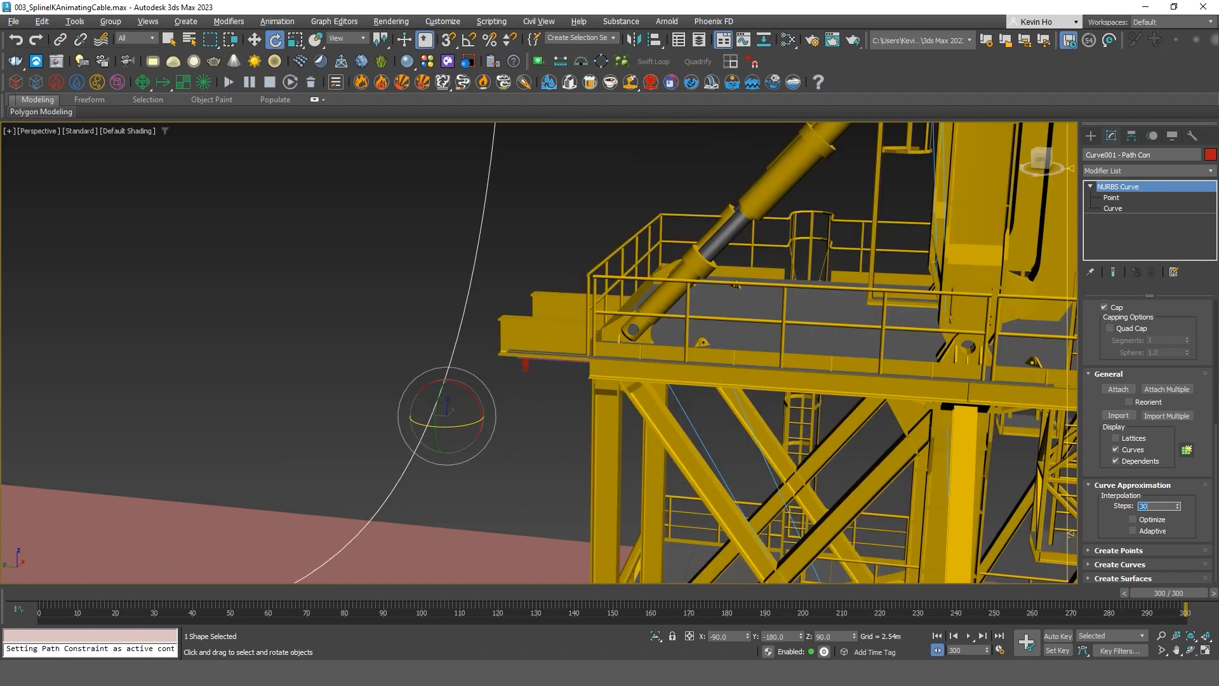
{"action": "scroll", "coordinate": [611, 237], "scroll_direction": "down", "scroll_amount": 5}
{"action": "scroll", "coordinate": [542, 413], "scroll_direction": "up", "scroll_amount": 2}
{"action": "middle_click_drag", "start_coordinate": [598, 308], "coordinate": [513, 414]}
{"action": "scroll", "coordinate": [542, 414], "scroll_direction": "down", "scroll_amount": 2}
{"action": "middle_click_drag", "start_coordinate": [684, 460], "coordinate": [662, 512]}
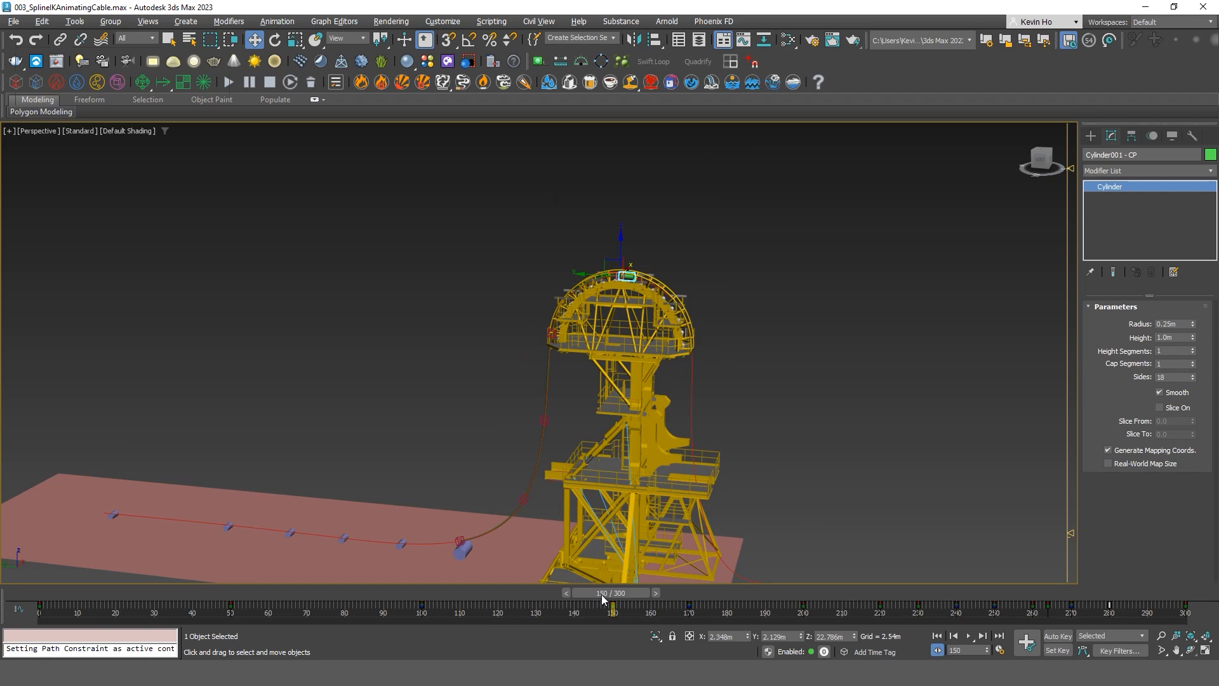
Scrub from frame 0 to 156 to review the cable travelling over the rollers and around the tower's arch.
{"action": "left_click_drag", "start_coordinate": [602, 596], "coordinate": [54, 594]}
{"action": "middle_click_drag", "start_coordinate": [486, 539], "coordinate": [531, 449]}
{"action": "scroll", "coordinate": [532, 448], "scroll_direction": "up", "scroll_amount": 2}
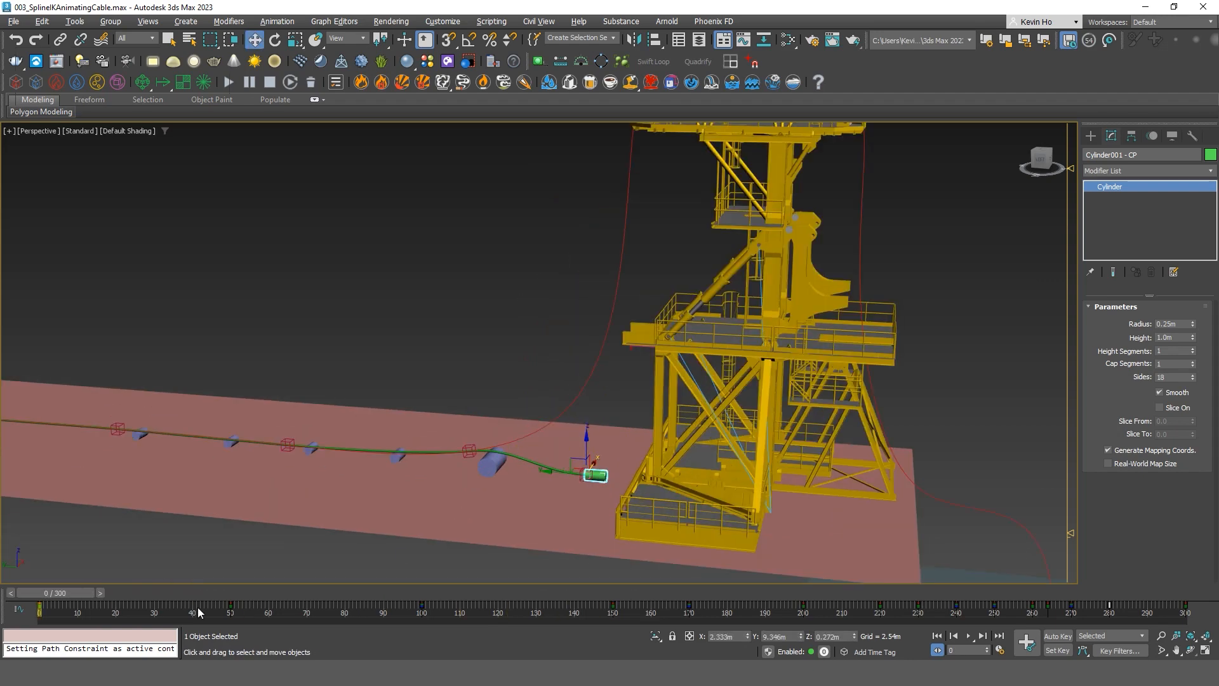
{"action": "left_click_drag", "start_coordinate": [89, 593], "coordinate": [384, 587]}
{"action": "left_click_drag", "start_coordinate": [470, 562], "coordinate": [605, 574]}
{"action": "middle_click_drag", "start_coordinate": [634, 447], "coordinate": [560, 550]}
{"action": "scroll", "coordinate": [560, 550], "scroll_direction": "down", "scroll_amount": 2}
{"action": "left_click_drag", "start_coordinate": [602, 592], "coordinate": [633, 588]}
{"action": "key", "text": "w"}
{"action": "middle_click_drag", "start_coordinate": [545, 420], "coordinate": [550, 371]}
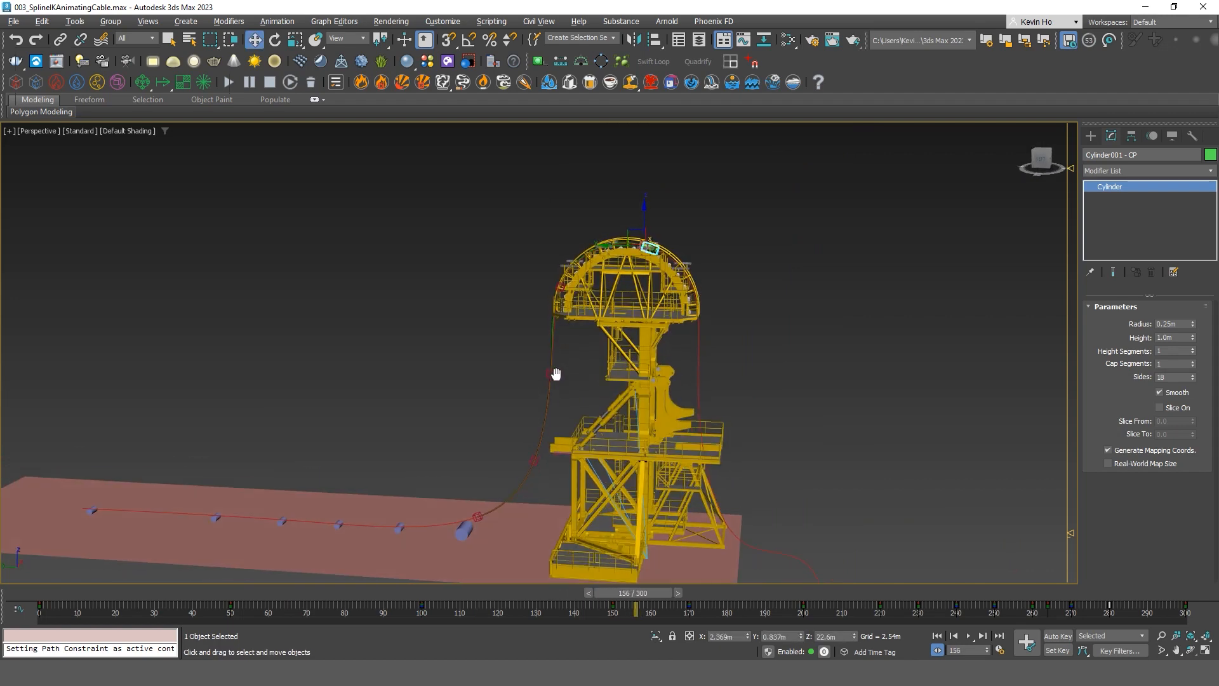
{"action": "scroll", "coordinate": [552, 294], "scroll_direction": "up", "scroll_amount": 5}
{"action": "middle_click_drag", "start_coordinate": [614, 310], "coordinate": [595, 359]}
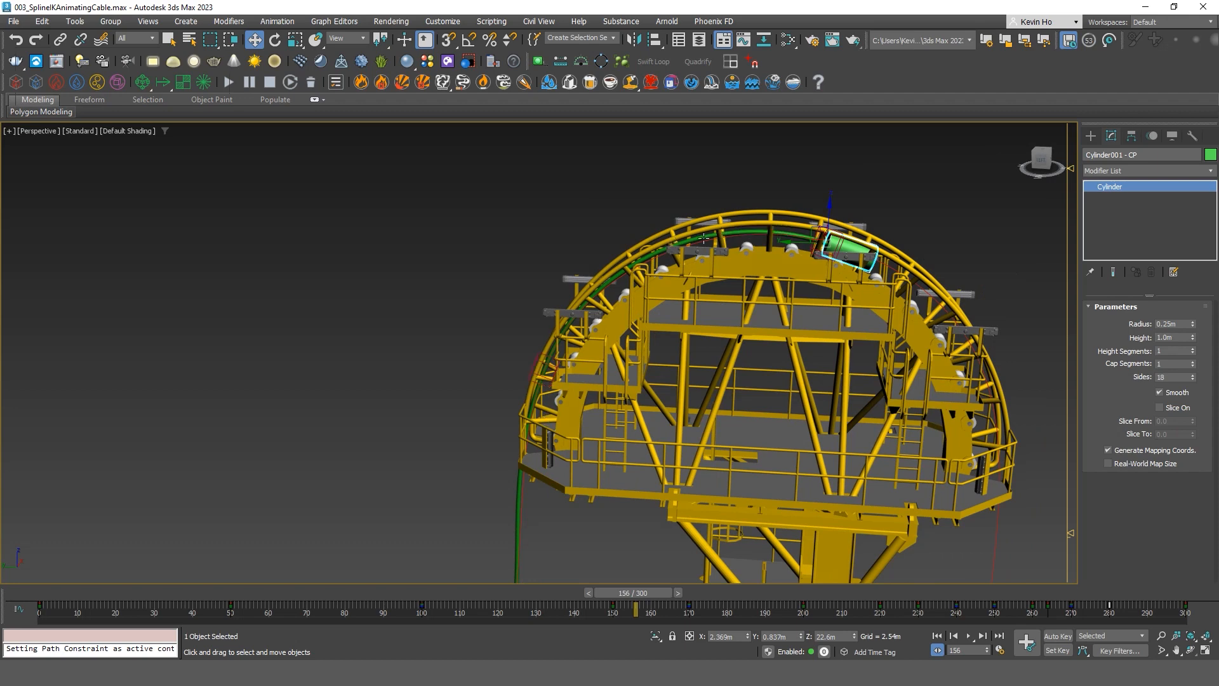
{"action": "scroll", "coordinate": [678, 262], "scroll_direction": "up", "scroll_amount": 4}
Switch to the maximized left view, show the layer list and hide the VLS layer.
{"action": "key", "text": "alt+w"}
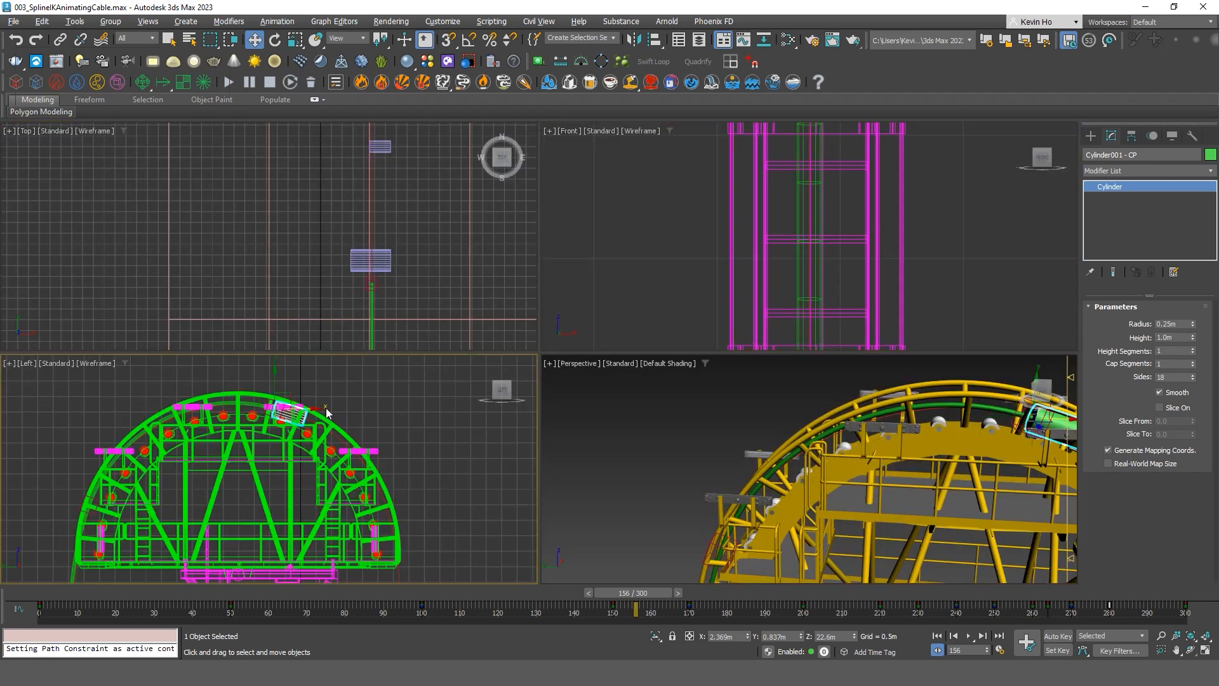
{"action": "key", "text": "alt+w"}
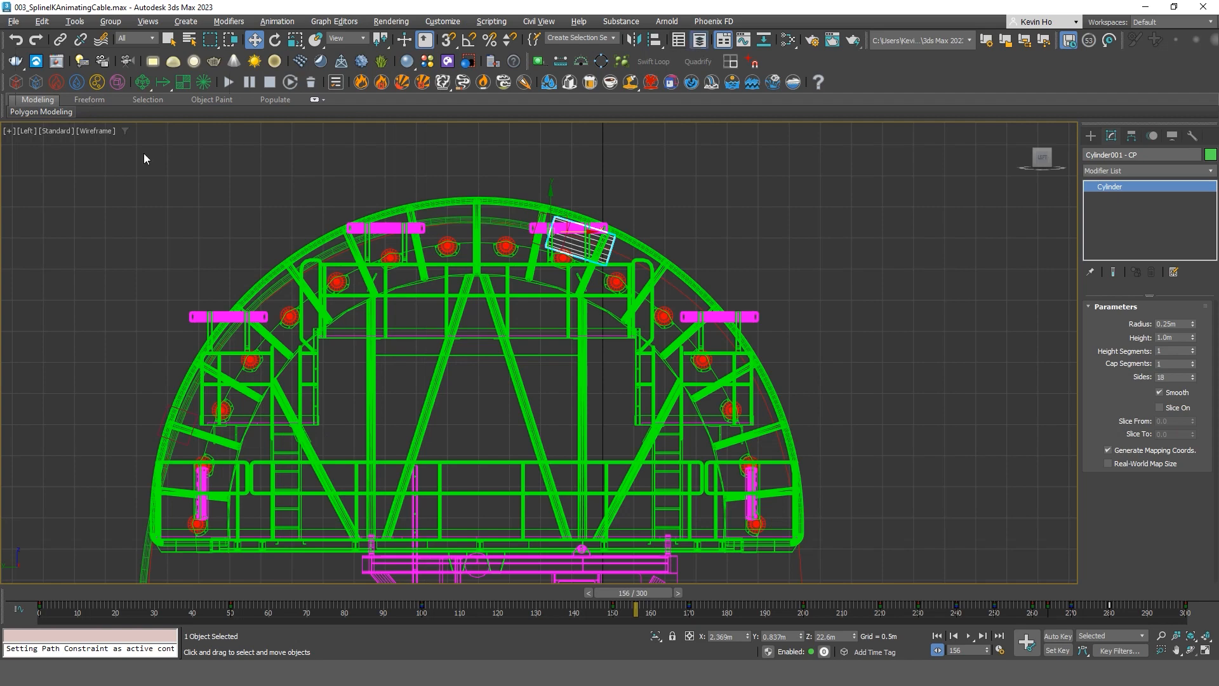
{"action": "left_click", "coordinate": [699, 40]}
{"action": "left_click", "coordinate": [33, 200]}
{"action": "scroll", "coordinate": [555, 291], "scroll_direction": "down", "scroll_amount": 3}
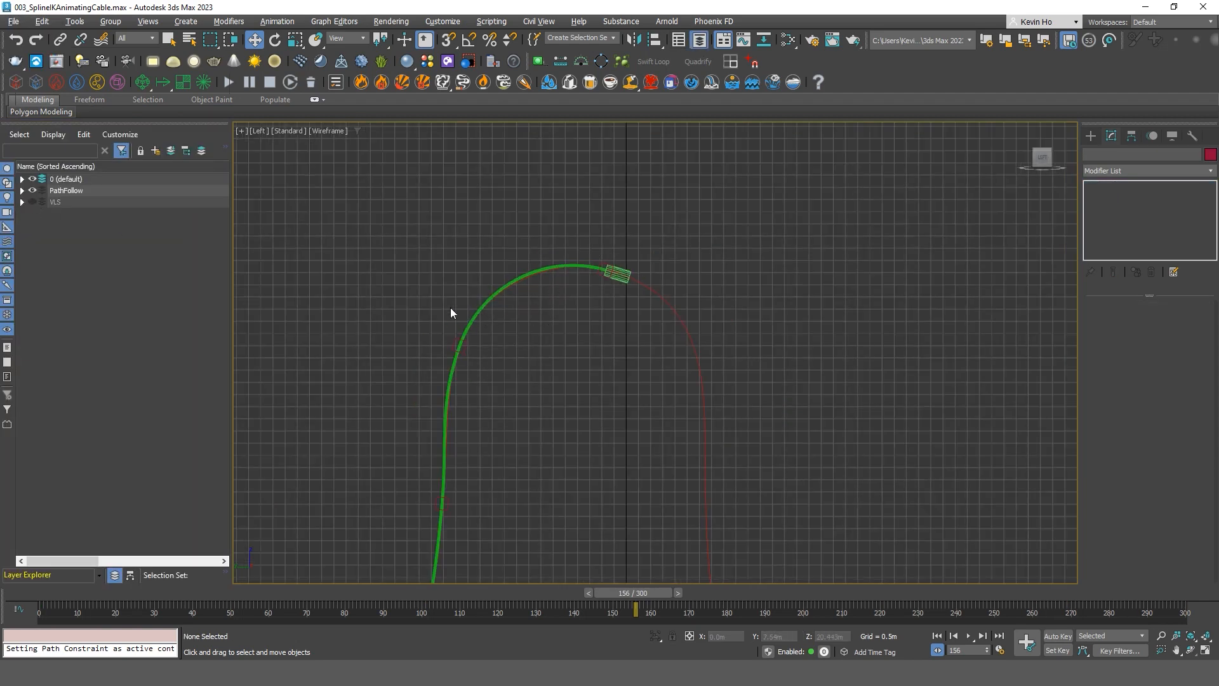
Select the cable spline Line004 and enter vertex editing on its Editable Spline base with the end result displayed.
{"action": "middle_click_drag", "start_coordinate": [532, 379], "coordinate": [547, 355]}
{"action": "left_click", "coordinate": [546, 251]}
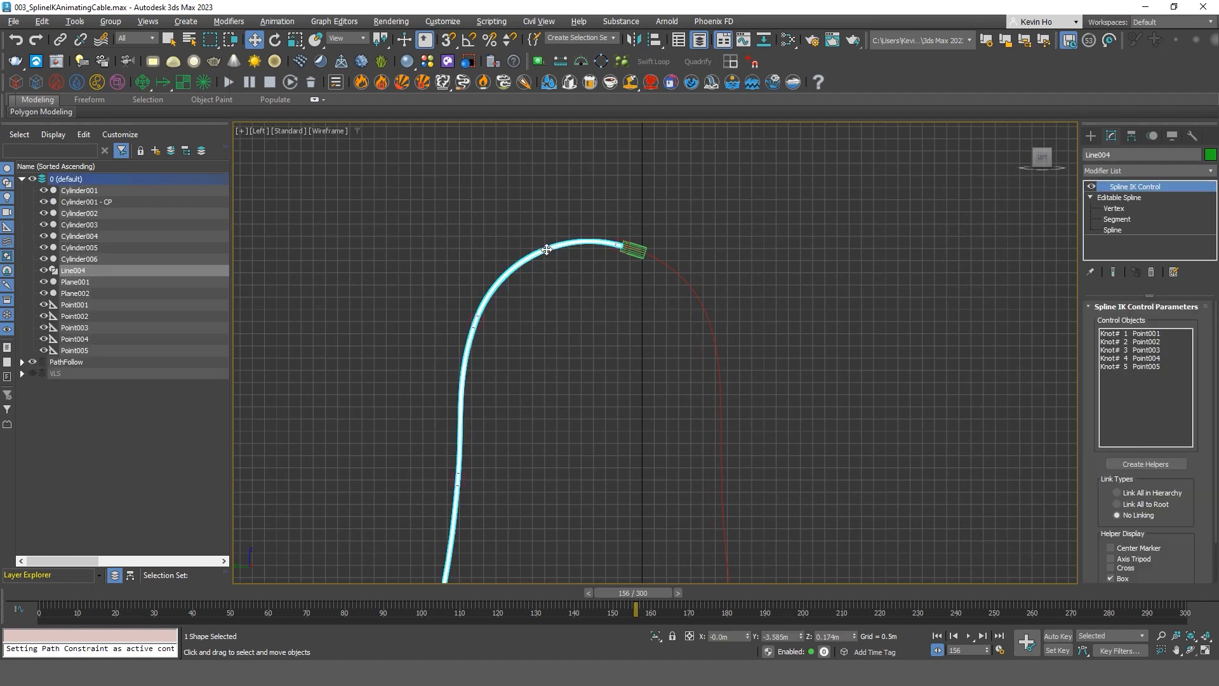
{"action": "left_click", "coordinate": [1119, 197]}
{"action": "scroll", "coordinate": [1192, 380], "scroll_direction": "down", "scroll_amount": 1}
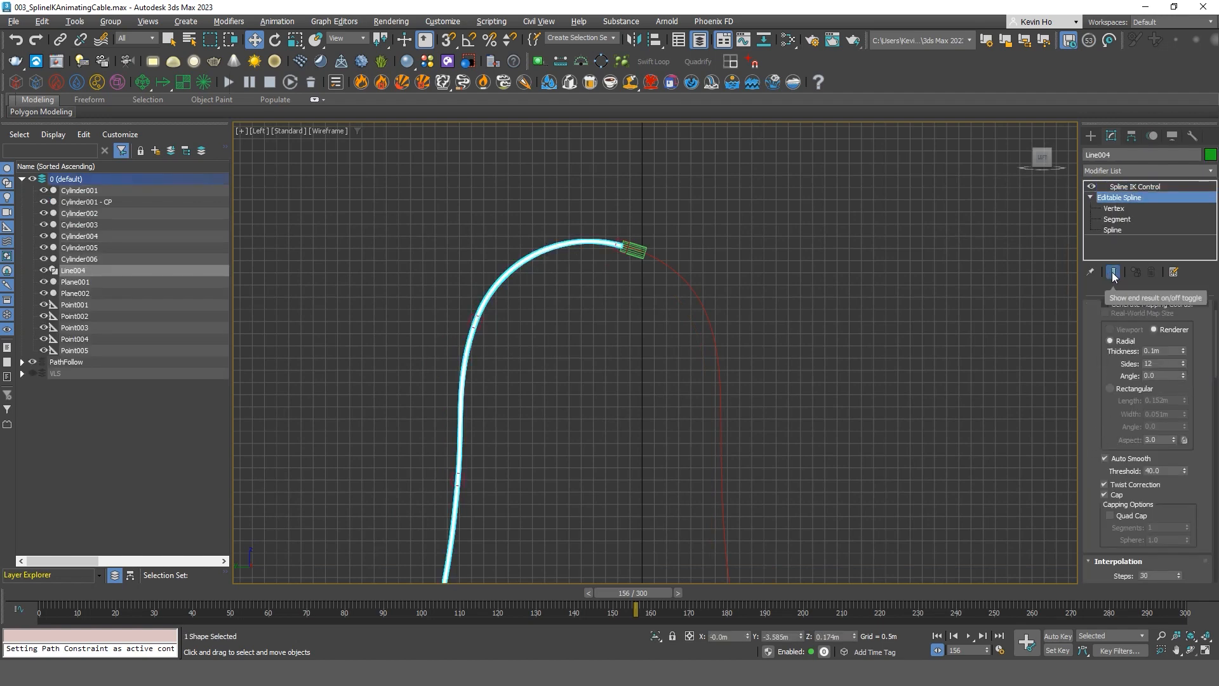
{"action": "scroll", "coordinate": [740, 419], "scroll_direction": "down", "scroll_amount": 3}
{"action": "middle_click_drag", "start_coordinate": [702, 400], "coordinate": [703, 199]}
{"action": "scroll", "coordinate": [690, 379], "scroll_direction": "up", "scroll_amount": 1}
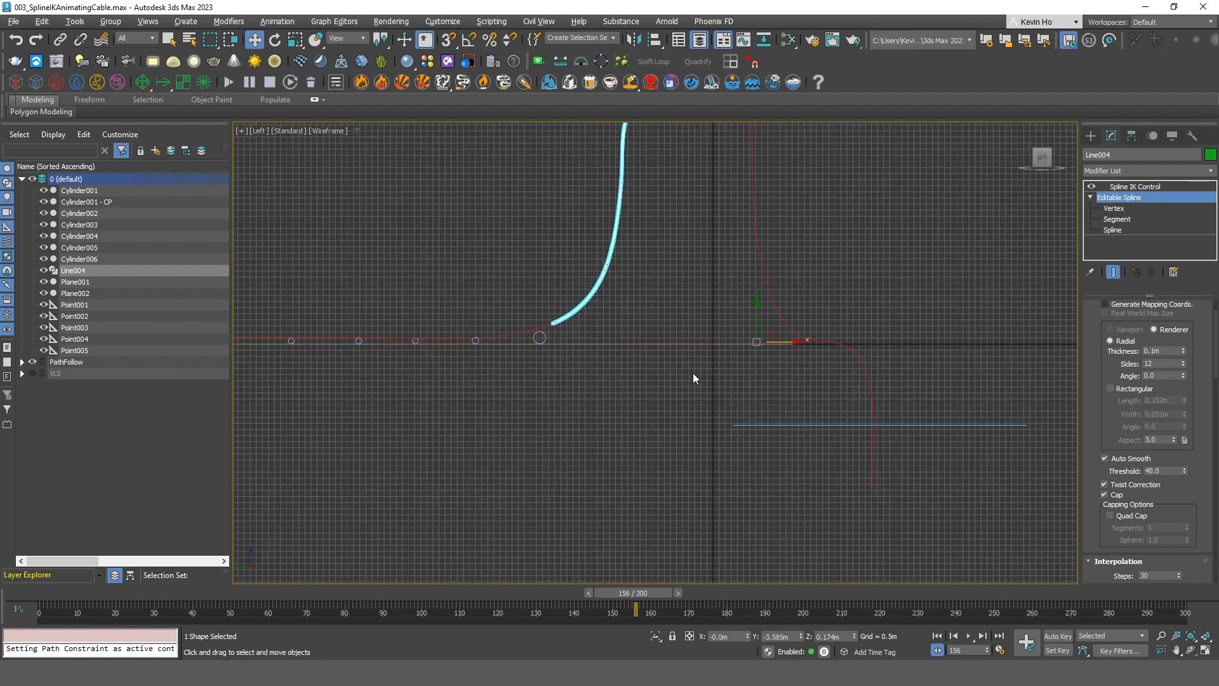
{"action": "left_click", "coordinate": [1119, 209]}
{"action": "middle_click_drag", "start_coordinate": [799, 303], "coordinate": [752, 415]}
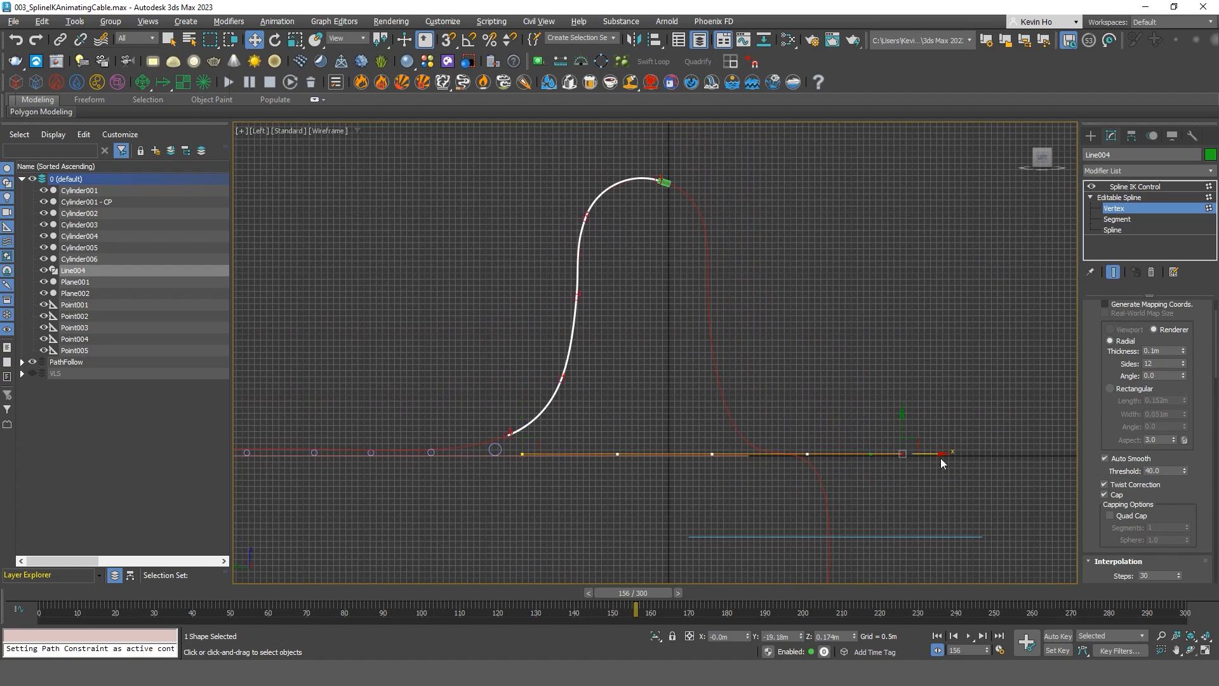
{"action": "left_click_drag", "start_coordinate": [1092, 527], "coordinate": [1096, 131]}
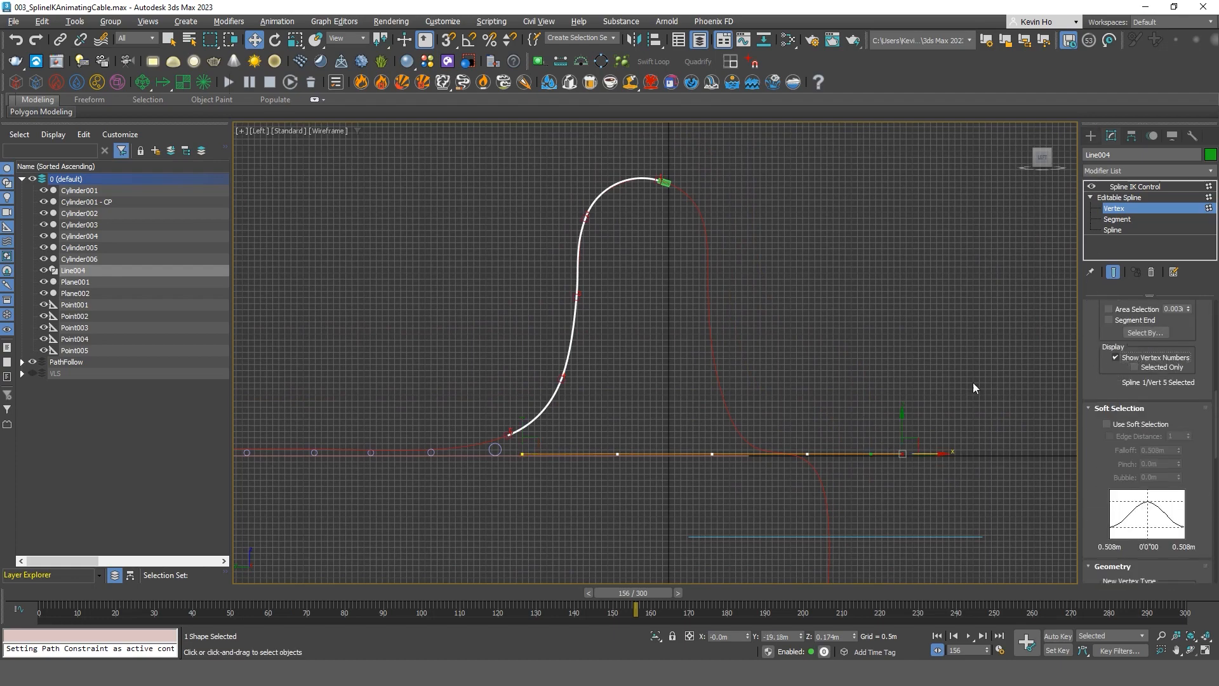
Select the first vertex of the cable's flat base spline and adjust its Bezier handle.
{"action": "middle_click_drag", "start_coordinate": [647, 455], "coordinate": [653, 474]}
{"action": "left_click_drag", "start_coordinate": [498, 467], "coordinate": [499, 468]}
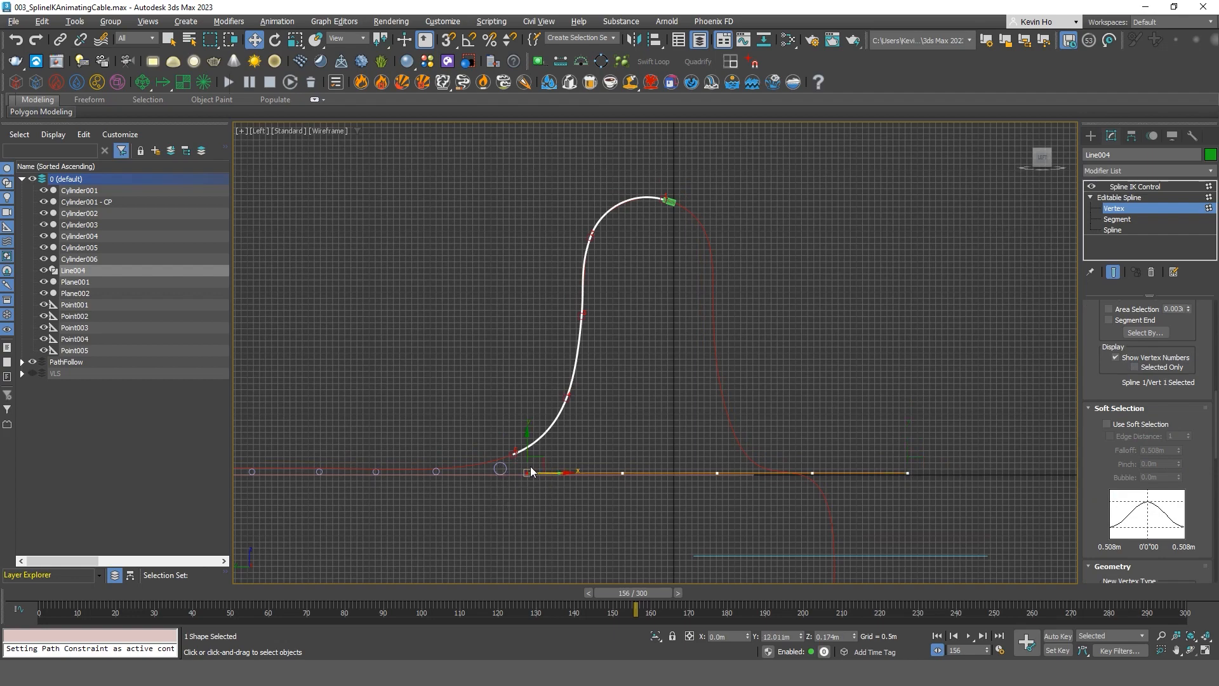
{"action": "scroll", "coordinate": [539, 501], "scroll_direction": "up", "scroll_amount": 2}
{"action": "left_click", "coordinate": [583, 514]}
{"action": "left_click", "coordinate": [544, 502]}
{"action": "mouse_move", "coordinate": [591, 505]}
{"action": "left_mouse_down"}
{"action": "mouse_move", "coordinate": [591, 525]}
{"action": "mouse_move", "coordinate": [590, 484]}
{"action": "mouse_move", "coordinate": [585, 512]}
{"action": "mouse_move", "coordinate": [585, 500]}
{"action": "left_mouse_up"}
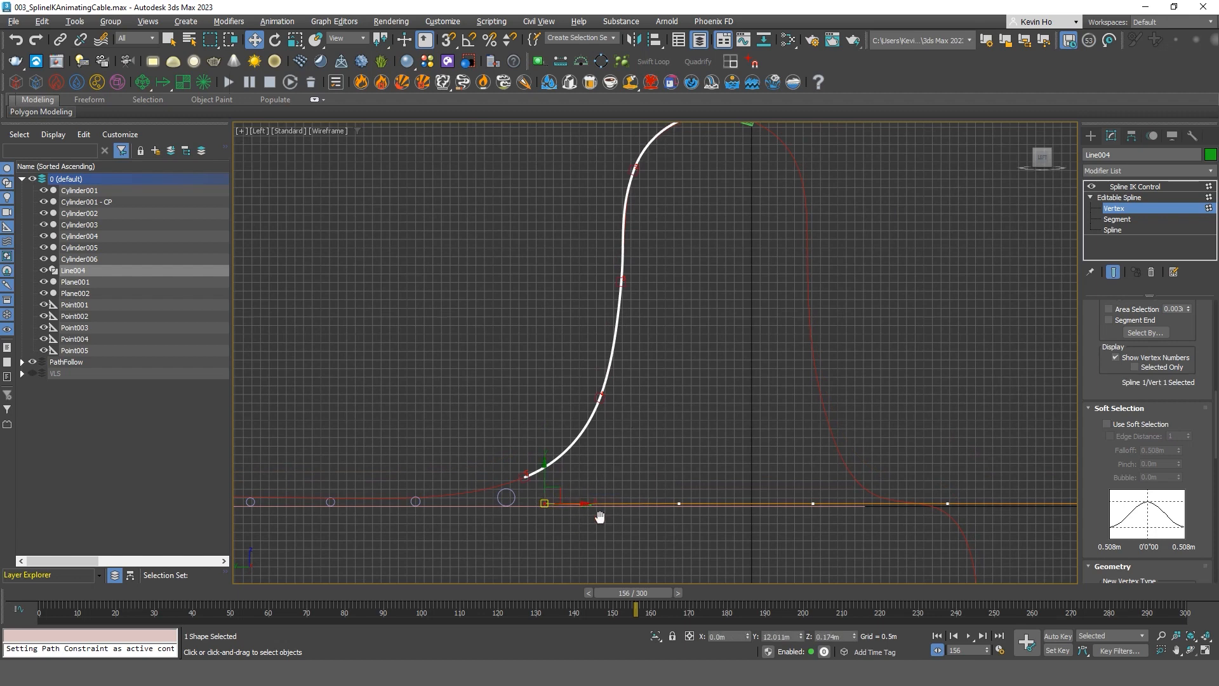
Select the second vertex of the base spline and fine-tune its Bezier handle on the side facing the first vertex.
{"action": "middle_click_drag", "start_coordinate": [600, 516], "coordinate": [598, 557]}
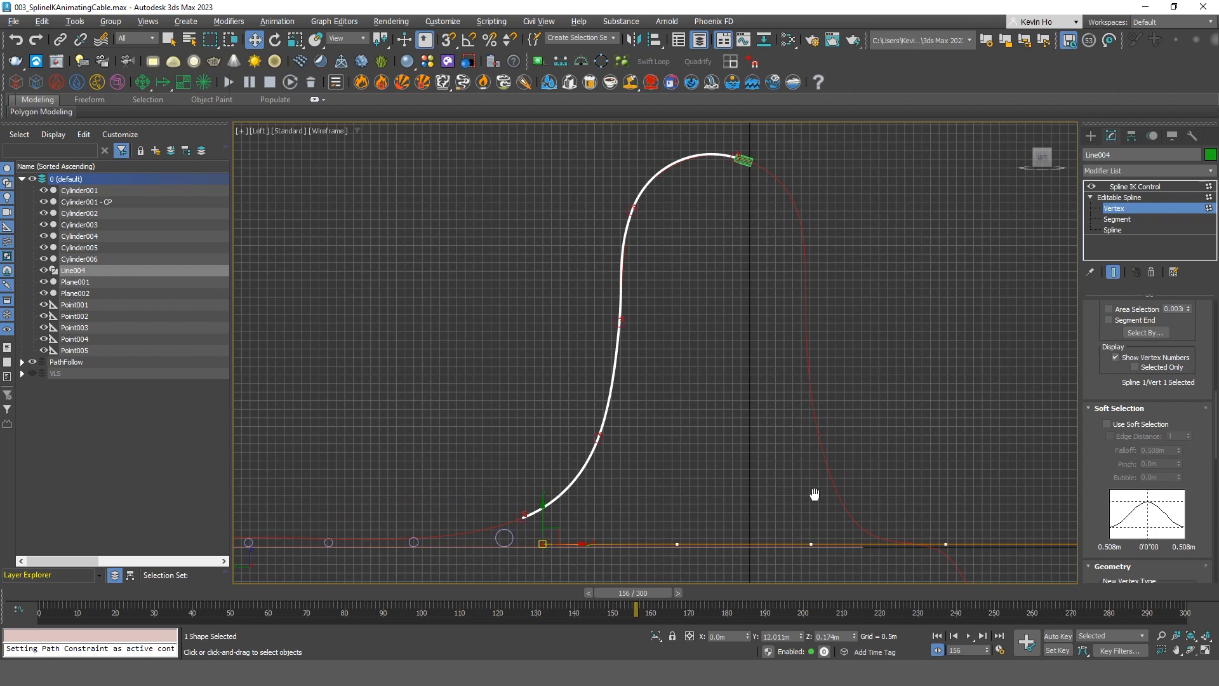
{"action": "middle_click_drag", "start_coordinate": [863, 508], "coordinate": [639, 442]}
{"action": "middle_click_drag", "start_coordinate": [870, 482], "coordinate": [891, 487]}
{"action": "middle_click_drag", "start_coordinate": [444, 487], "coordinate": [507, 514]}
{"action": "left_click", "coordinate": [538, 510]}
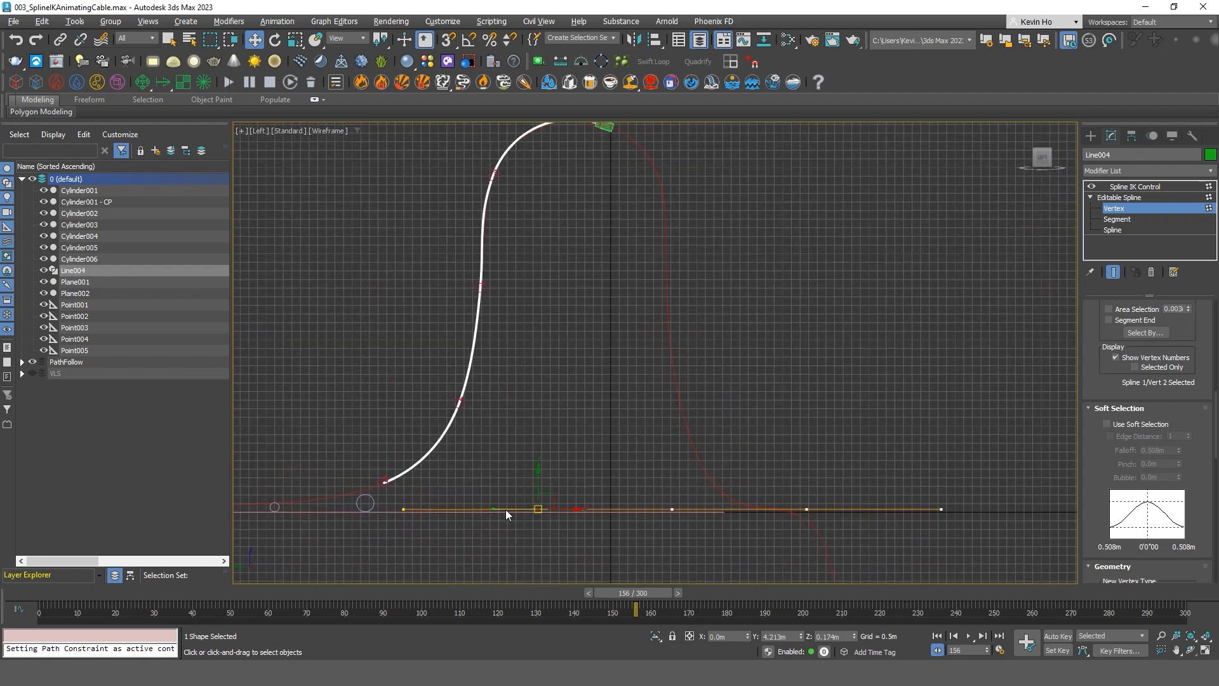
{"action": "middle_click_drag", "start_coordinate": [506, 437], "coordinate": [514, 458]}
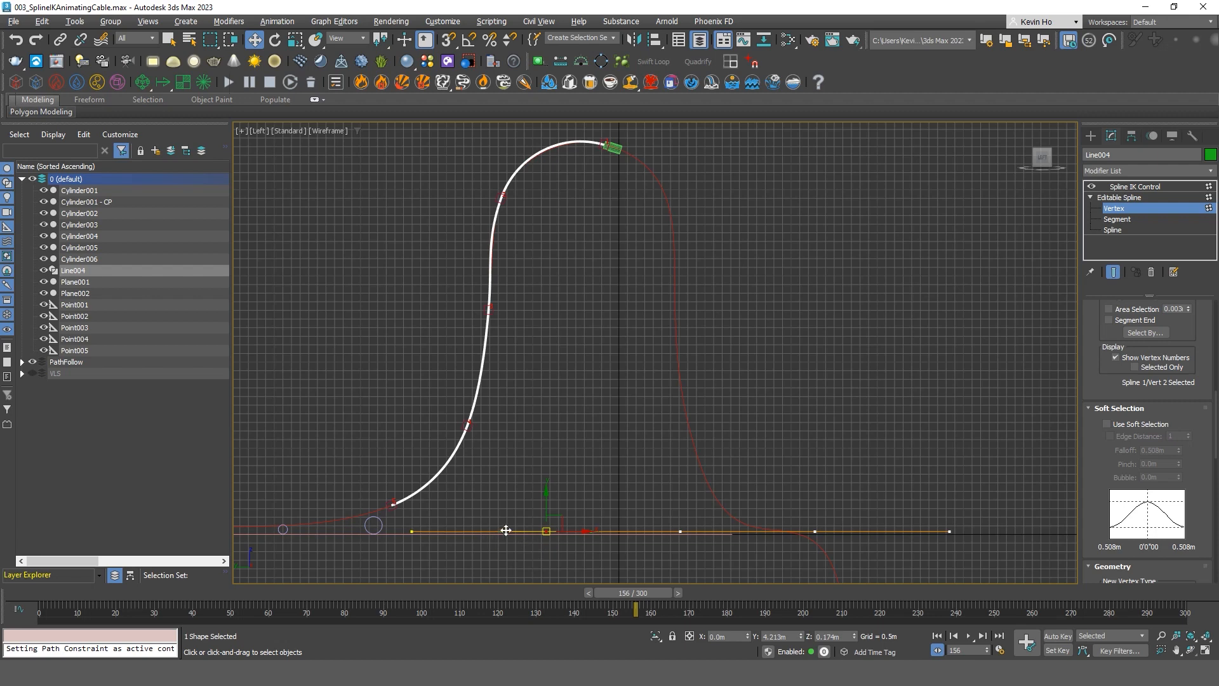
{"action": "mouse_move", "coordinate": [503, 531]}
{"action": "left_mouse_down"}
{"action": "mouse_move", "coordinate": [493, 514]}
{"action": "mouse_move", "coordinate": [506, 536]}
{"action": "mouse_move", "coordinate": [536, 531]}
{"action": "mouse_move", "coordinate": [447, 531]}
{"action": "mouse_move", "coordinate": [506, 531]}
{"action": "left_mouse_up"}
Go to frame 150, turn on Auto Key and set a key for the cable spline.
{"action": "left_click_drag", "start_coordinate": [635, 592], "coordinate": [622, 594]}
{"action": "key", "text": "n"}
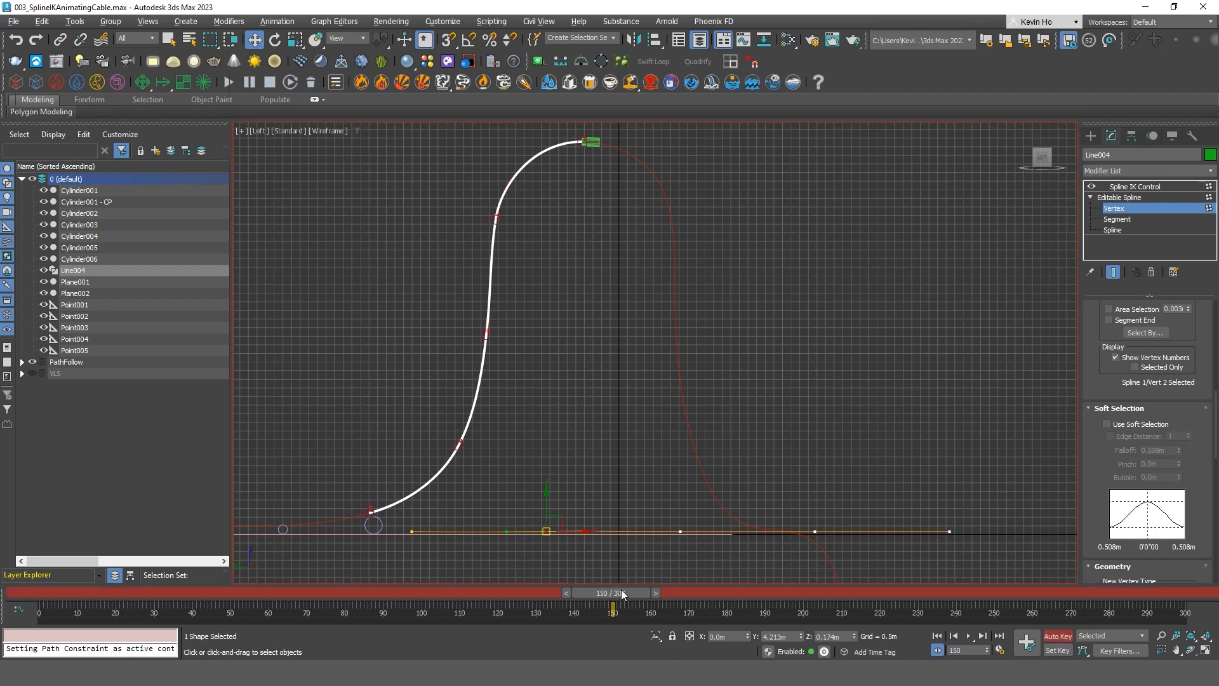
{"action": "left_click", "coordinate": [1027, 645]}
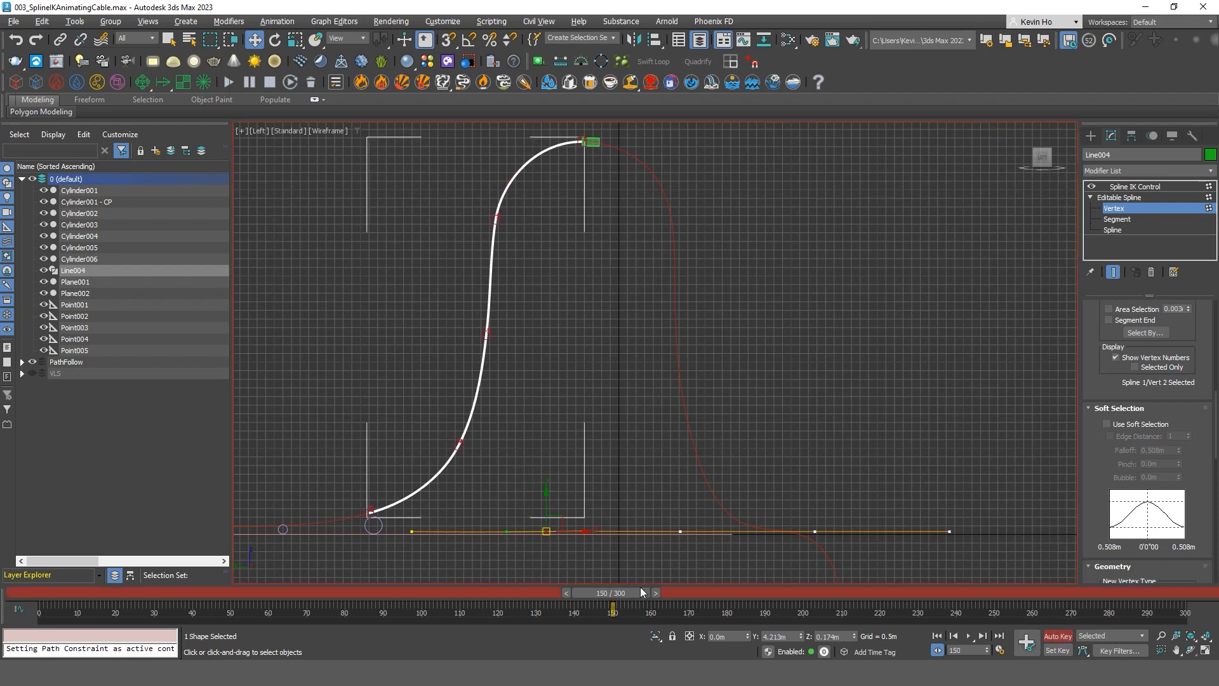
At frame 180, animate the second vertex's Bezier handle by moving it slightly toward the first vertex.
{"action": "left_click_drag", "start_coordinate": [640, 589], "coordinate": [752, 606]}
{"action": "key", "text": "w"}
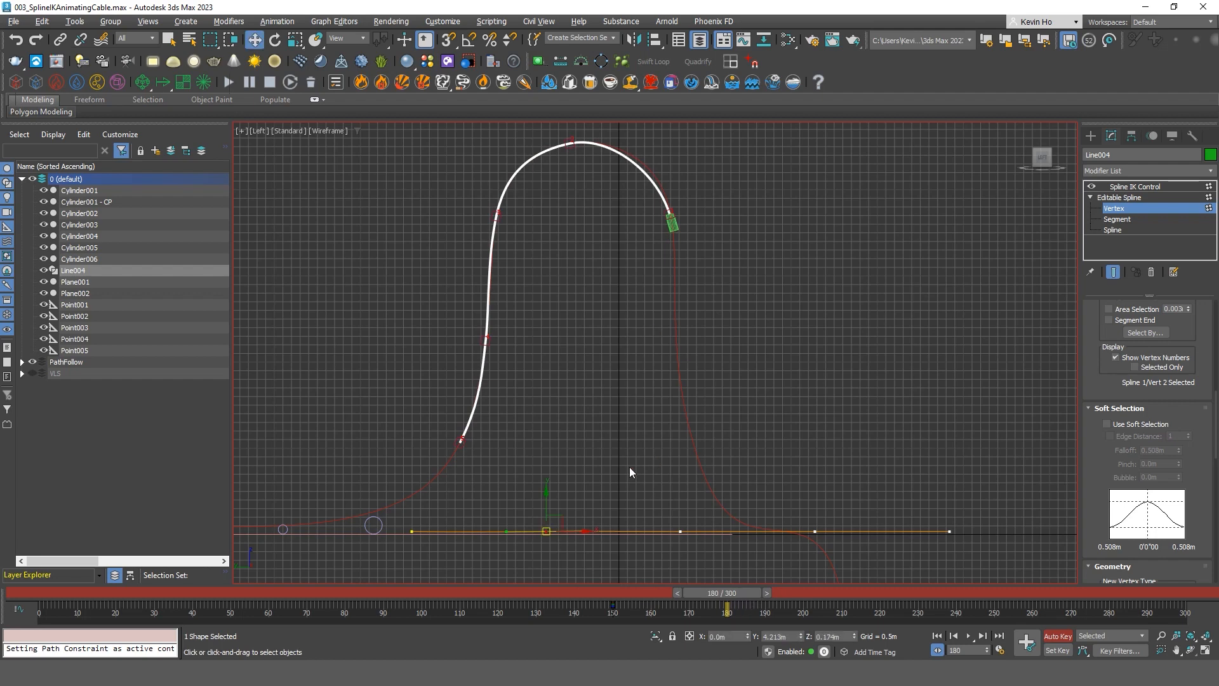
{"action": "left_click_drag", "start_coordinate": [506, 531], "coordinate": [502, 531]}
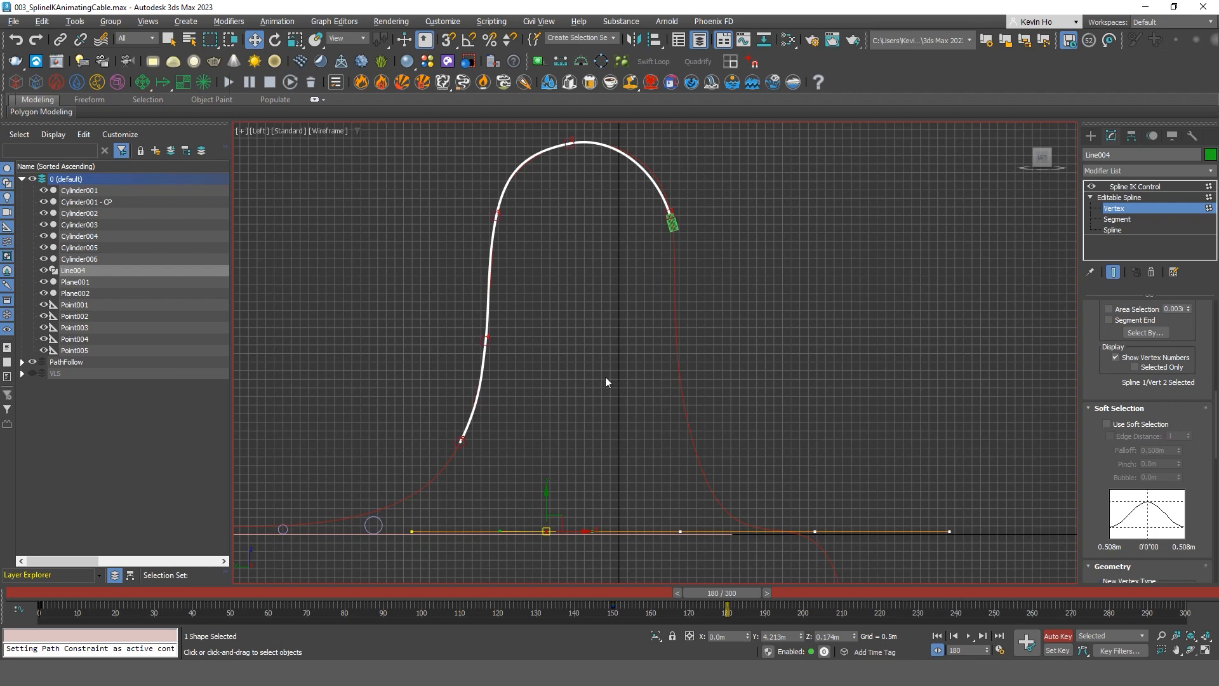
Select the first vertex at frame 180 and animate its Bezier handle by extending it toward the second vertex.
{"action": "left_click", "coordinate": [411, 531]}
{"action": "scroll", "coordinate": [456, 539], "scroll_direction": "up", "scroll_amount": 2}
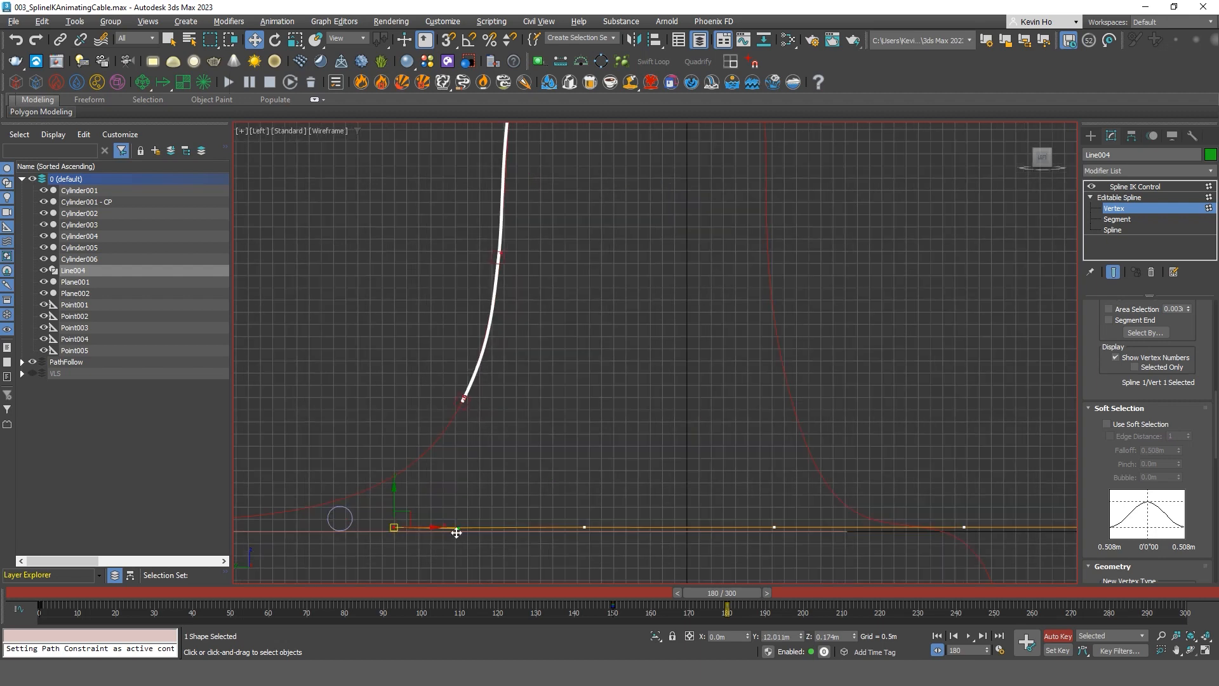
{"action": "middle_click_drag", "start_coordinate": [460, 539], "coordinate": [412, 568]}
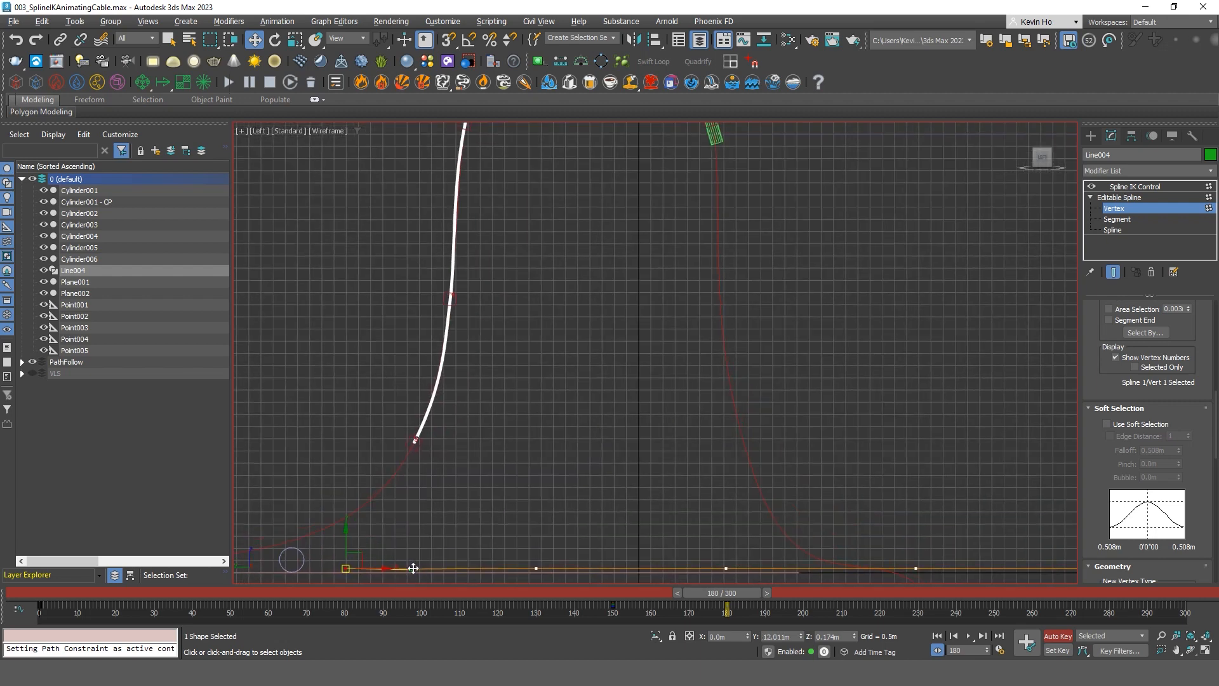
{"action": "scroll", "coordinate": [435, 545], "scroll_direction": "down", "scroll_amount": 2}
{"action": "left_click_drag", "start_coordinate": [418, 560], "coordinate": [433, 559]}
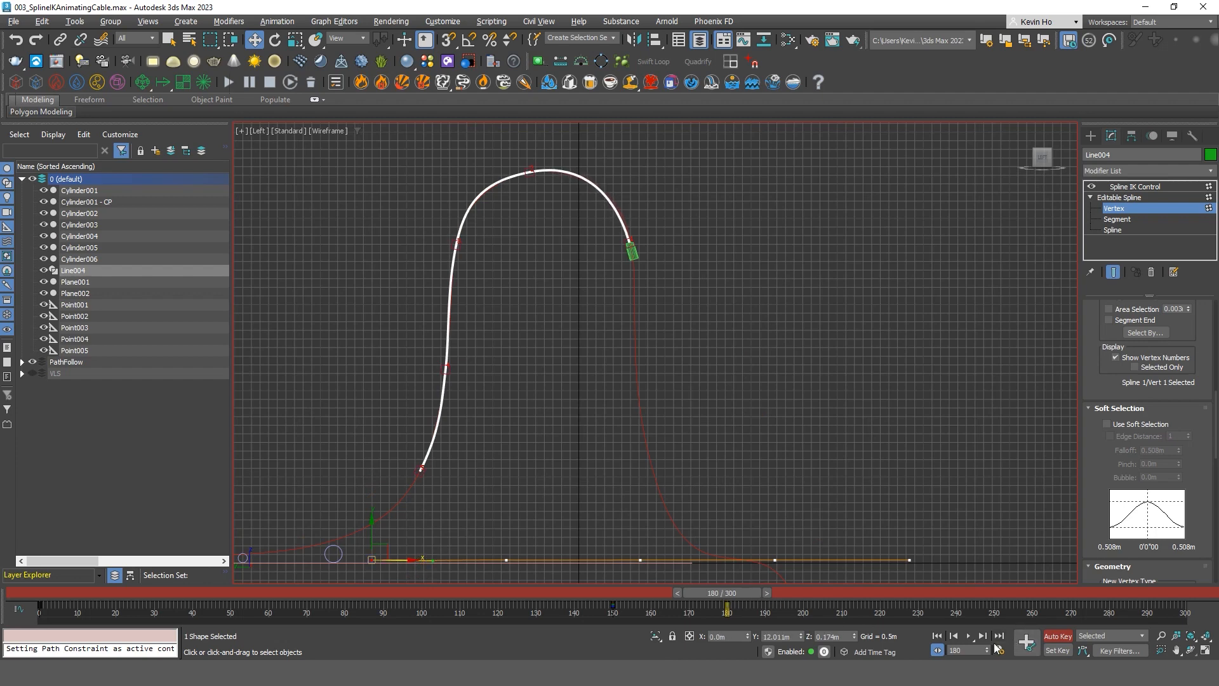
Return to frame 150, turn off Auto Key and scrub forward to check the cable's bend against the guide curve.
{"action": "double_click", "coordinate": [968, 650]}
{"action": "type", "text": "150"}
{"action": "key", "text": "Return"}
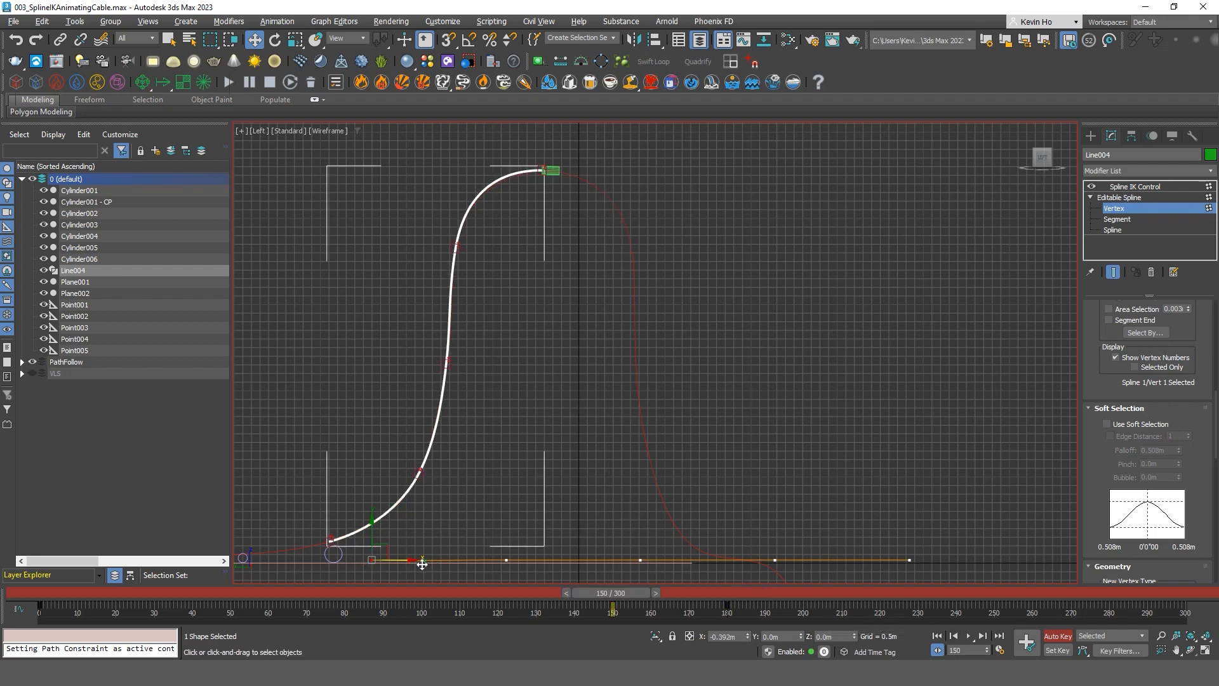
{"action": "key", "text": "n"}
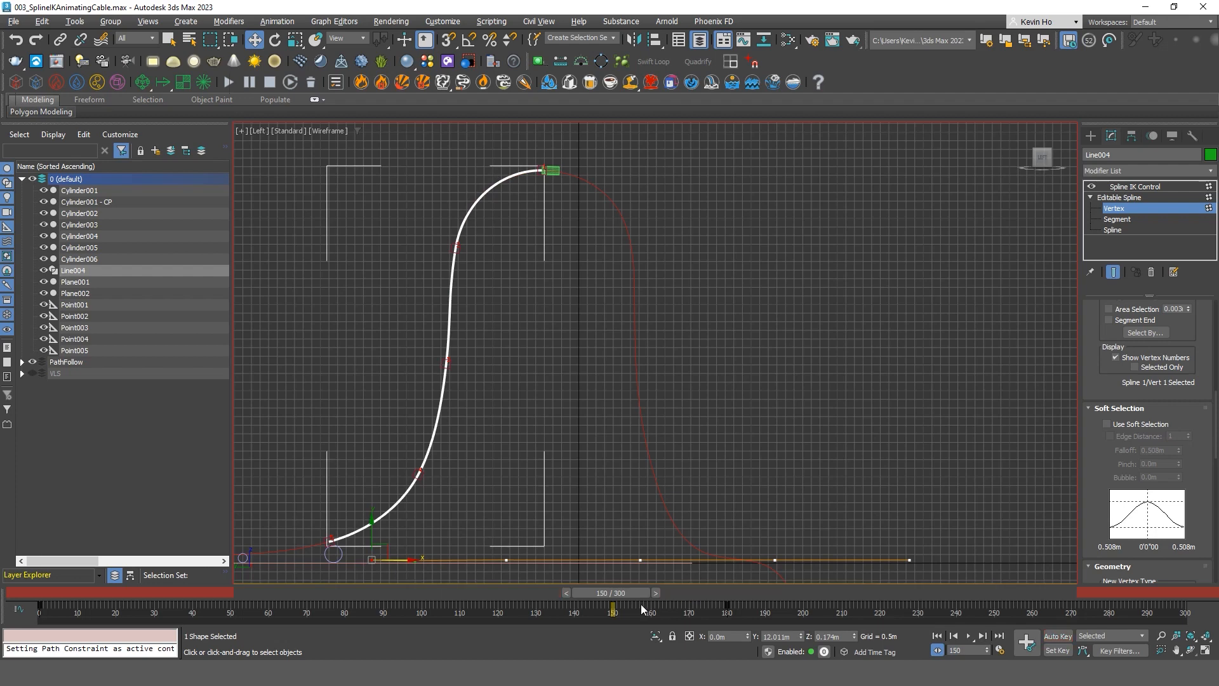
{"action": "left_click_drag", "start_coordinate": [642, 592], "coordinate": [984, 597]}
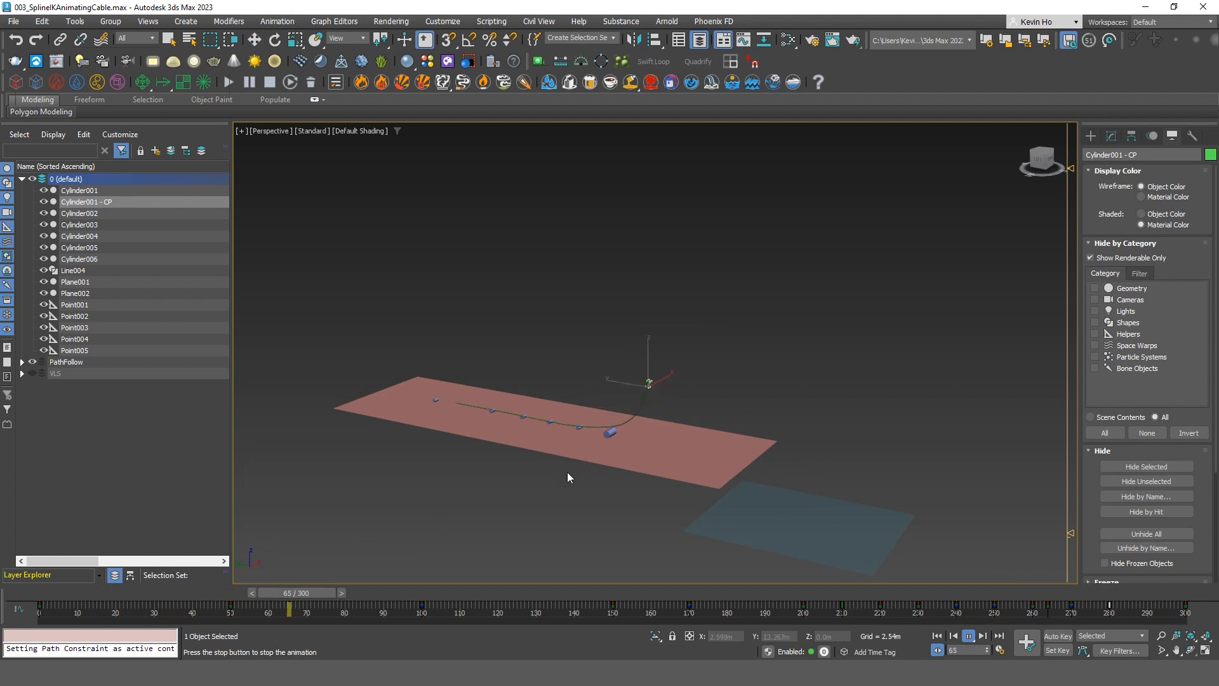
Review the cable animation in the perspective view from several angles, including with the tower shown.
{"action": "middle_click_drag", "start_coordinate": [678, 413], "coordinate": [730, 442]}
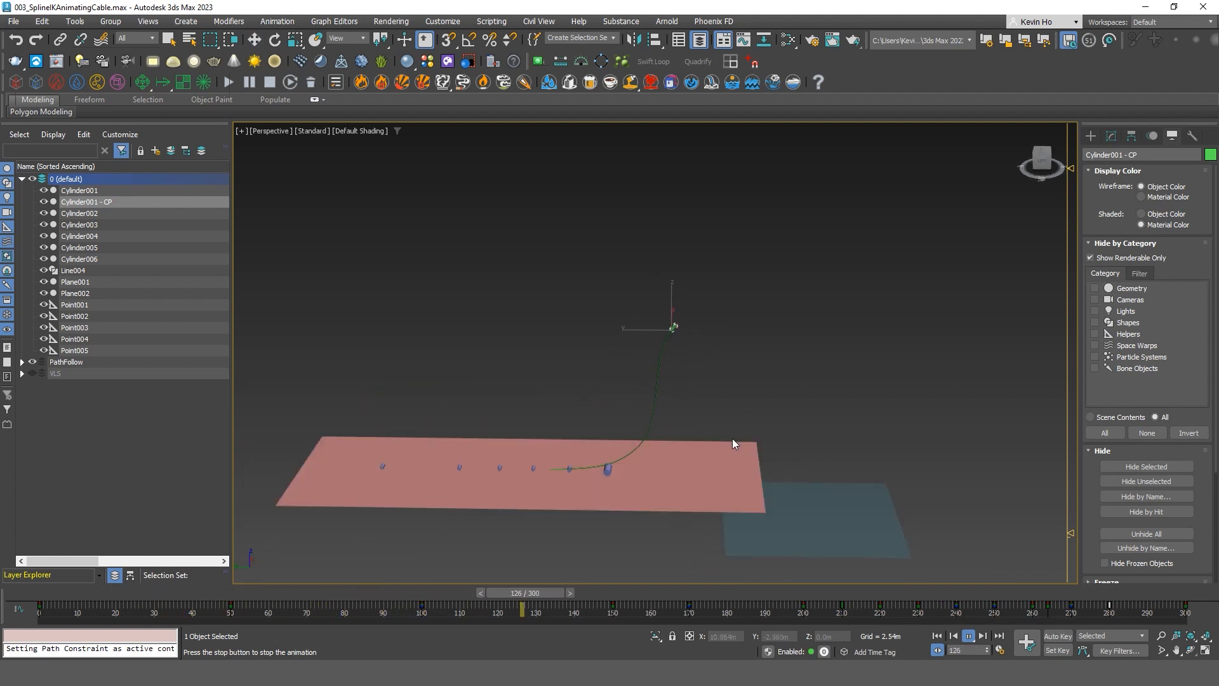
{"action": "middle_click_drag", "start_coordinate": [723, 394], "coordinate": [835, 469], "text": "alt"}
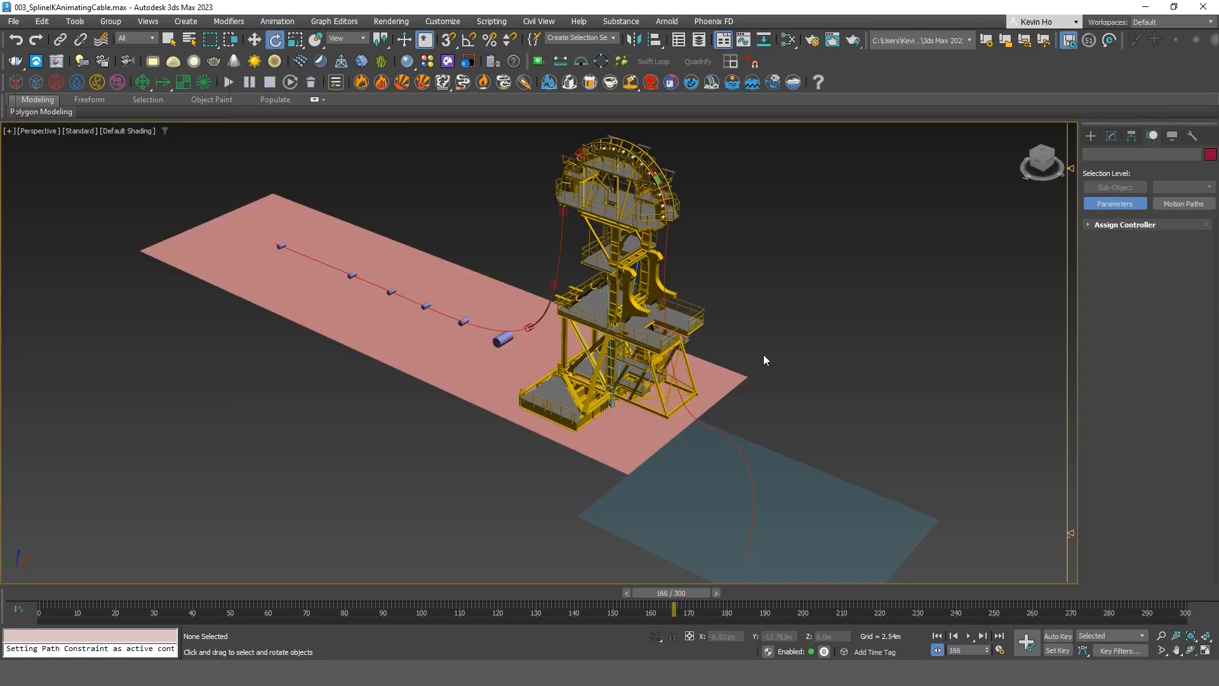
{"action": "middle_click_drag", "start_coordinate": [765, 357], "coordinate": [727, 440], "text": "alt"}
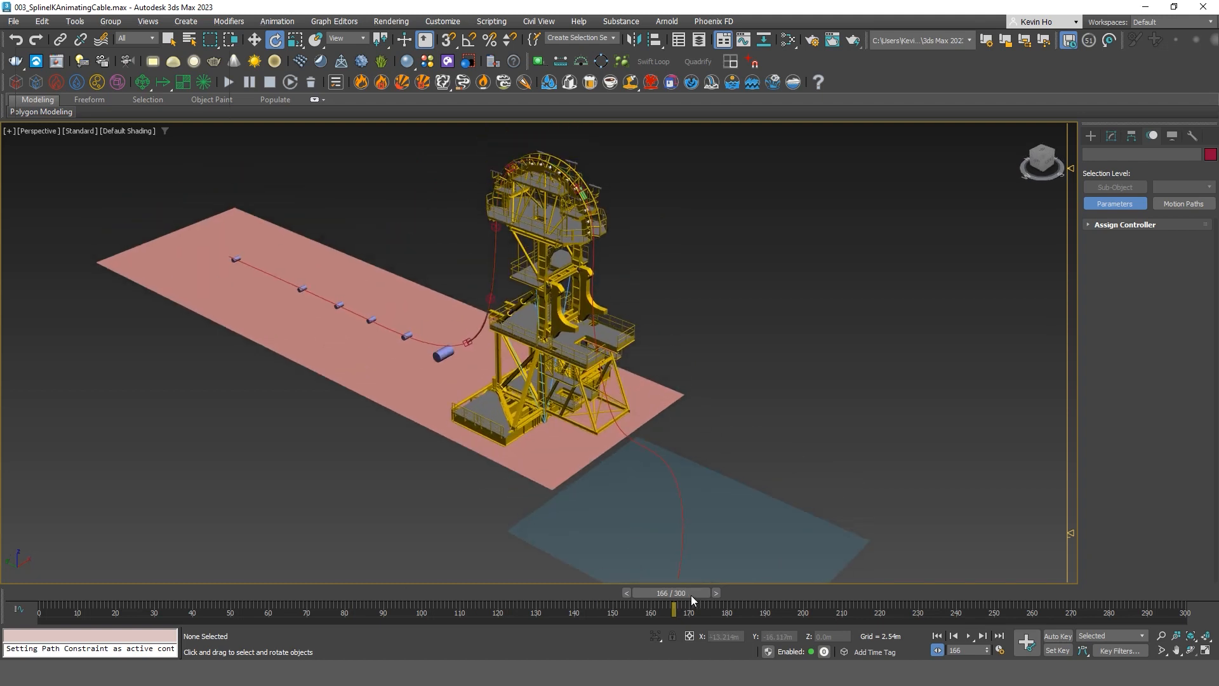
Scrub from frame 166 to 300 to review the cable passing over the tower and down into the water.
{"action": "left_click_drag", "start_coordinate": [694, 595], "coordinate": [953, 595]}
{"action": "left_click_drag", "start_coordinate": [1148, 606], "coordinate": [1152, 595]}
{"action": "key", "text": "e"}
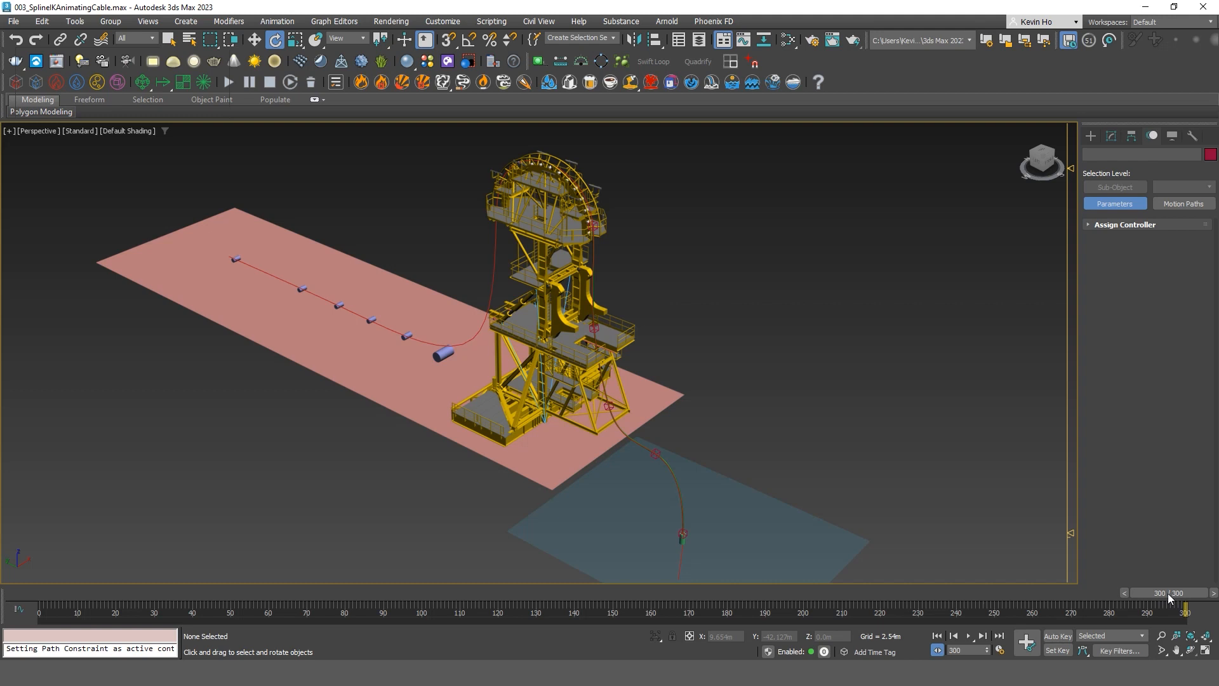
{"action": "left_click_drag", "start_coordinate": [1168, 597], "coordinate": [1181, 571]}
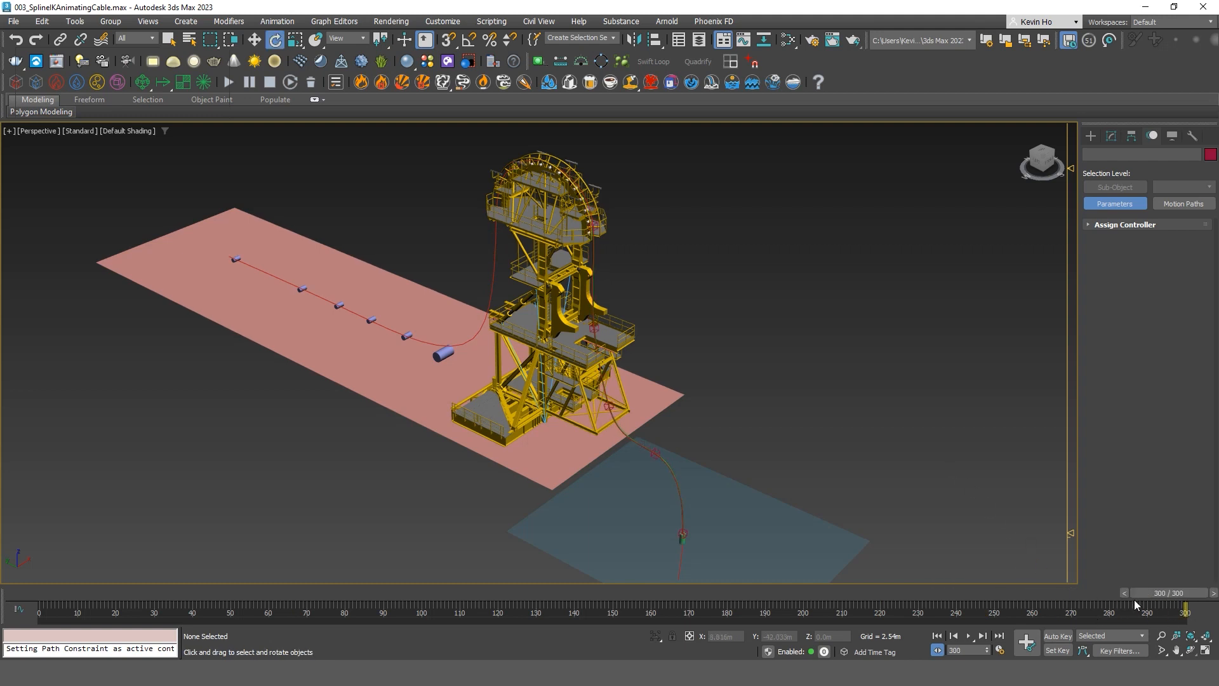